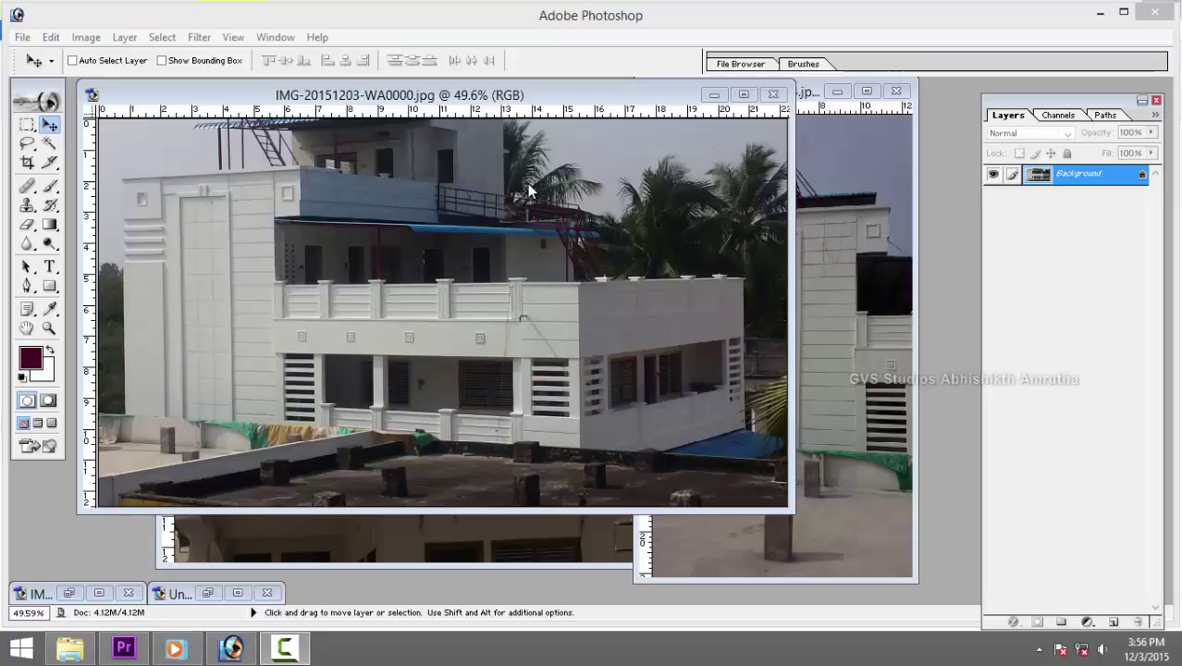
Rearrange the WA0000, WA0001 and WA0004 photo windows so WA0000 and WA0004 sit side by side.
drag(532, 95, 555, 124)
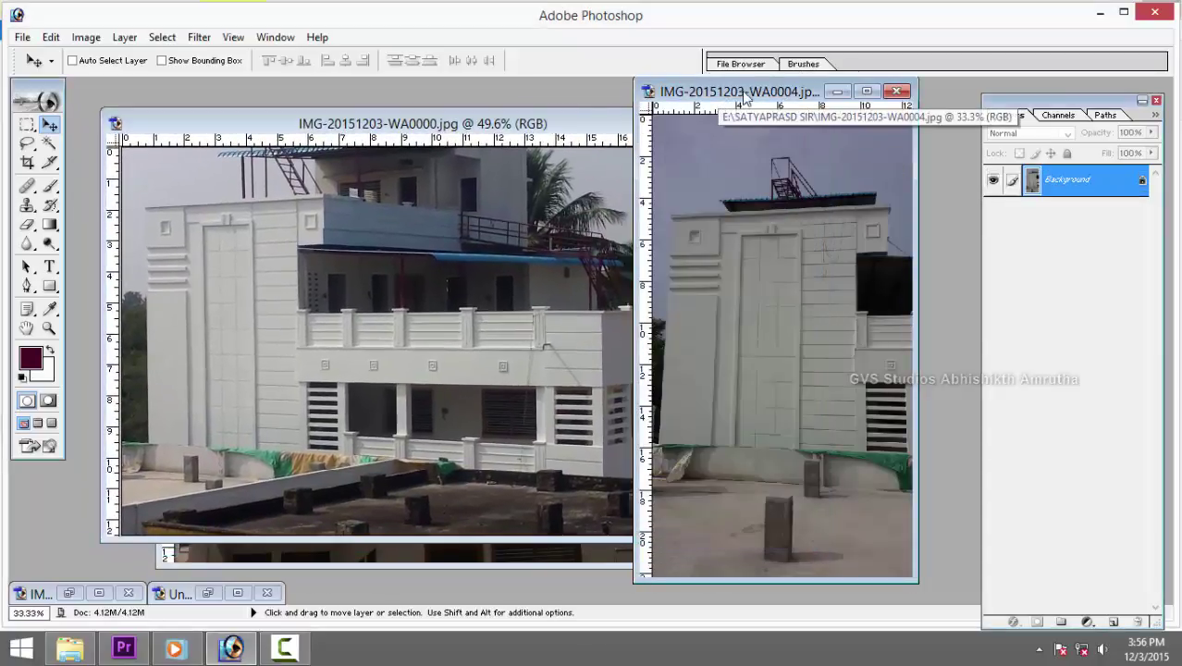
drag(713, 87, 552, 93)
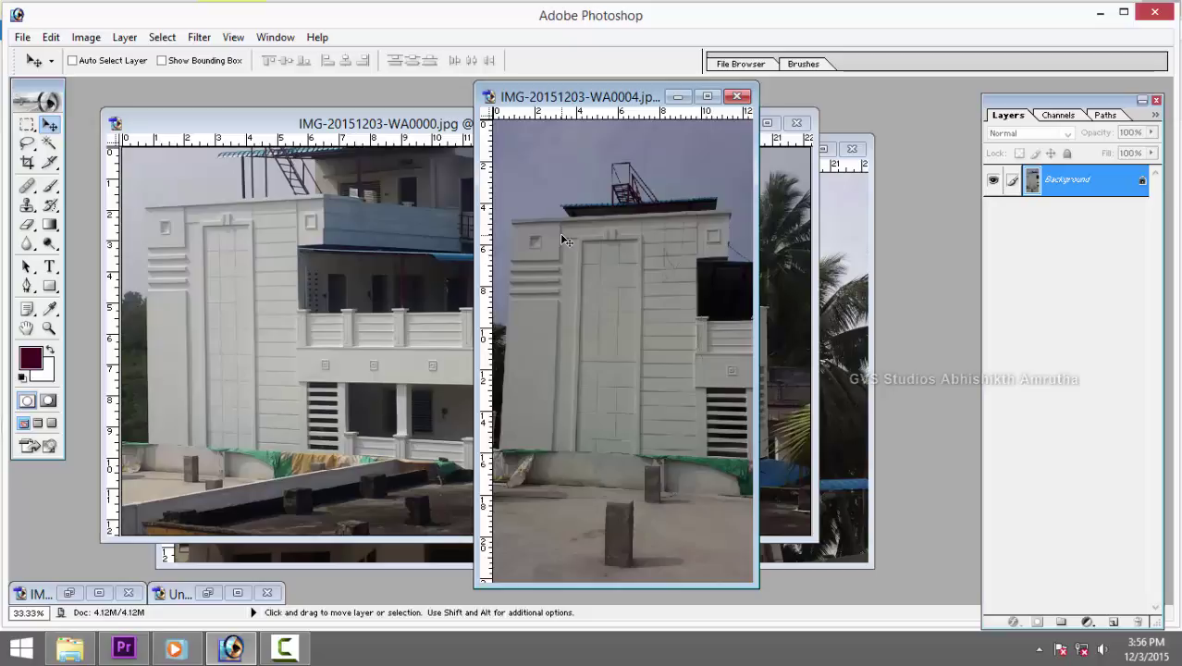
mouse_move(608, 102)
mouse_down()
mouse_move(364, 125)
mouse_move(755, 157)
mouse_up()
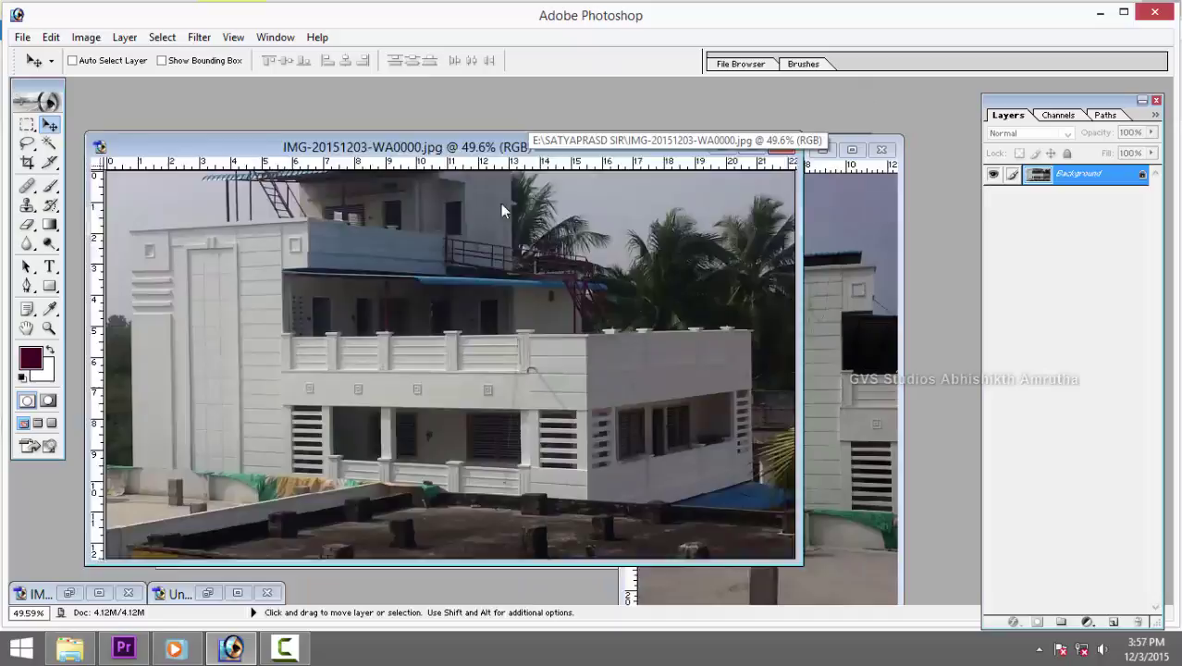
drag(518, 119, 482, 255)
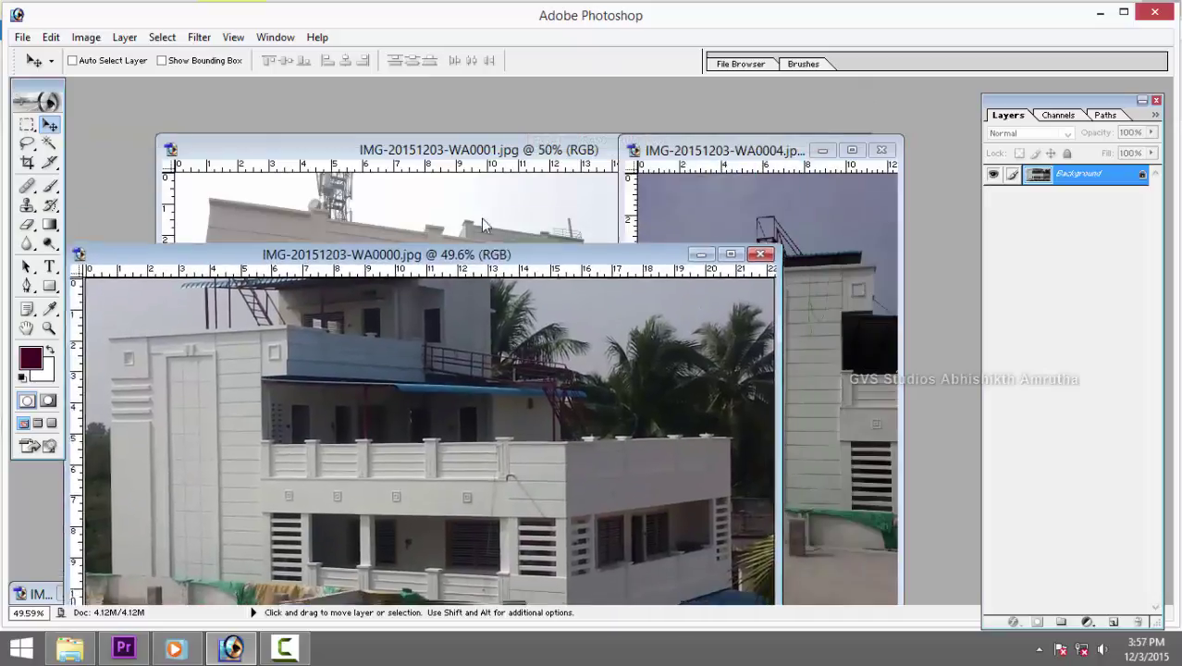
drag(388, 254, 374, 220)
click(481, 149)
drag(481, 149, 527, 112)
click(236, 292)
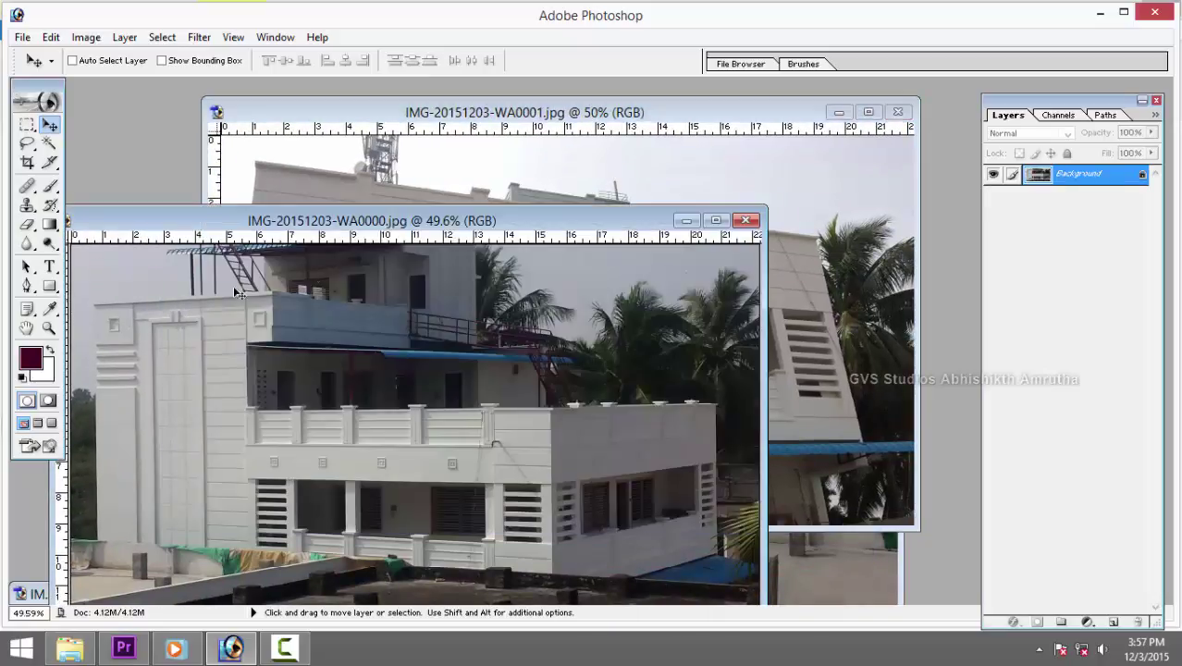
drag(419, 227, 377, 155)
click(769, 558)
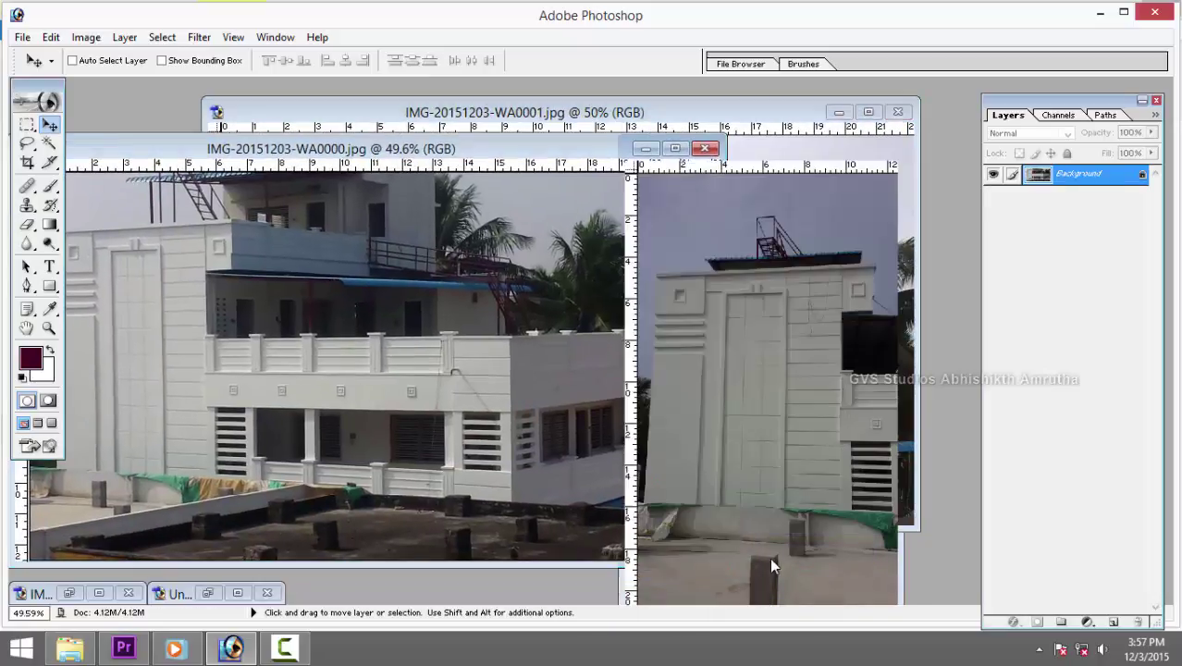
mouse_move(743, 156)
mouse_down()
mouse_move(689, 135)
mouse_move(695, 119)
mouse_up()
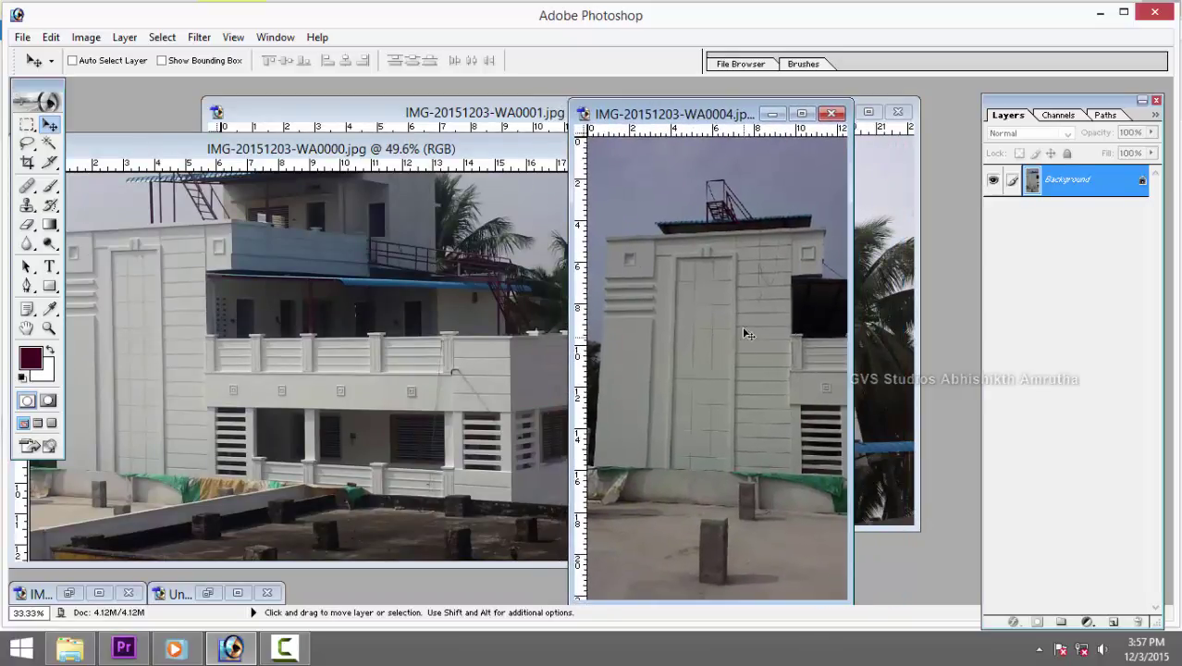
Restore and check the WA0009 photo and Untitled-1 colour stripes, then minimize both.
double_click(39, 595)
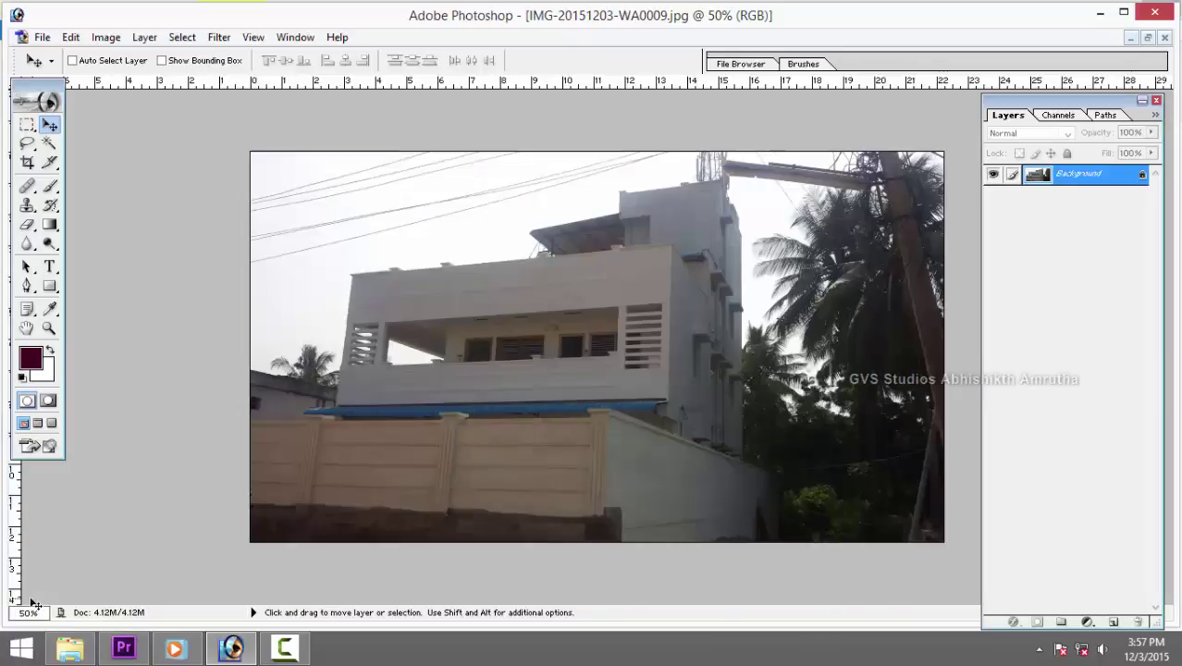
click(1149, 37)
double_click(183, 594)
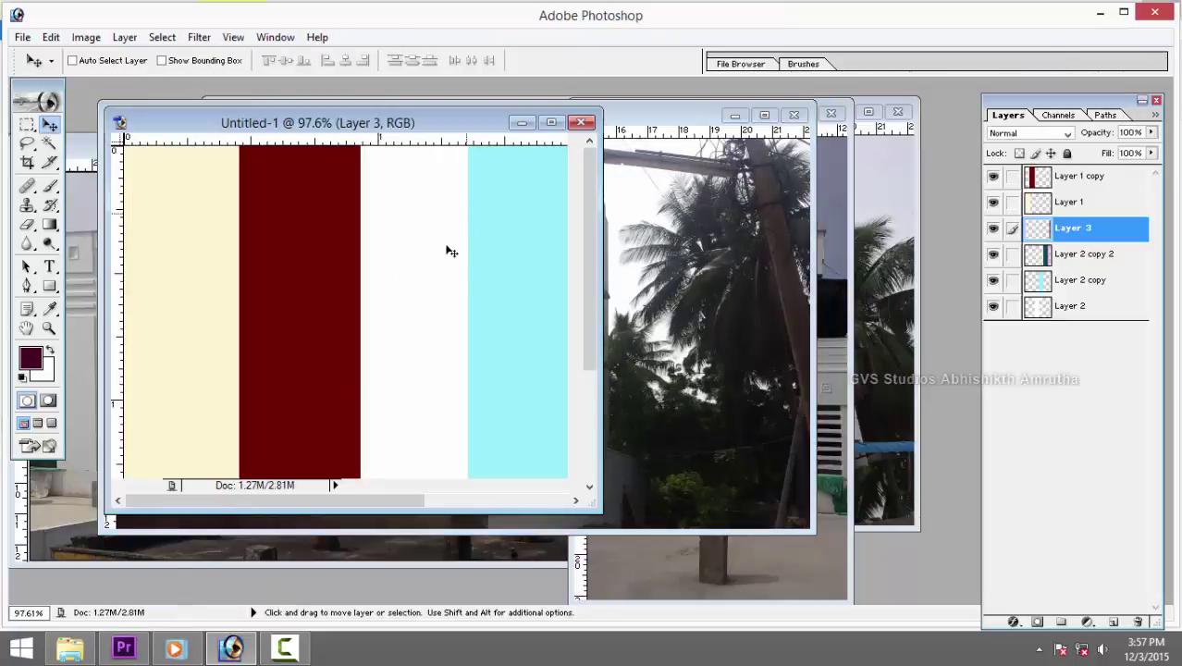
scroll(429, 271, down, 2)
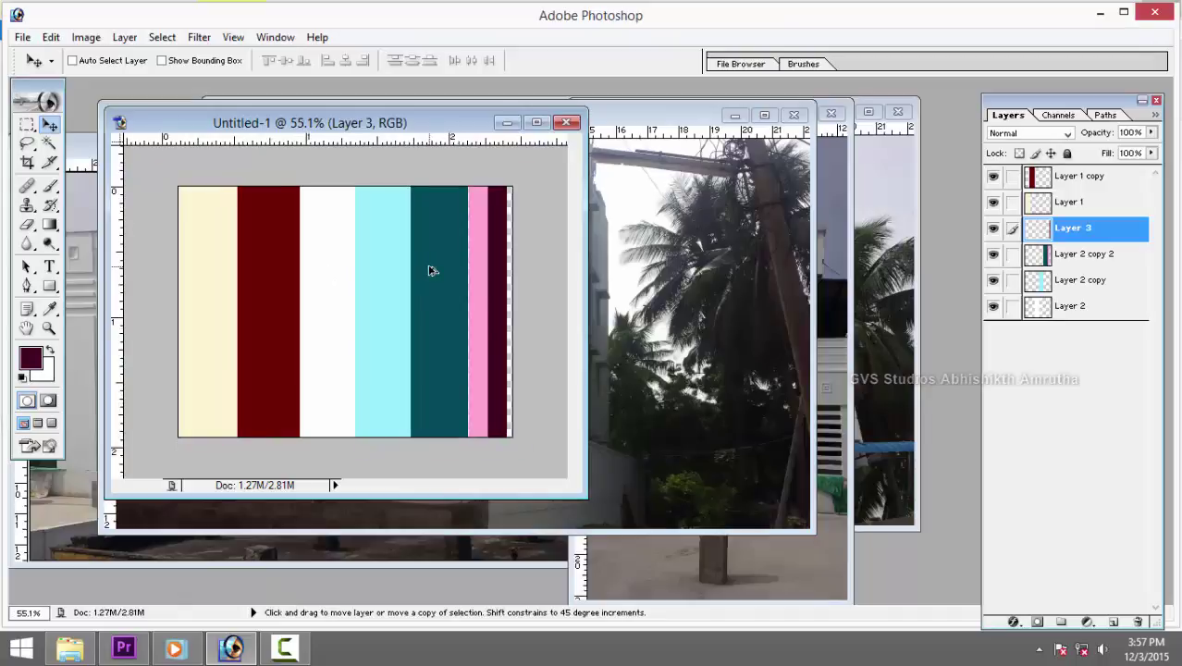
scroll(429, 271, up, 1)
drag(466, 128, 680, 134)
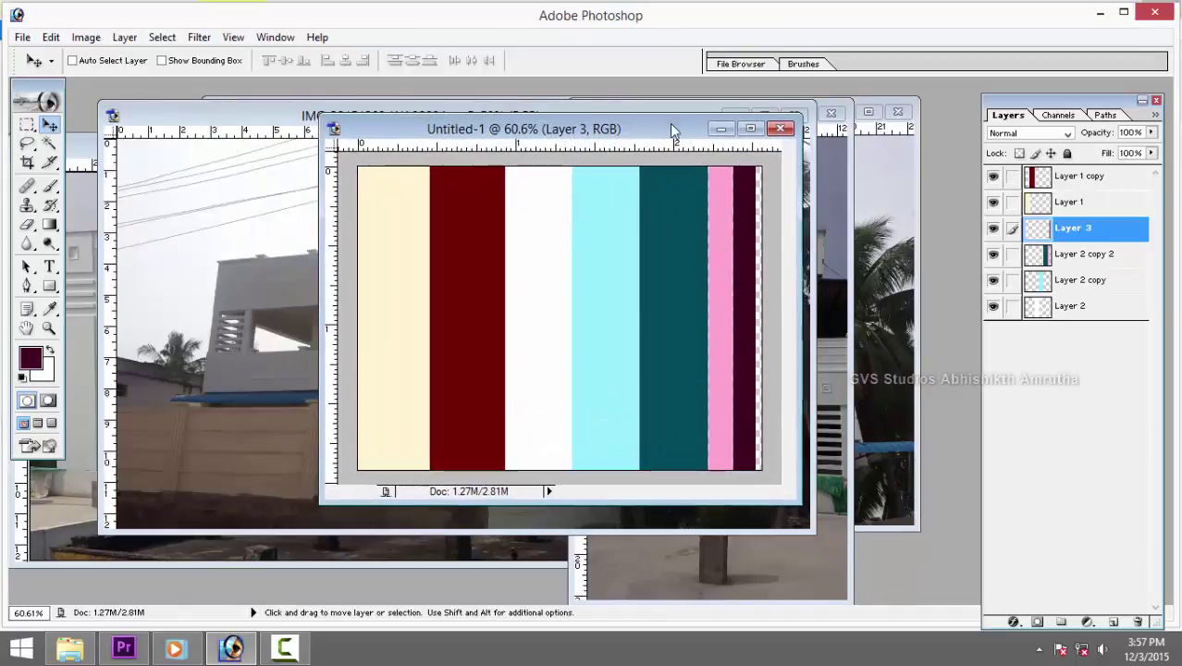
click(721, 129)
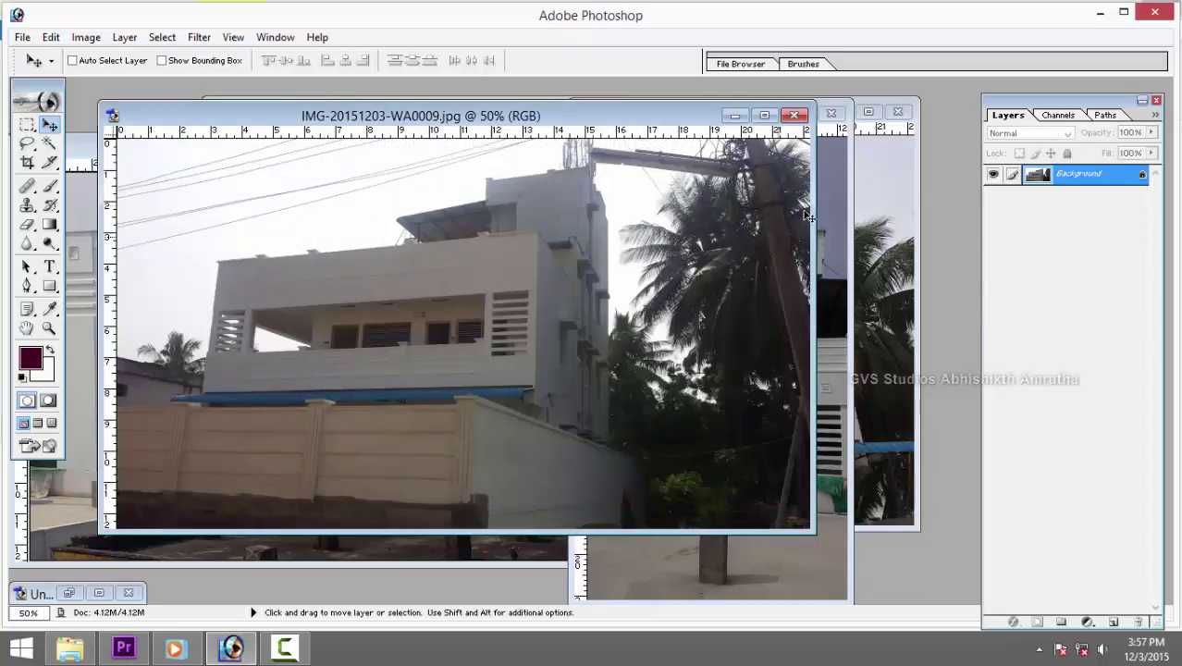
click(735, 115)
Minimize WA0000 and WA0001, leaving WA0004 as the only floating photo window.
drag(286, 262, 315, 152)
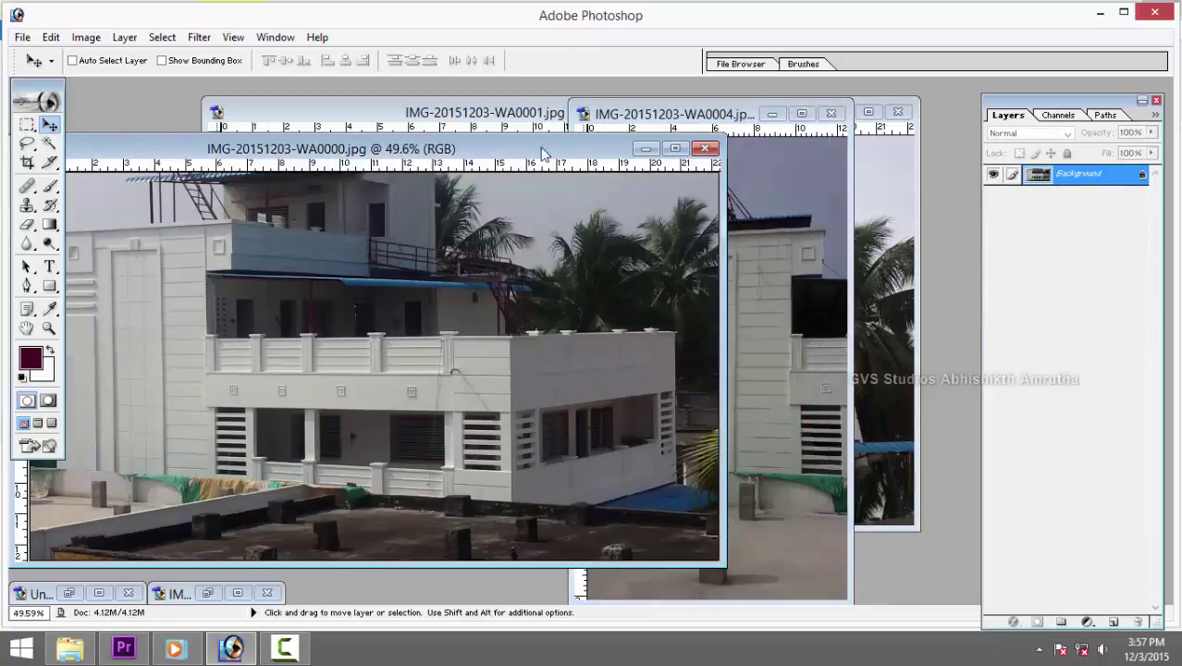
drag(544, 153, 720, 126)
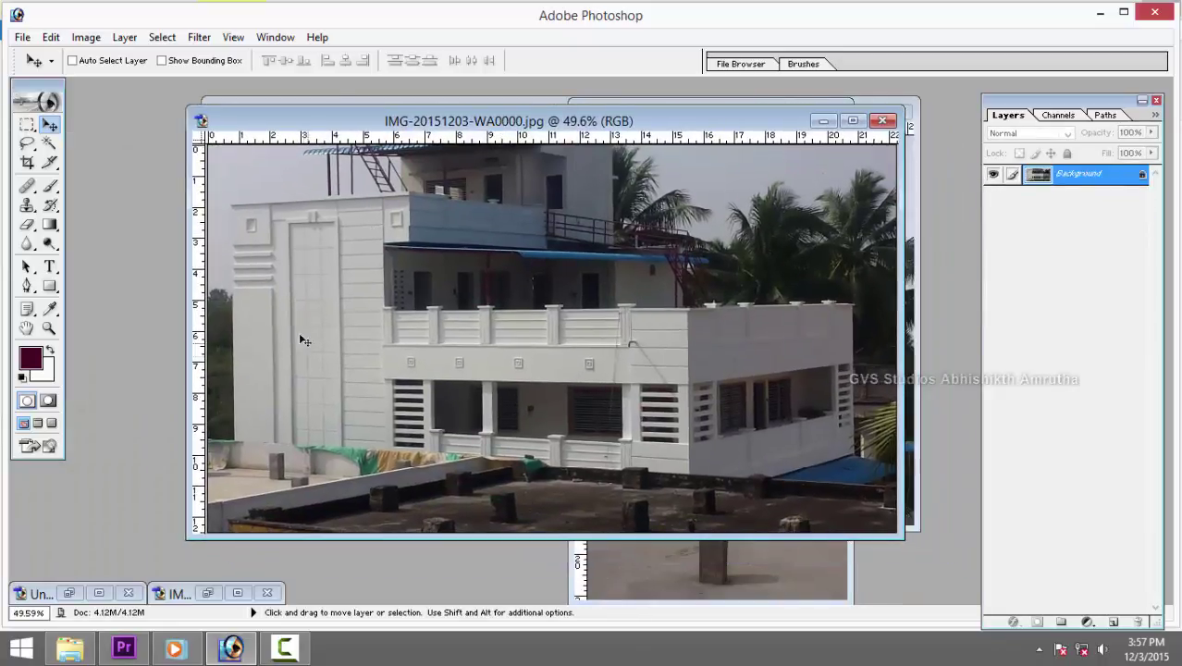
click(823, 120)
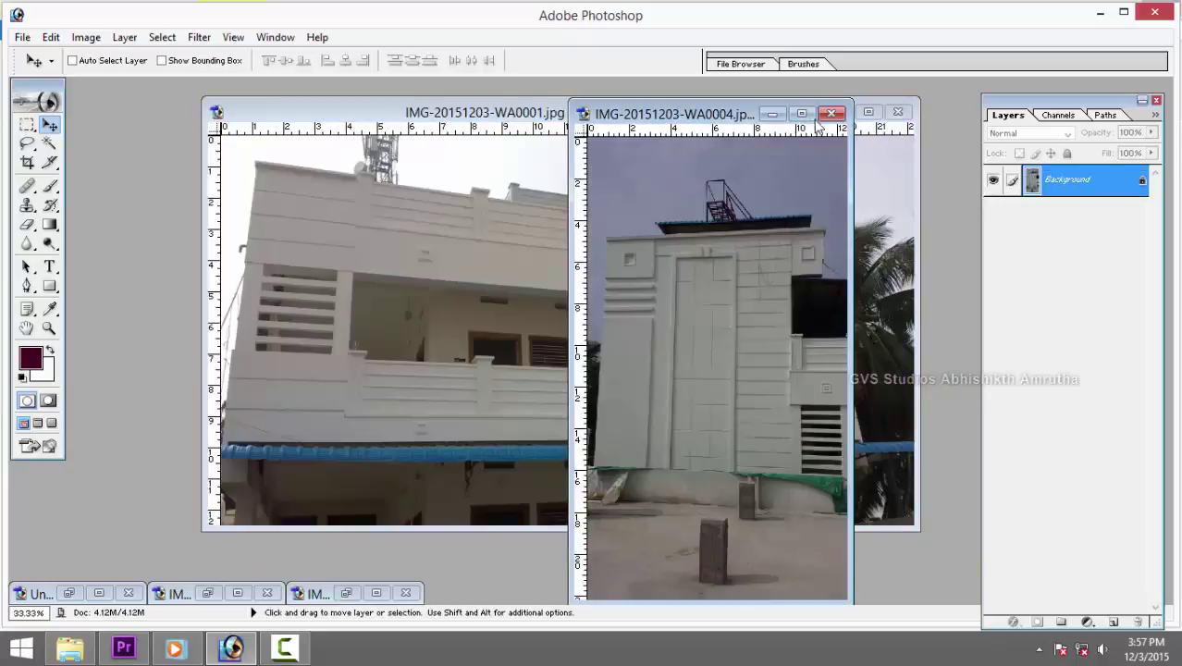
click(868, 135)
click(839, 112)
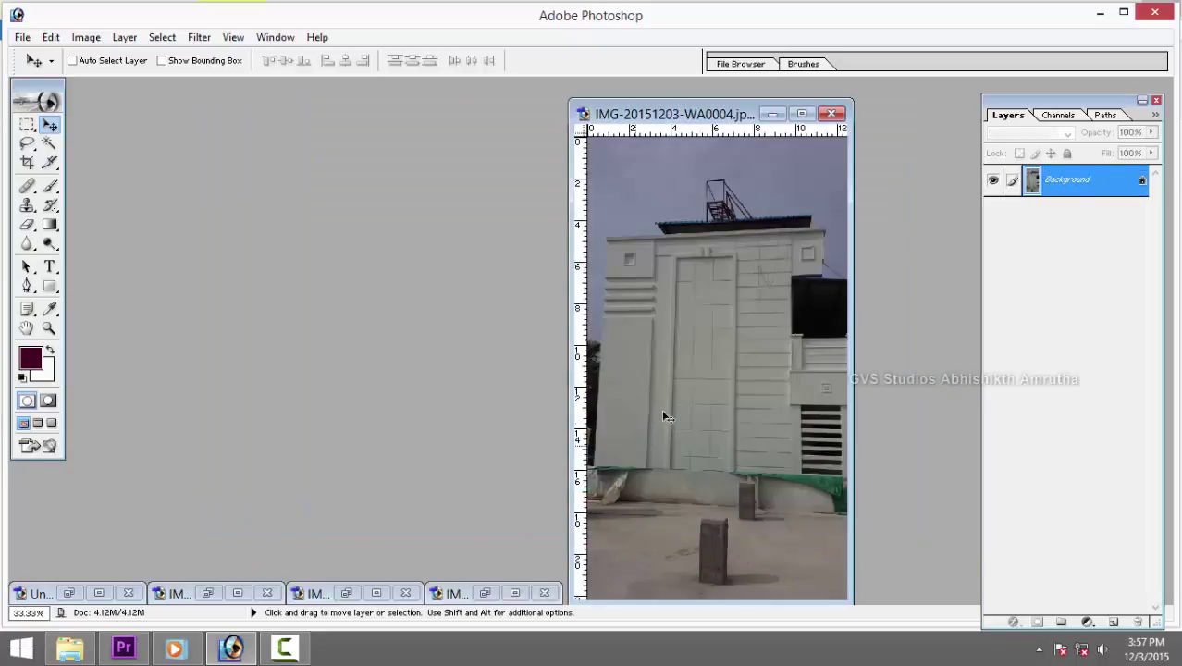
click(801, 113)
scroll(559, 314, up, 2)
scroll(562, 333, up, 2)
scroll(572, 373, down, 2)
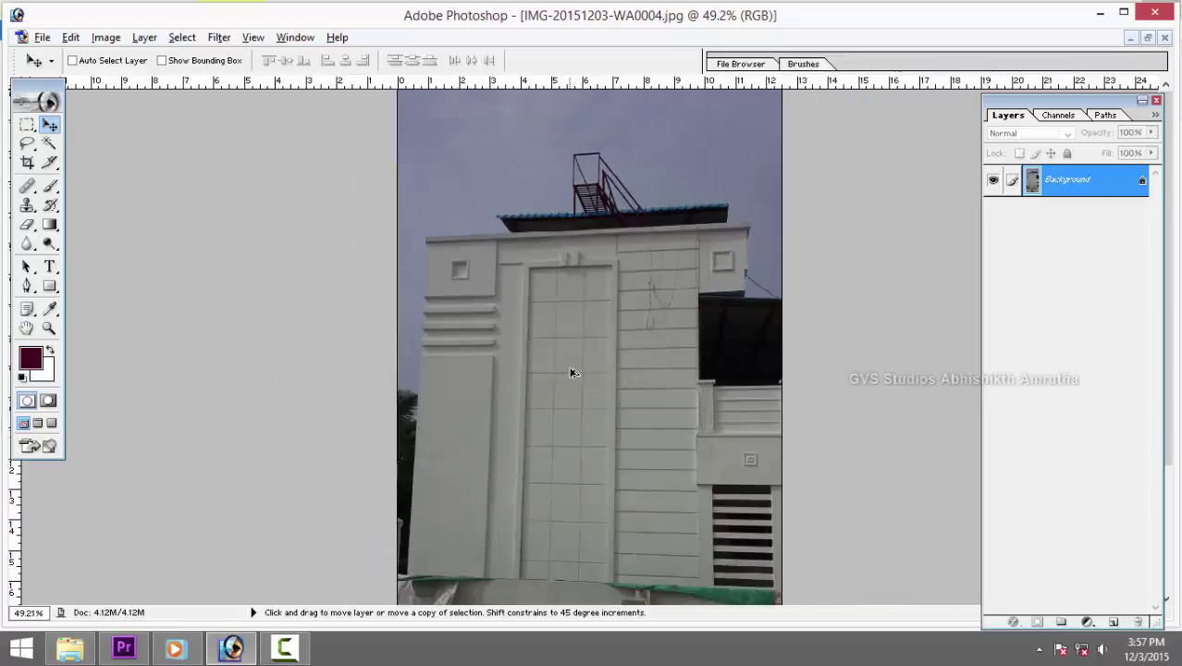
scroll(572, 372, down, 2)
click(1148, 37)
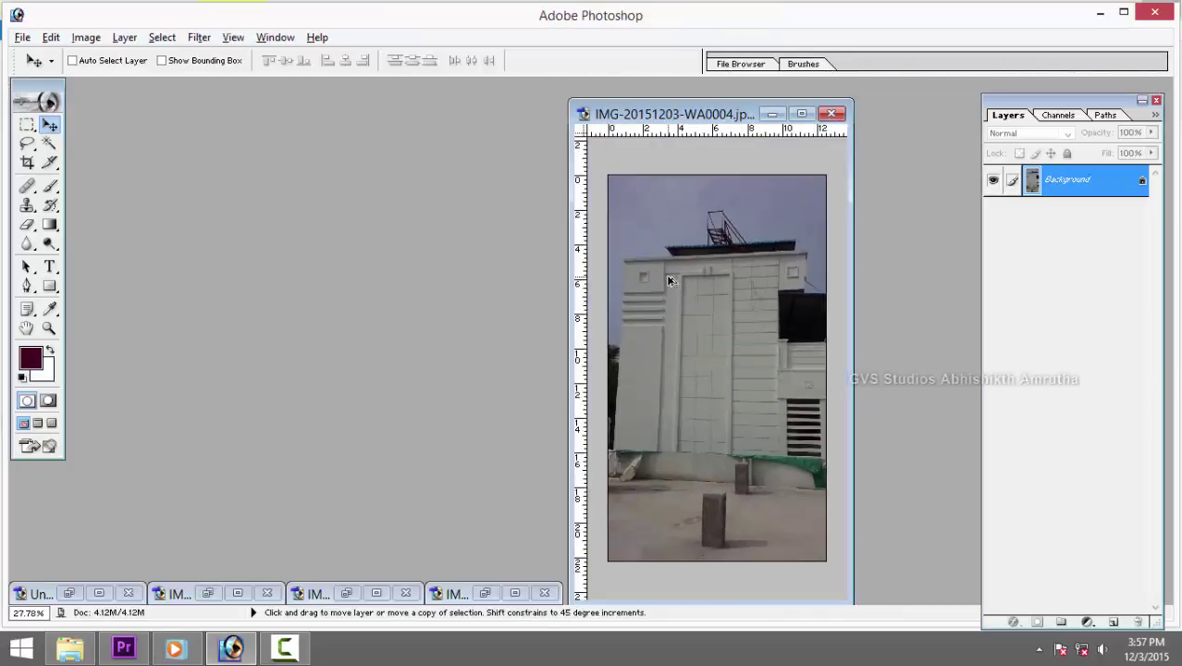
scroll(671, 280, up, 1)
Duplicate the WA0004 photo and close the original jpg.
right_click(699, 113)
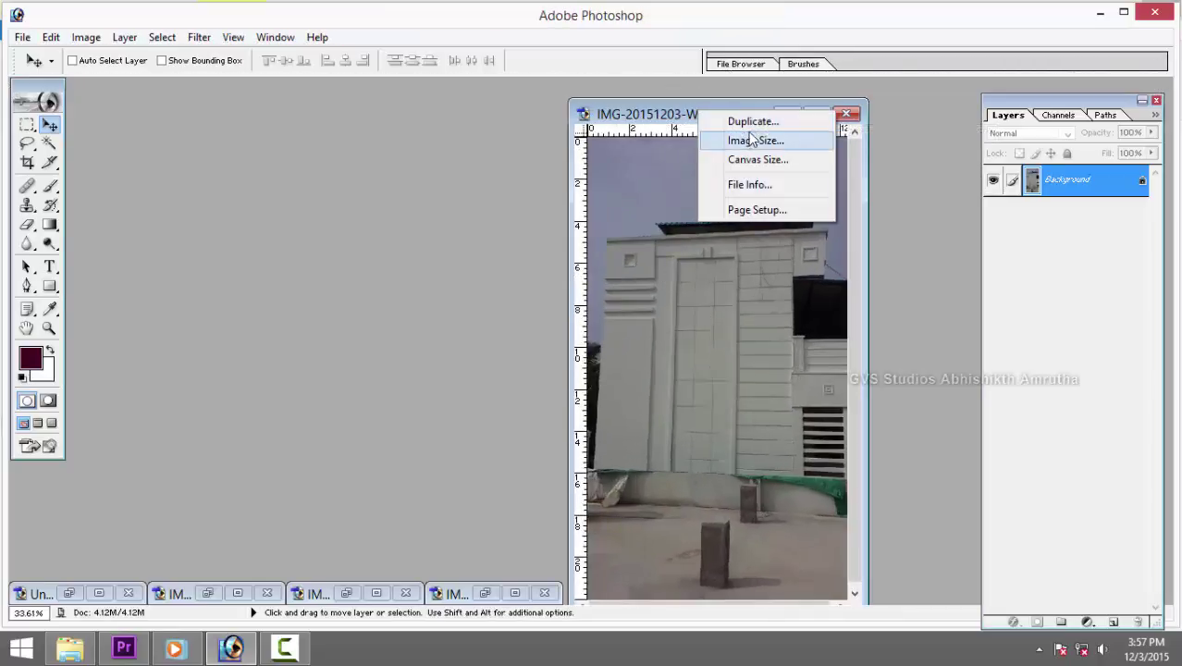
click(753, 121)
key(Return)
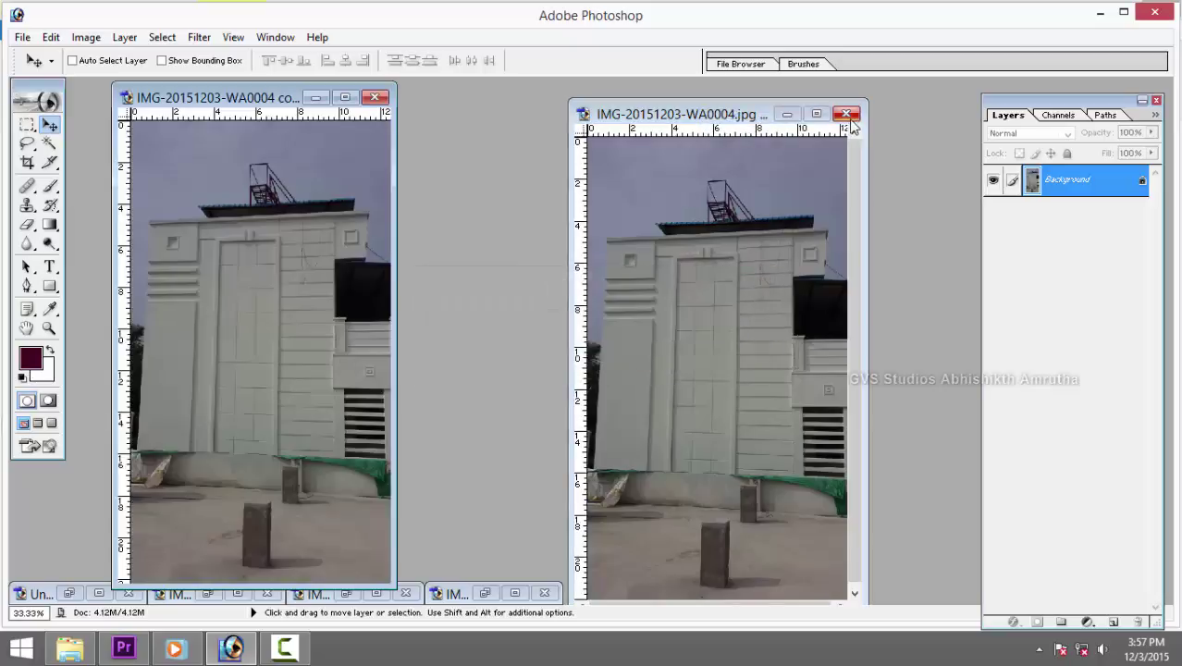
click(846, 115)
Maximize the WA0004 copy and zoom in with its door panel centred.
click(344, 97)
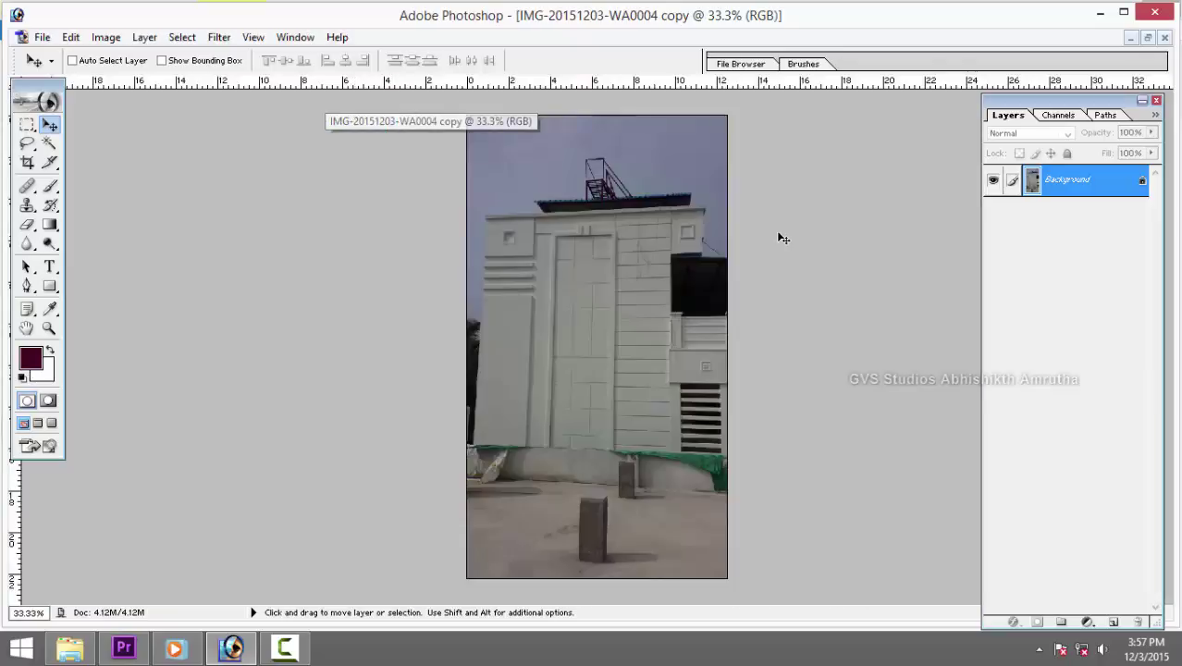
scroll(678, 256, up, 1)
scroll(678, 257, up, 2)
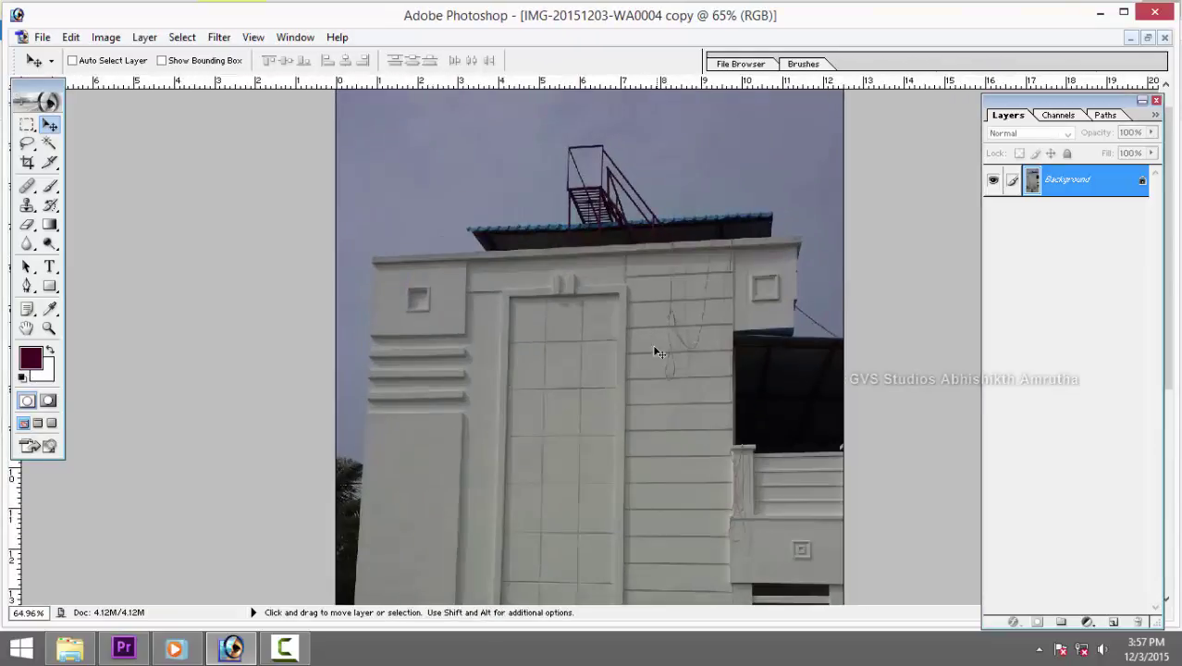
mouse_move(652, 346)
mouse_down()
mouse_move(682, 229)
mouse_move(661, 268)
mouse_move(640, 221)
mouse_up()
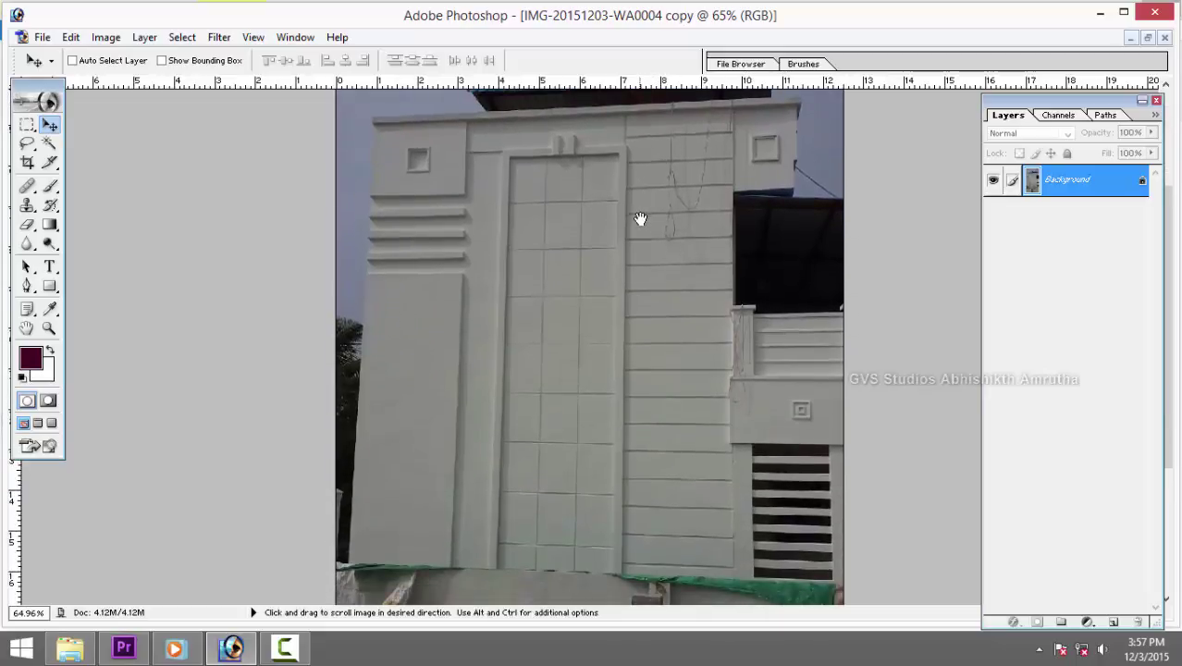
click(71, 37)
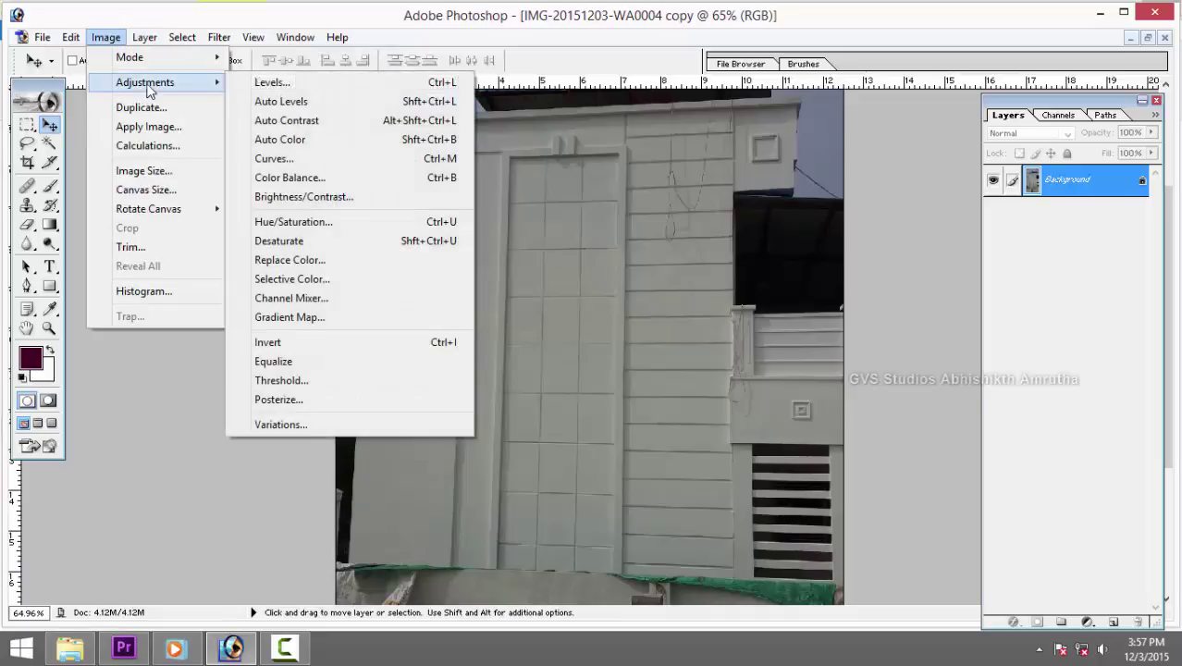
mouse_move(145, 82)
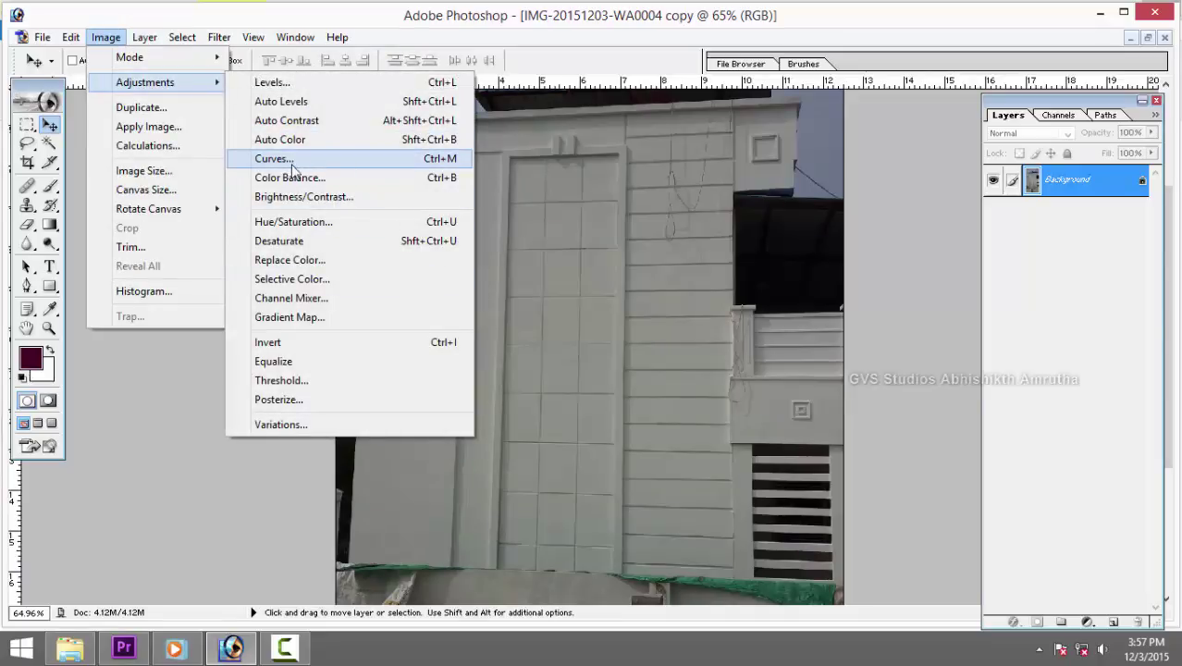
Apply a Curves adjustment raising the midpoint, input 112 to output 144.
click(414, 165)
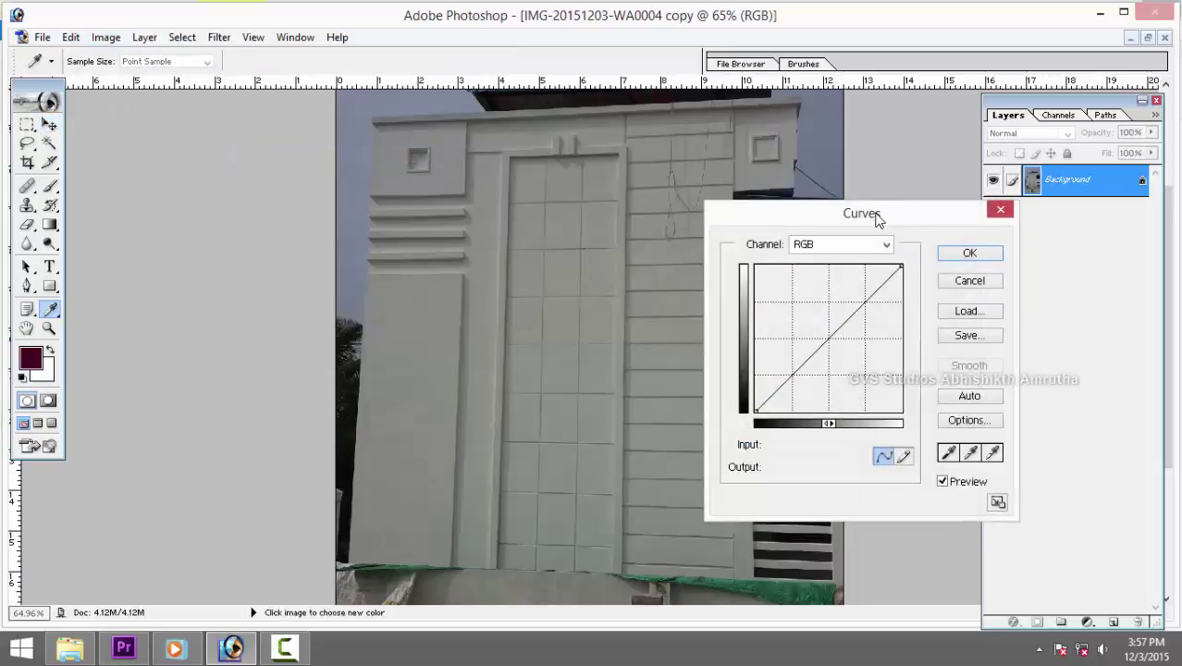
drag(879, 219, 889, 186)
click(982, 360)
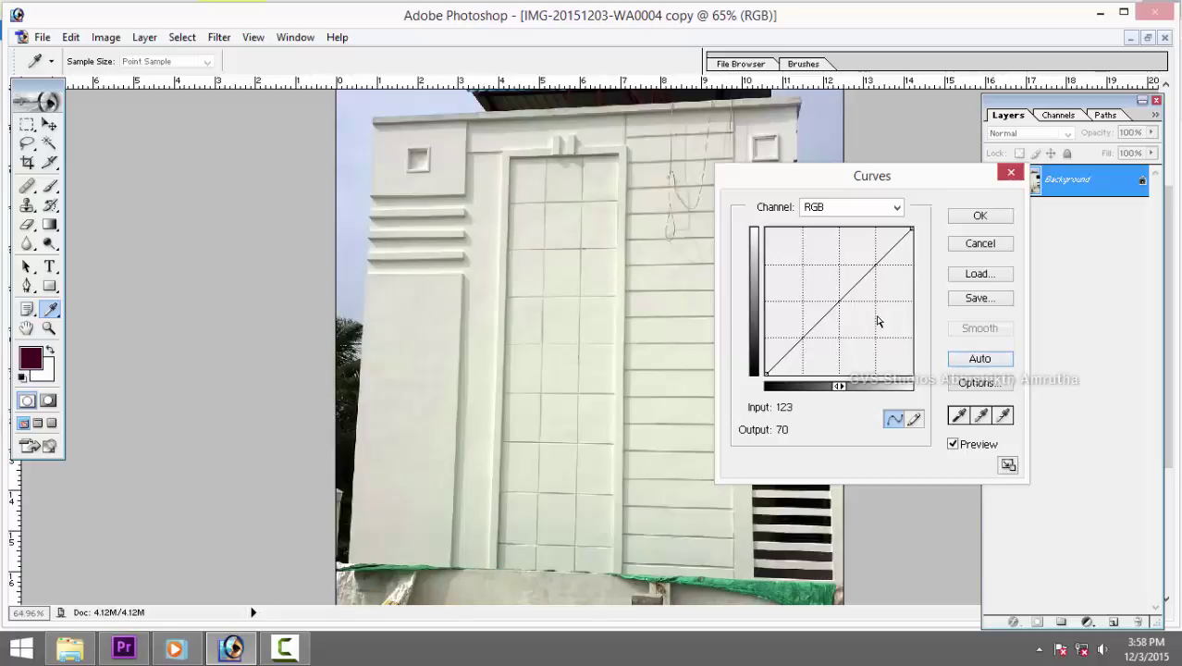
alt+click(984, 246)
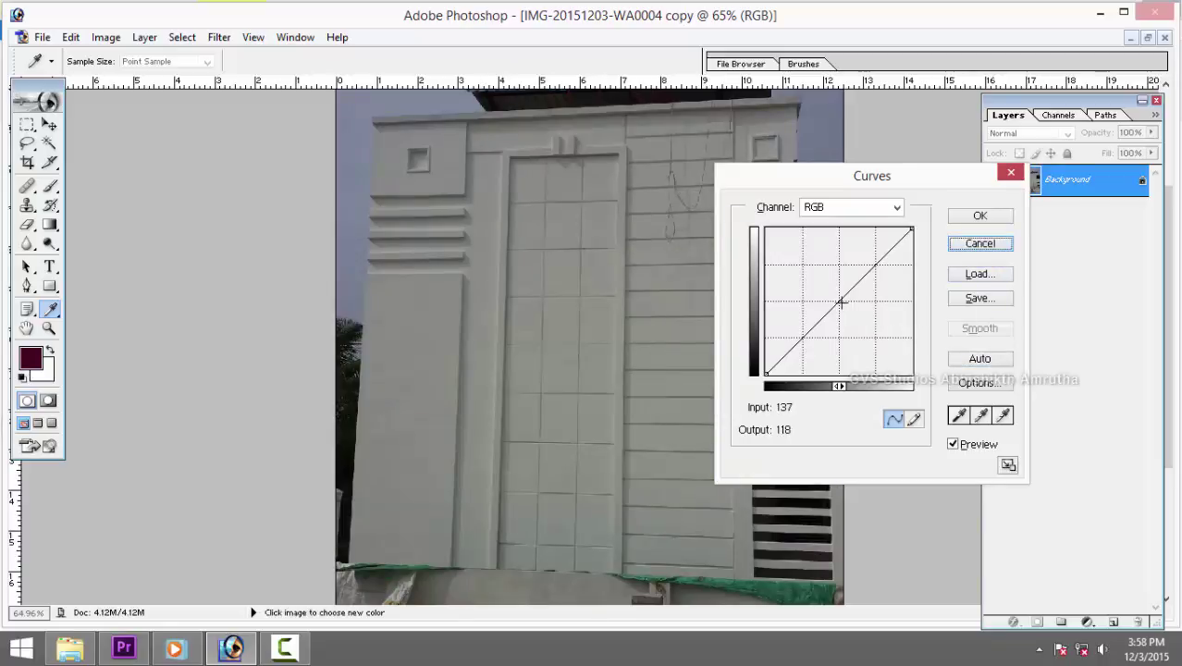
drag(839, 301, 825, 287)
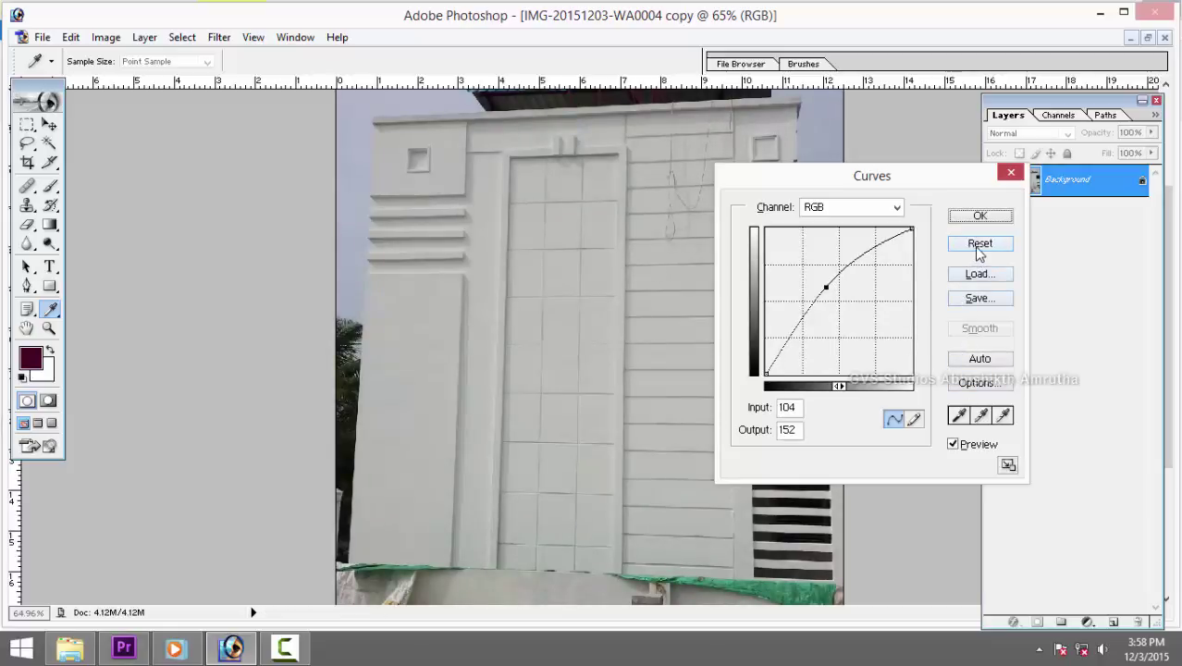
alt+click(967, 248)
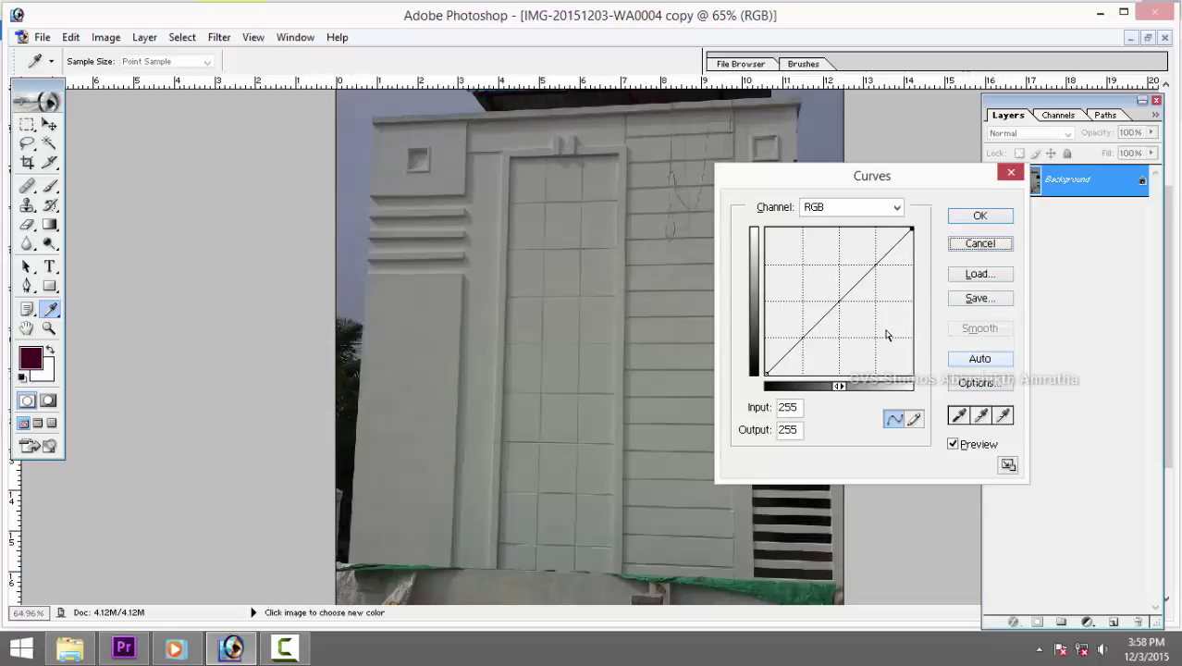
drag(875, 267, 873, 259)
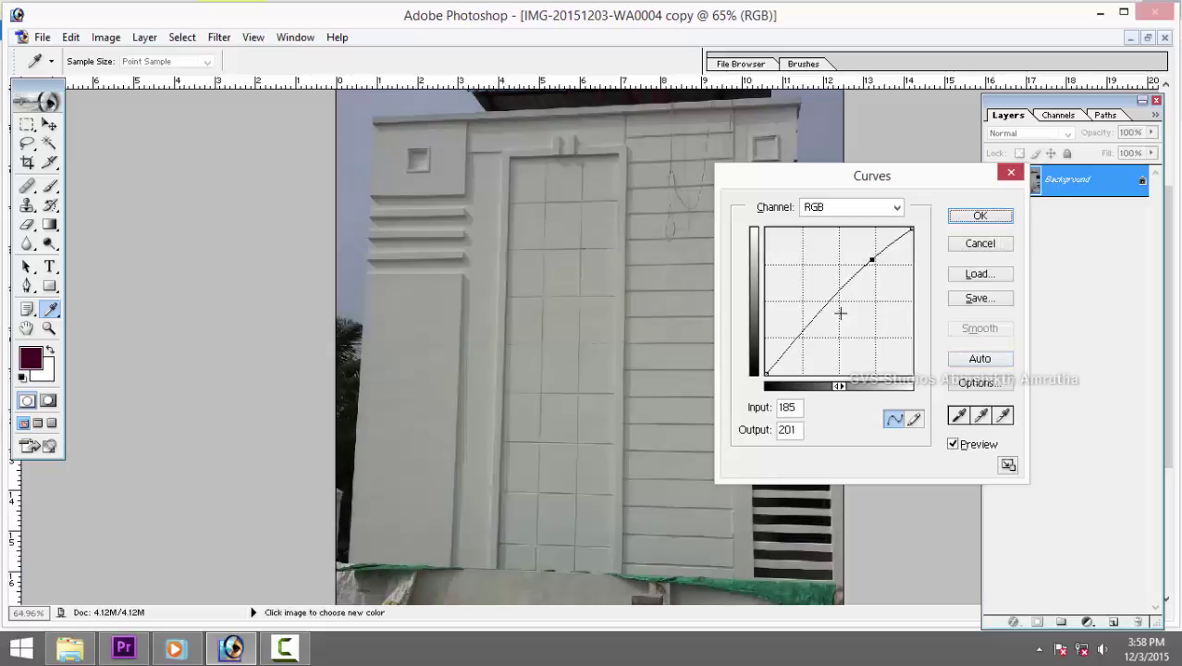
drag(806, 329, 825, 298)
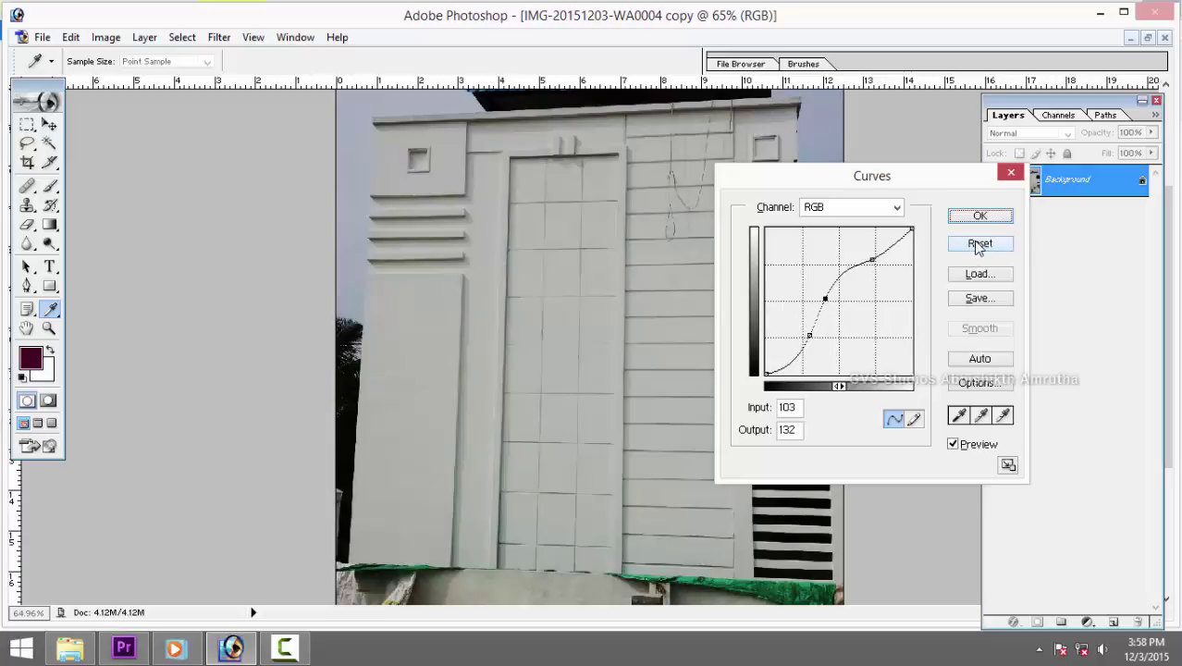
alt+click(981, 244)
drag(851, 301, 854, 292)
click(979, 219)
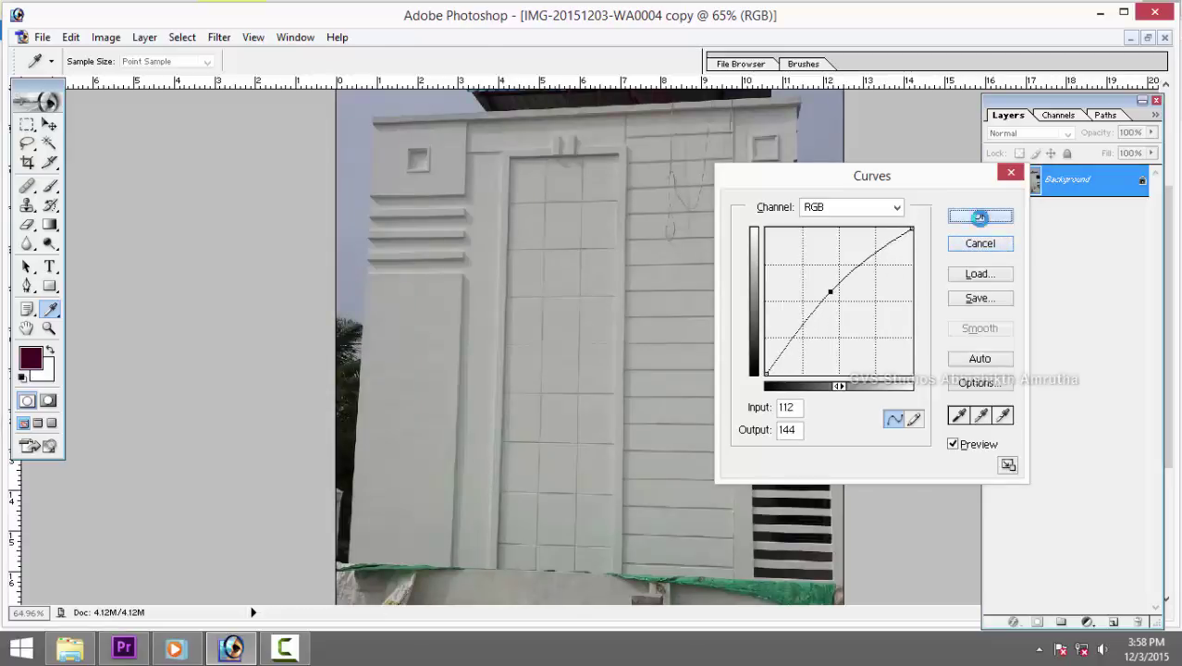
Apply Levels with input levels 25, 1.42 and 201 to the WA0004 copy.
key(v)
key(ctrl+l)
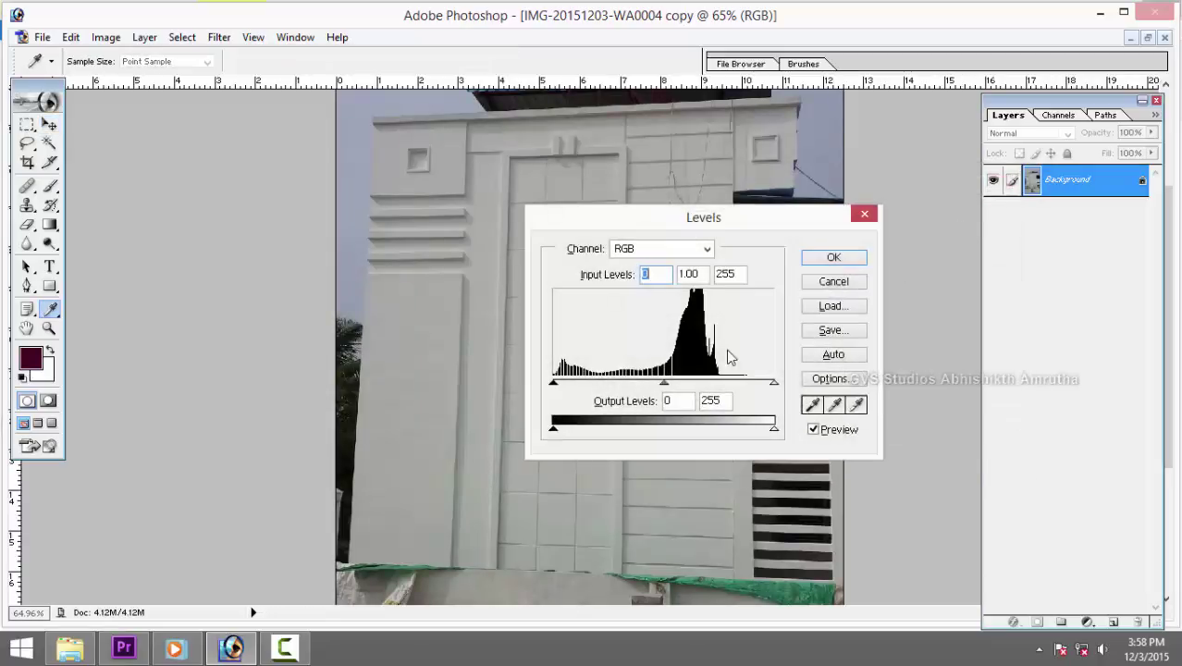
drag(714, 222, 903, 205)
mouse_move(852, 367)
mouse_down()
mouse_move(839, 367)
mouse_move(862, 367)
mouse_up()
drag(741, 368, 762, 367)
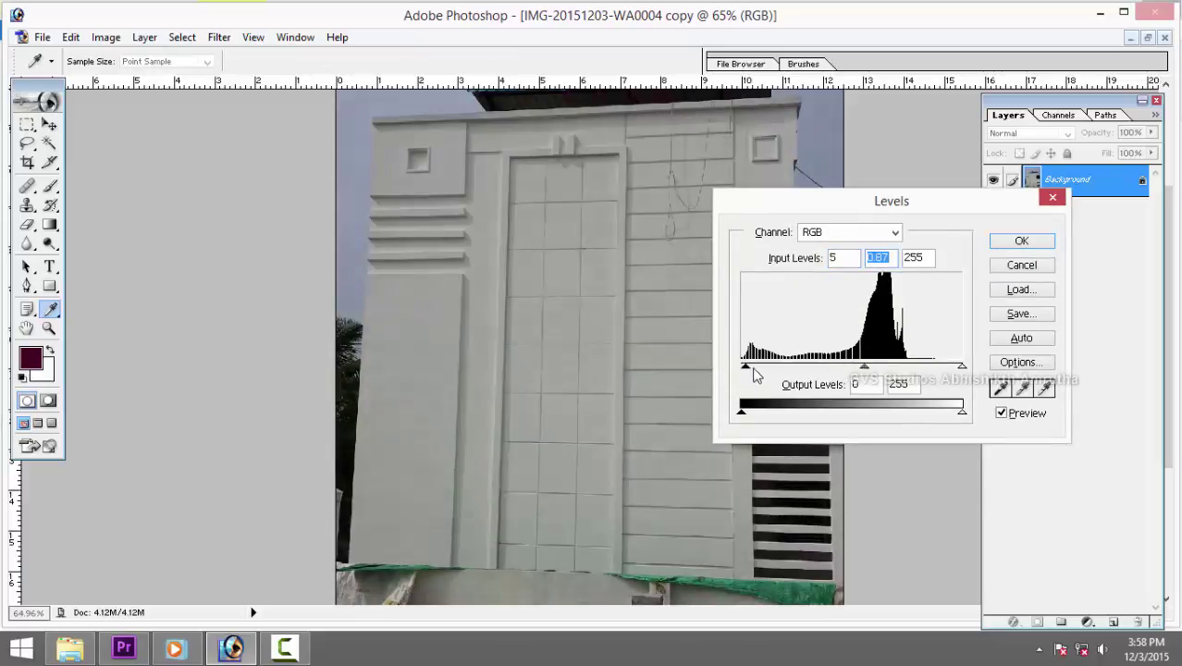
drag(872, 367, 833, 367)
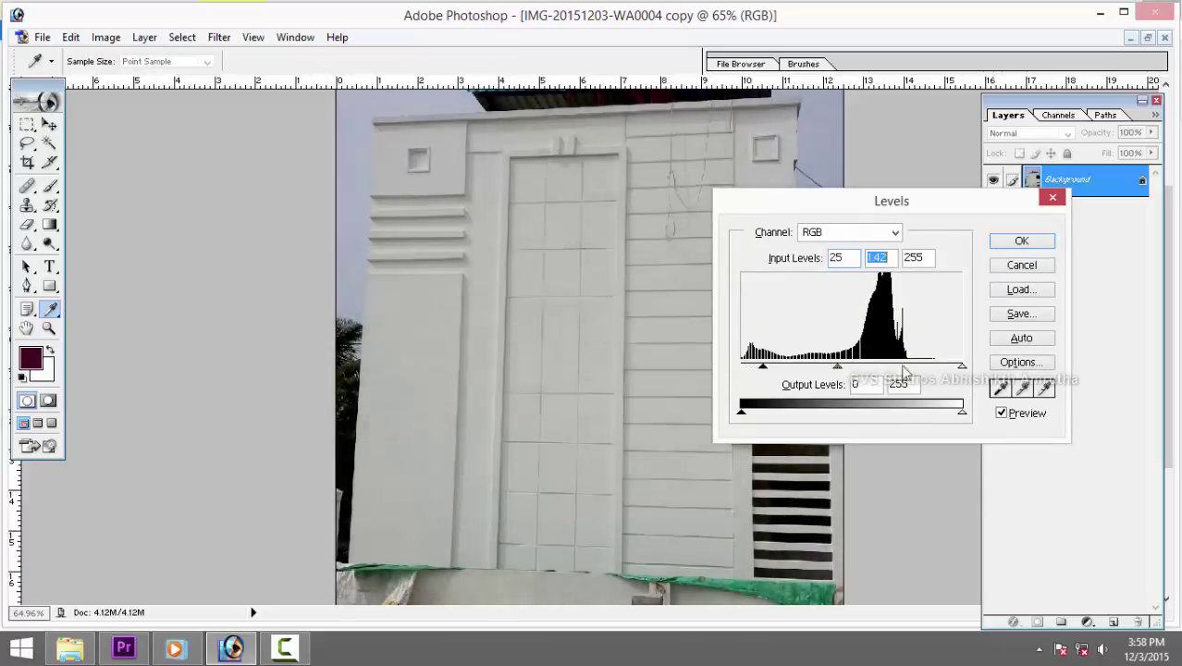
drag(963, 367, 916, 368)
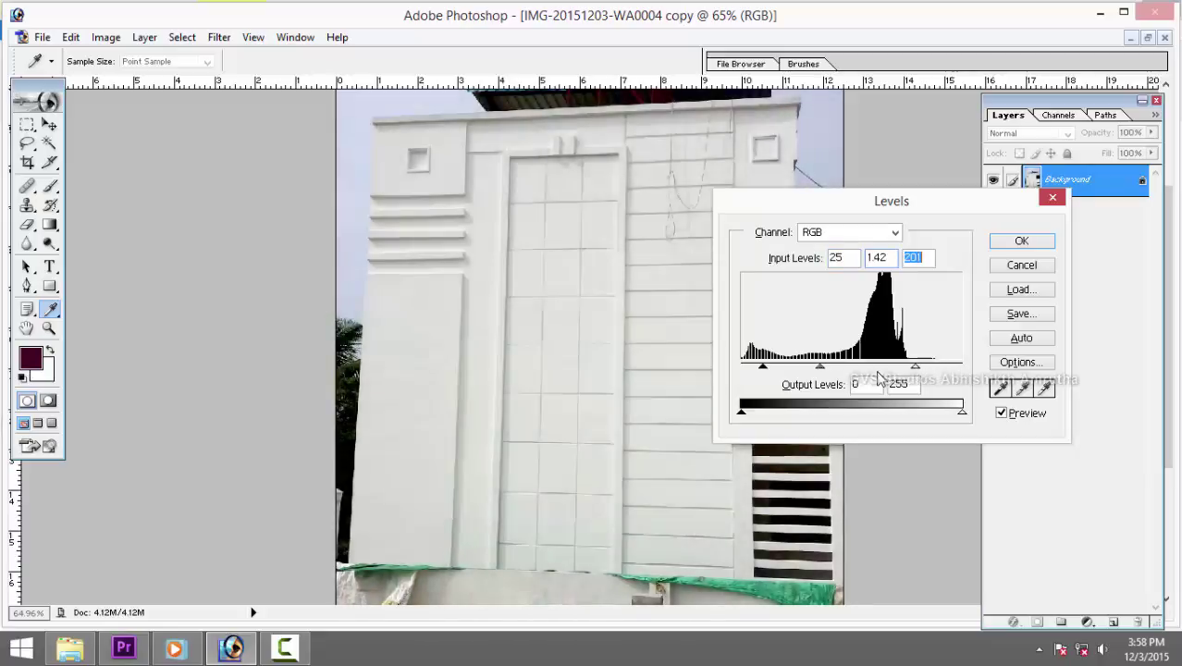
drag(820, 368, 827, 368)
click(1022, 240)
Fit and zoom the view, then undo the Levels brightening.
key(v)
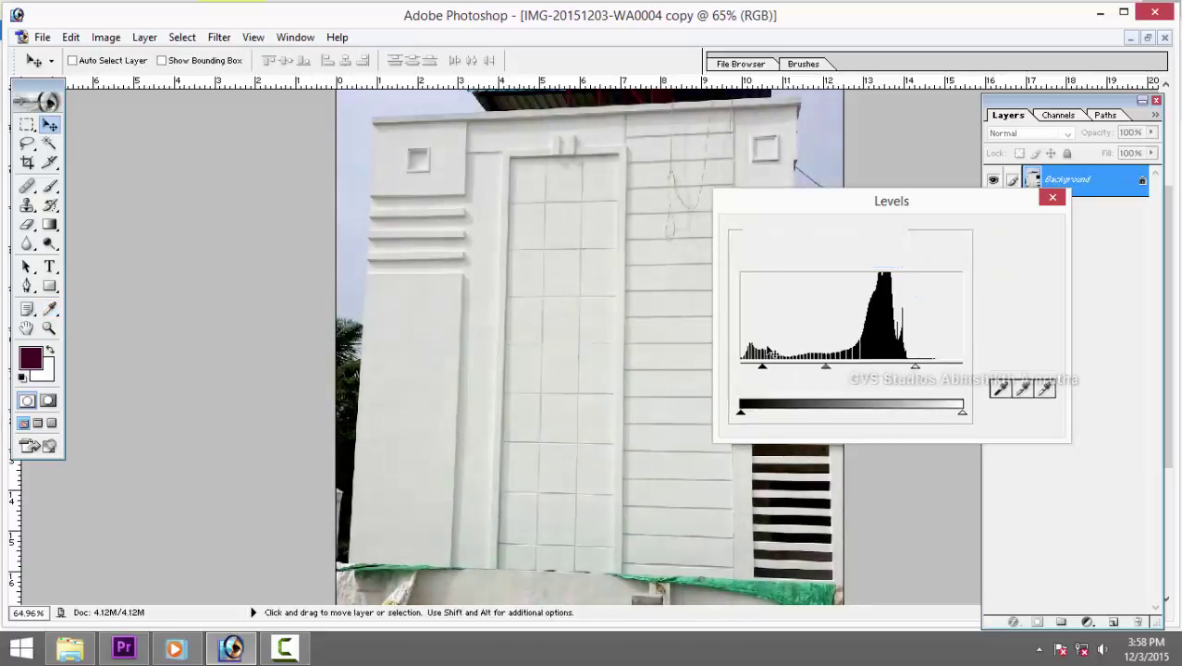
key(ctrl+0)
key(ctrl+plus)
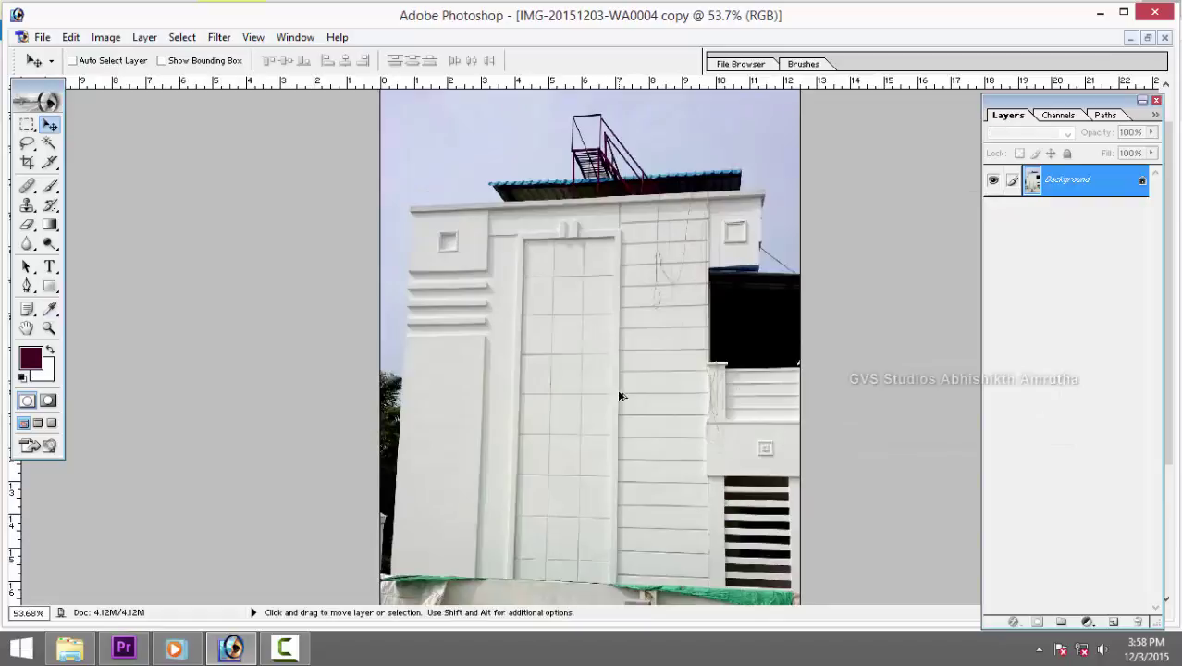
key(ctrl+z)
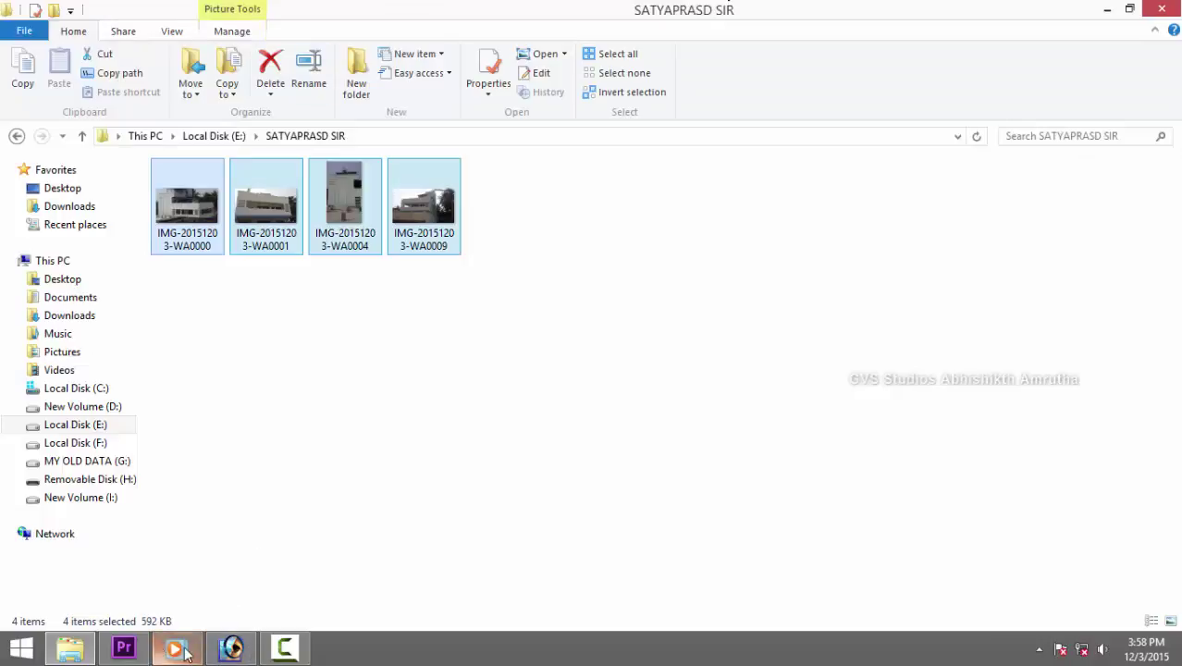
click(246, 651)
Apply an automatic Curves tone correction to the WA0004 copy.
click(115, 41)
mouse_move(146, 82)
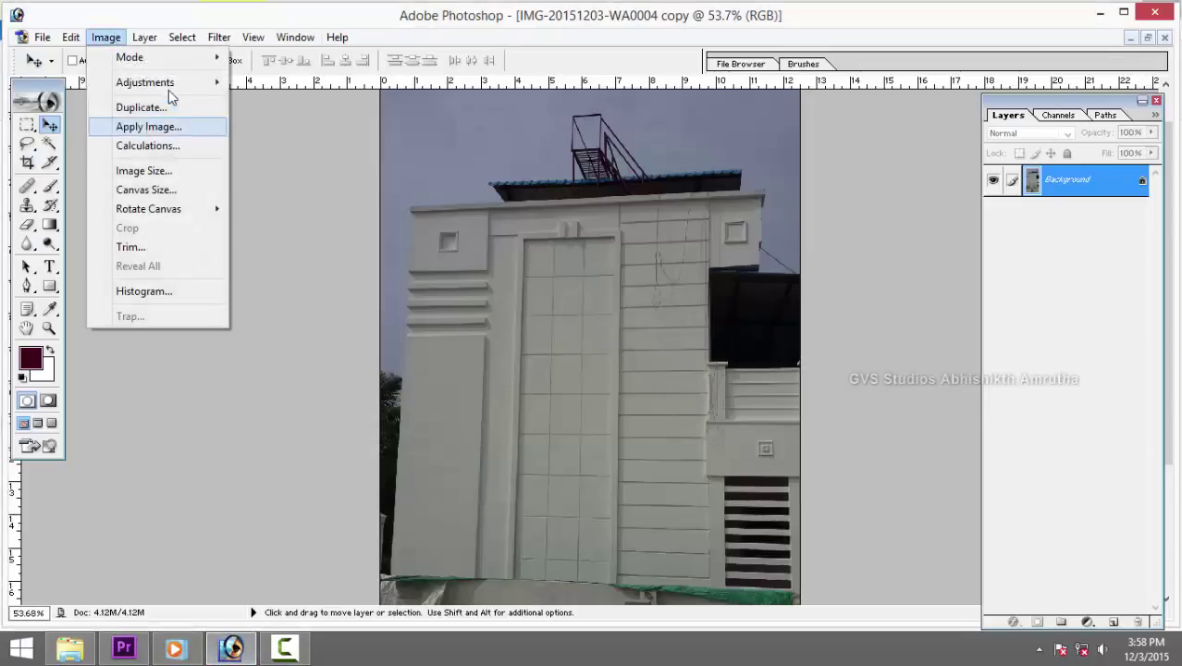
click(444, 159)
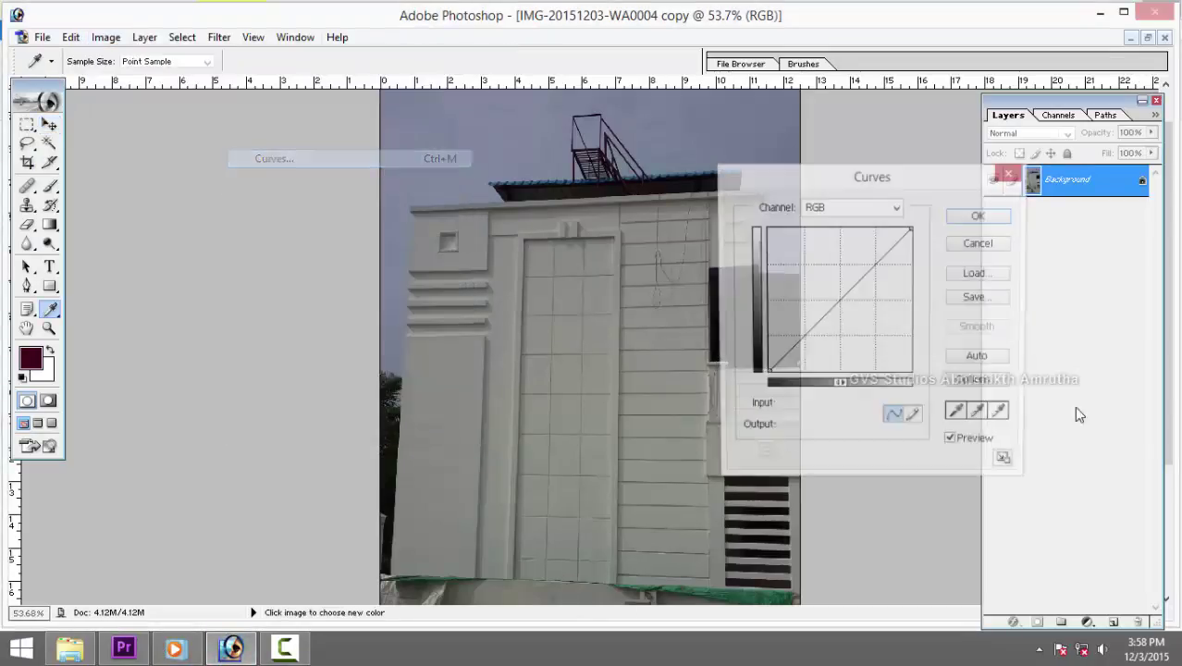
click(986, 361)
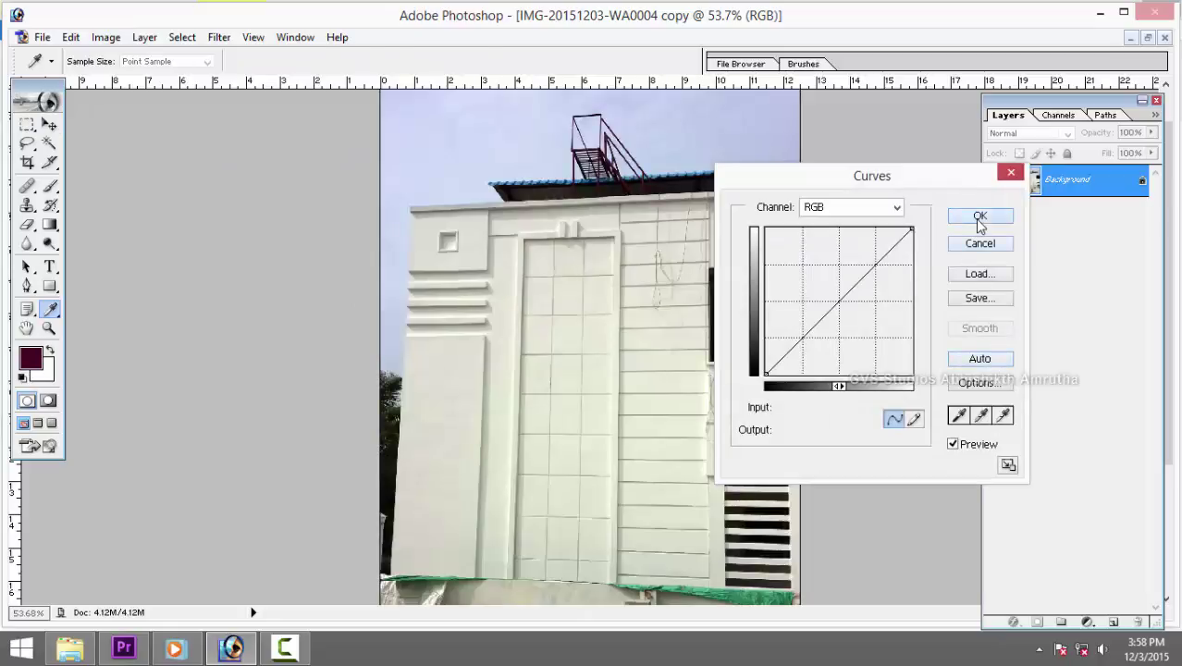
click(980, 224)
Zoom and pan to show the upper facade, roof and railing.
scroll(541, 322, up, 2)
scroll(541, 322, up, 2)
scroll(419, 517, up, 1)
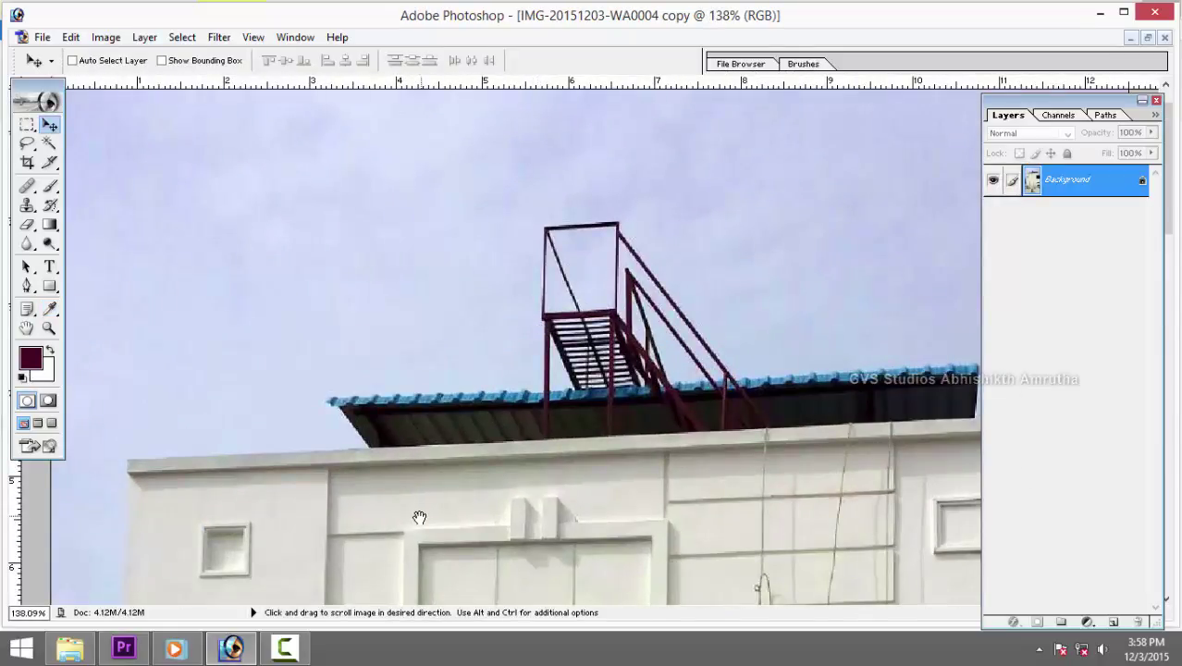
drag(446, 520, 392, 206)
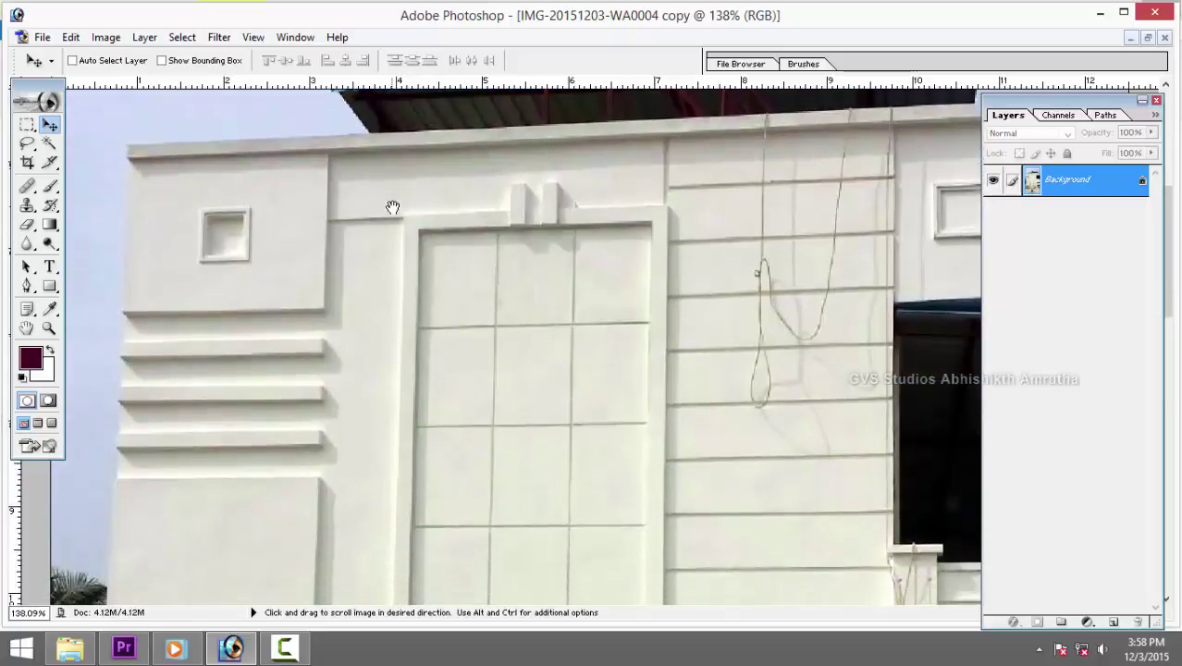
drag(546, 420, 493, 298)
scroll(507, 391, down, 1)
scroll(505, 391, down, 1)
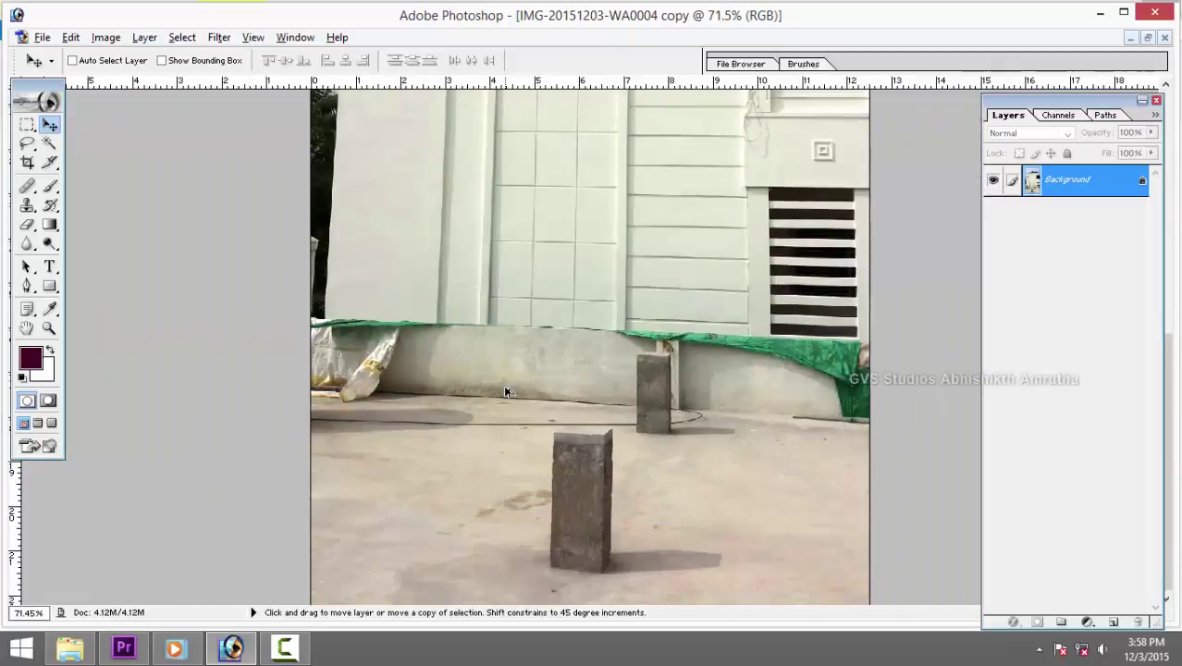
scroll(506, 391, up, 1)
scroll(505, 391, up, 1)
mouse_move(520, 396)
mouse_down()
mouse_move(548, 478)
mouse_move(555, 569)
mouse_up()
drag(563, 391, 538, 447)
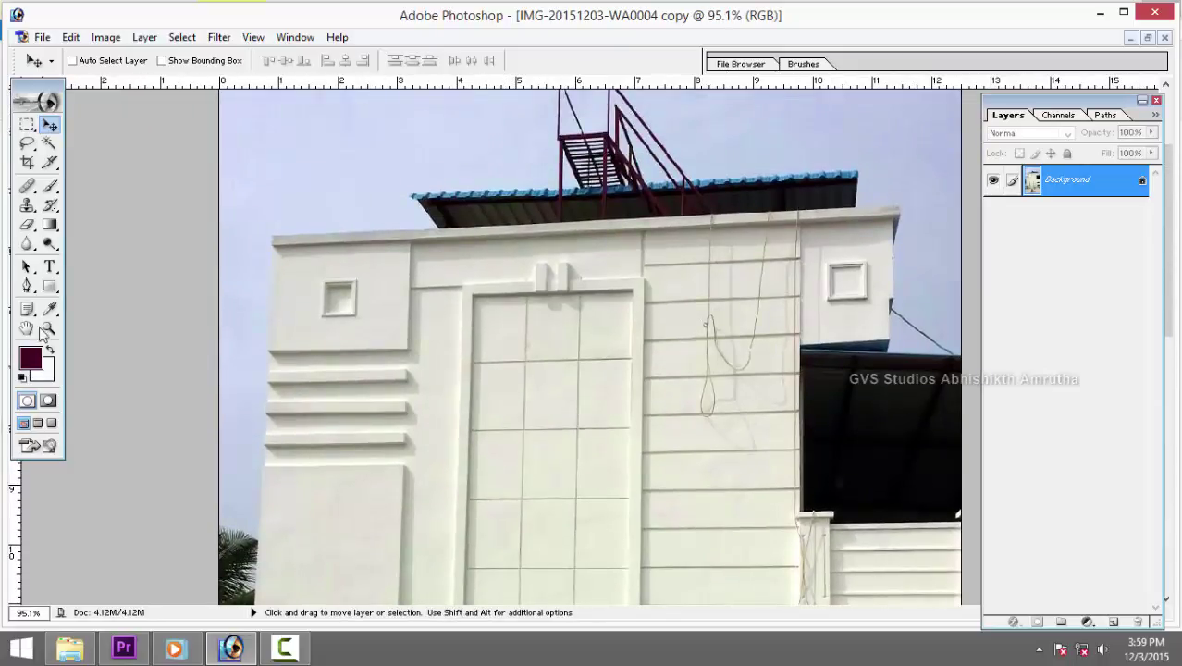
click(27, 285)
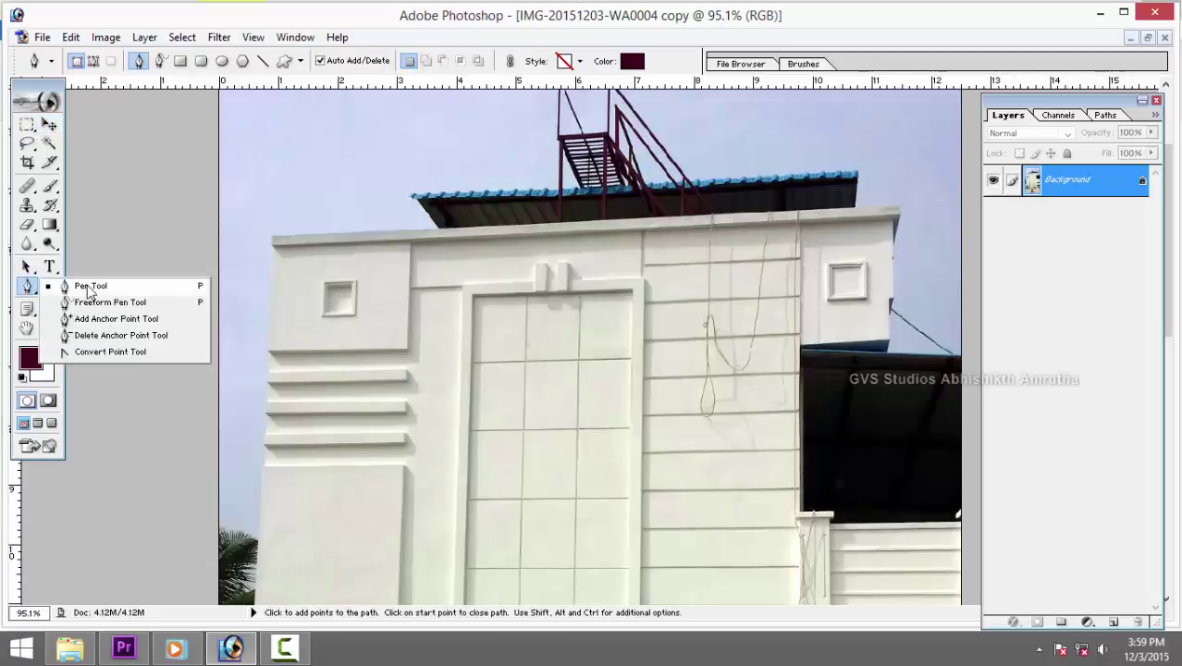
click(88, 288)
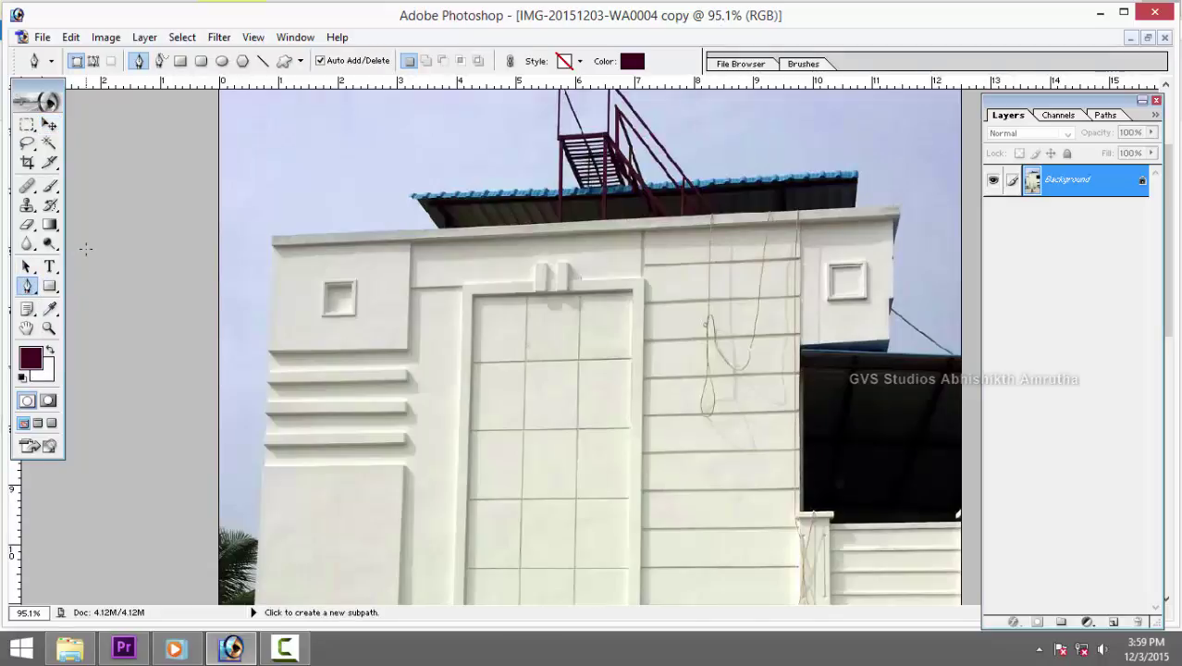
click(271, 240)
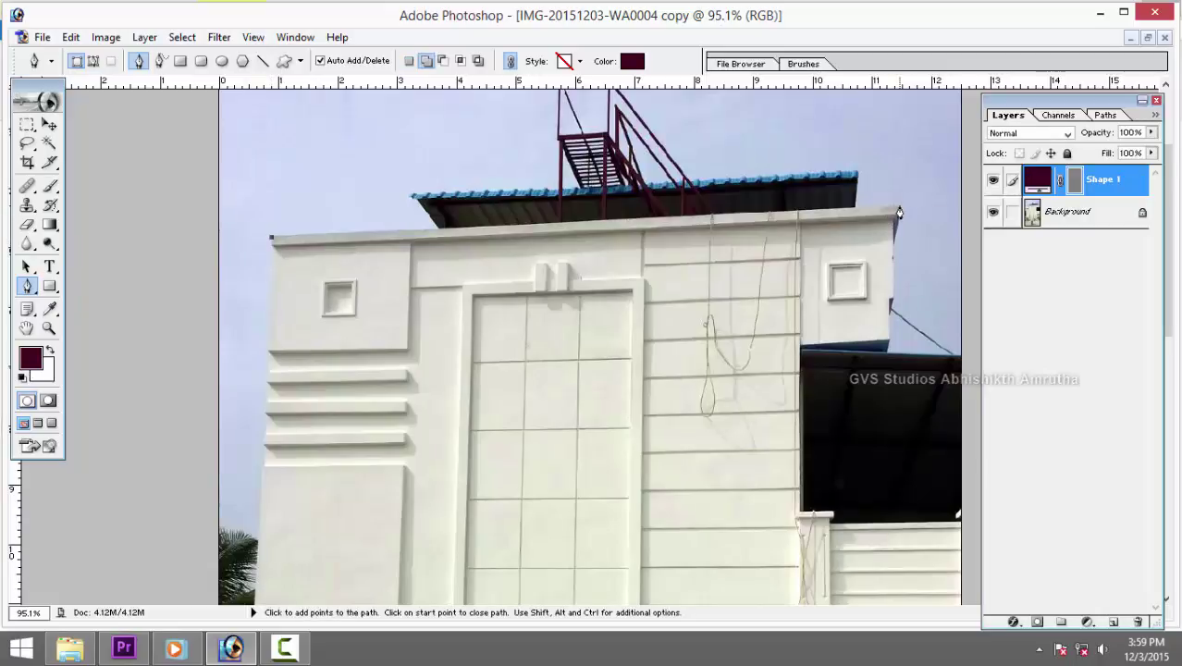
click(898, 210)
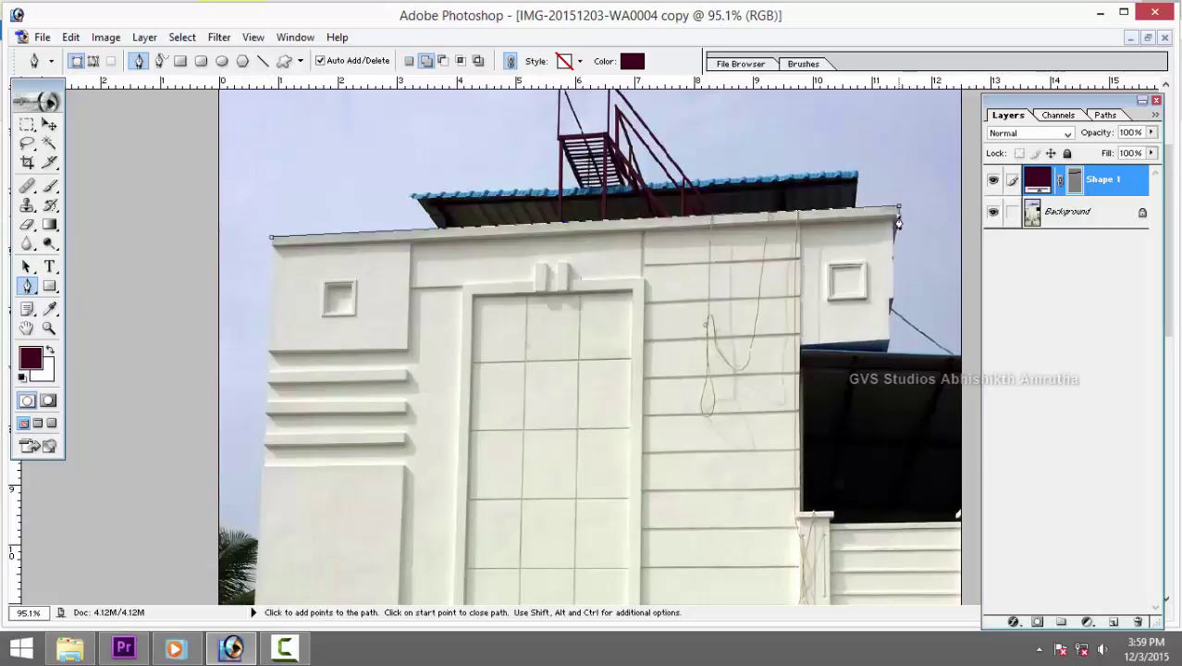
click(897, 222)
click(272, 245)
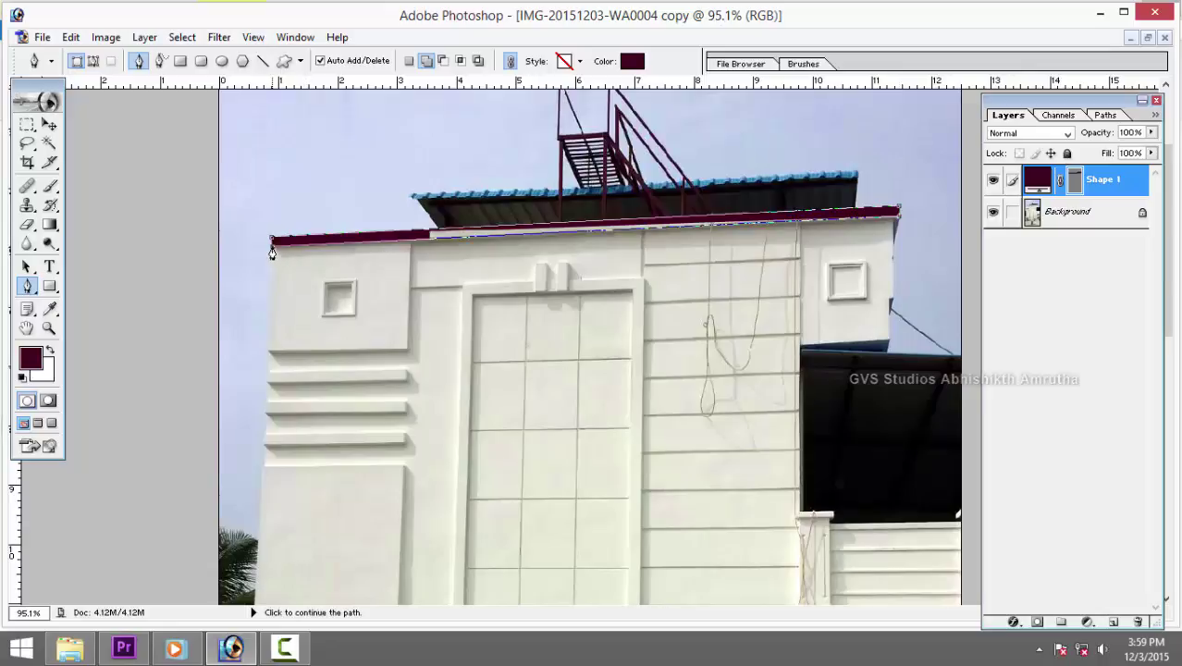
click(273, 243)
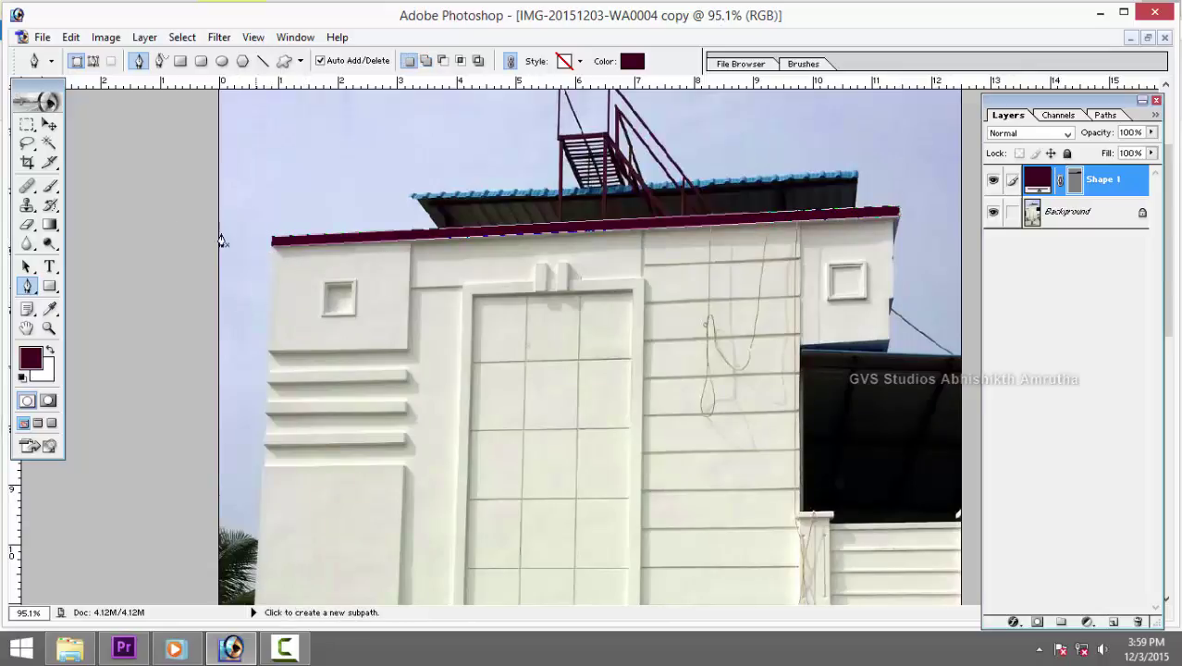
click(49, 124)
scroll(548, 457, up, 3)
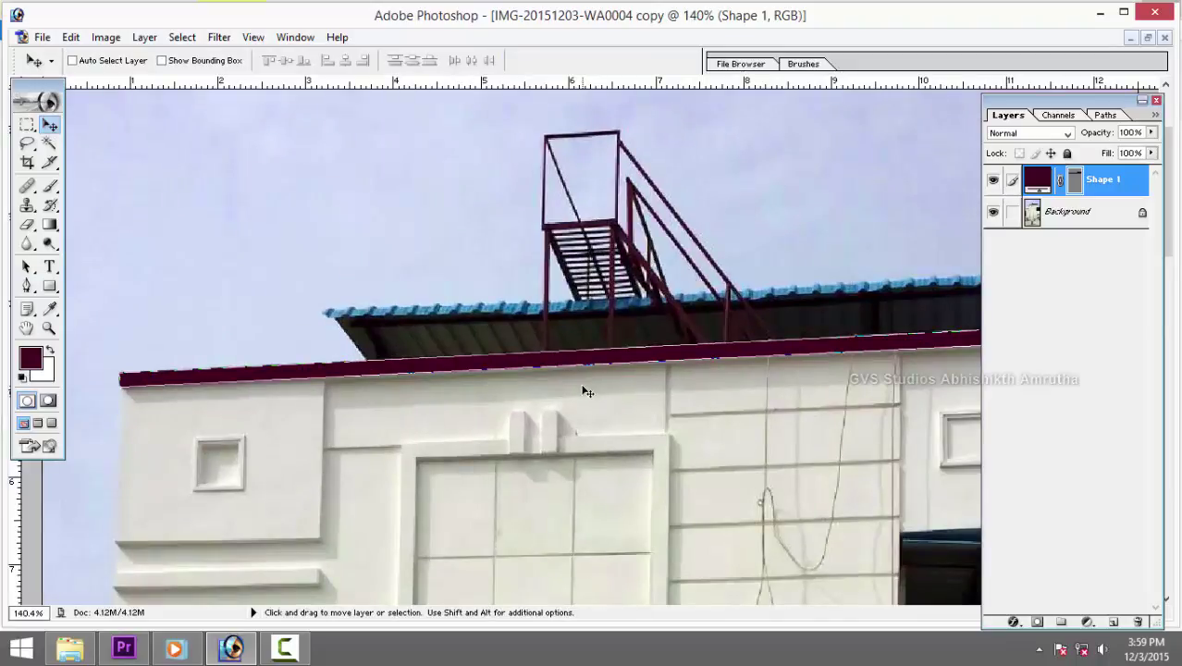
drag(587, 391, 343, 351)
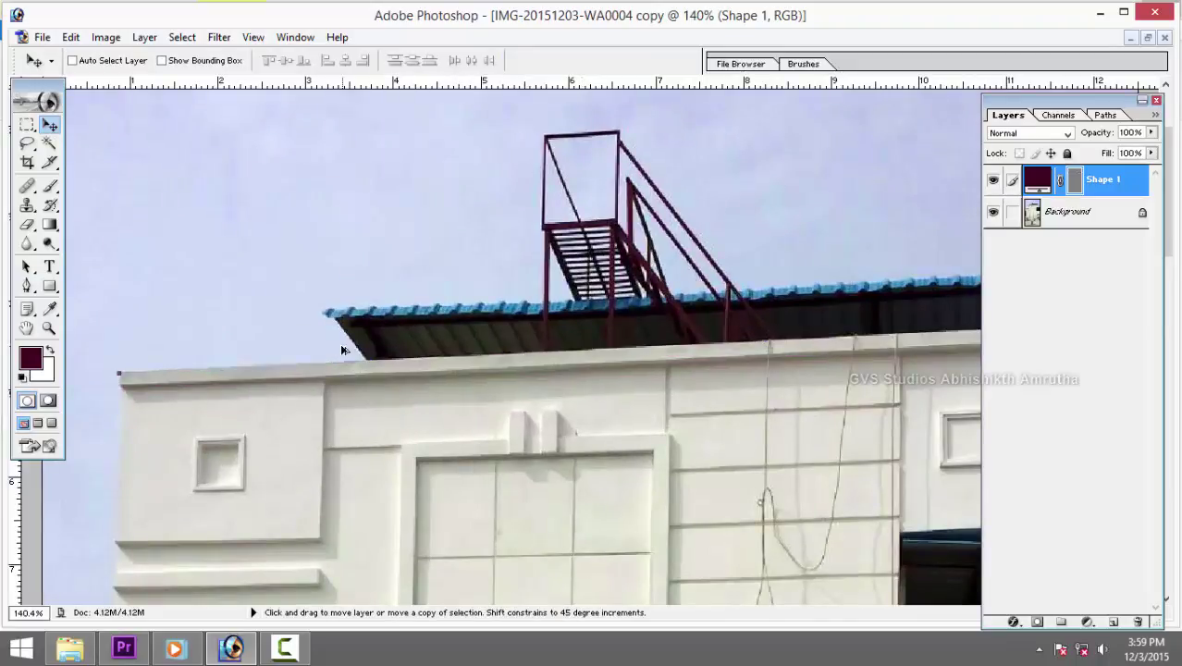
key(Delete)
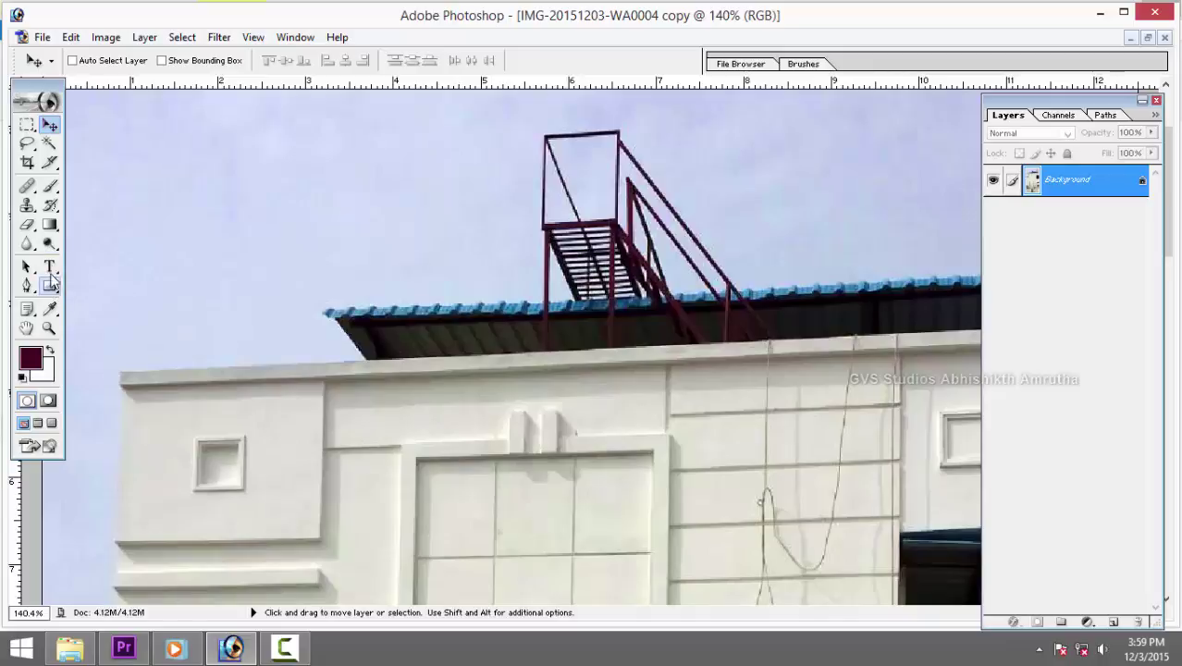
Trace a closed Pen path in Paths mode from the parapet's top-left to top-right corner.
click(26, 286)
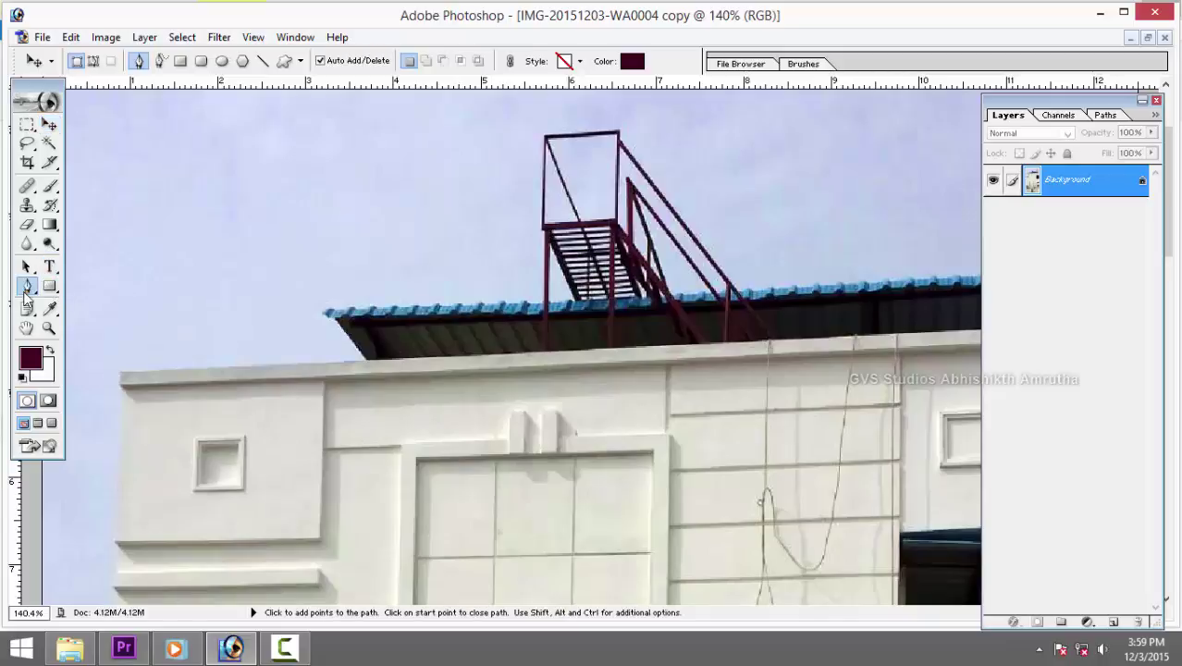
click(93, 62)
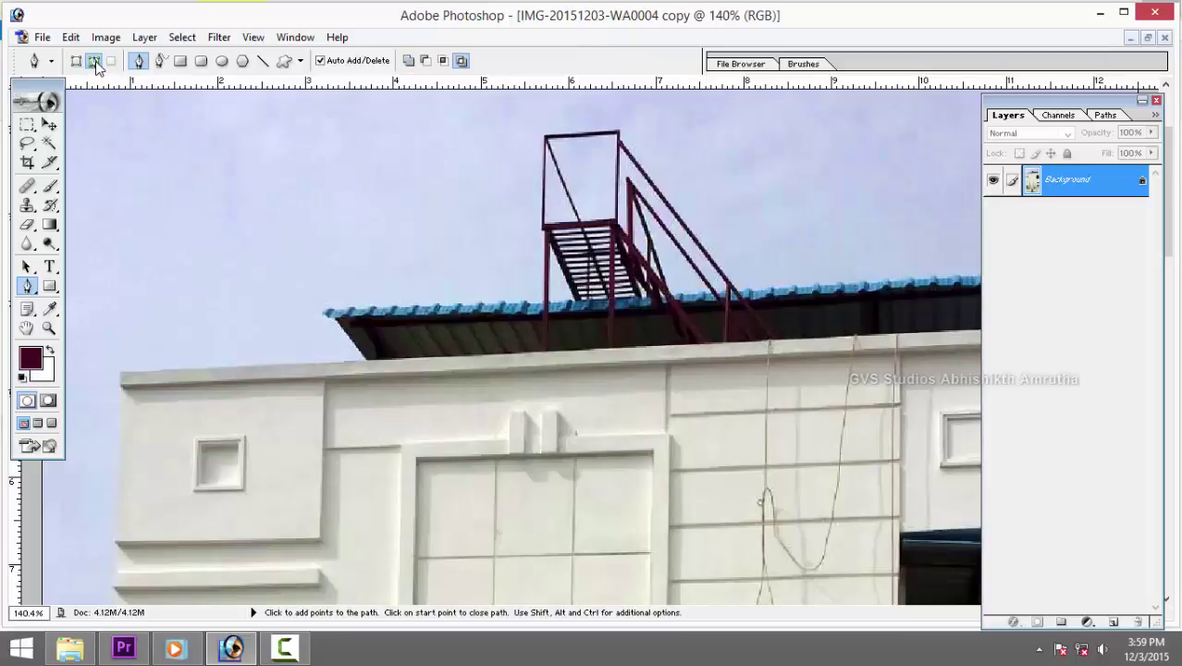
key(ctrl+minus)
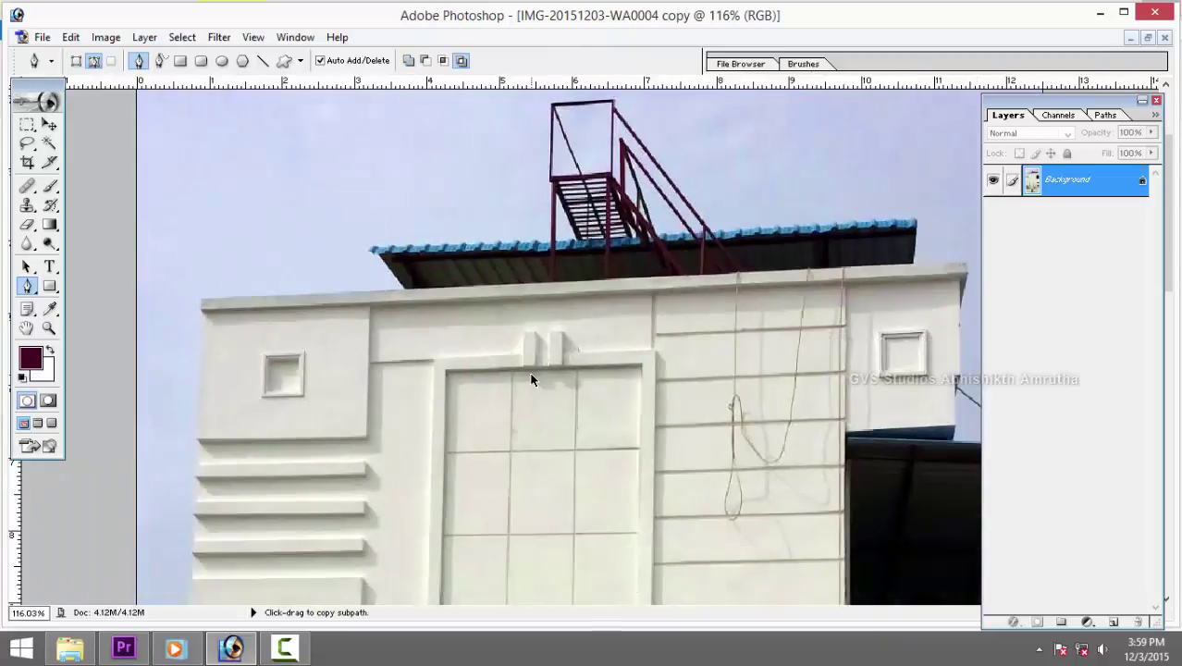
click(200, 311)
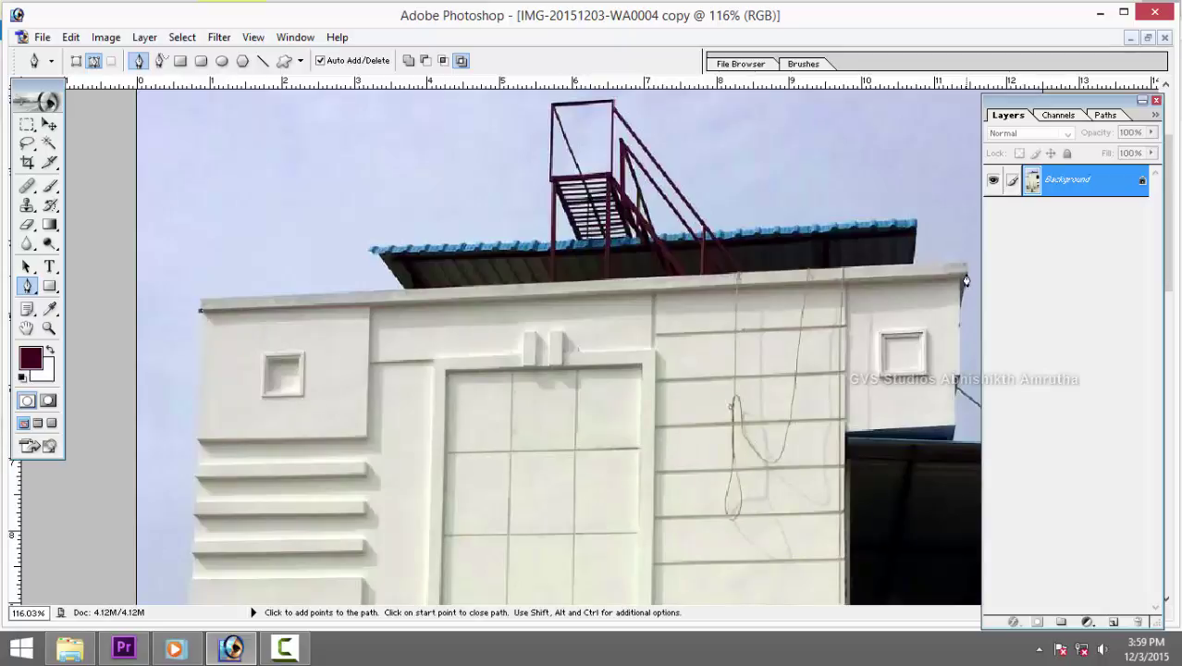
click(965, 271)
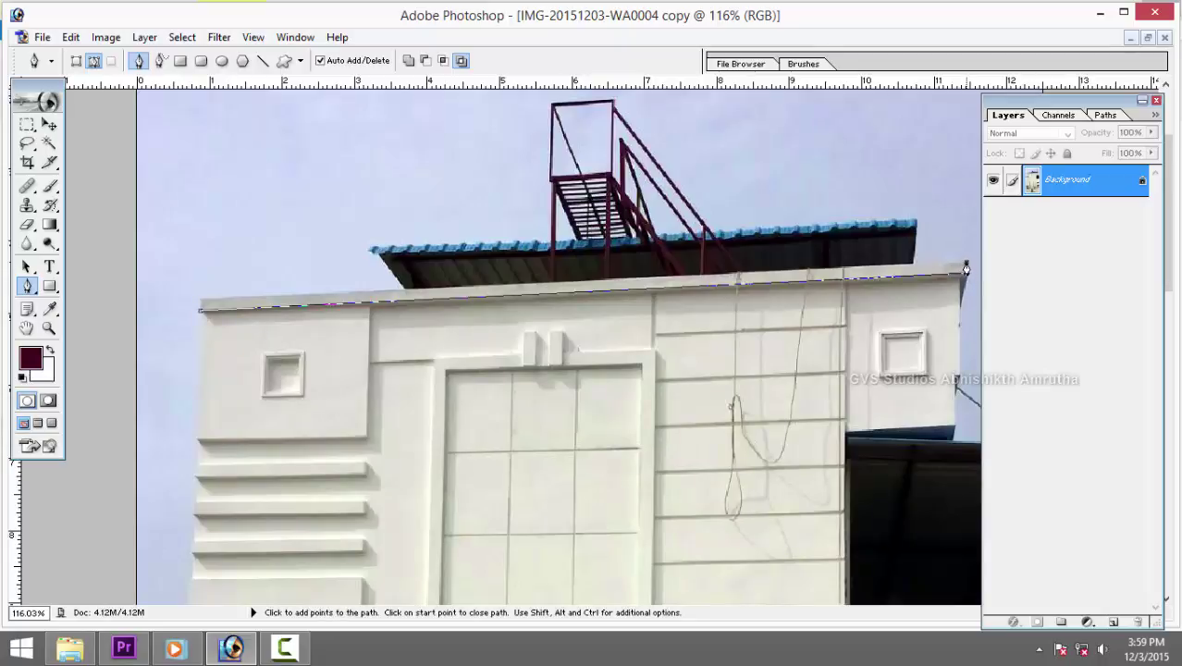
click(200, 305)
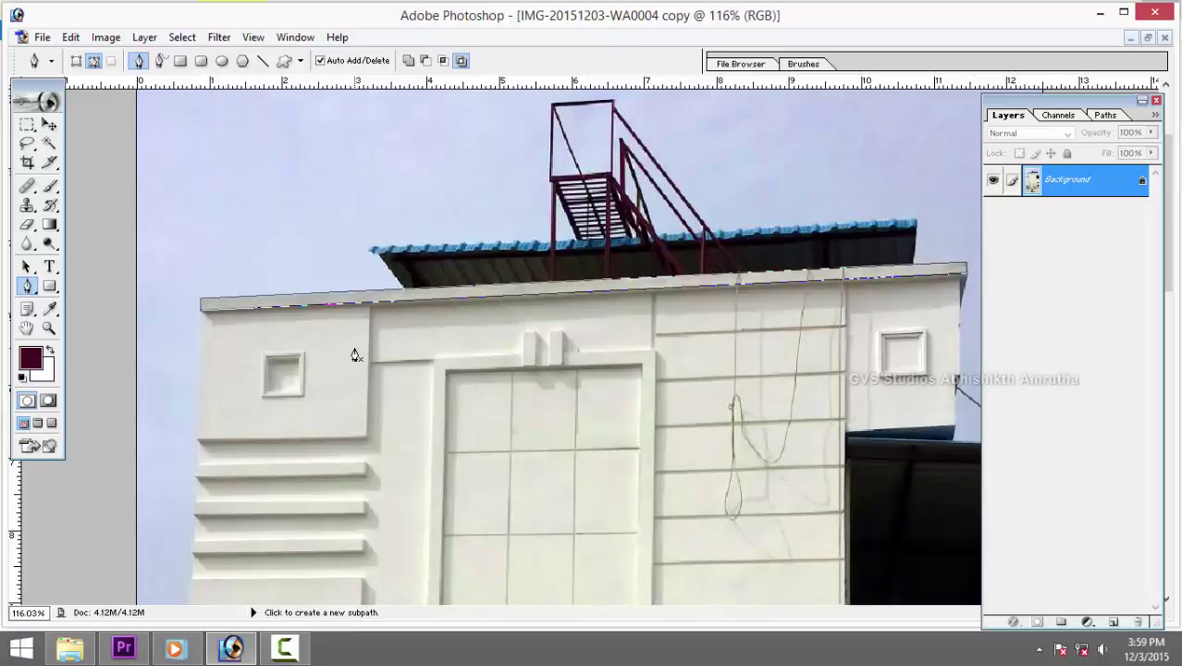
Convert the parapet path into a selection and add an empty Layer 1 above the Background.
right_click(378, 302)
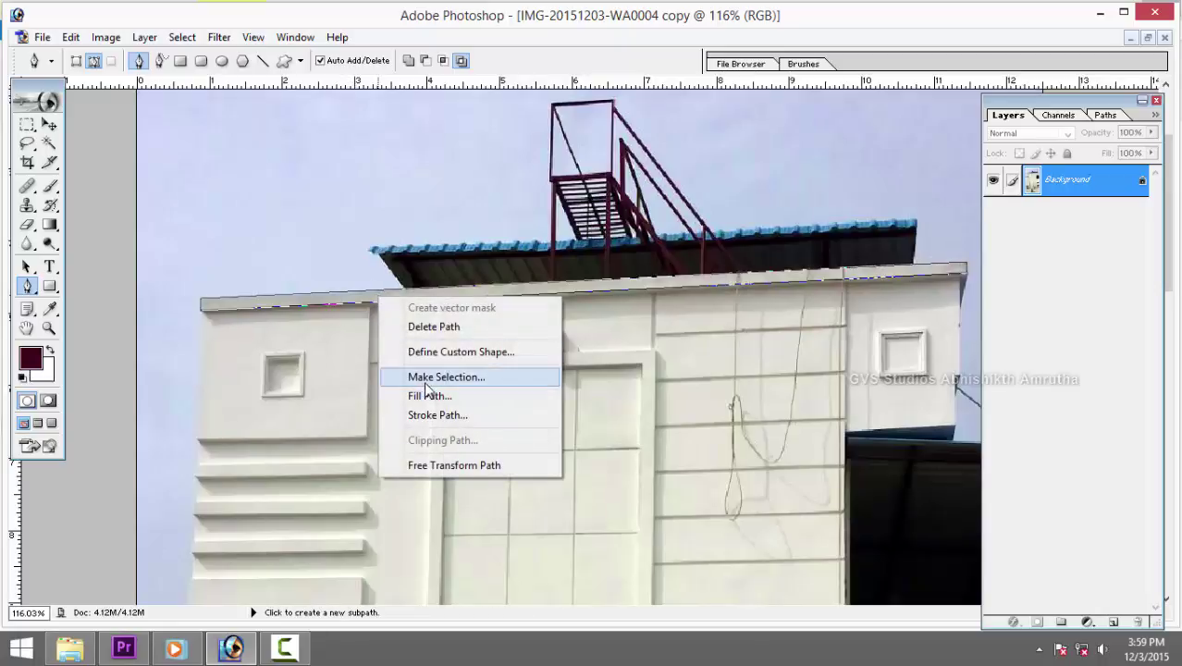
click(475, 378)
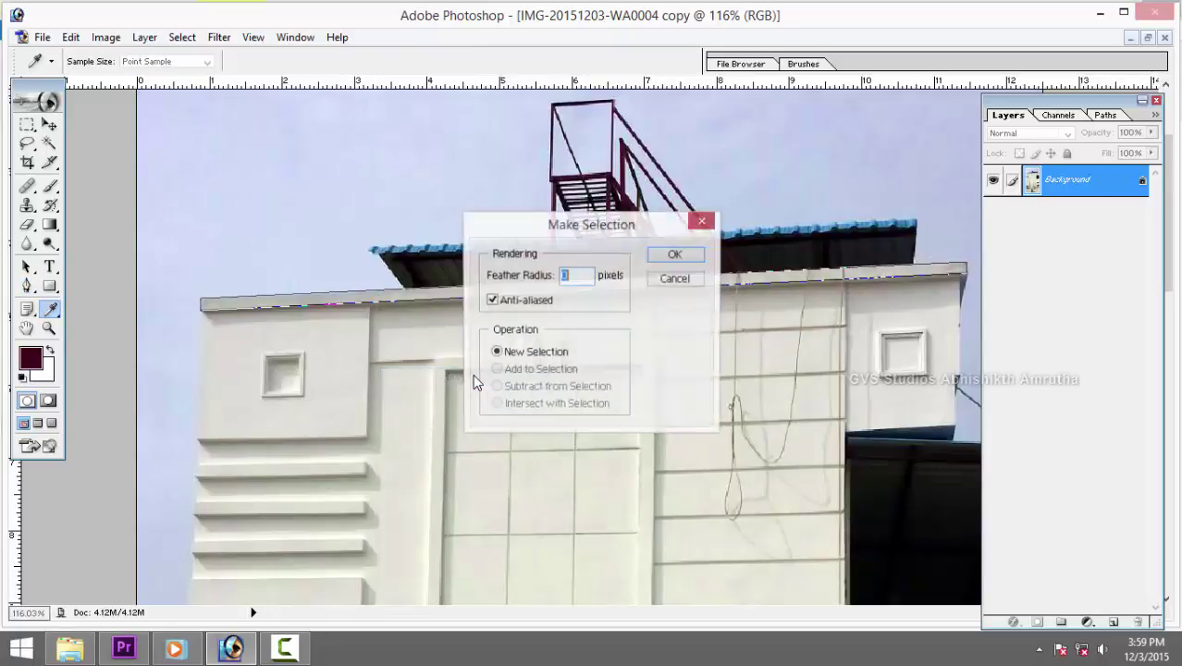
click(674, 255)
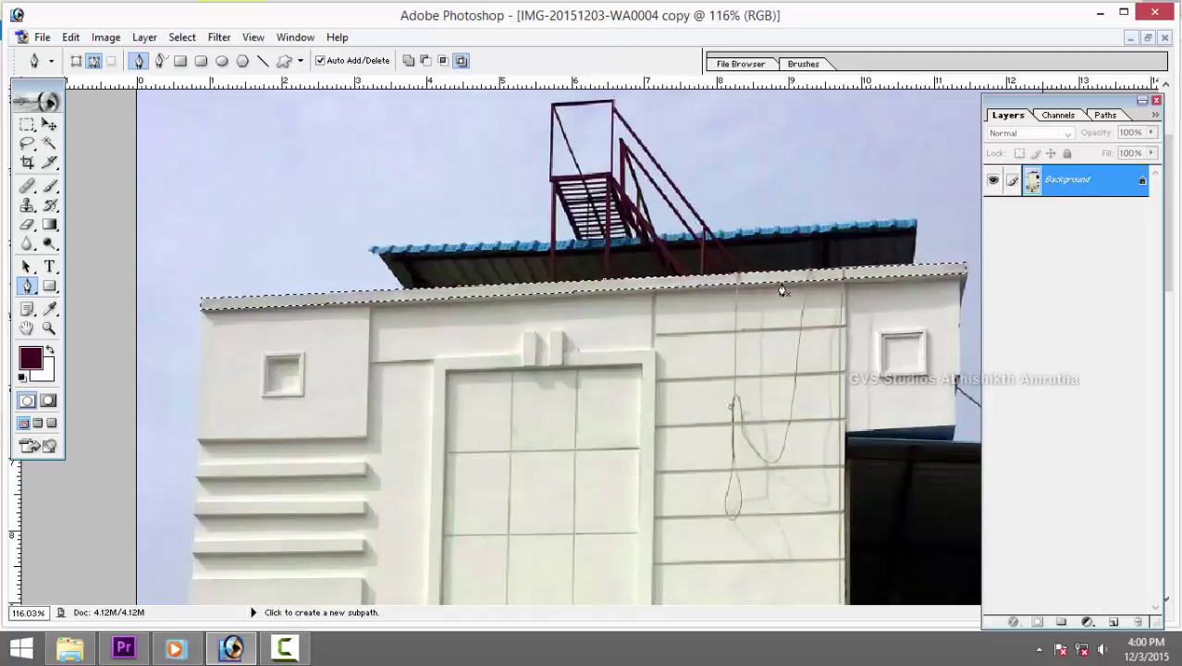
click(1112, 622)
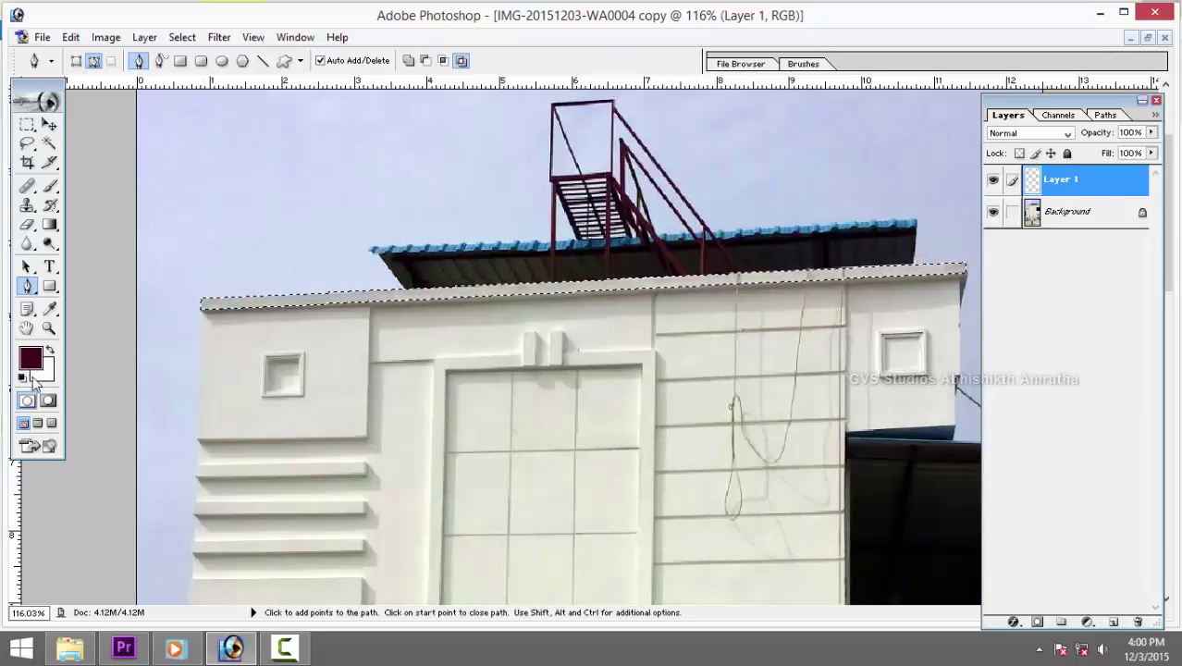
Sample Untitled-1's maroon with the Eyedropper and fill the parapet selection on Layer 1, then deselect.
click(1147, 38)
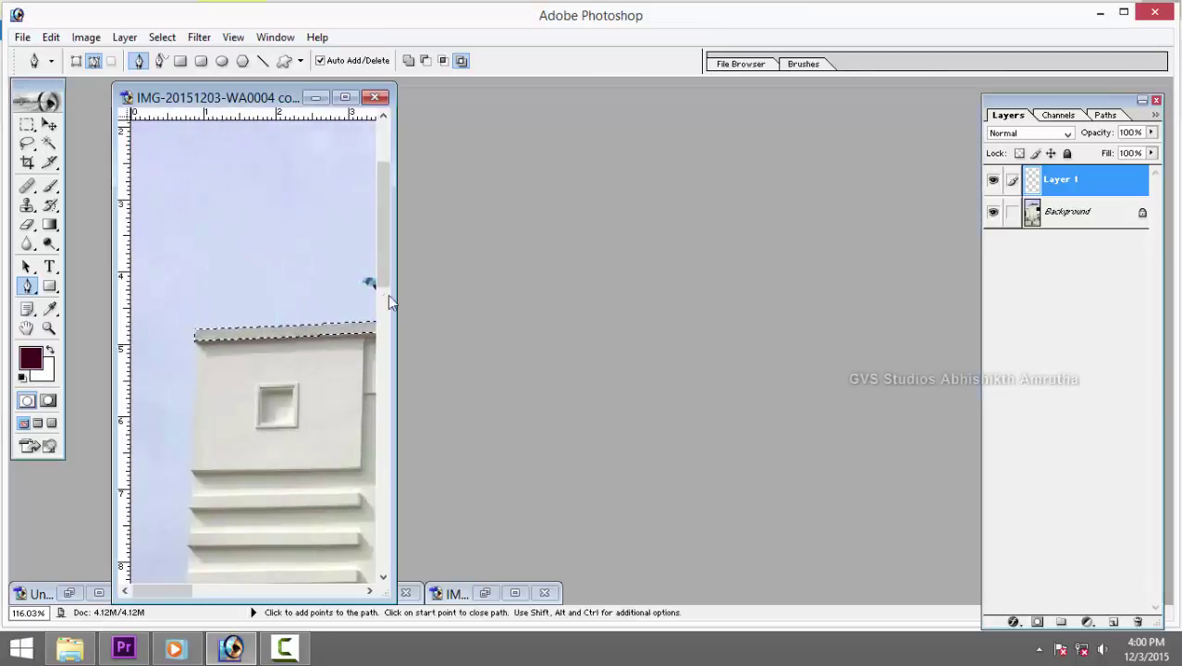
scroll(232, 253, down, 5)
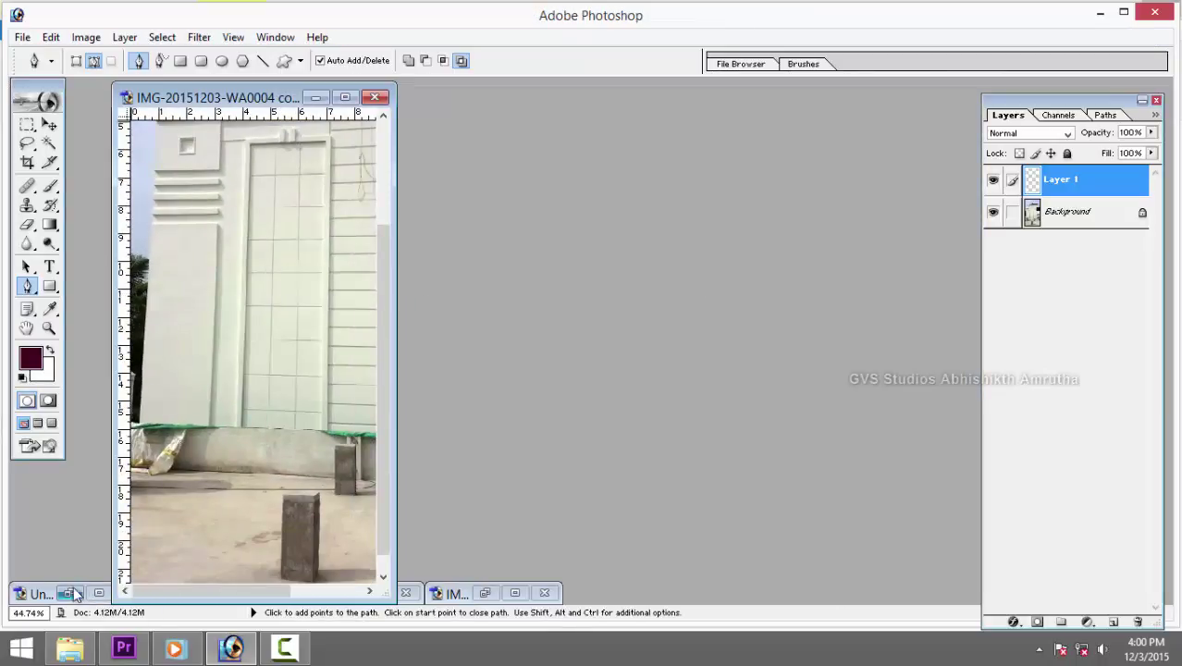
double_click(33, 597)
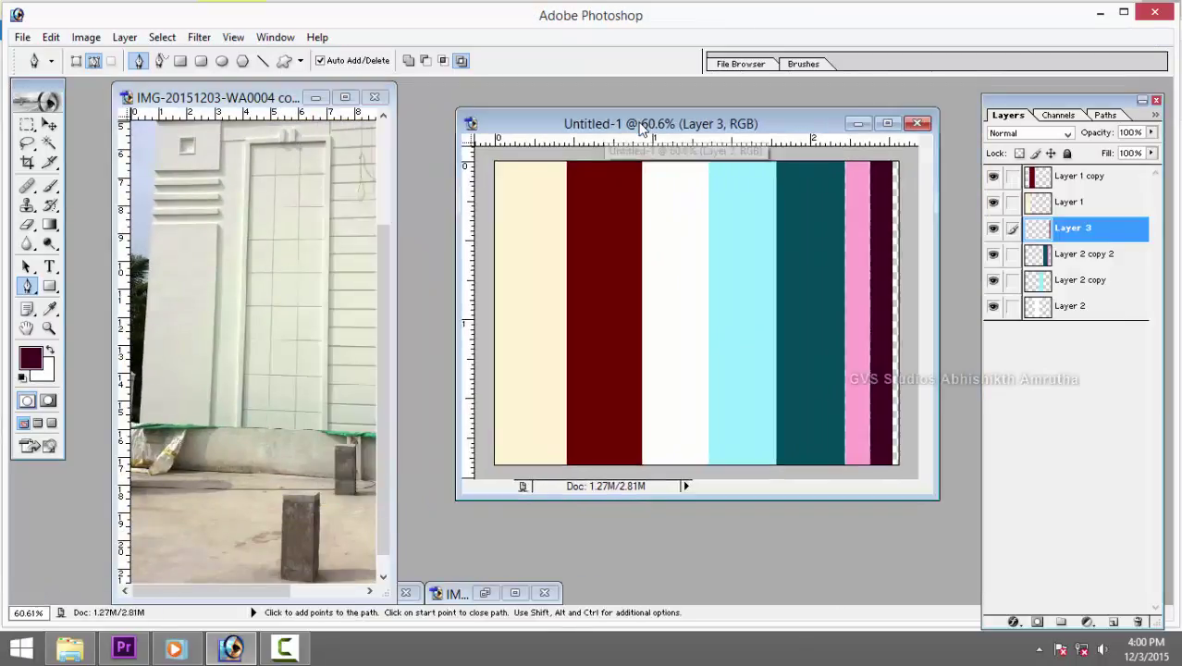
drag(506, 129, 645, 127)
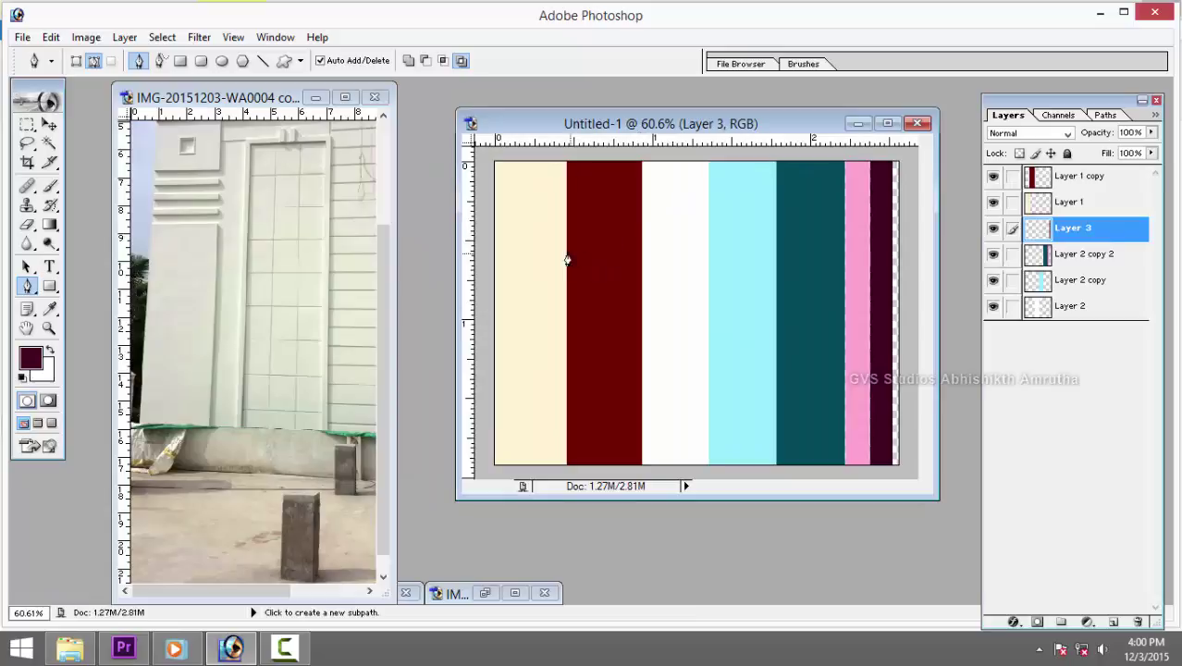
click(50, 310)
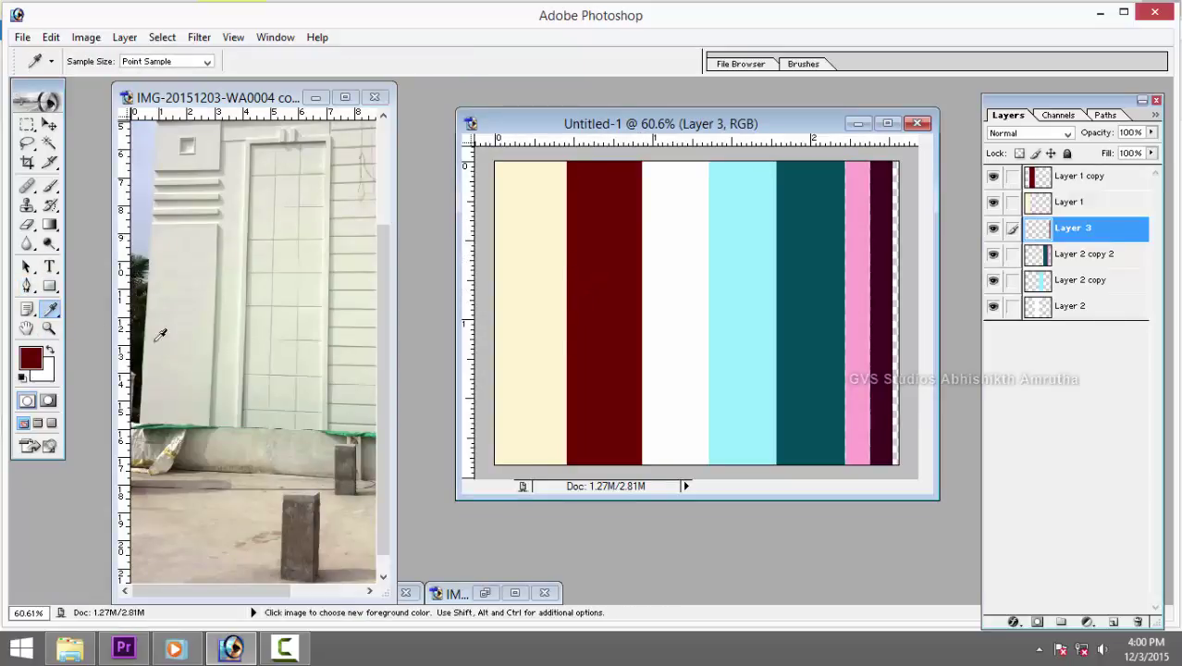
click(291, 235)
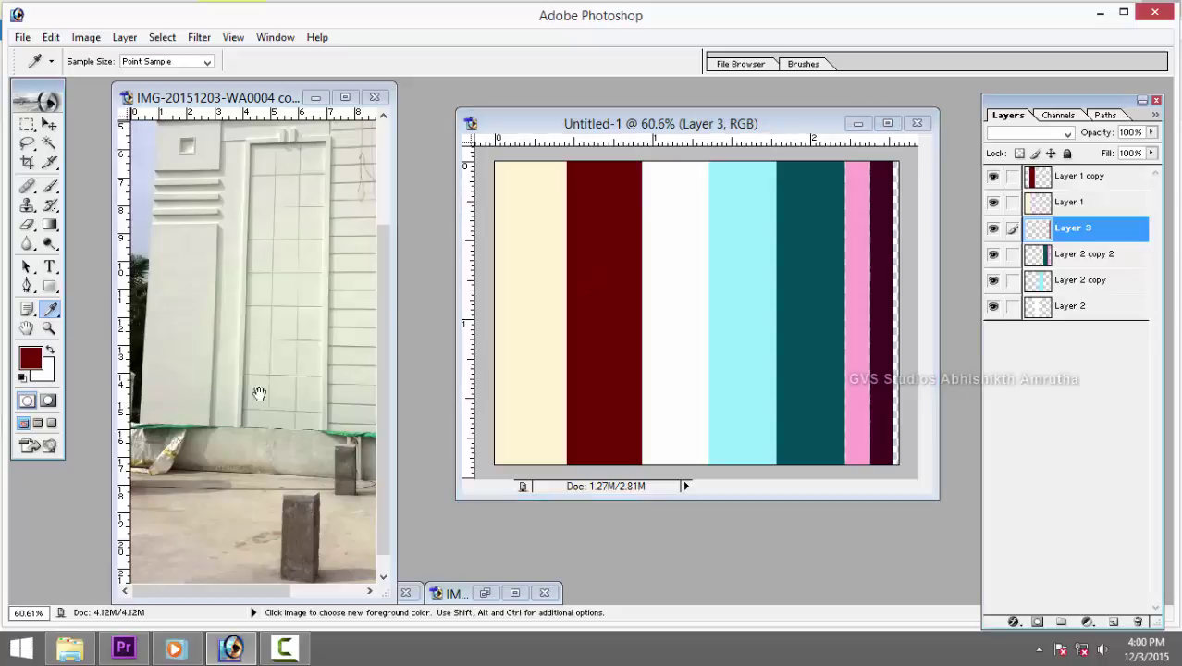
drag(280, 268, 278, 400)
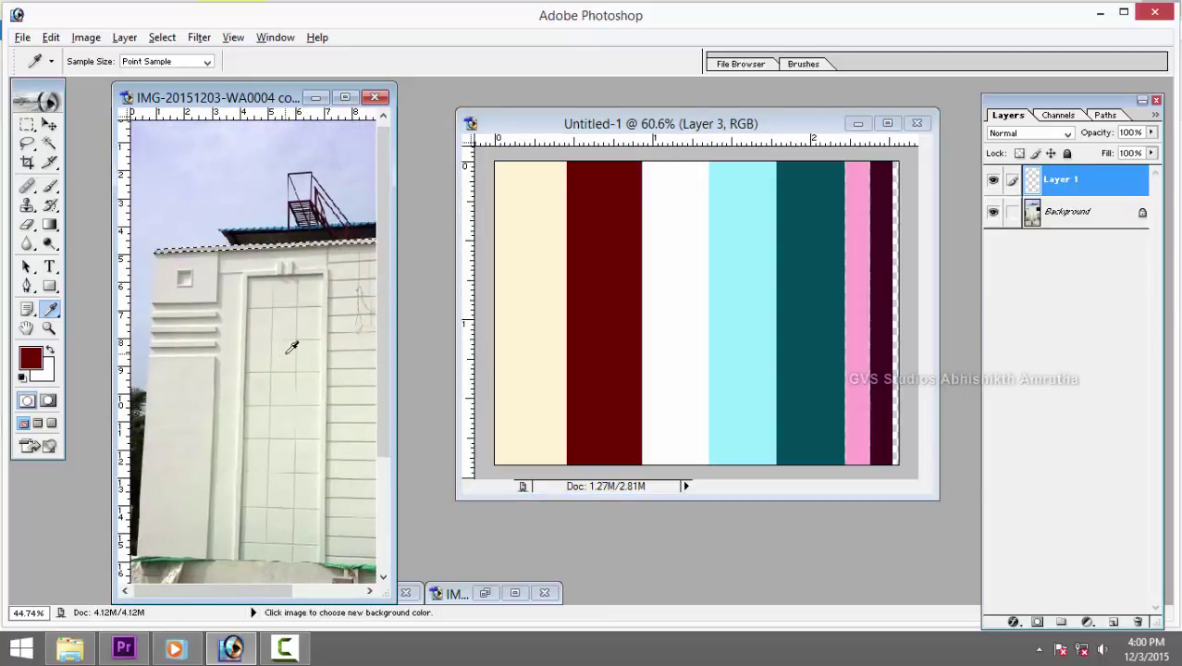
key(alt+BackSpace)
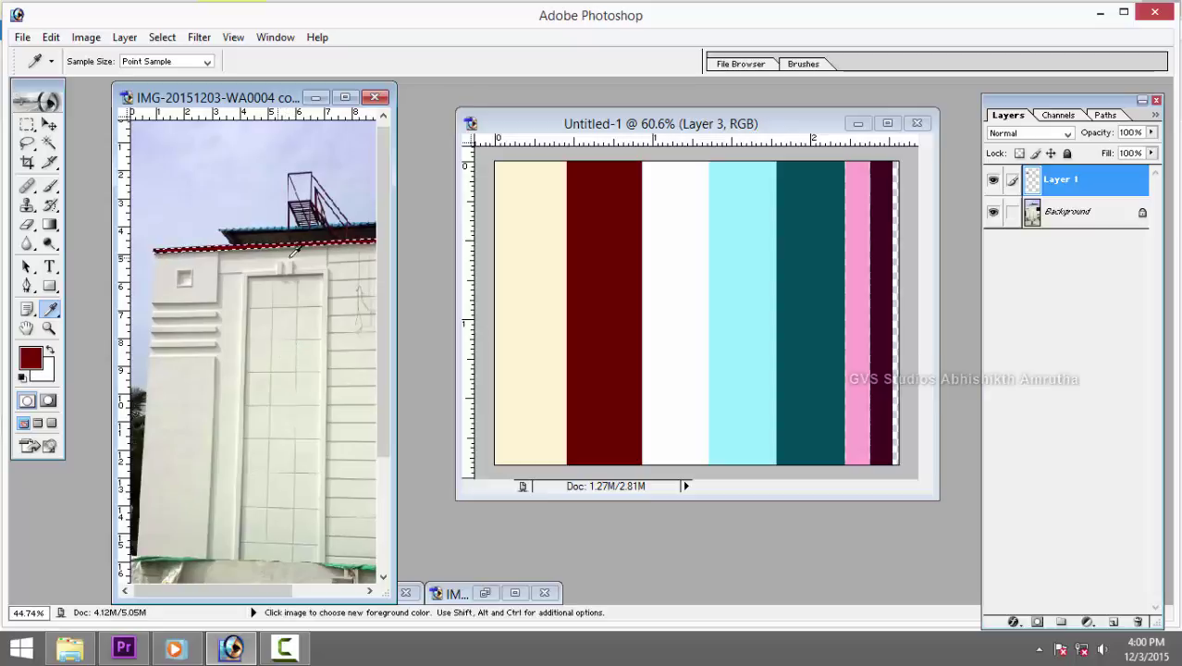
key(ctrl+d)
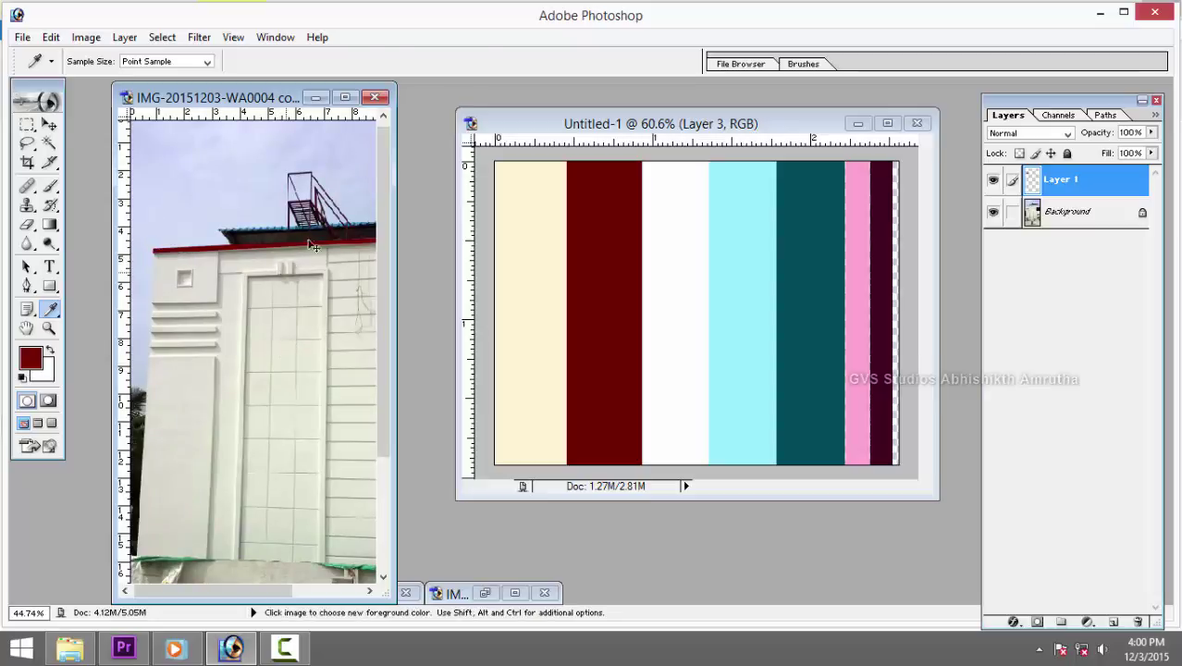
key(v)
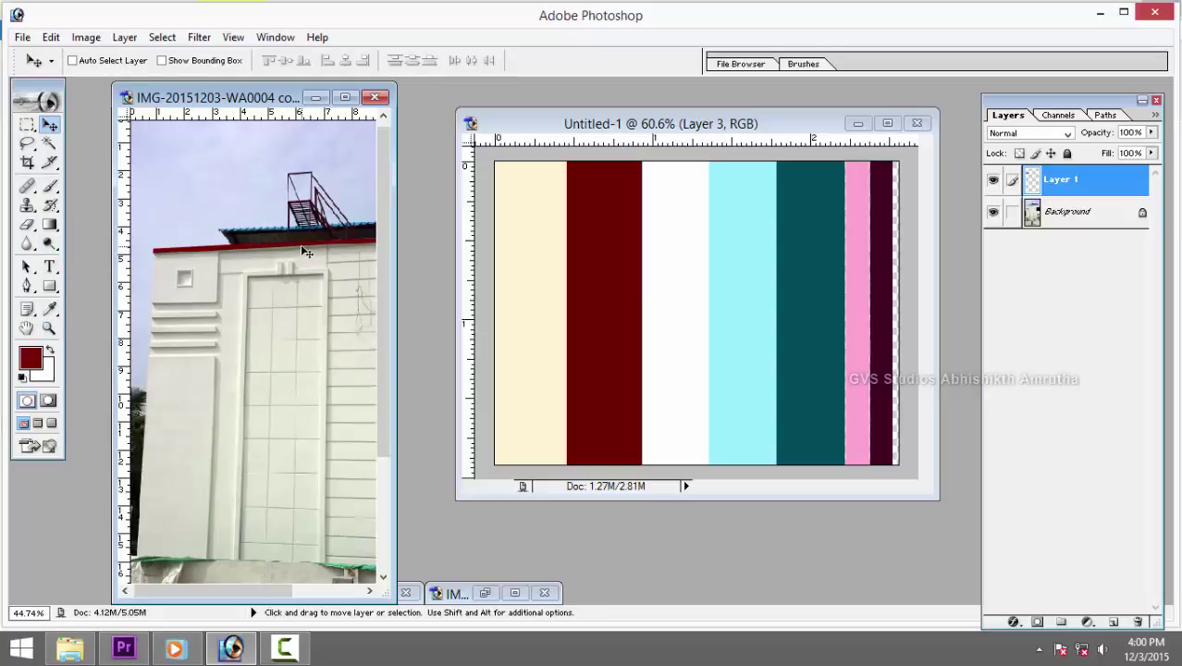
Enlarge and zoom in on the facade with the Pen tool, closing the top ledge's outline.
click(345, 97)
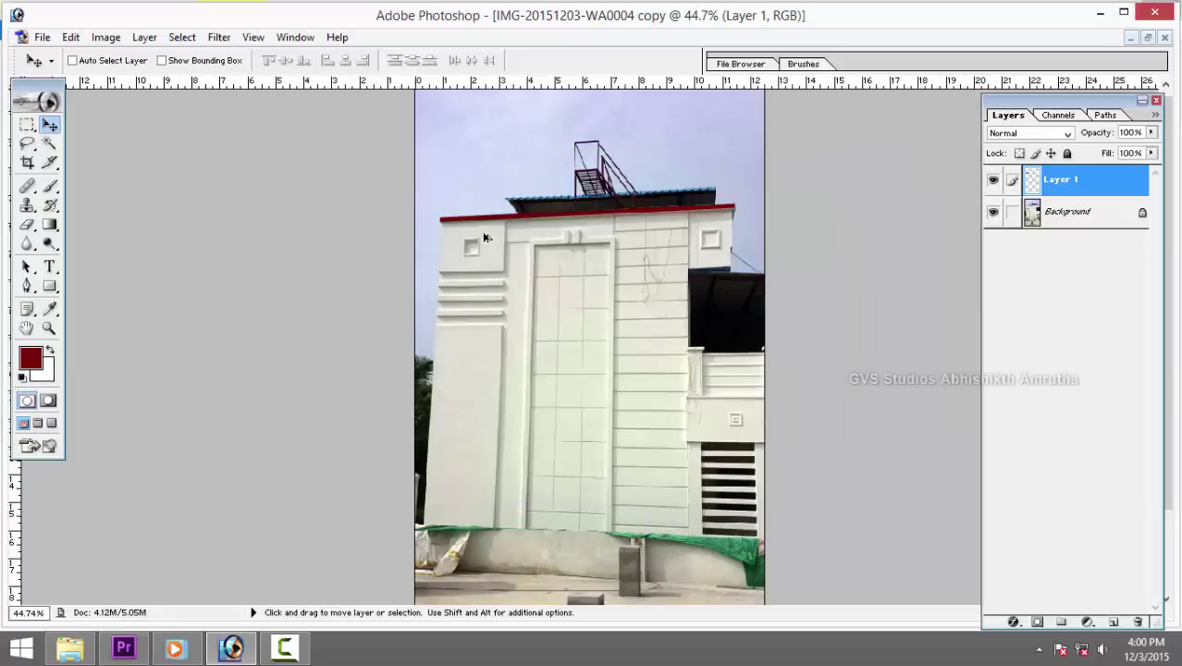
key(ctrl+plus)
key(ctrl+plus)
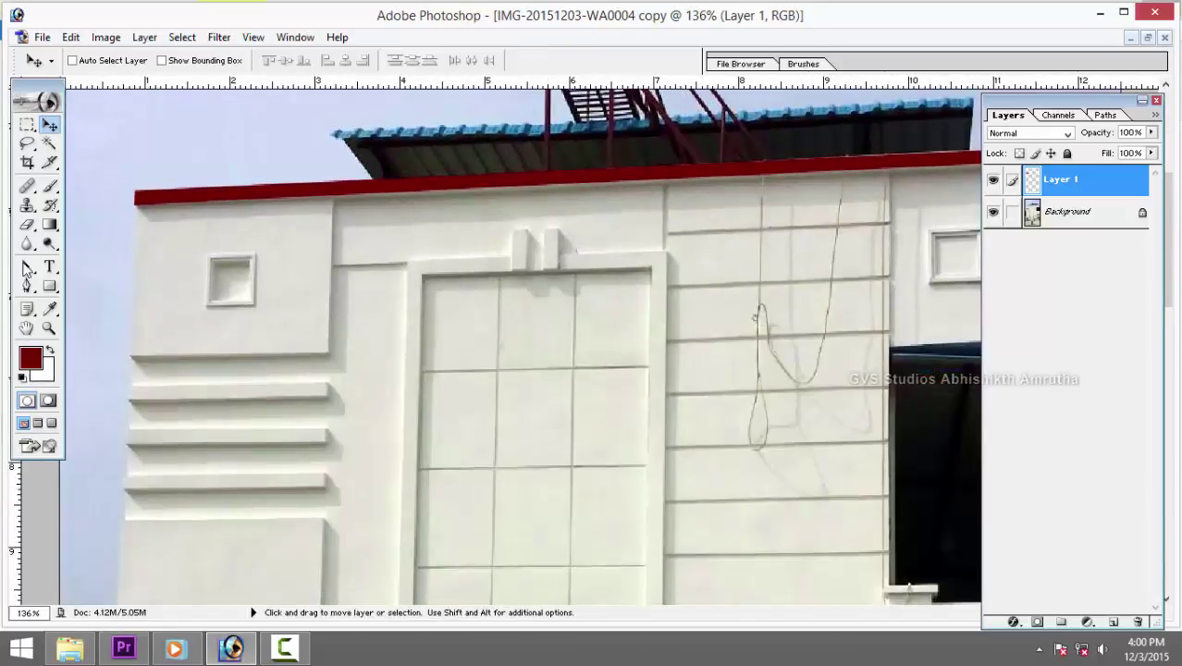
key(p)
drag(300, 470, 145, 362)
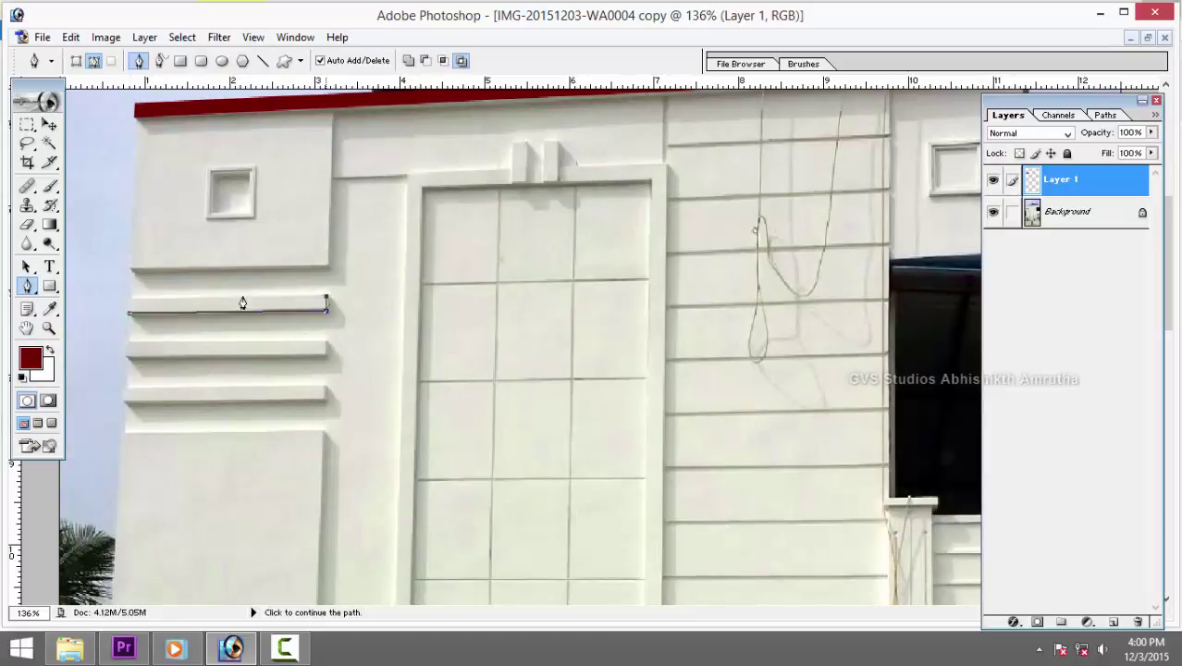
click(130, 305)
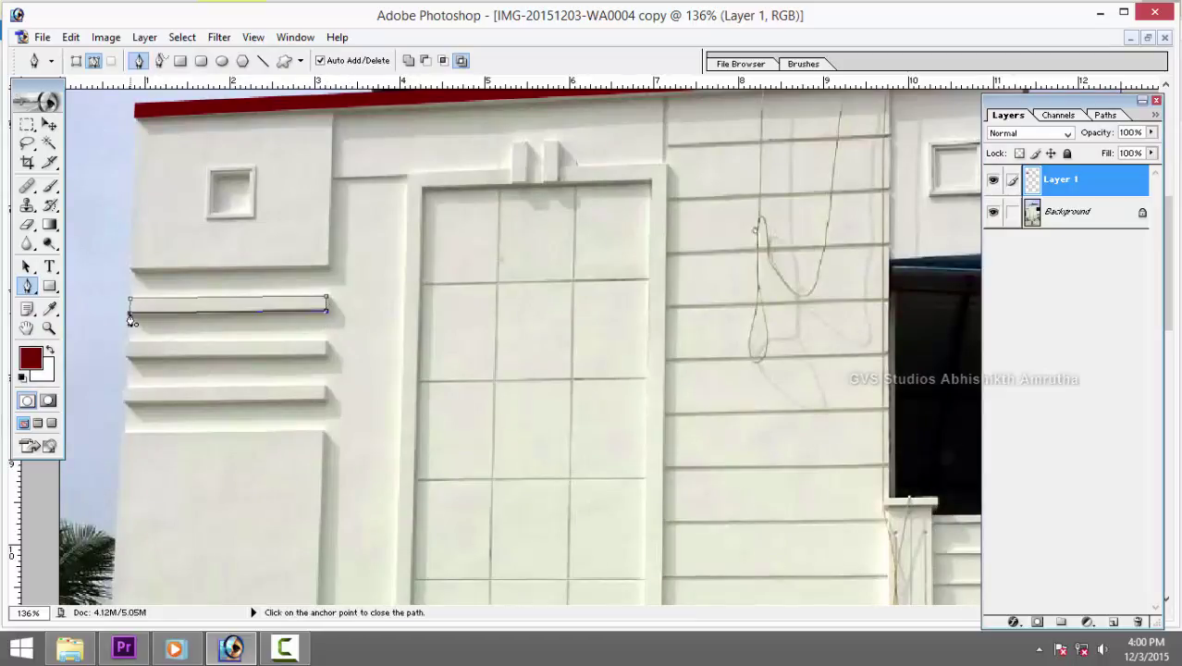
Outline the second and third left-side ledges with closed rectangular paths.
click(125, 345)
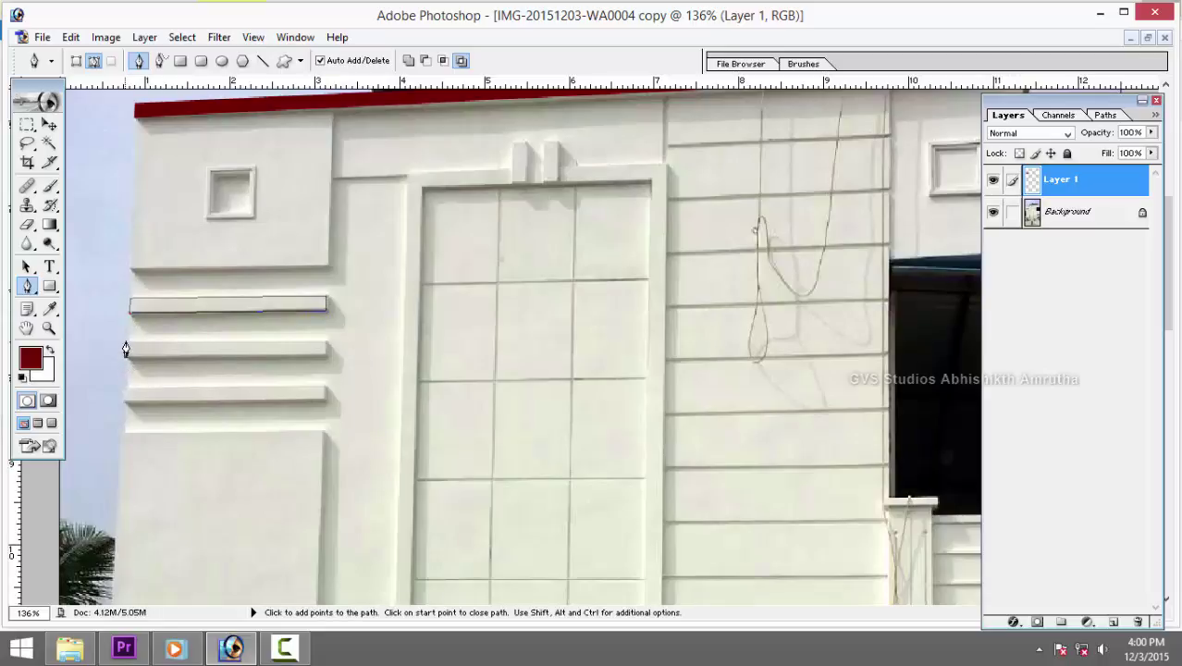
click(325, 345)
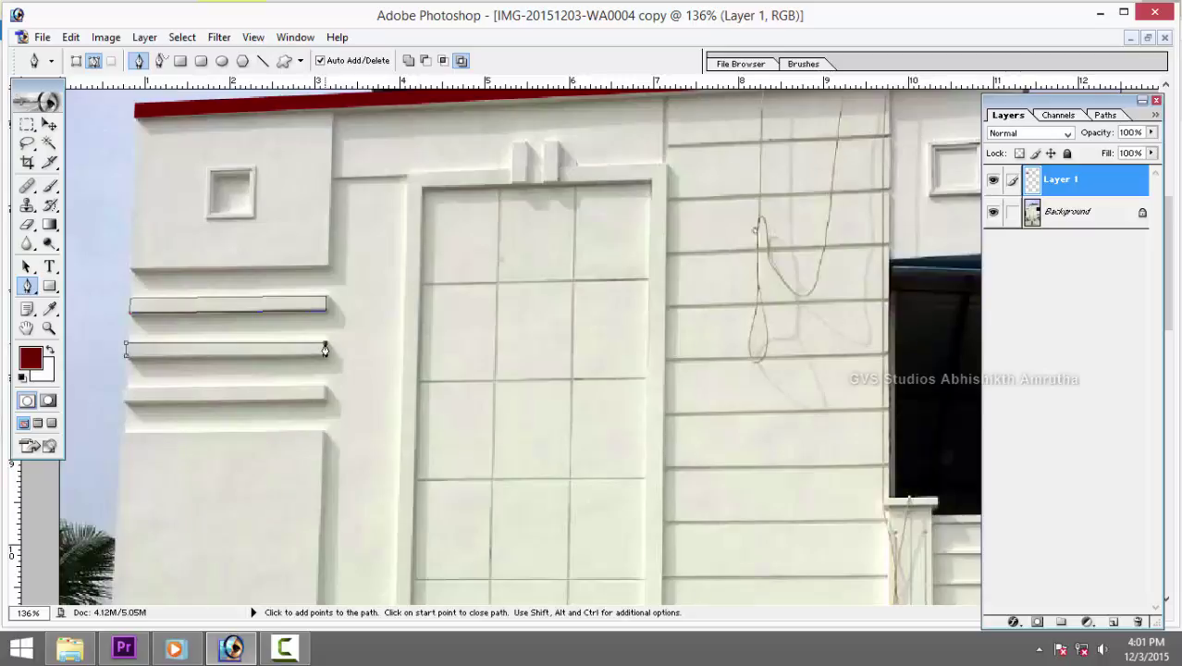
click(325, 356)
click(126, 356)
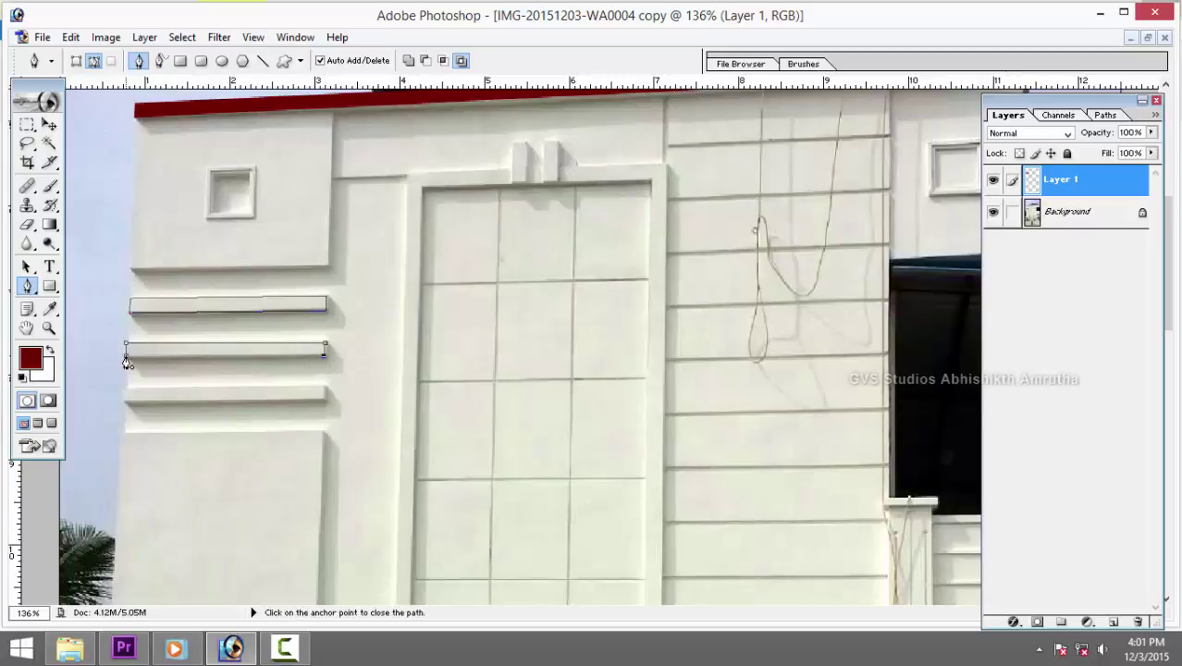
click(126, 345)
drag(188, 401, 188, 355)
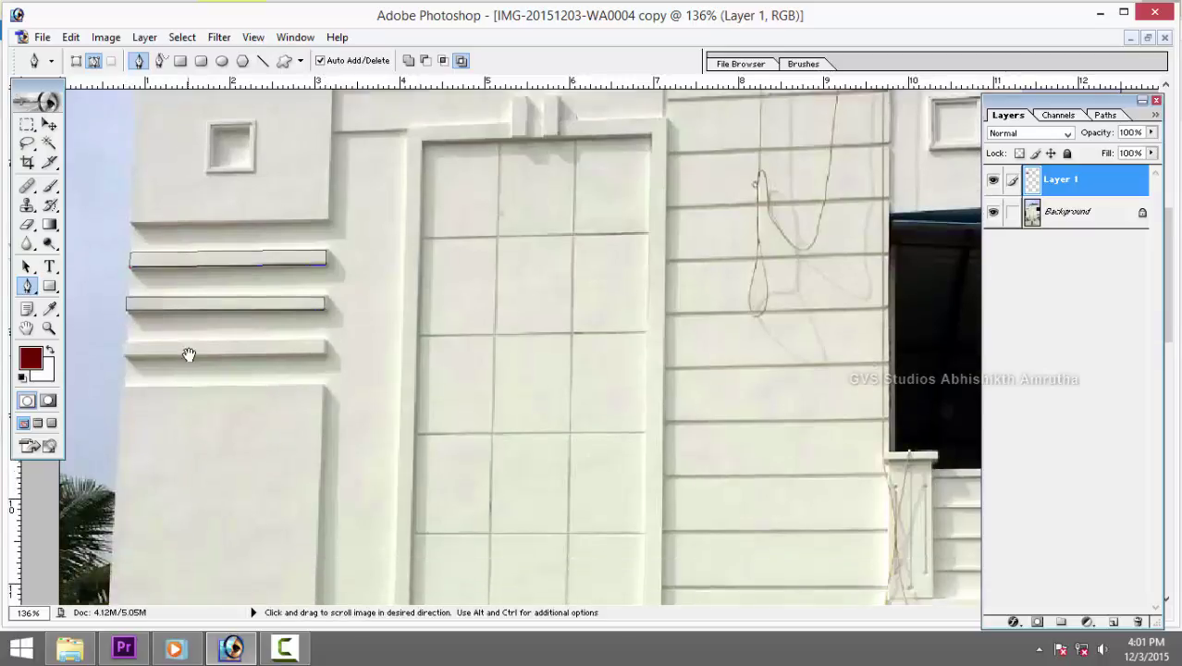
click(125, 345)
click(323, 337)
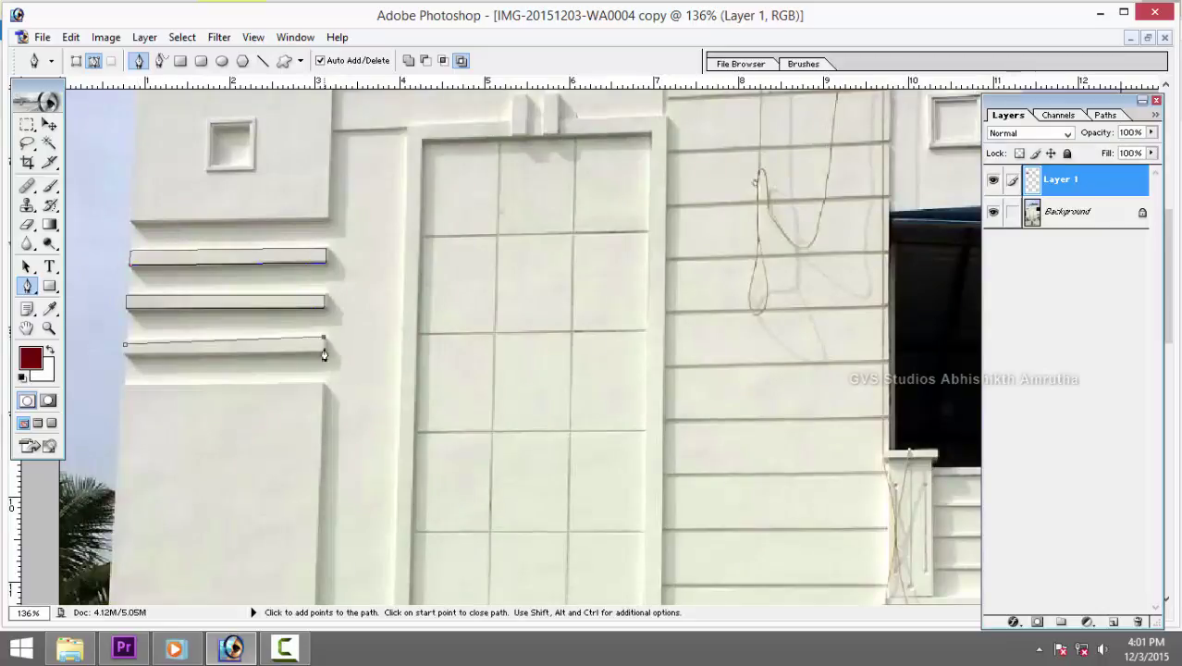
click(323, 353)
click(124, 352)
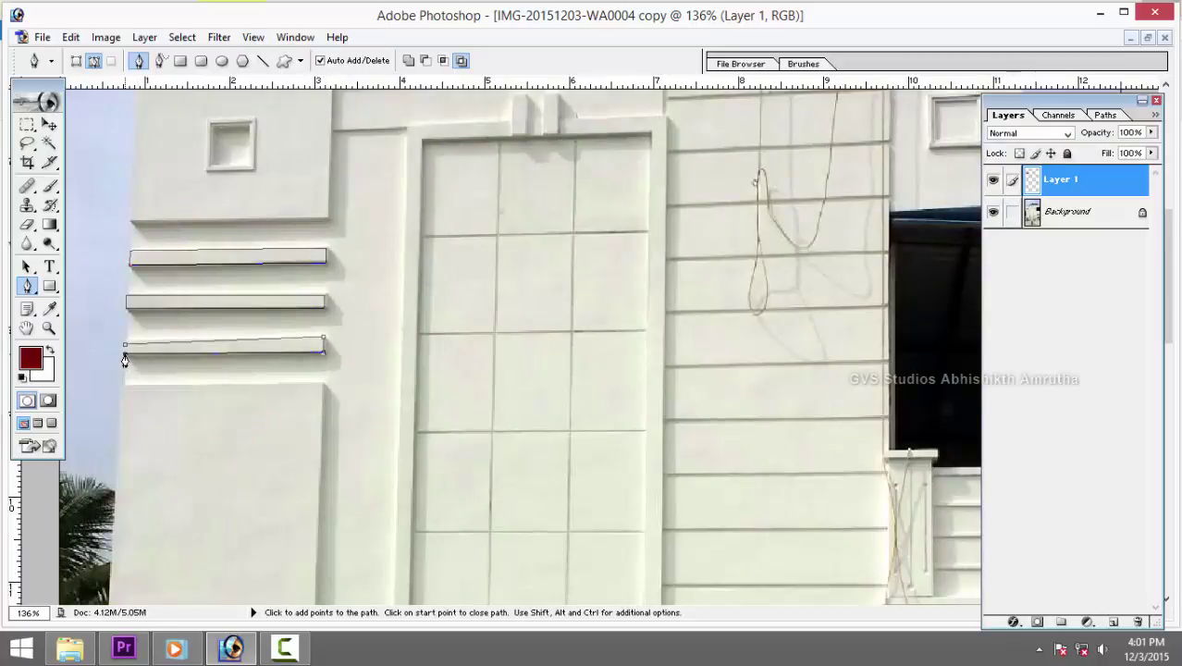
click(127, 350)
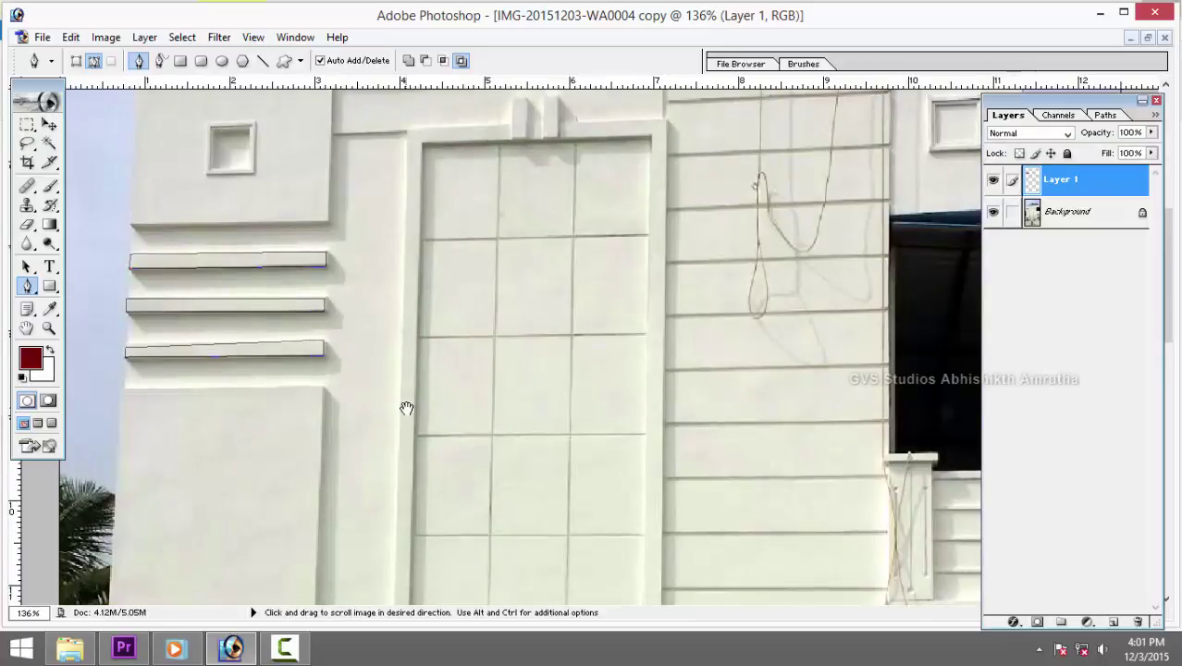
Start the door-frame path near its top and extend it down to the wall base.
drag(406, 406, 470, 263)
scroll(361, 546, down, 3)
scroll(361, 545, down, 3)
scroll(462, 296, up, 3)
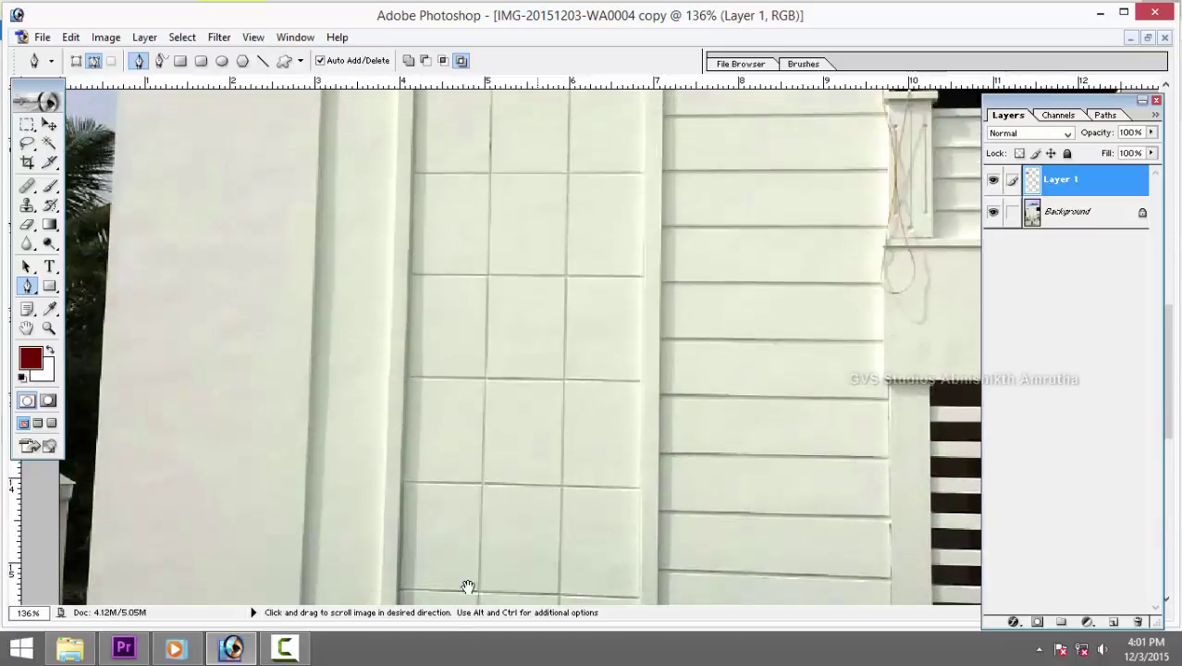
scroll(464, 586, up, 3)
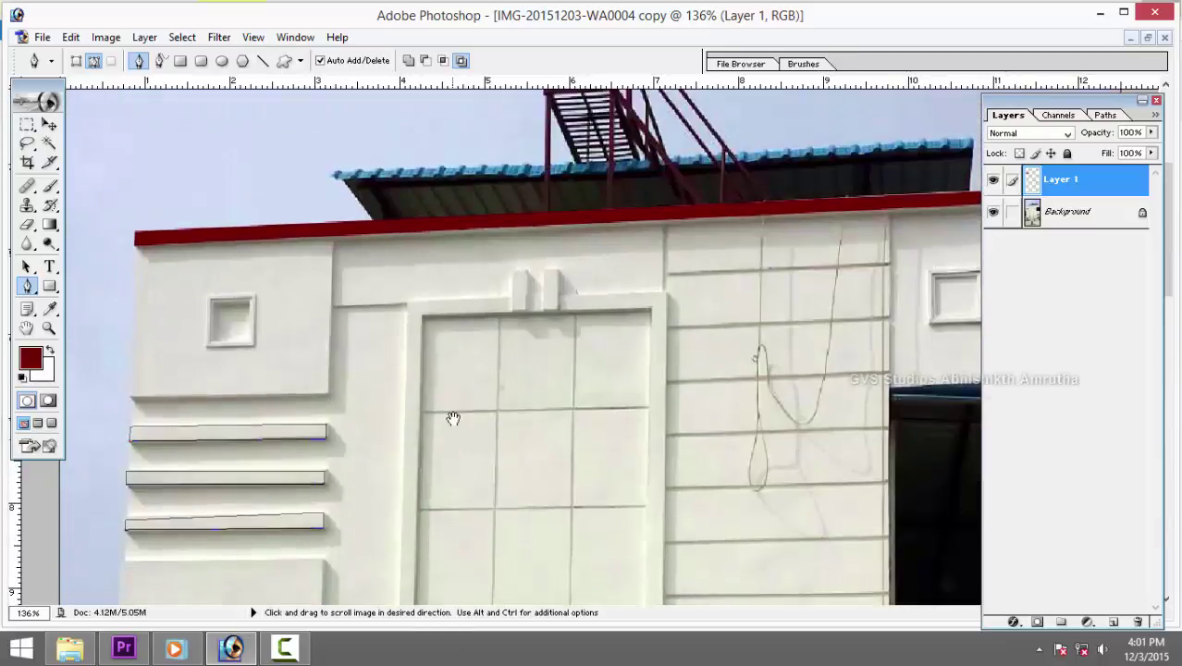
click(512, 273)
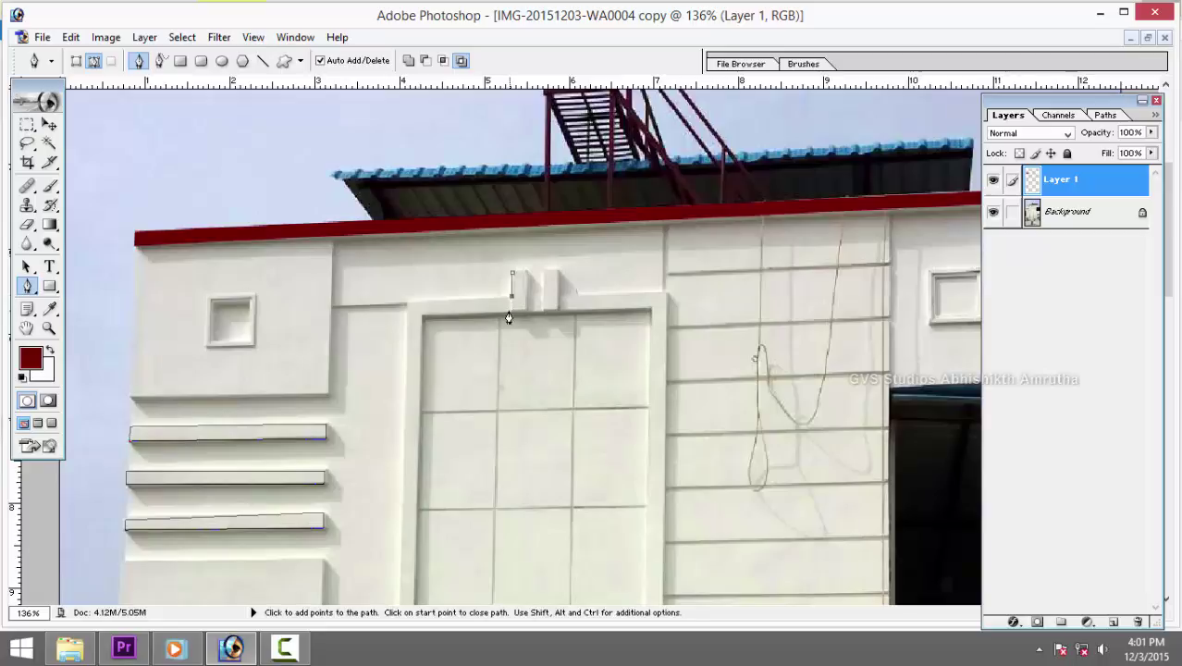
scroll(405, 308, down, 1)
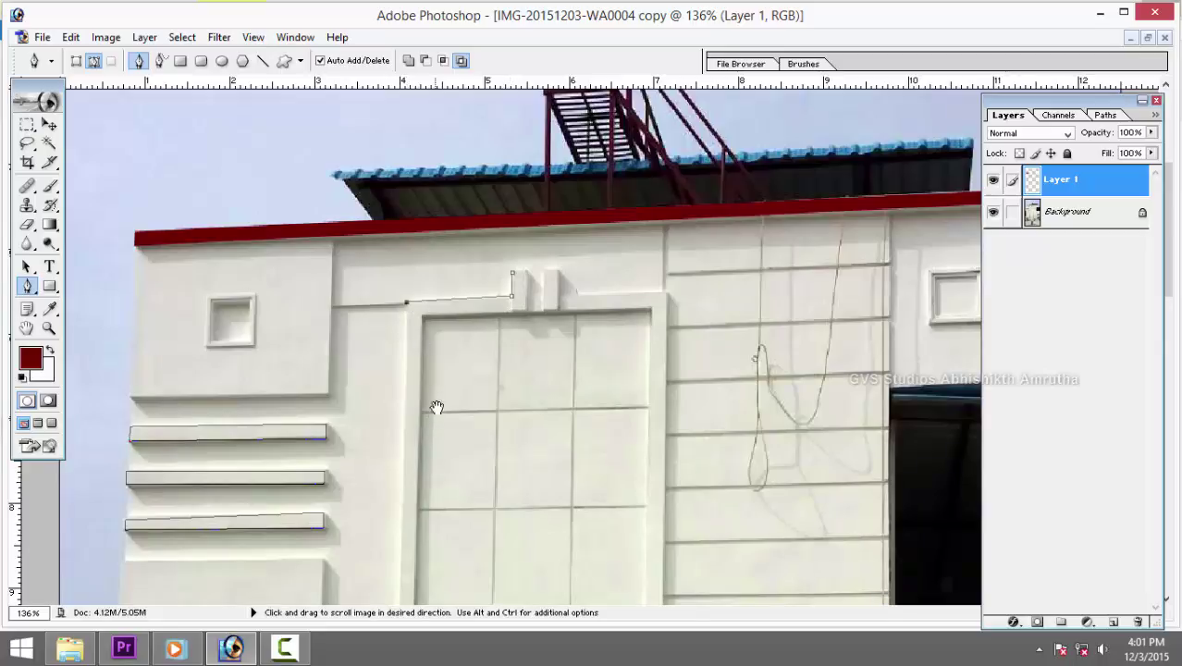
scroll(444, 256, down, 3)
scroll(428, 465, down, 3)
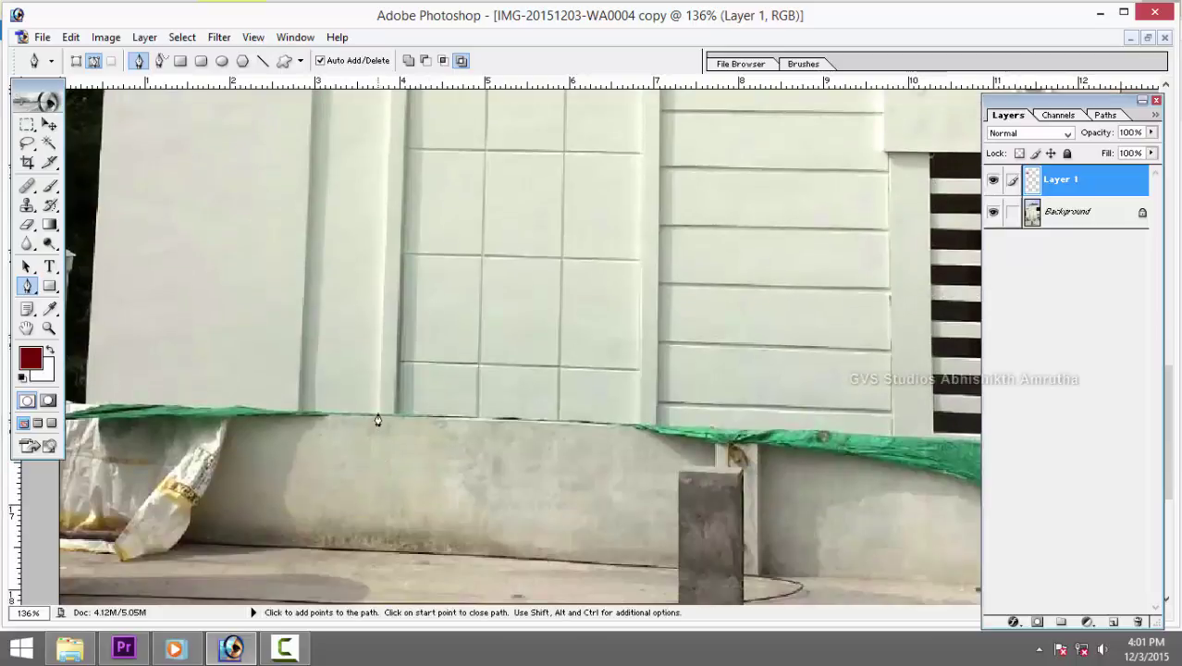
click(379, 412)
scroll(467, 216, up, 3)
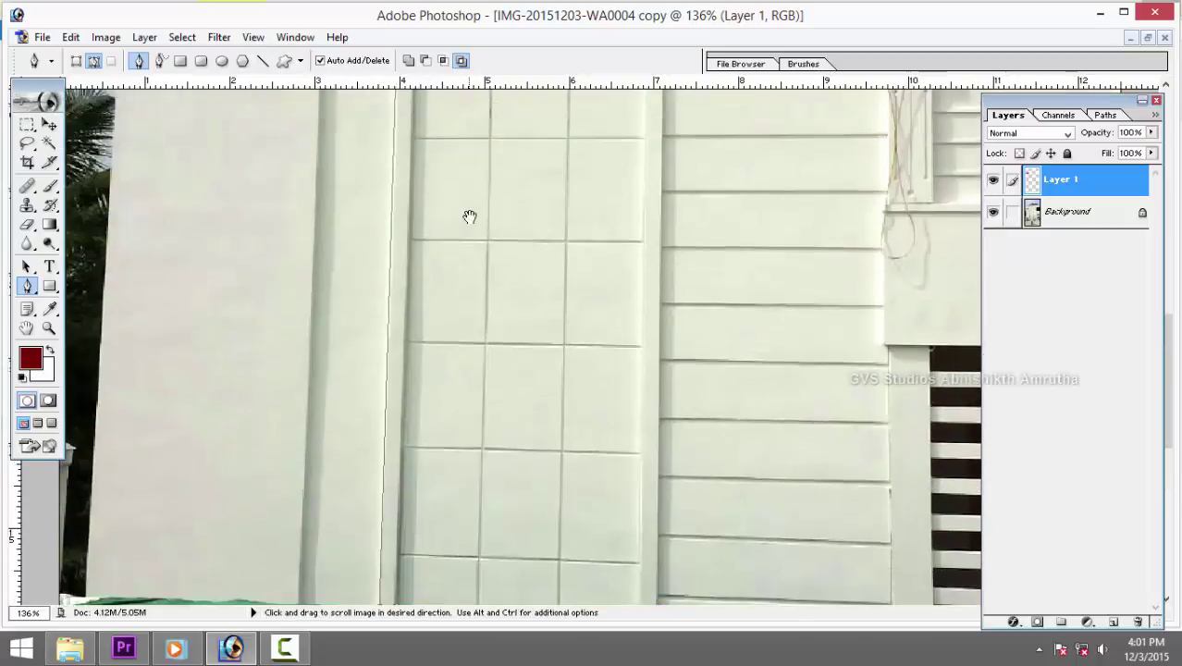
scroll(472, 282, up, 2)
scroll(446, 301, up, 2)
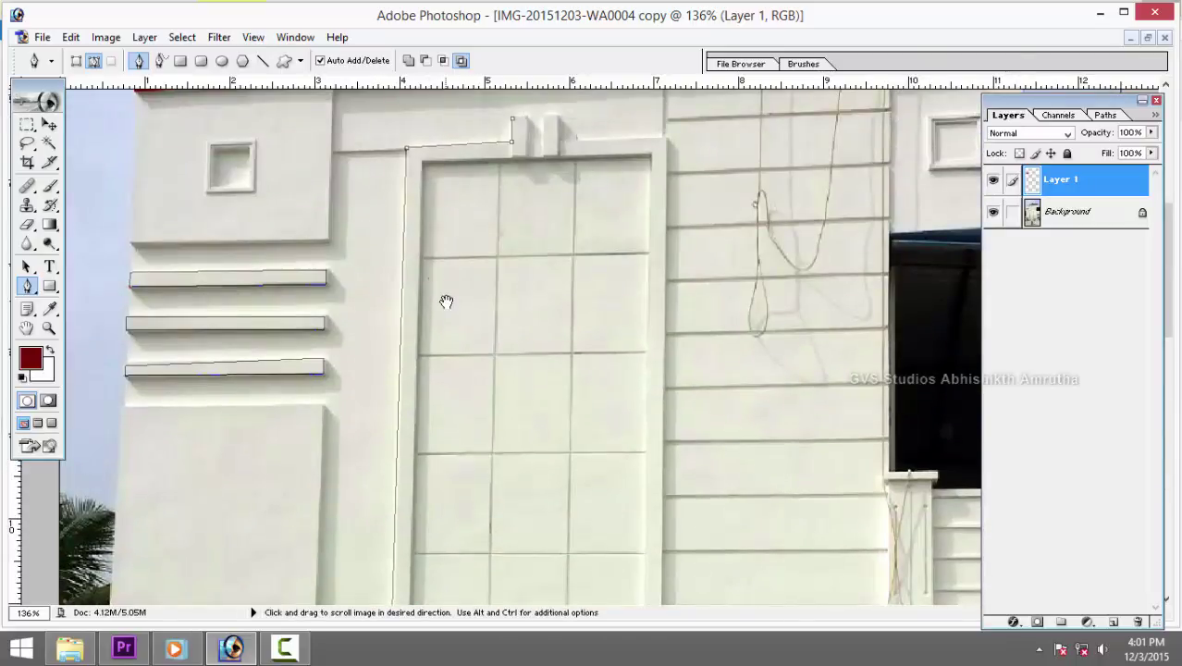
Add door-frame anchors at the top corners, wall base and block above the door.
click(424, 162)
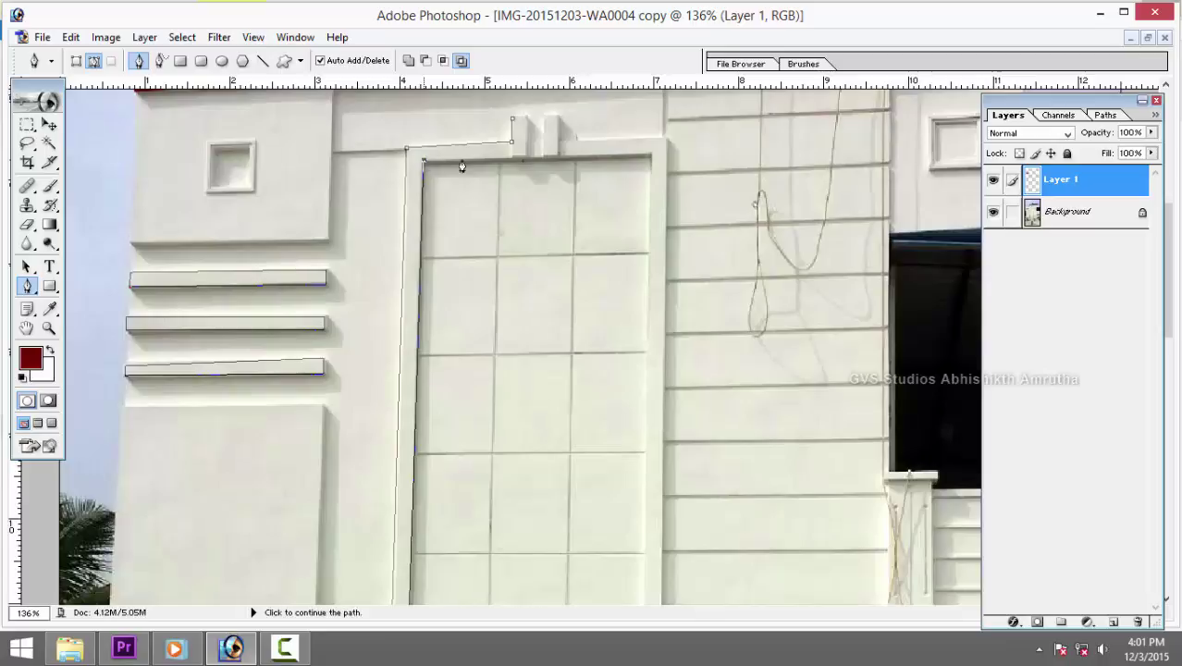
click(512, 158)
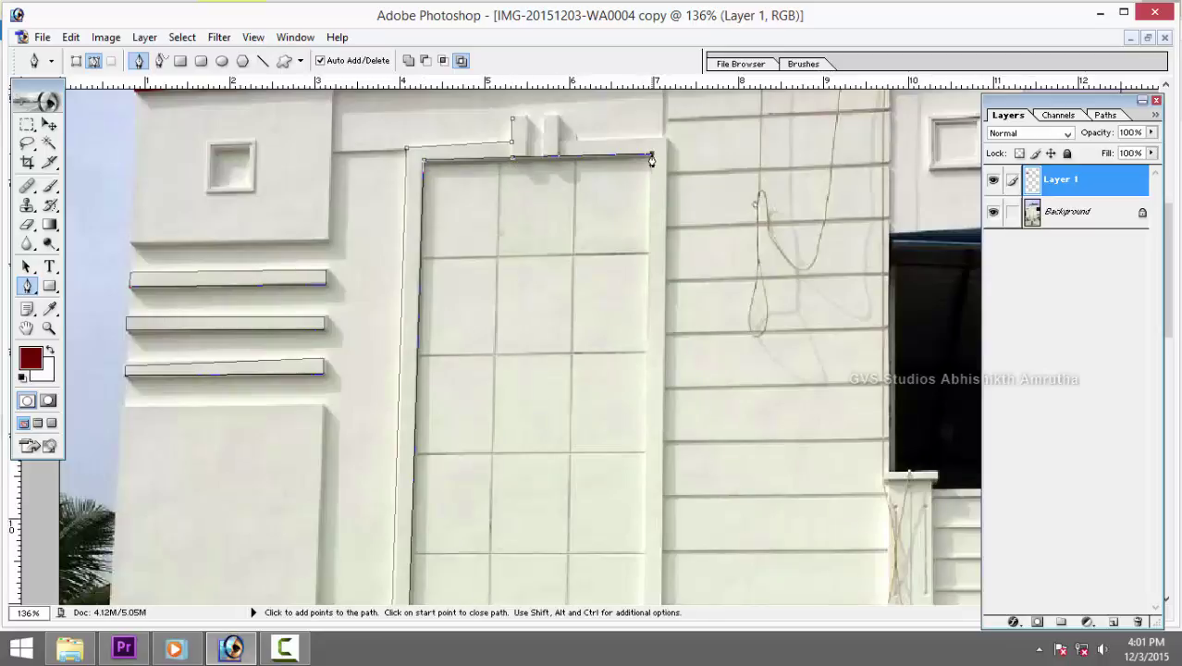
scroll(655, 312, down, 3)
scroll(637, 488, down, 3)
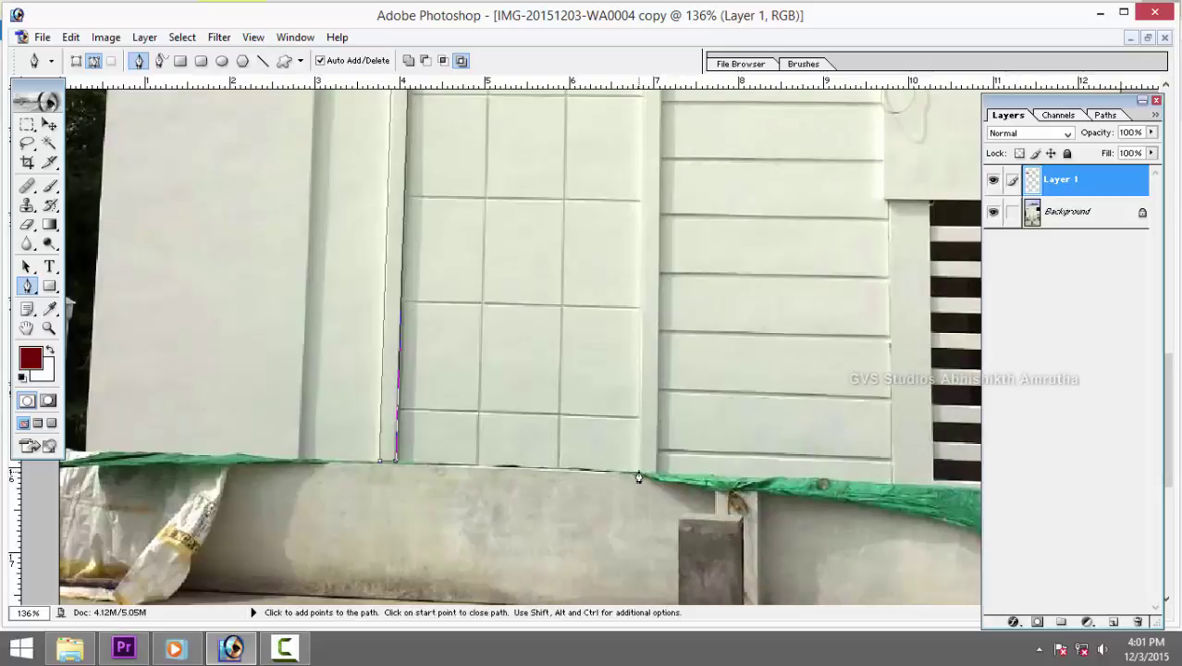
click(638, 473)
scroll(637, 238, up, 3)
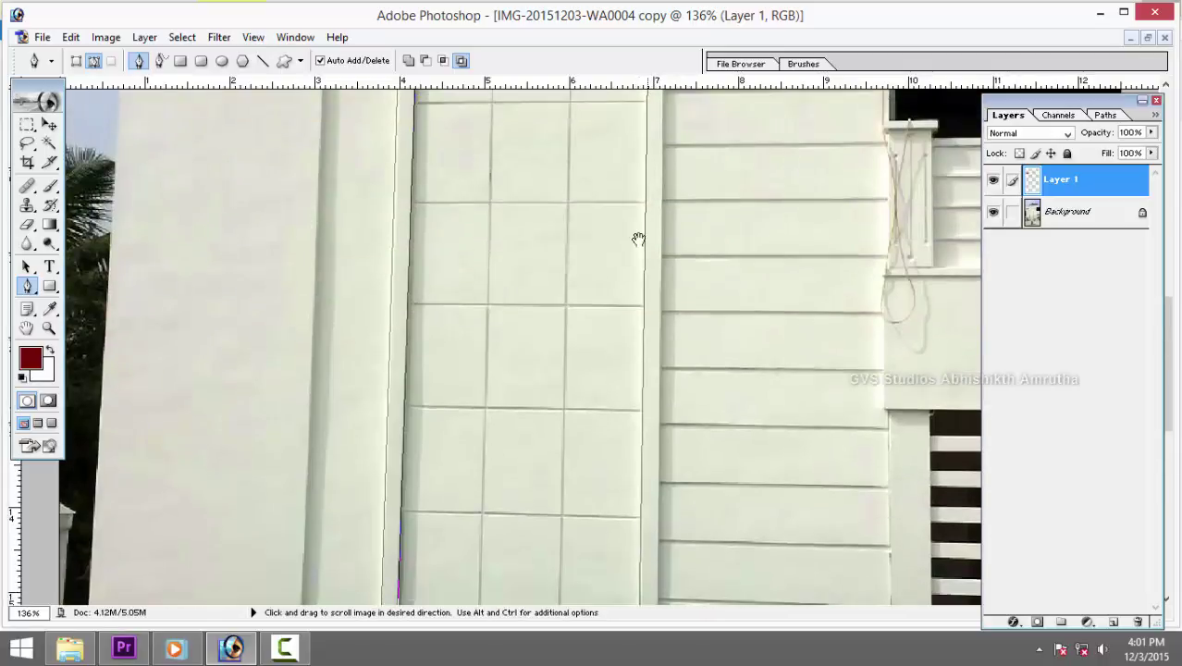
scroll(668, 359, up, 2)
scroll(658, 391, up, 3)
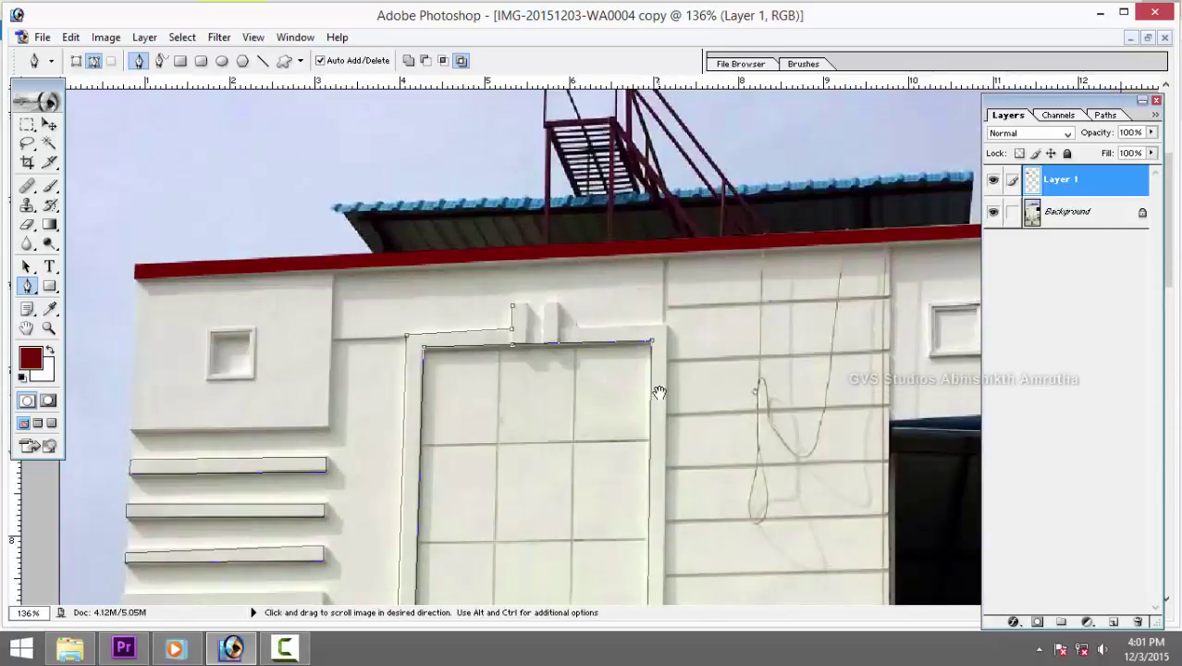
click(667, 326)
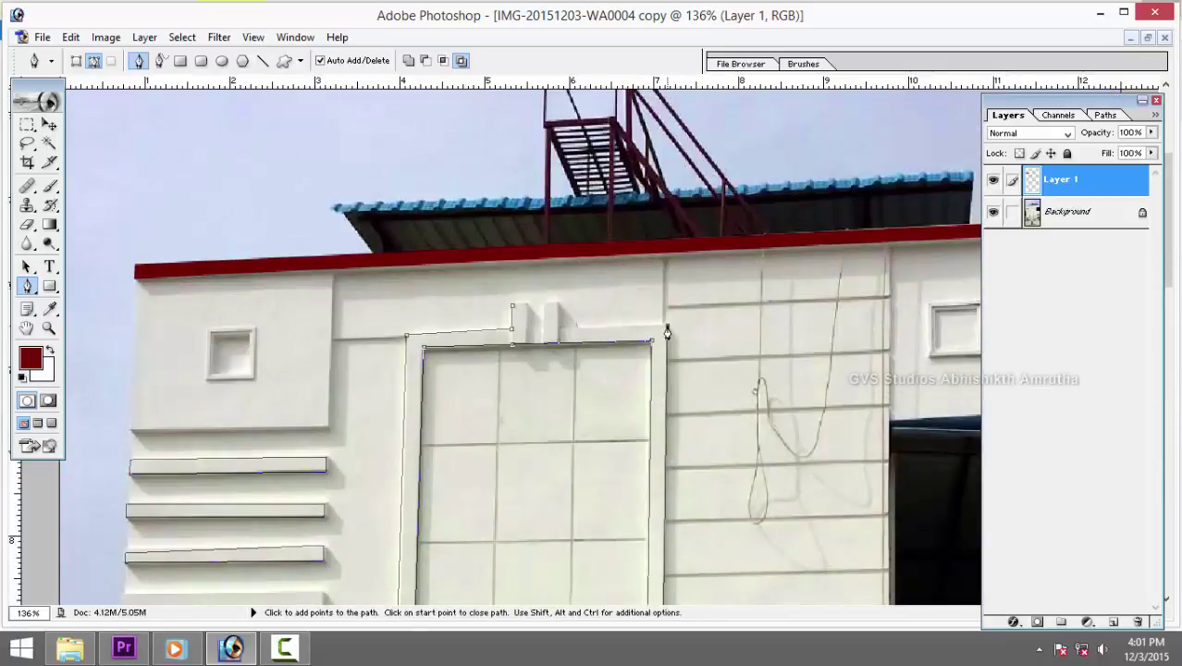
click(558, 304)
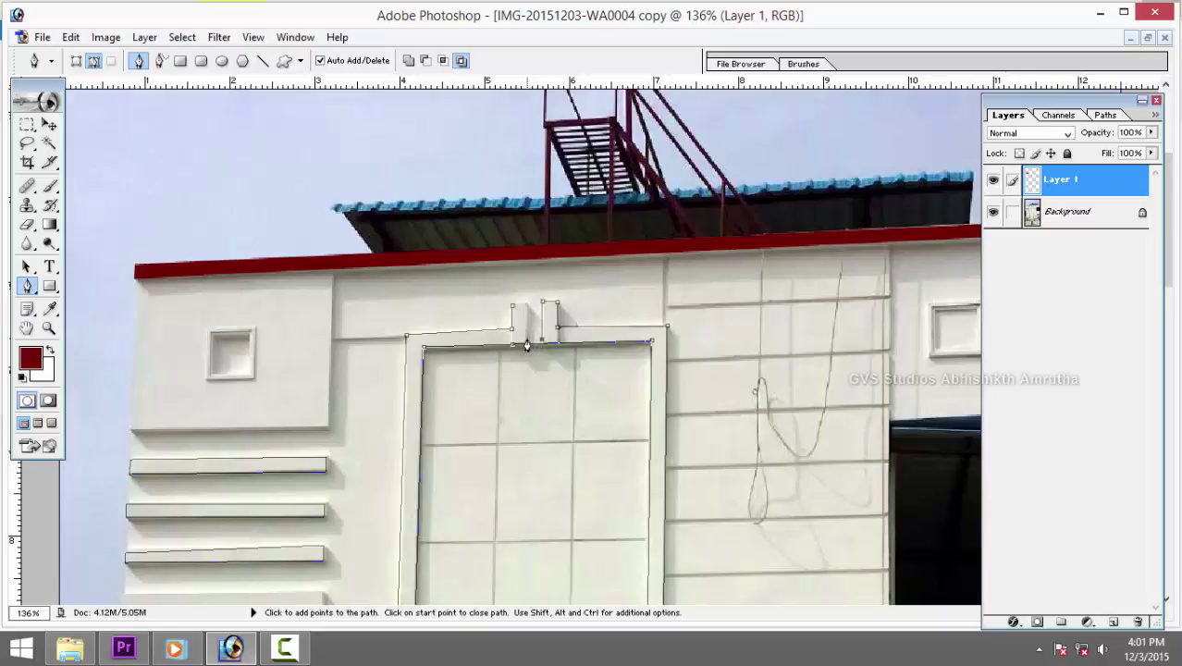
click(527, 341)
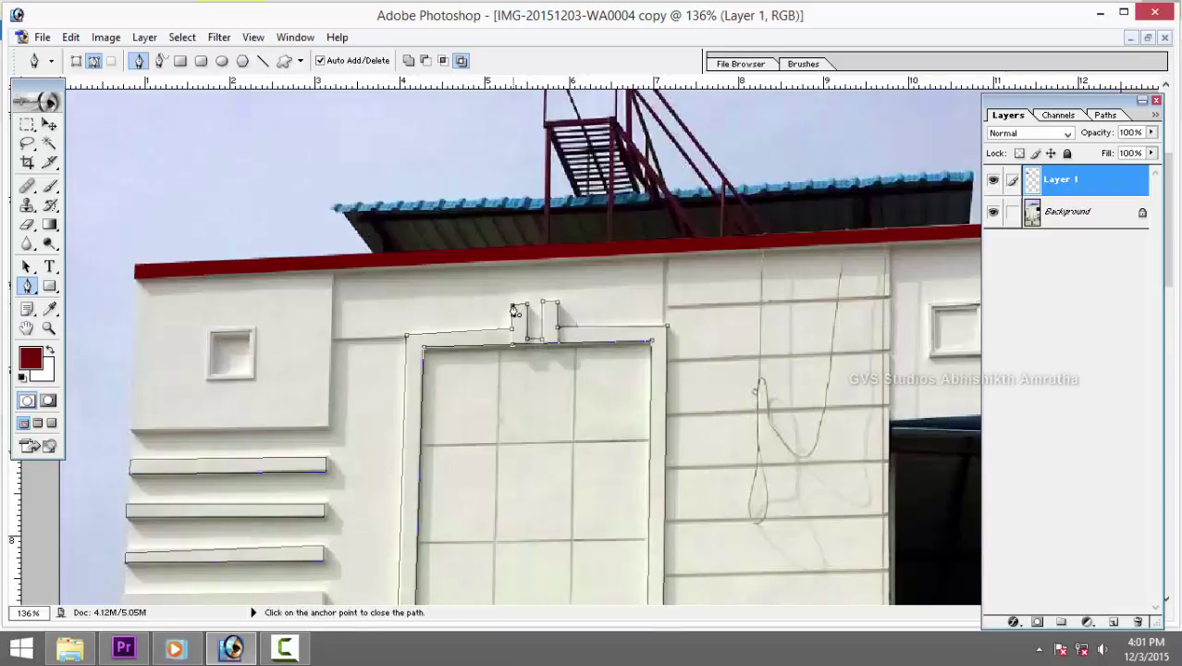
drag(674, 401, 675, 387)
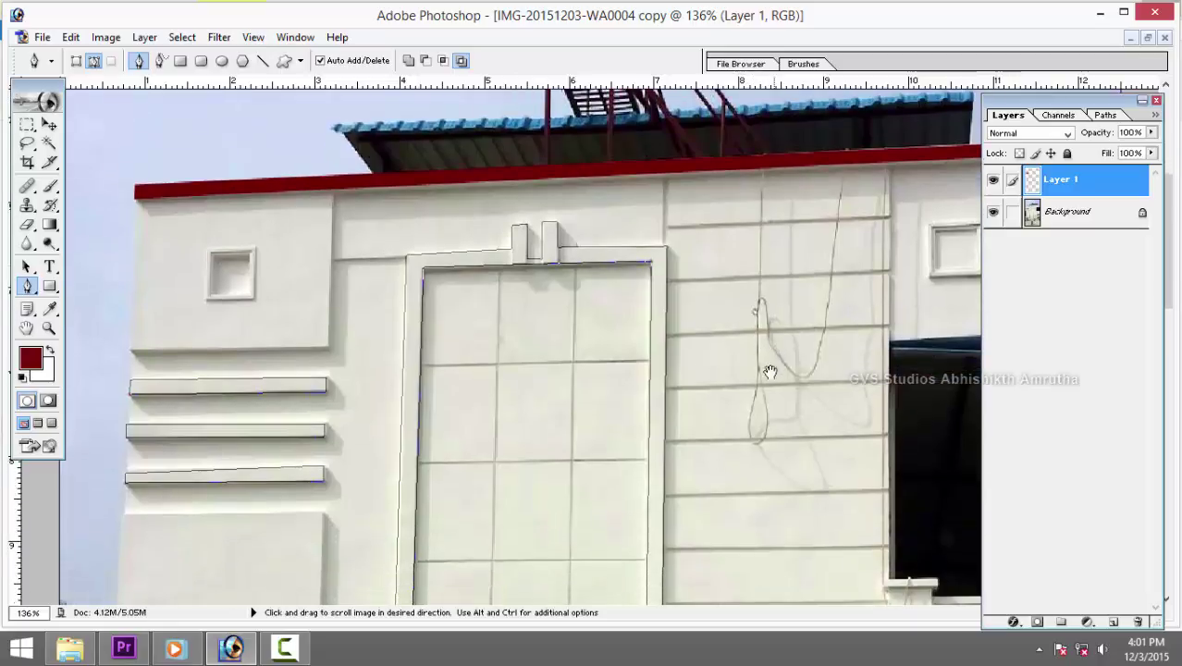
Zoom to the small square window on the left wall and outline its inner opening.
drag(759, 396, 681, 292)
scroll(864, 367, down, 2)
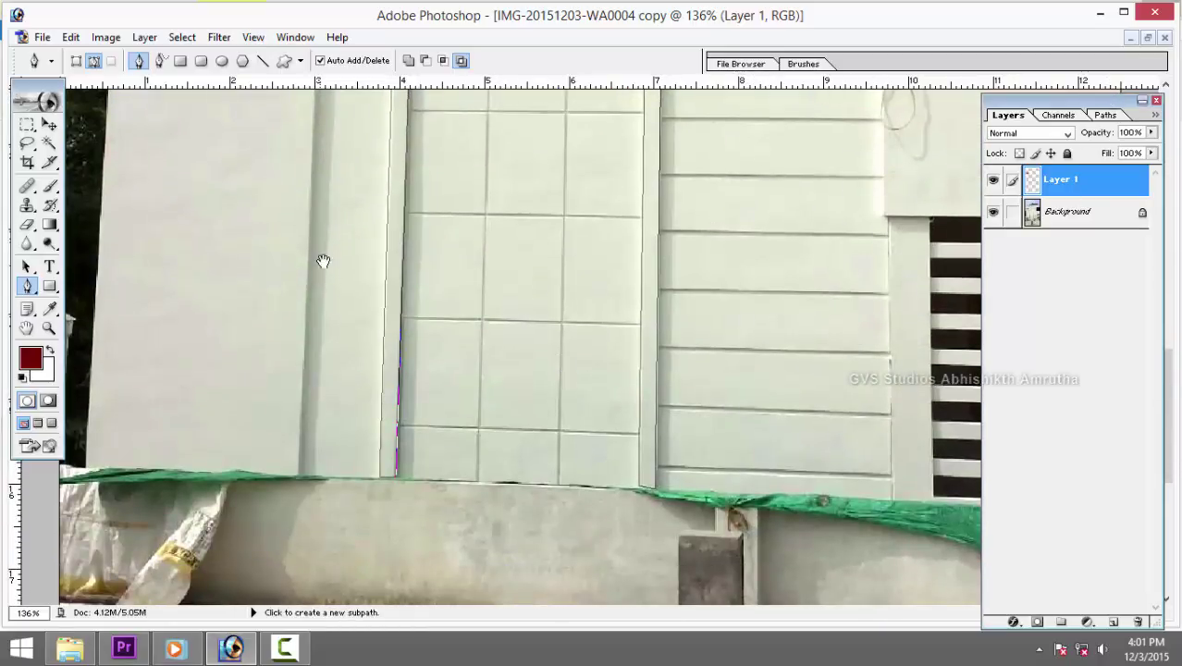
mouse_move(322, 259)
mouse_down()
mouse_move(390, 425)
mouse_move(309, 329)
mouse_up()
scroll(308, 266, up, 3)
drag(308, 267, 322, 338)
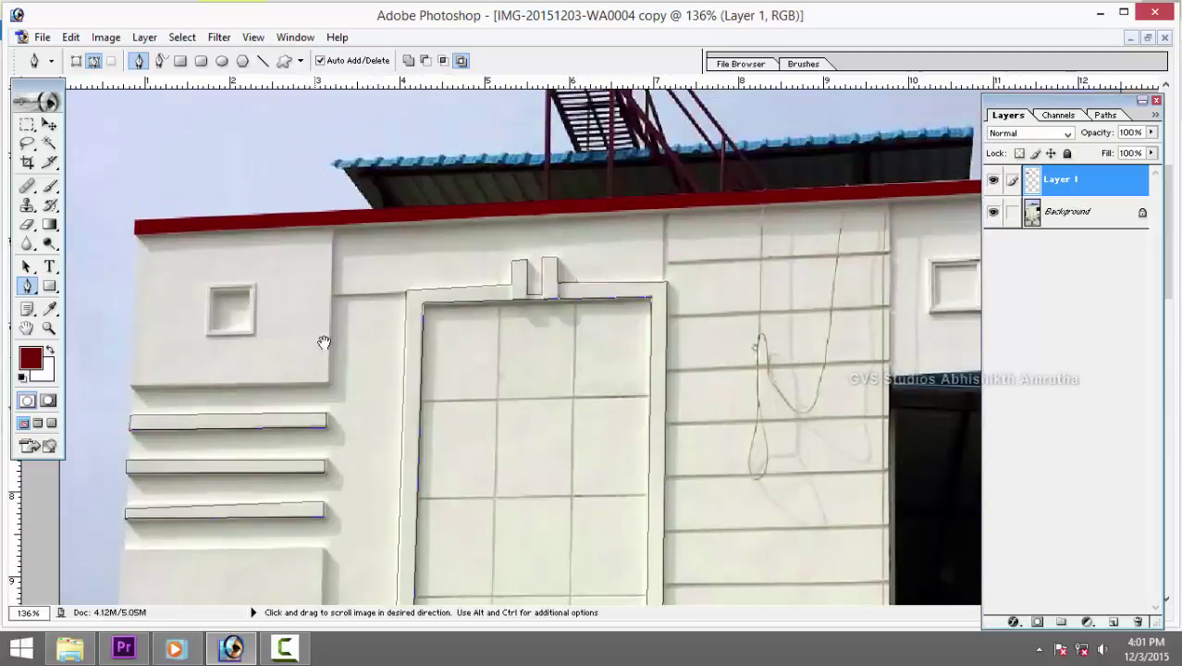
scroll(233, 306, up, 1)
scroll(272, 497, up, 2)
scroll(272, 497, up, 2)
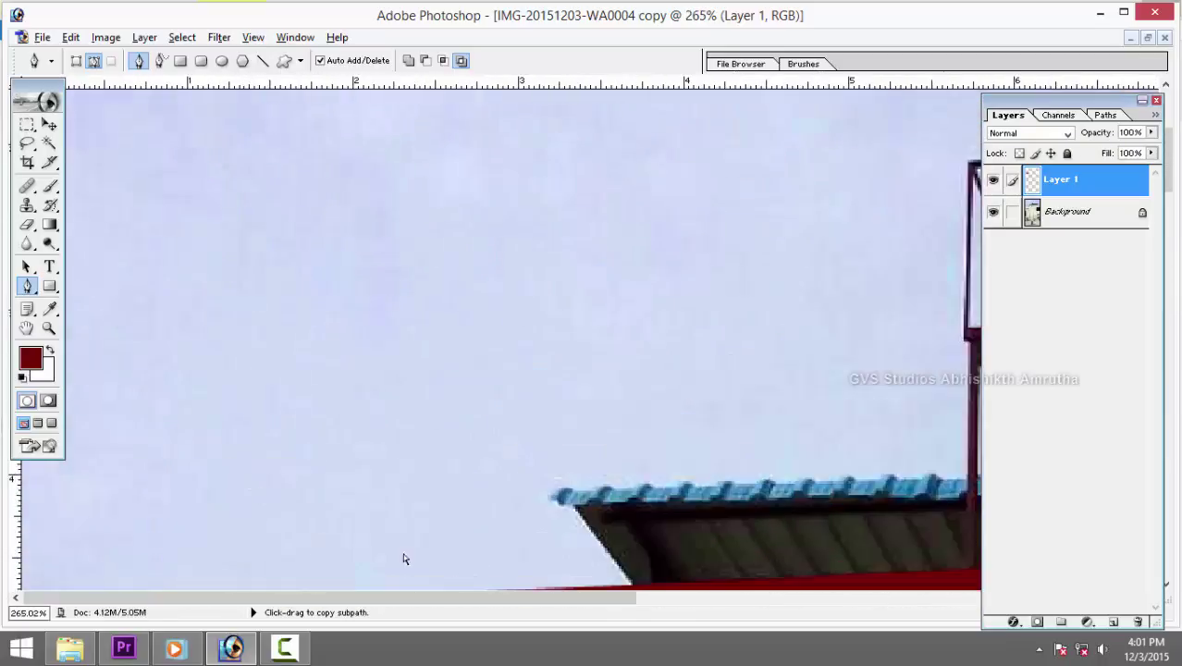
drag(403, 557, 385, 251)
scroll(385, 251, up, 2)
mouse_move(424, 393)
mouse_down()
mouse_move(473, 351)
mouse_move(466, 329)
mouse_up()
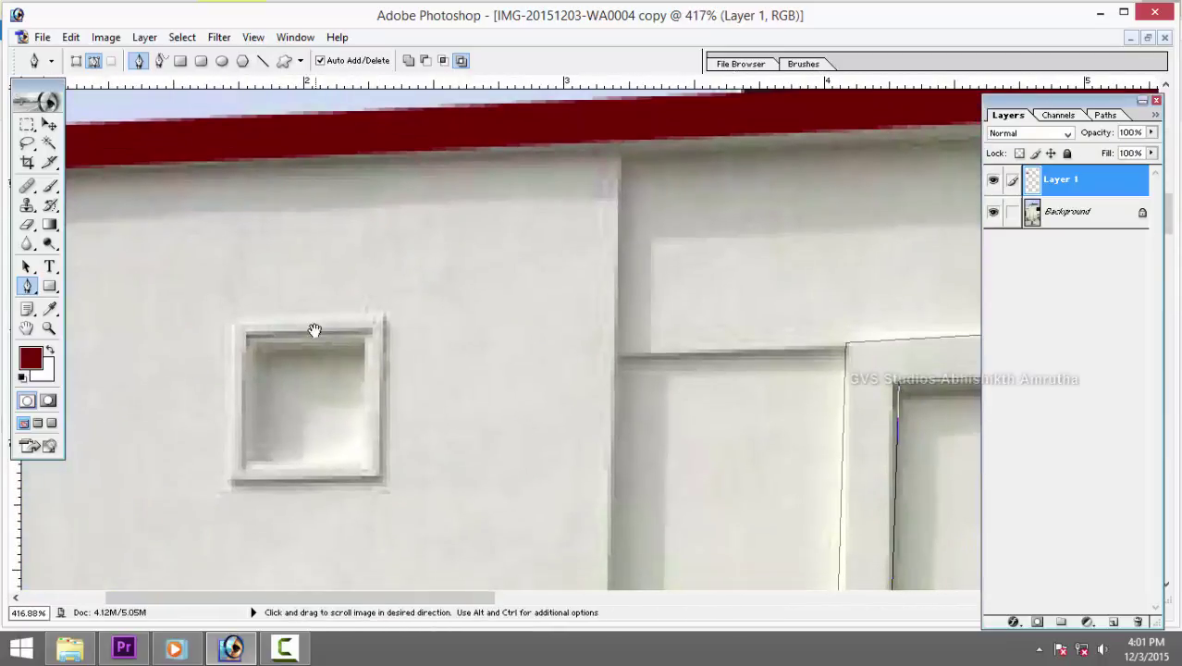
click(247, 341)
click(242, 464)
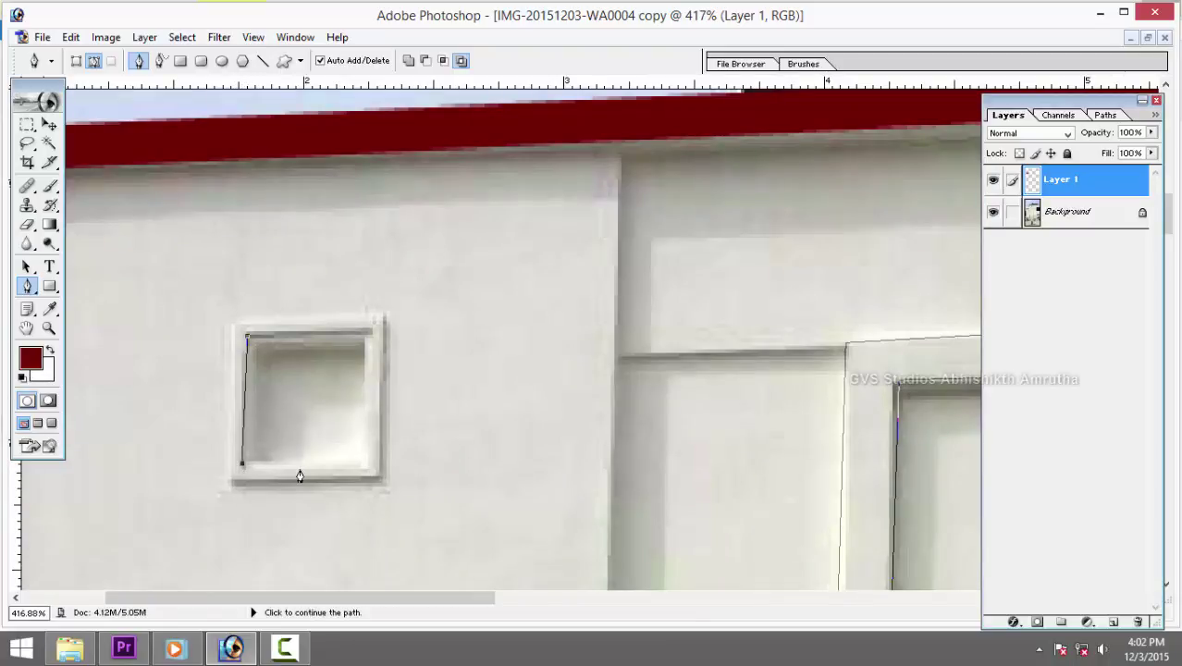
click(362, 463)
click(362, 333)
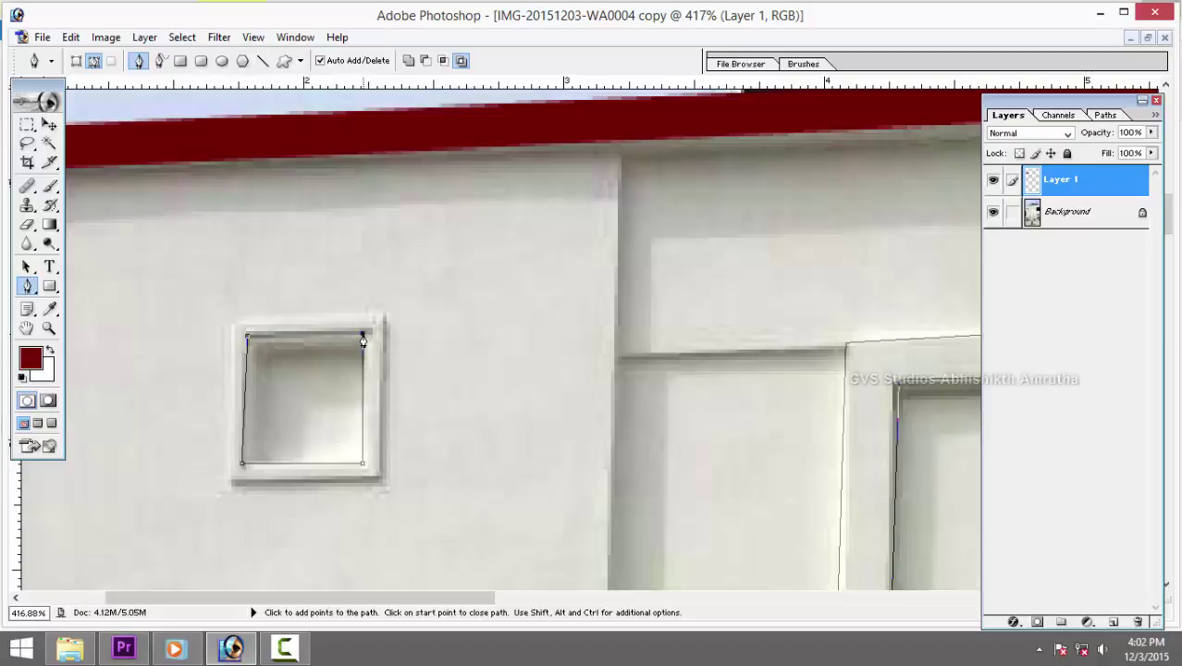
click(248, 335)
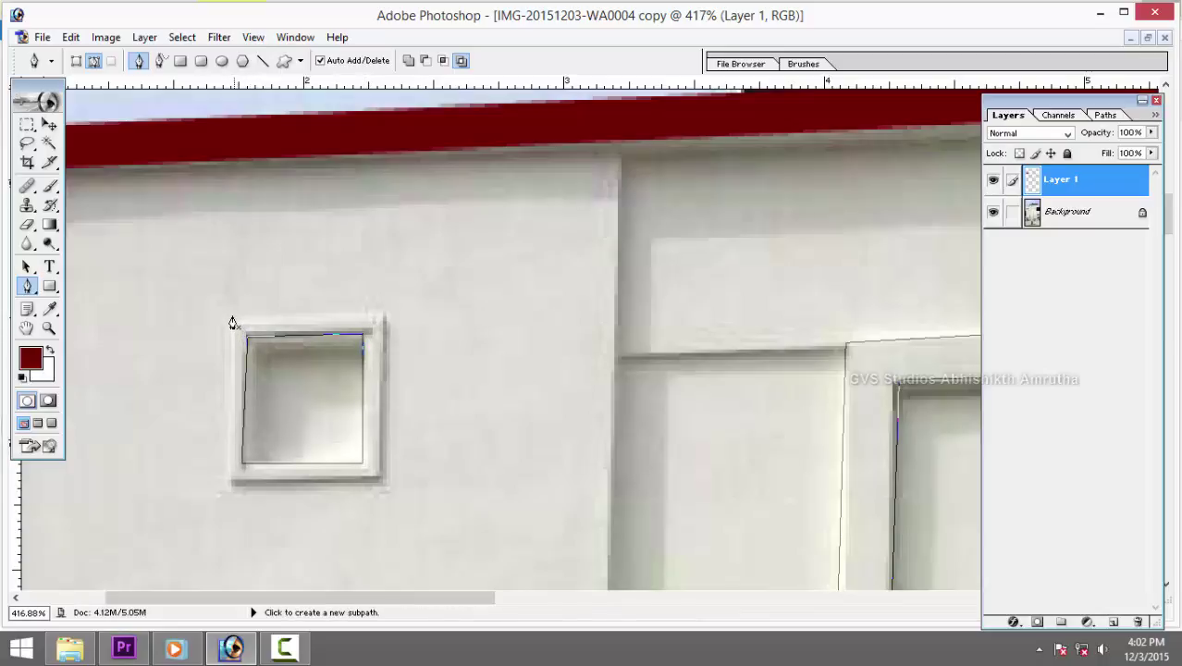
Close a four-corner path around the left window's outer frame.
click(232, 316)
click(382, 314)
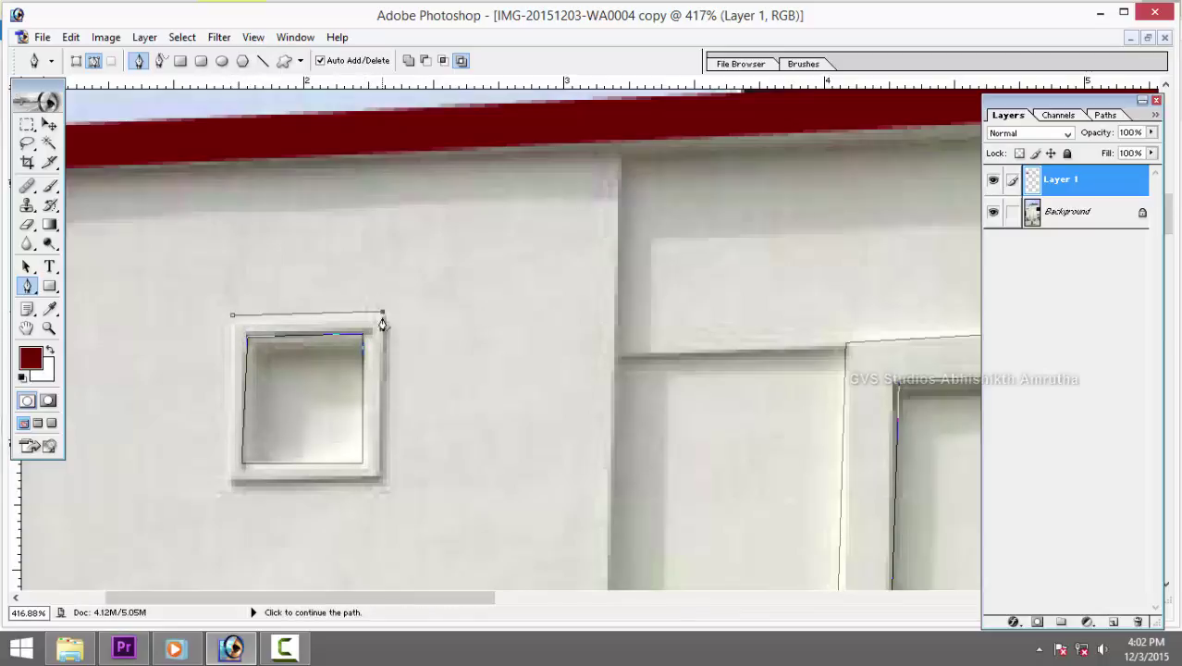
click(379, 479)
click(227, 482)
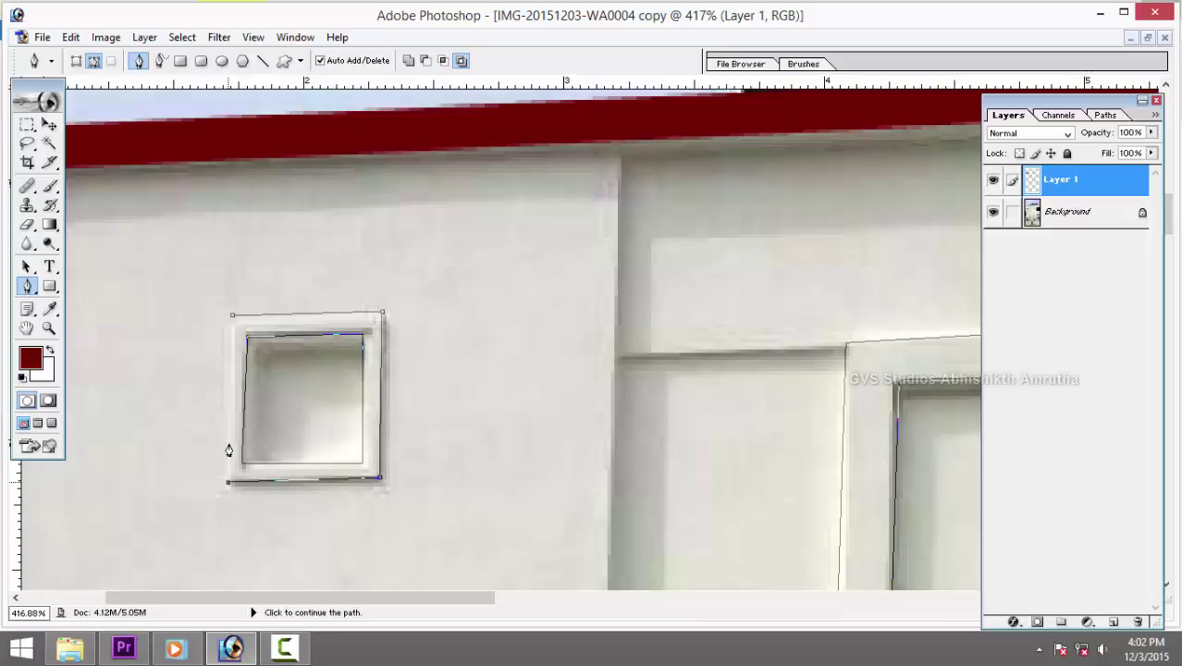
click(232, 321)
Outline the right-wall small window's outer frame and inner opening.
mouse_move(523, 341)
mouse_down()
mouse_move(422, 356)
mouse_move(266, 351)
mouse_move(161, 444)
mouse_up()
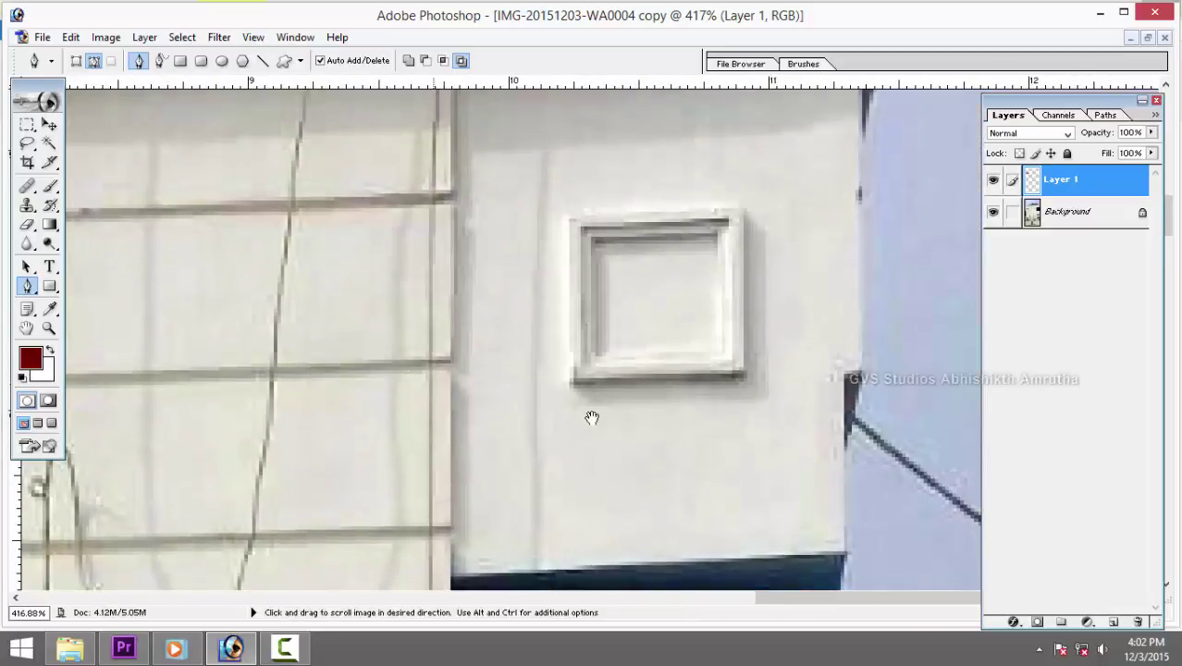
click(570, 385)
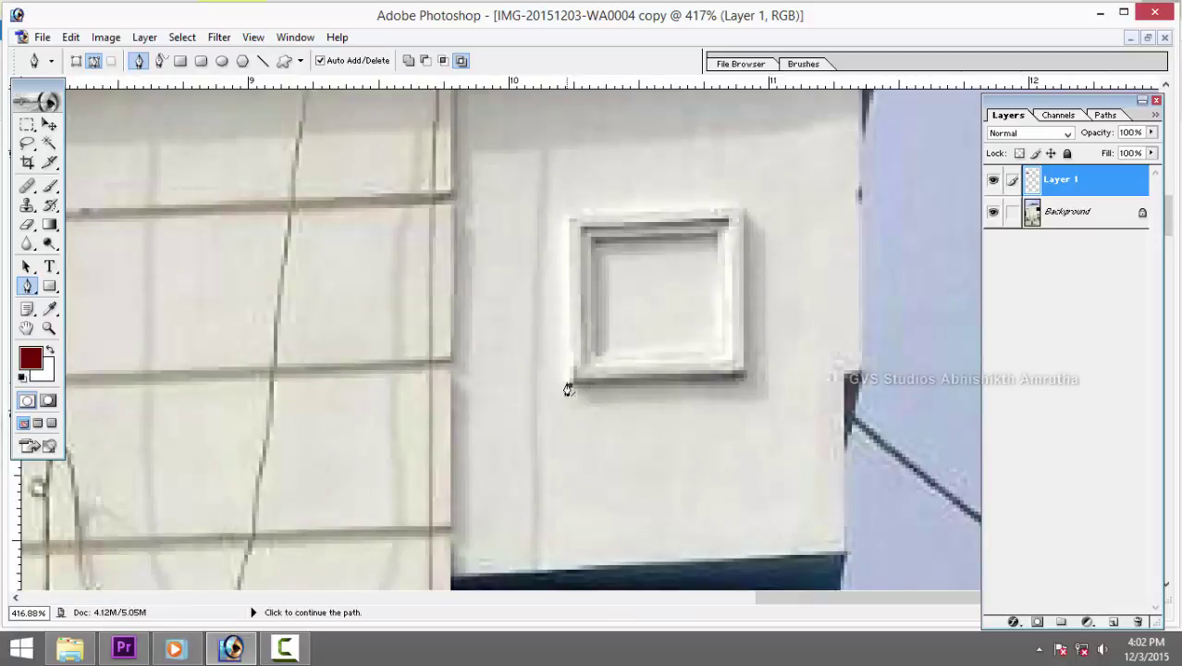
click(743, 380)
click(746, 209)
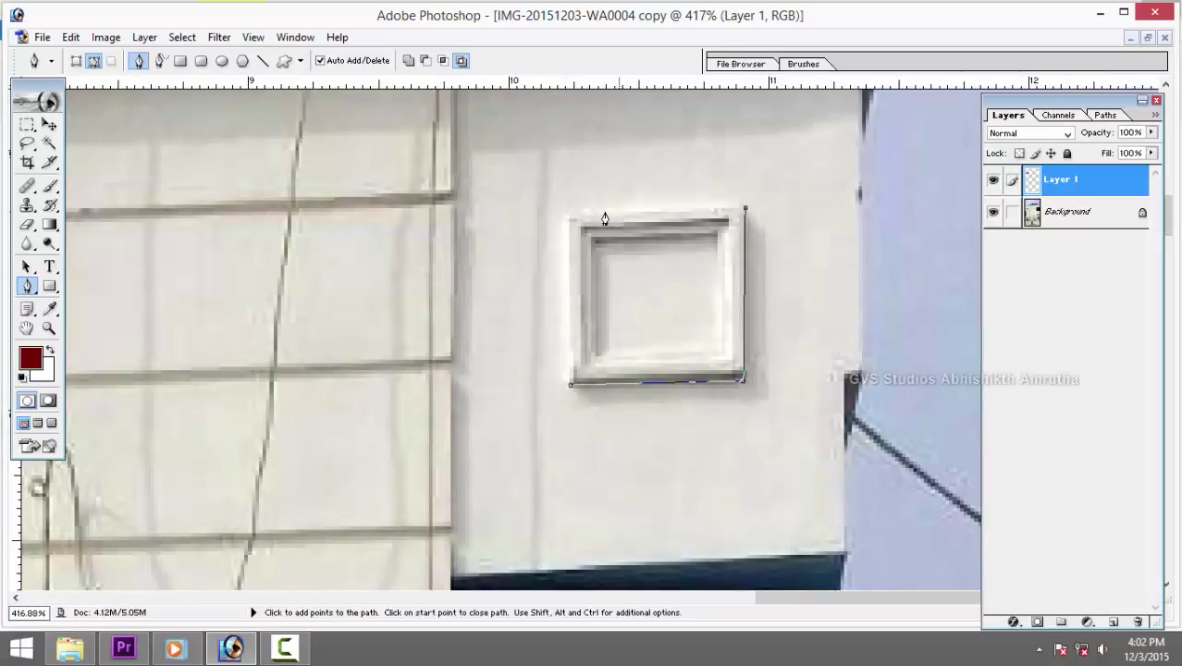
click(568, 213)
click(570, 385)
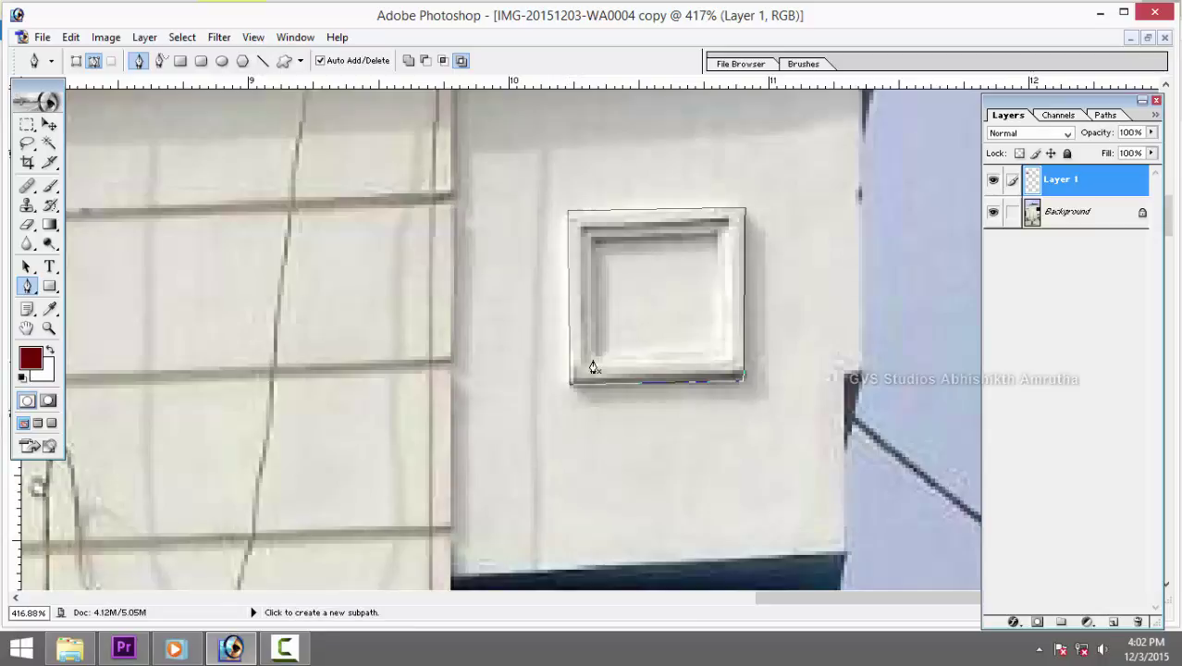
click(593, 358)
click(722, 355)
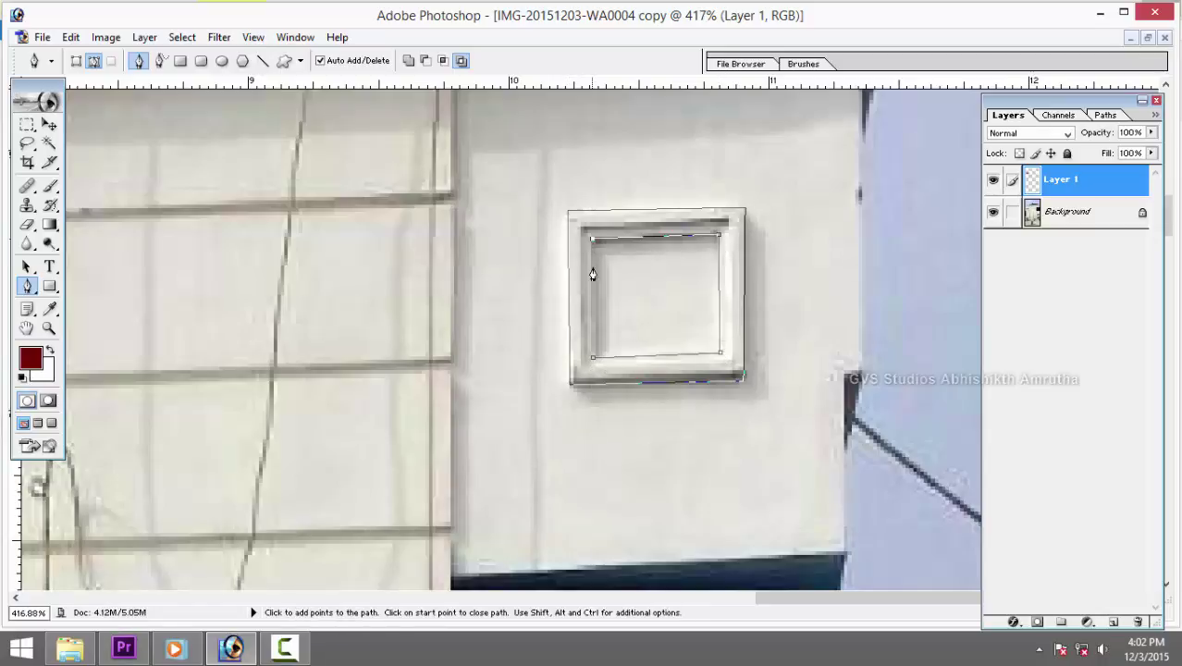
click(592, 357)
Trace the ledge cap atop the pillar beside the dark window.
mouse_move(592, 357)
mouse_down()
mouse_move(595, 226)
mouse_move(844, 440)
mouse_move(721, 464)
mouse_move(544, 451)
mouse_move(706, 335)
mouse_move(674, 448)
mouse_up()
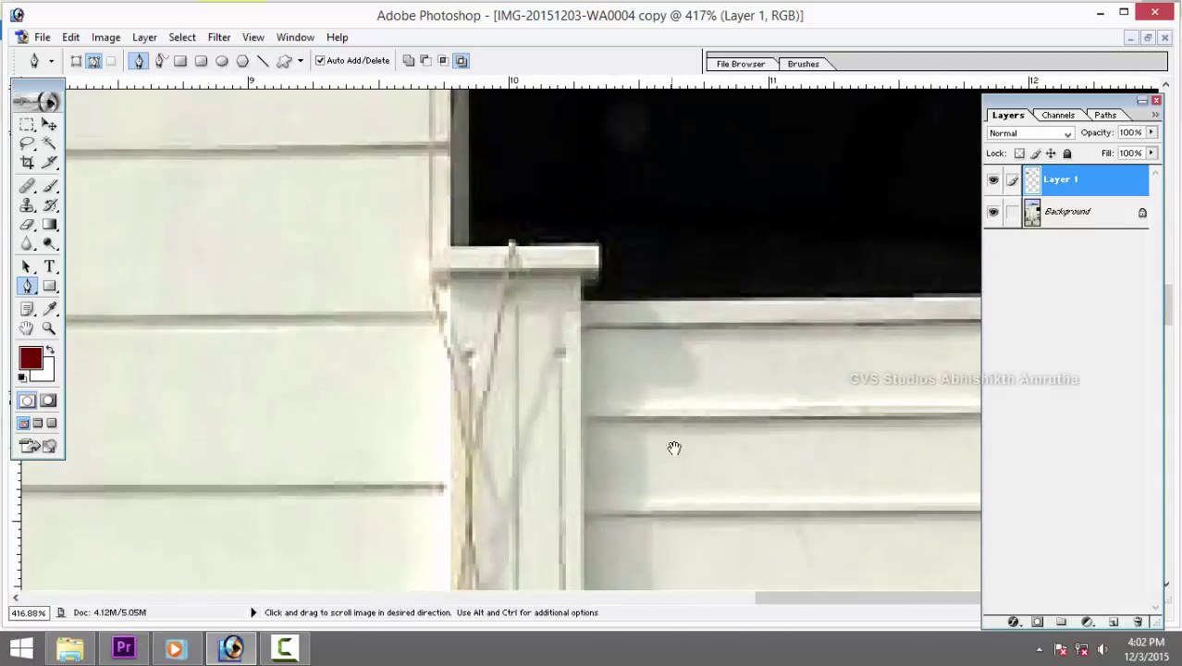
click(596, 270)
click(432, 271)
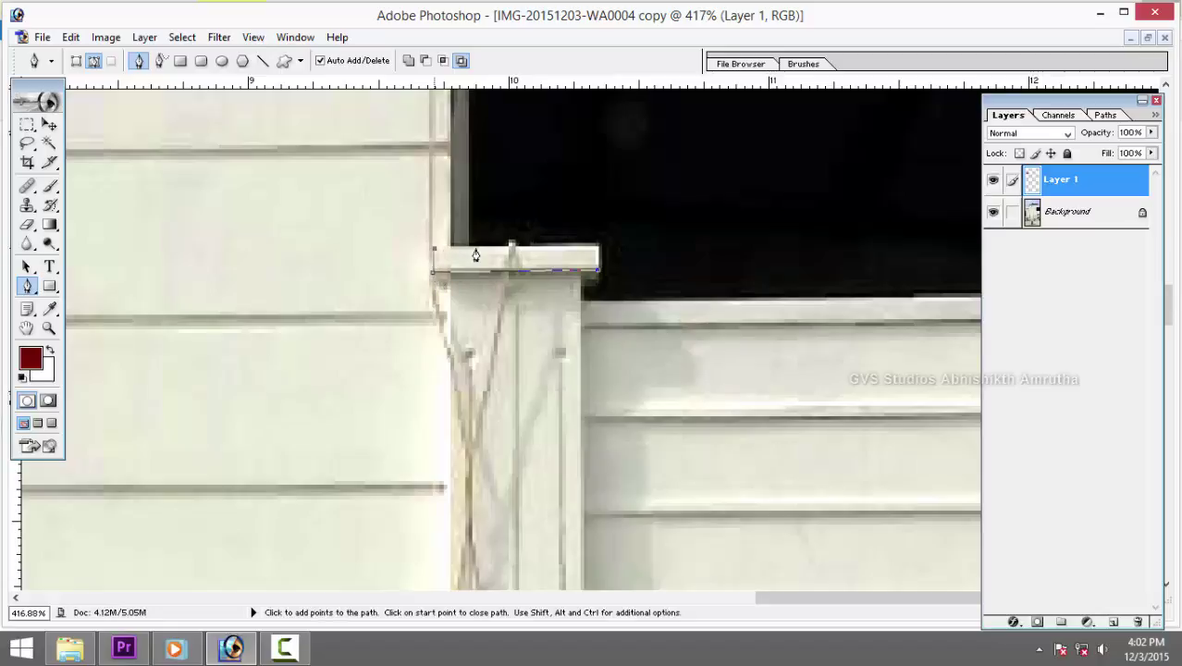
click(599, 246)
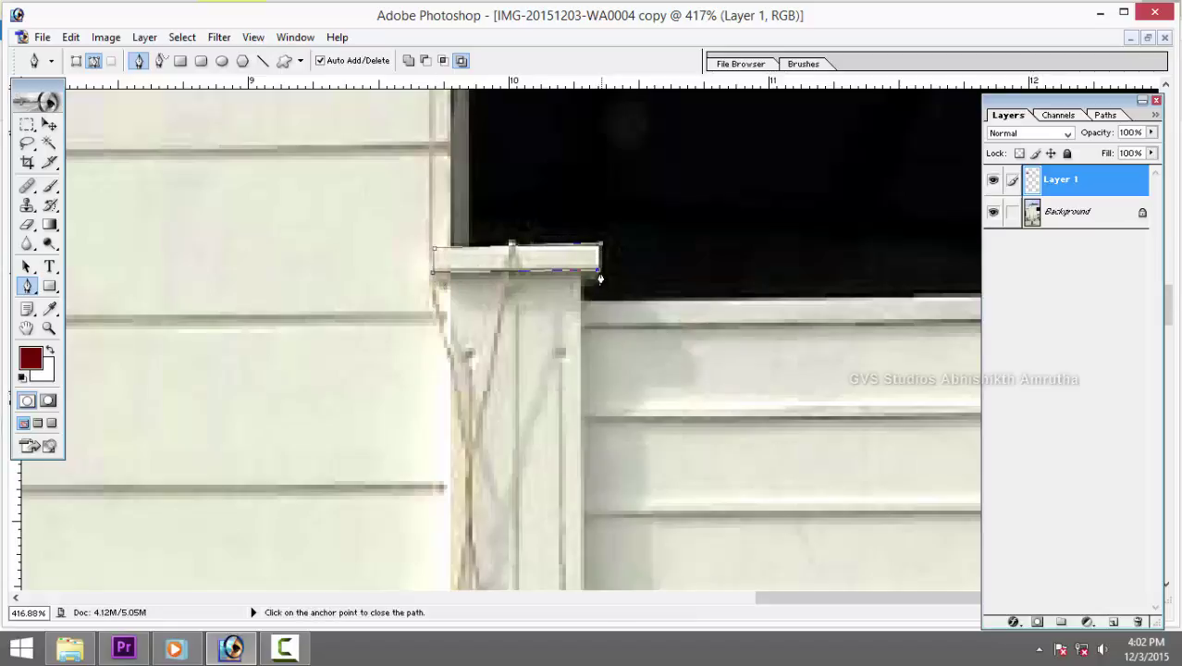
scroll(599, 289, down, 5)
scroll(580, 196, down, 1)
Zoom out from the wall close-up, close the Layers panel and bring the louvres into view.
scroll(676, 438, down, 3)
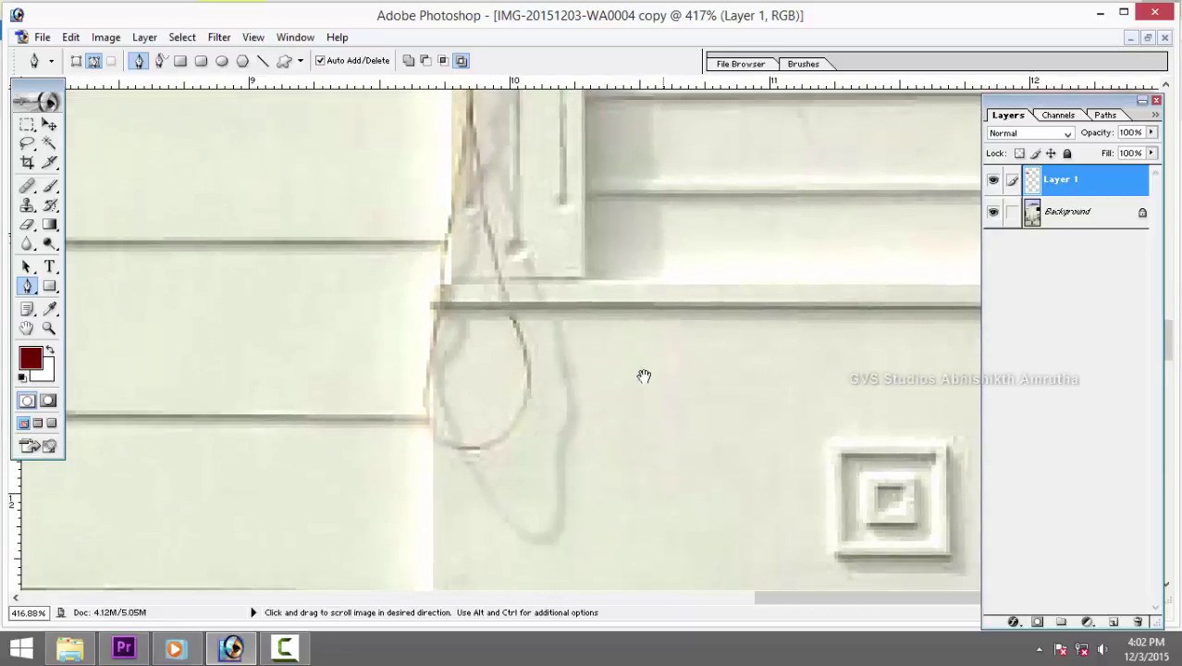
scroll(641, 378, down, 3)
key(ctrl+minus)
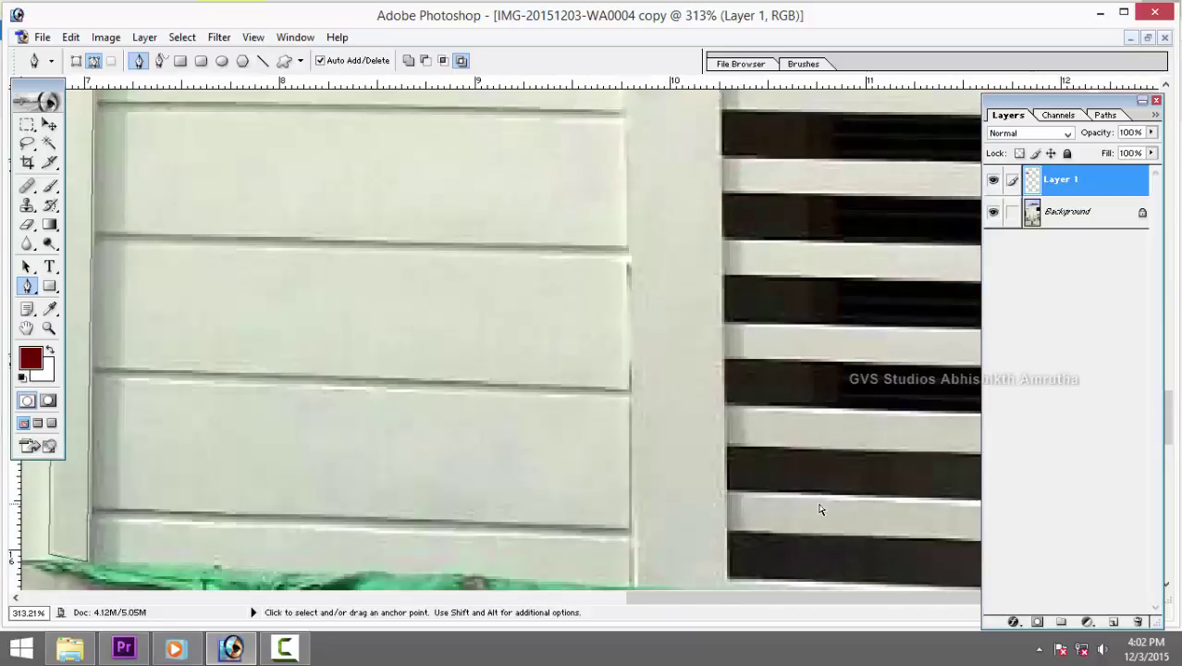
scroll(740, 417, down, 3)
scroll(731, 409, up, 3)
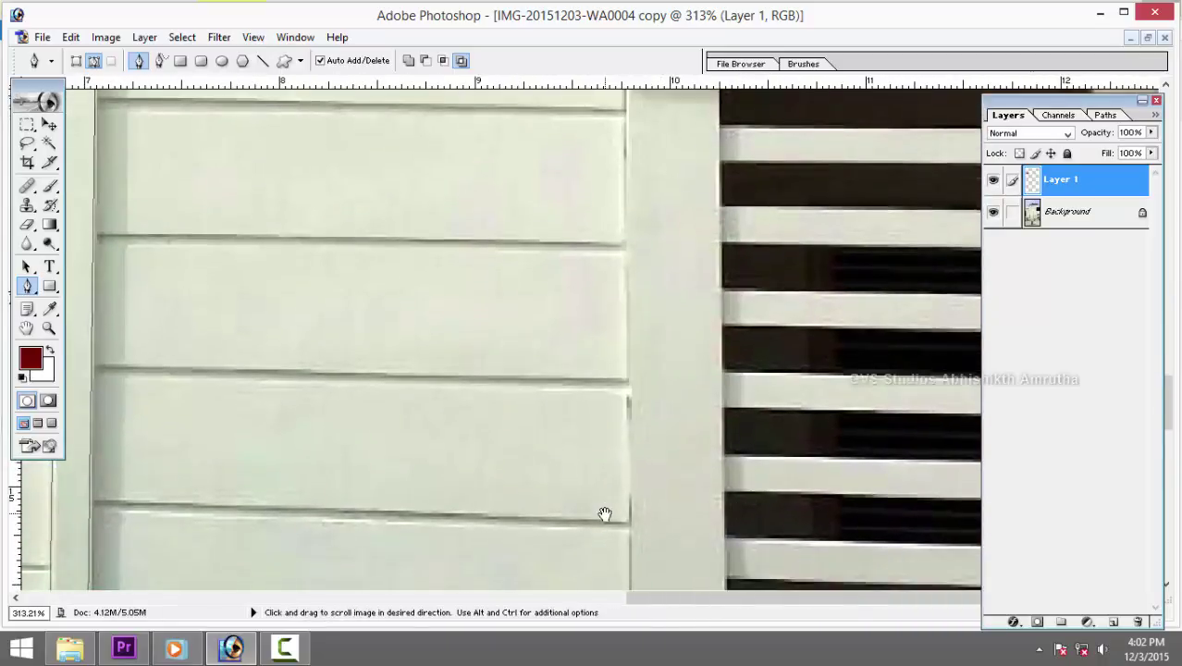
scroll(604, 516, down, 3)
scroll(750, 464, down, 3)
scroll(651, 407, down, 2)
scroll(648, 402, down, 2)
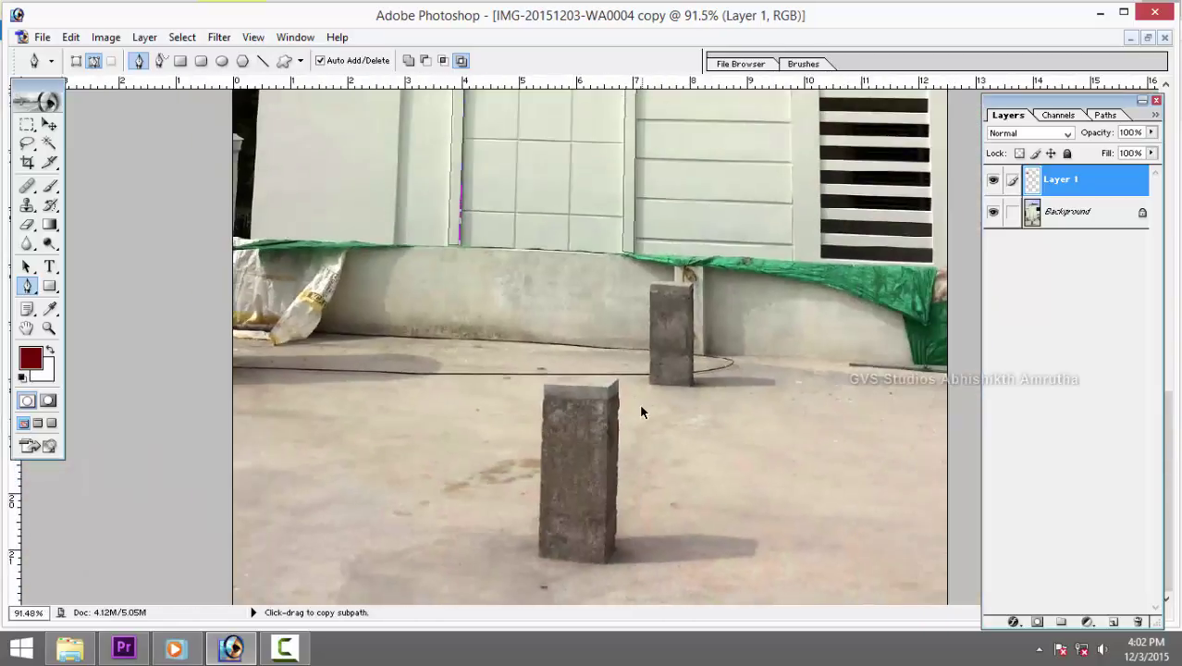
scroll(694, 361, down, 2)
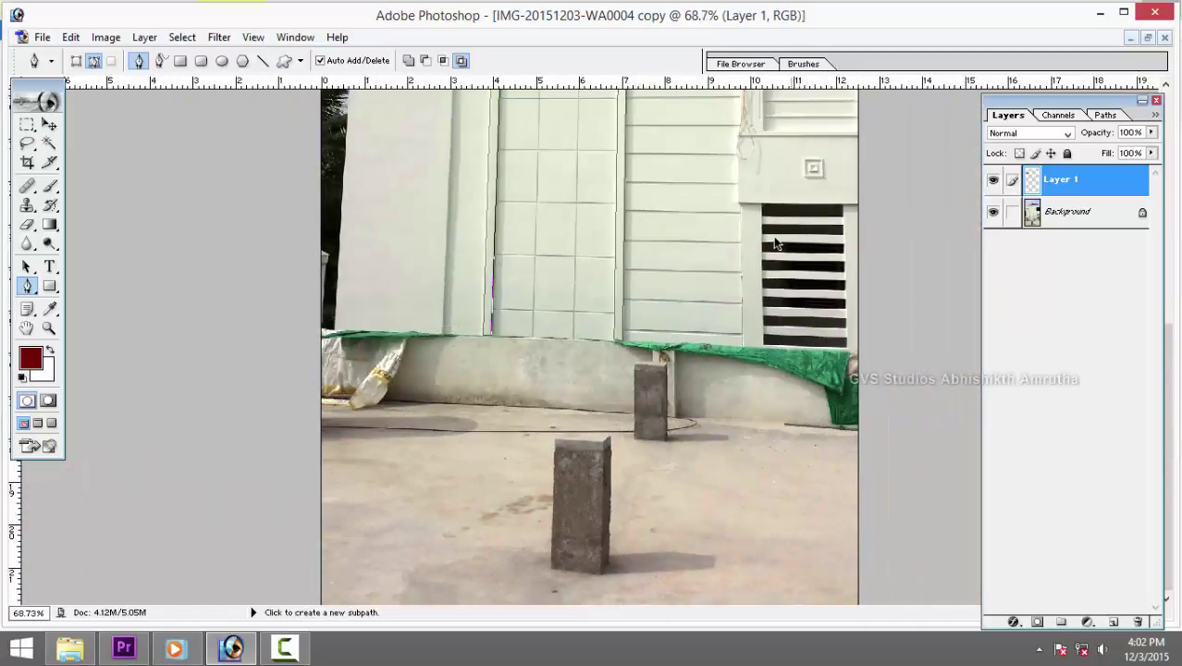
scroll(775, 242, down, 1)
scroll(784, 479, up, 1)
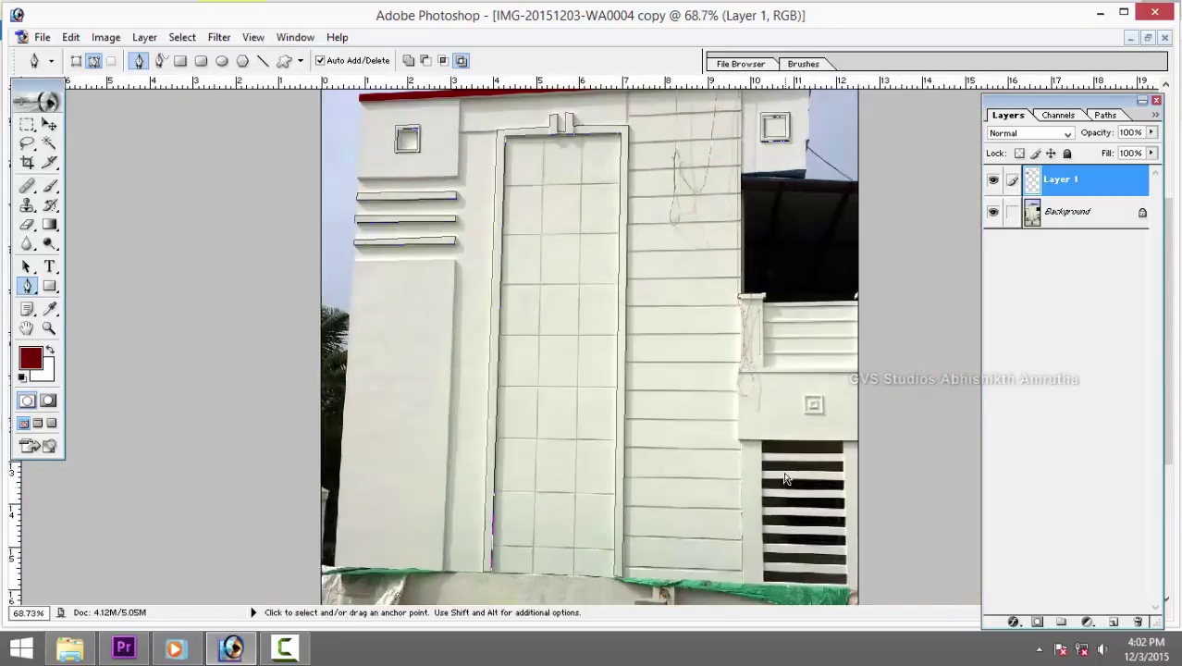
scroll(785, 478, up, 1)
scroll(659, 272, down, 3)
scroll(832, 347, up, 1)
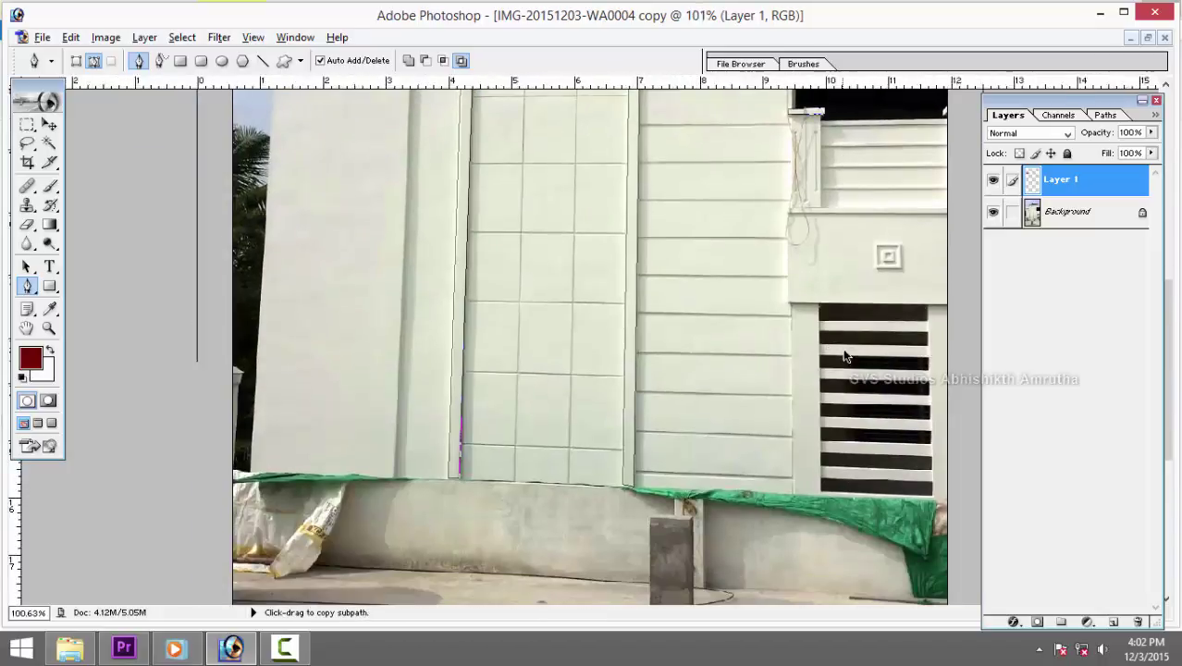
scroll(844, 356, up, 1)
scroll(892, 515, down, 2)
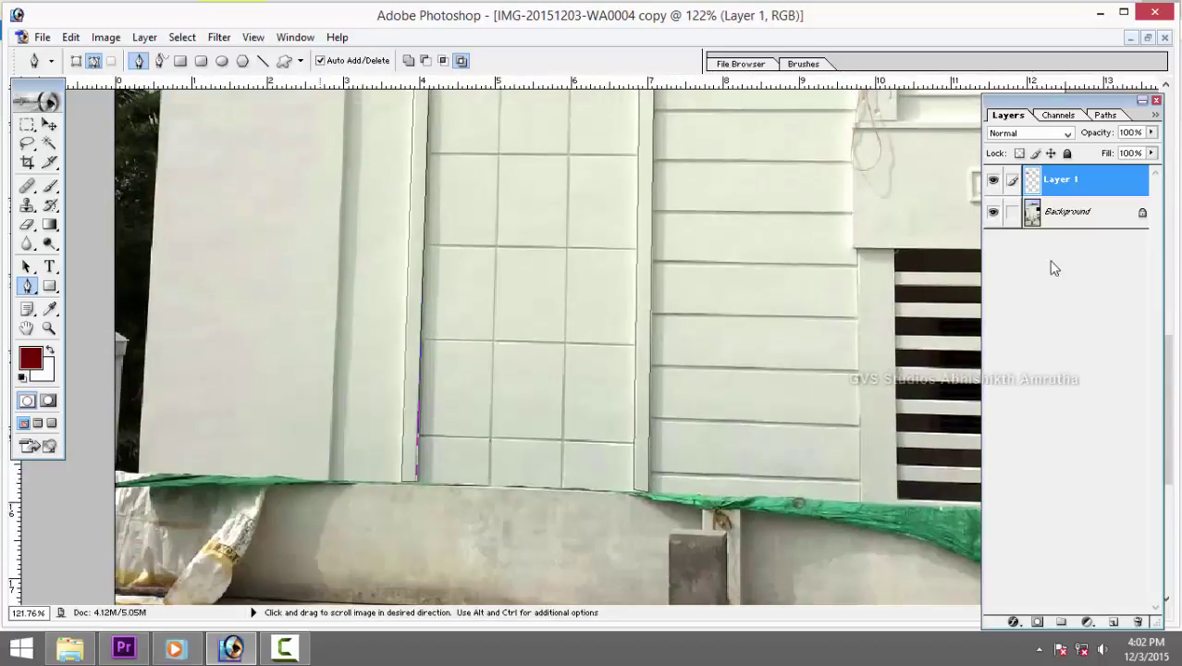
click(1156, 102)
scroll(971, 427, up, 2)
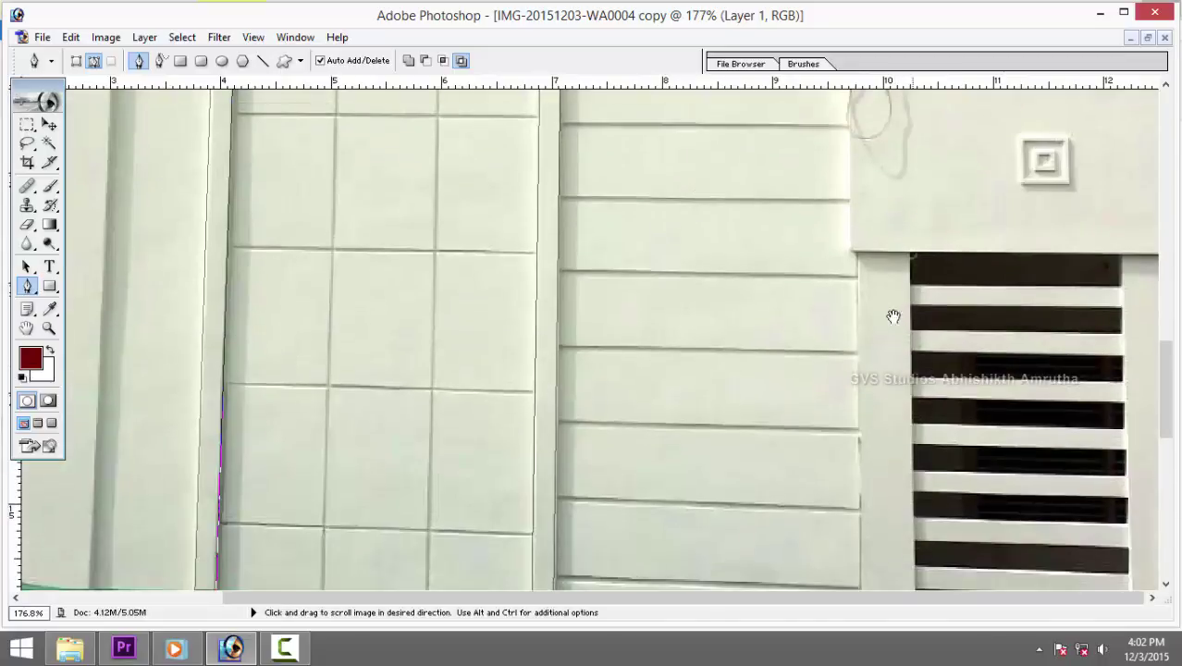
drag(879, 466, 929, 285)
Outline the upper two white louvre slats with closed four-corner paths.
click(910, 238)
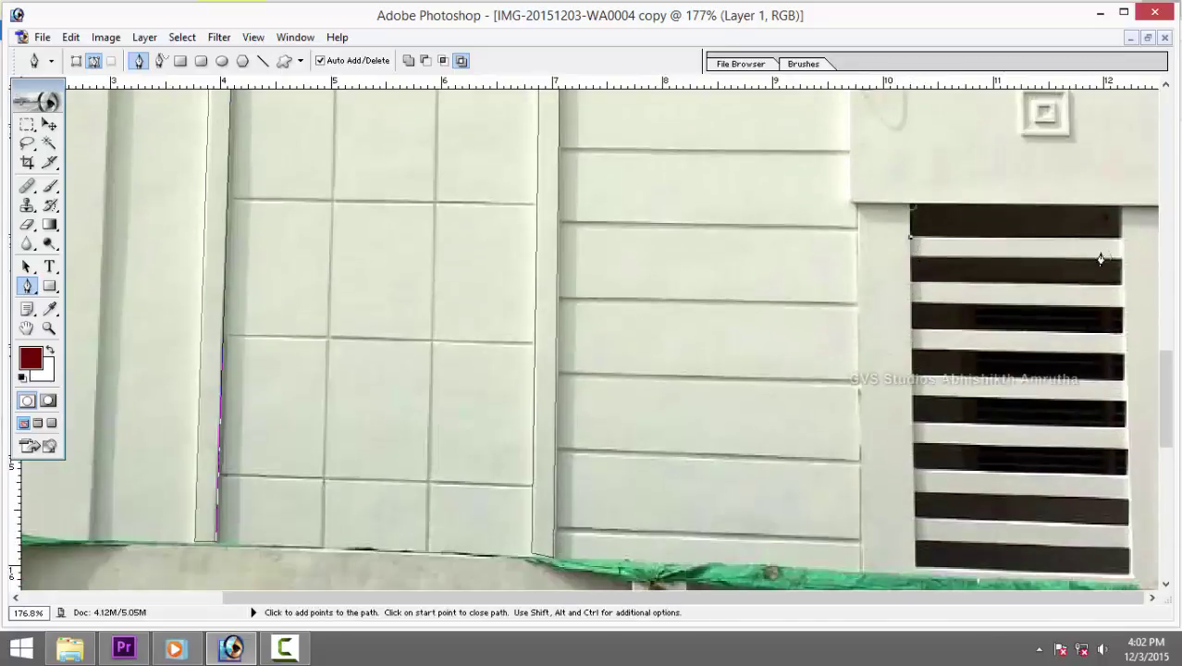
click(1121, 239)
click(912, 260)
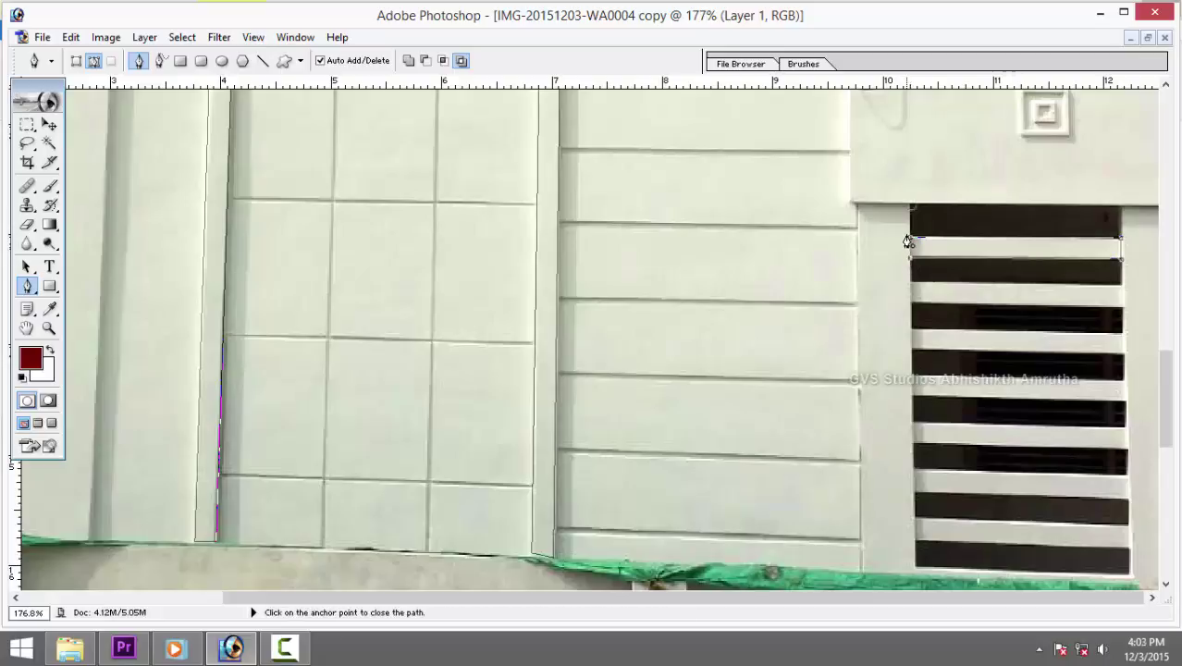
click(912, 239)
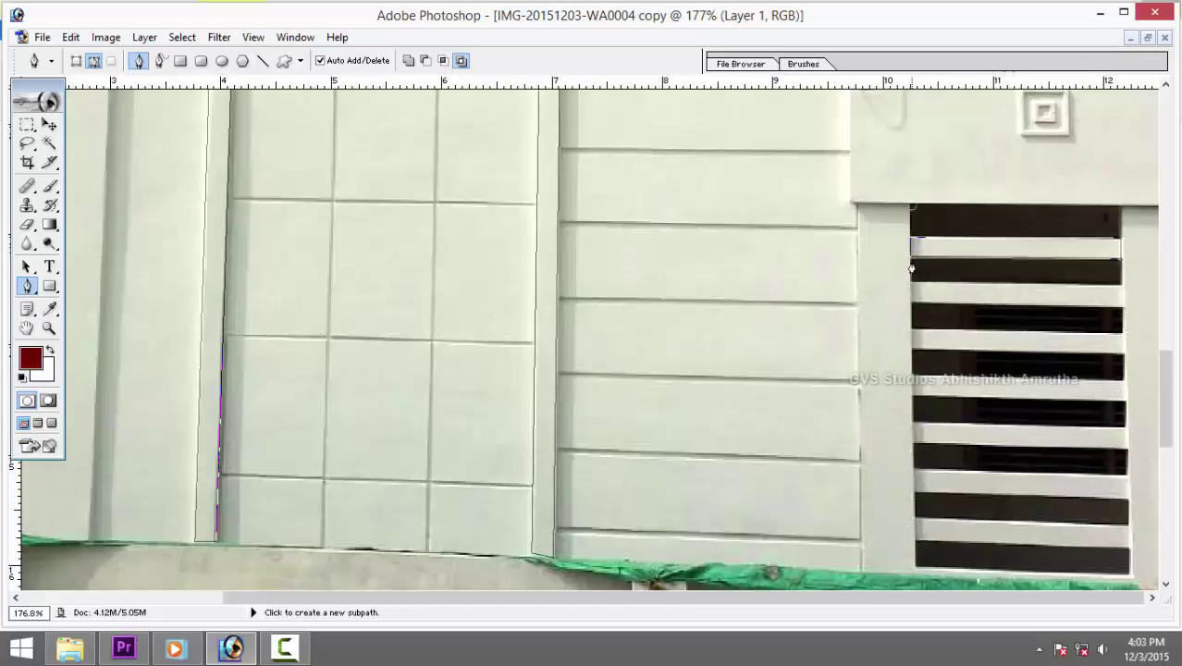
click(912, 335)
click(1123, 335)
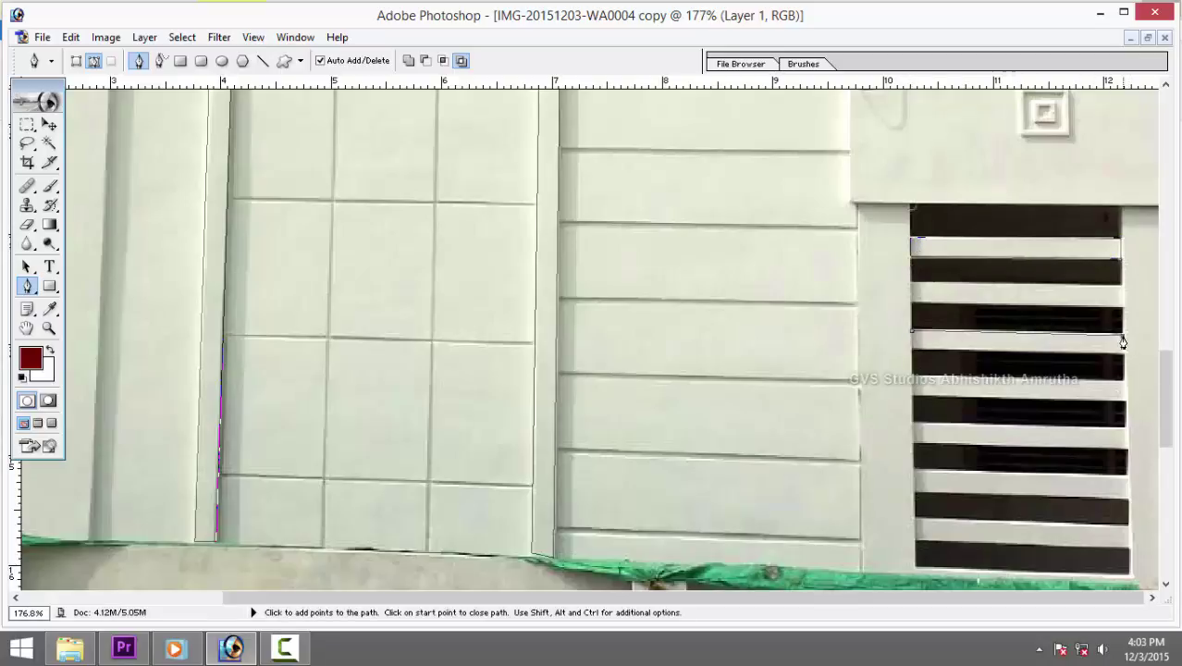
click(1123, 359)
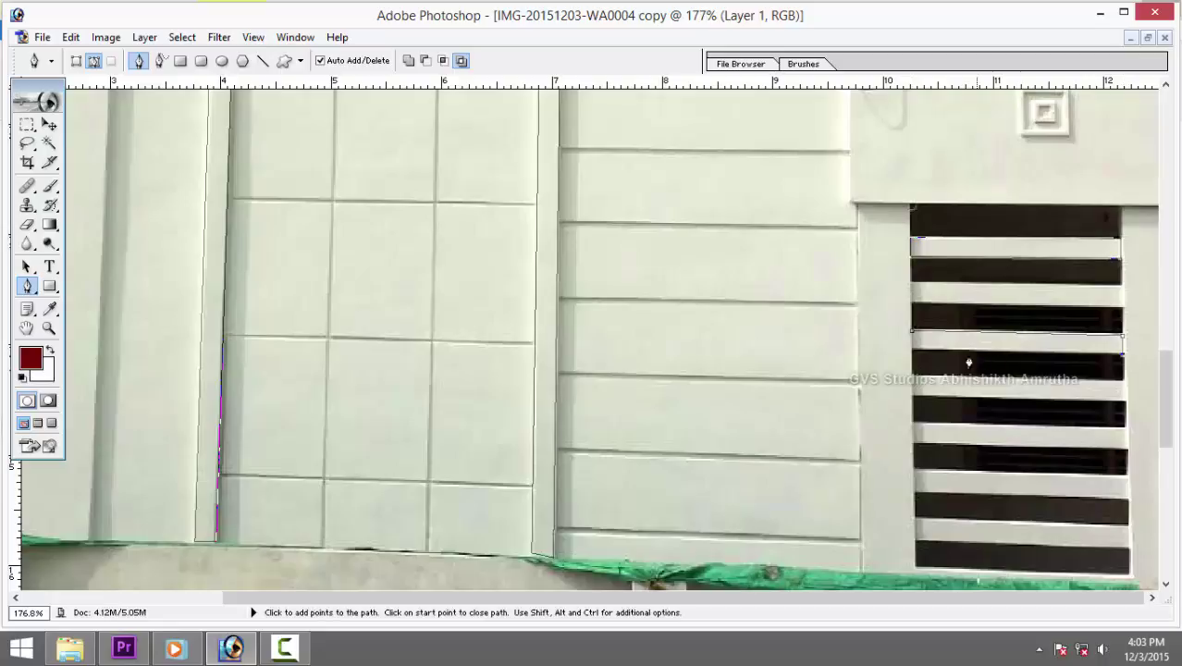
click(913, 359)
click(911, 334)
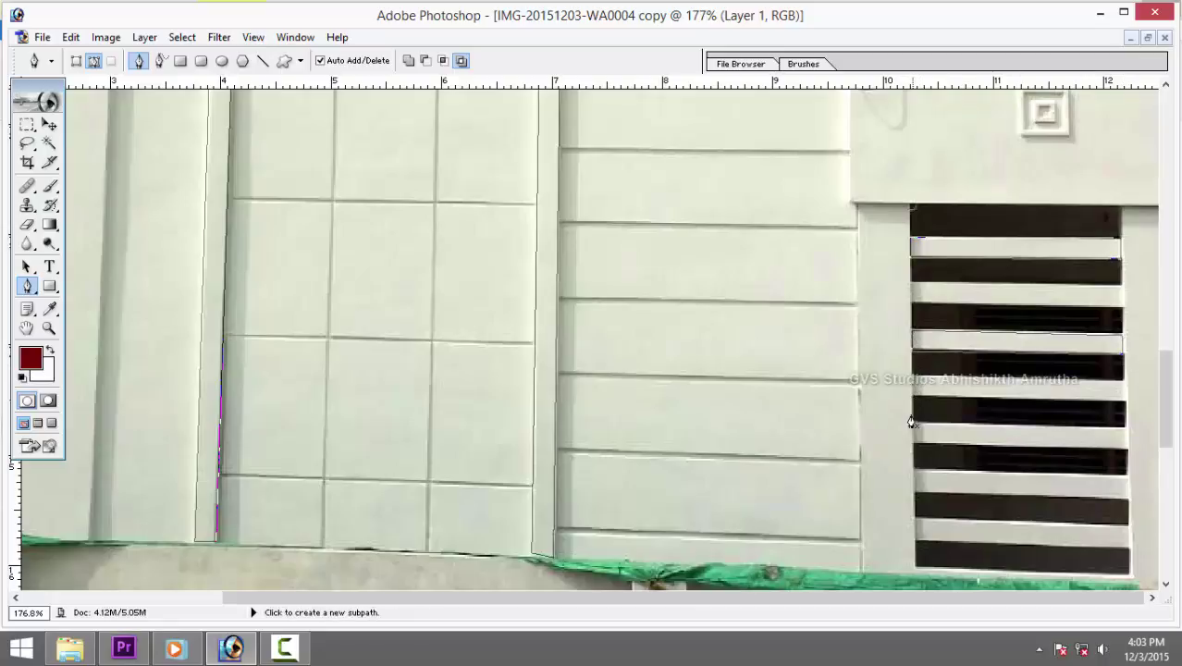
Outline the third and lowest white slats, then zoom out to the whole building.
click(913, 428)
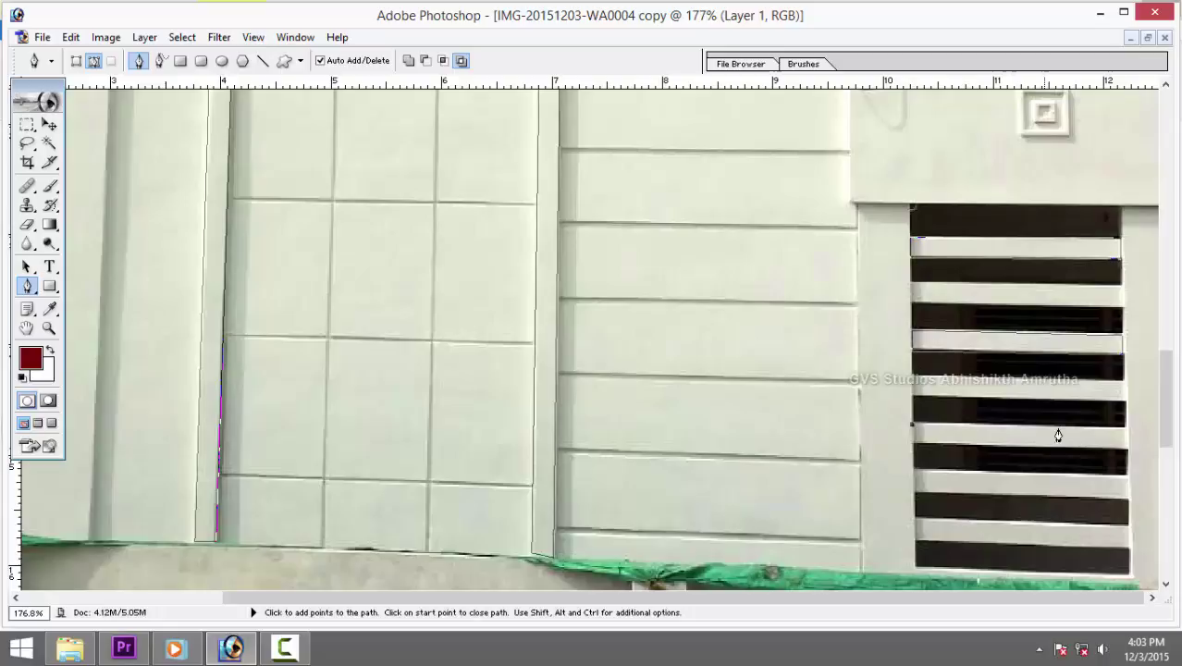
click(1126, 428)
click(1127, 450)
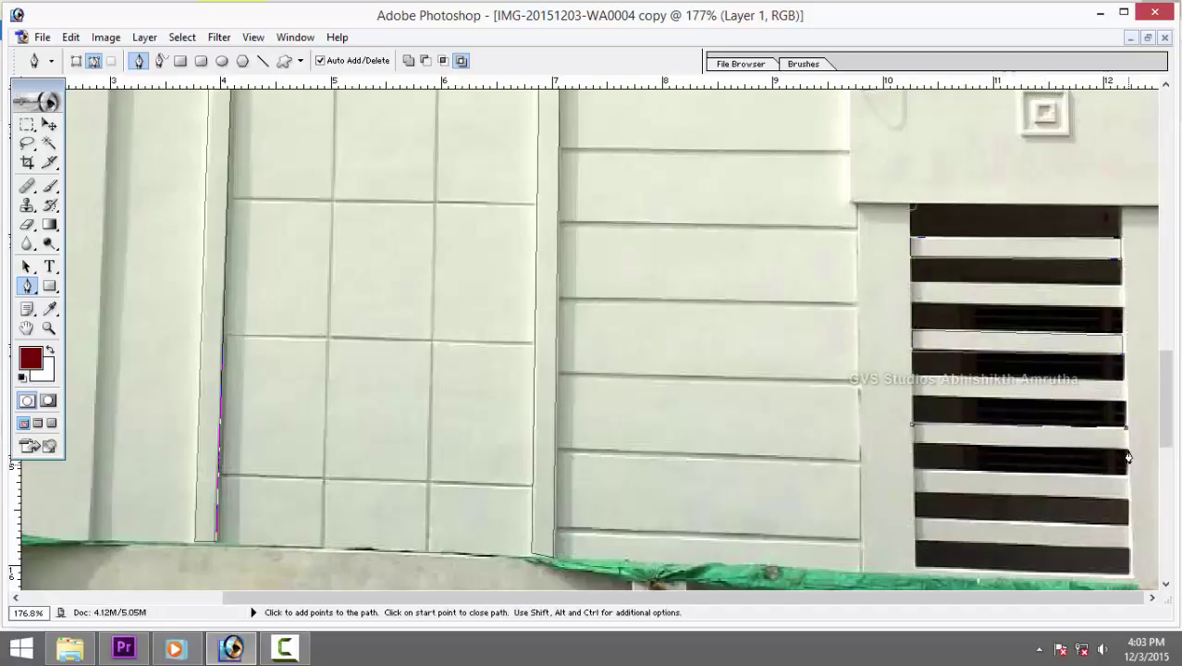
click(914, 453)
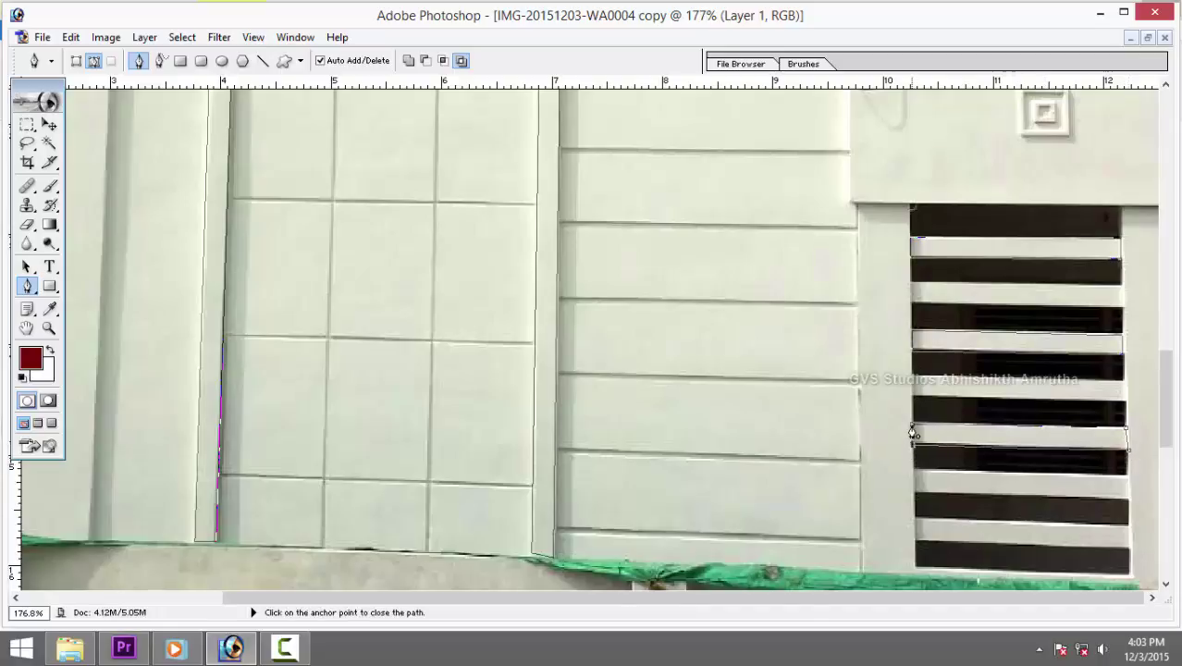
click(912, 426)
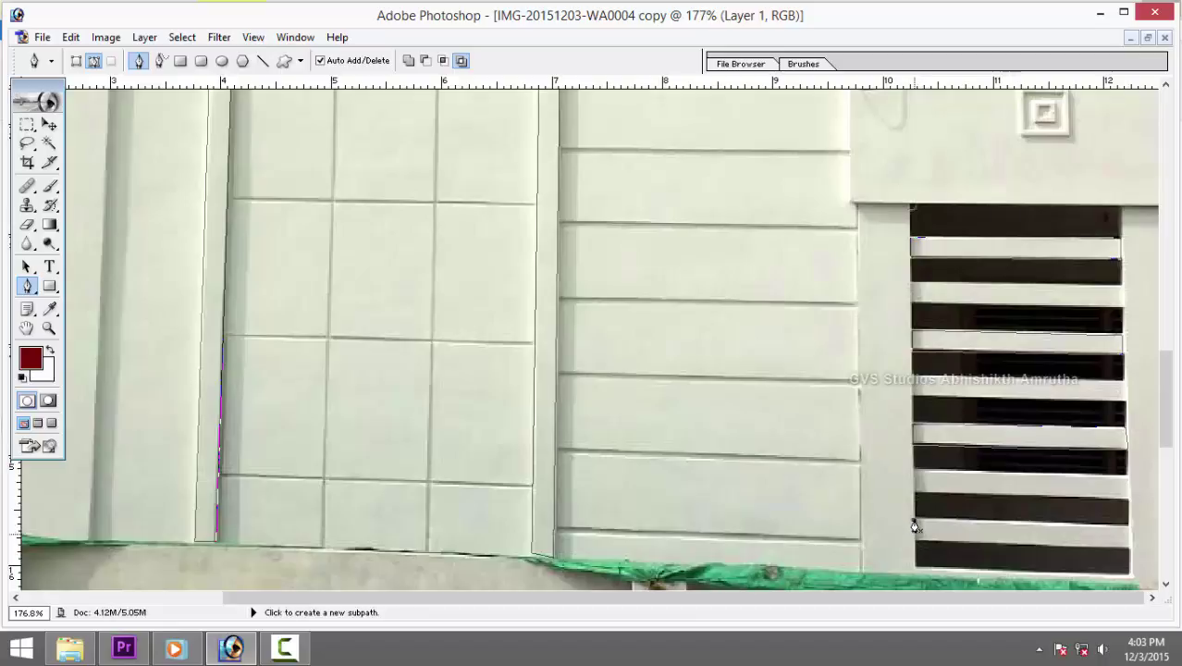
click(913, 522)
click(1128, 525)
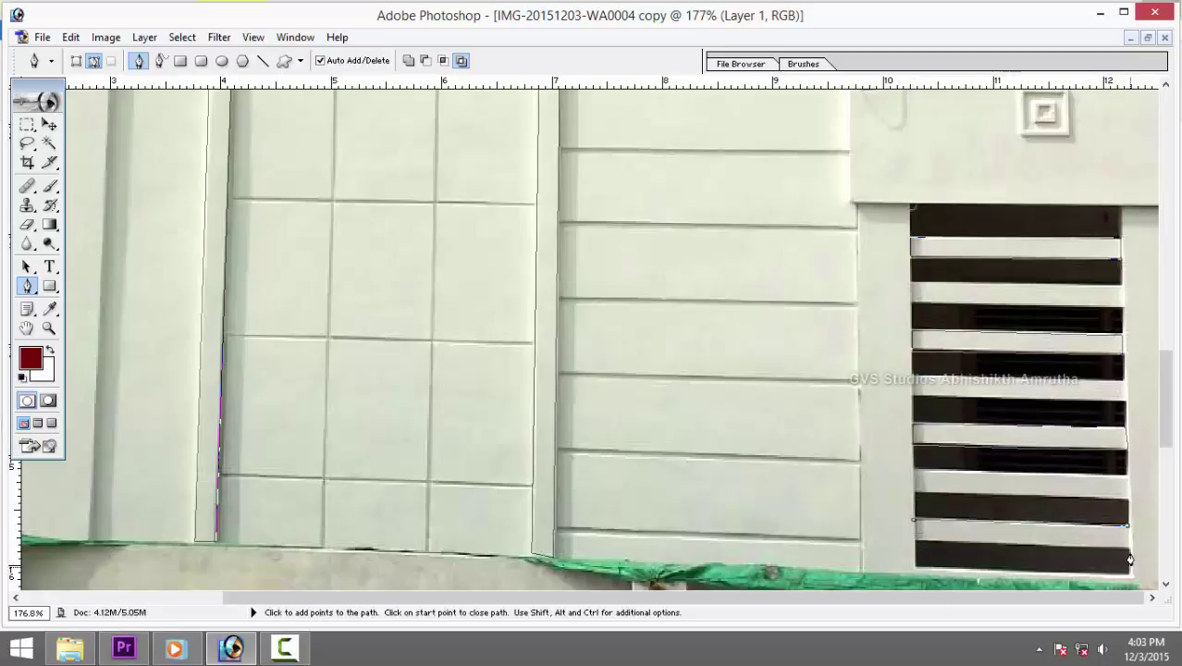
click(914, 548)
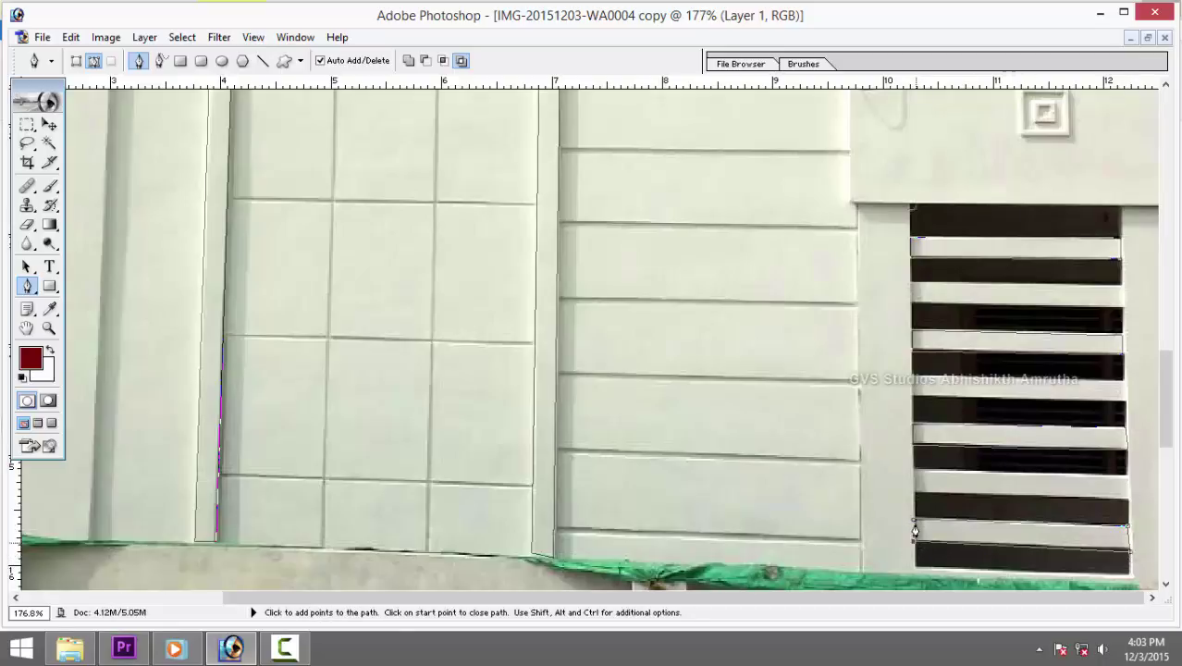
click(913, 521)
scroll(850, 489, down, 2)
scroll(682, 372, down, 4)
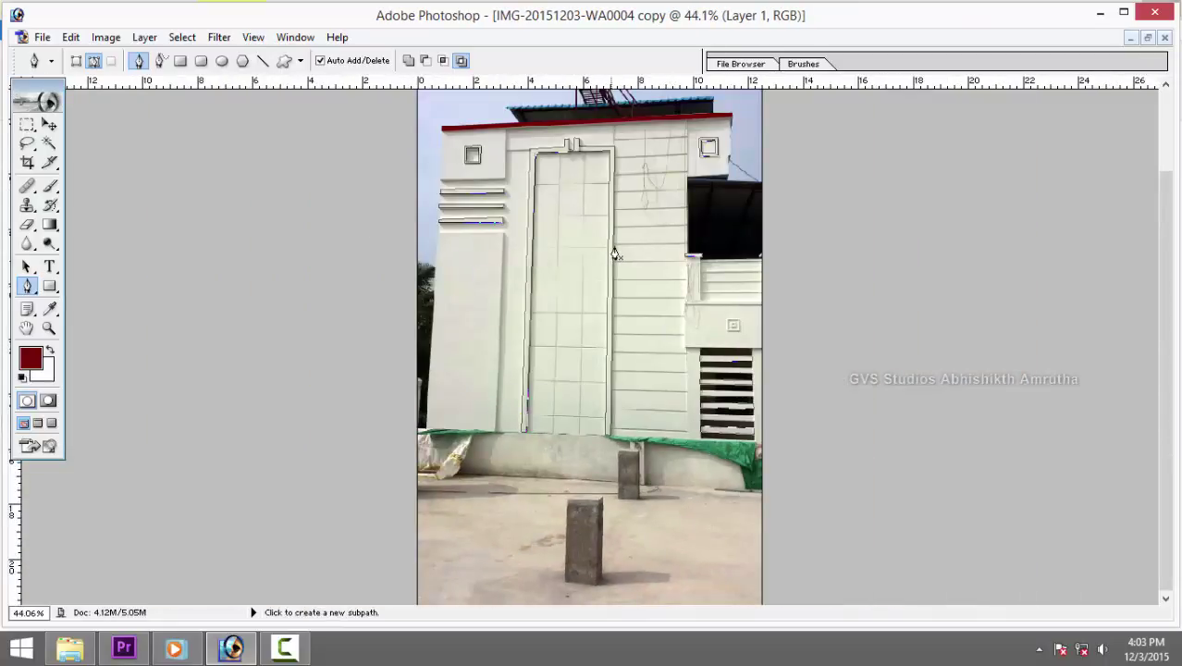
Turn the paths into a selection, fill it maroon on new Layer 2, and deselect.
key(ctrl+Return)
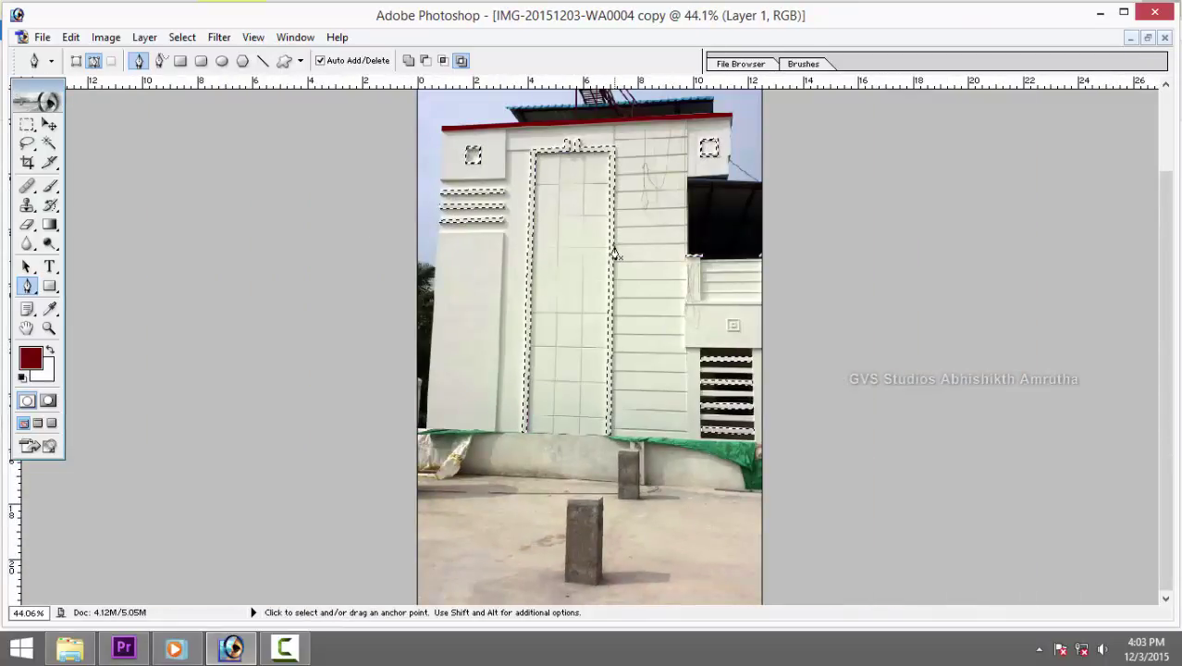
key(ctrl+shift+n)
key(Return)
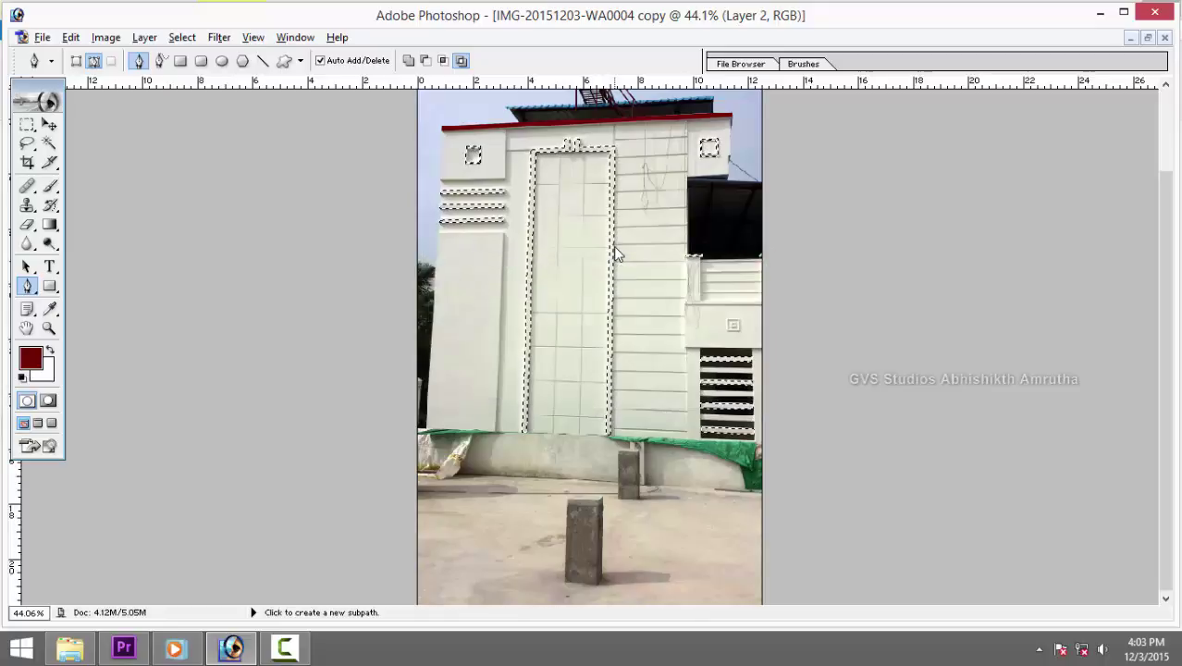
key(alt+BackSpace)
key(ctrl+d)
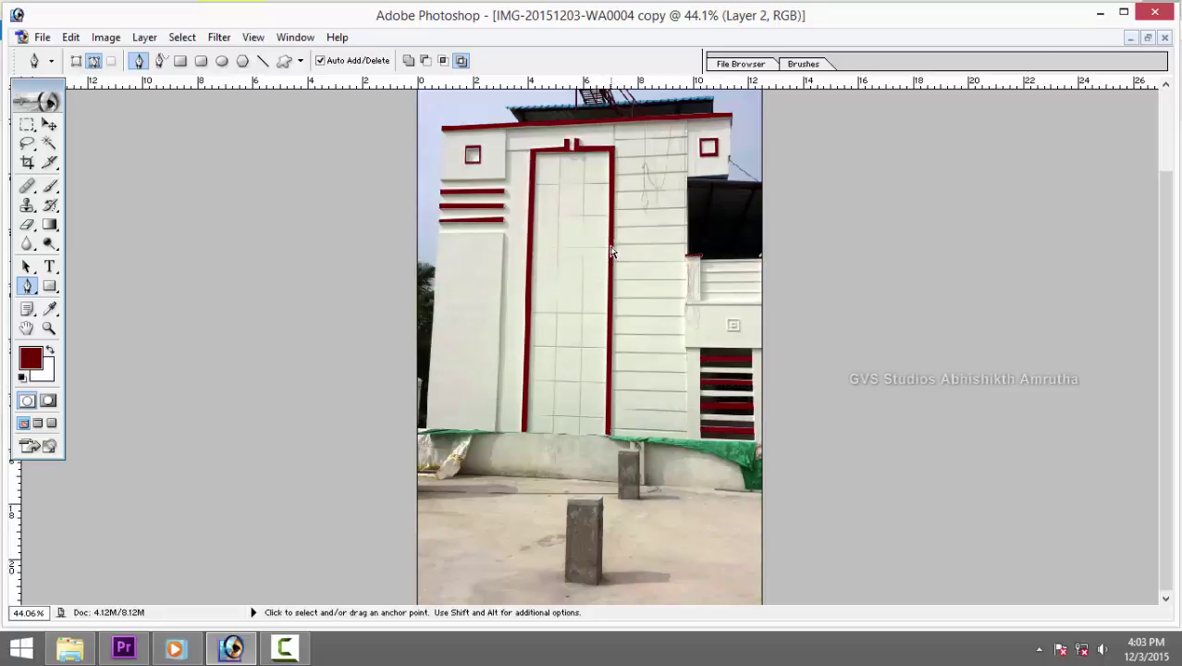
key(v)
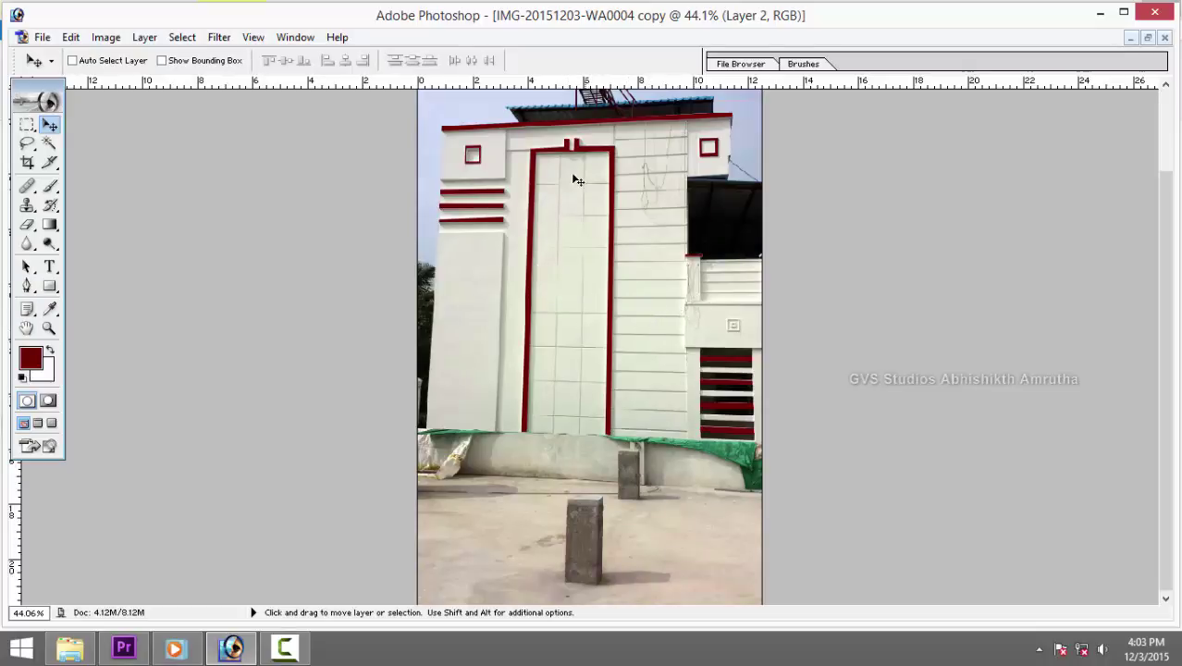
Zoom into the door and close a Pen path around its top-left tile.
scroll(583, 222, up, 1)
scroll(569, 267, up, 3)
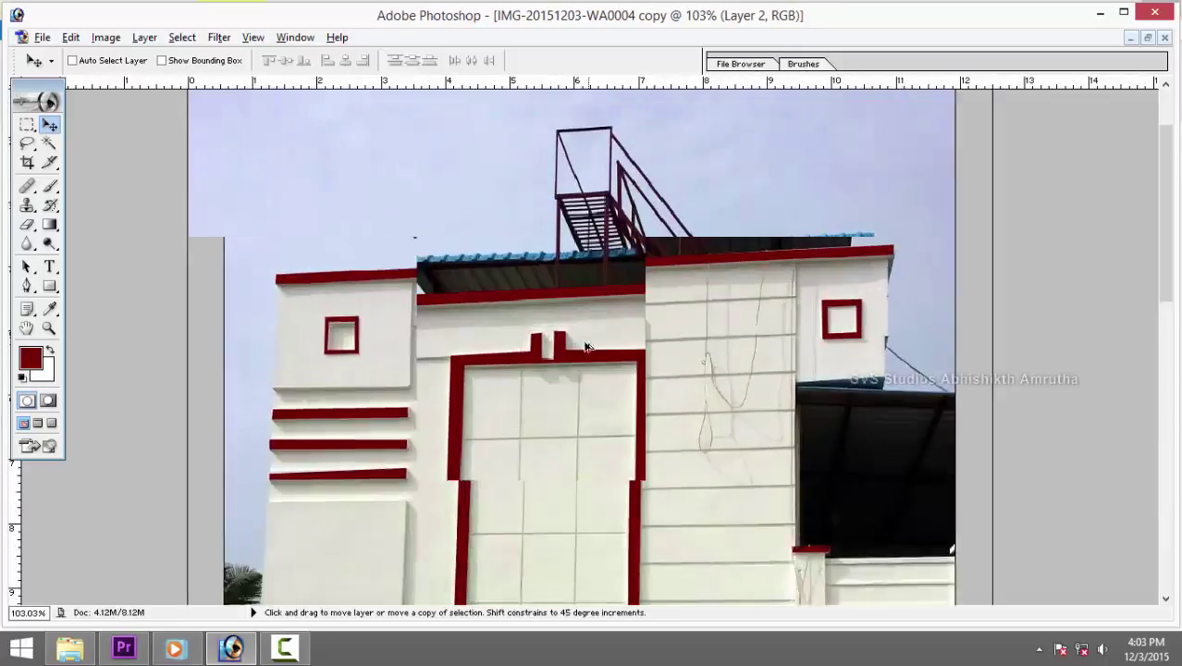
scroll(569, 266, up, 2)
scroll(547, 251, down, 3)
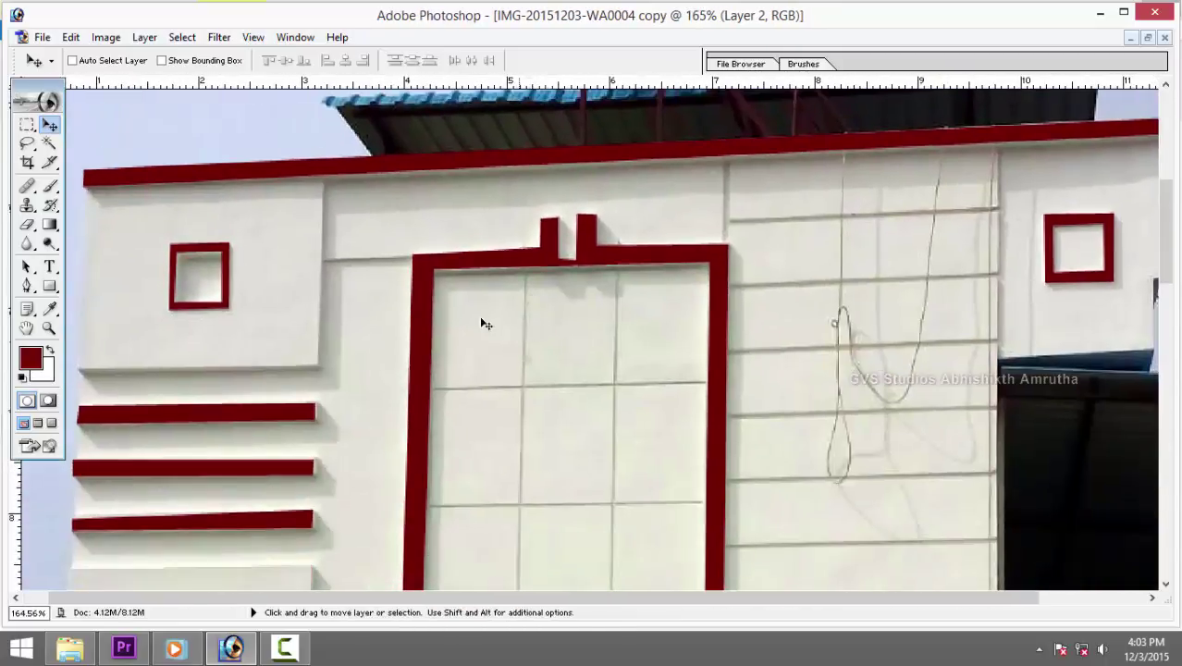
click(27, 286)
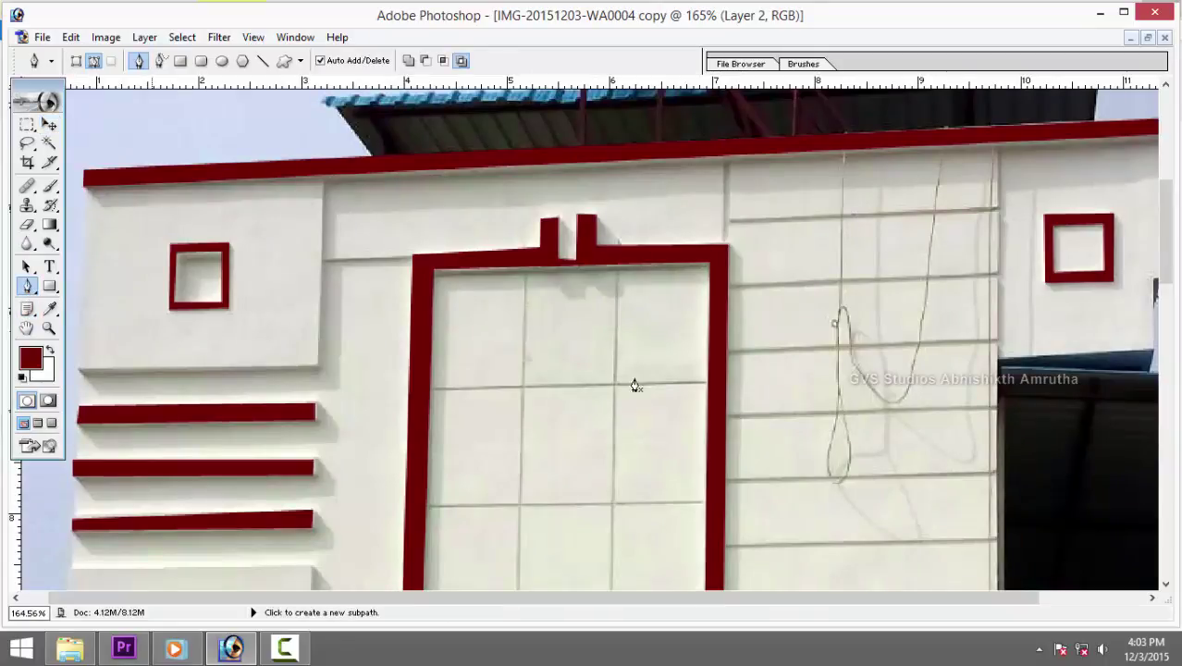
click(435, 275)
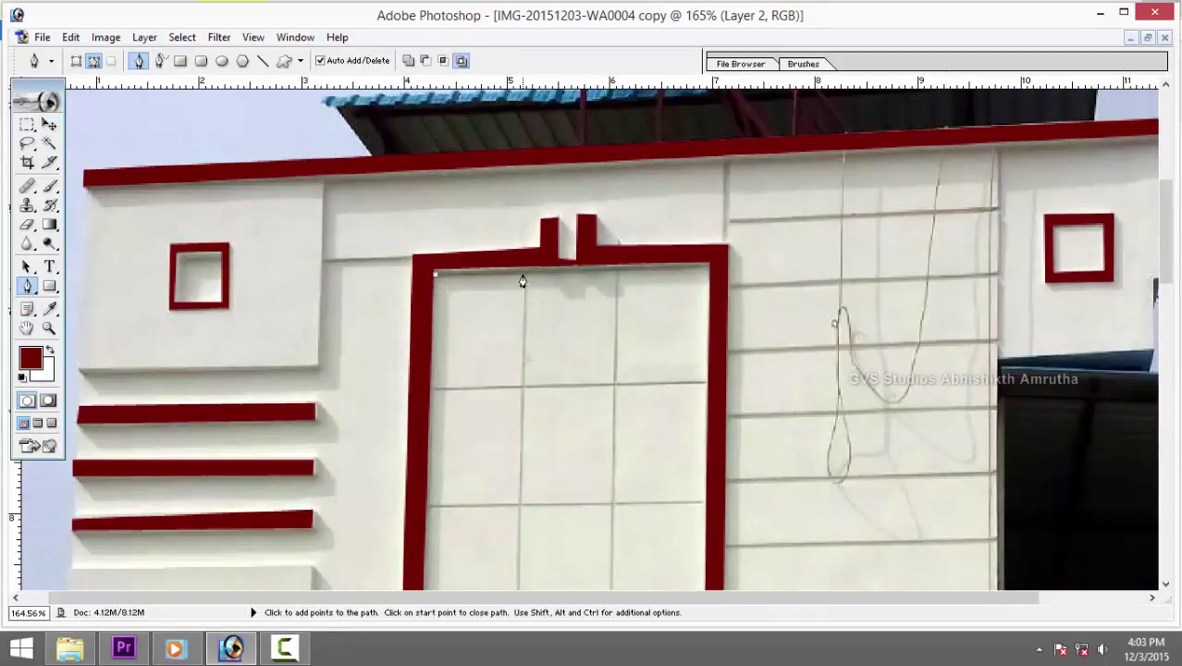
click(523, 275)
click(430, 388)
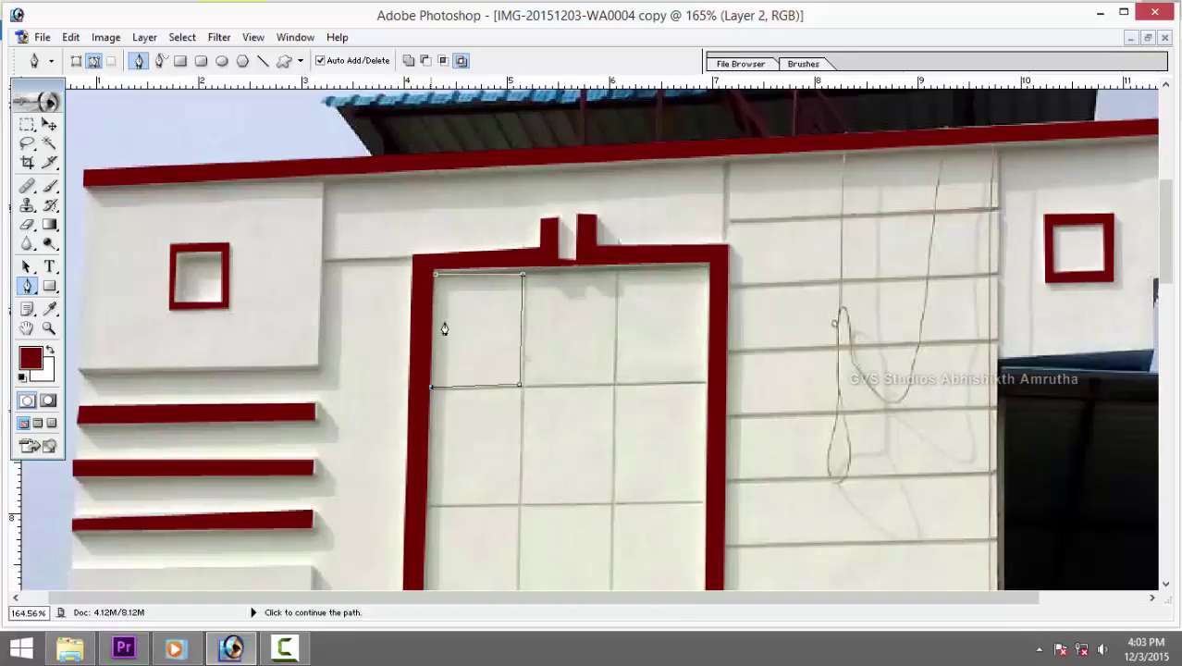
click(434, 278)
Close a four-corner path around the door's top-right tile.
drag(572, 431, 570, 341)
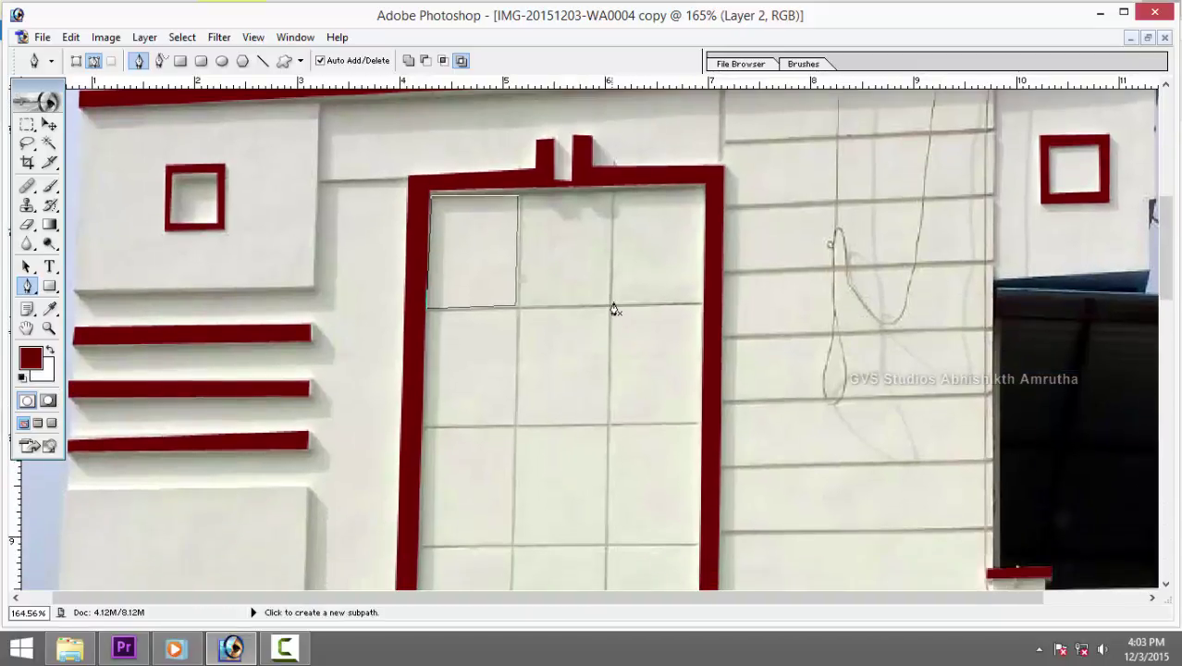
click(613, 303)
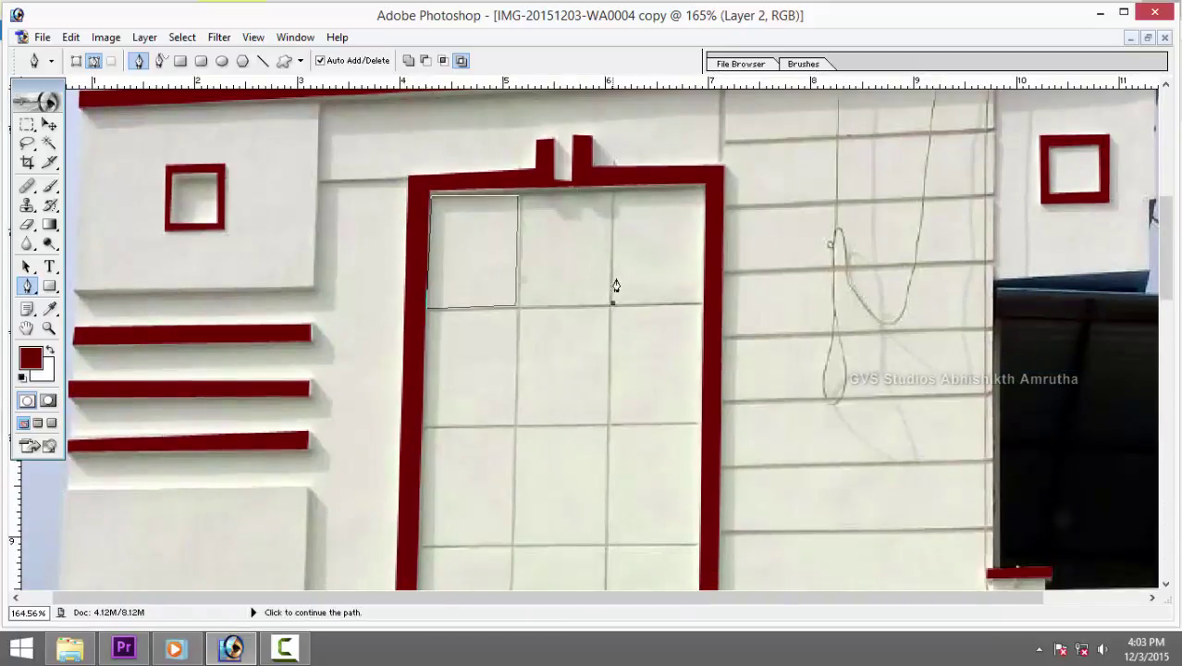
click(614, 194)
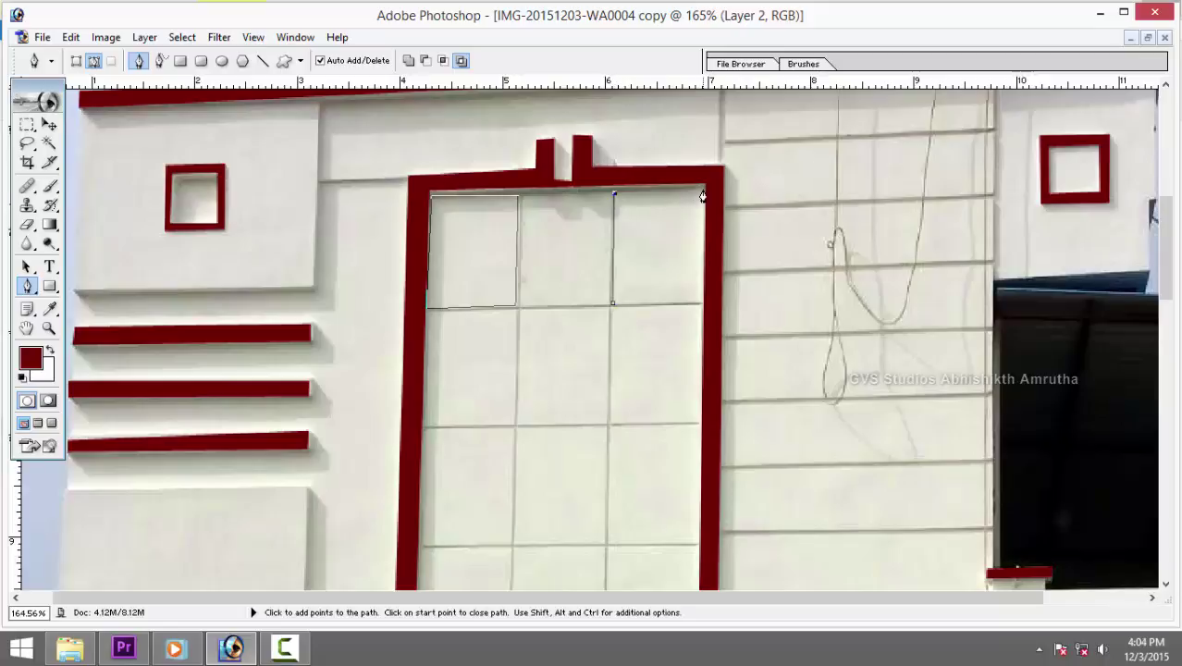
click(703, 192)
click(703, 305)
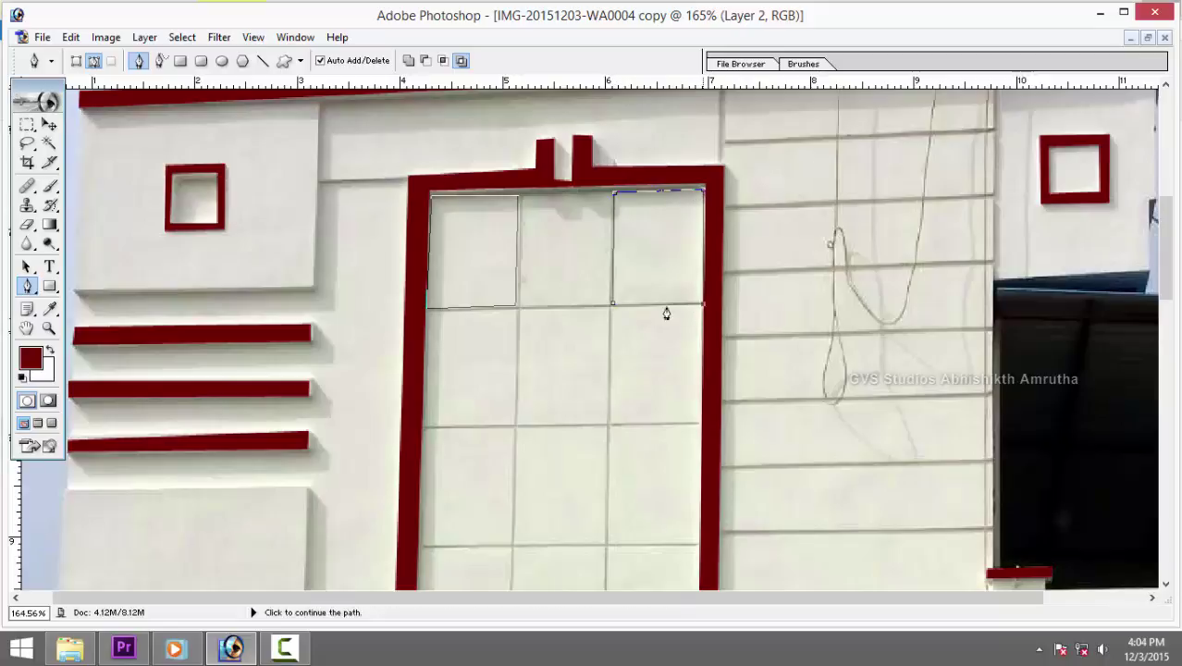
click(613, 303)
On new Layer 3, fill the two upper corner door tiles with cream sampled from Untitled-1.
key(ctrl+Return)
key(ctrl+shift+n)
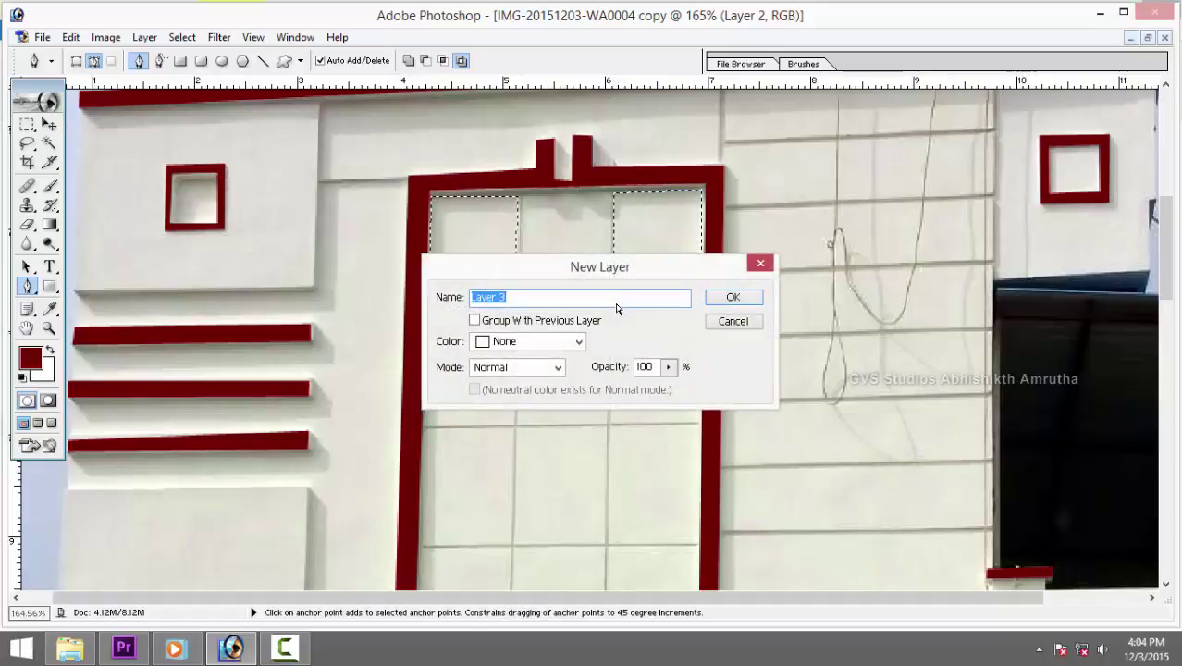
key(Return)
key(f)
key(f)
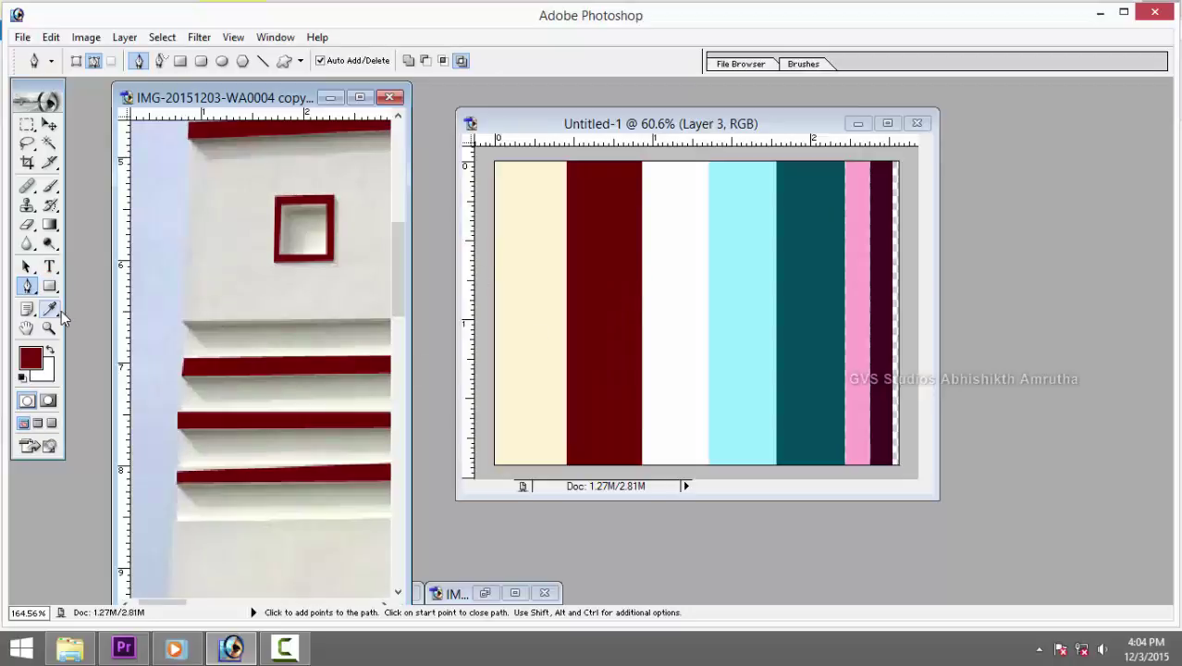
click(50, 309)
click(521, 277)
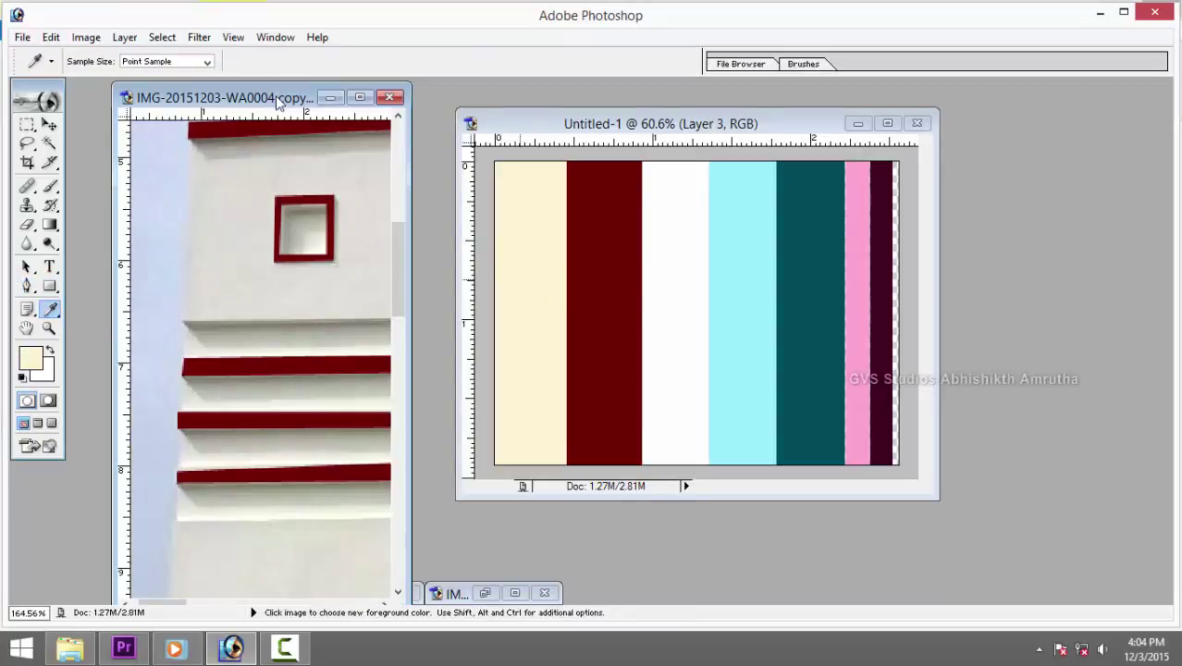
click(360, 98)
key(alt+BackSpace)
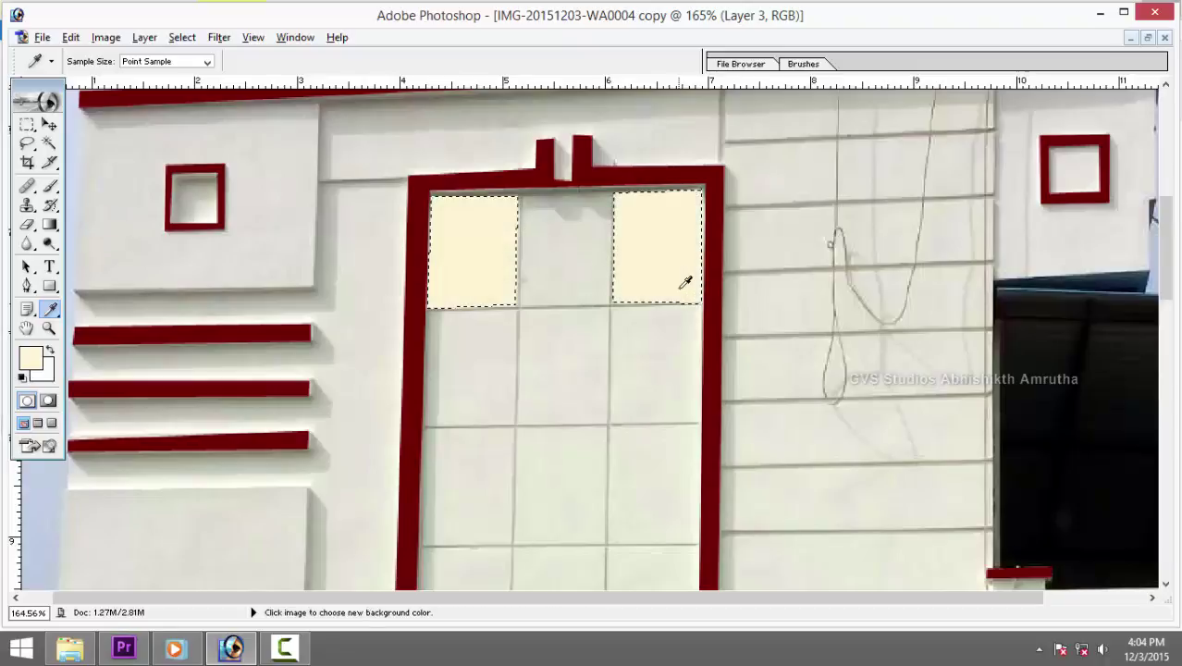
key(ctrl+d)
key(v)
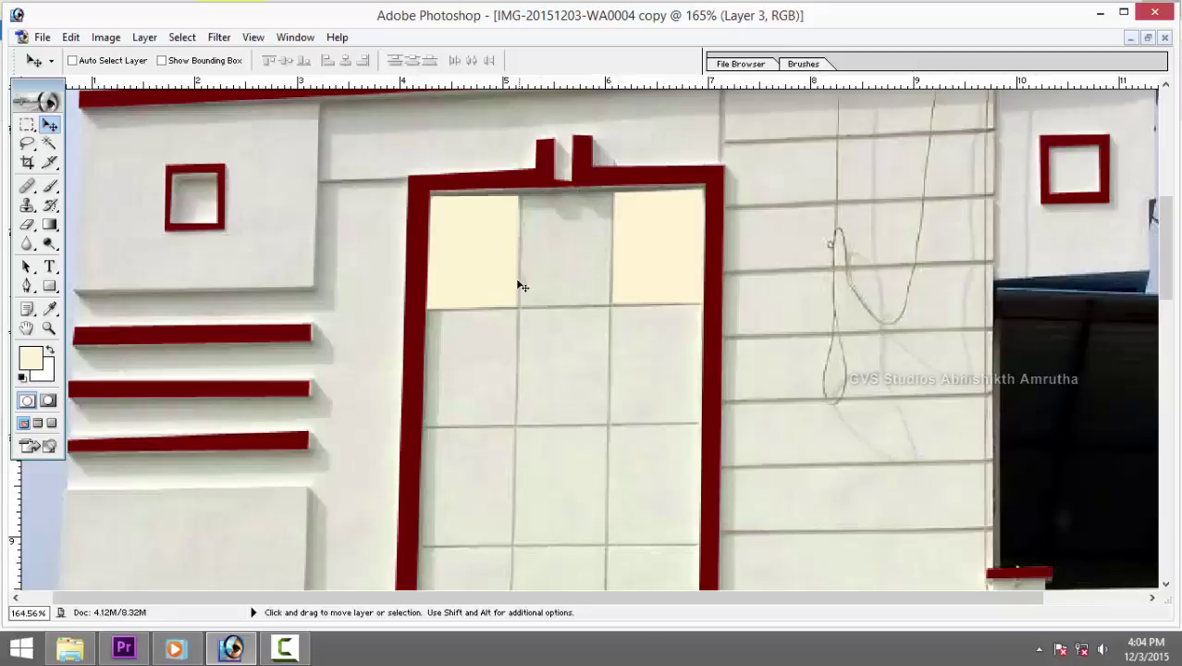
Deselect the cream tiles, make the Background layer active, and test a Magic Wand tile selection.
drag(27, 286, 81, 305)
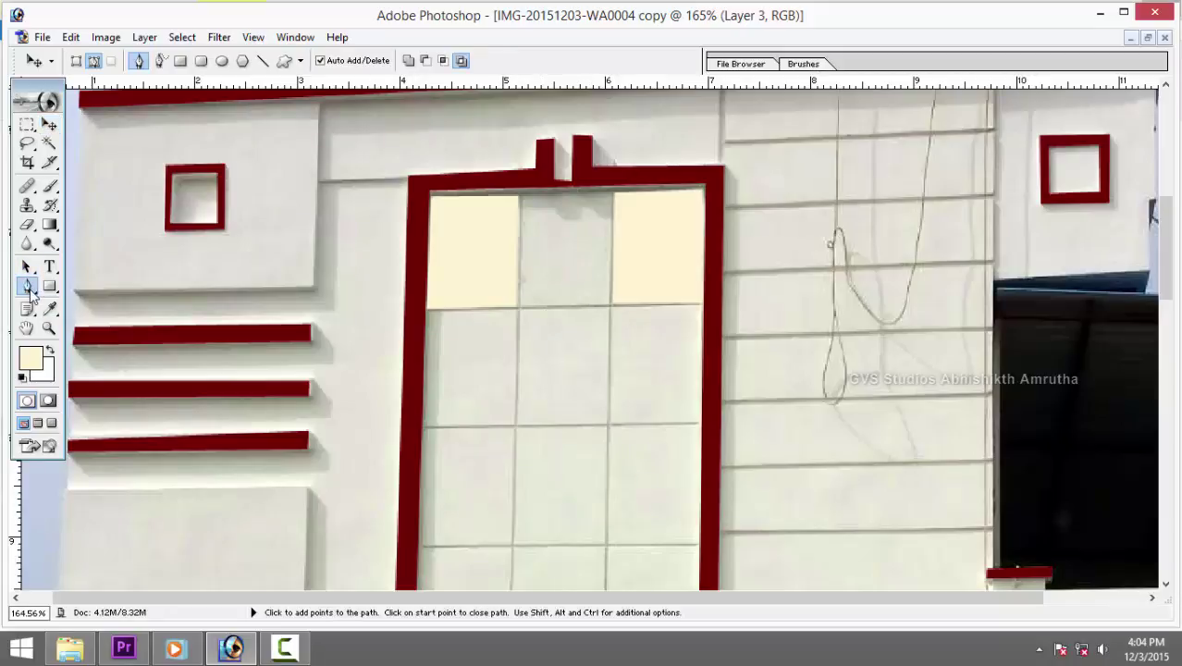
click(91, 286)
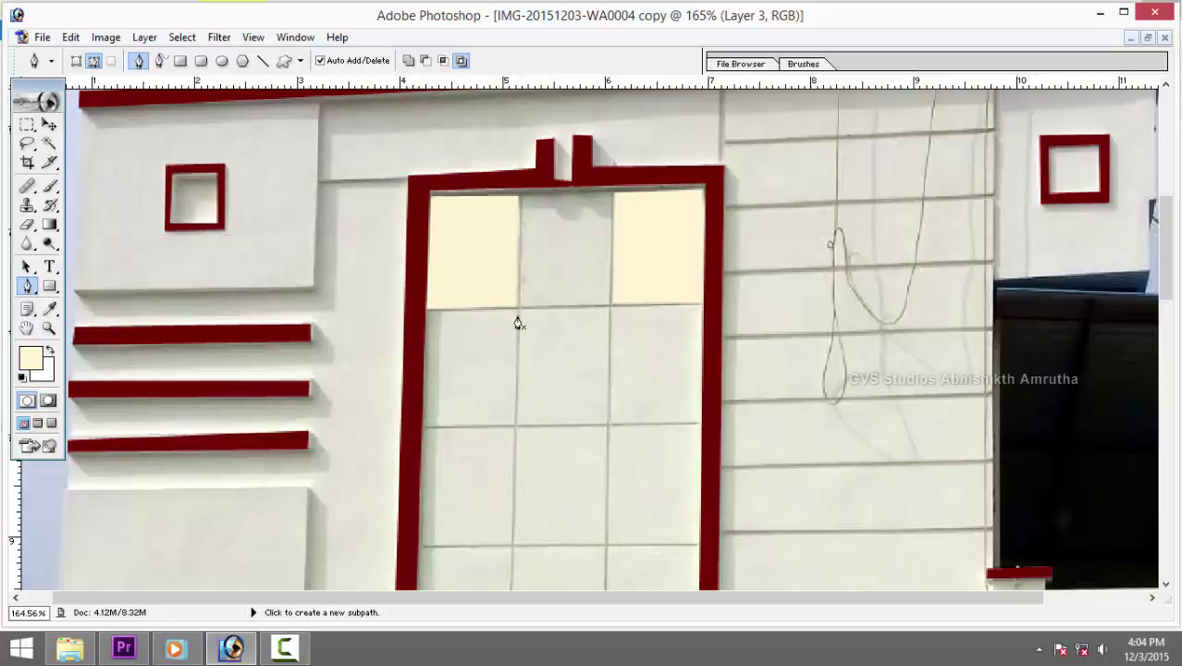
key(w)
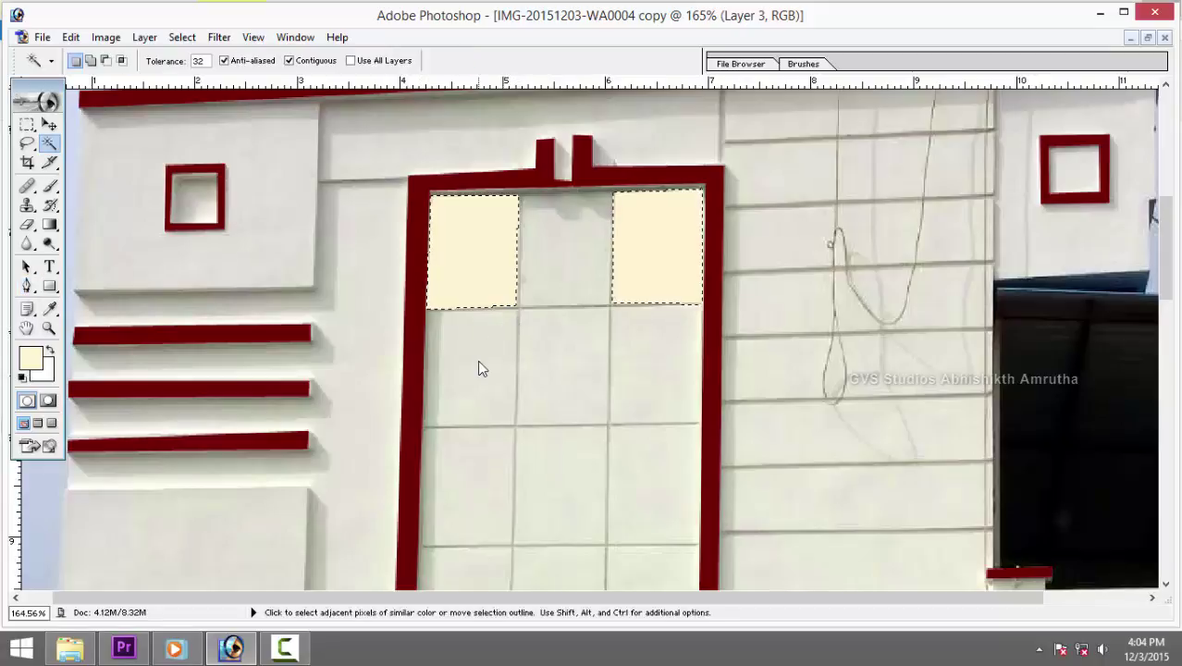
key(ctrl+d)
key(v)
right_click(565, 371)
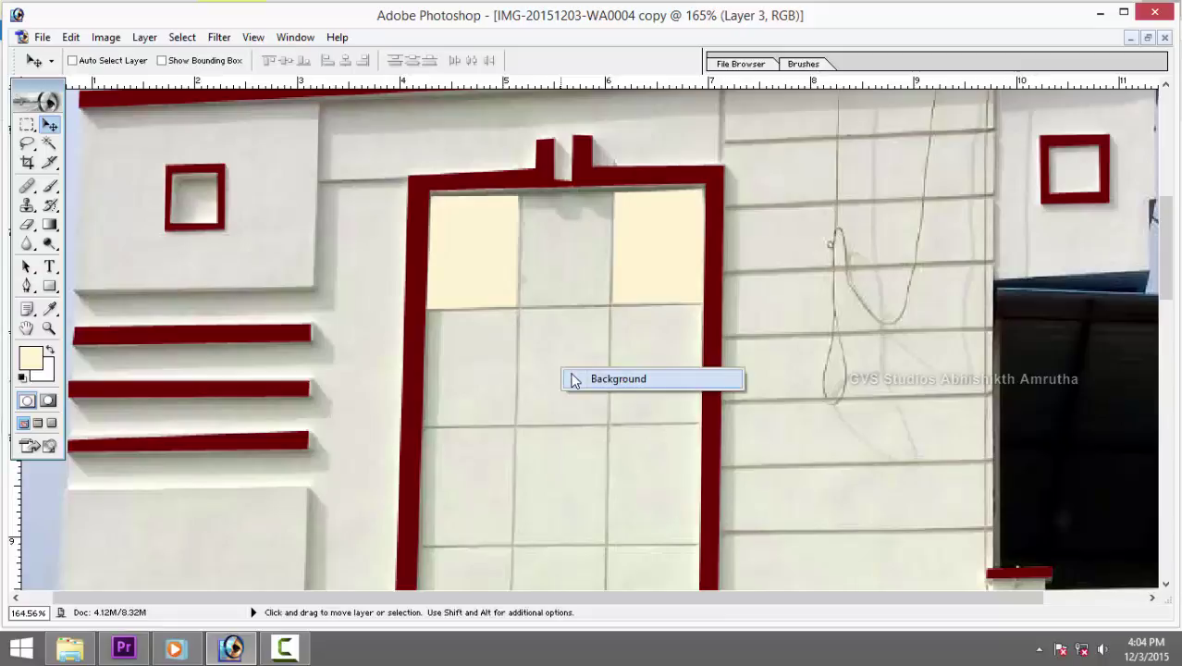
click(566, 377)
key(w)
click(479, 372)
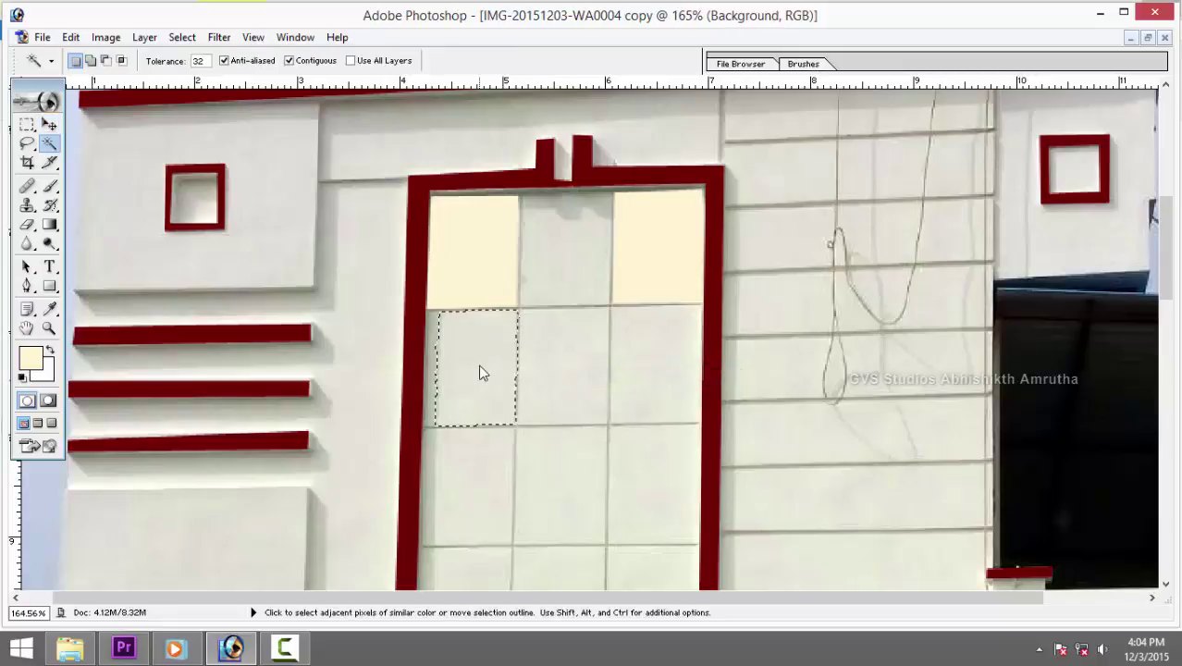
shift+click(433, 361)
key(ctrl+d)
Trace a pen outline around the second-row left tile and convert it to a selection.
key(p)
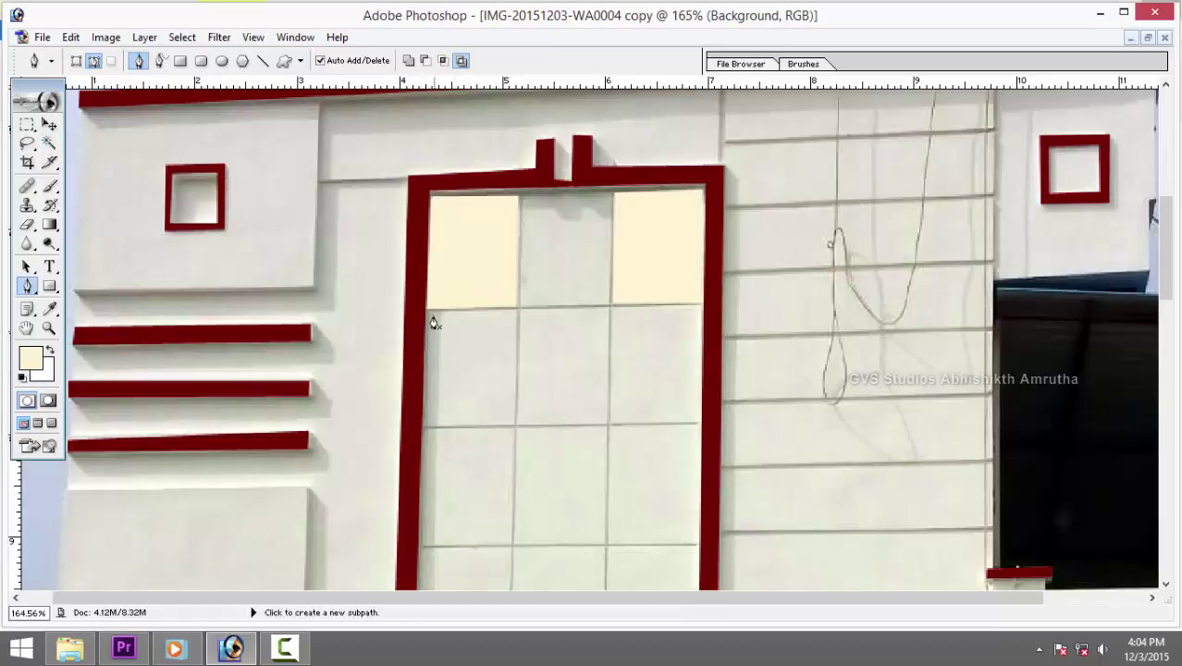
click(426, 312)
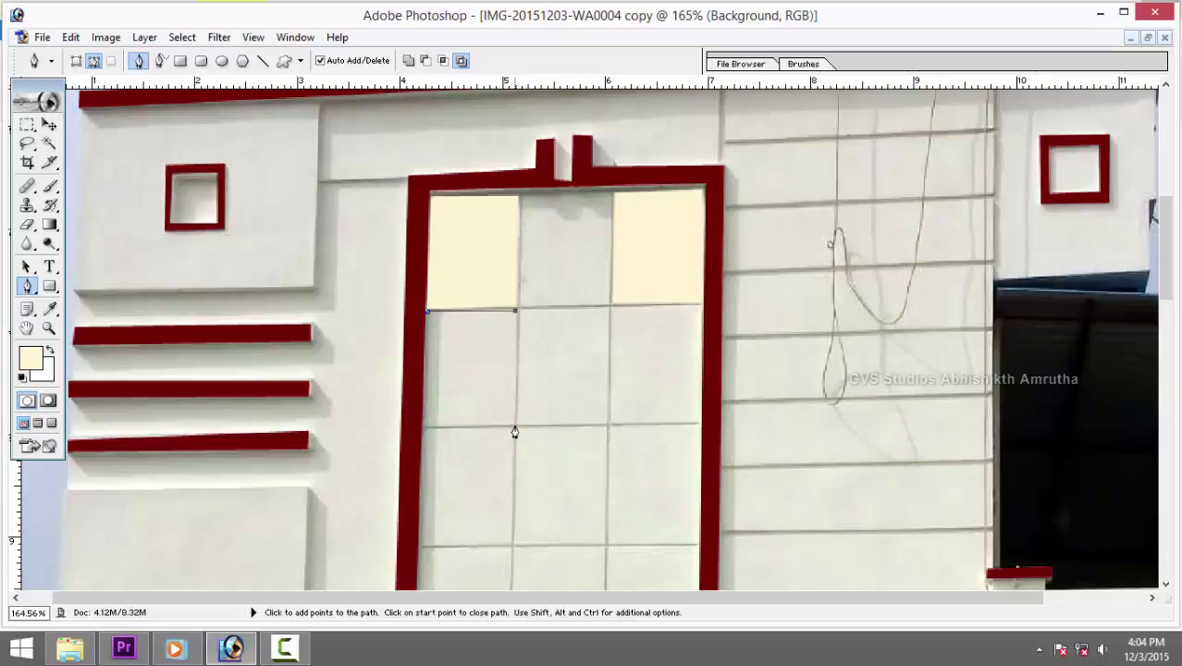
click(422, 426)
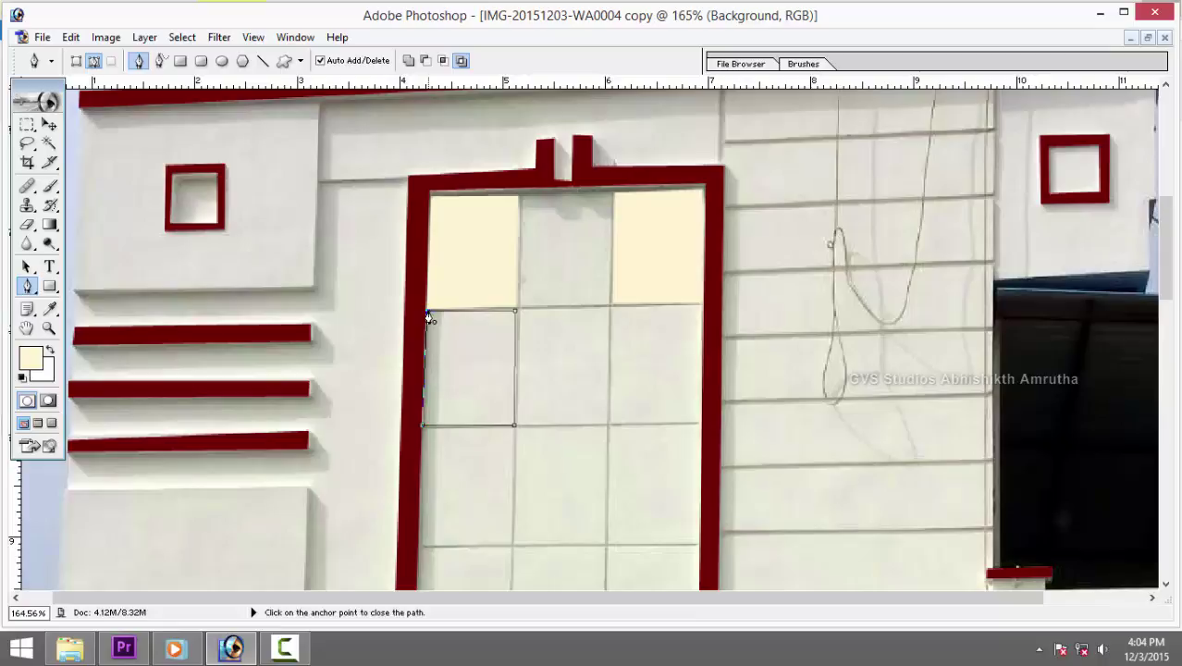
click(427, 313)
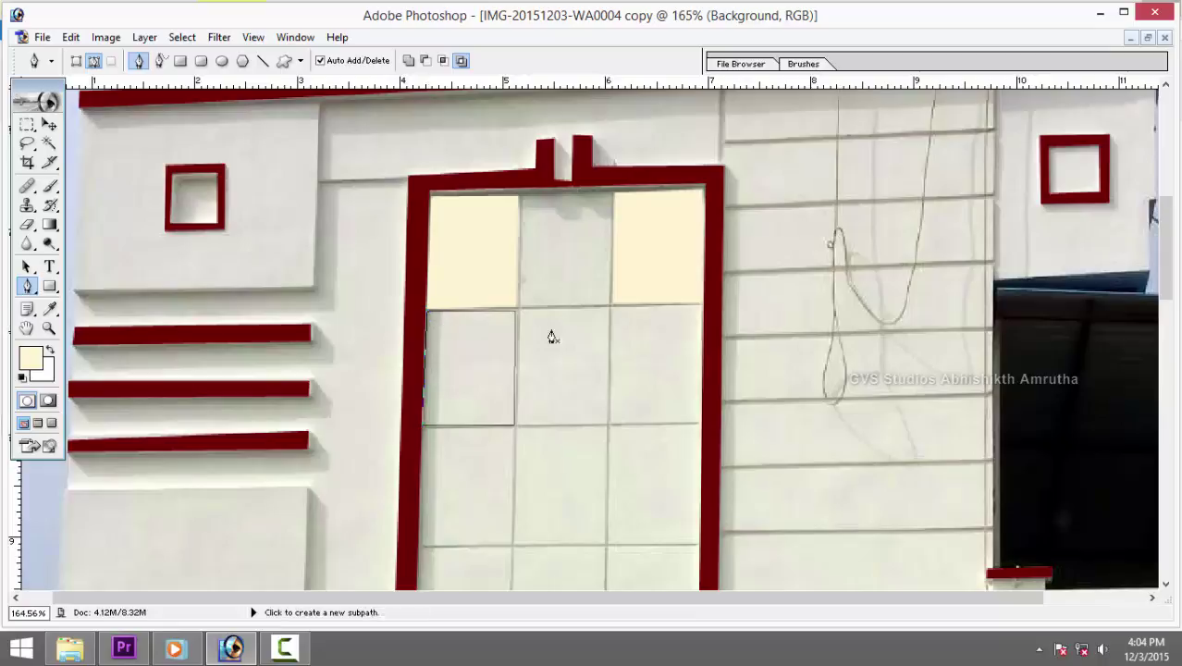
click(609, 307)
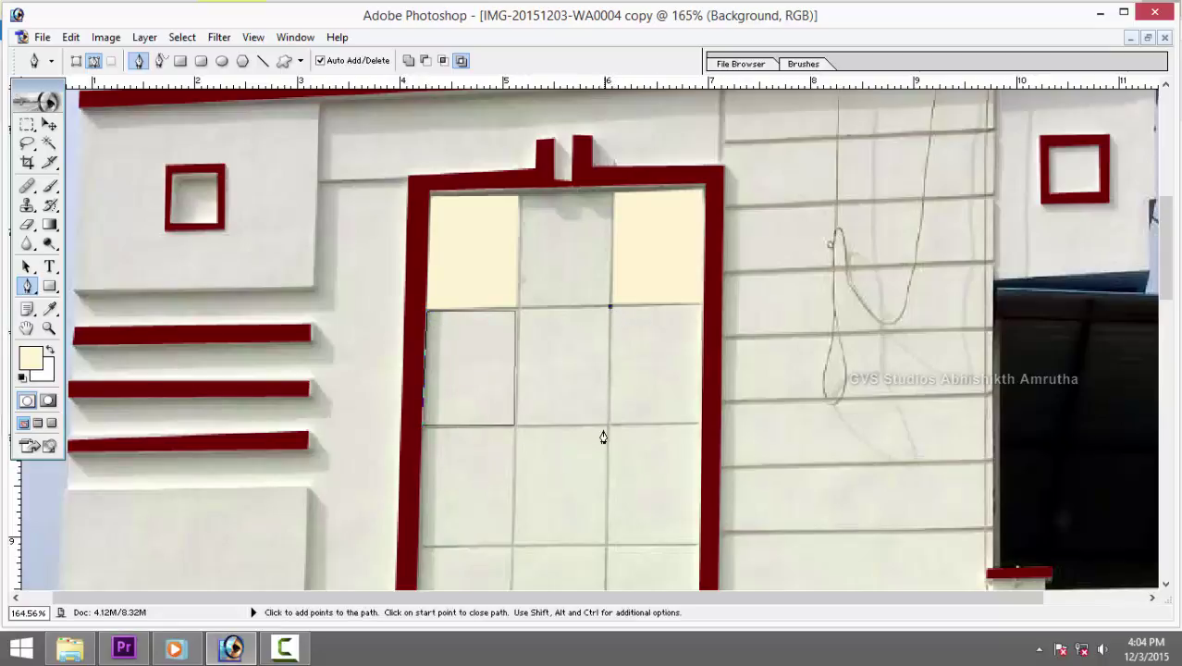
key(ctrl+Return)
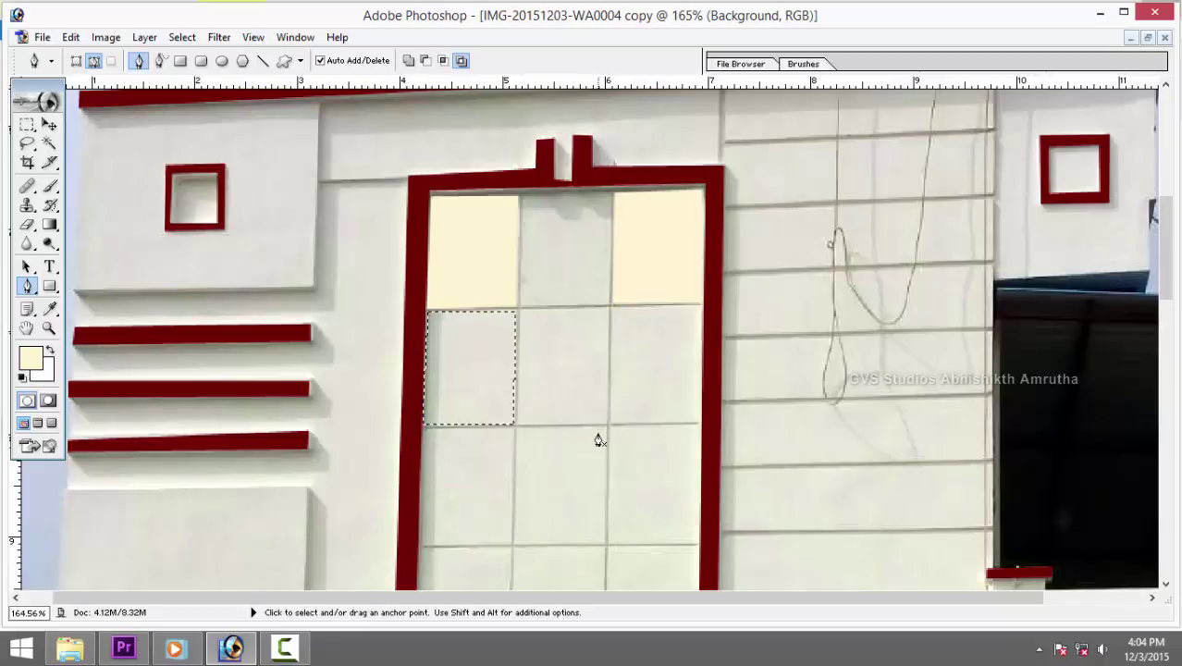
Outline the second-row centre tile with a closed four-corner pen path.
click(519, 308)
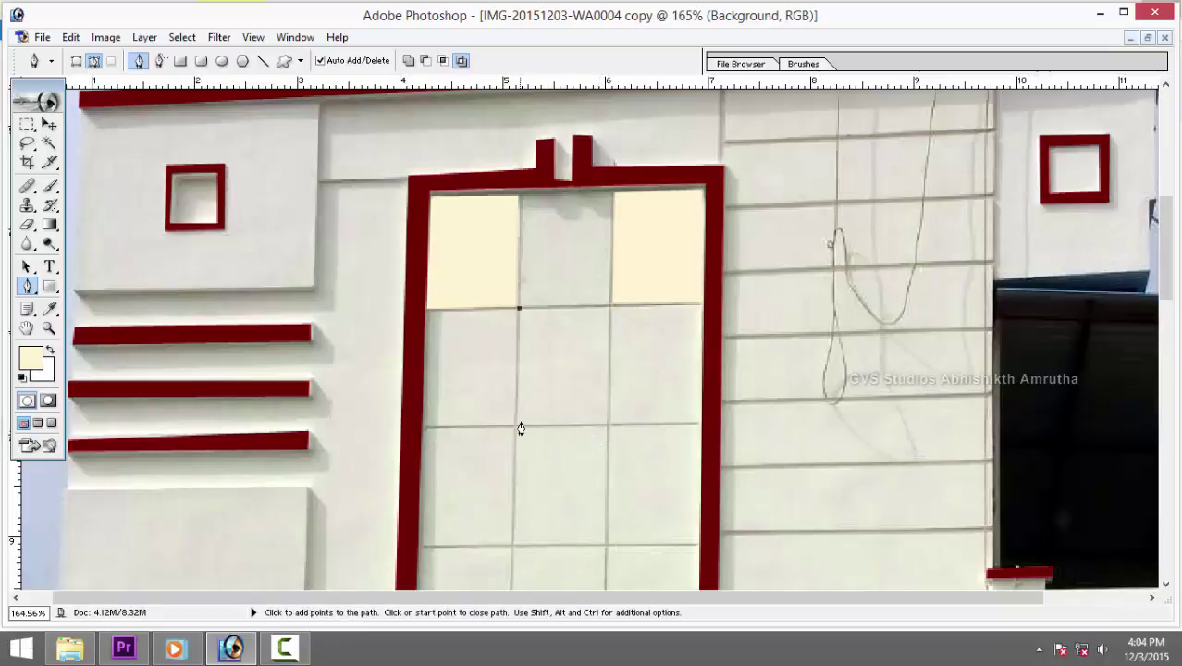
click(516, 428)
click(611, 306)
click(520, 310)
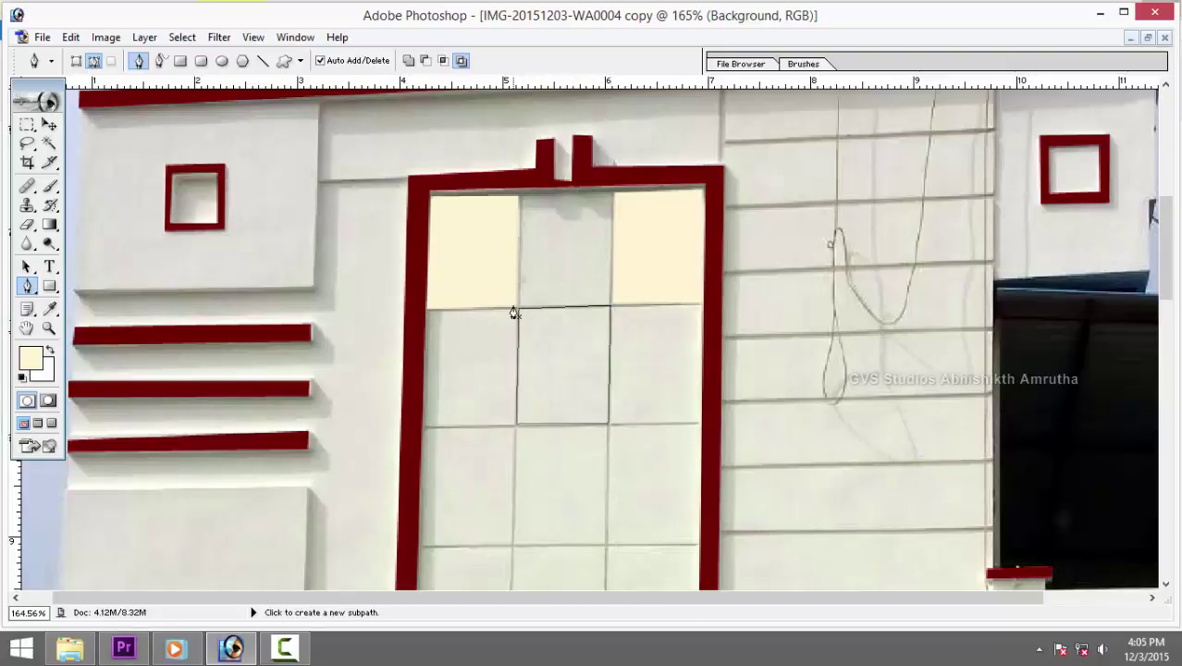
Fill the second-row centre tile with maroon sampled from the door frame, on a new layer.
key(ctrl+Return)
key(ctrl+shift+n)
key(Return)
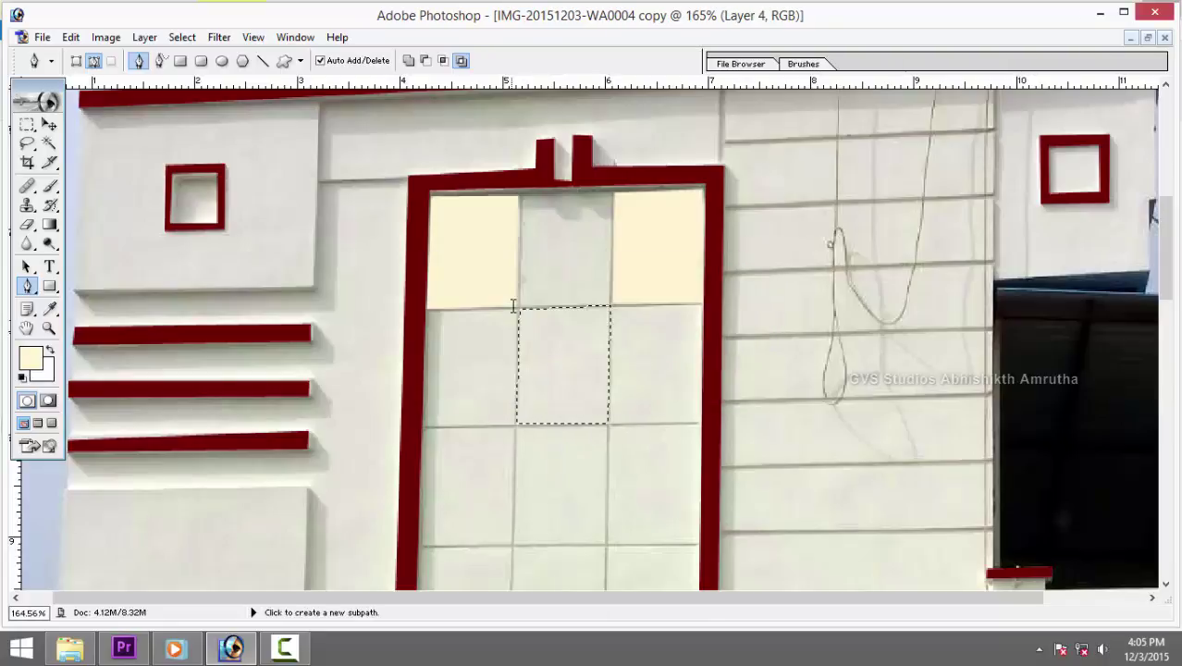
key(i)
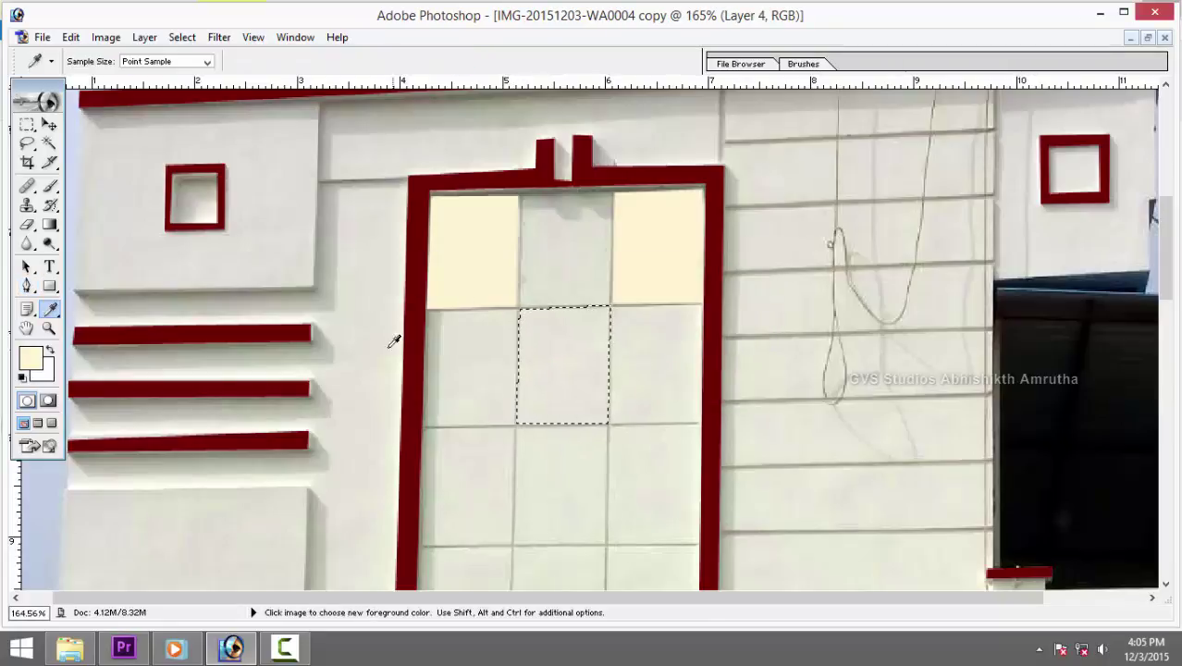
click(419, 345)
key(alt+BackSpace)
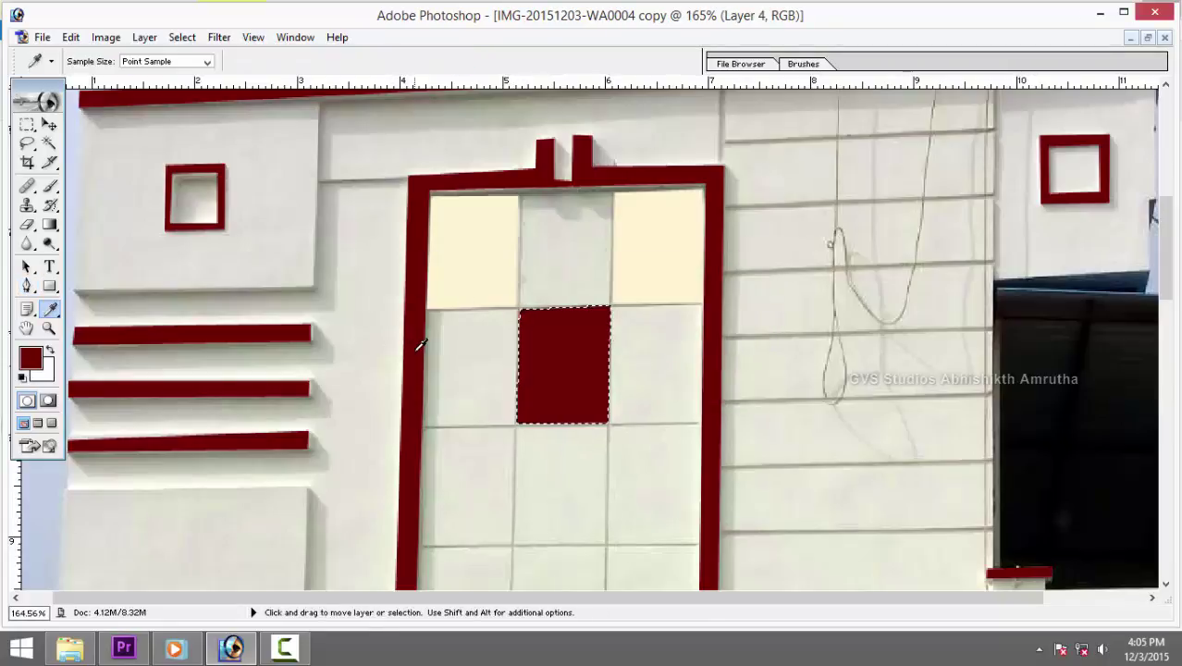
key(ctrl+d)
Copy the cream tiles down to the third row and the maroon tile to the fourth row.
drag(558, 485, 577, 342)
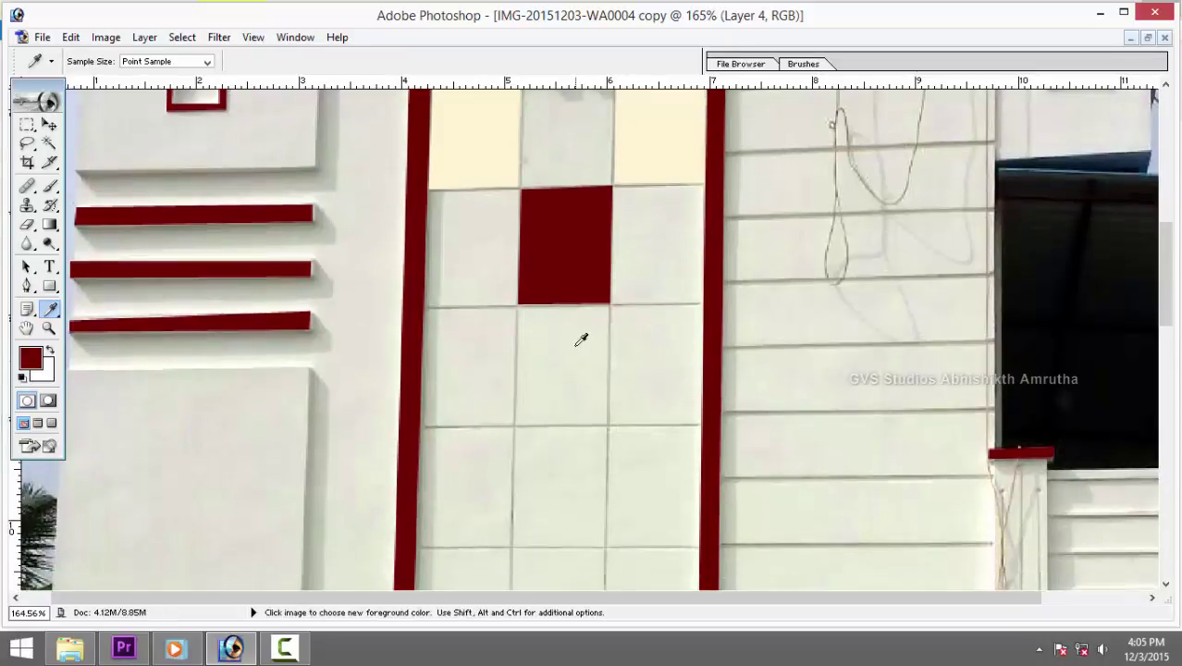
key(v)
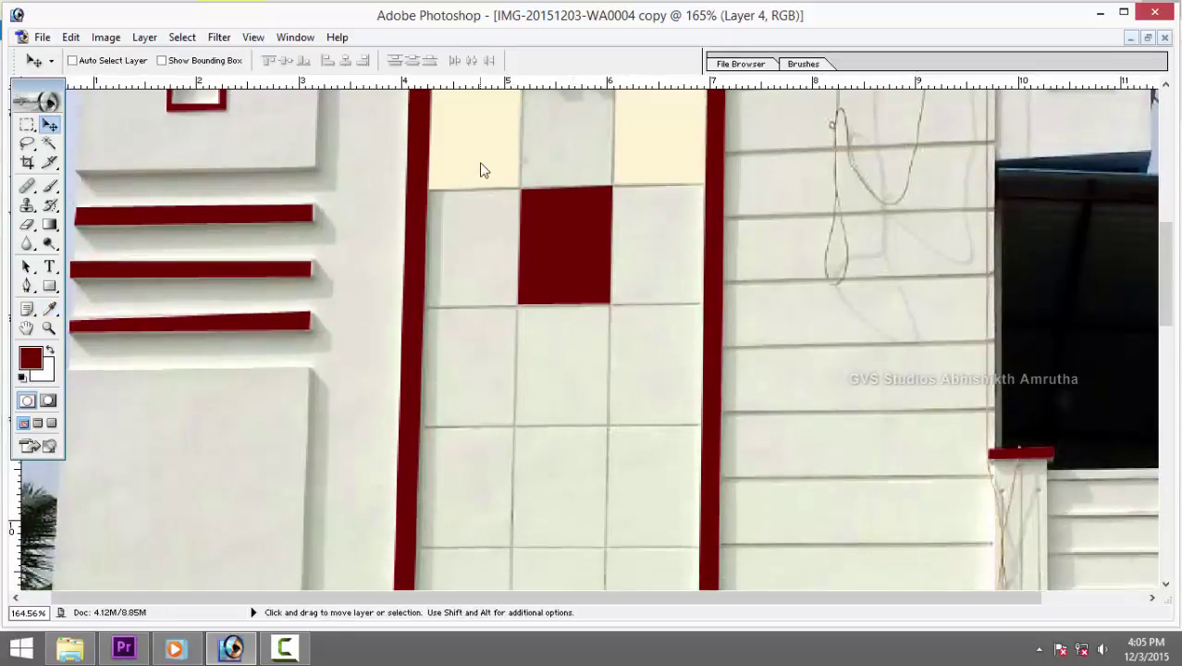
right_click(475, 174)
click(503, 174)
mouse_move(476, 174)
mouse_down()
mouse_move(459, 392)
mouse_move(465, 380)
mouse_up()
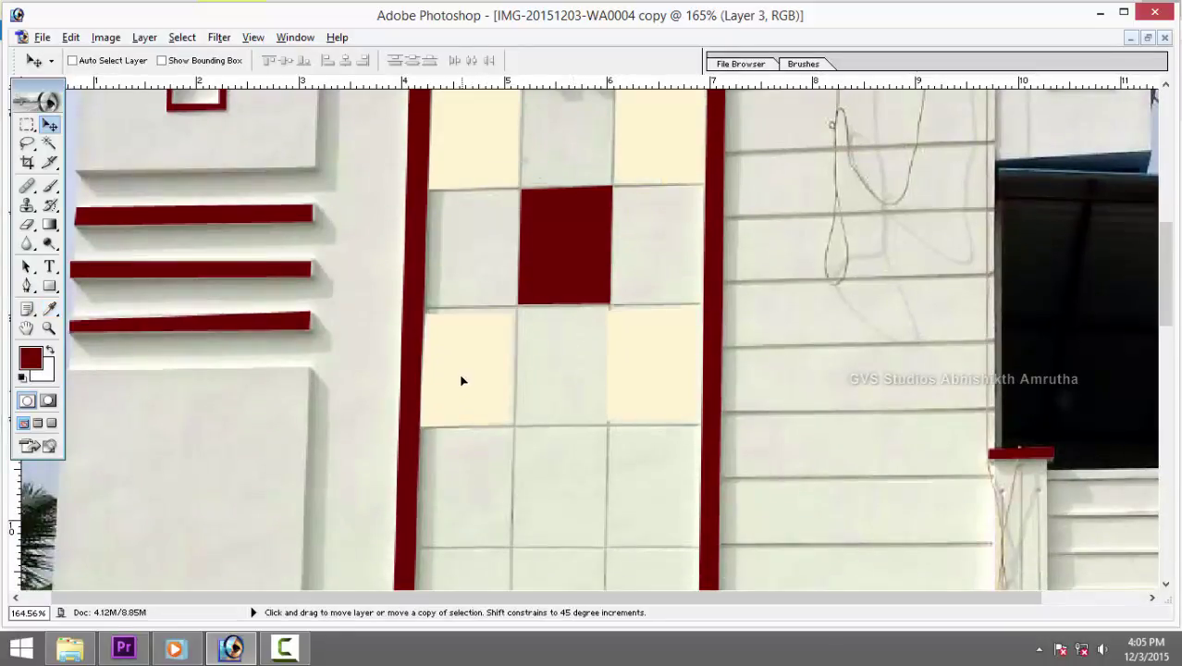
drag(553, 431, 562, 363)
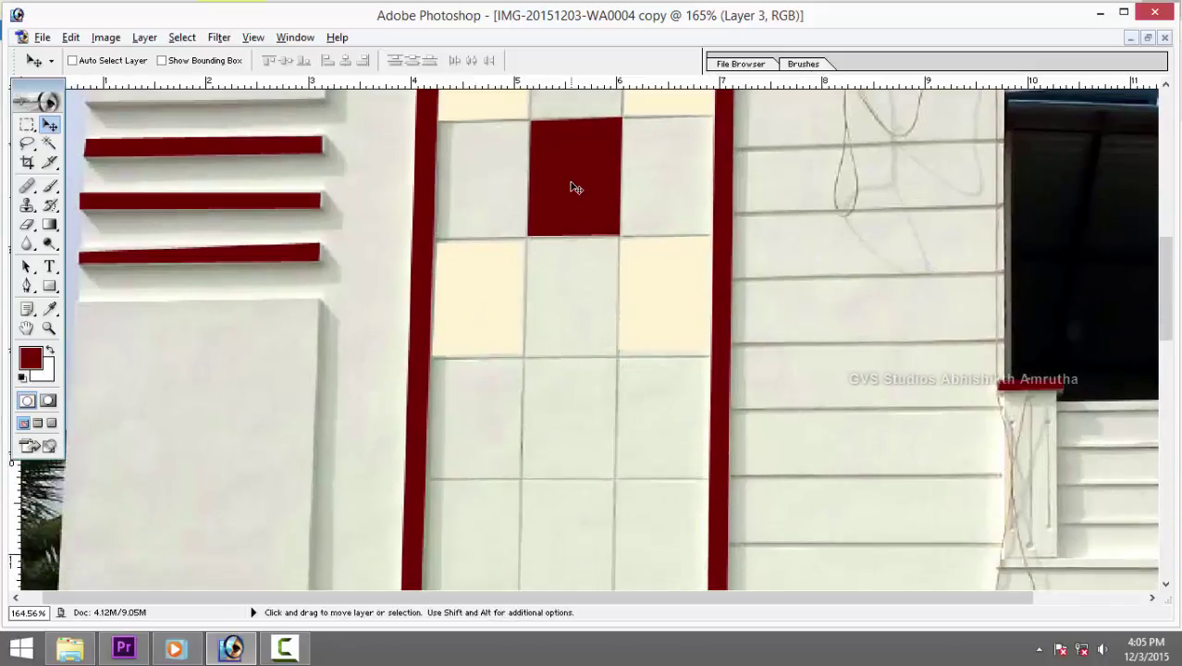
right_click(570, 187)
click(596, 192)
drag(578, 177, 571, 415)
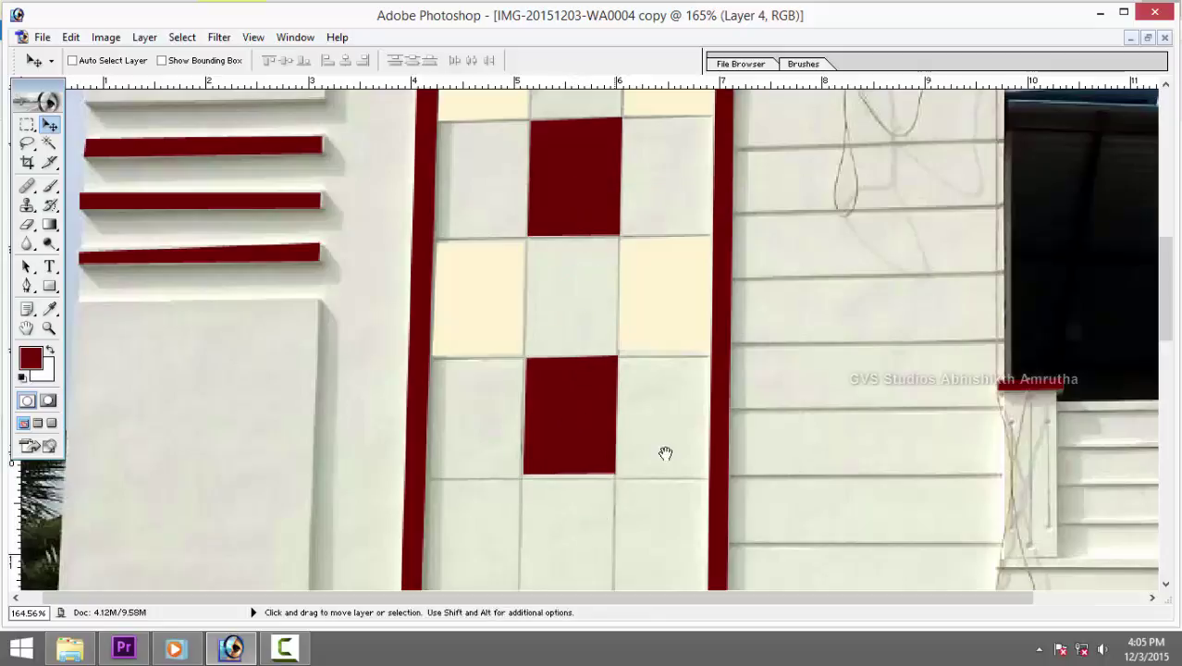
Stretch the cream tile copy slightly taller and delete the extra cream tile layer.
mouse_move(665, 452)
mouse_down()
mouse_move(663, 221)
mouse_move(644, 439)
mouse_move(671, 434)
mouse_up()
right_click(662, 192)
click(681, 204)
key(ctrl+t)
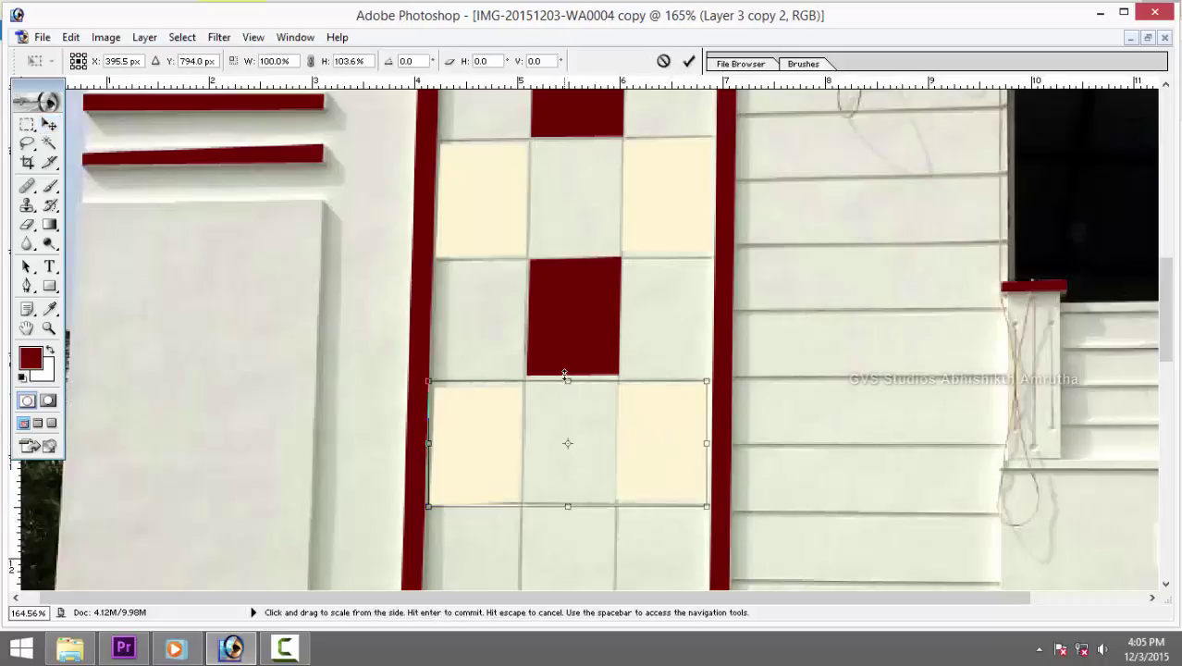
drag(567, 380, 566, 379)
key(Return)
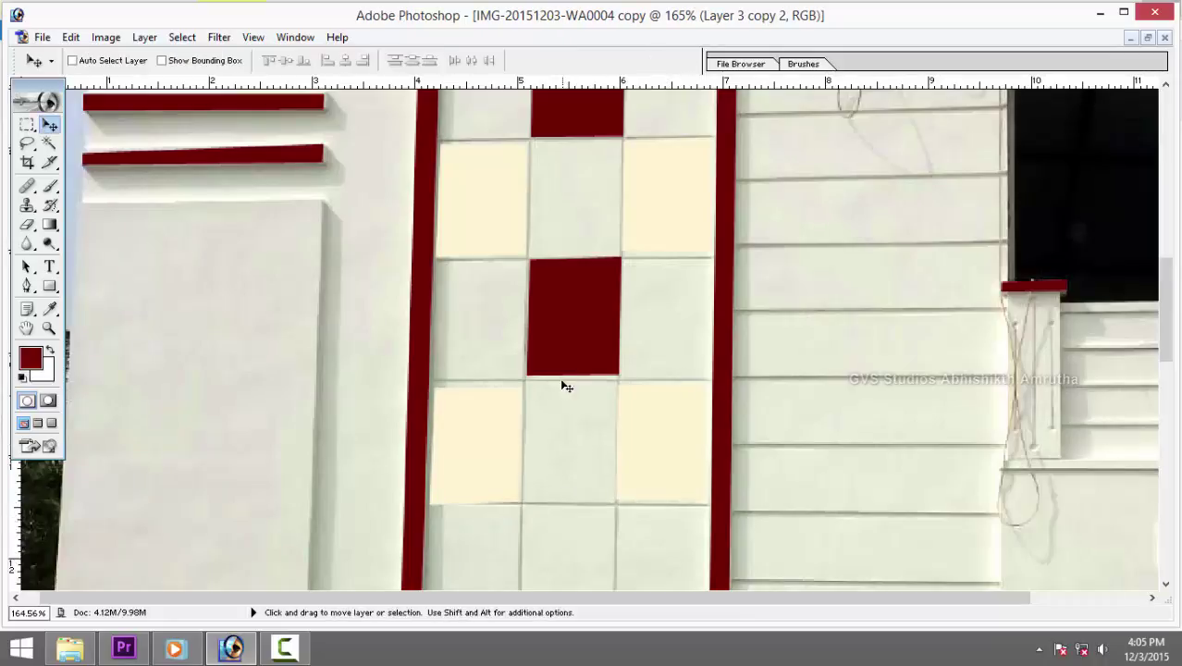
scroll(565, 382, down, 3)
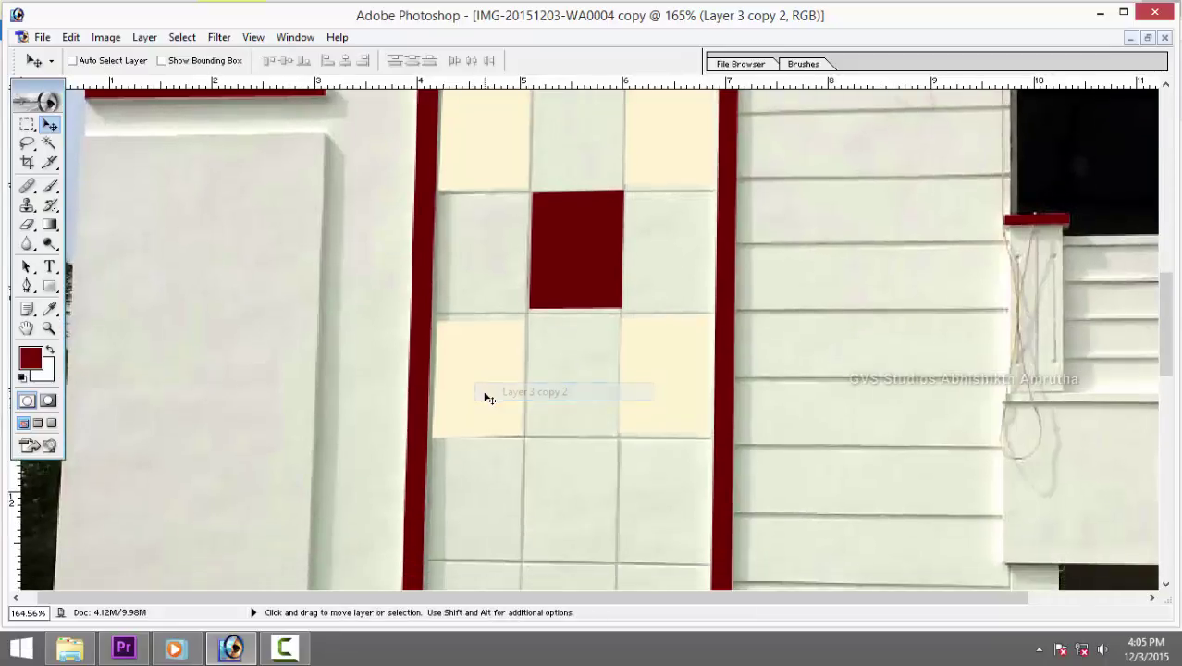
key(alt+l)
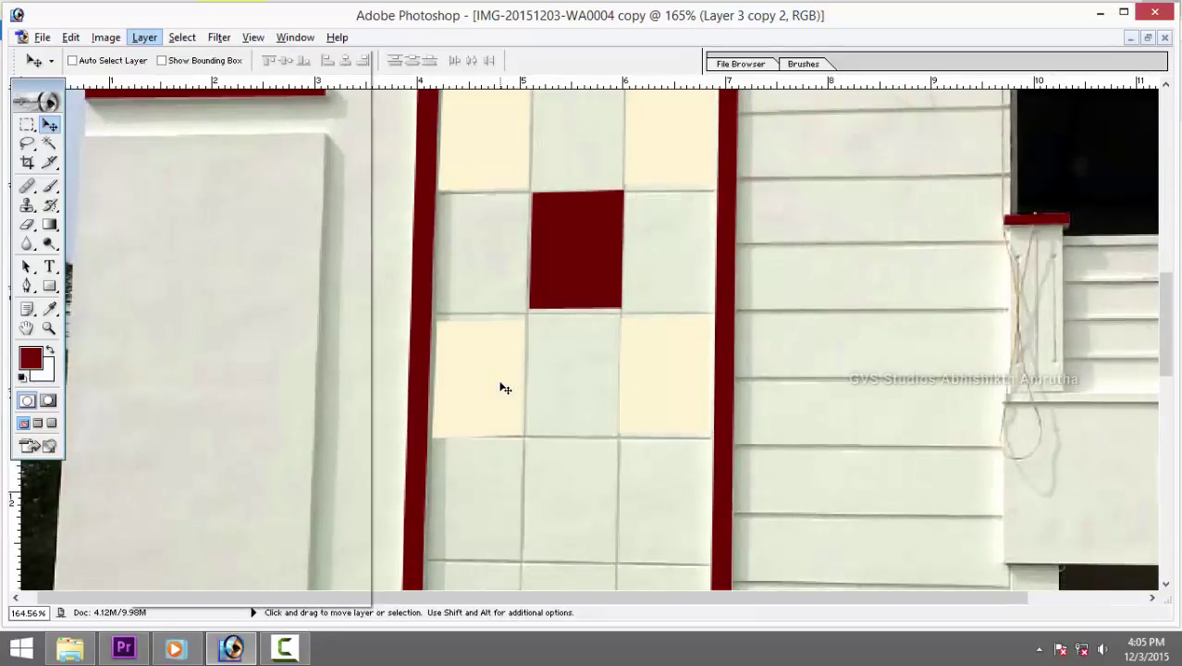
key(d)
key(Return)
key(Return)
key(p)
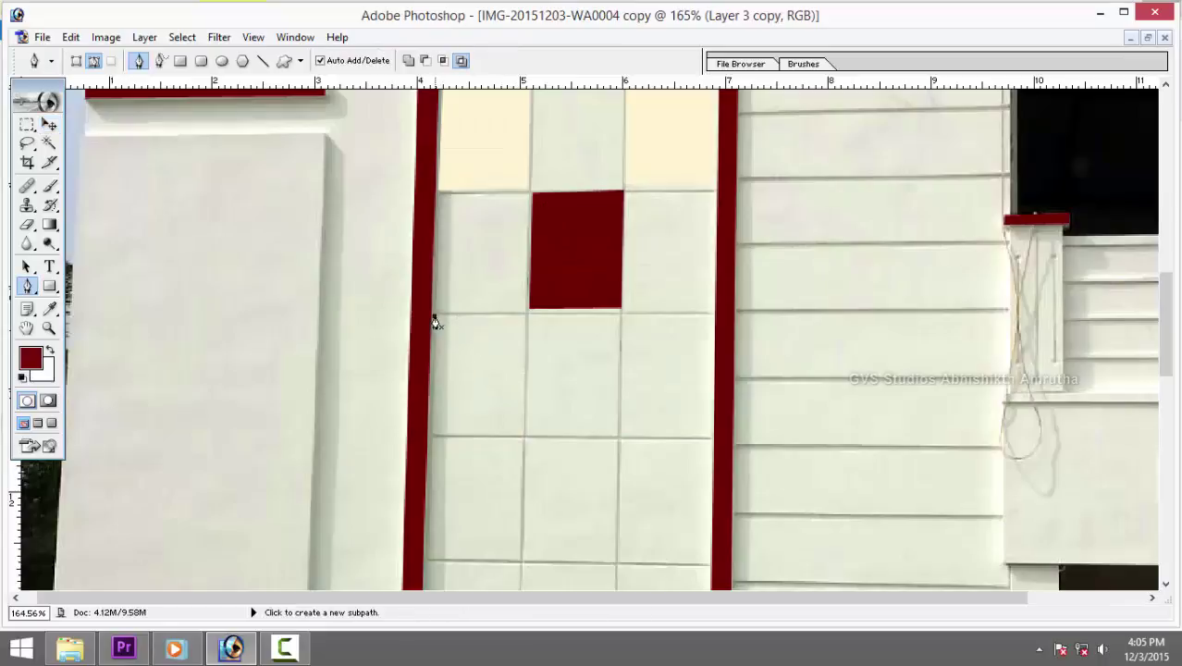
Trace a closed pen path around the third-row left tile below the maroon tile.
click(434, 316)
click(524, 316)
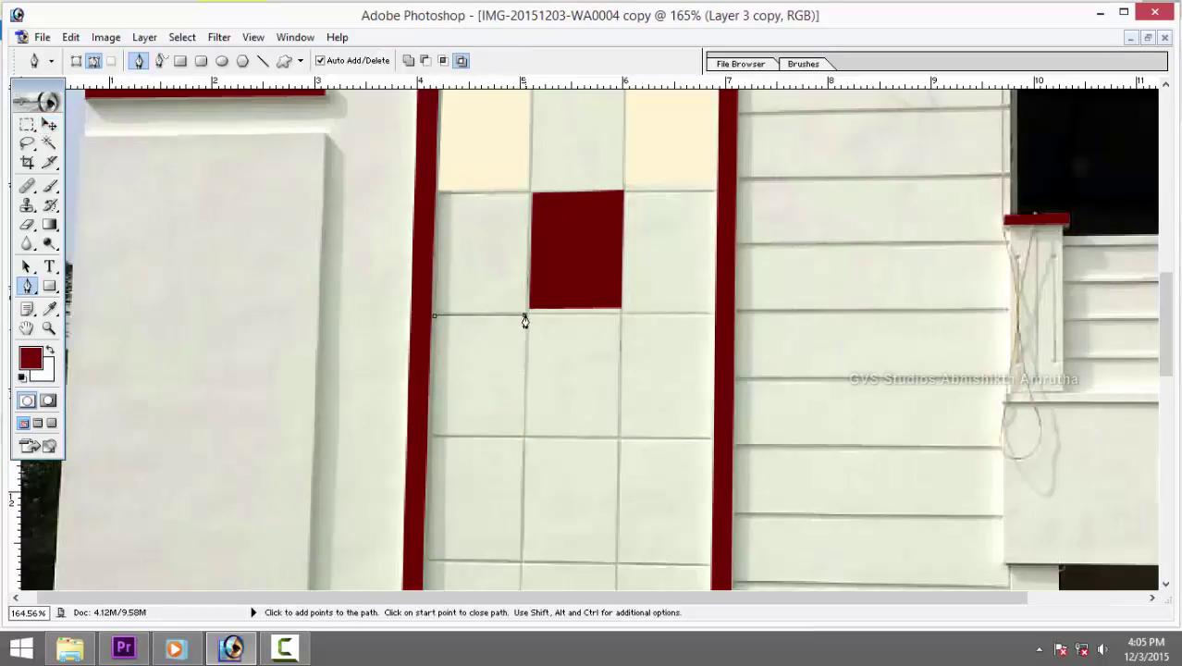
click(523, 436)
click(431, 437)
click(433, 317)
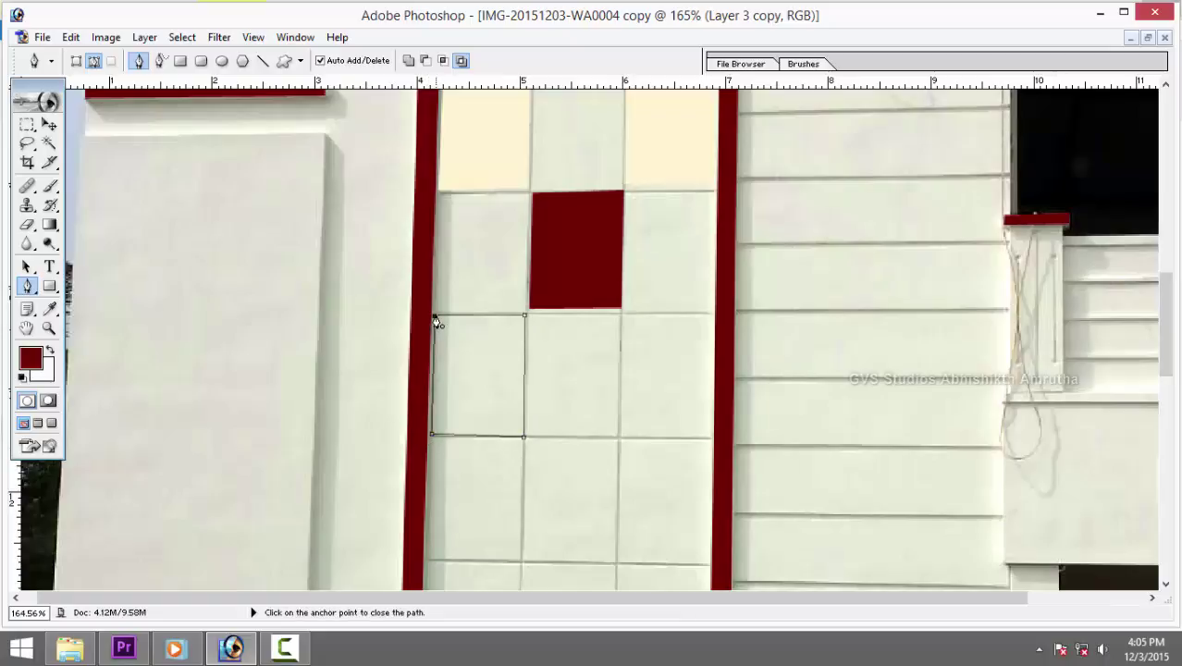
Fill that tile cream on a new layer, sampling the colour from the top tile.
key(ctrl+Return)
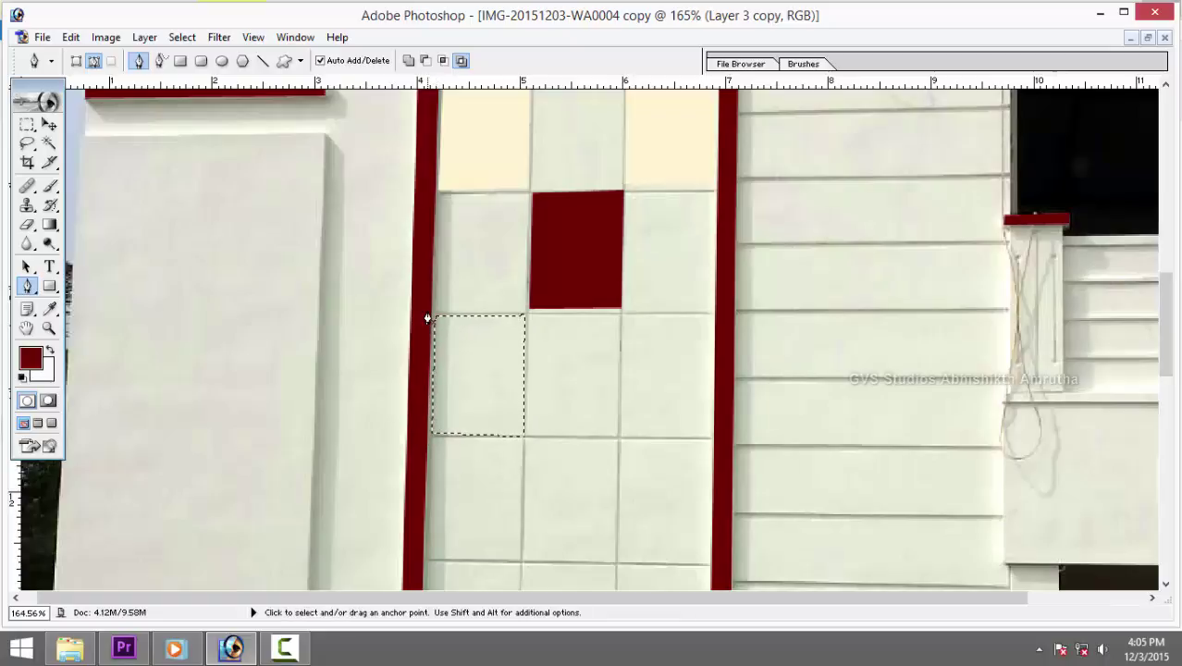
key(ctrl+shift+n)
key(Return)
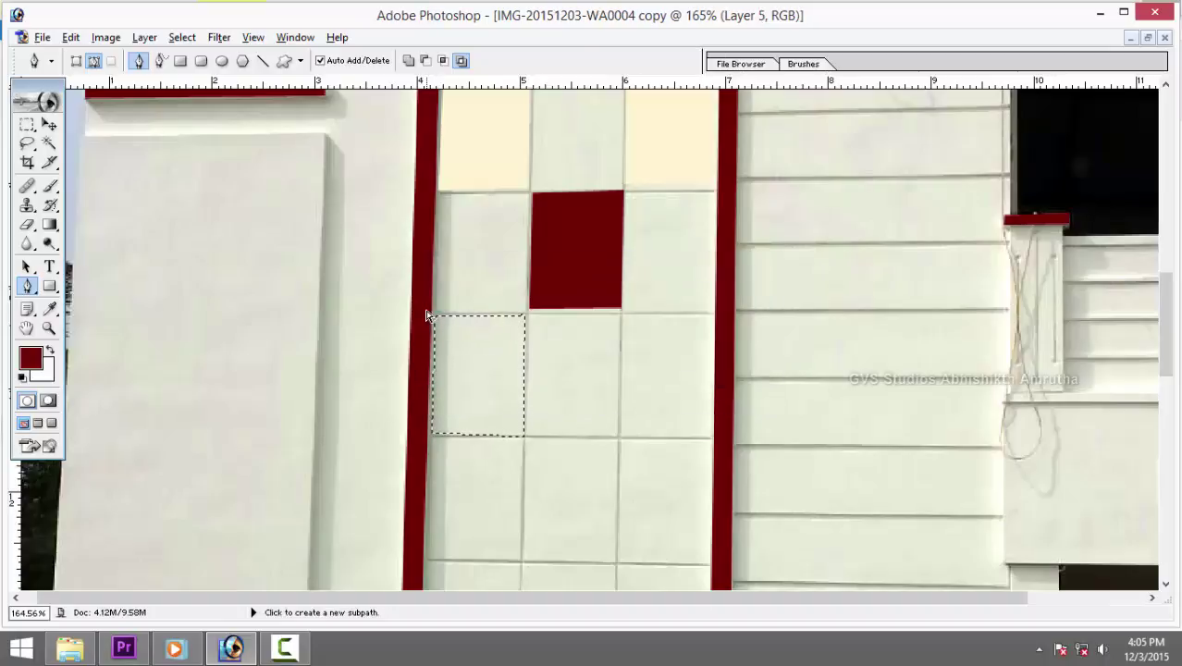
key(alt+i)
click(473, 128)
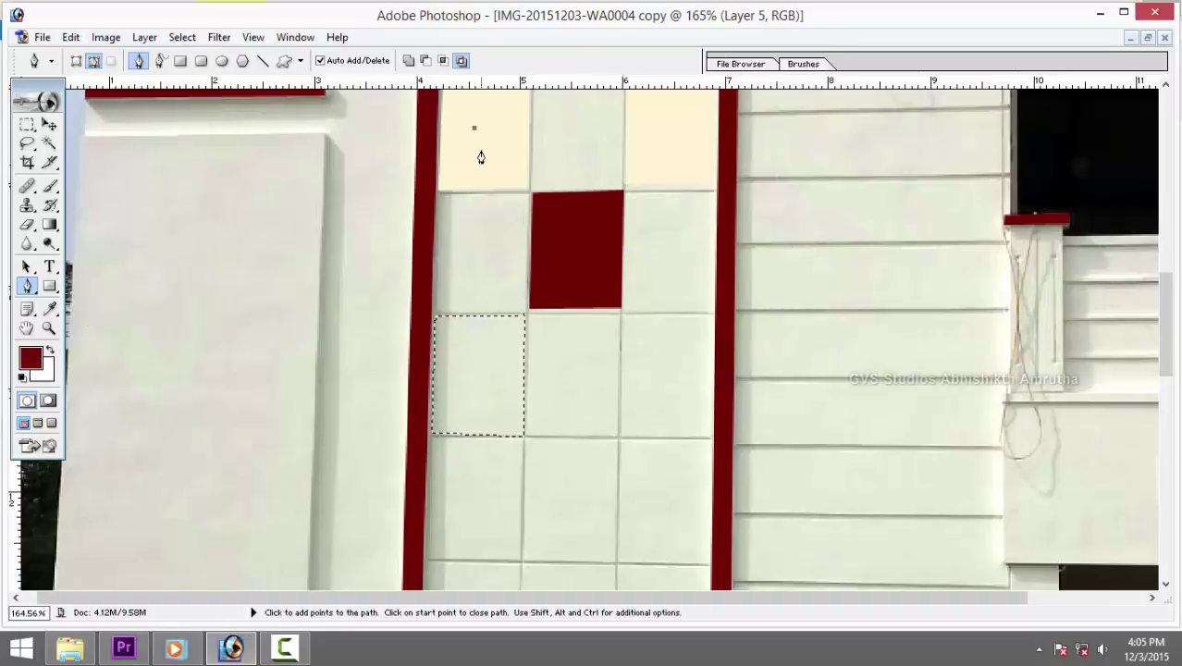
key(ctrl+z)
key(i)
click(493, 139)
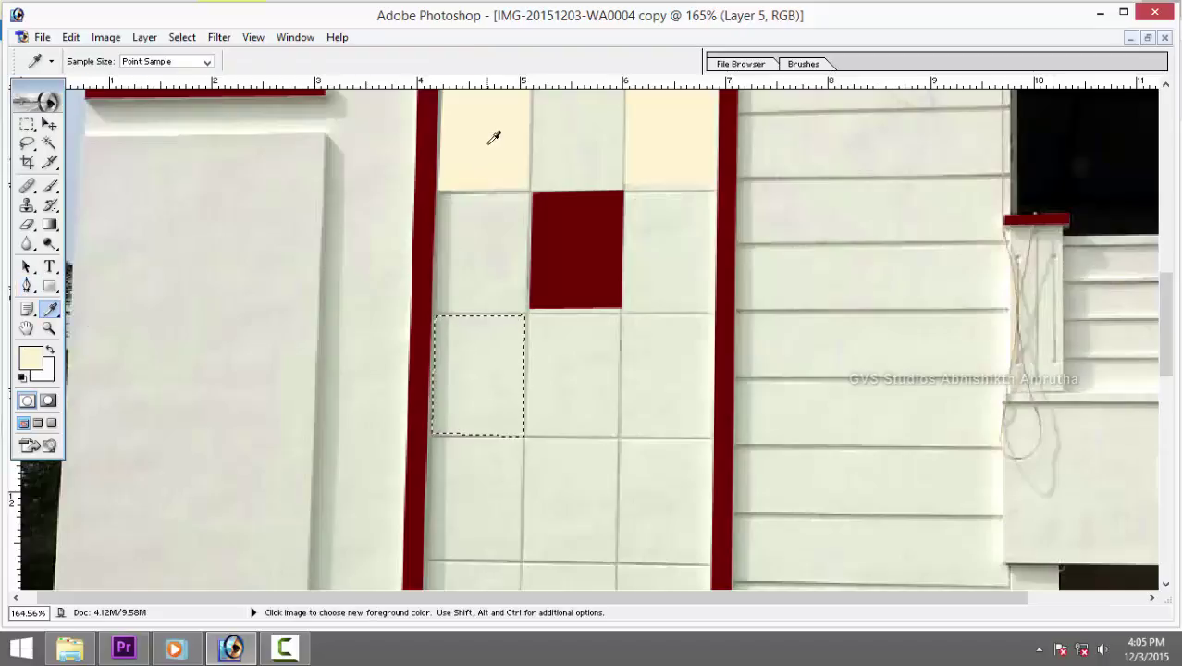
key(alt+BackSpace)
key(v)
key(ctrl+d)
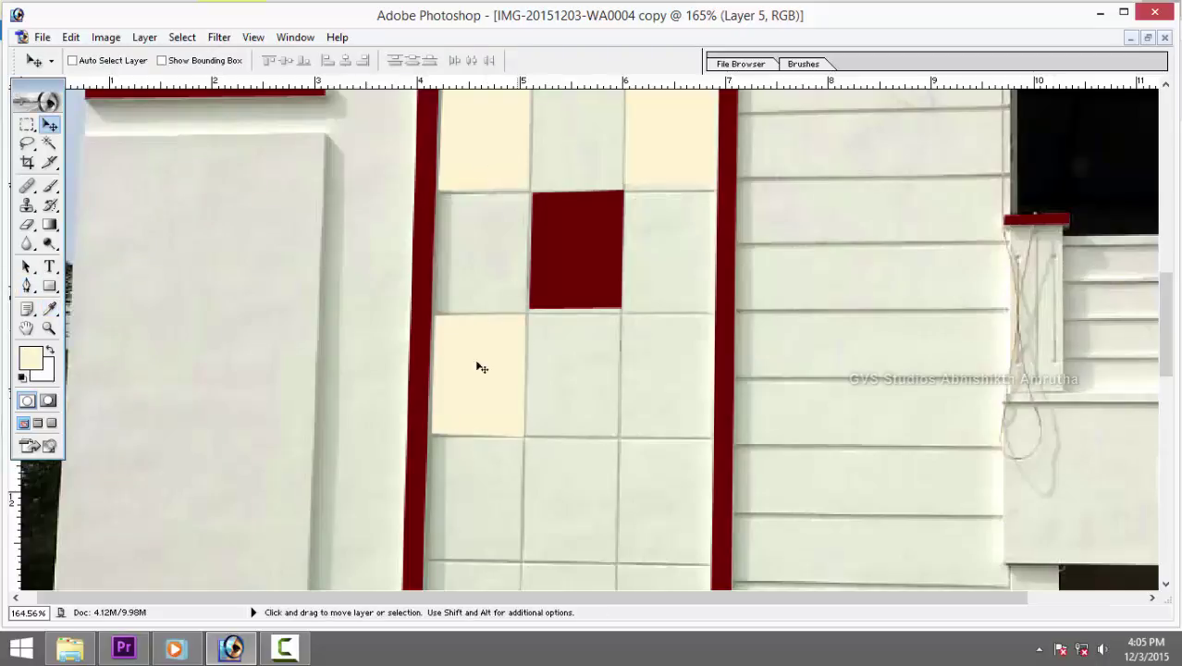
Copy the cream tile into the cell to its right and the maroon tile down the middle column.
right_click(481, 367)
click(504, 397)
drag(474, 402, 661, 405)
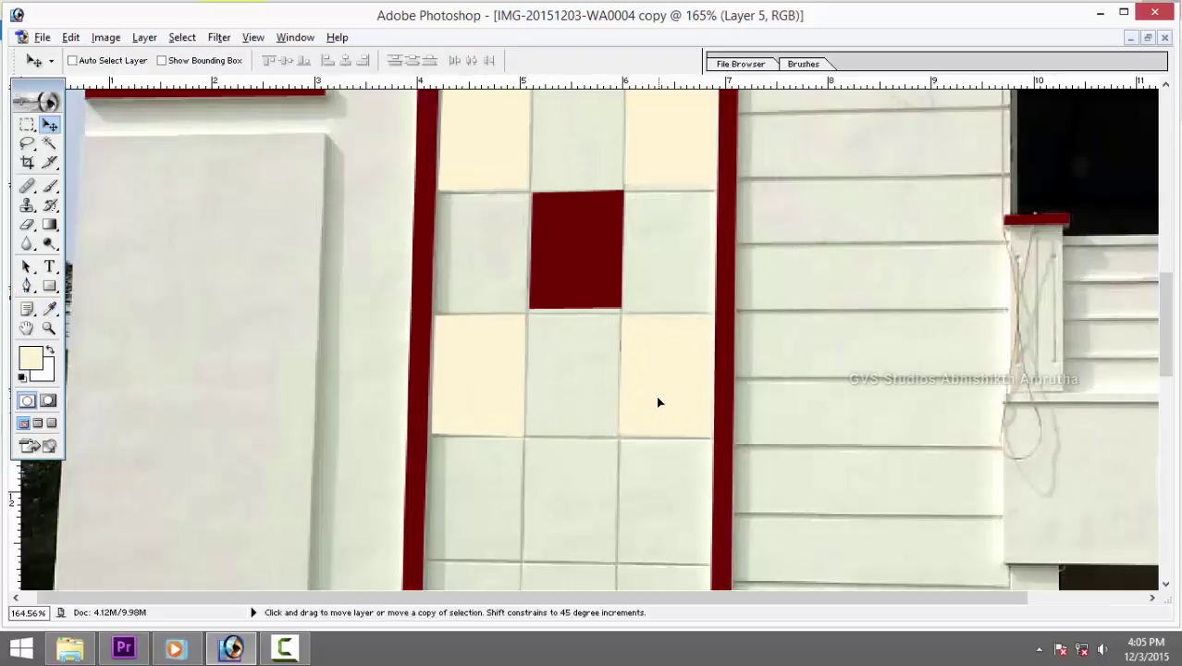
right_click(585, 277)
click(611, 282)
mouse_move(583, 287)
mouse_down()
mouse_move(569, 524)
mouse_move(635, 317)
mouse_move(572, 547)
mouse_move(579, 421)
mouse_move(578, 449)
mouse_up()
right_click(574, 421)
click(611, 433)
Stretch the lower maroon tile's top edge upward so it is taller.
key(ctrl+t)
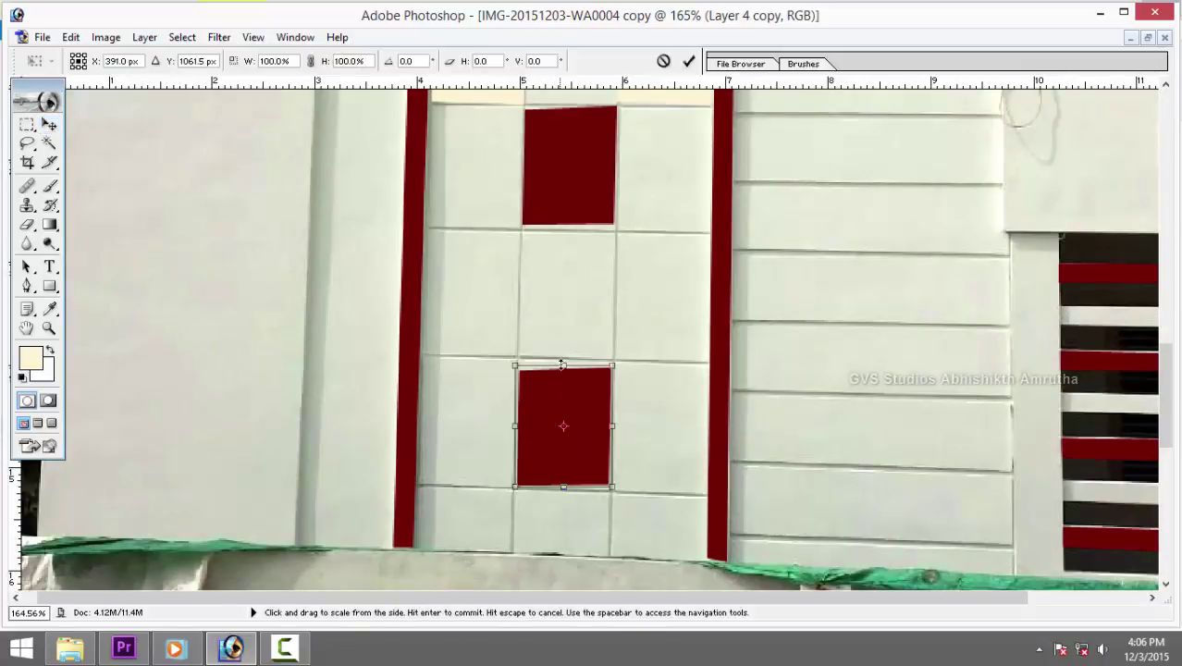
drag(563, 368, 563, 356)
key(Return)
scroll(569, 277, up, 2)
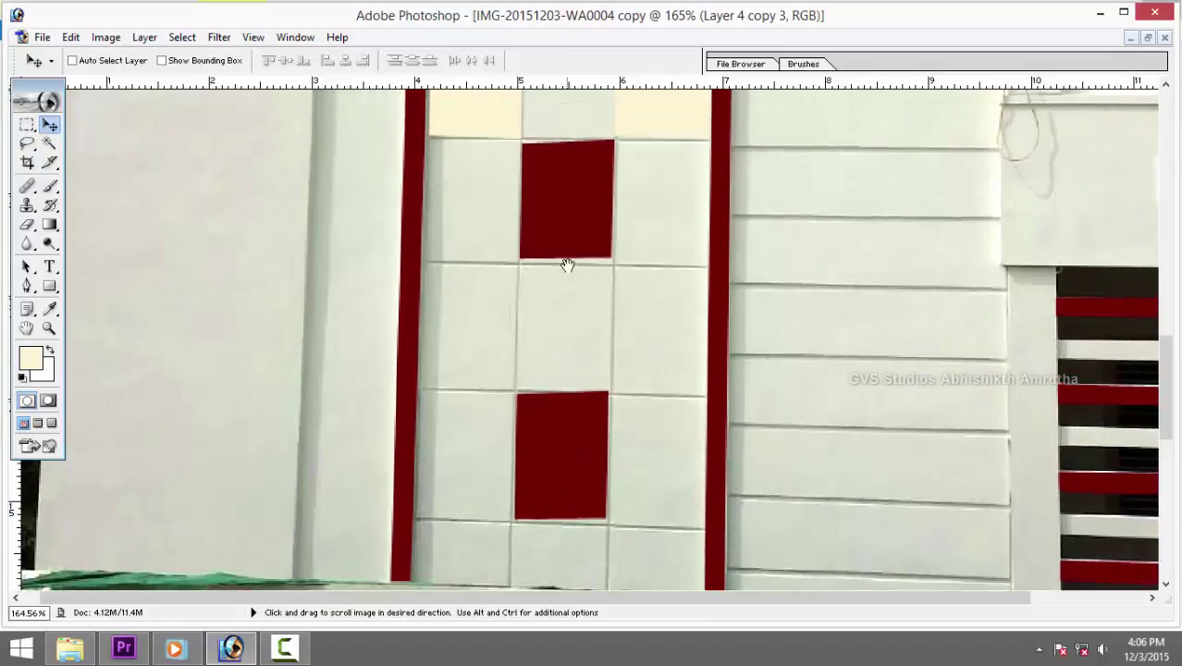
right_click(569, 239)
click(585, 248)
Copy the cream tile pairs down the remaining rows to the bottom of the door panel.
right_click(474, 121)
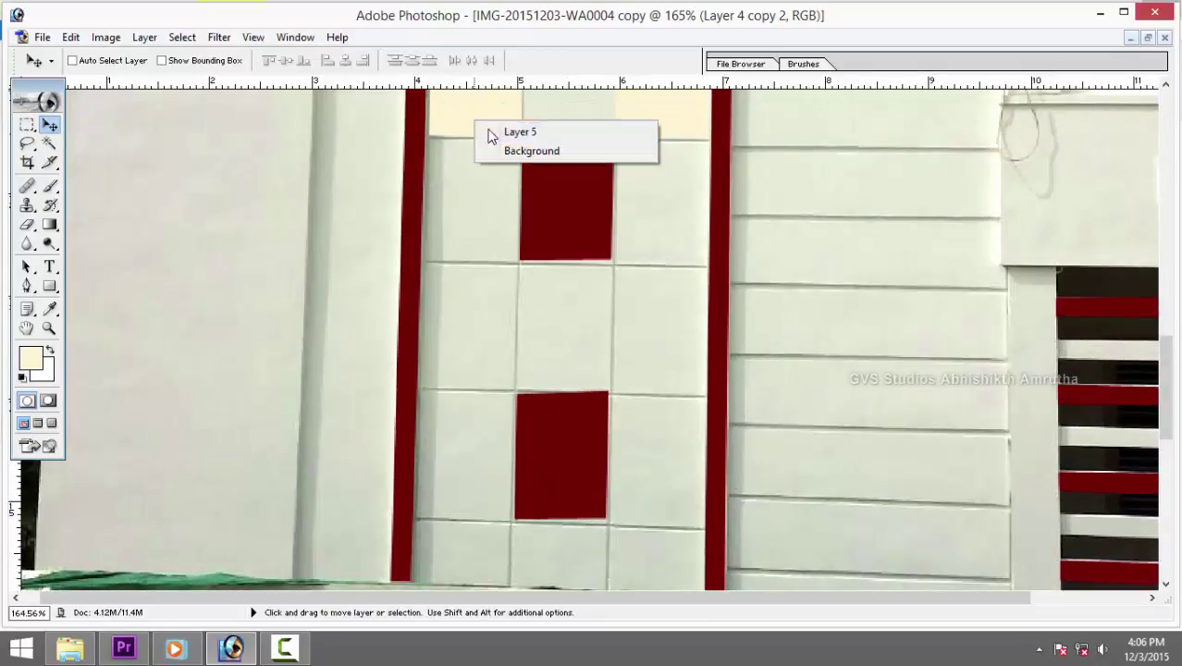
click(507, 129)
mouse_move(481, 118)
mouse_down()
mouse_move(478, 357)
mouse_move(670, 367)
mouse_up()
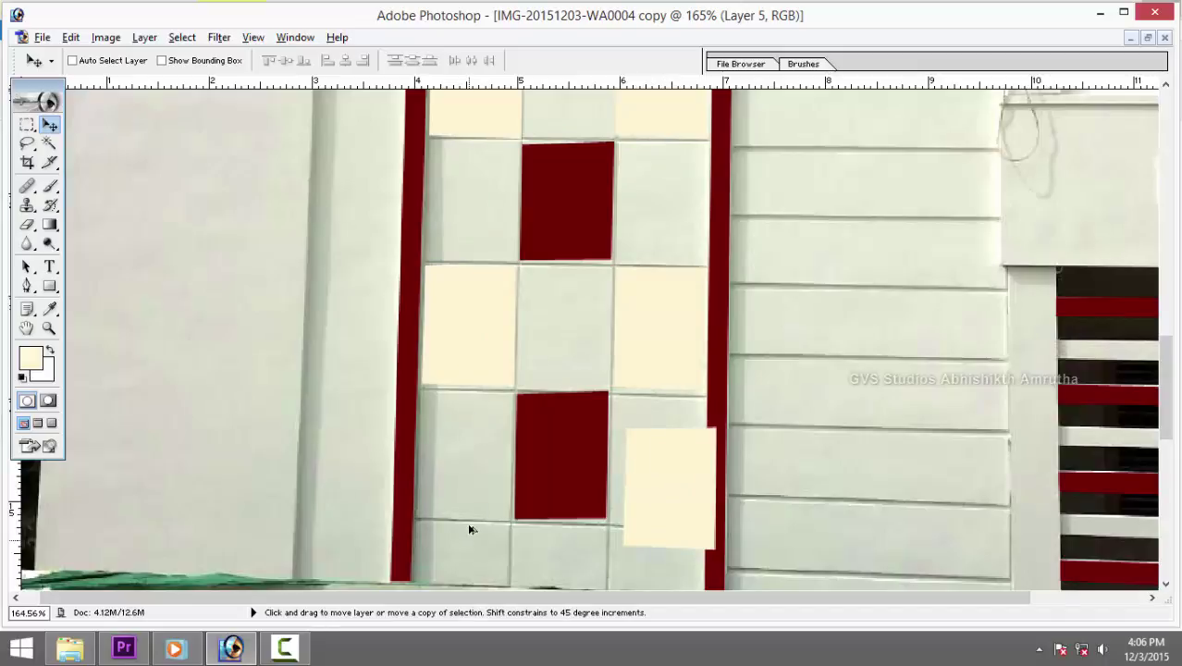
mouse_move(479, 379)
mouse_down()
mouse_move(485, 541)
mouse_move(466, 566)
mouse_move(659, 573)
mouse_up()
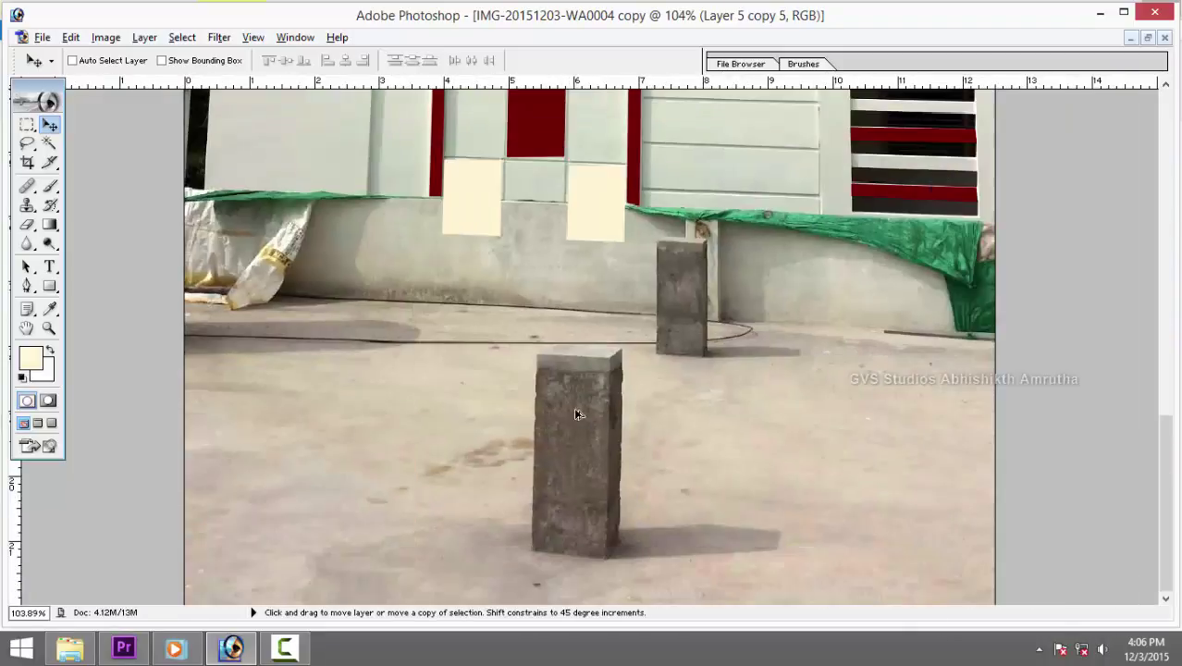
scroll(576, 414, down, 2)
scroll(574, 409, down, 1)
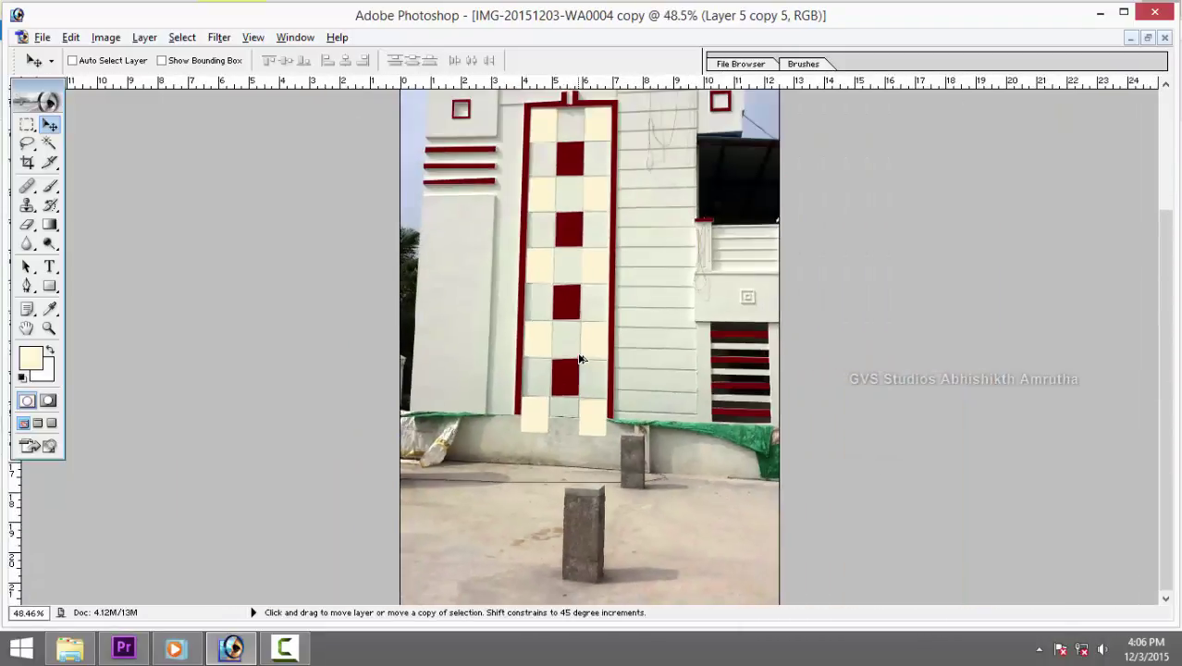
scroll(574, 407, down, 1)
scroll(572, 403, up, 2)
scroll(572, 403, up, 1)
drag(596, 474, 560, 259)
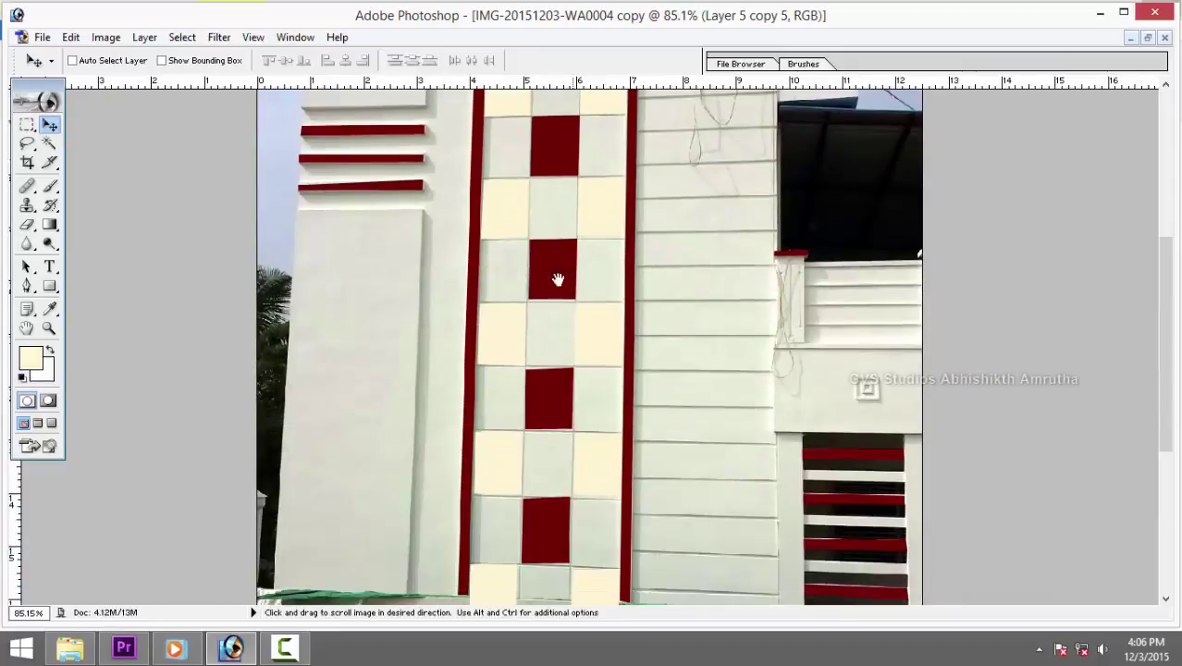
scroll(634, 489, up, 1)
drag(634, 489, 616, 233)
scroll(579, 164, down, 4)
Select the area below the wall's base with a closed pen path around the tile overhang.
scroll(428, 351, down, 3)
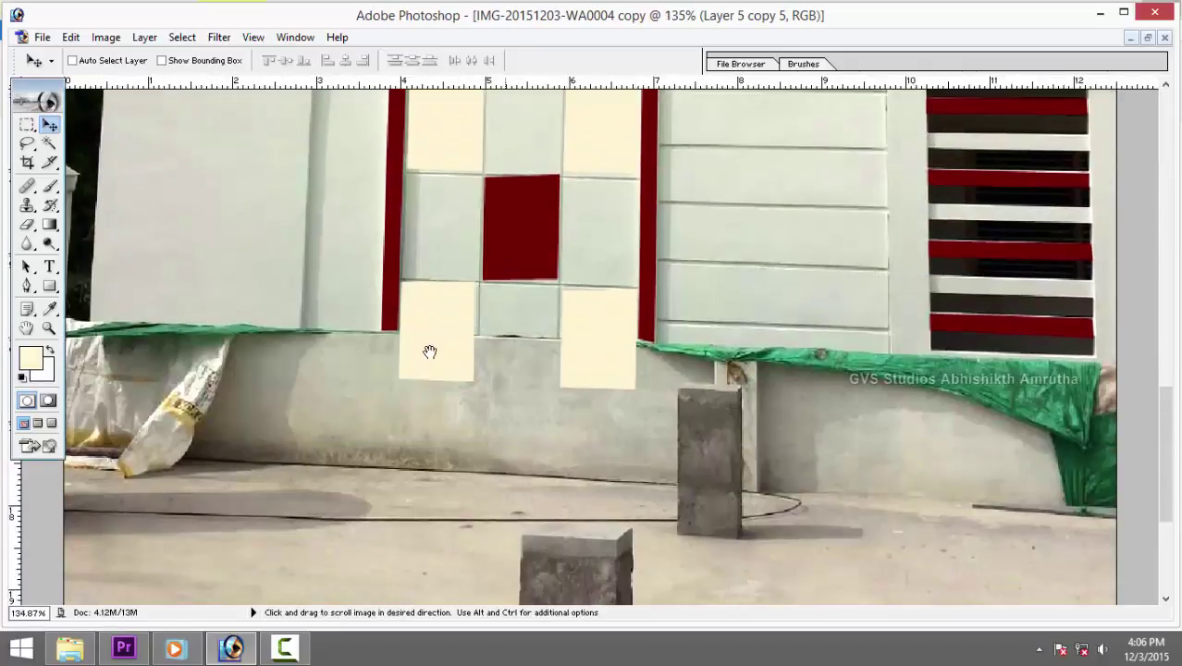
right_click(439, 367)
click(443, 370)
key(p)
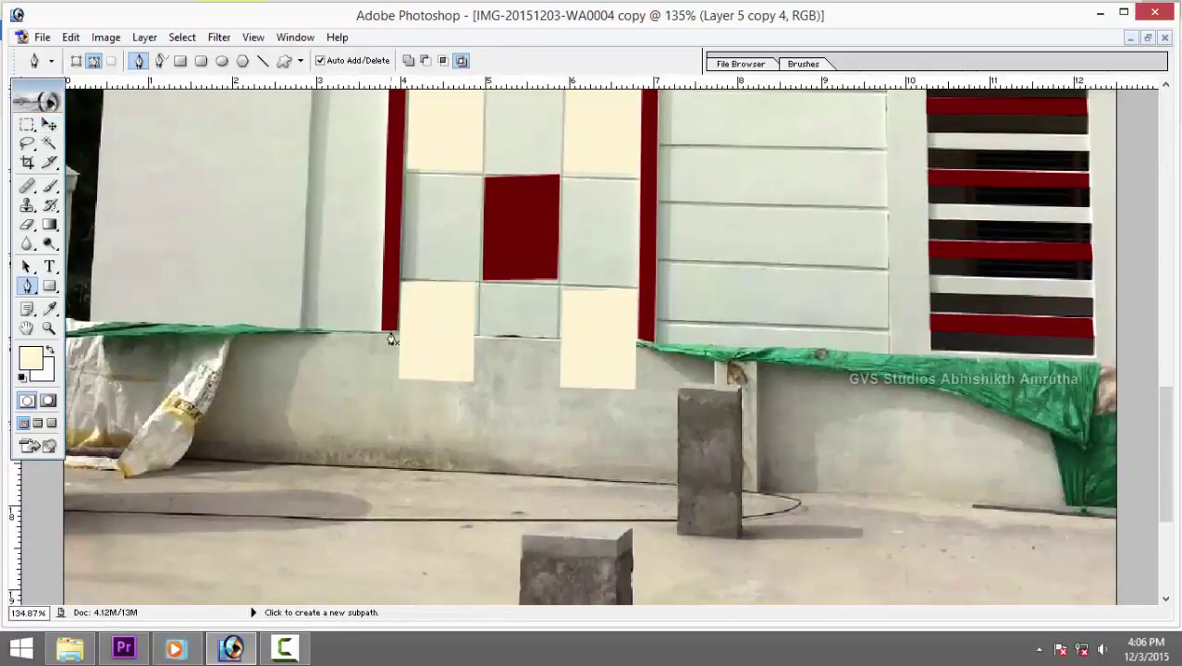
click(385, 334)
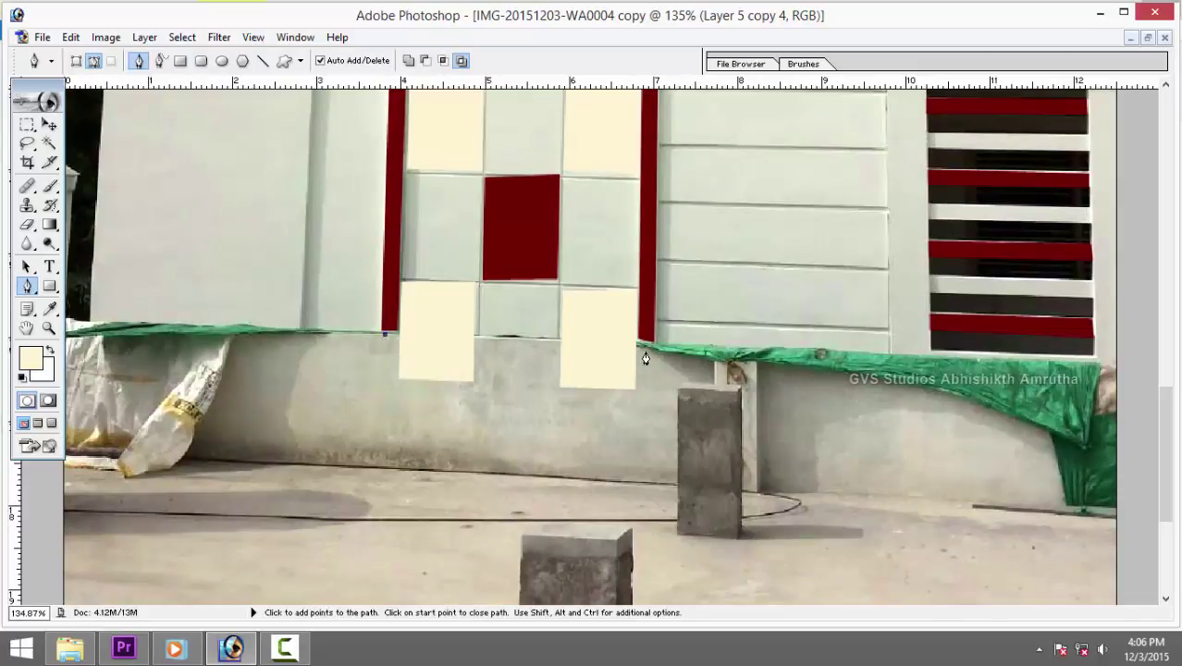
drag(433, 436, 366, 407)
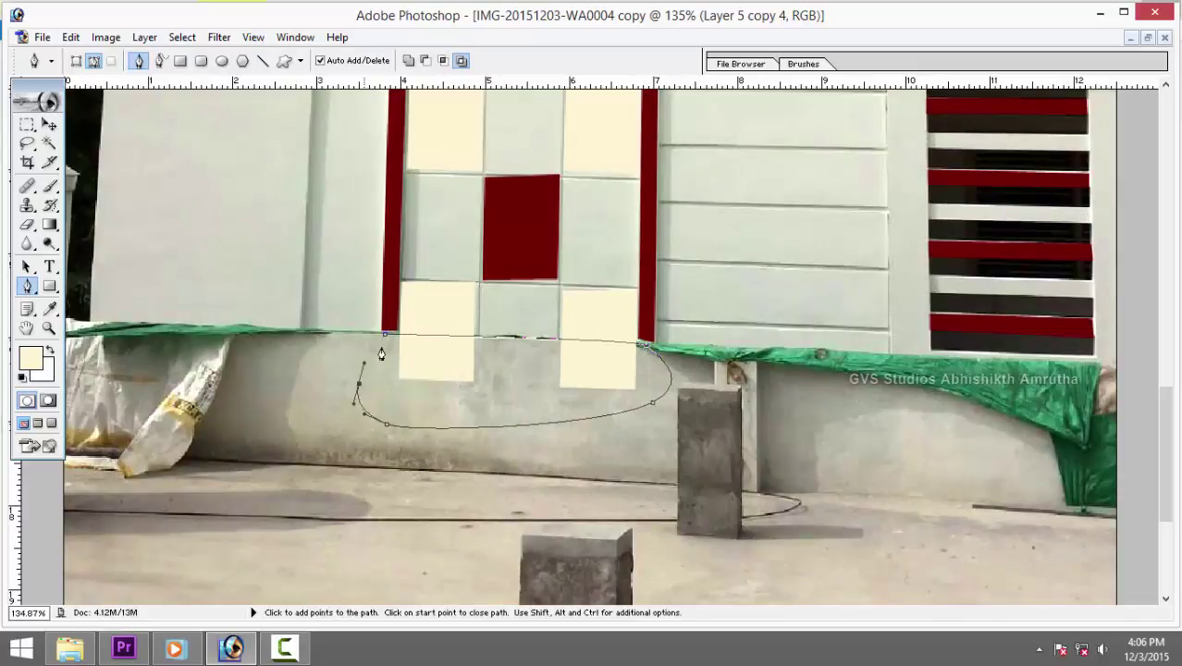
click(385, 334)
key(ctrl+Return)
Delete the overhang from both bottom cream tile layers and deselect.
key(Delete)
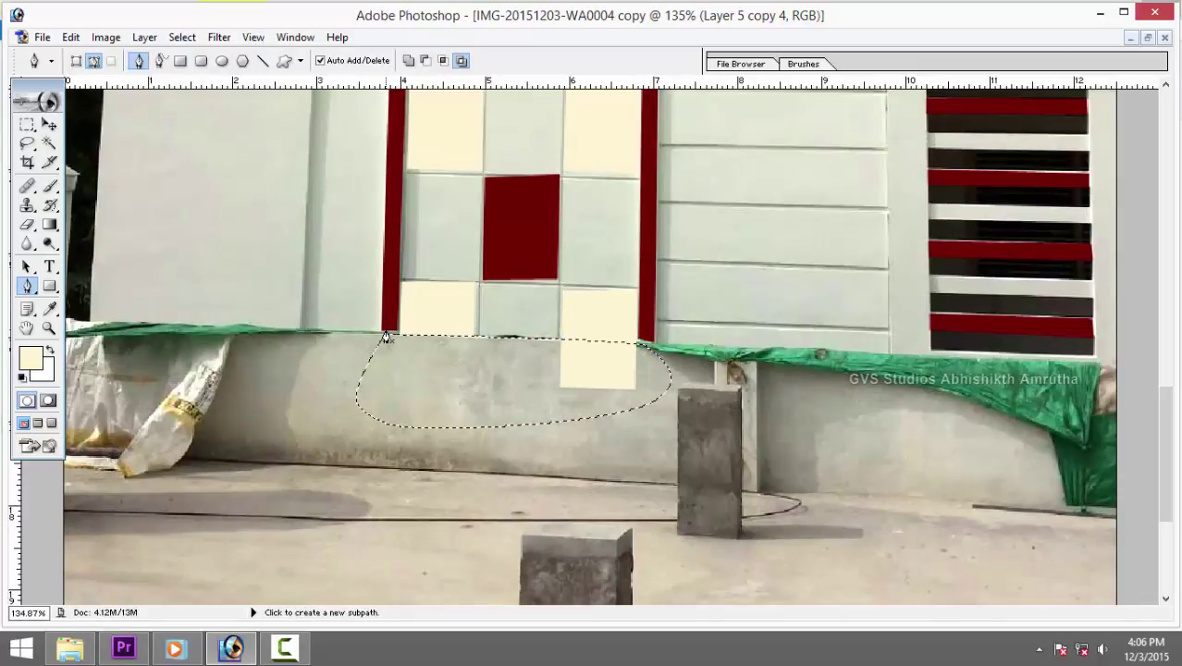
key(v)
right_click(618, 393)
click(618, 393)
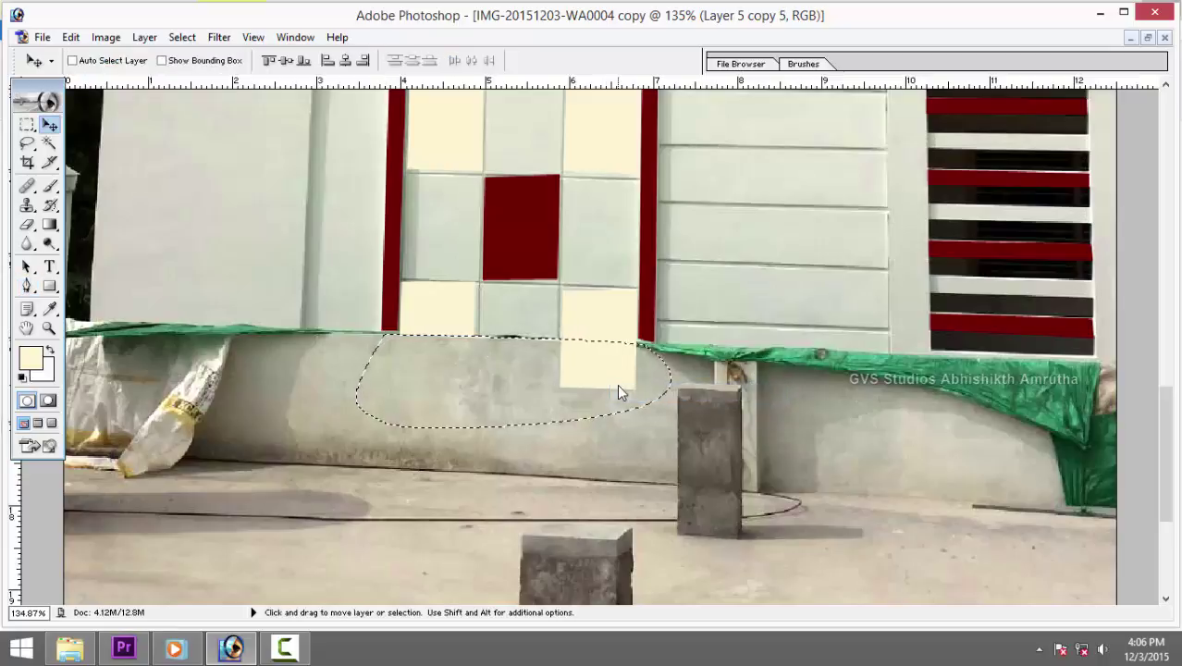
key(Delete)
key(ctrl+d)
scroll(583, 373, down, 3)
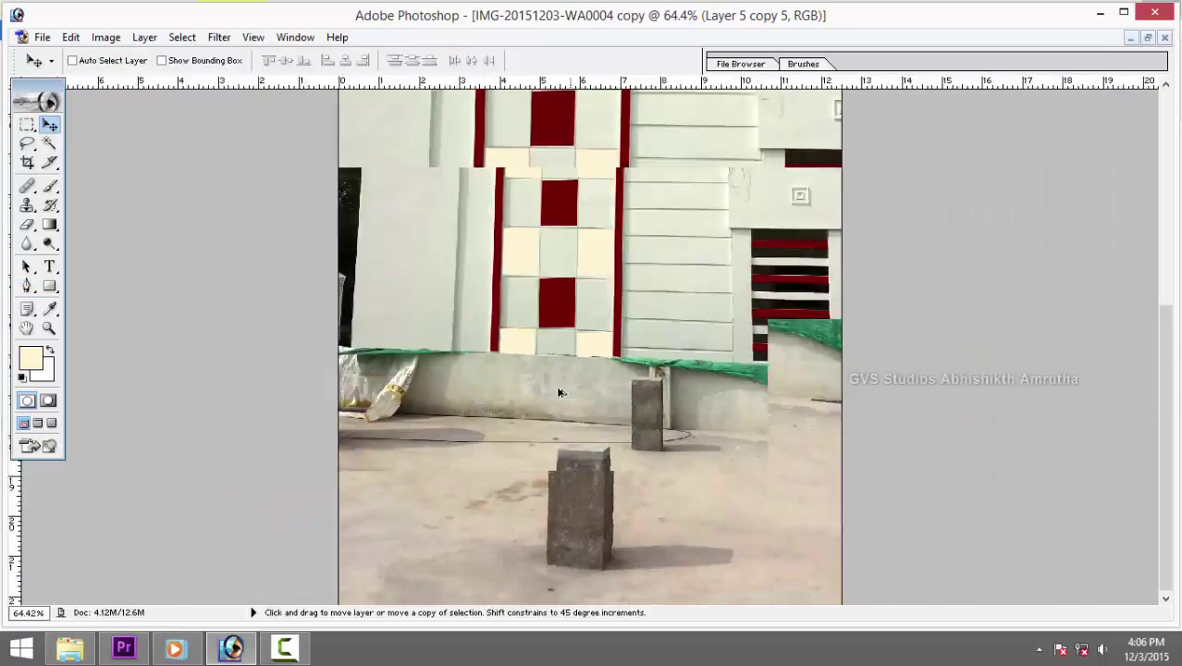
scroll(560, 388, down, 2)
scroll(569, 396, down, 1)
Bring the right-hand wall under the maroon parapet into view and pick the Background layer.
scroll(568, 395, up, 1)
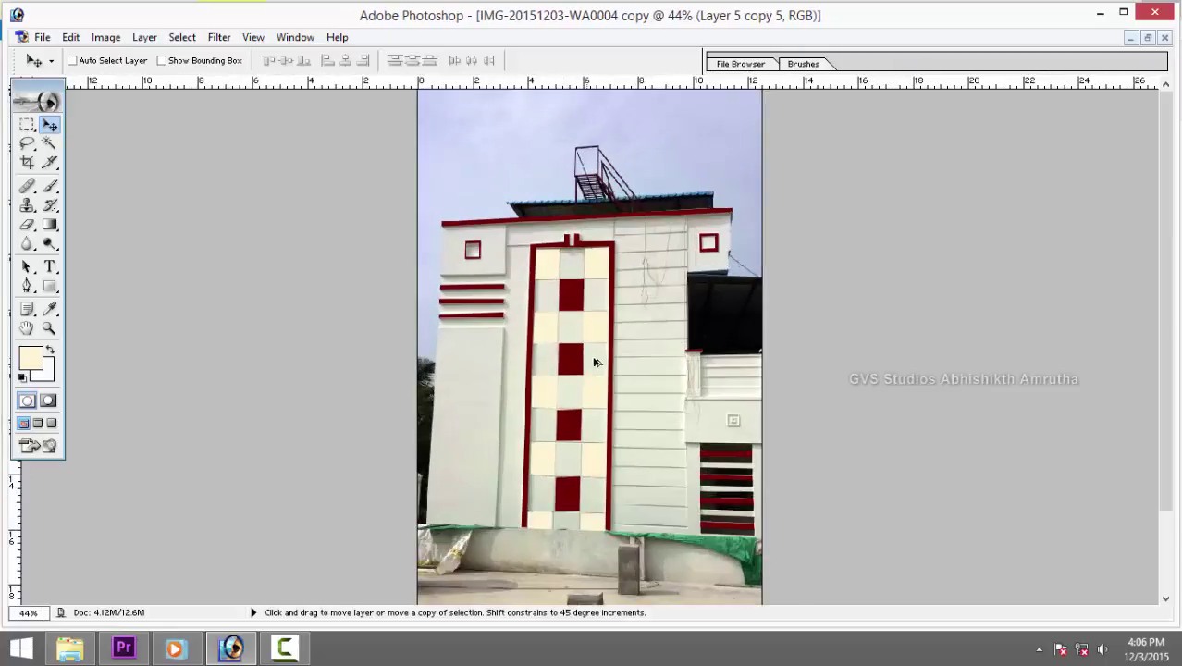
scroll(528, 362, up, 2)
scroll(616, 375, up, 1)
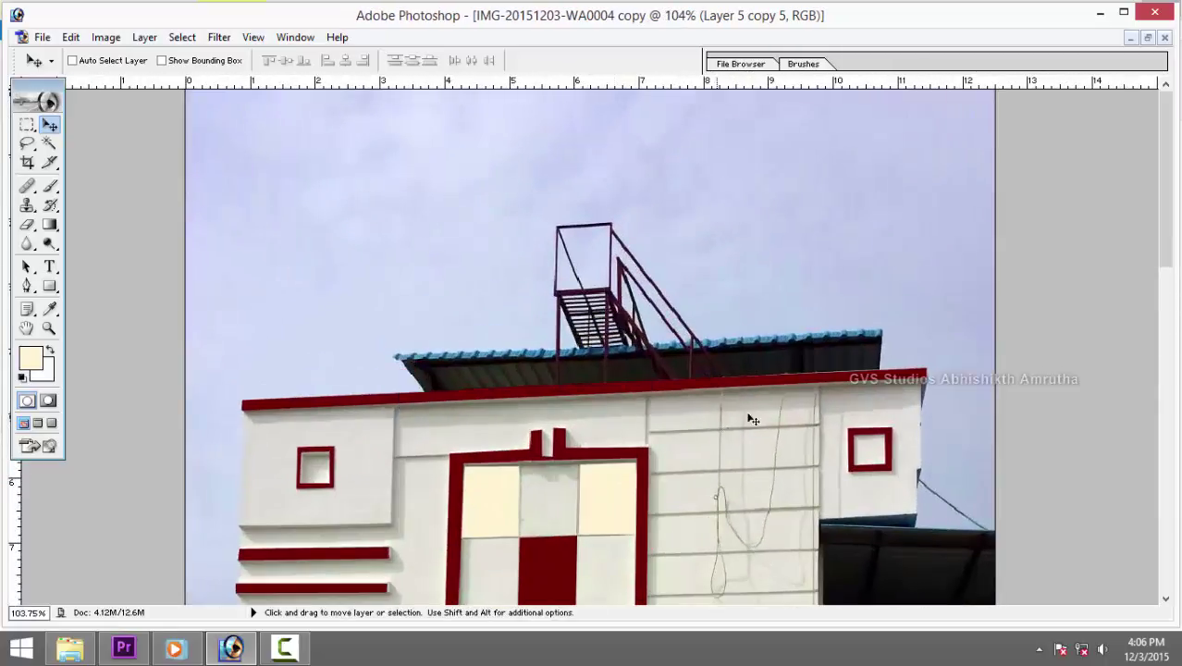
drag(750, 414, 749, 313)
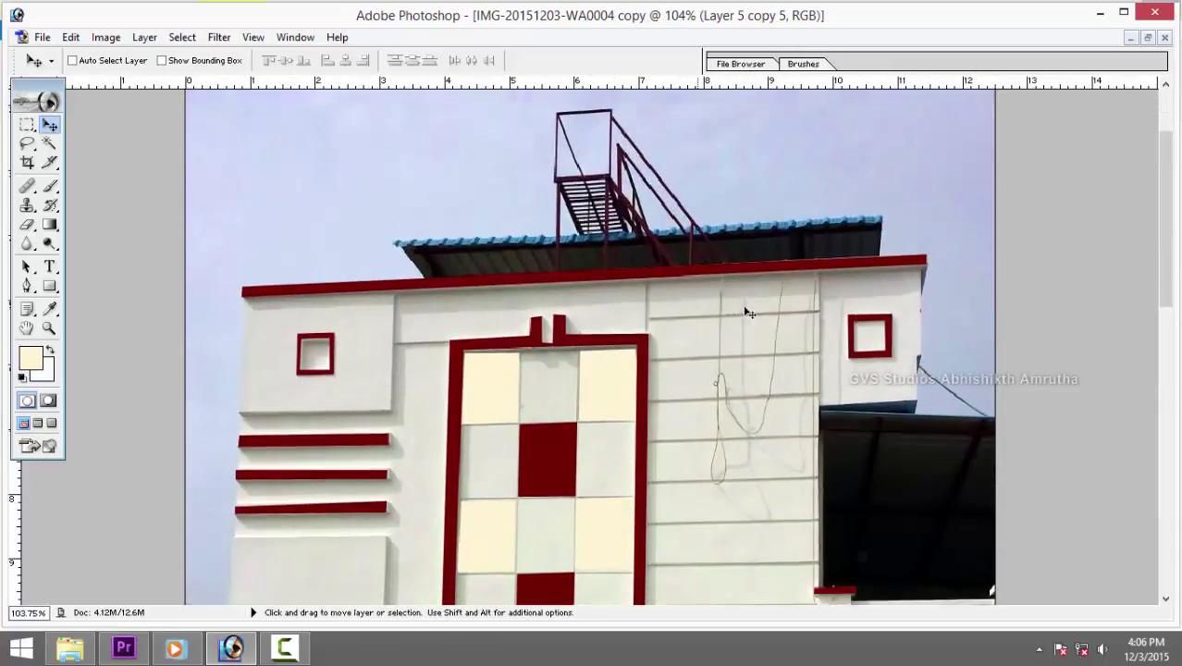
scroll(733, 299, down, 1)
scroll(703, 370, up, 1)
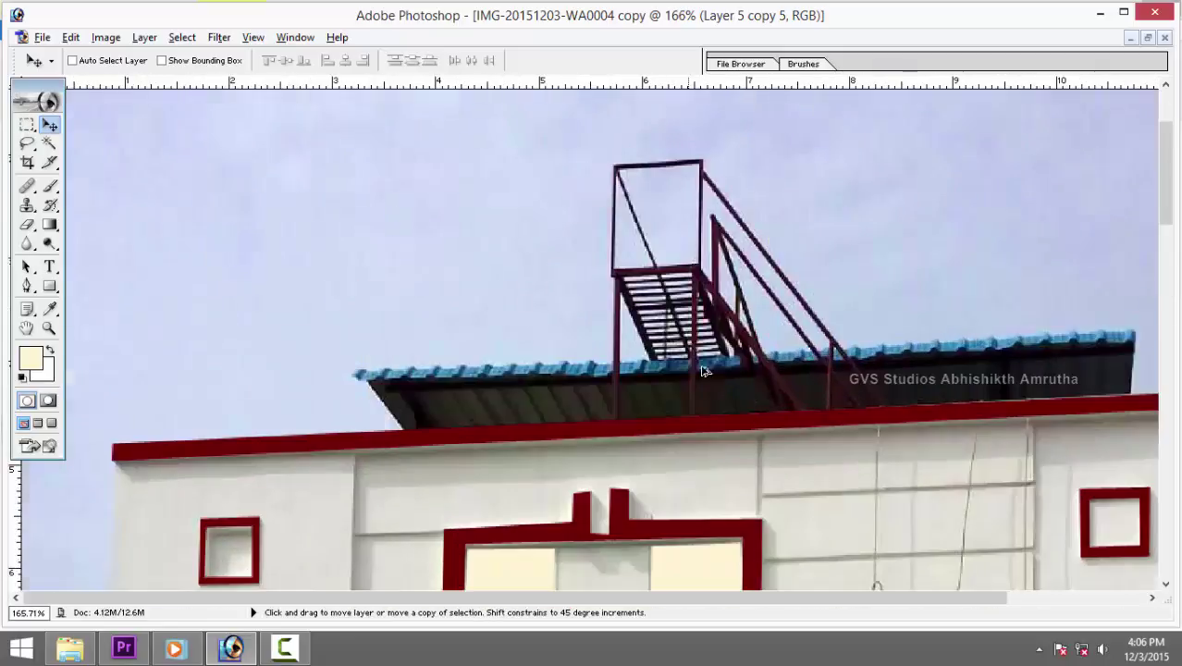
drag(702, 370, 461, 355)
scroll(461, 356, down, 3)
scroll(499, 332, up, 1)
scroll(272, 229, down, 5)
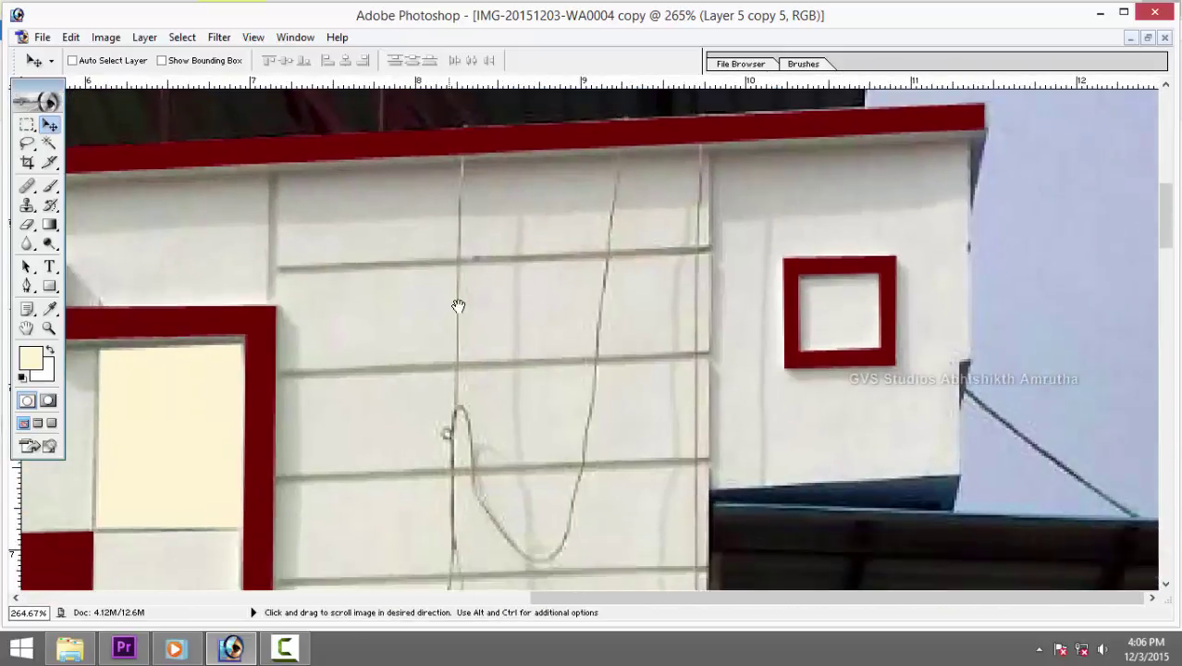
right_click(498, 315)
click(528, 319)
scroll(516, 255, down, 1)
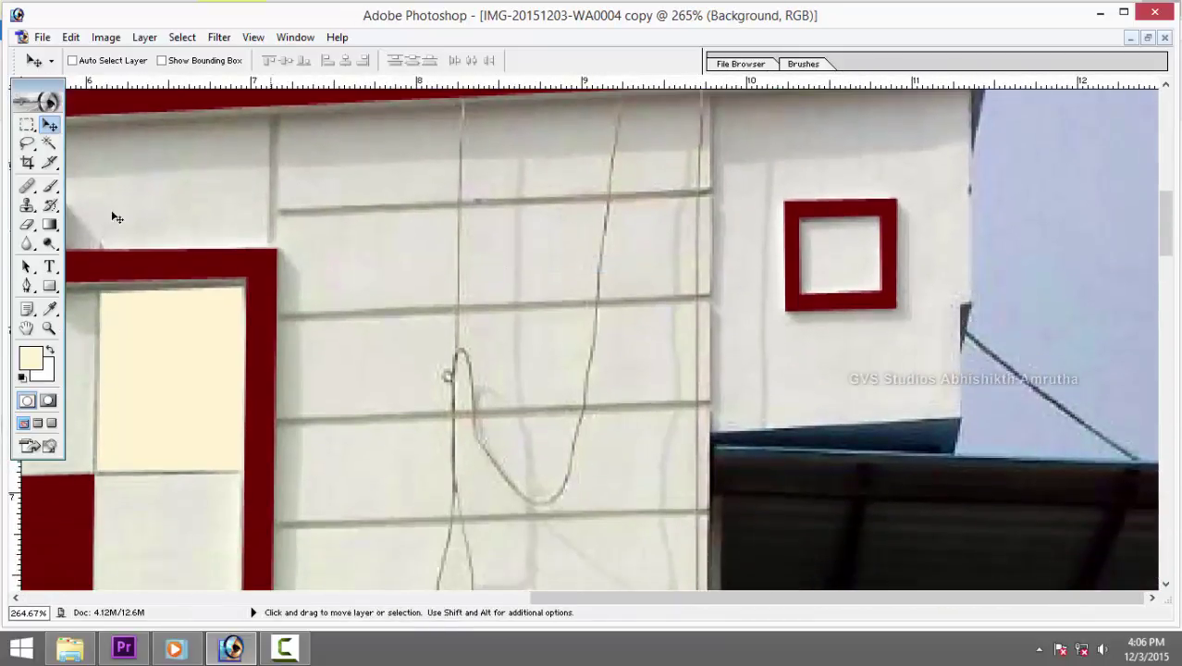
Trace a four-corner Pen path around the top panel and turn it into a selection.
click(27, 286)
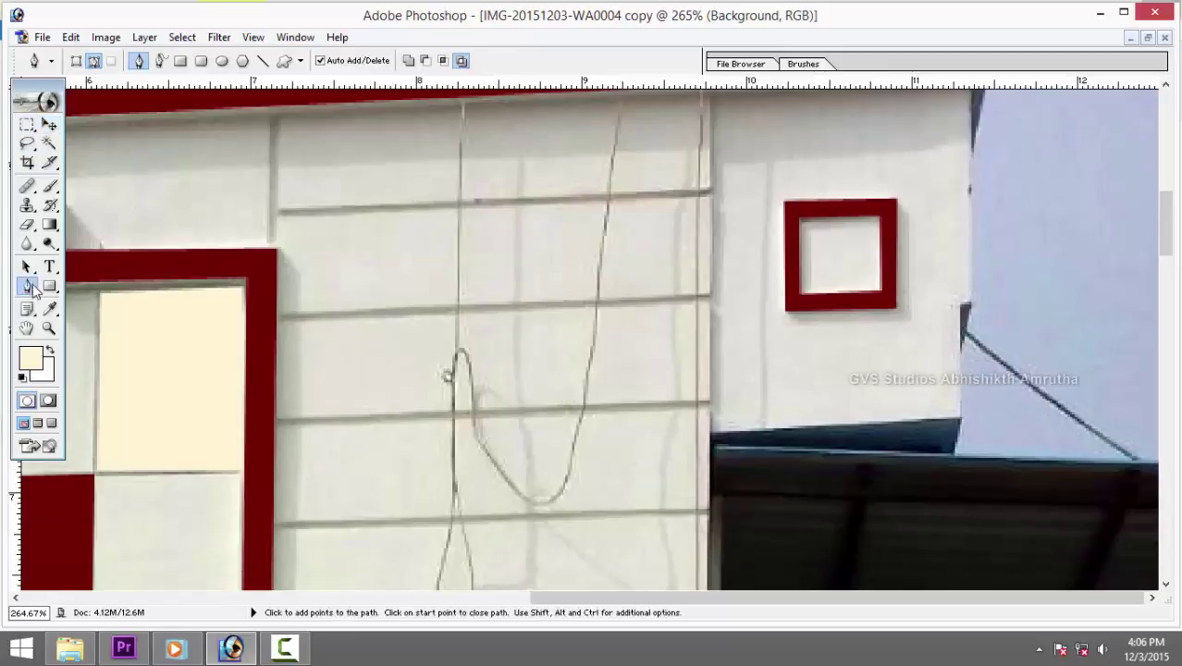
scroll(369, 231, up, 1)
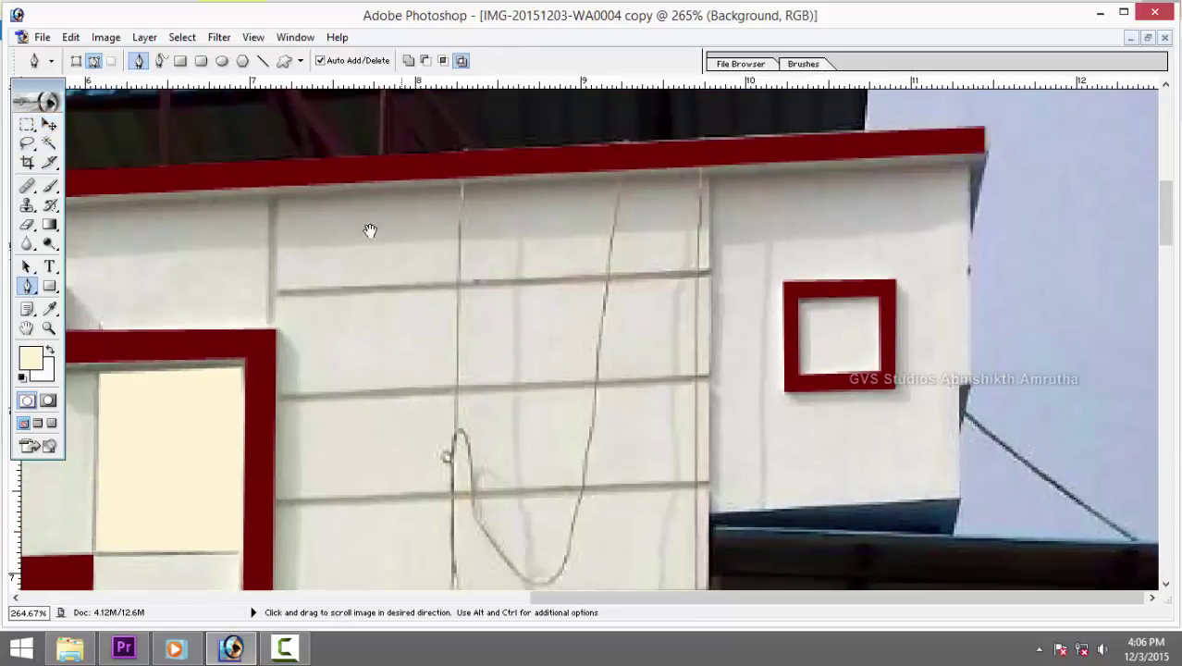
click(278, 198)
click(707, 174)
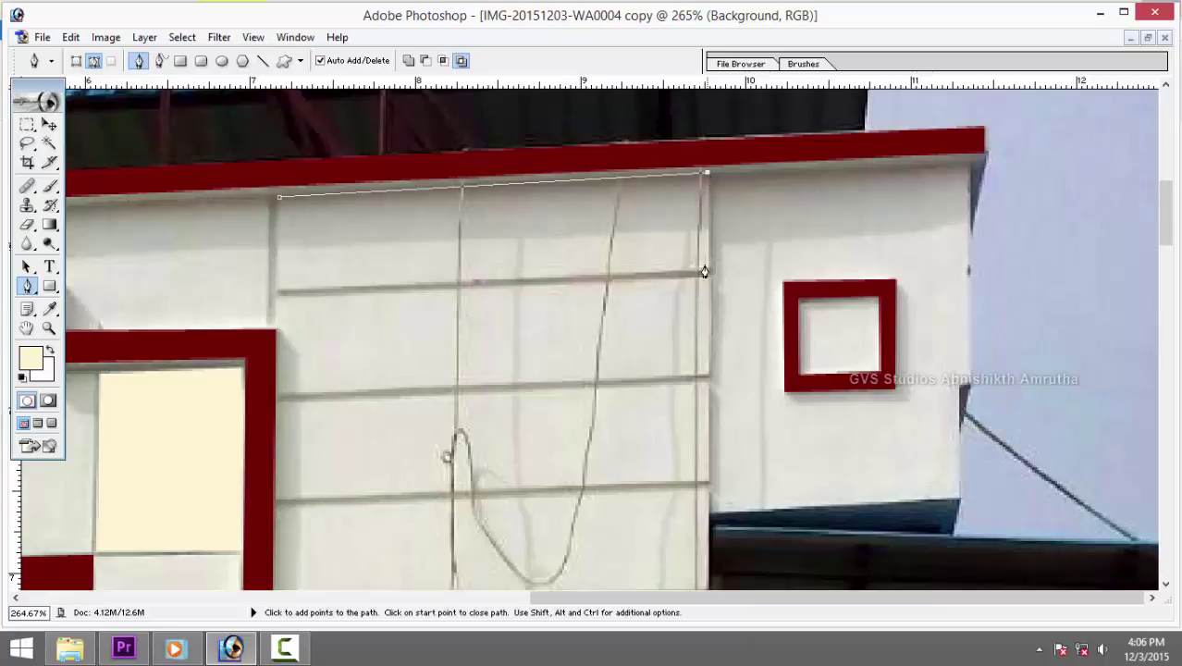
click(278, 289)
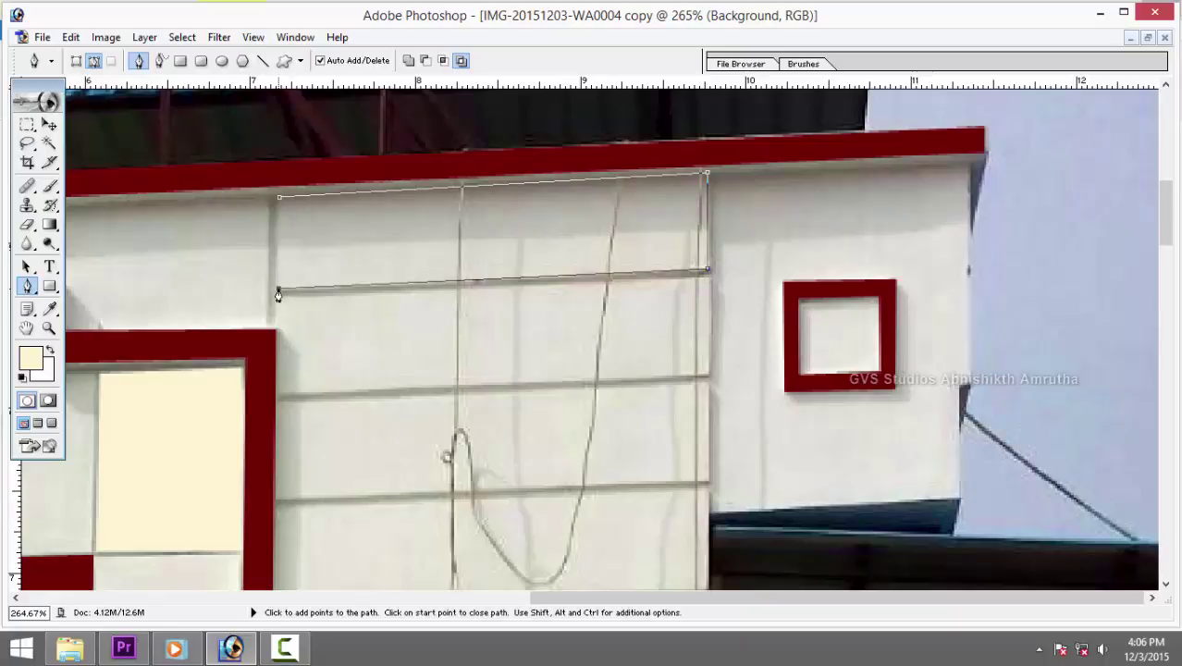
click(279, 198)
key(ctrl+Return)
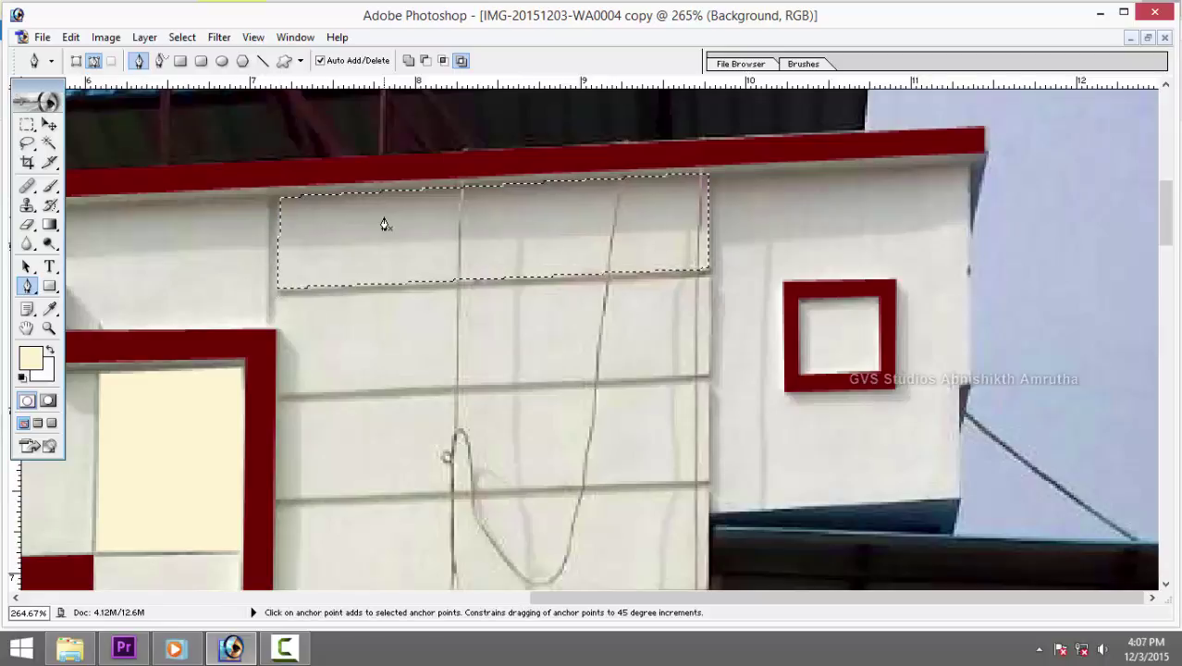
Add a new empty Layer 6 to hold the selected top panel.
key(ctrl+shift+n)
key(Return)
scroll(381, 246, down, 2)
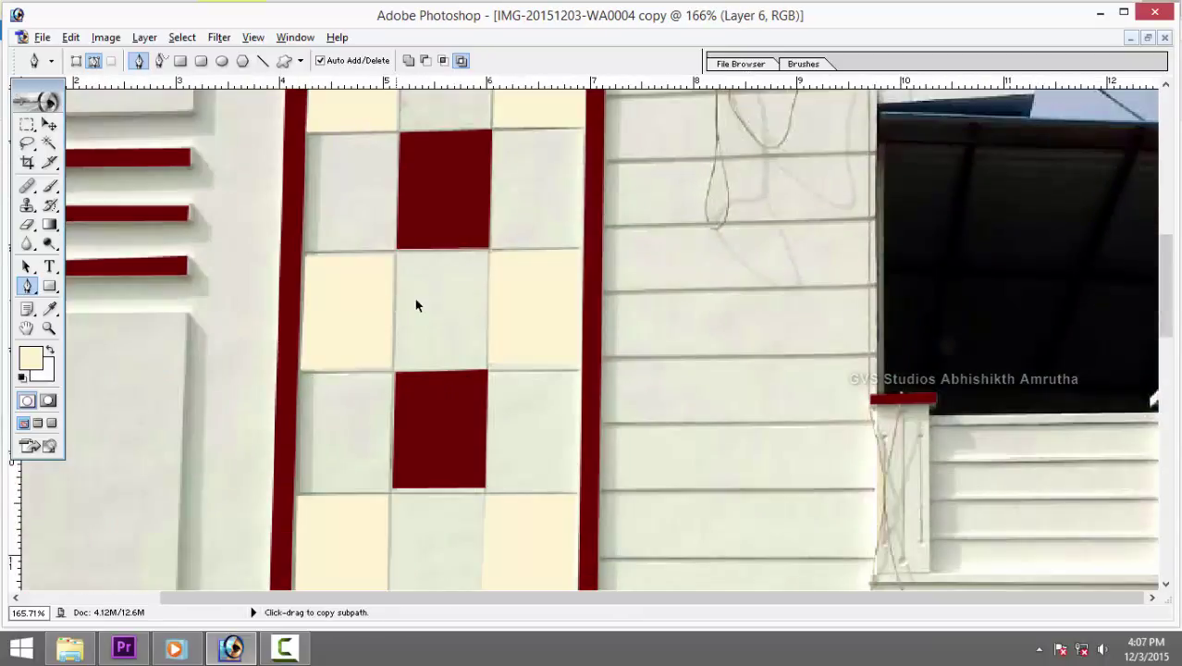
scroll(479, 267, down, 1)
scroll(480, 266, down, 3)
scroll(633, 219, down, 2)
scroll(629, 236, down, 1)
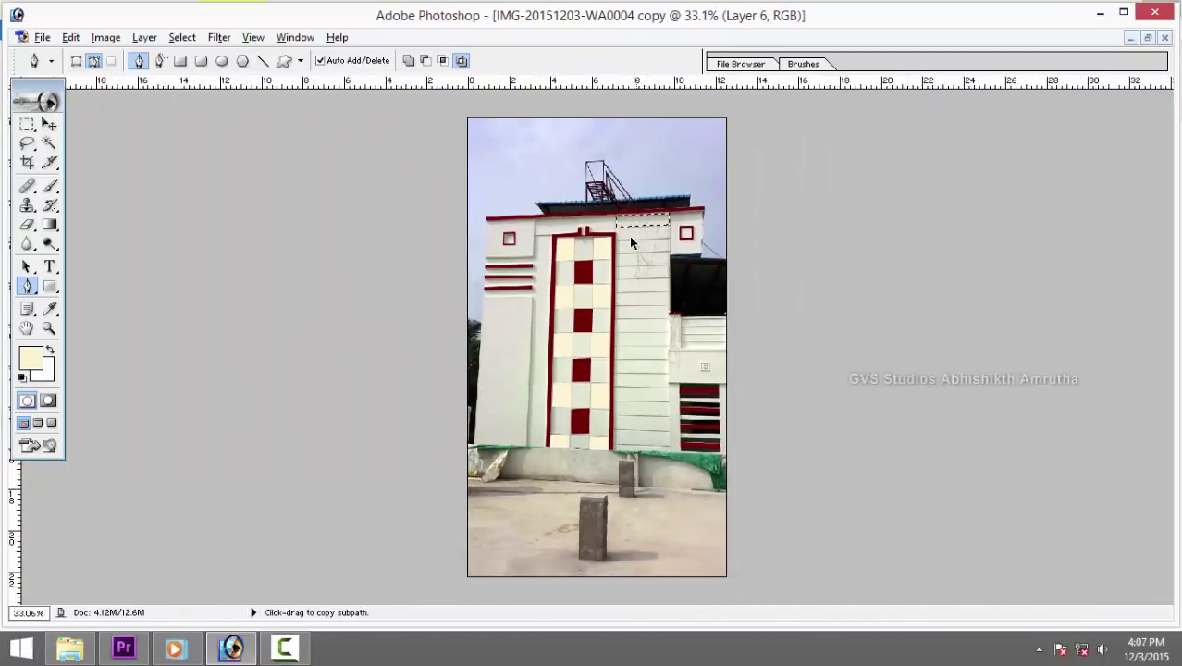
scroll(611, 268, up, 2)
scroll(626, 432, up, 3)
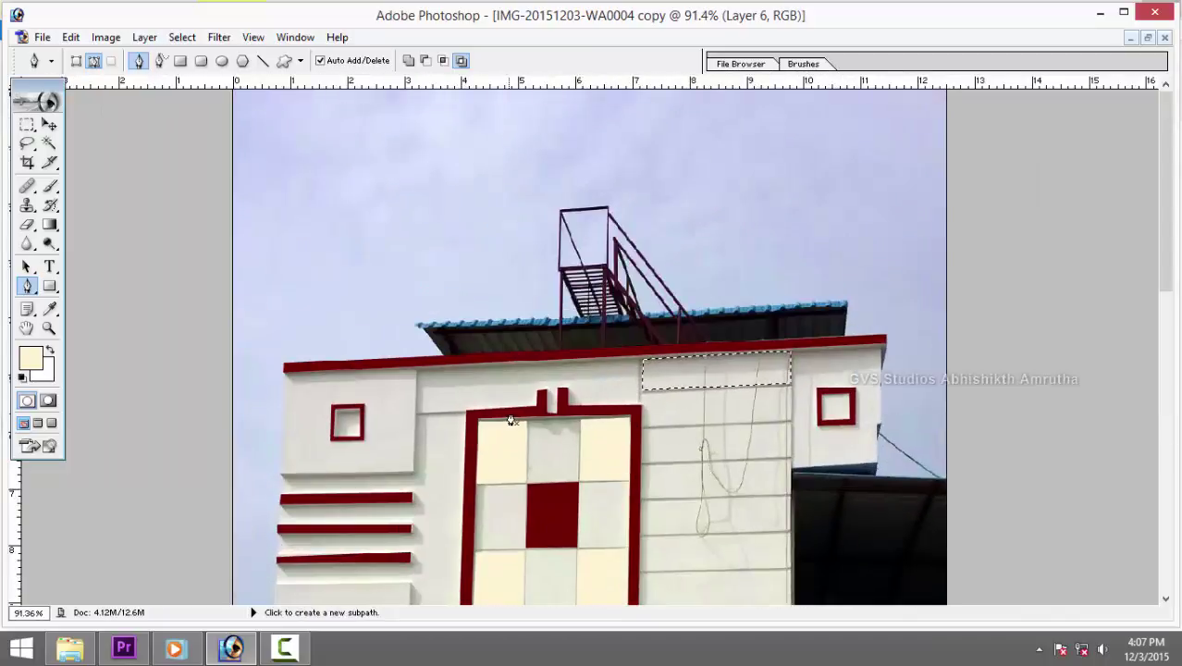
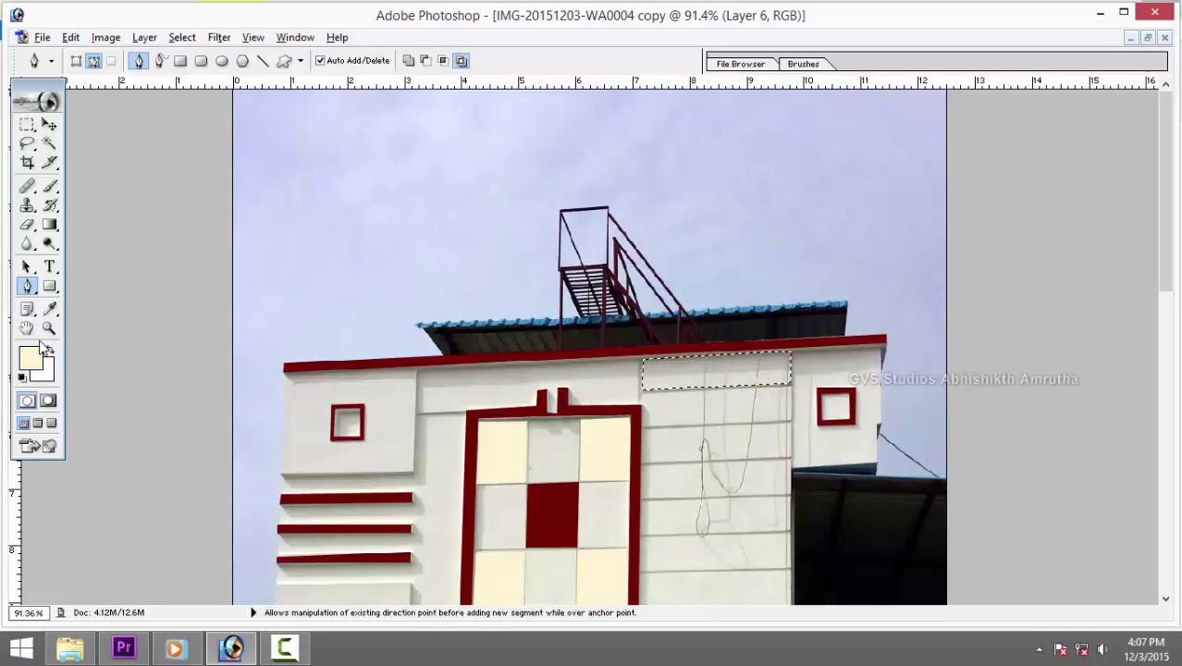
Fill the top wall band right of the tiled column with cream, deselect, and zoom in.
key(alt+BackSpace)
key(ctrl+d)
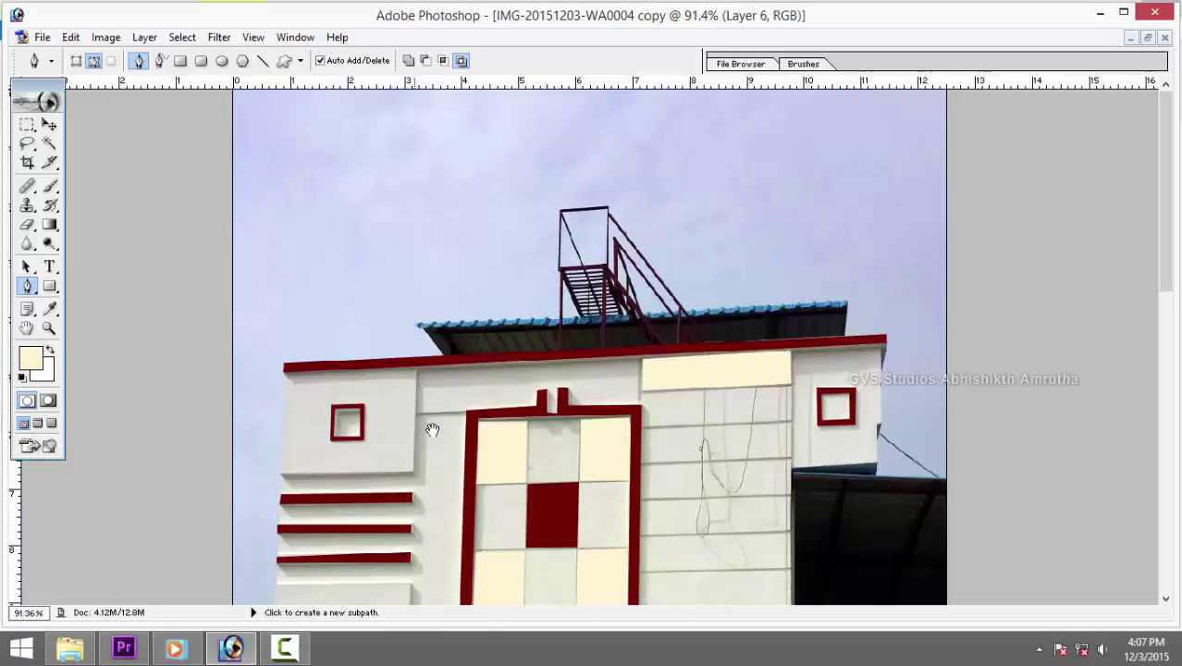
scroll(700, 365, up, 1)
scroll(398, 243, up, 2)
scroll(786, 385, up, 2)
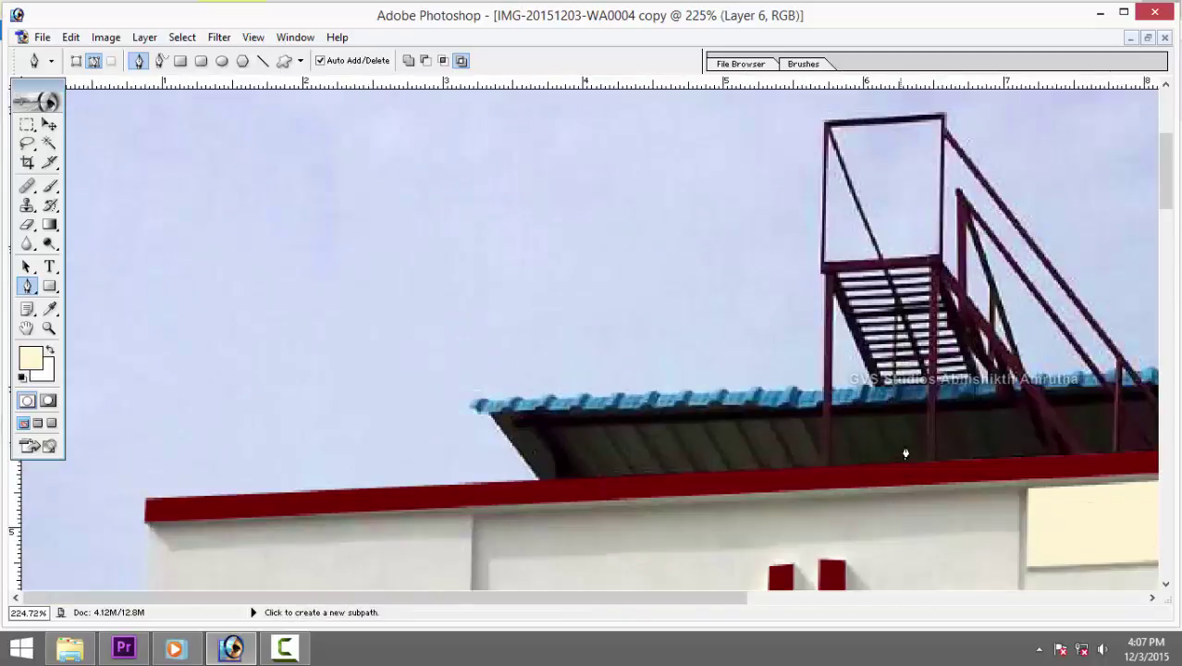
scroll(906, 454, down, 3)
scroll(883, 391, right, 5)
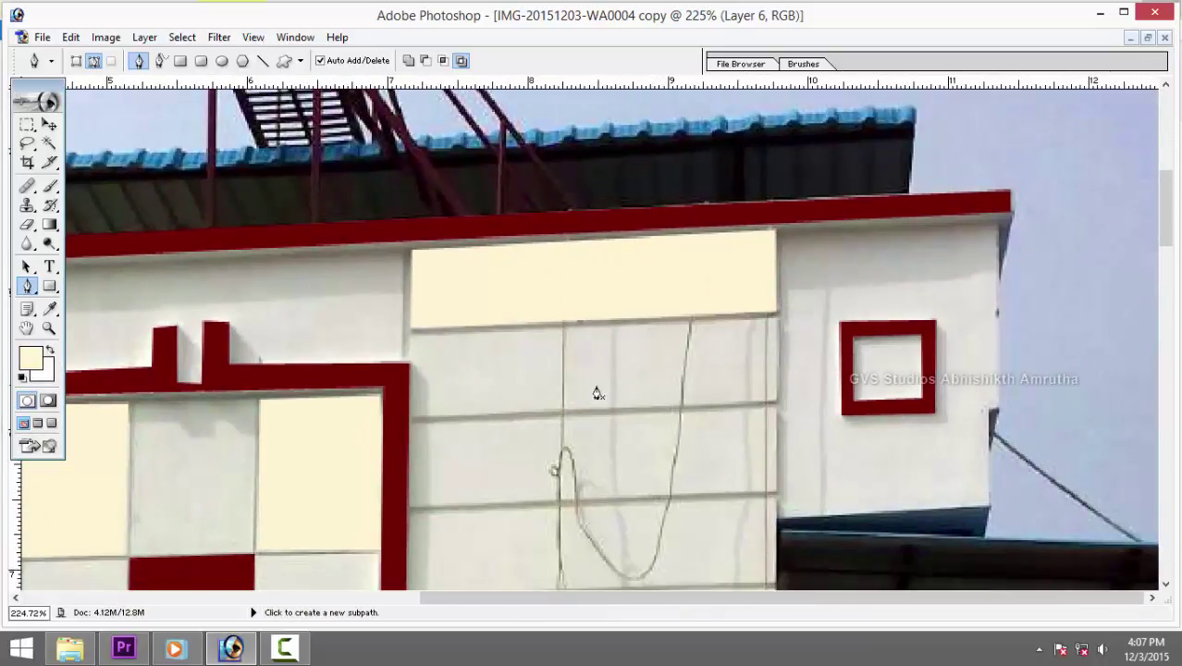
Trace closed rectangular pen paths around the first two wall panels.
click(411, 335)
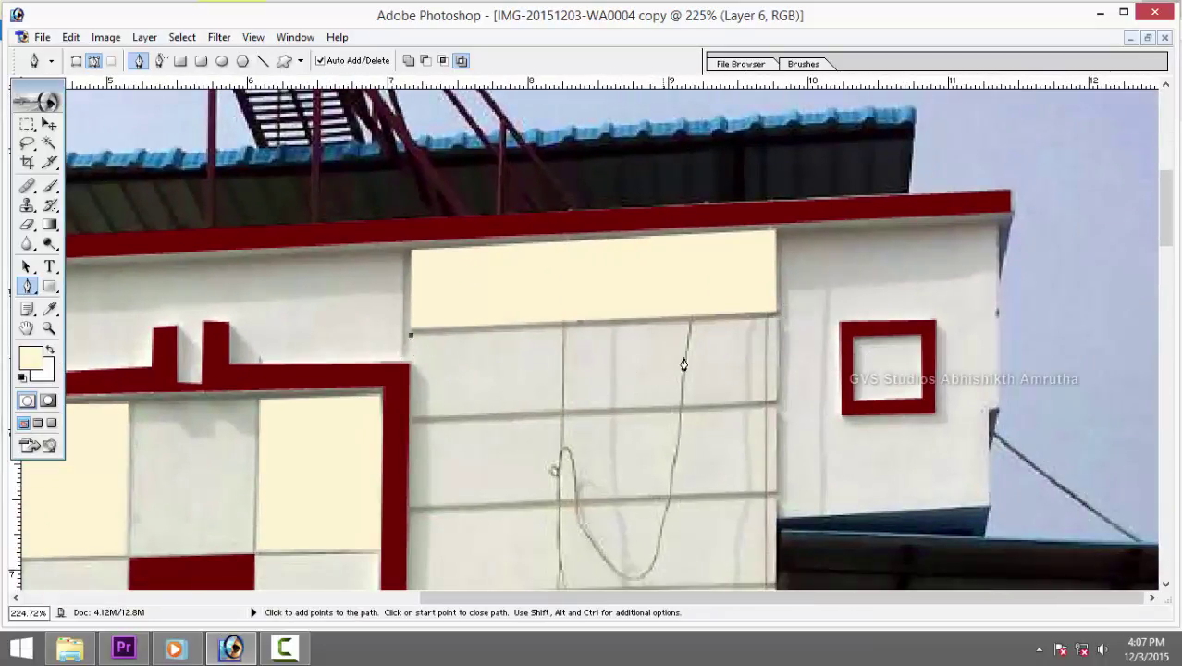
click(777, 321)
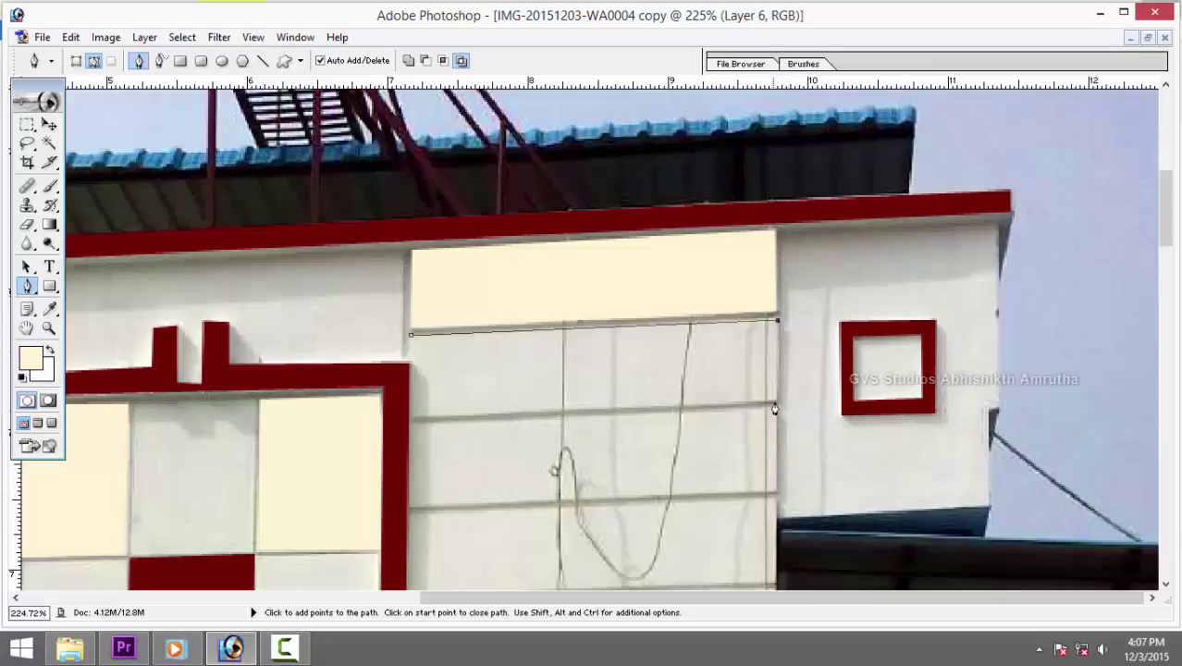
click(411, 416)
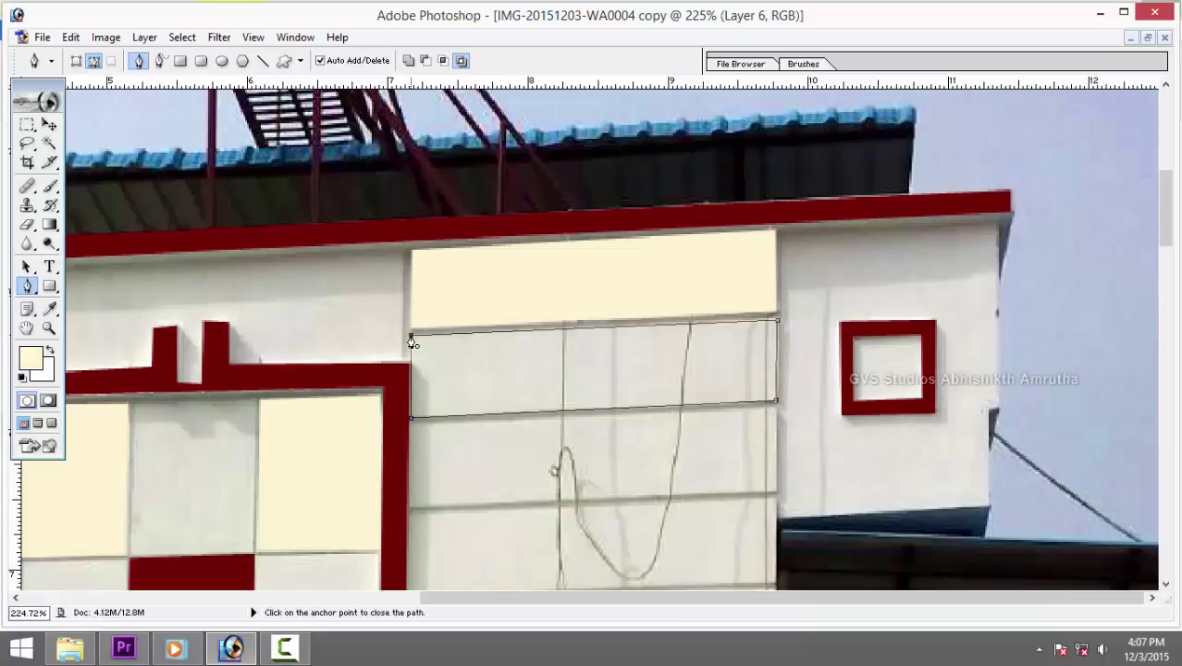
click(411, 335)
drag(541, 458, 541, 329)
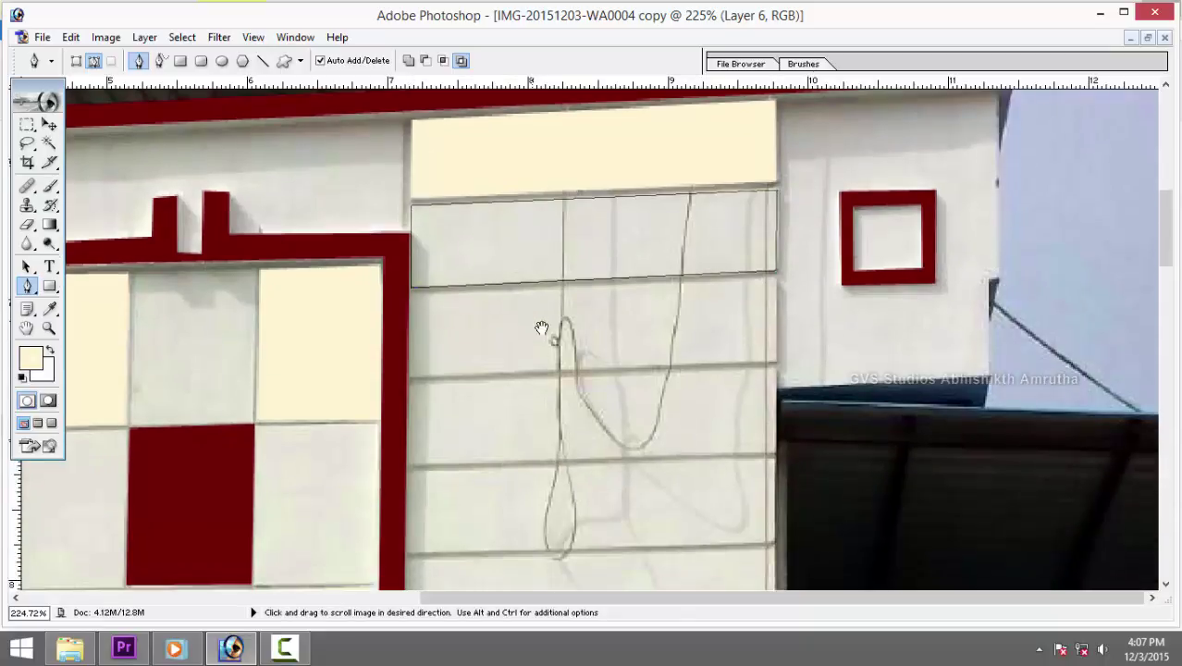
click(410, 385)
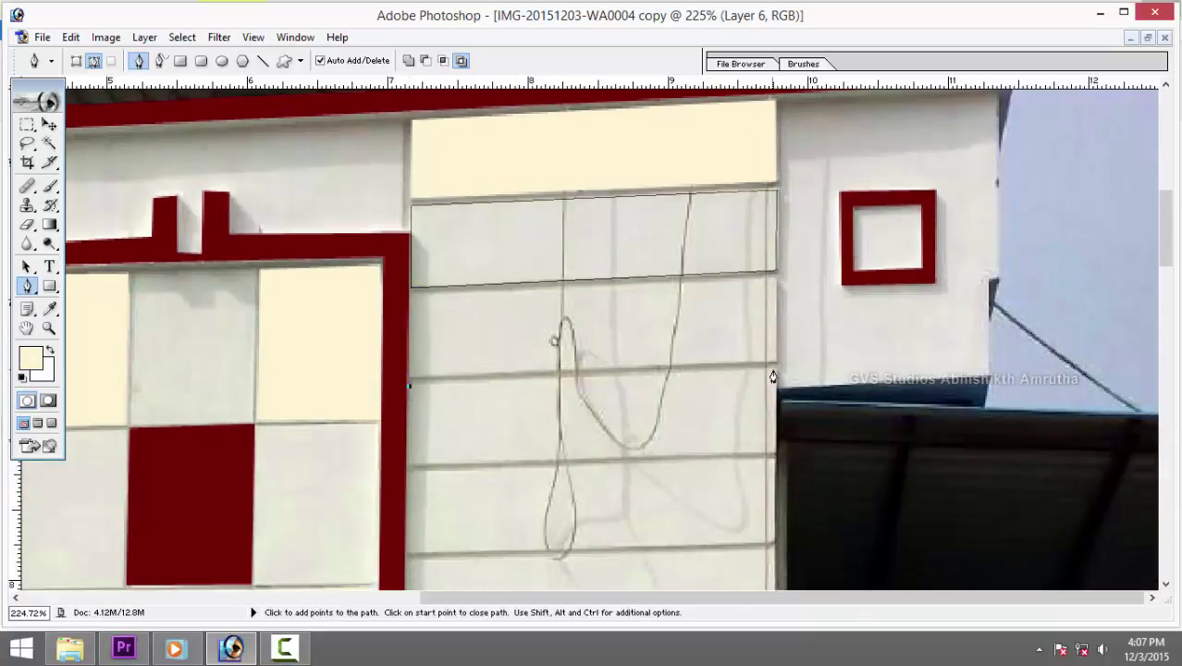
click(775, 371)
click(775, 453)
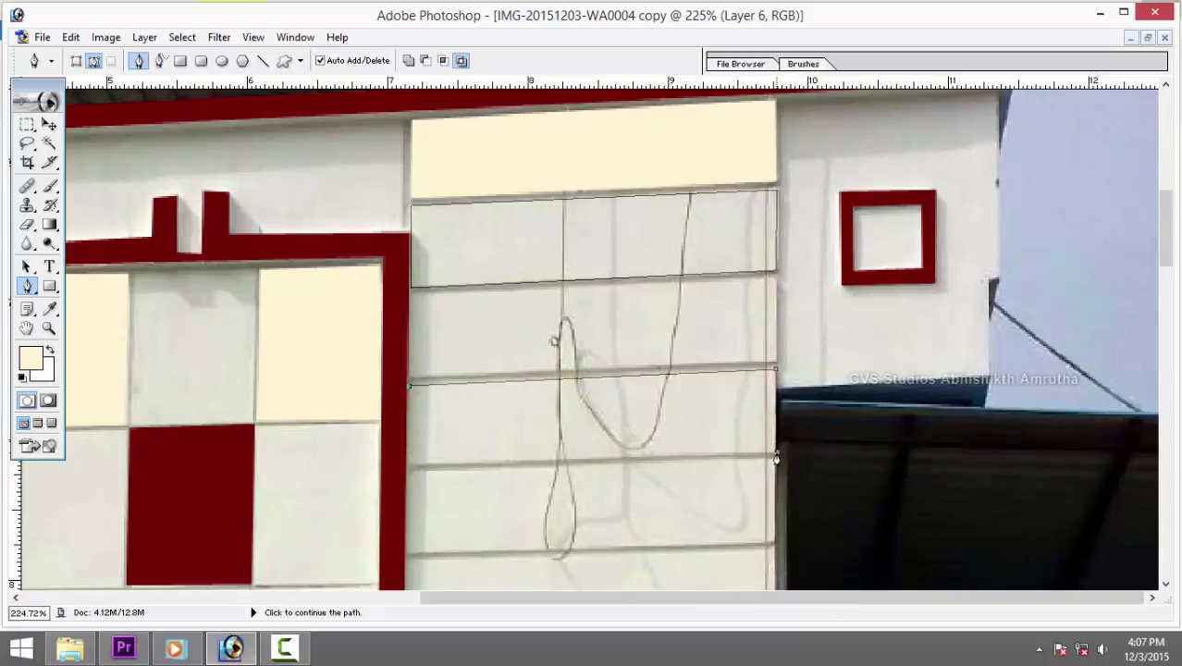
click(408, 466)
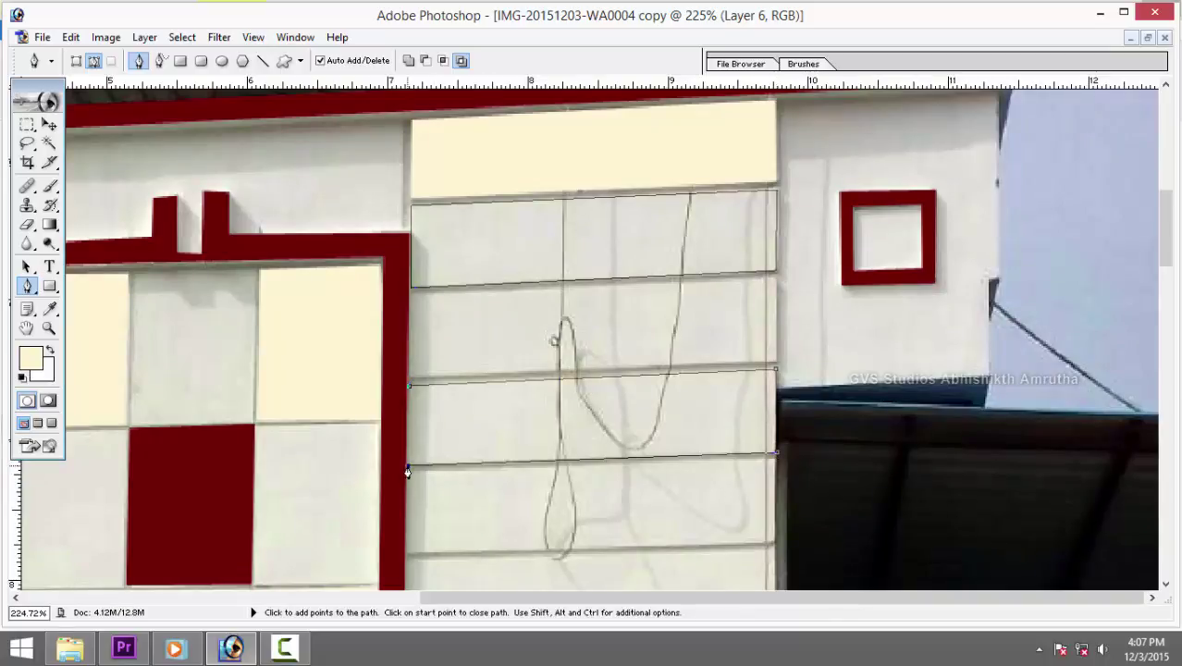
click(410, 386)
scroll(490, 426, down, 3)
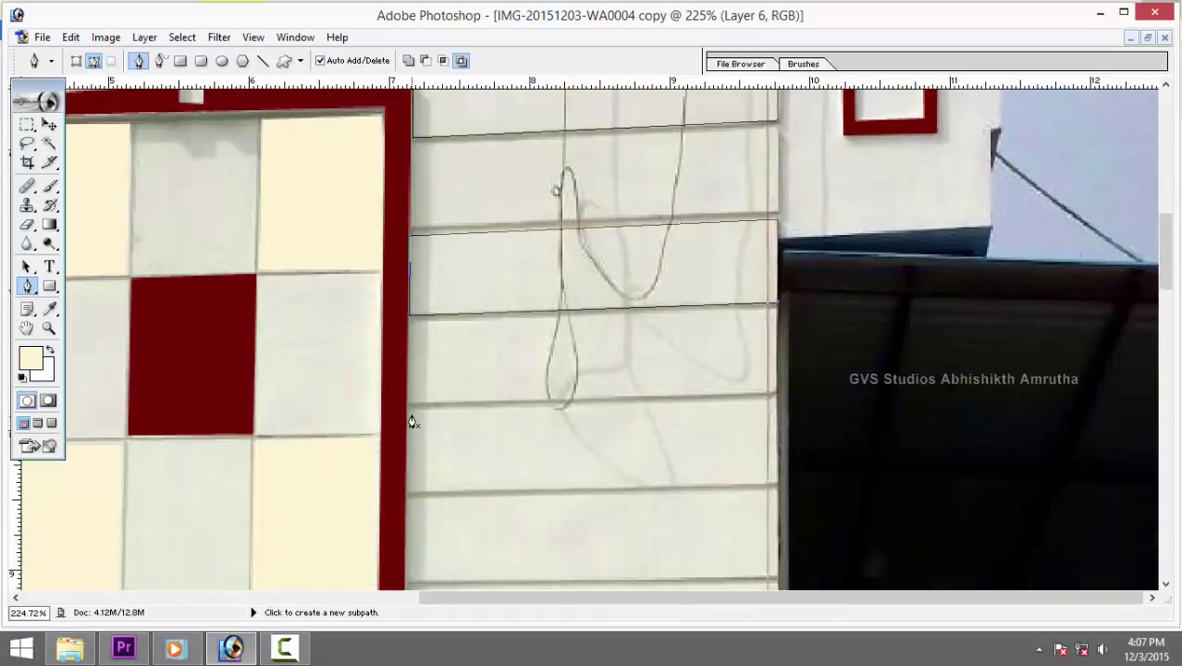
Outline the third and fourth wall panels with closed pen paths.
click(771, 399)
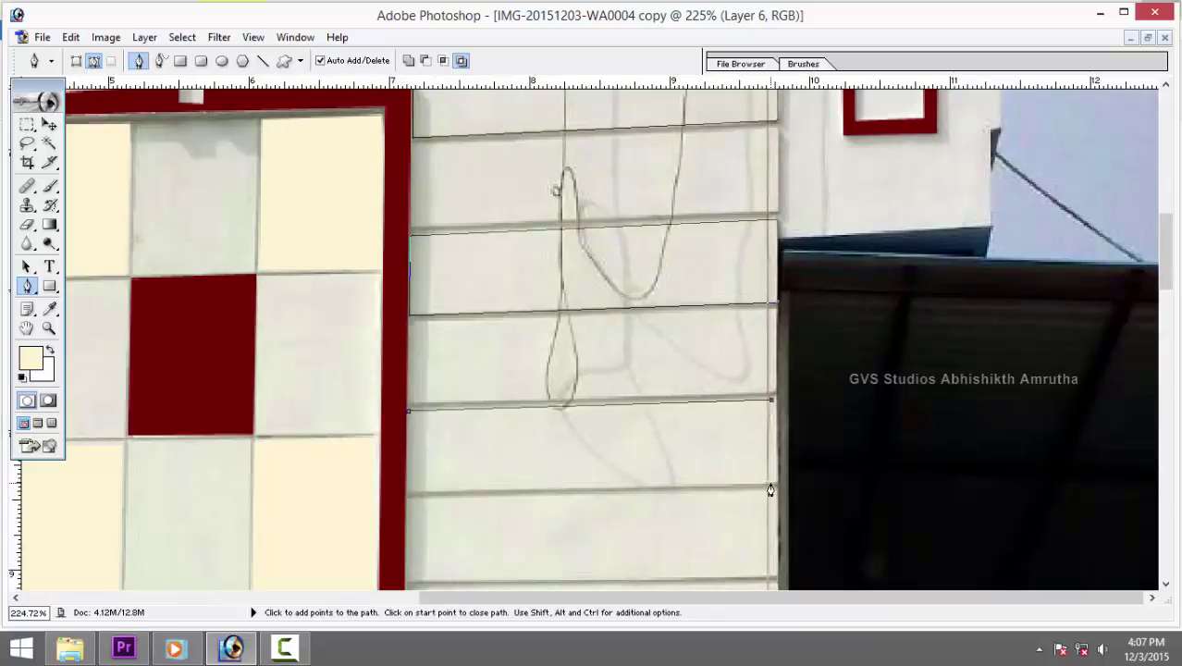
click(408, 492)
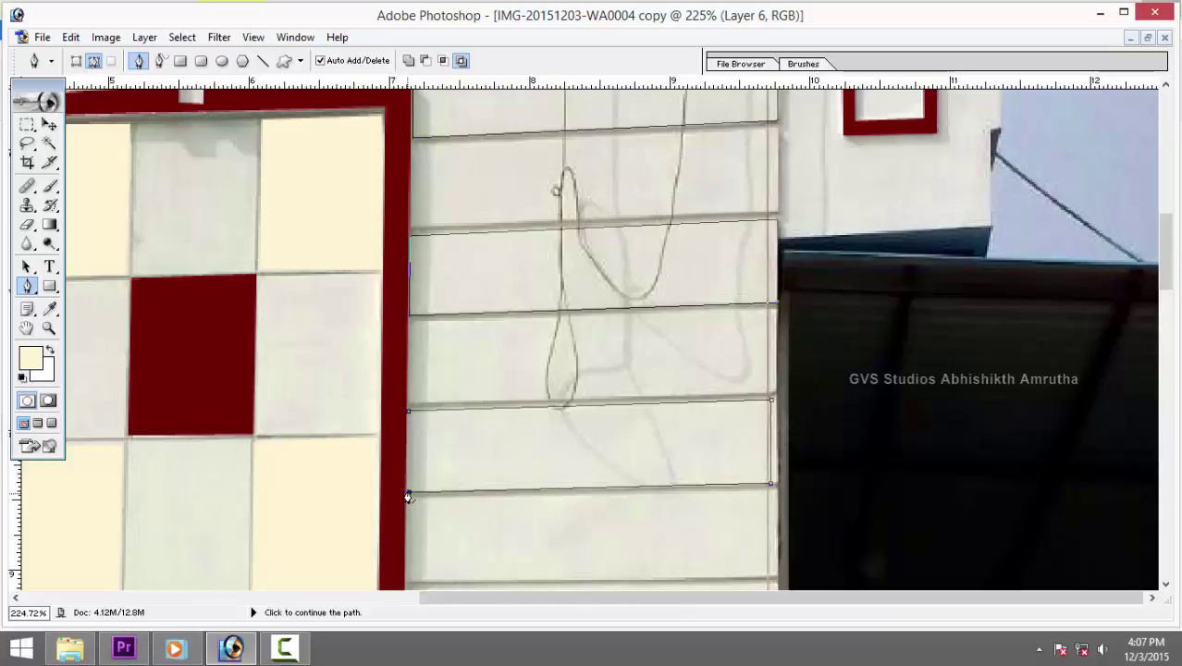
click(408, 411)
drag(481, 472, 504, 327)
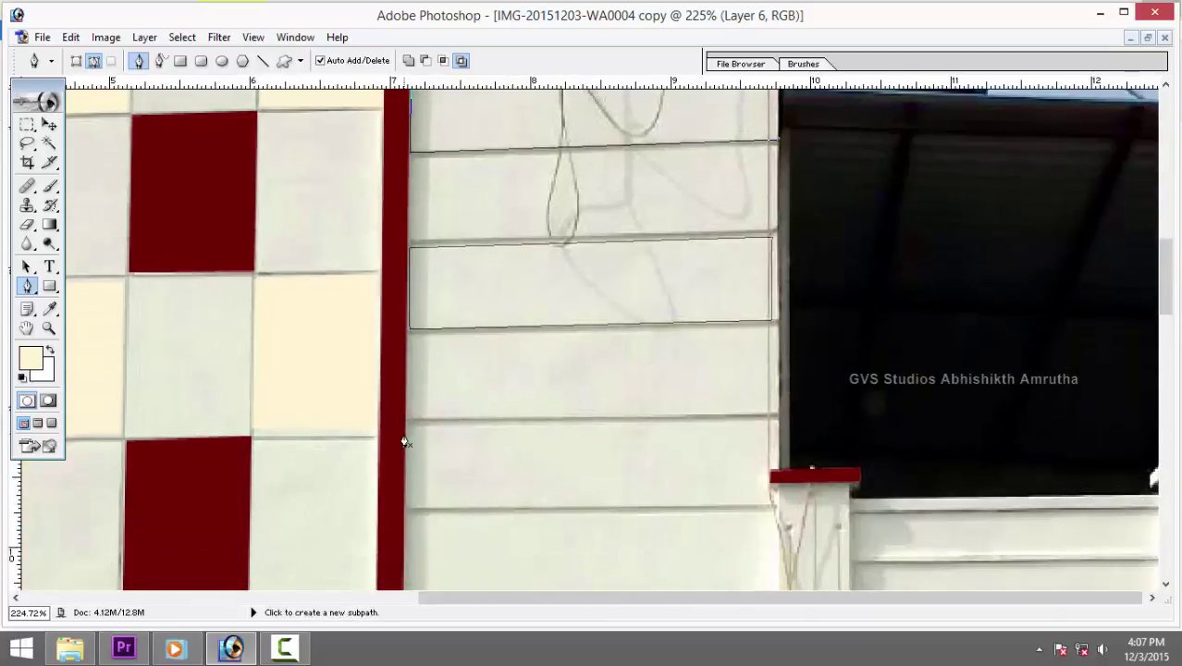
click(777, 424)
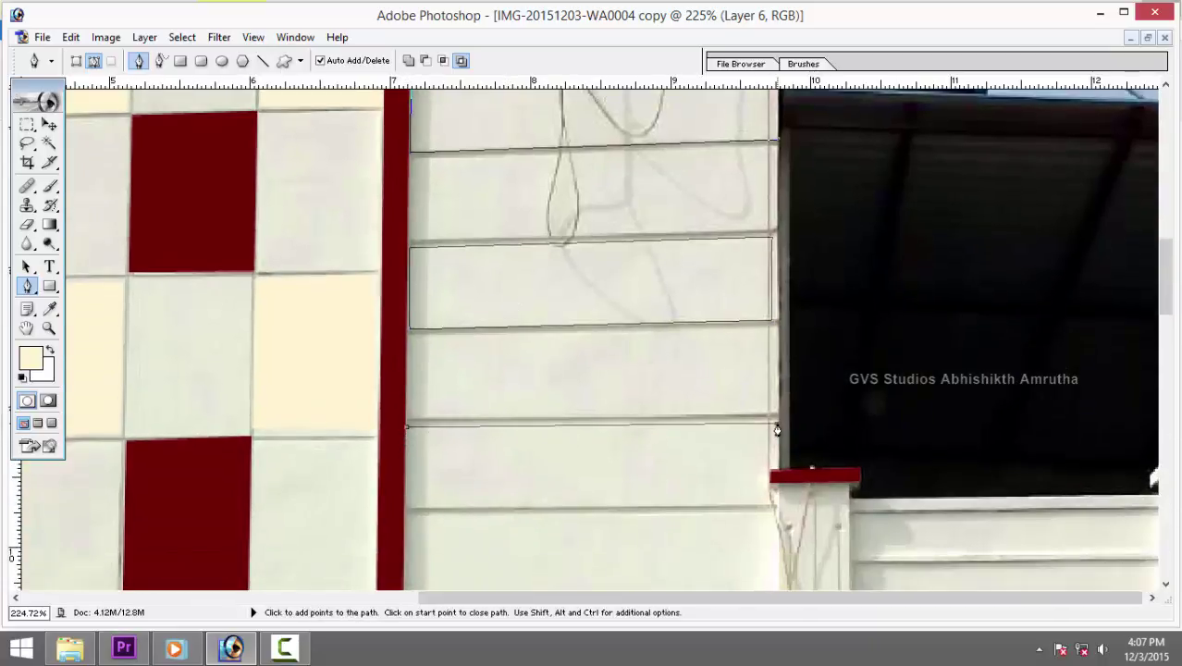
click(772, 506)
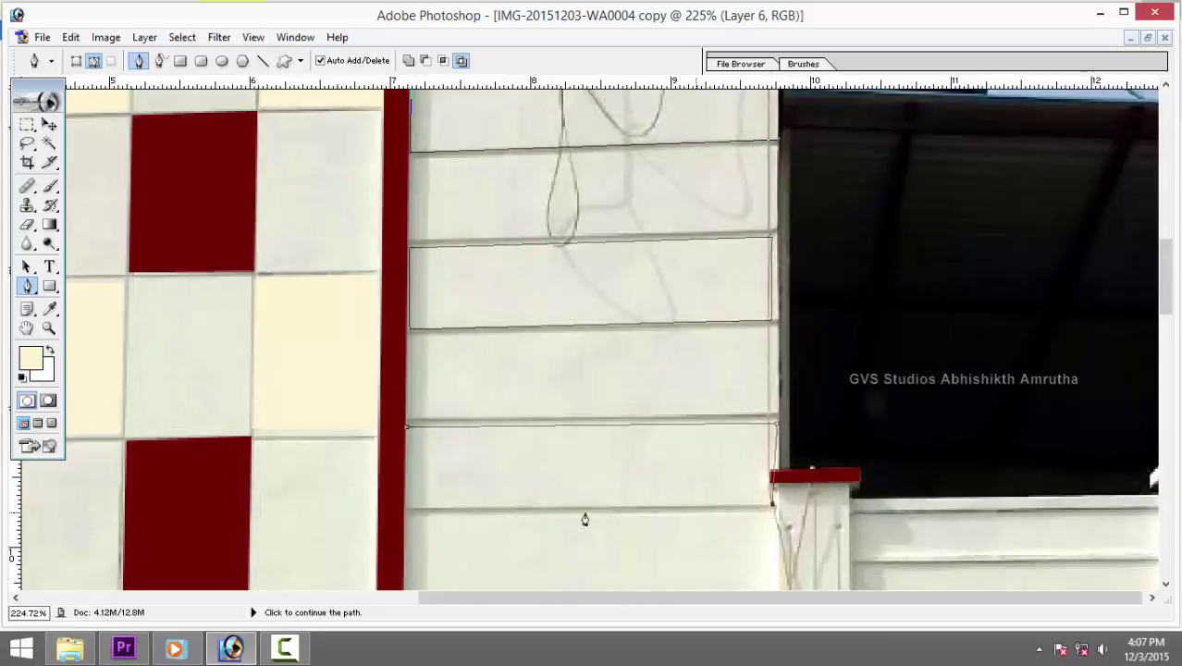
click(407, 509)
click(407, 427)
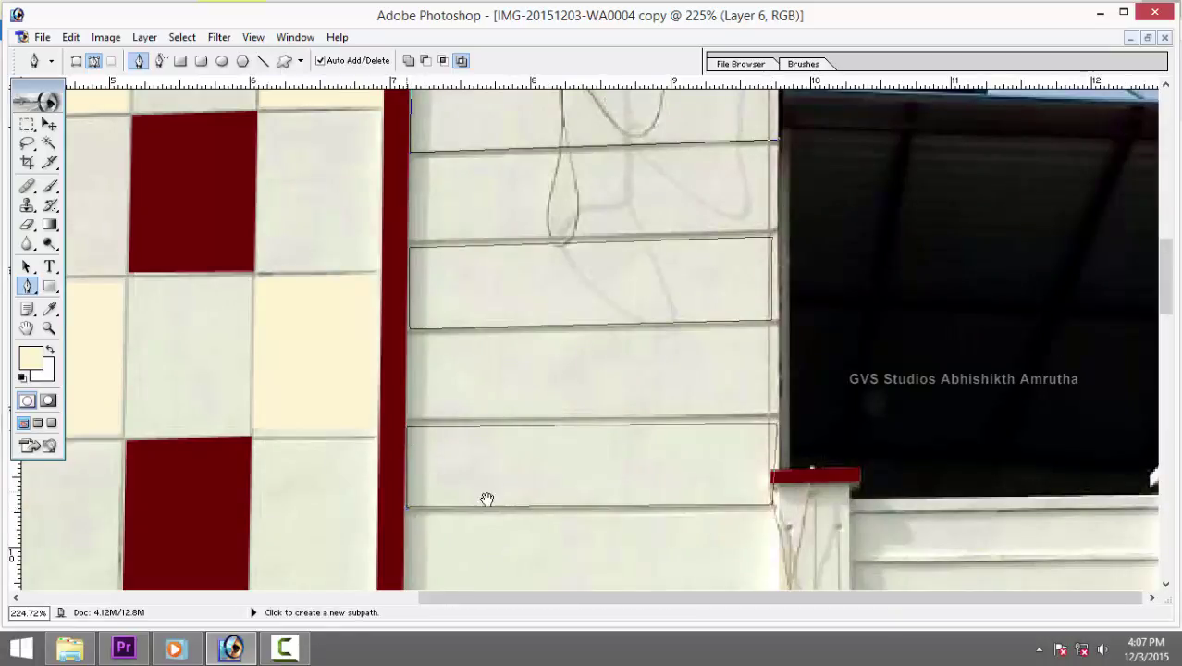
drag(509, 509, 526, 316)
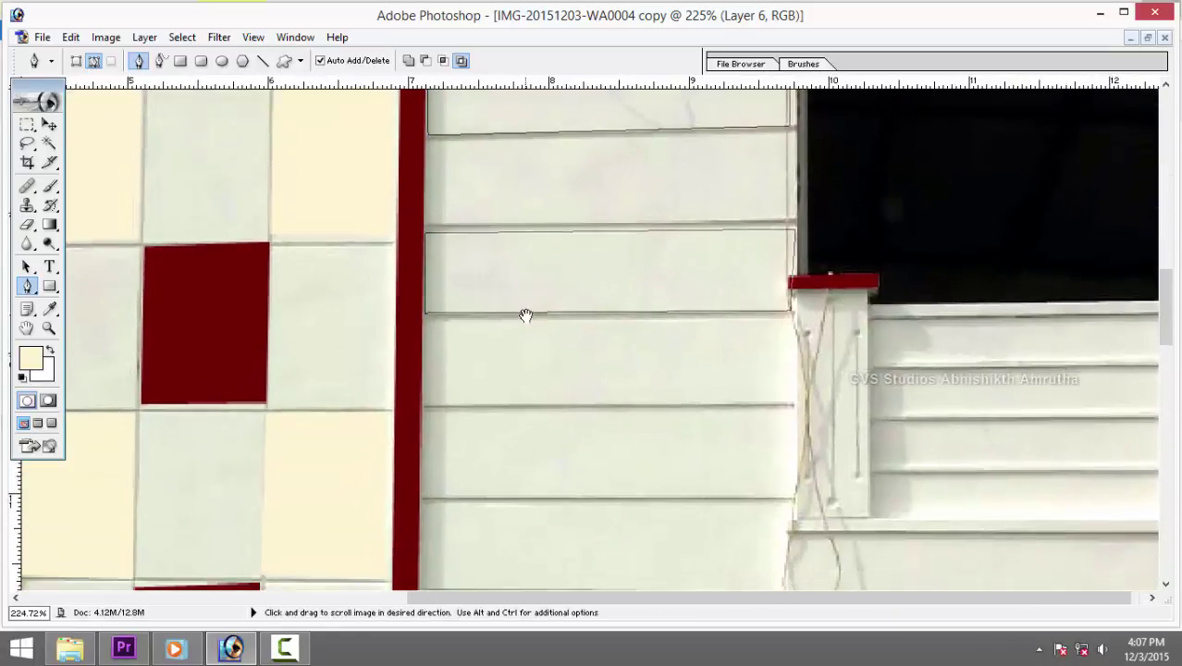
Outline the fifth and sixth wall panels further down with closed pen paths.
click(424, 412)
click(794, 409)
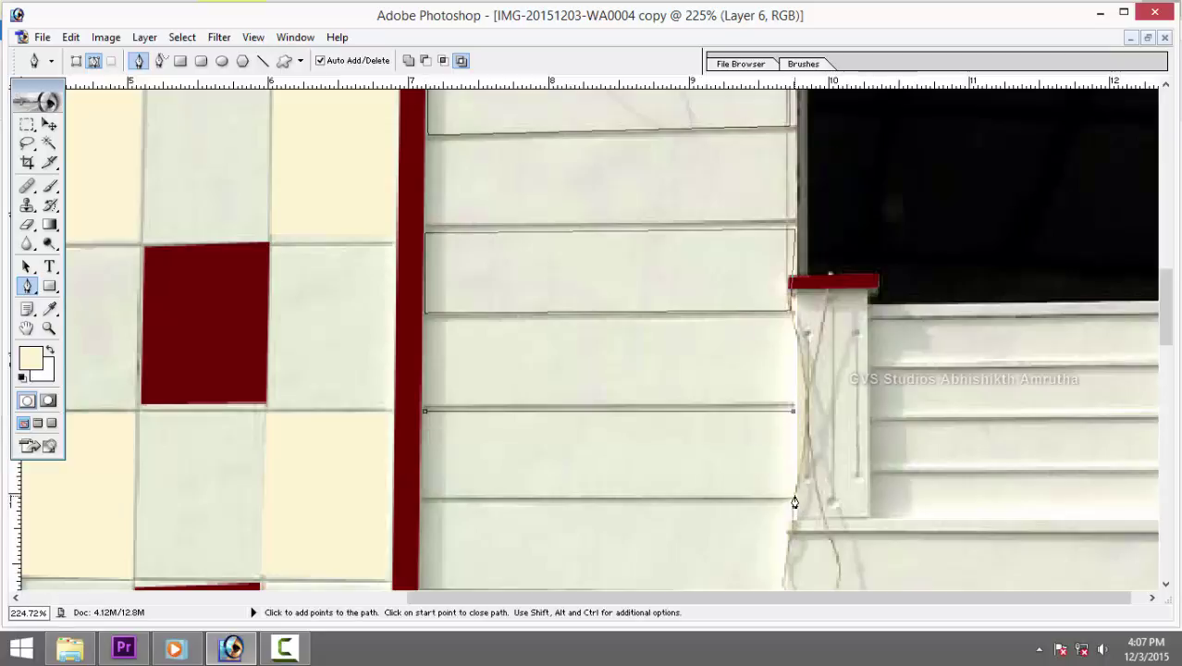
click(794, 499)
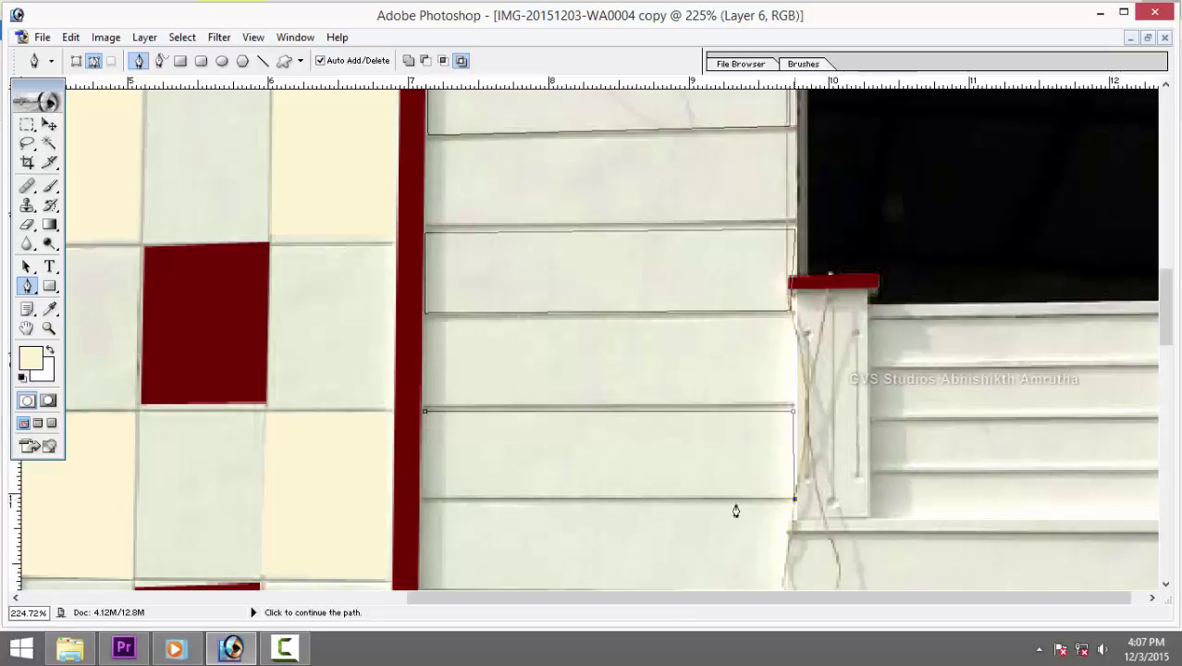
click(425, 411)
mouse_move(519, 476)
mouse_down()
mouse_move(511, 411)
mouse_move(435, 370)
mouse_up()
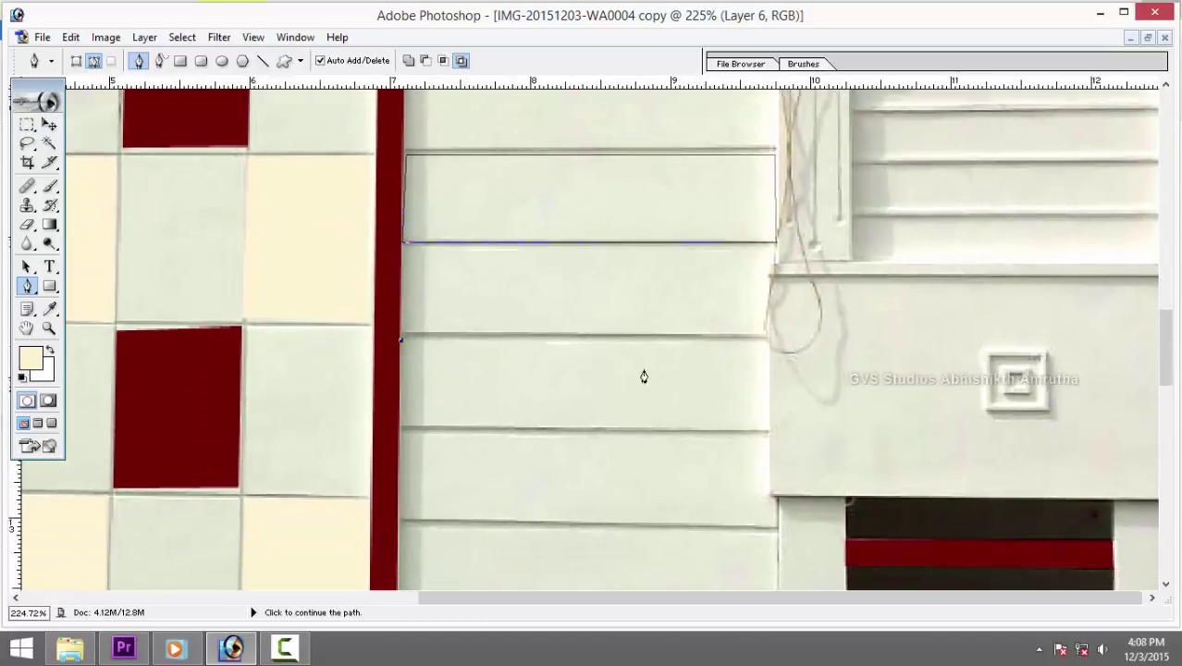
click(769, 343)
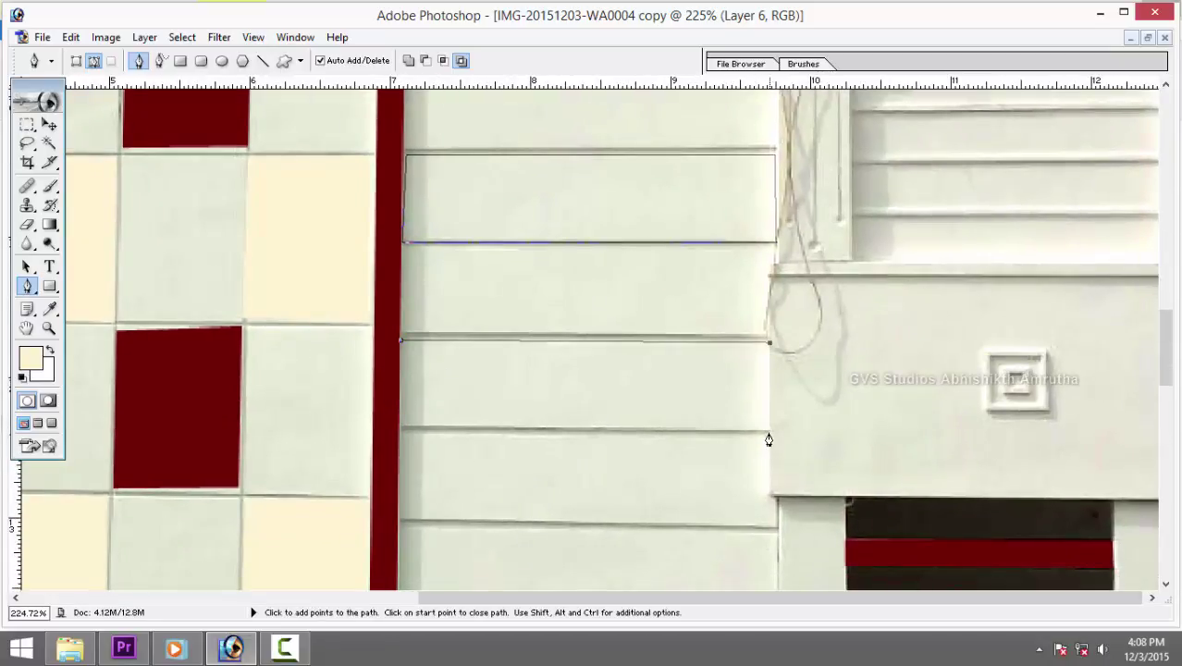
click(767, 430)
click(404, 431)
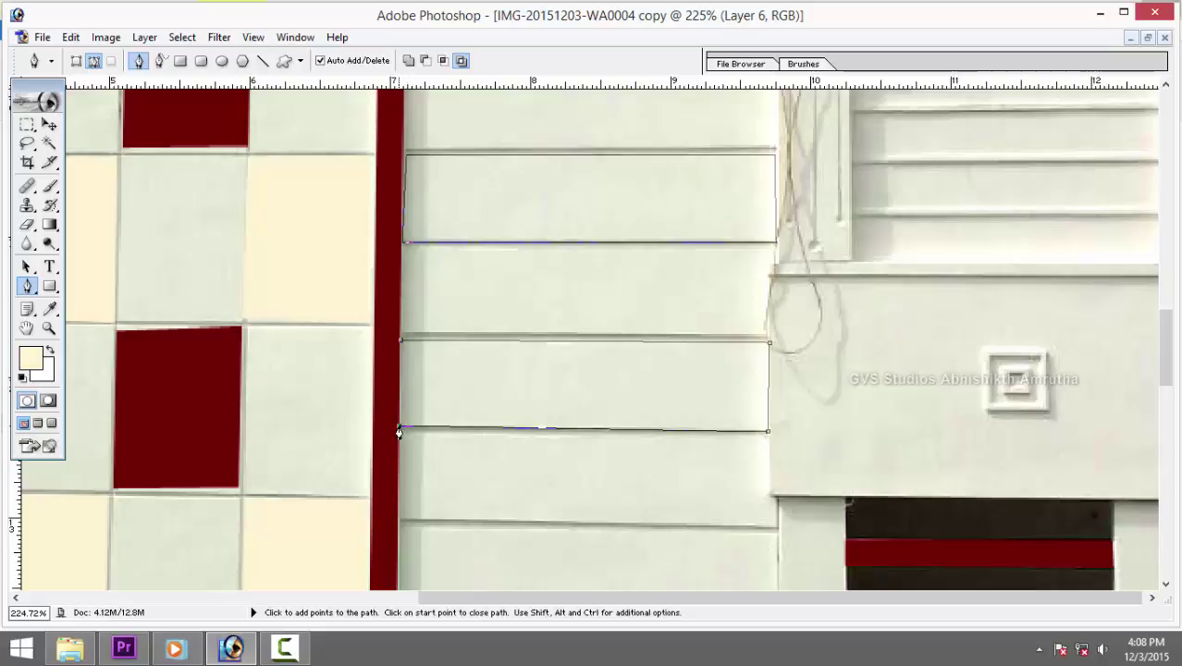
click(400, 340)
drag(485, 382, 485, 234)
Outline the last two wall panels near the wall's lower end.
click(403, 380)
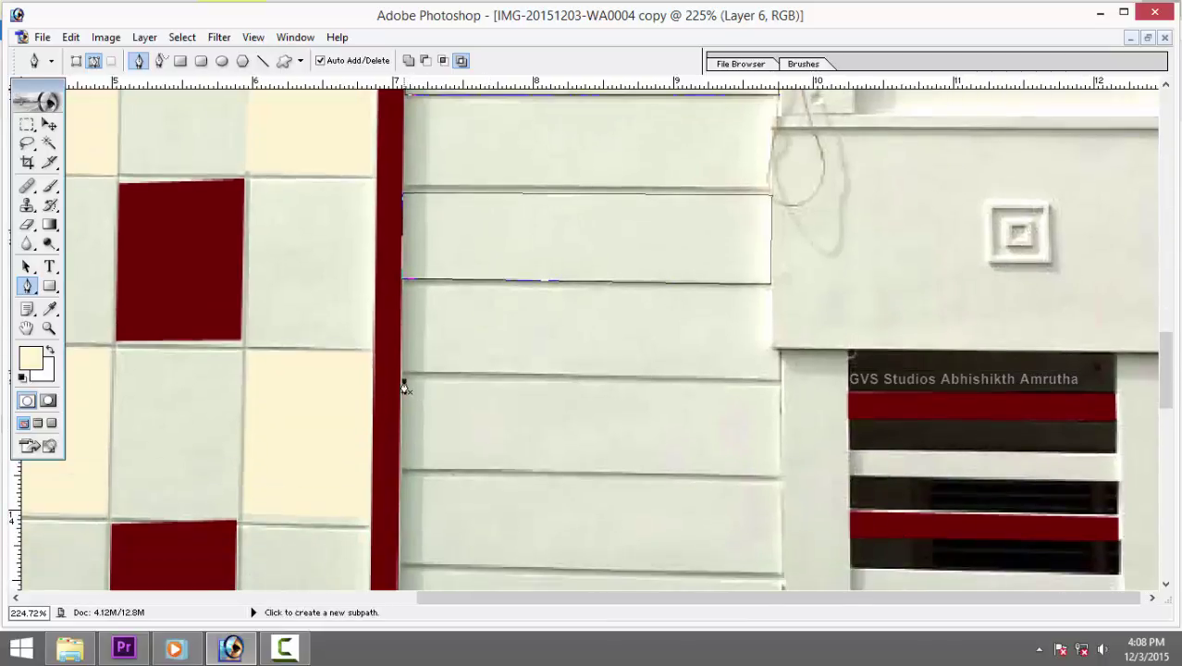
click(779, 387)
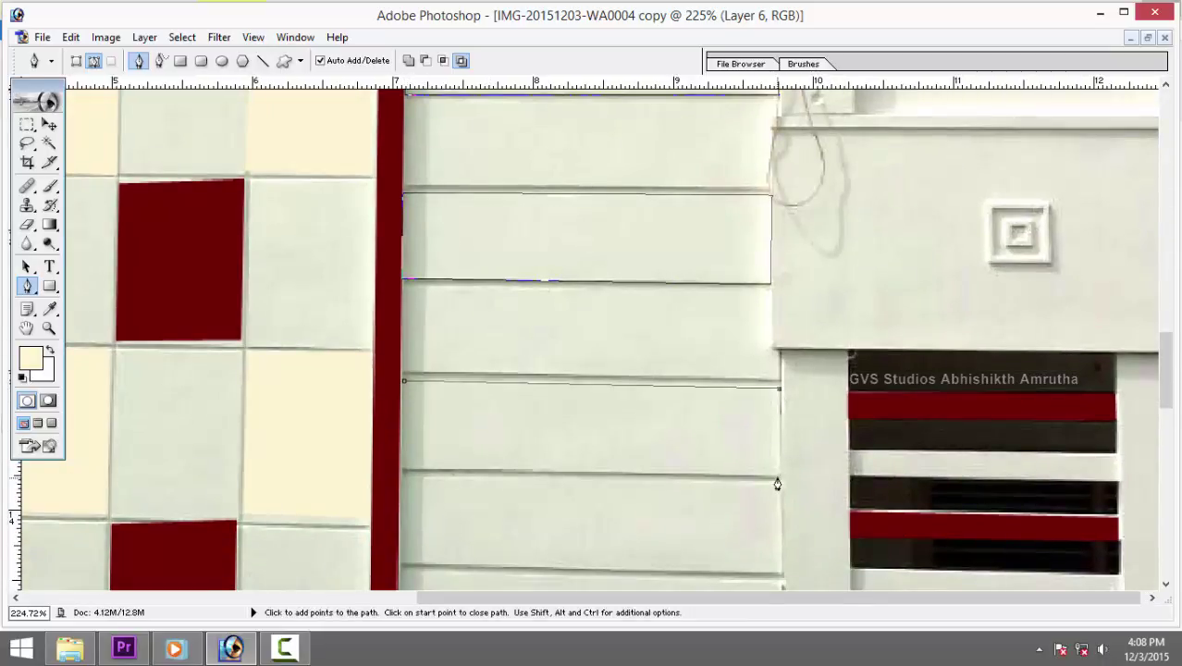
click(777, 477)
click(403, 476)
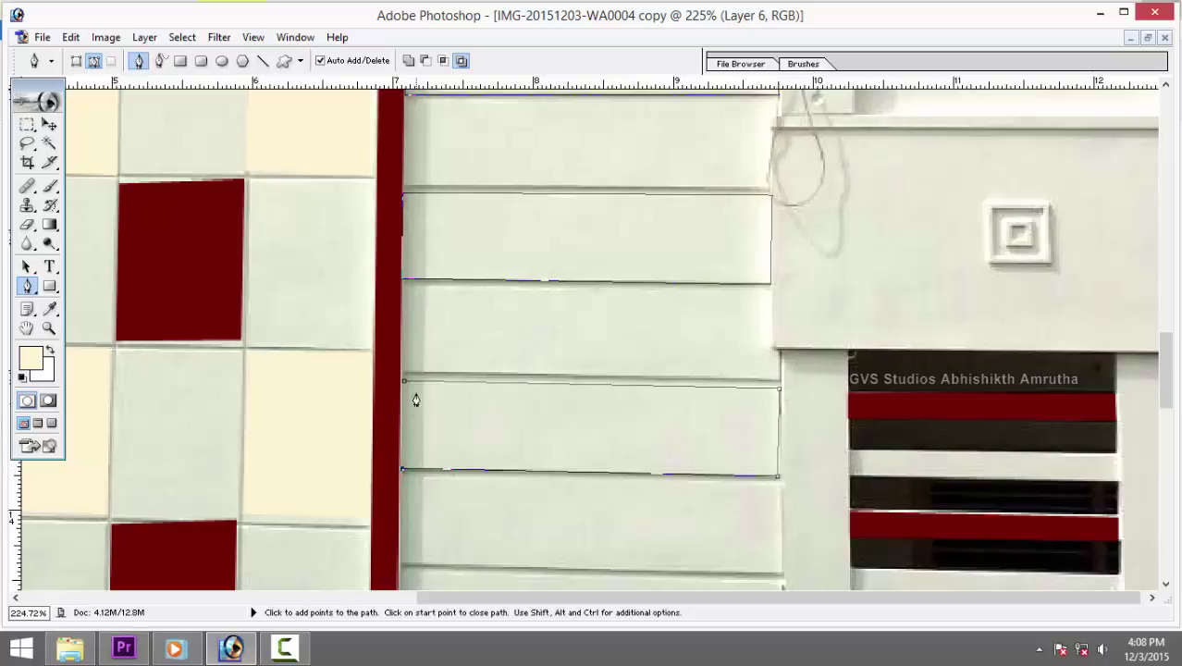
click(403, 381)
drag(477, 519, 483, 318)
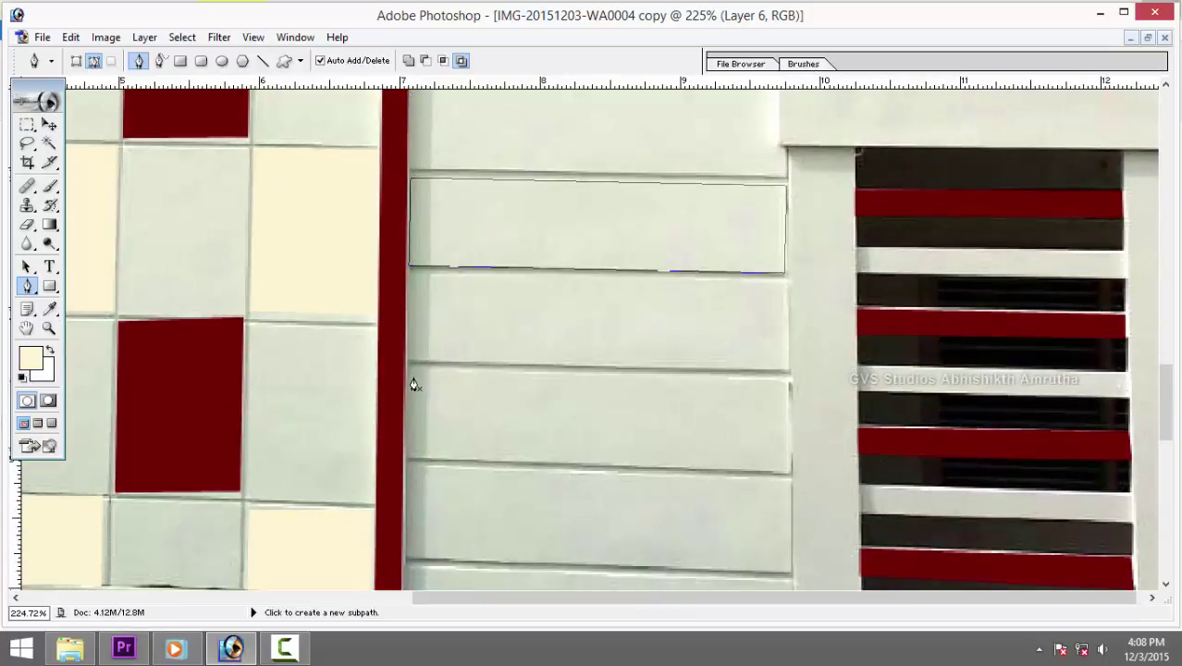
click(785, 380)
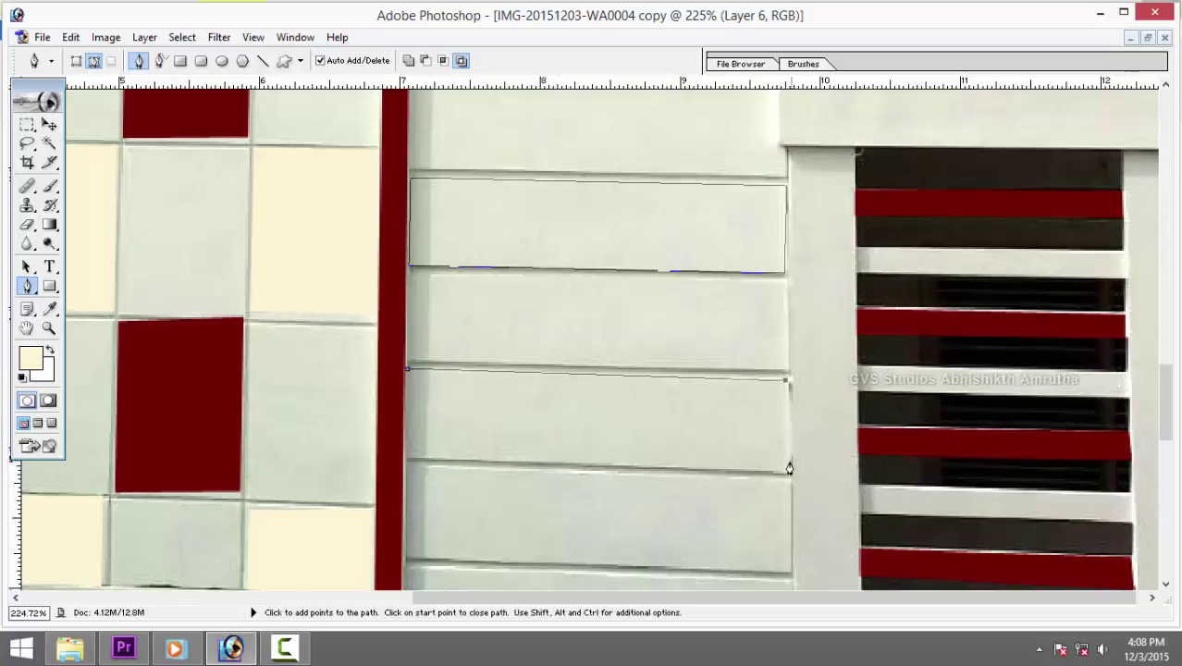
click(406, 460)
click(407, 369)
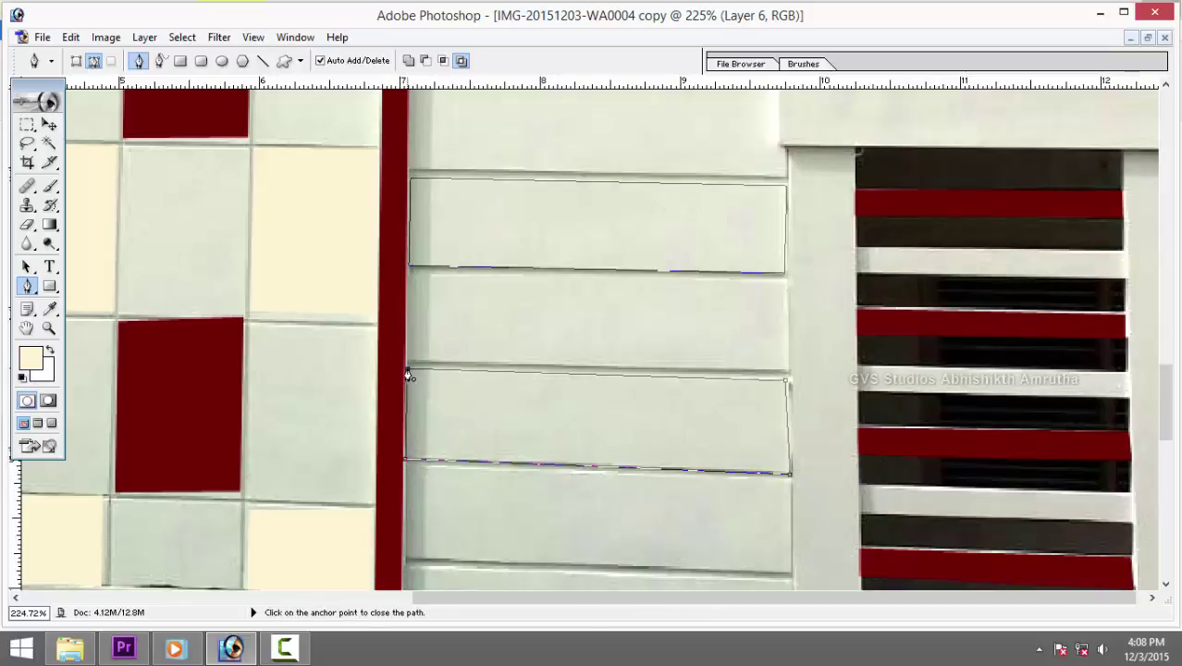
drag(464, 426, 495, 261)
scroll(587, 341, up, 5)
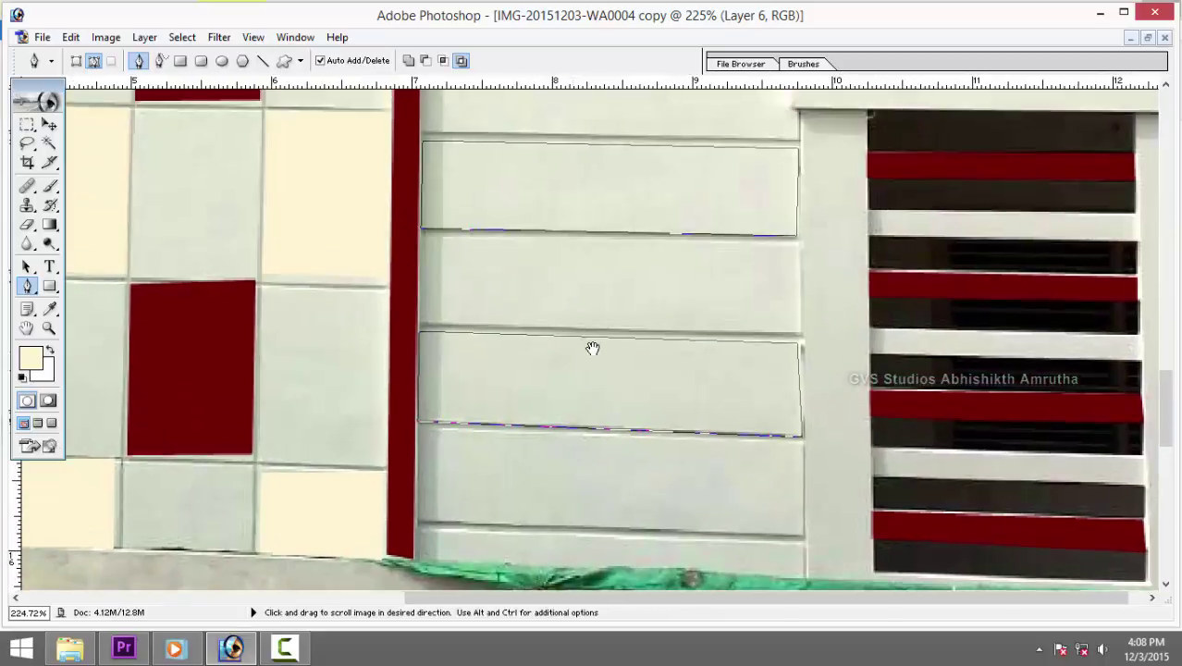
Load the traced panel paths as a selection and add a new layer.
key(ctrl+Return)
scroll(592, 348, down, 1)
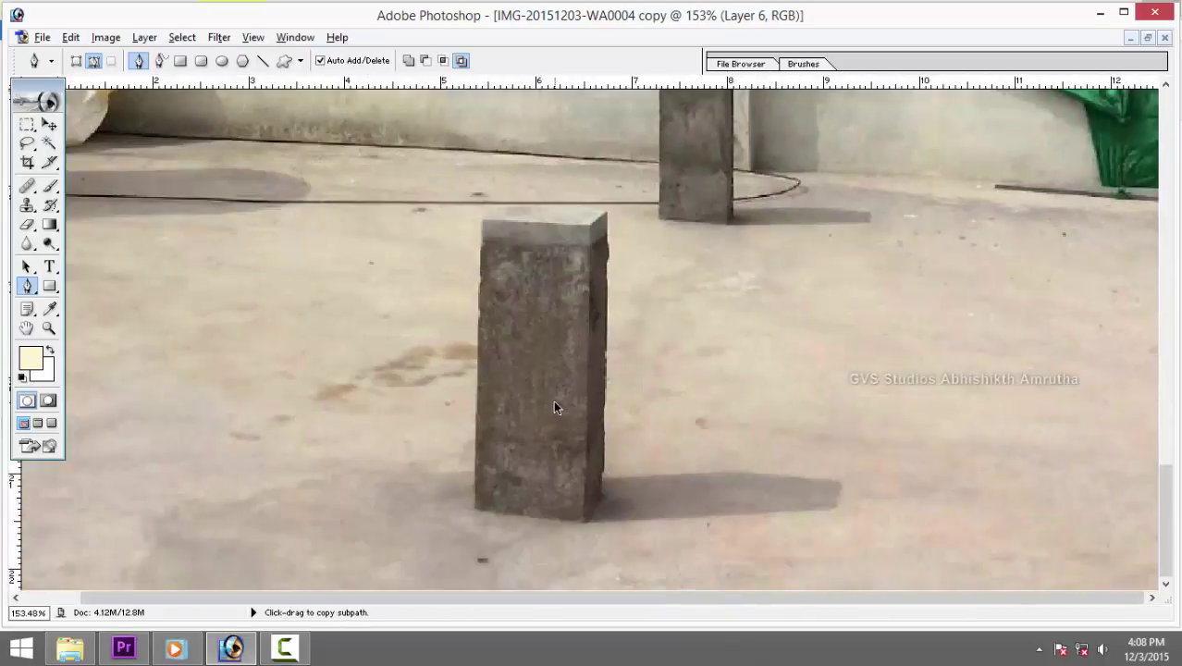
scroll(554, 402, down, 1)
drag(654, 296, 545, 497)
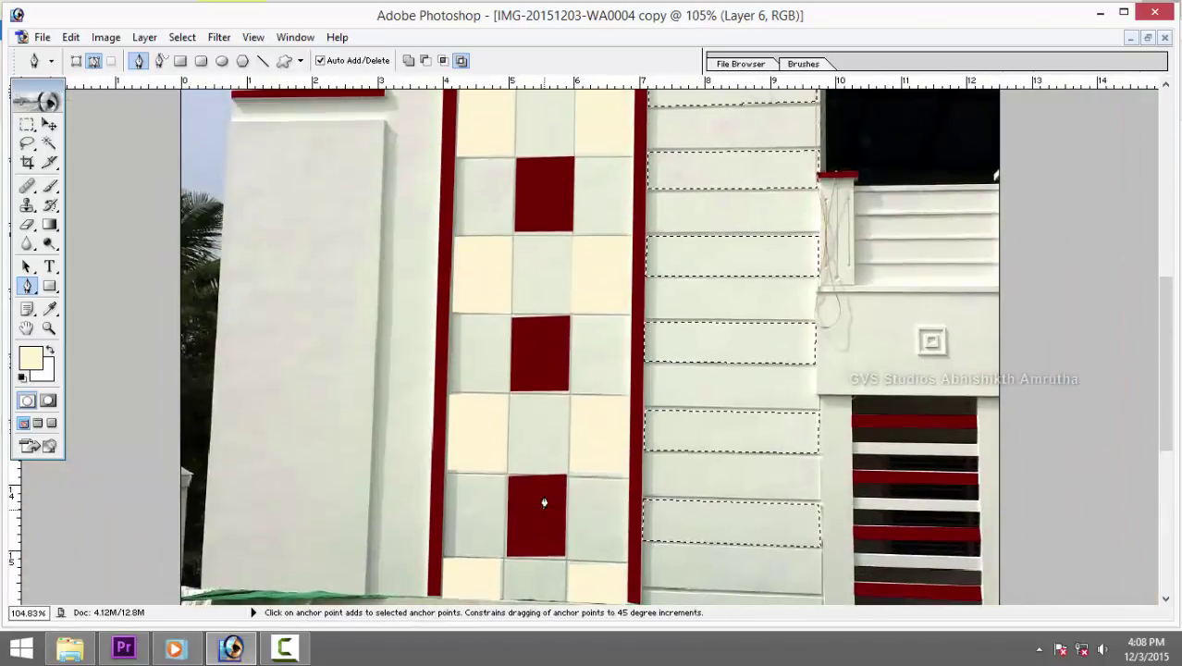
key(ctrl+shift+n)
key(Return)
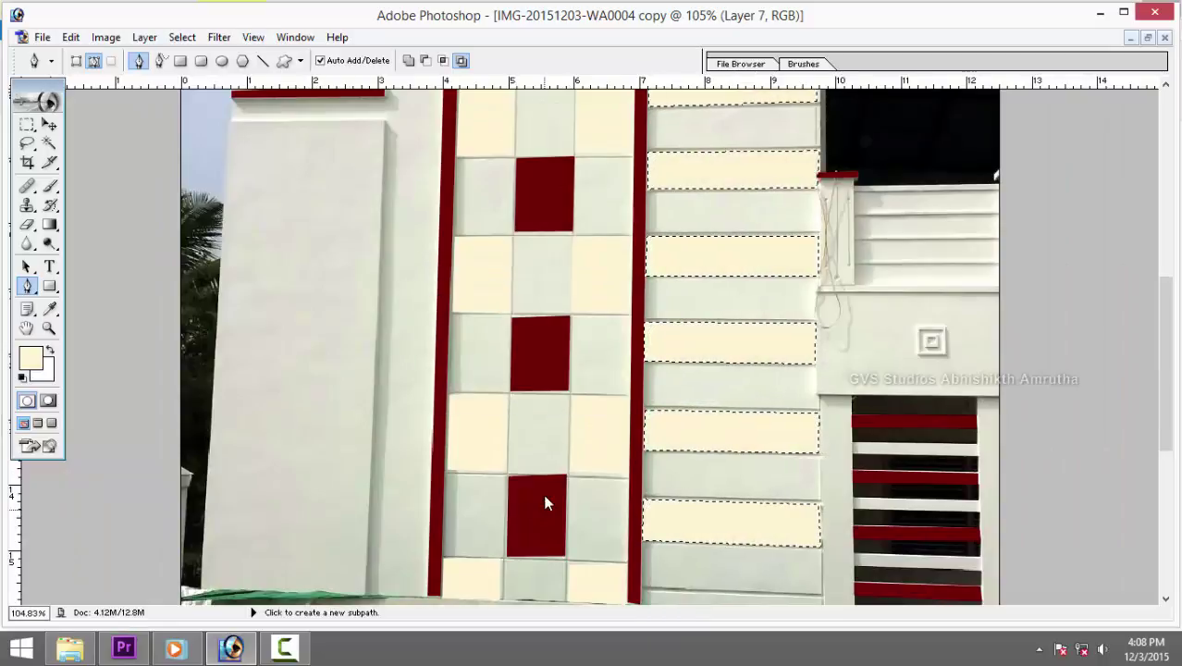
Sample the facade's maroon and fill the selected panels with it, then deselect.
scroll(440, 373, up, 4)
scroll(440, 374, up, 2)
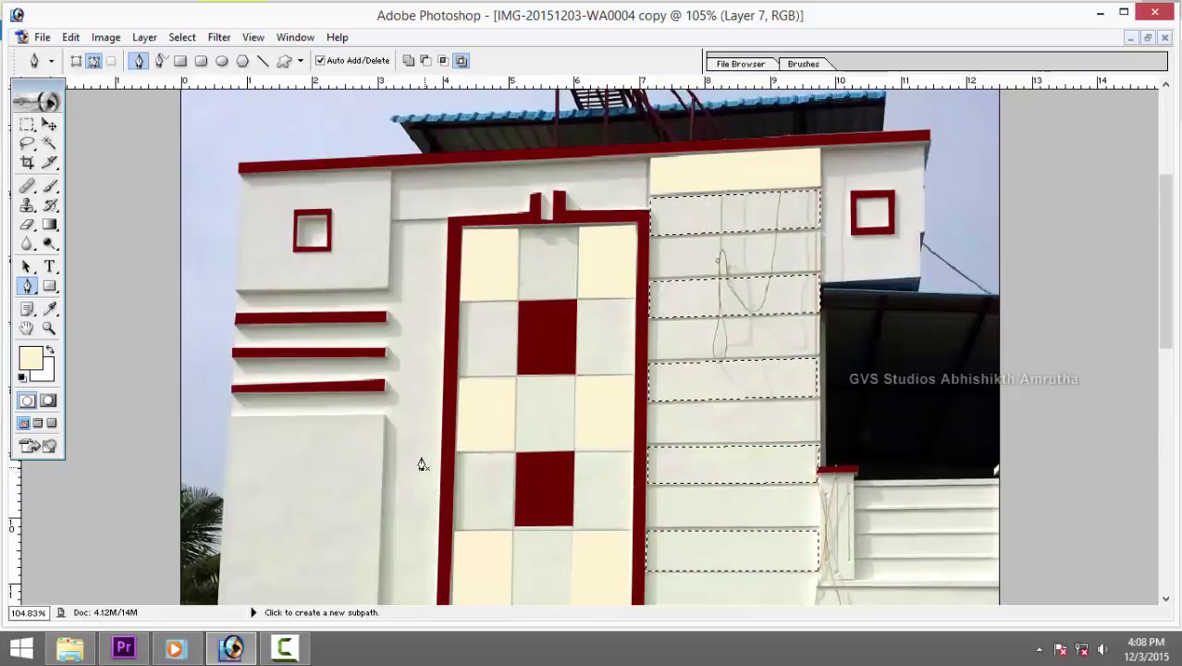
key(i)
click(644, 298)
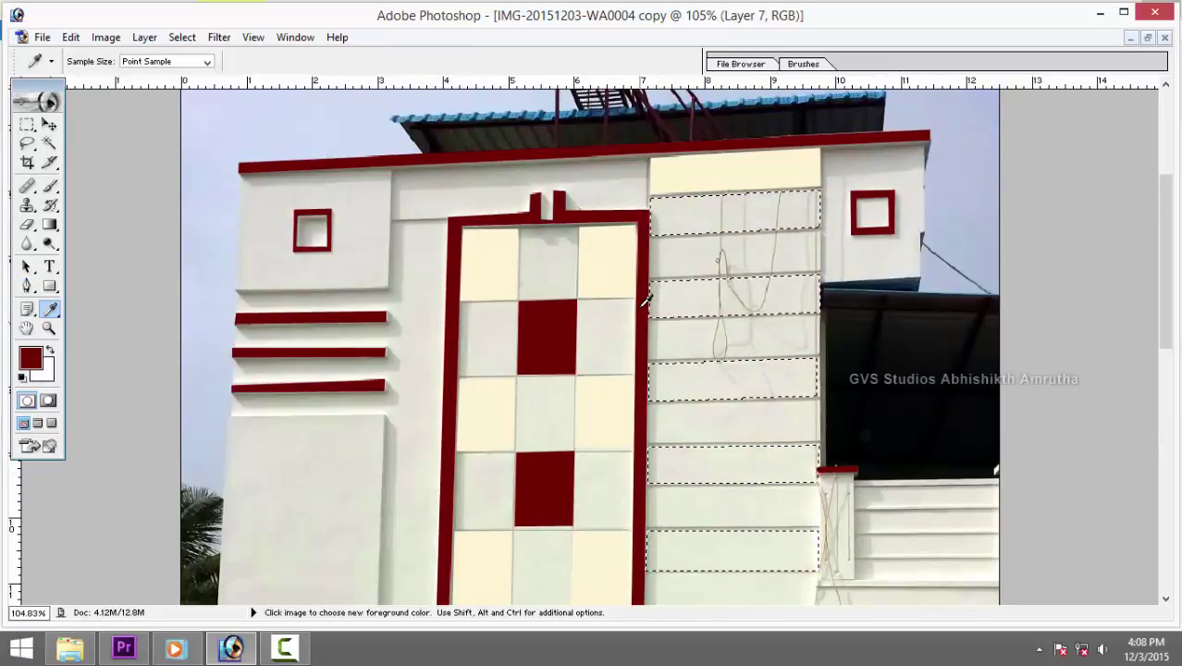
key(alt+BackSpace)
key(ctrl+d)
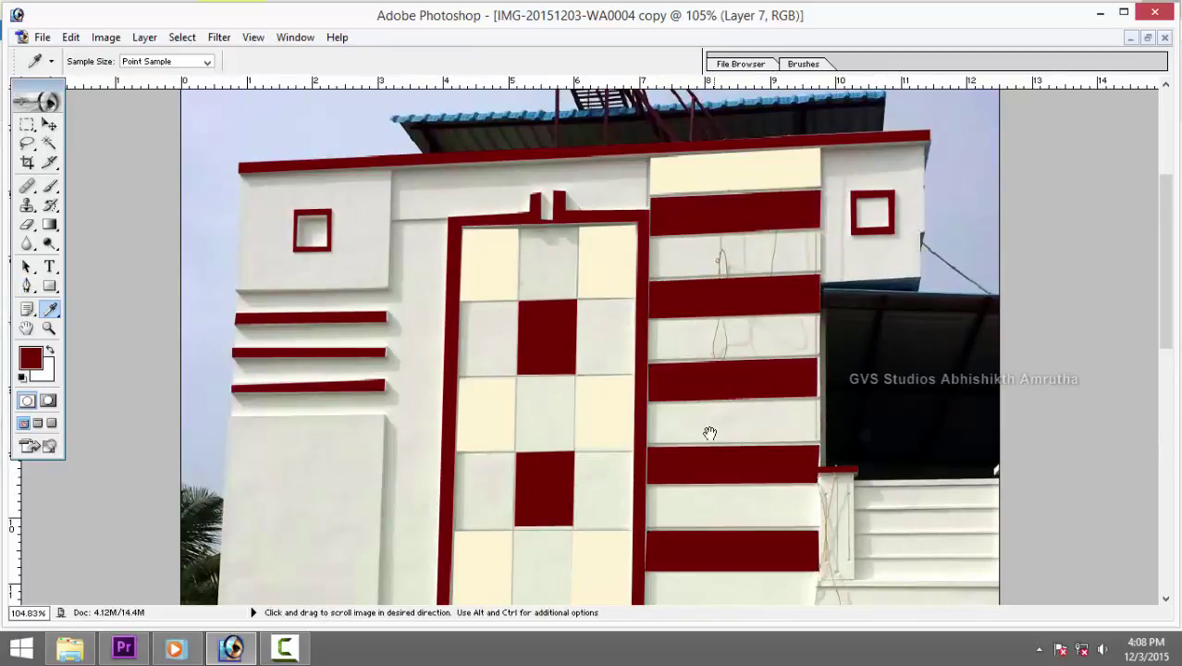
mouse_move(708, 430)
mouse_down()
mouse_move(696, 330)
mouse_move(697, 375)
mouse_move(669, 432)
mouse_move(654, 362)
mouse_up()
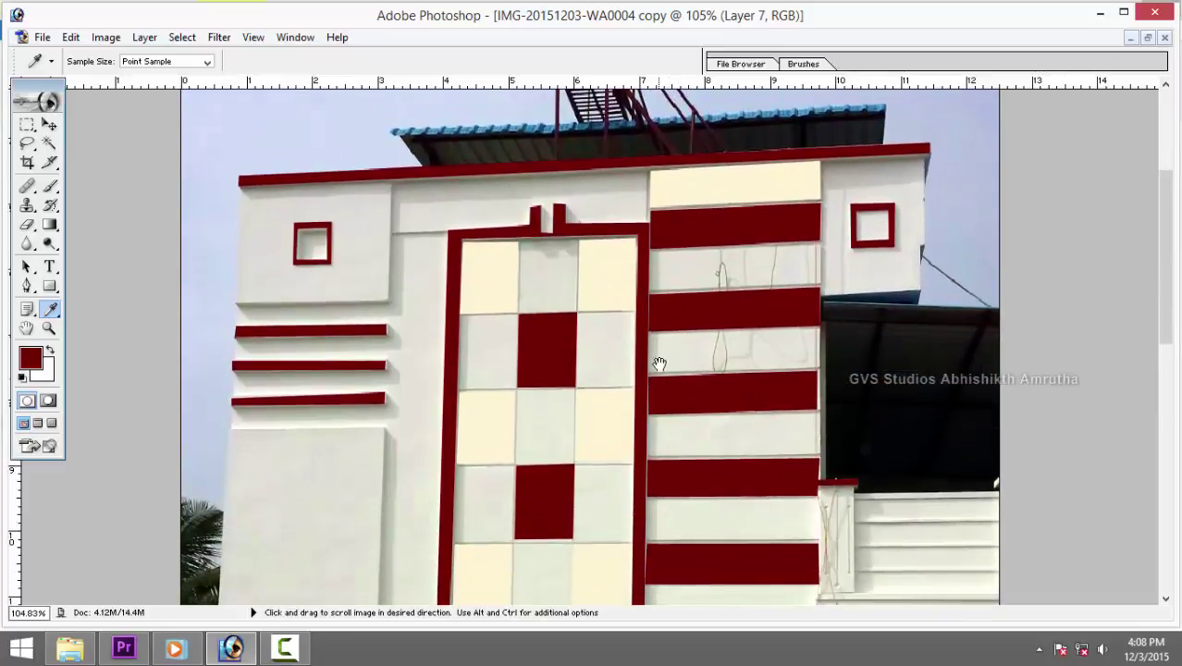
mouse_move(726, 436)
mouse_down()
mouse_move(692, 349)
mouse_move(690, 296)
mouse_up()
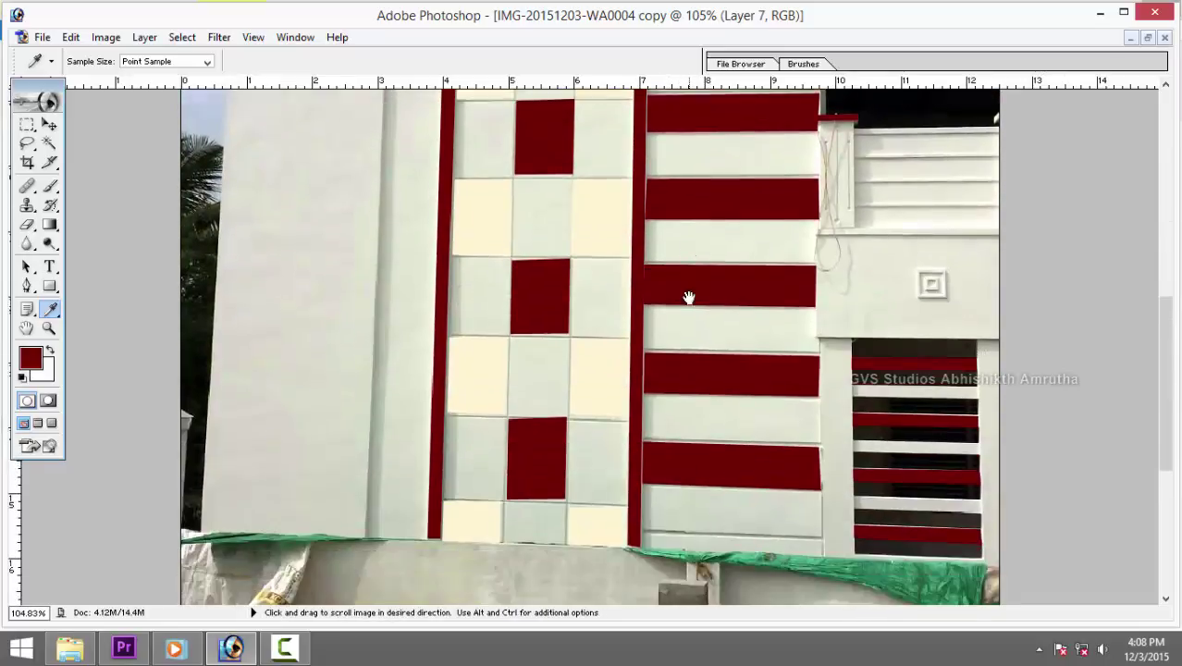
Sample the cream colour from a tile and return to the Pen tool.
click(497, 233)
key(p)
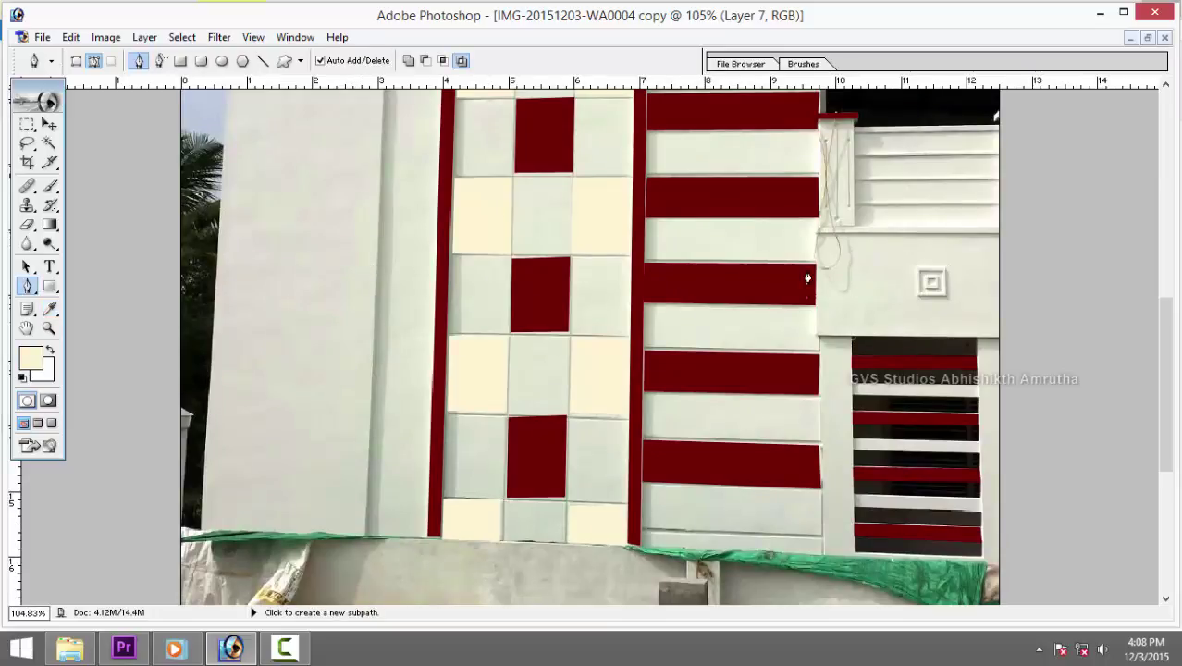
mouse_move(805, 272)
mouse_down()
mouse_move(742, 371)
mouse_move(342, 247)
mouse_up()
scroll(735, 311, up, 1)
scroll(768, 340, up, 3)
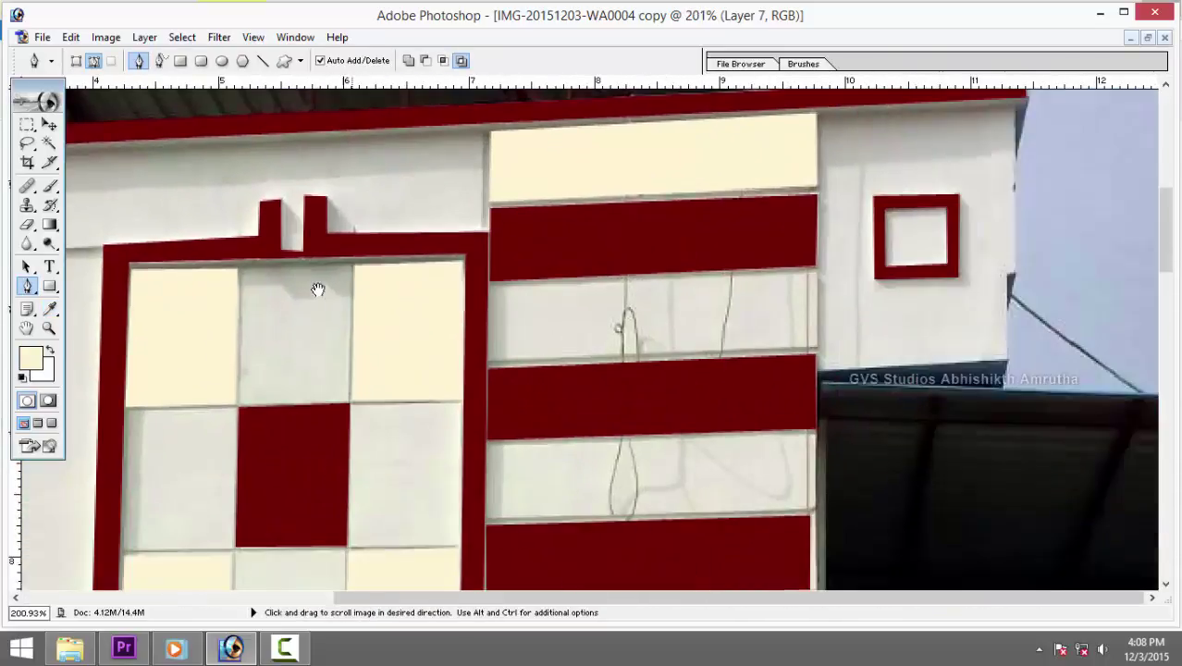
right_click(535, 322)
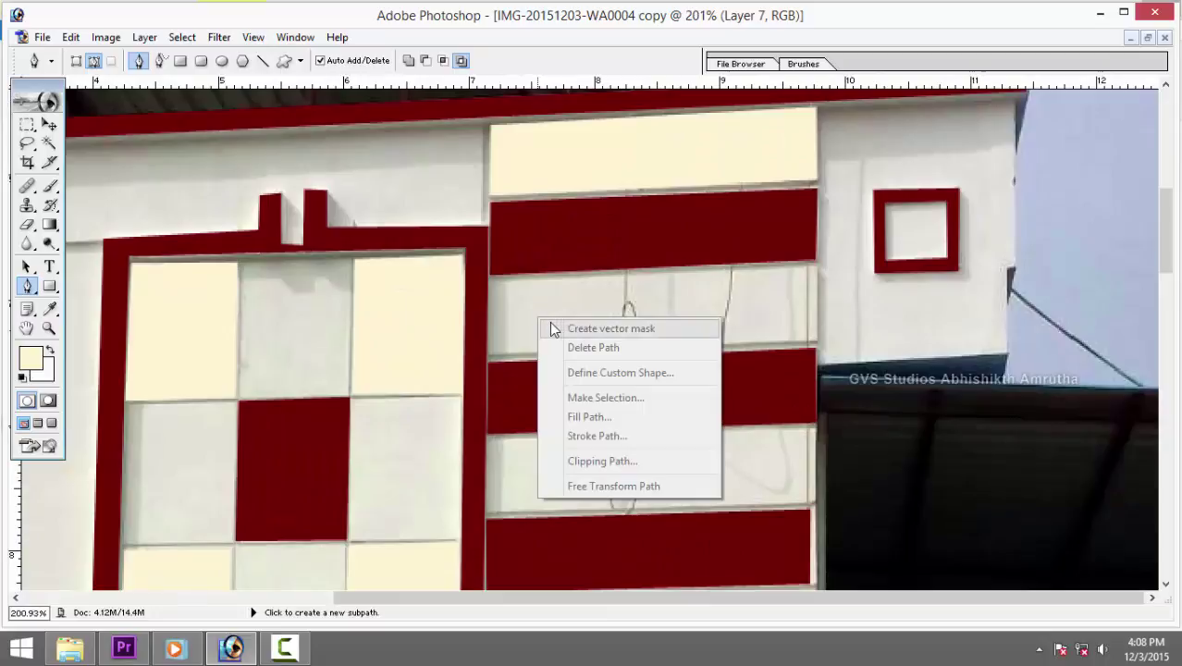
click(529, 316)
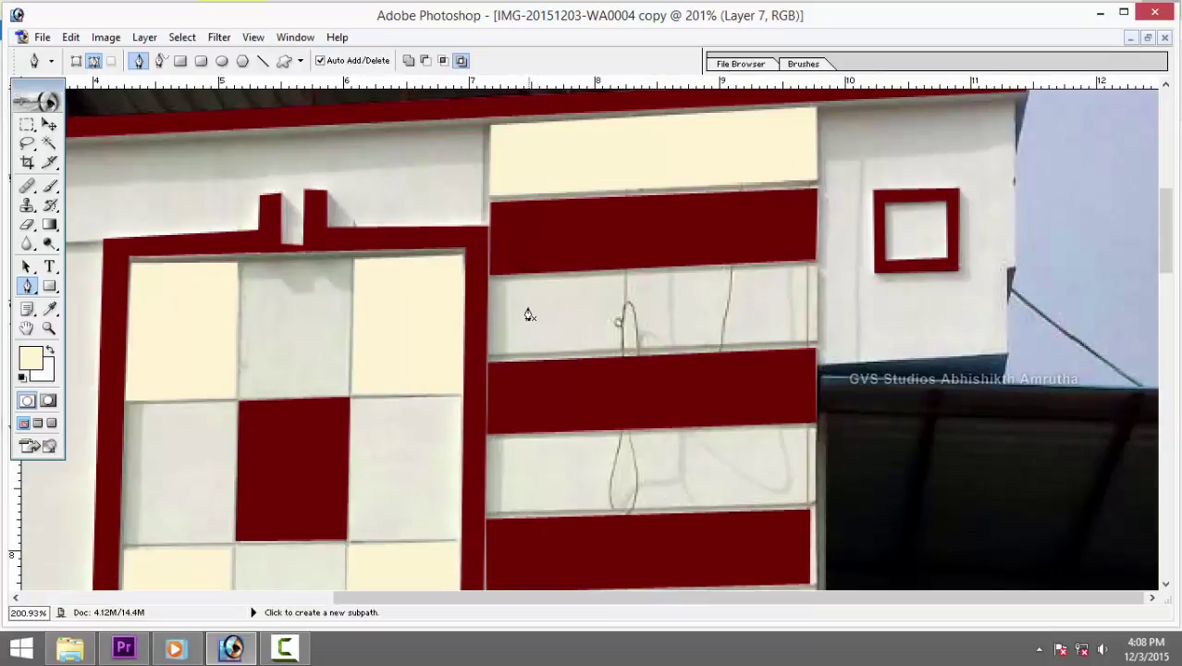
Trace closed outlines around the first two light stripes of the column.
click(491, 279)
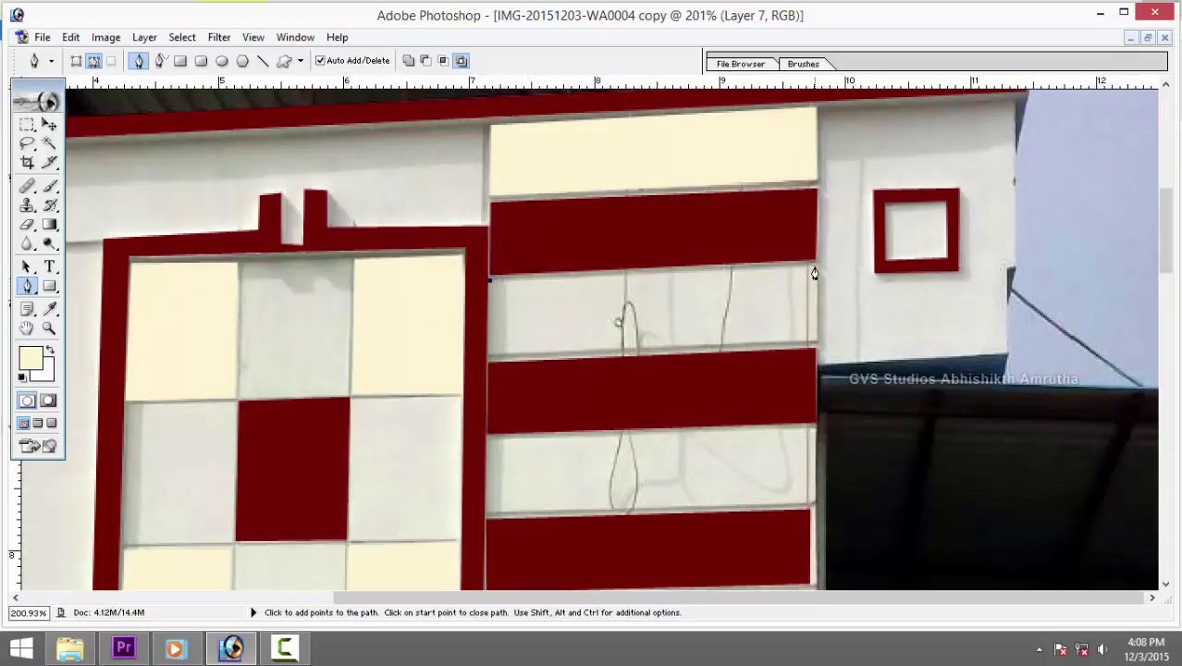
click(815, 269)
click(815, 342)
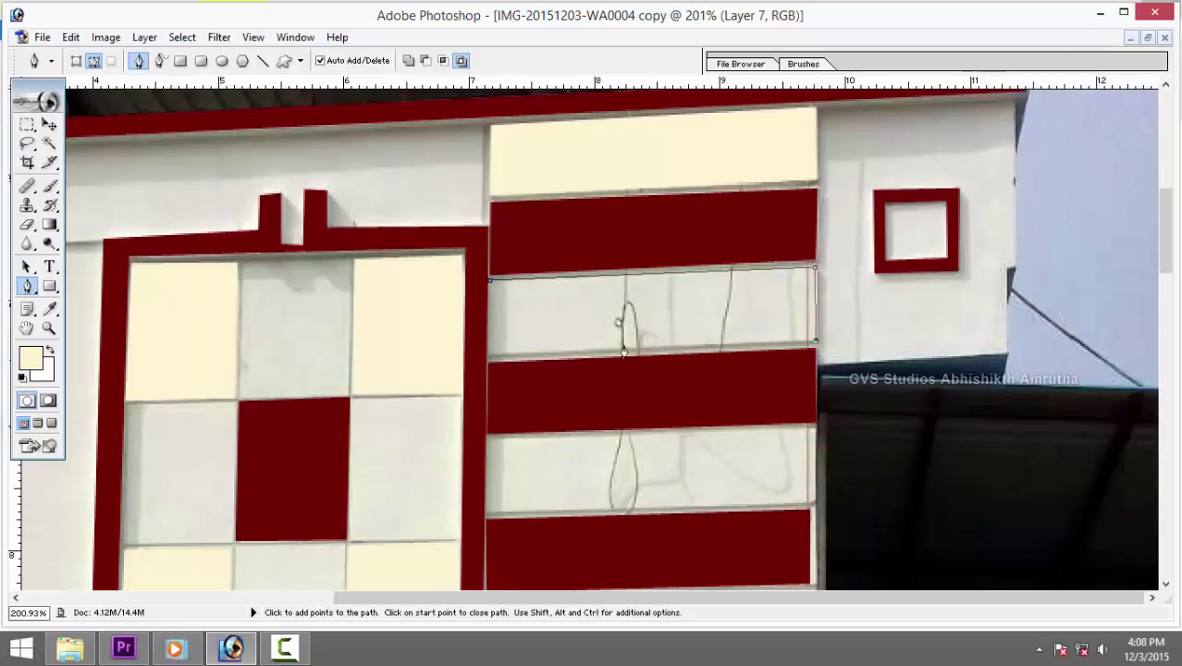
click(491, 280)
scroll(520, 291, down, 3)
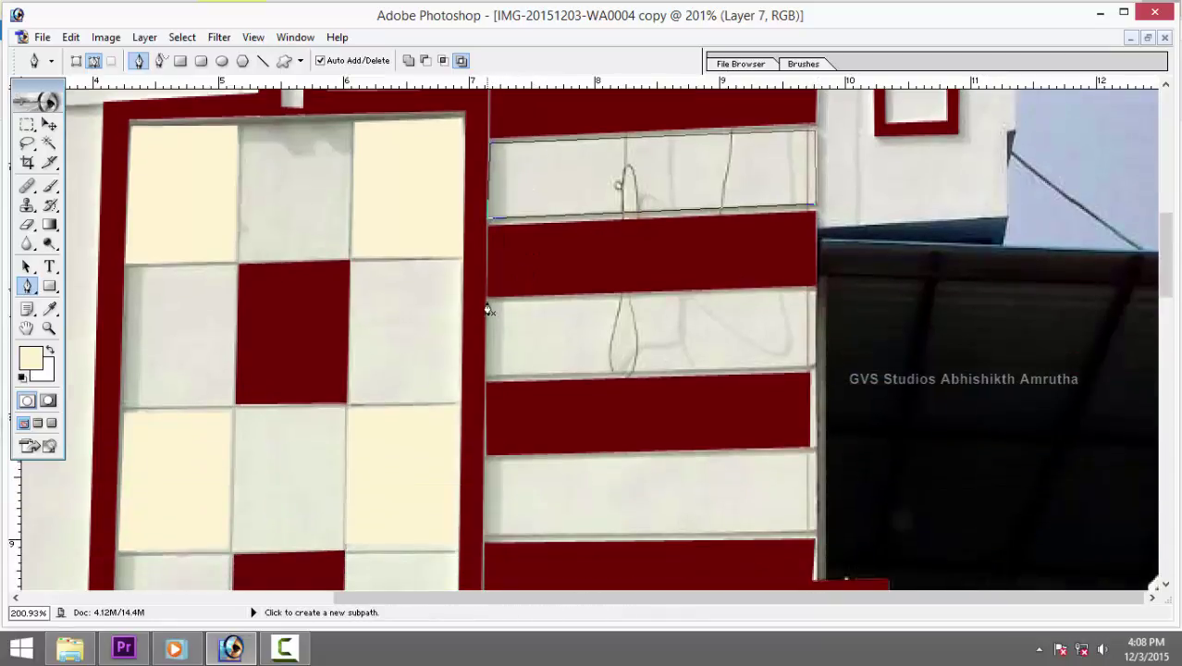
click(810, 293)
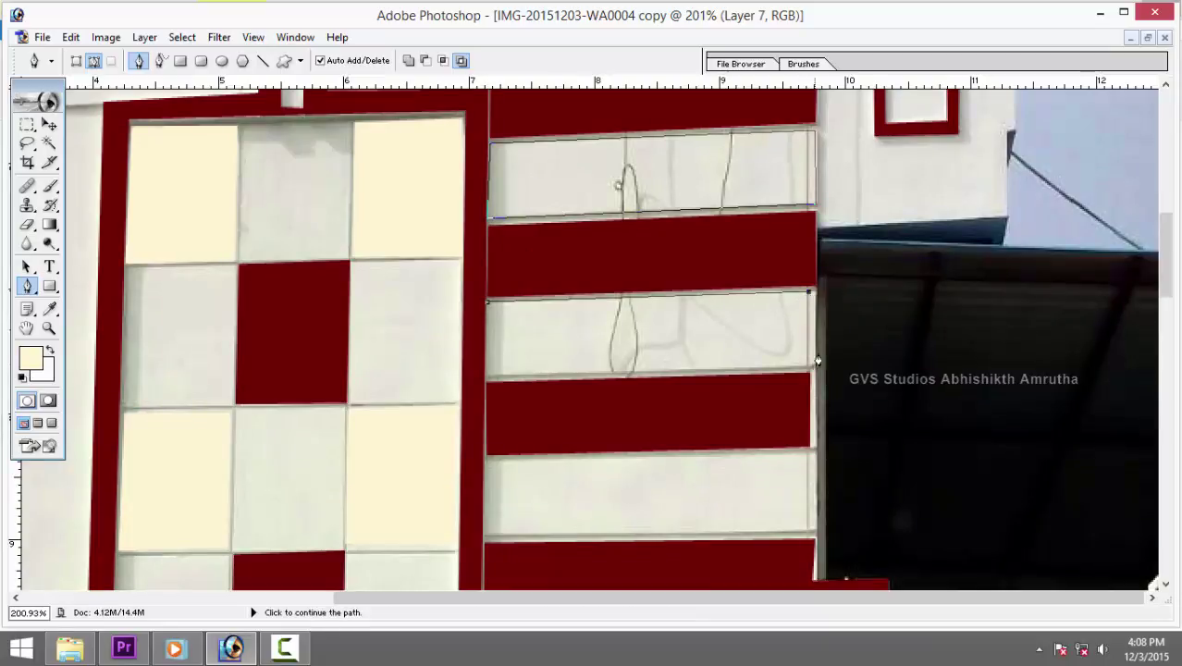
click(486, 380)
click(488, 300)
scroll(490, 306, down, 3)
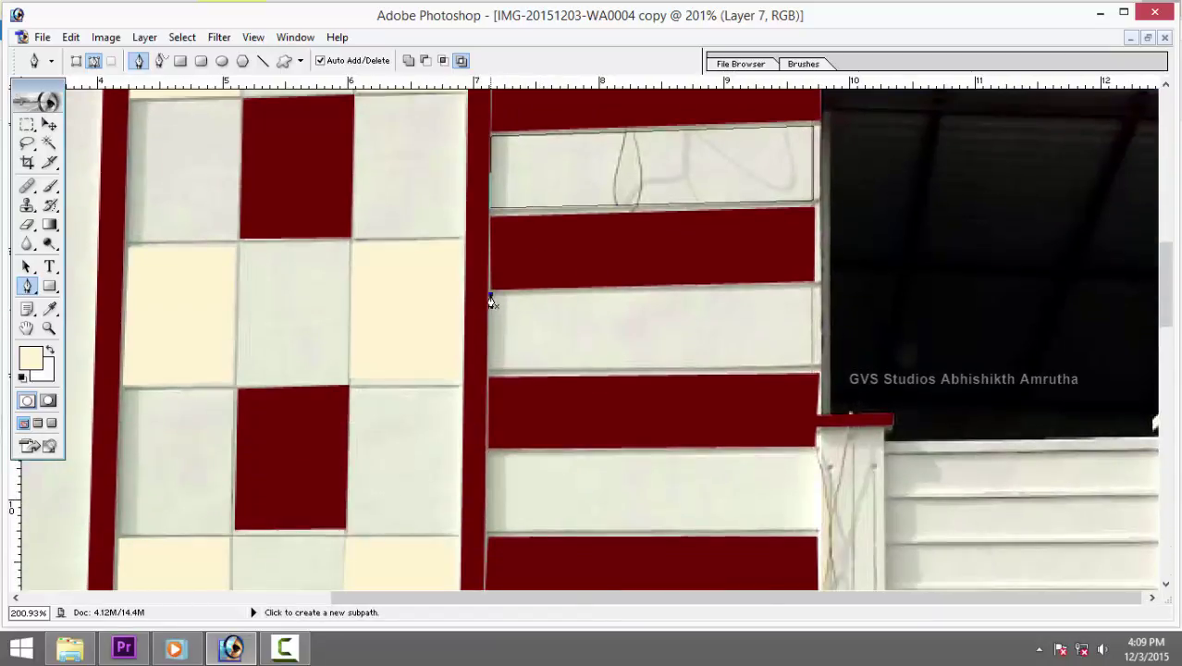
Outline the third and fourth light stripes with closed pen paths.
click(491, 295)
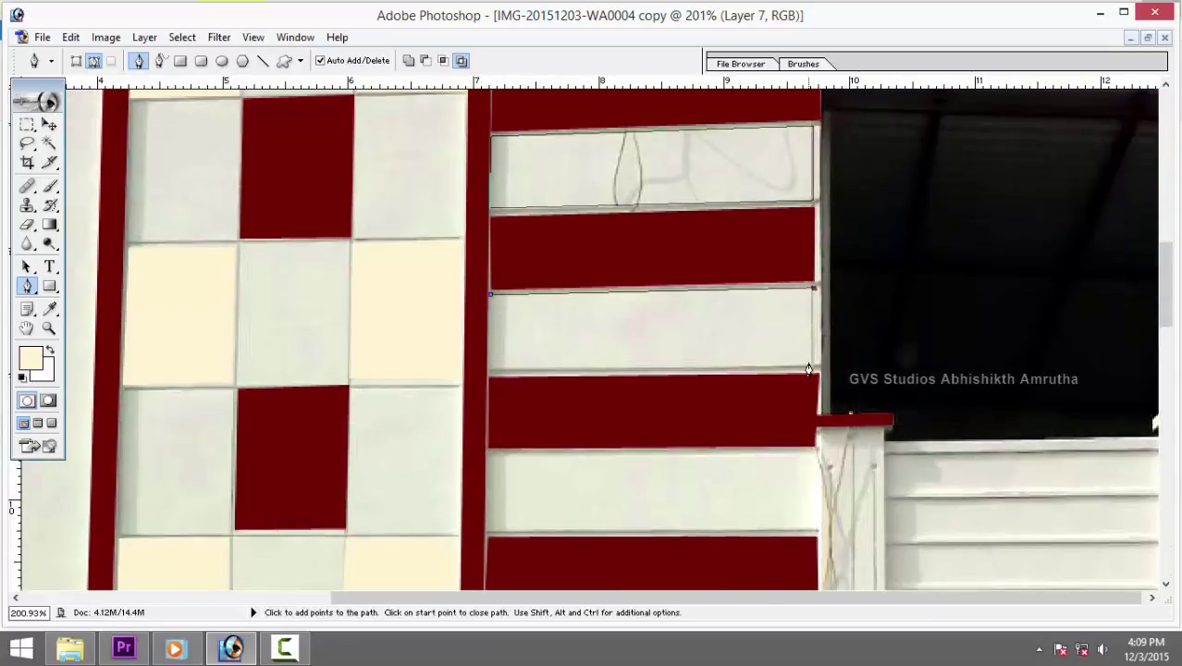
click(488, 374)
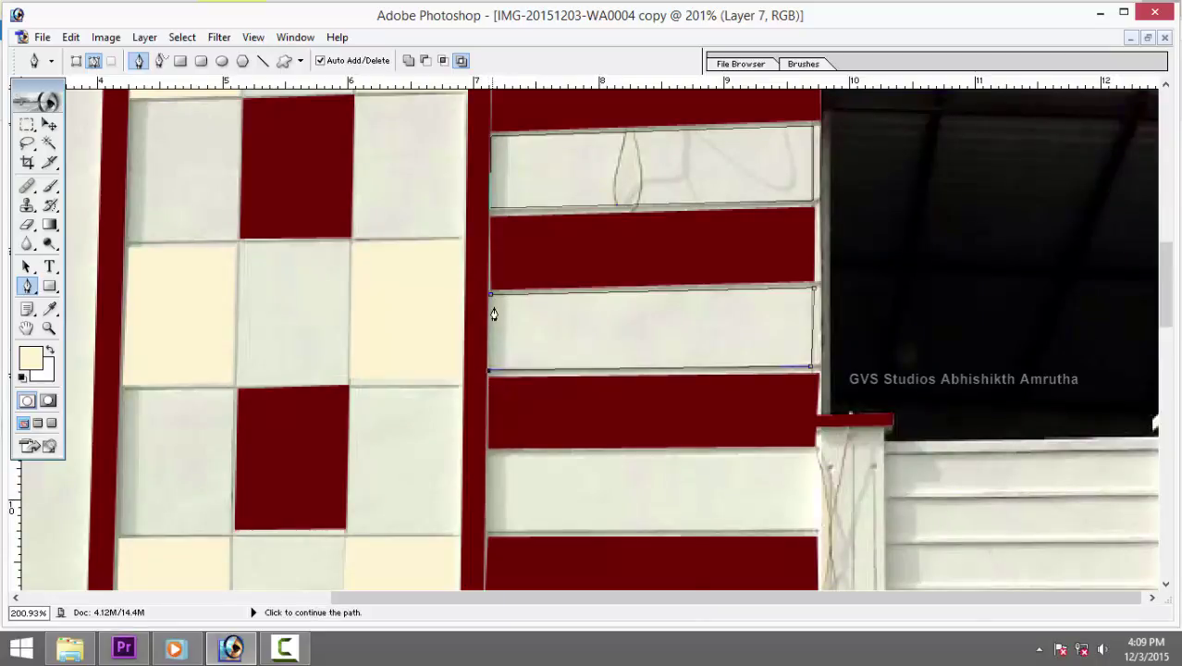
click(490, 295)
drag(567, 402, 561, 217)
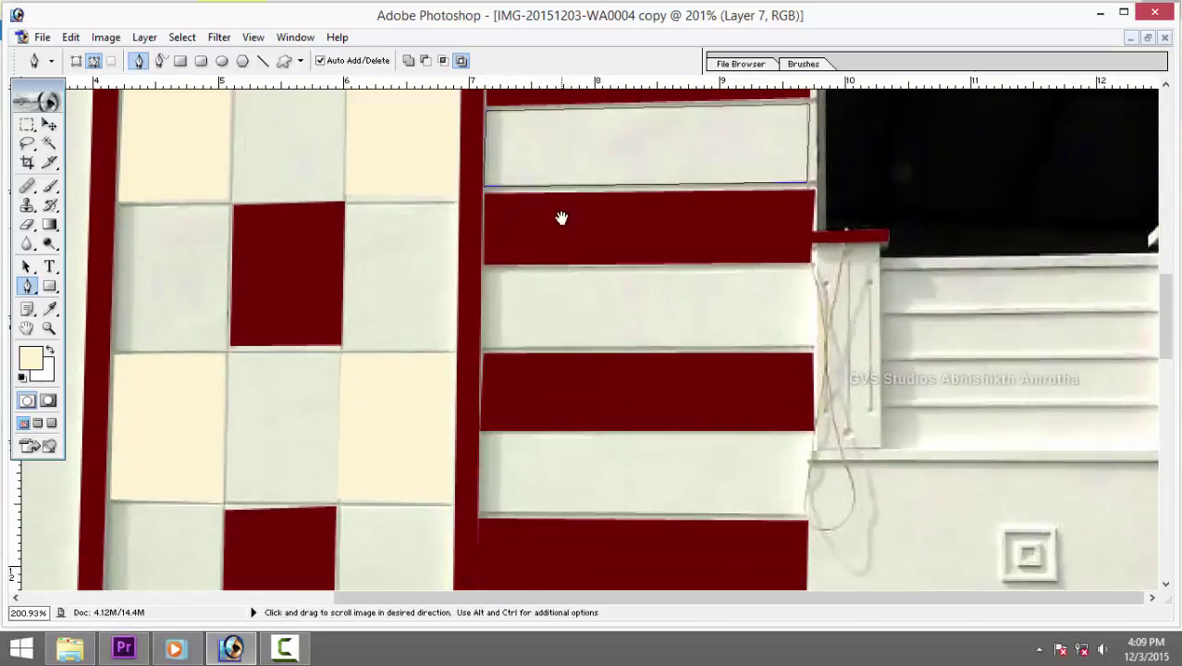
click(483, 271)
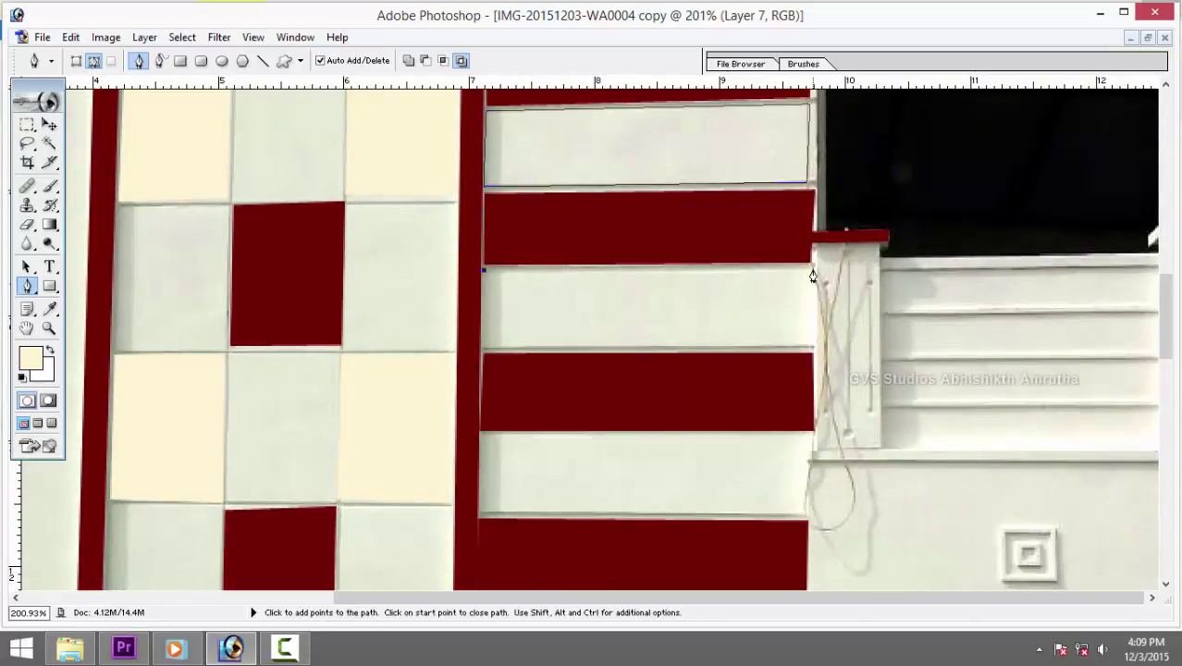
click(813, 271)
click(483, 269)
drag(573, 369, 482, 284)
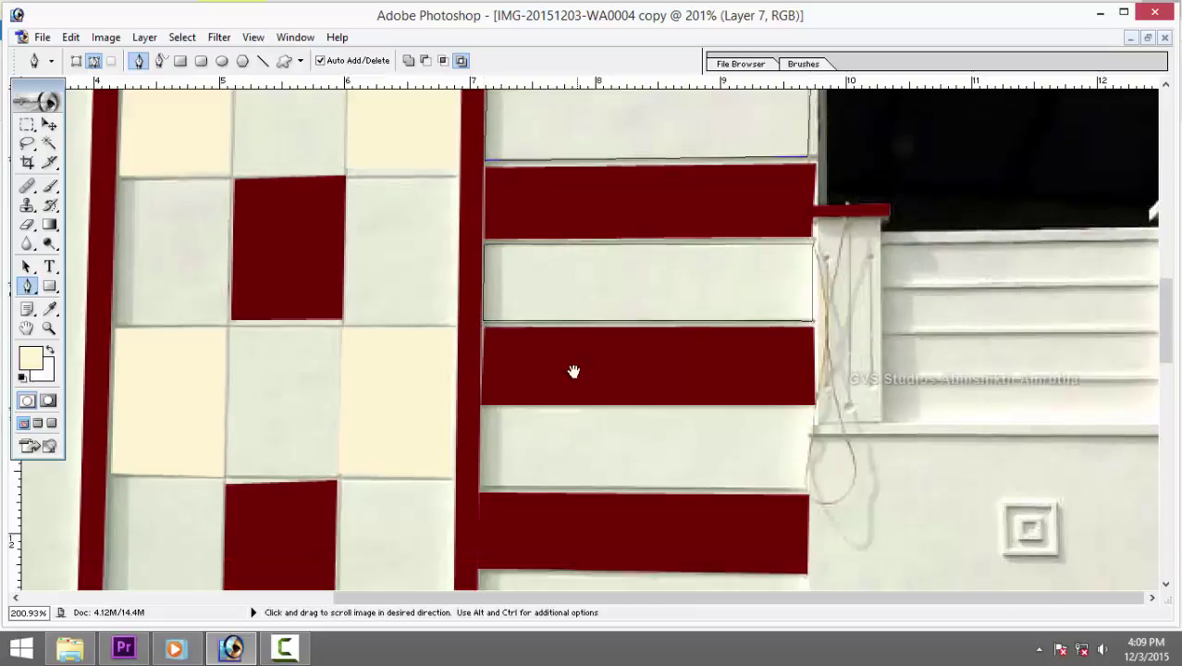
Outline the fifth and sixth light stripes further down the column.
click(481, 277)
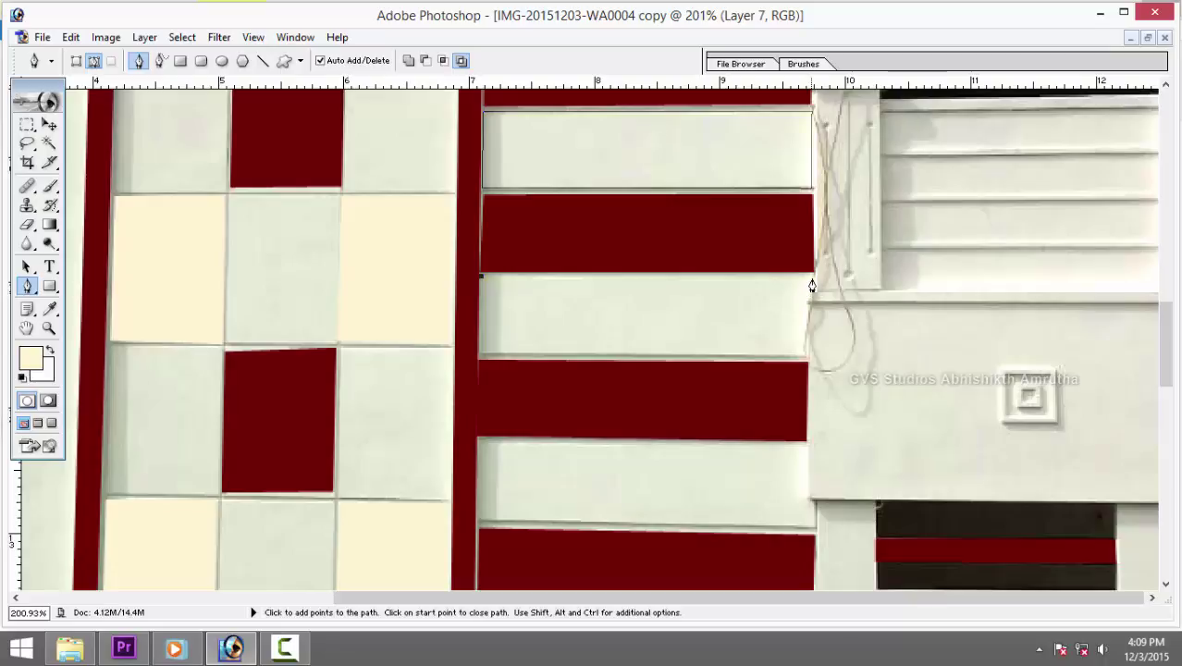
click(810, 356)
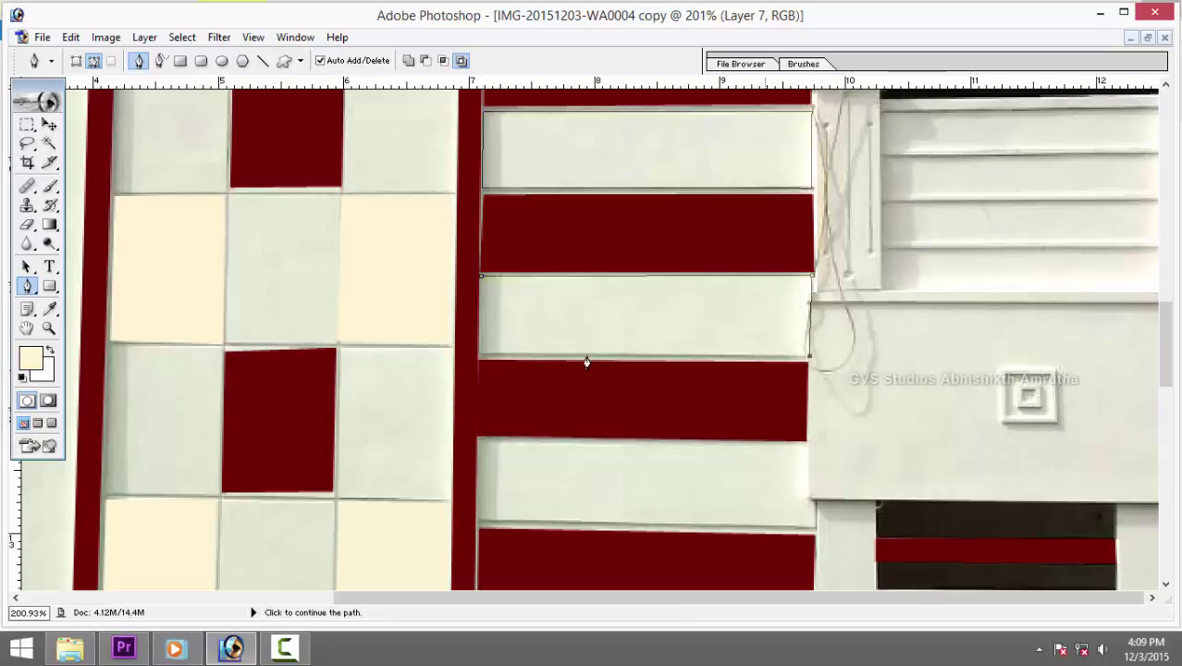
click(481, 354)
click(481, 276)
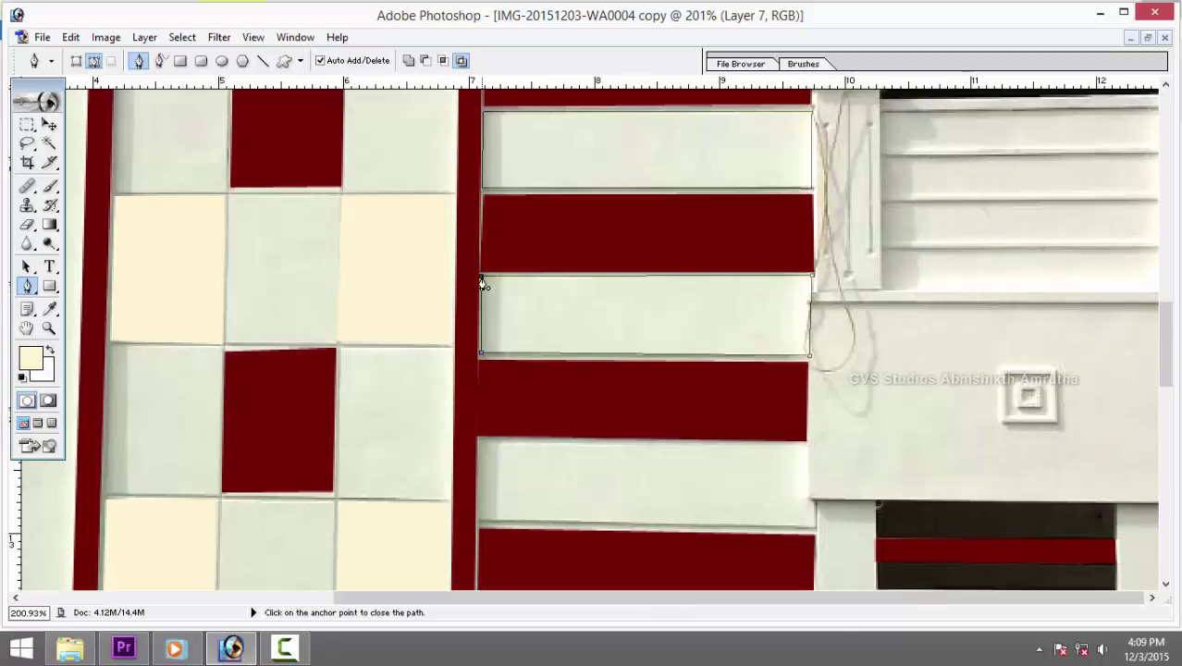
scroll(518, 276, down, 3)
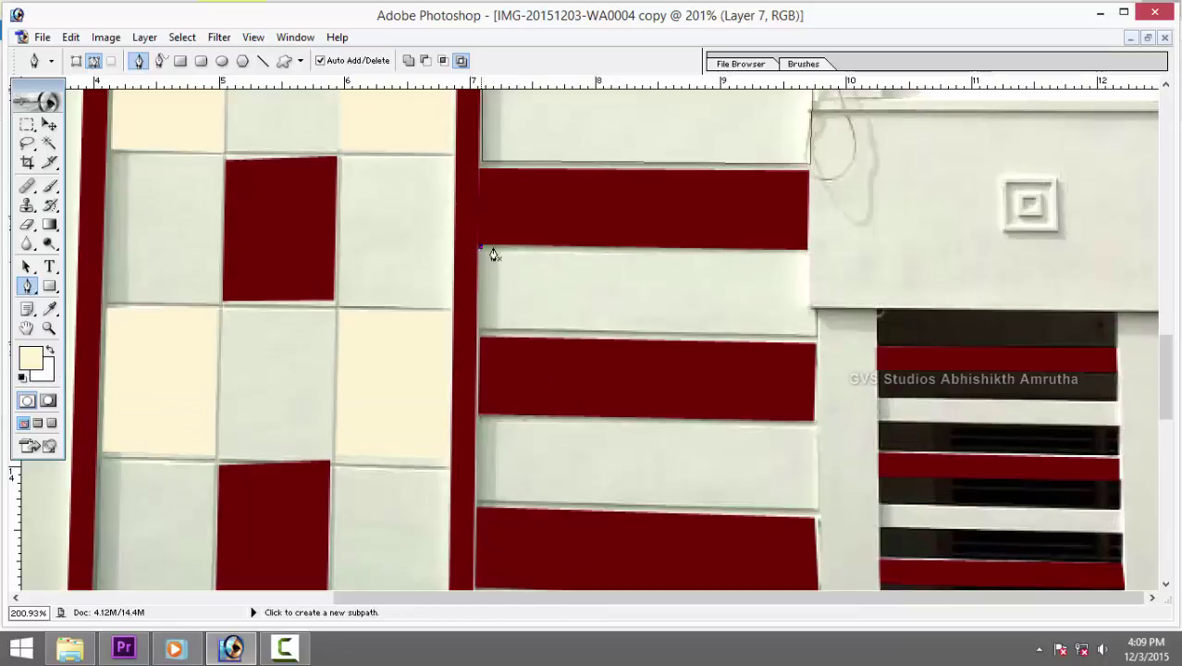
click(480, 248)
click(808, 254)
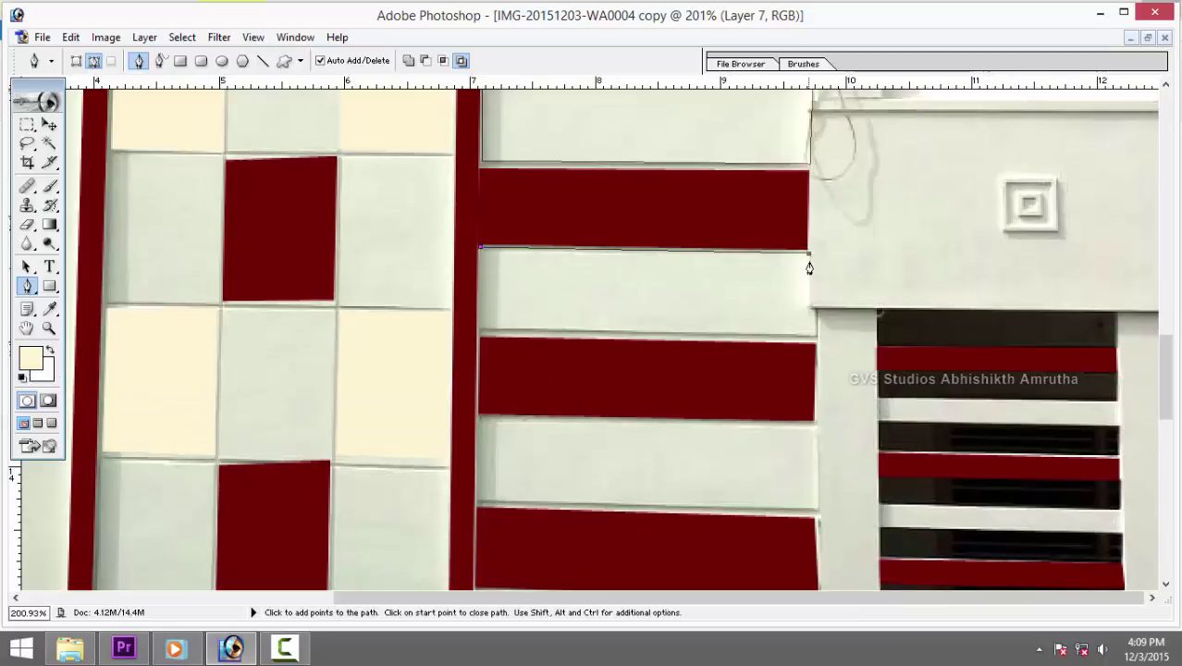
click(814, 336)
click(477, 335)
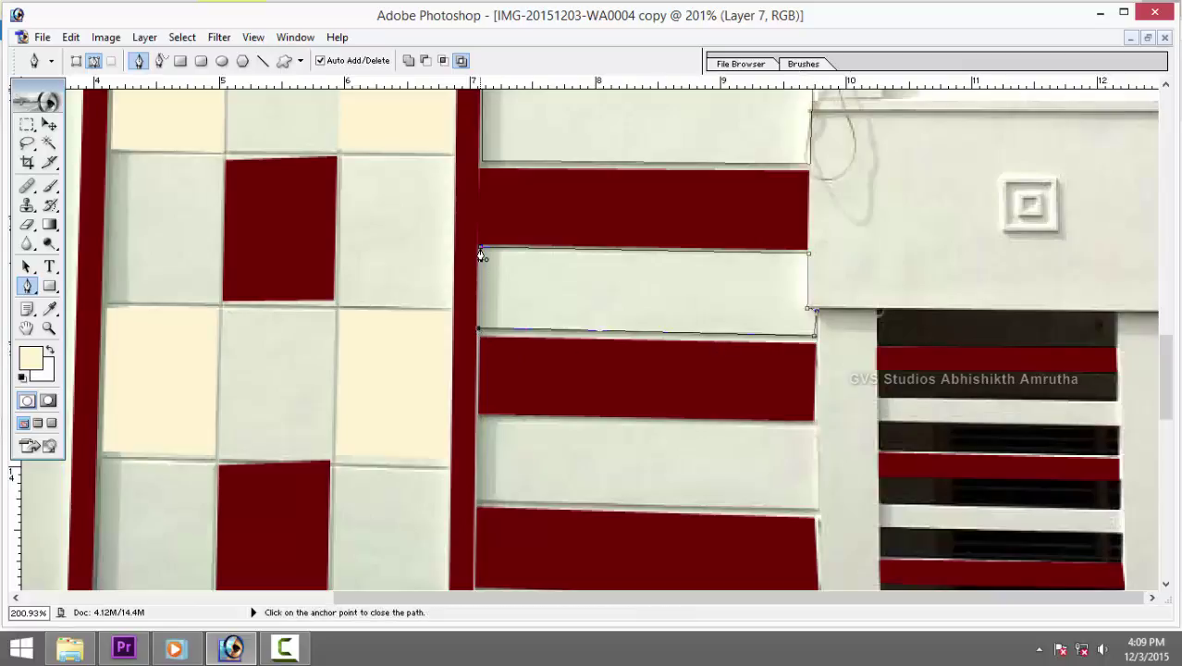
click(480, 247)
drag(614, 414, 498, 331)
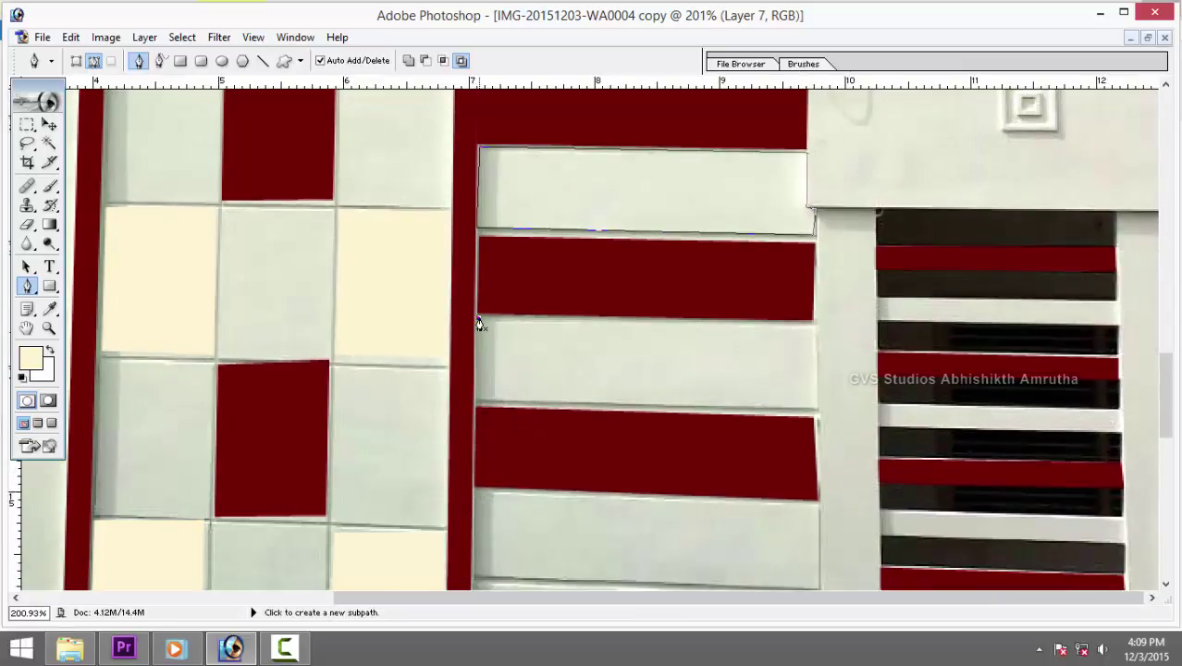
Outline the two lowest light stripes and load all stripe paths as a selection.
click(478, 318)
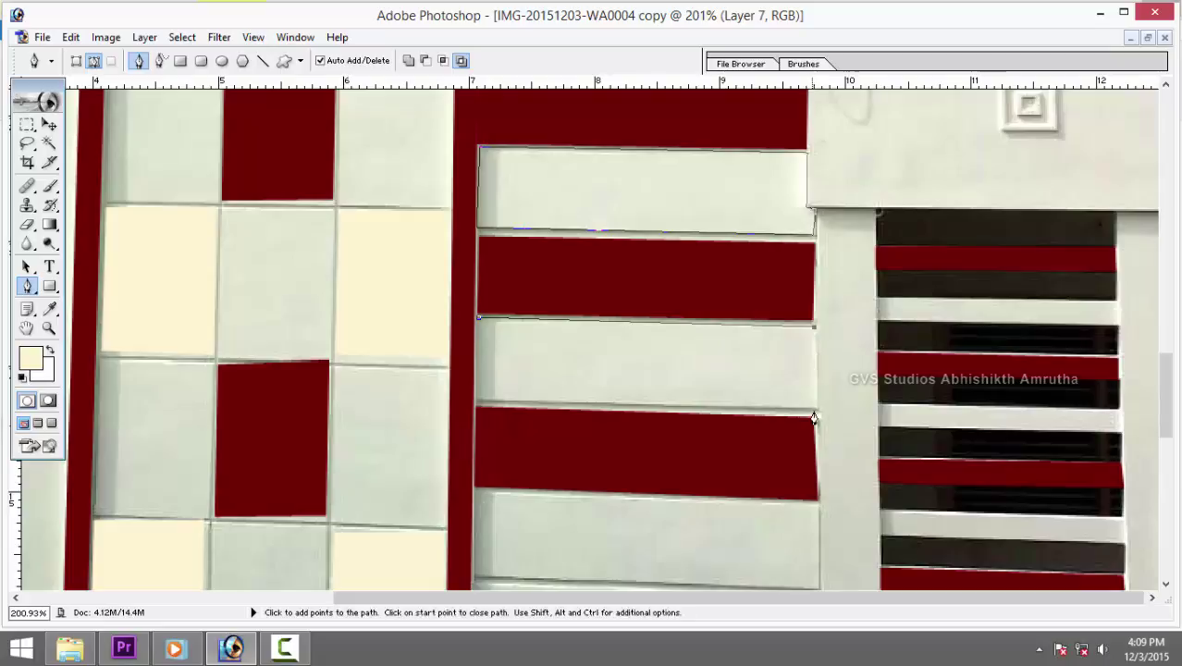
click(816, 409)
click(475, 403)
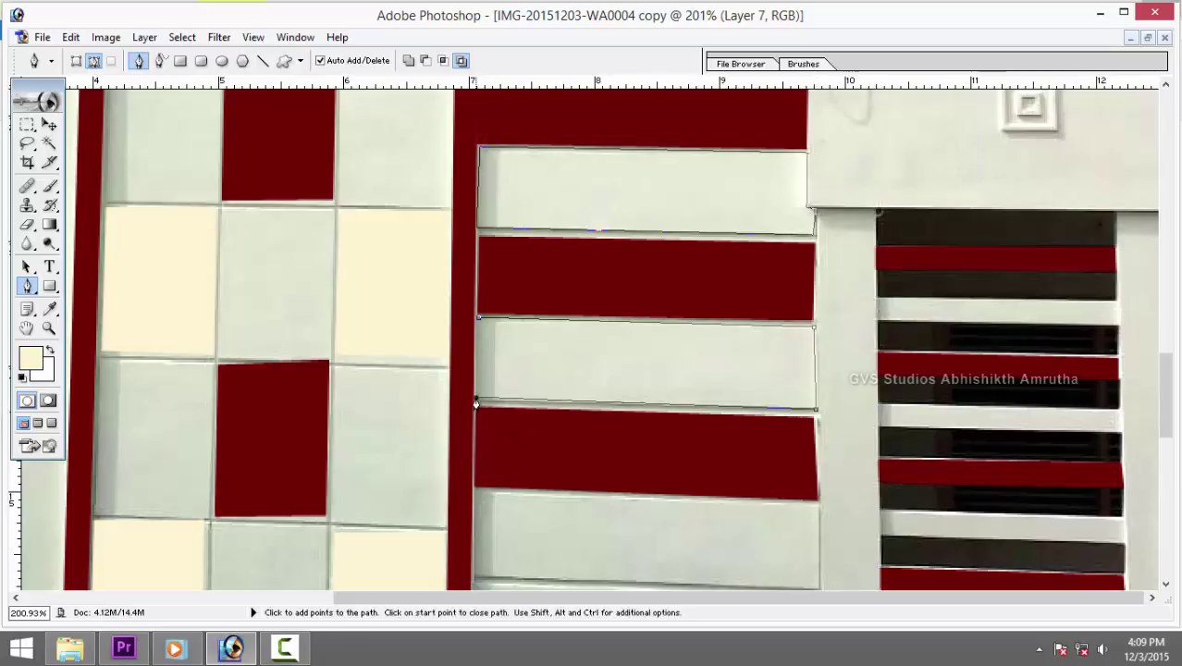
click(478, 320)
drag(595, 439, 618, 263)
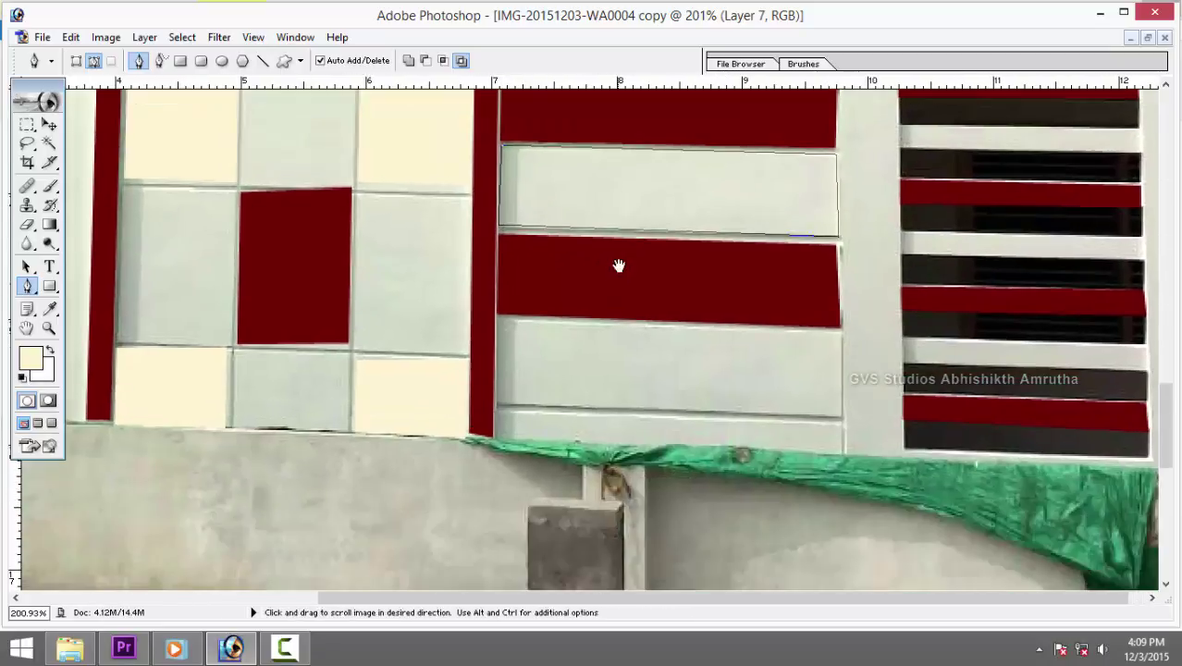
click(498, 320)
click(842, 333)
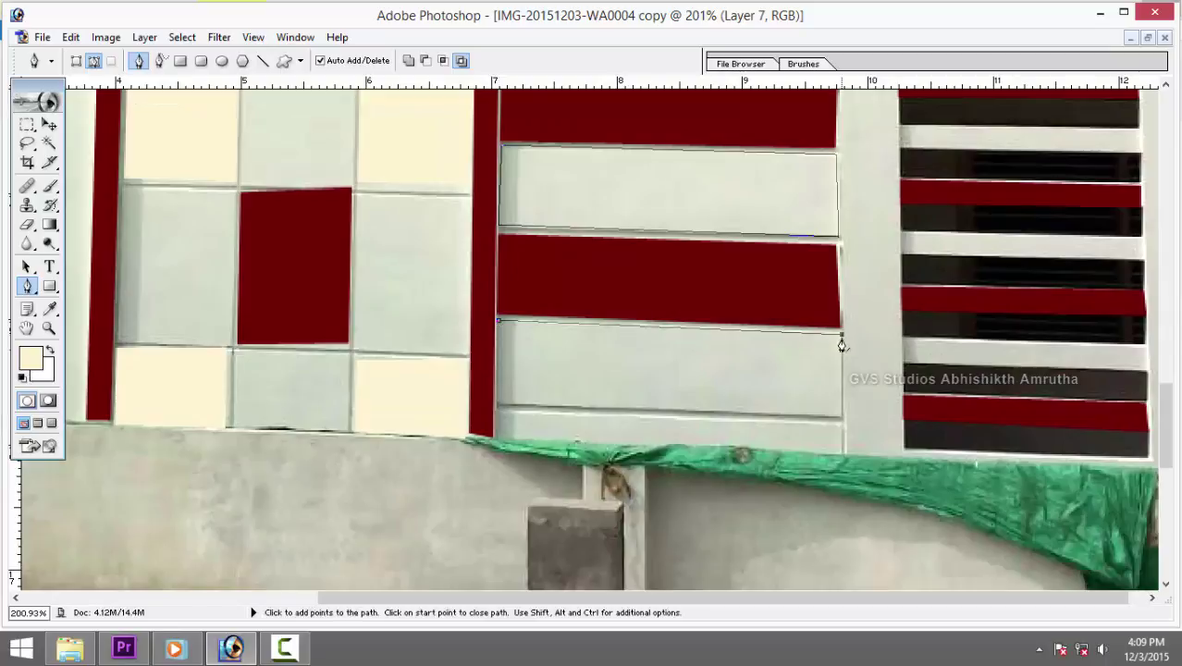
click(500, 411)
click(497, 320)
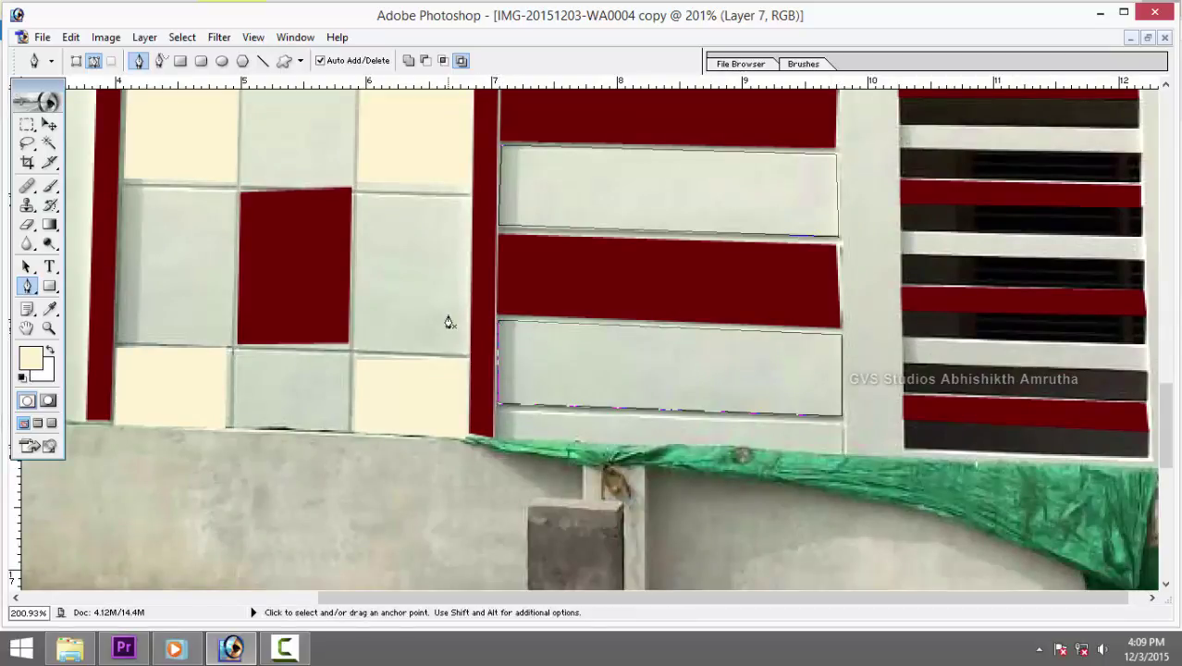
key(ctrl+Return)
Fill the selected light stripes with cream on a new layer, then deselect.
scroll(448, 321, down, 3)
scroll(447, 321, down, 3)
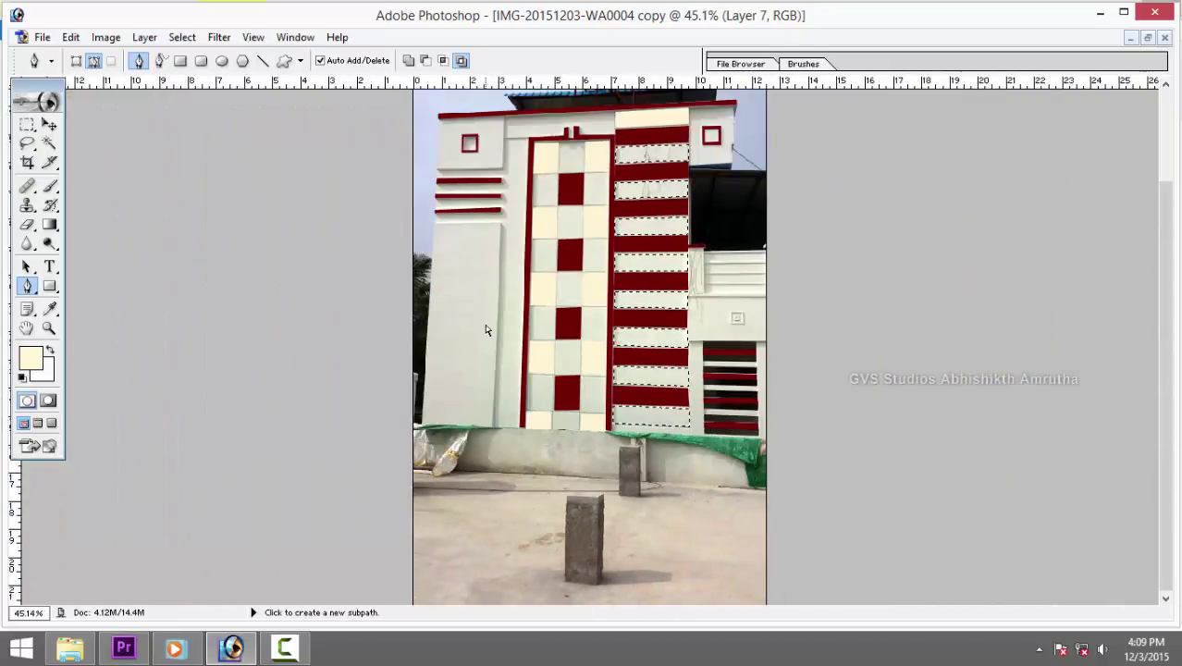
key(ctrl+shift+n)
key(Return)
key(alt+BackSpace)
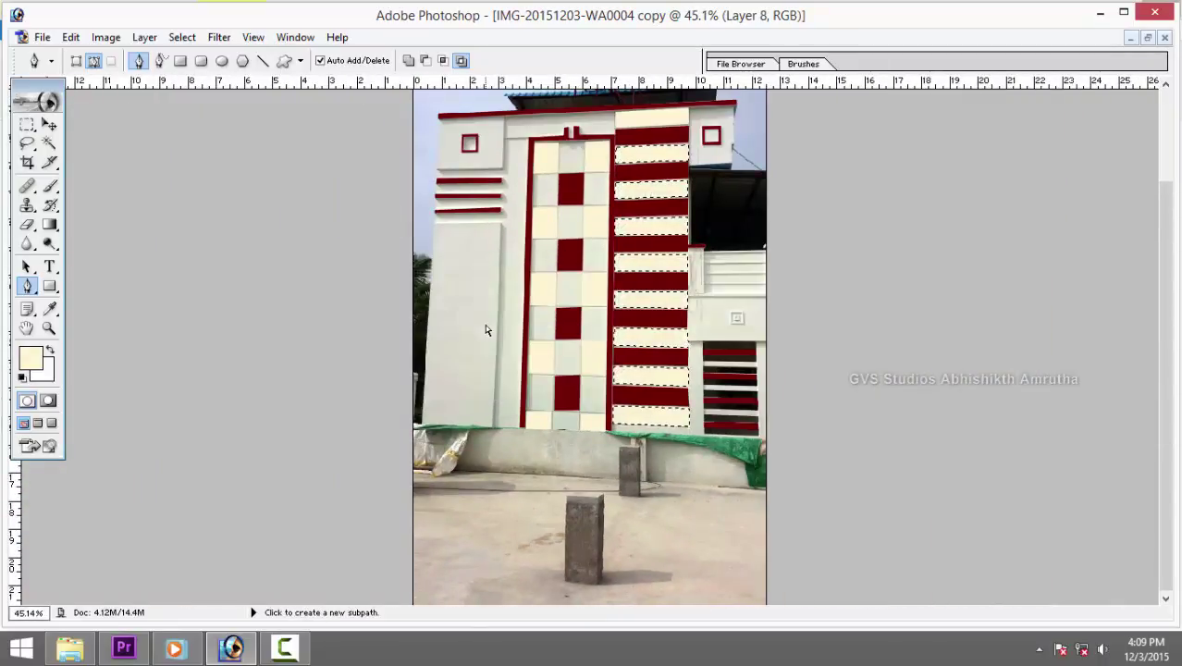
key(ctrl+d)
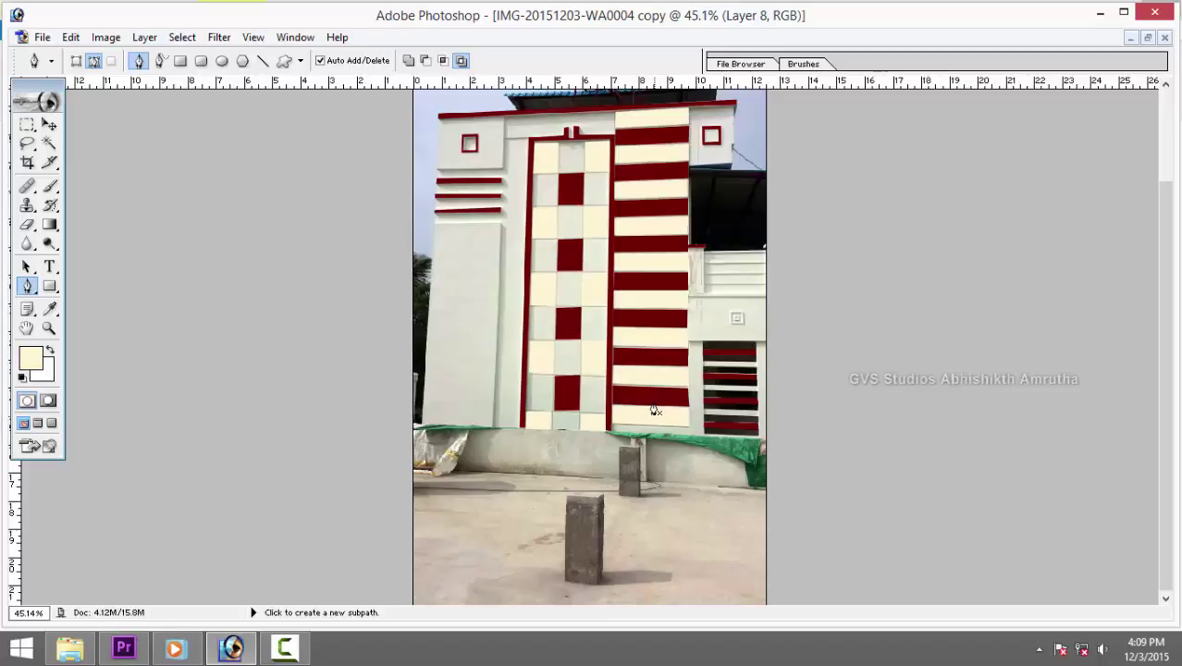
Make the Background layer active via the Move tool's right-click layer list.
key(v)
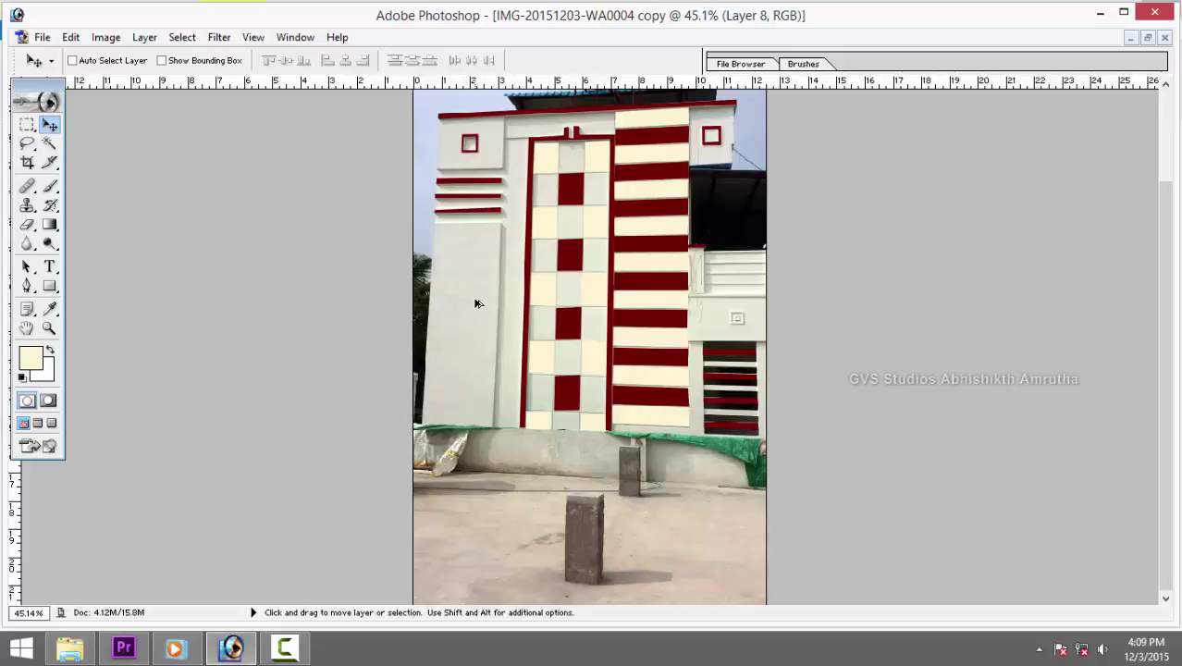
scroll(476, 304, up, 1)
scroll(475, 370, up, 1)
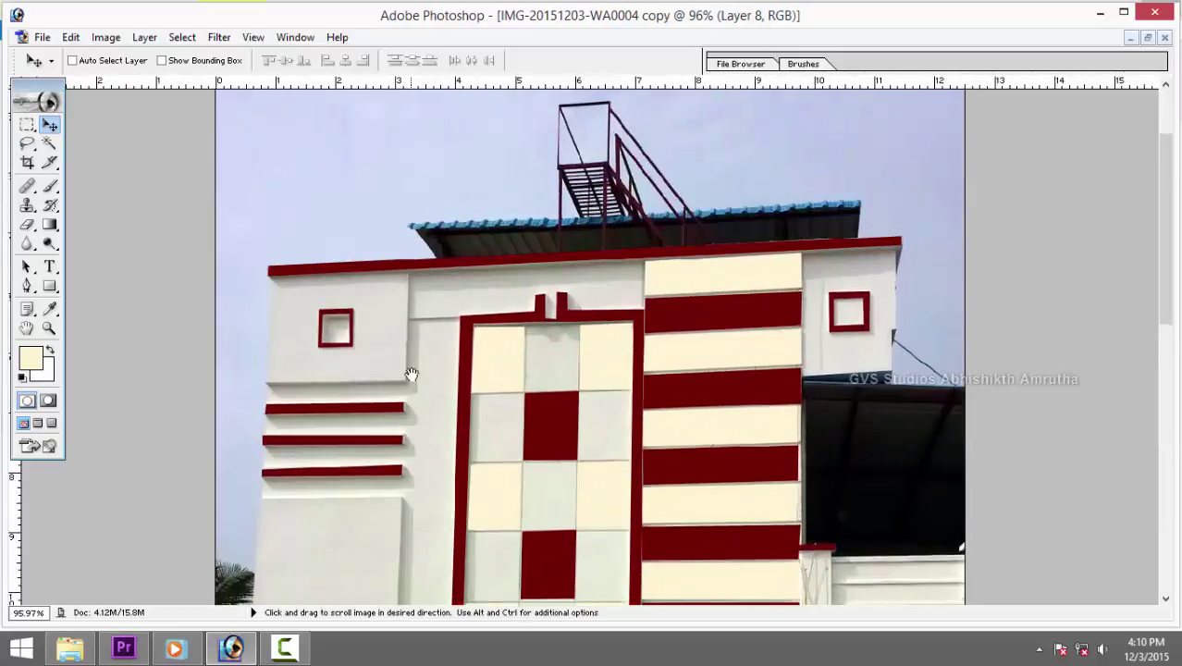
drag(412, 373, 428, 188)
right_click(329, 423)
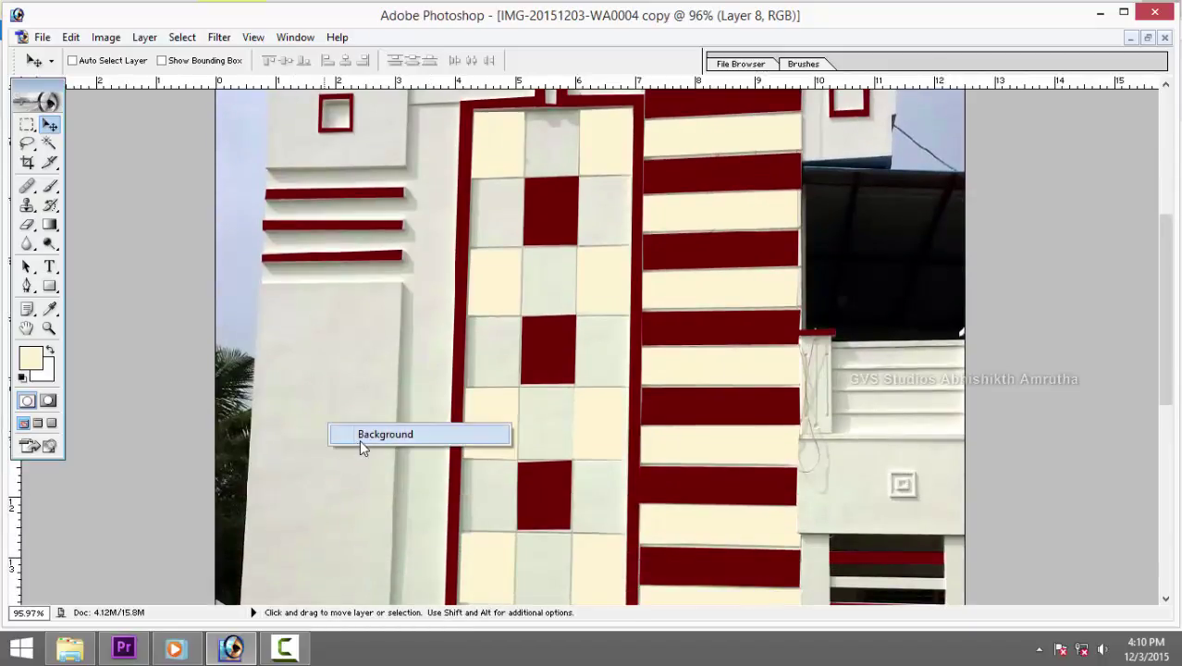
click(385, 434)
drag(338, 508, 348, 346)
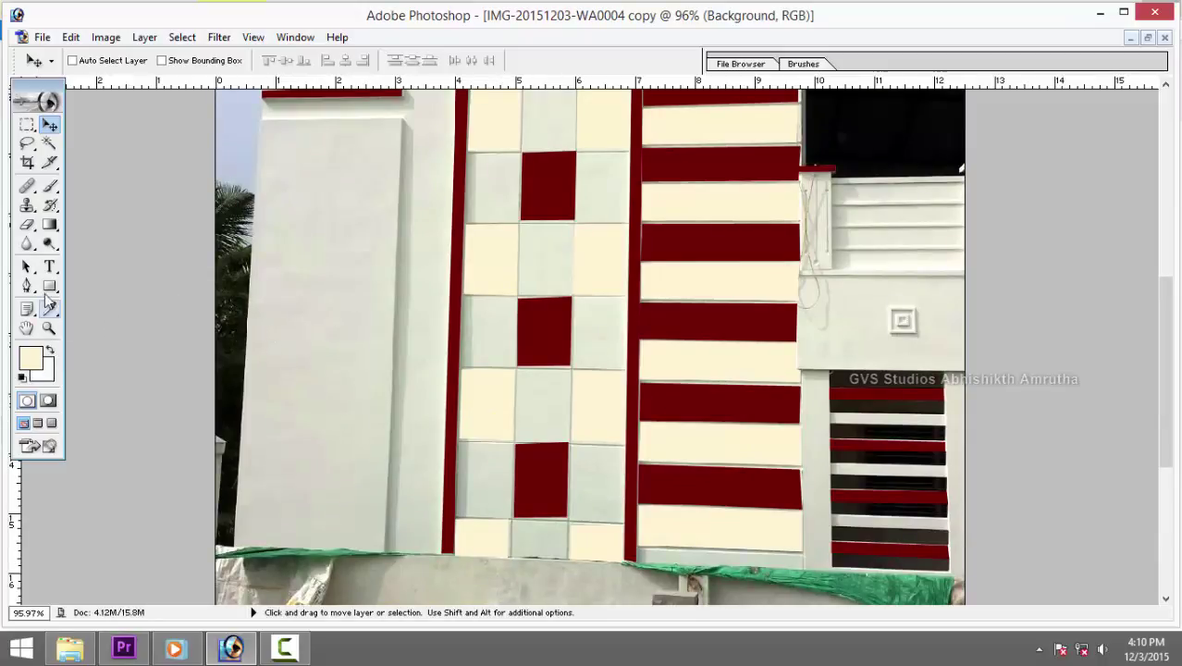
Pen-trace the tall left wall panel and fill it cream on new Layer 9.
click(28, 286)
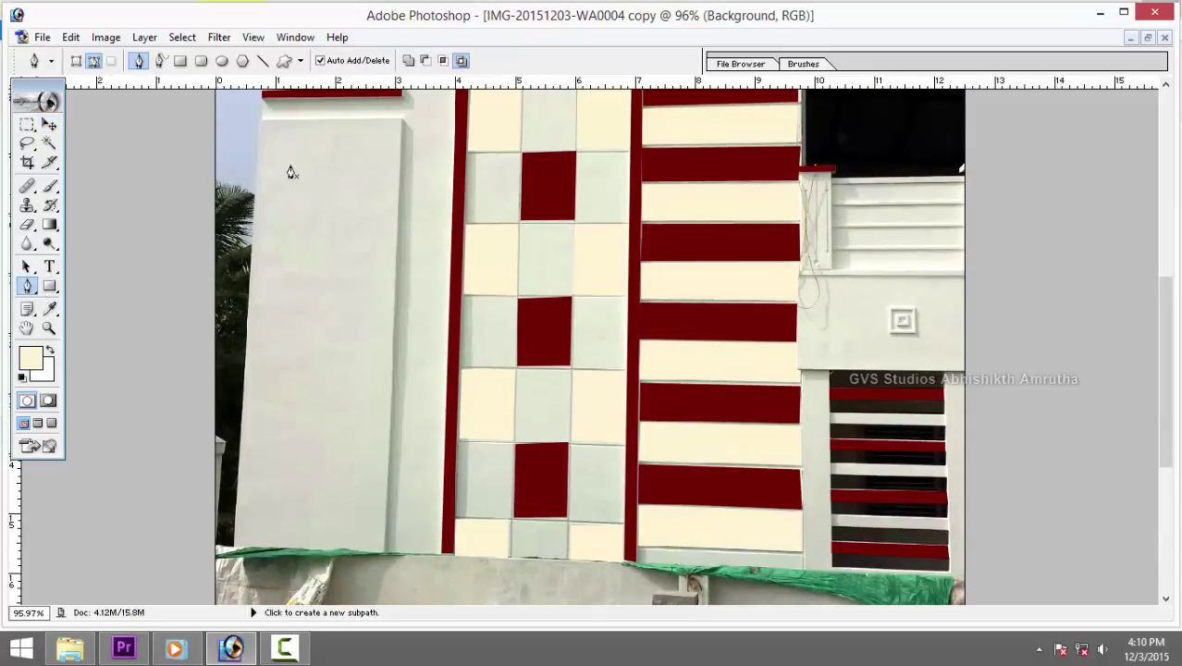
click(262, 122)
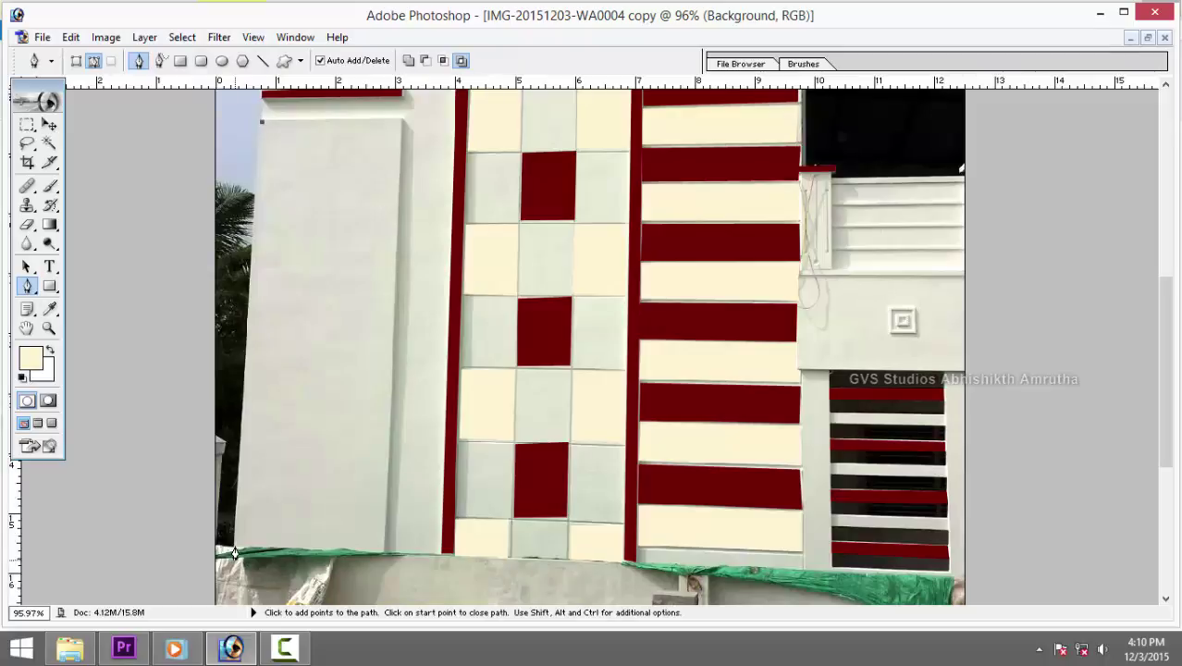
click(233, 553)
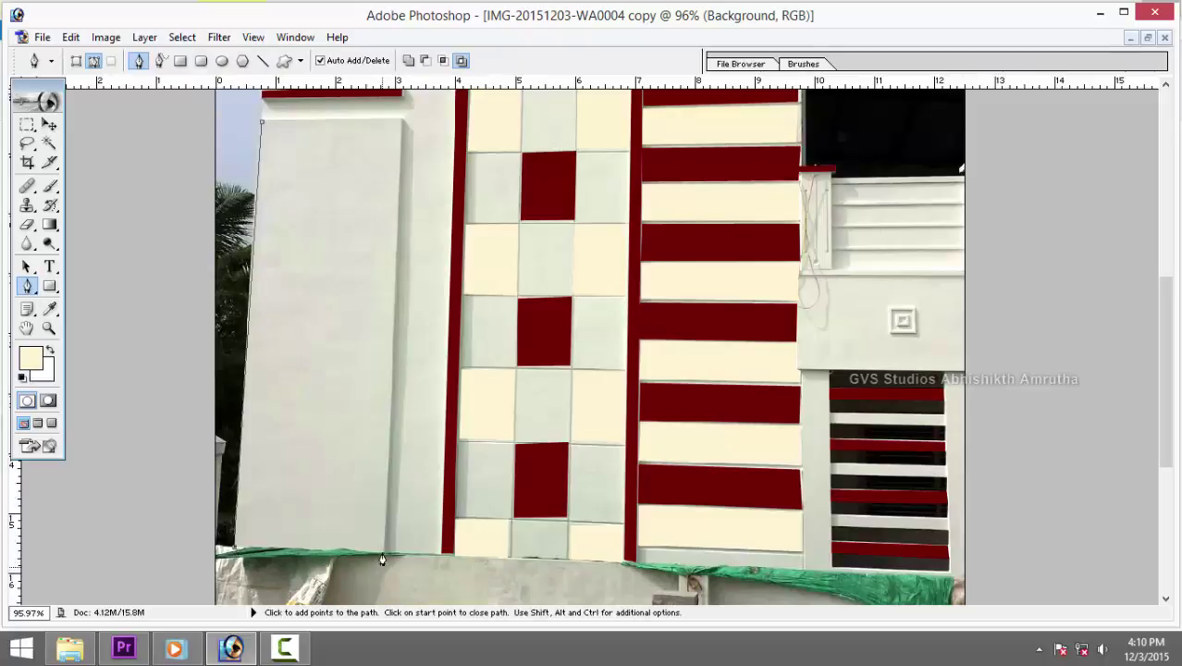
click(400, 124)
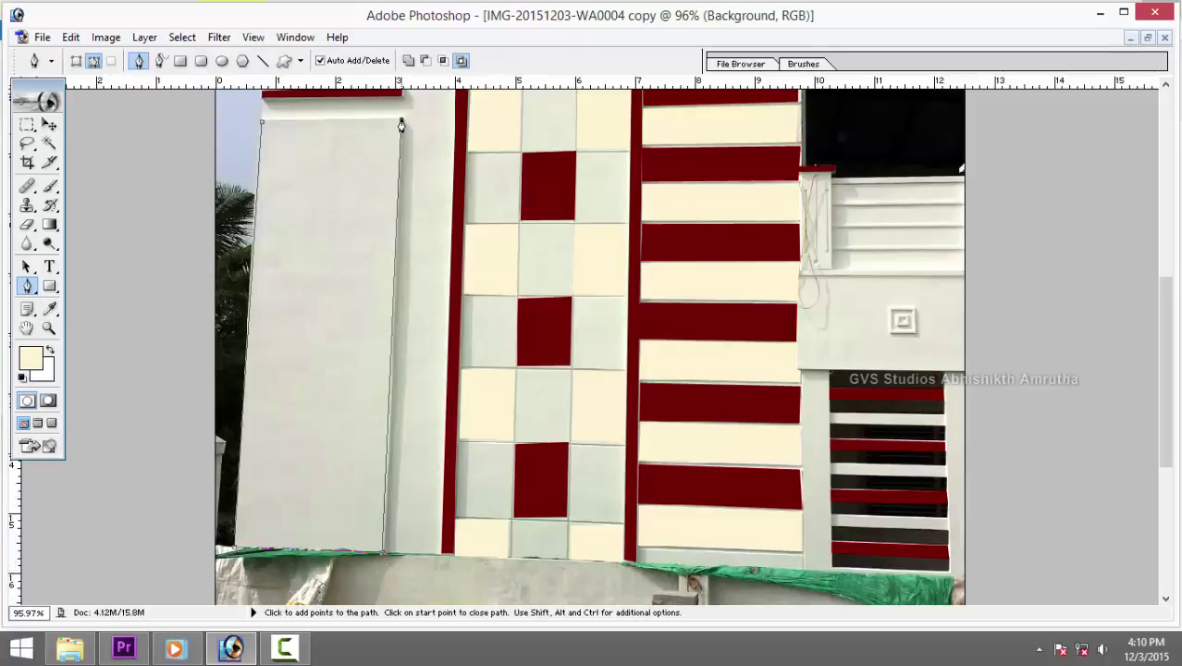
click(262, 122)
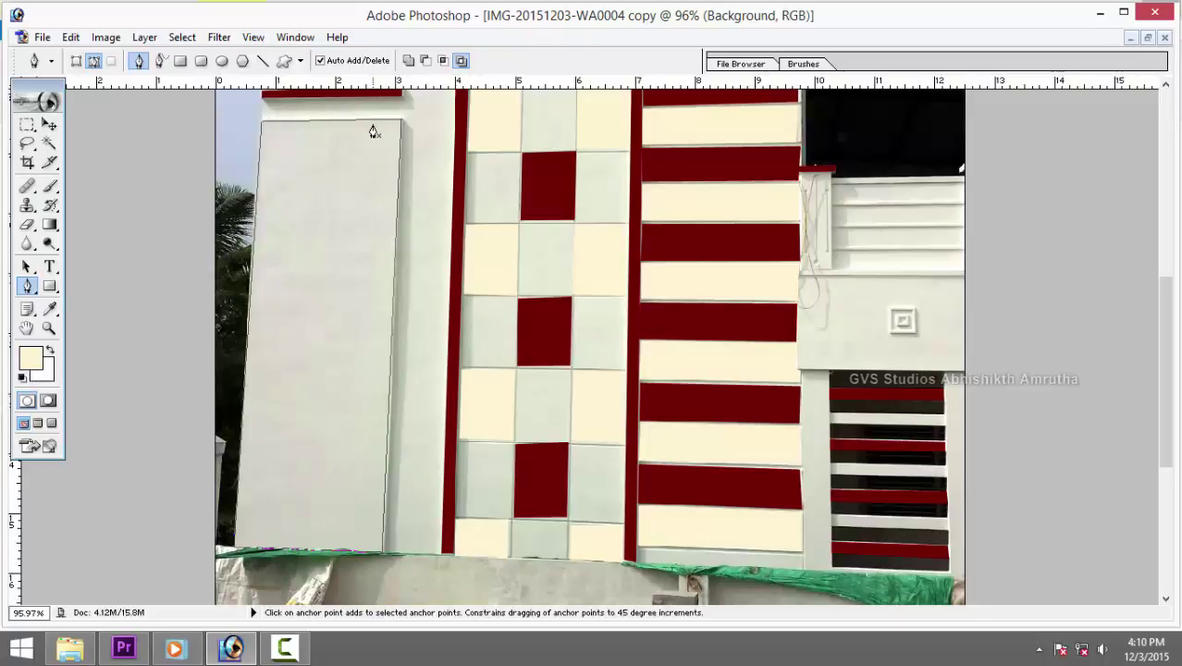
key(ctrl+Return)
key(ctrl+shift+n)
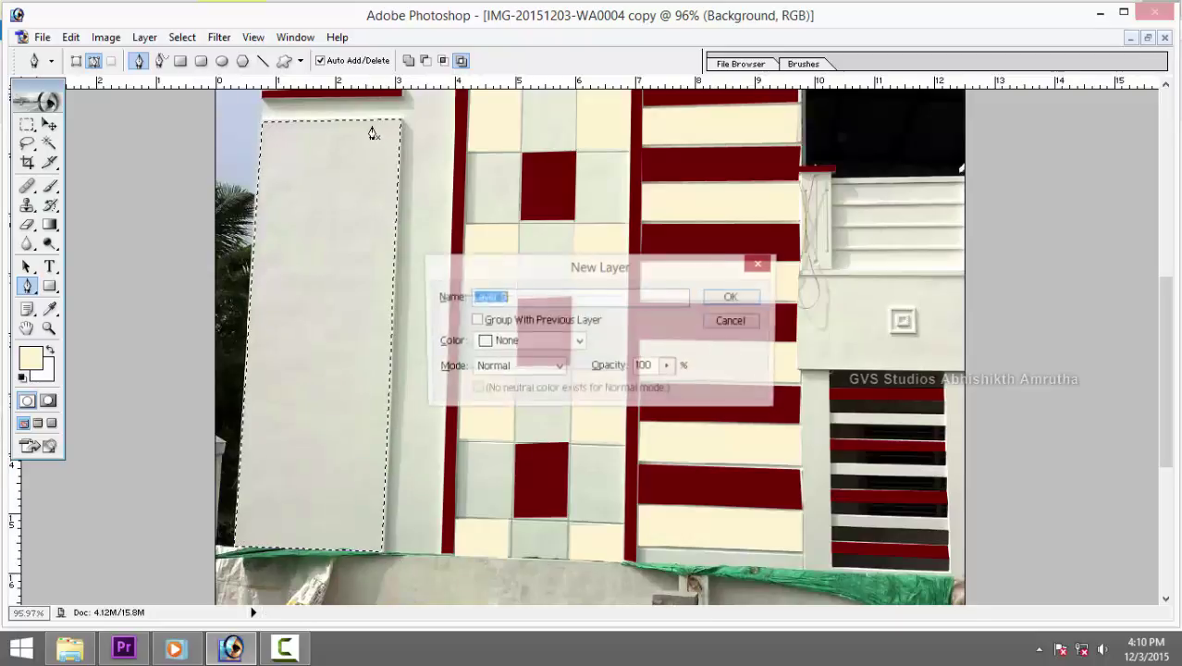
key(Return)
key(alt+BackSpace)
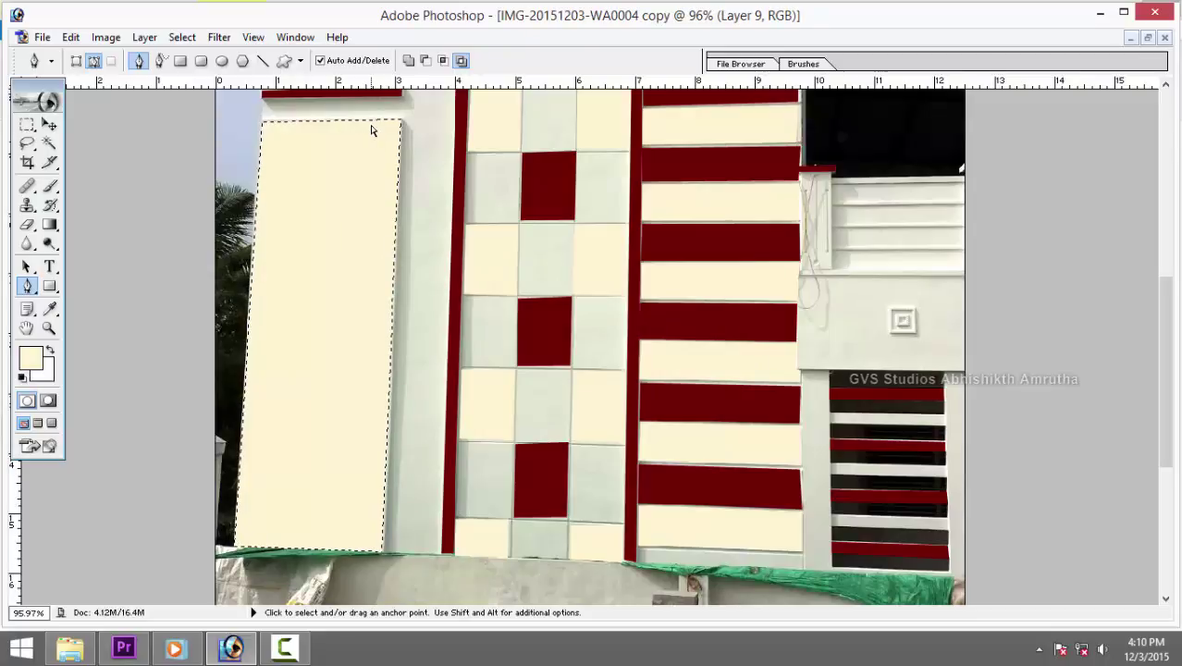
key(ctrl+d)
Pen-trace the upper-left panel with the small square window and fill it cream on new Layer 10.
drag(423, 206, 388, 314)
scroll(372, 275, up, 2)
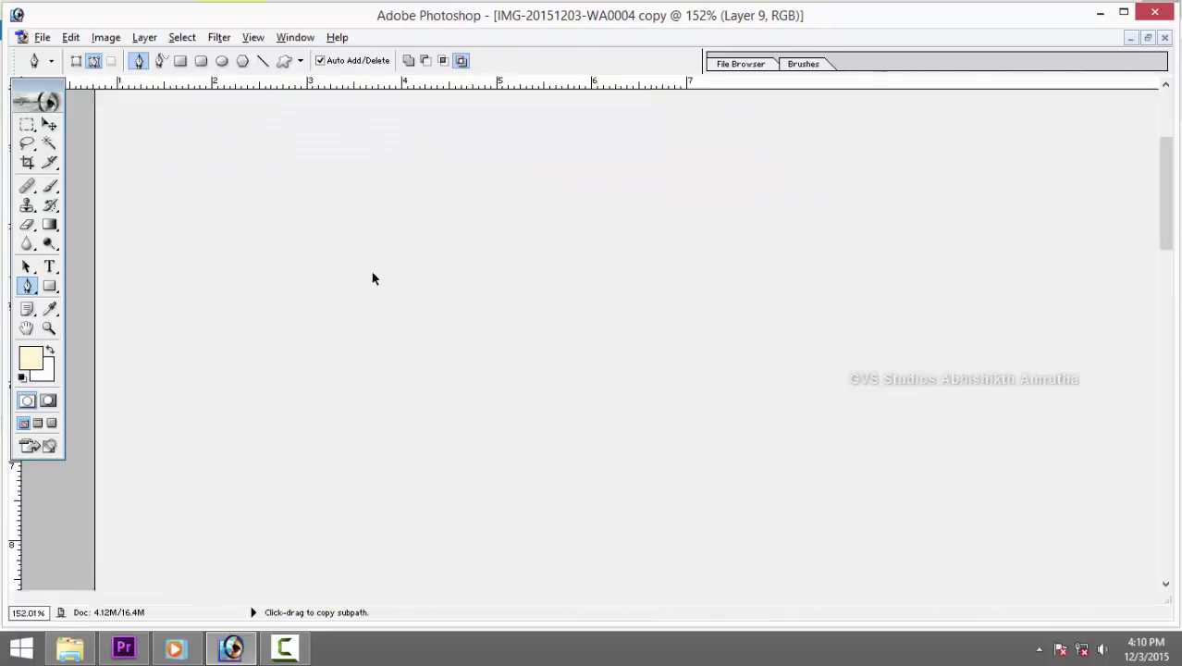
drag(311, 475, 335, 307)
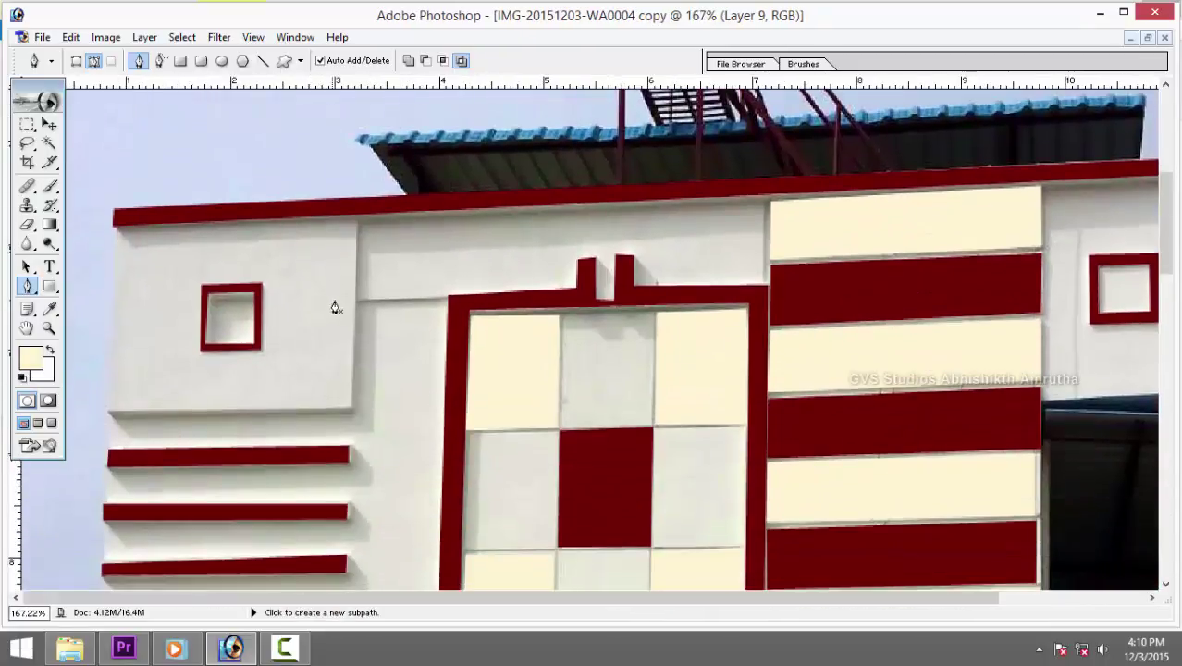
click(107, 413)
click(351, 407)
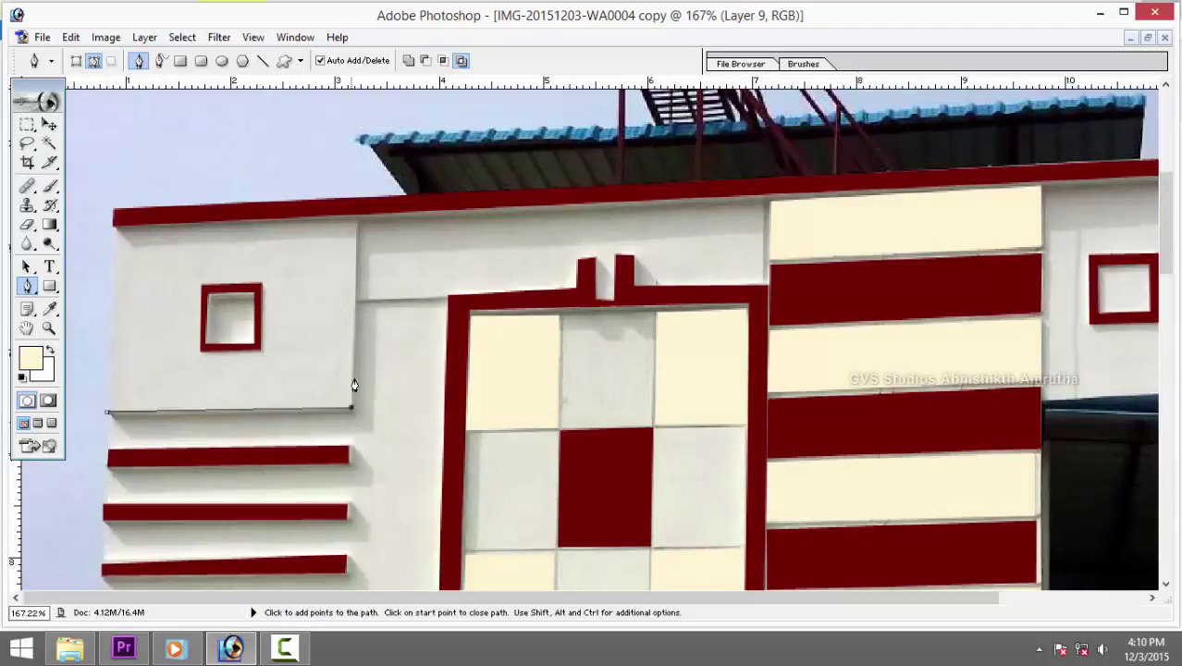
click(357, 220)
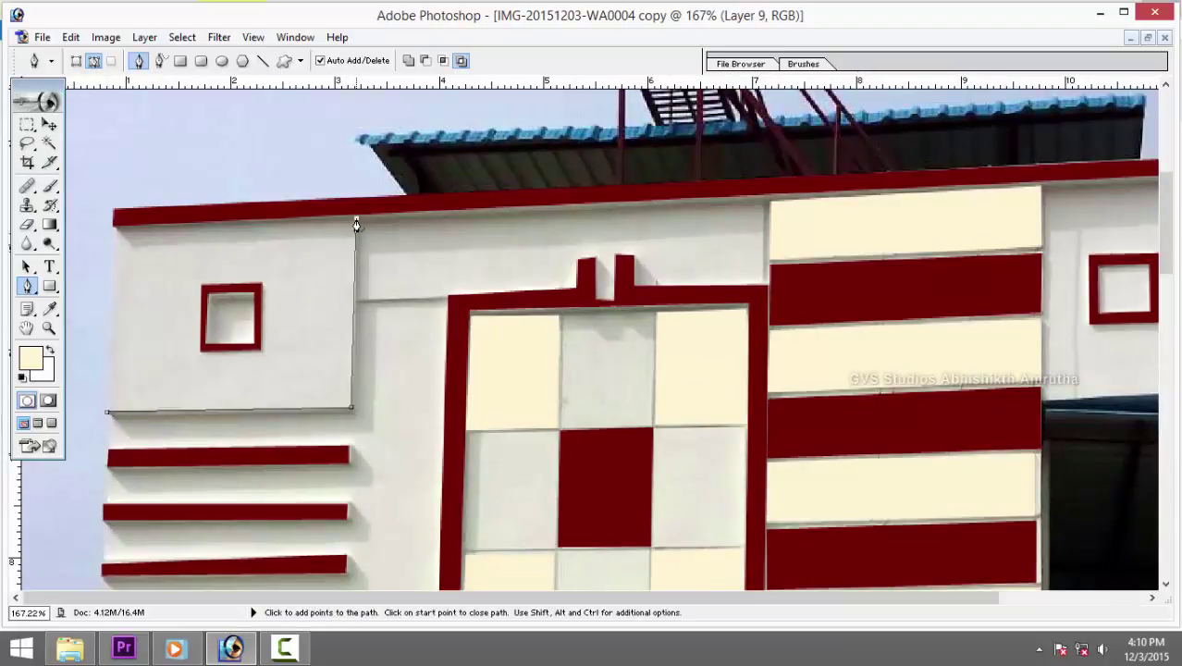
click(116, 231)
click(107, 413)
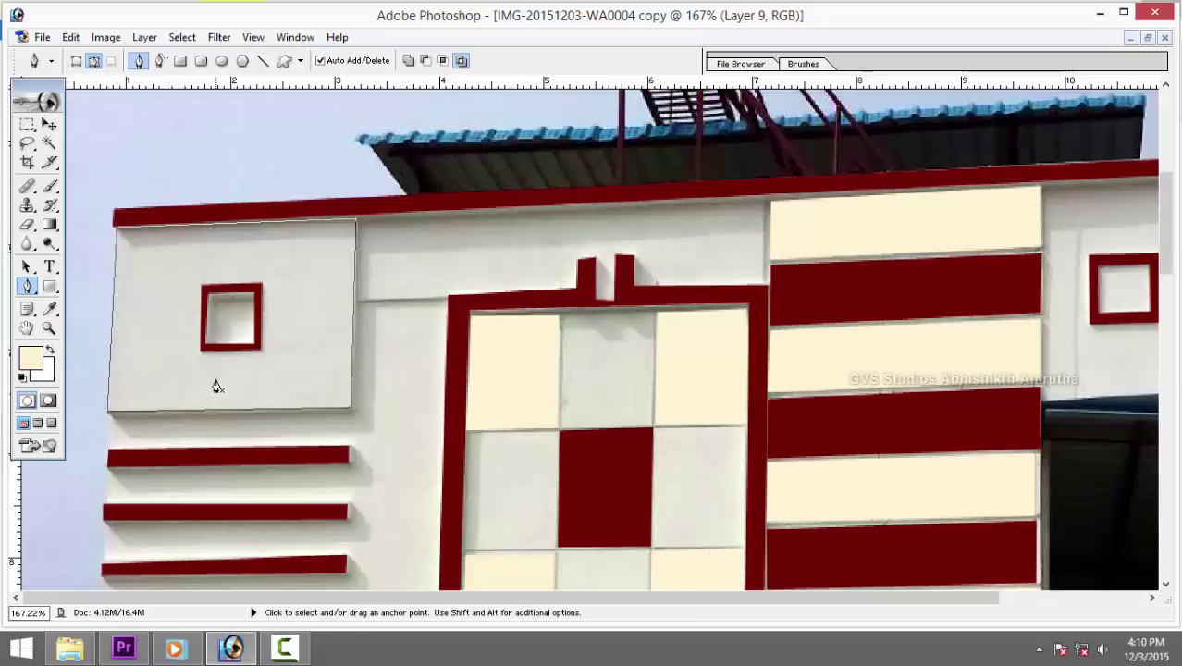
key(ctrl+Return)
key(ctrl+shift+n)
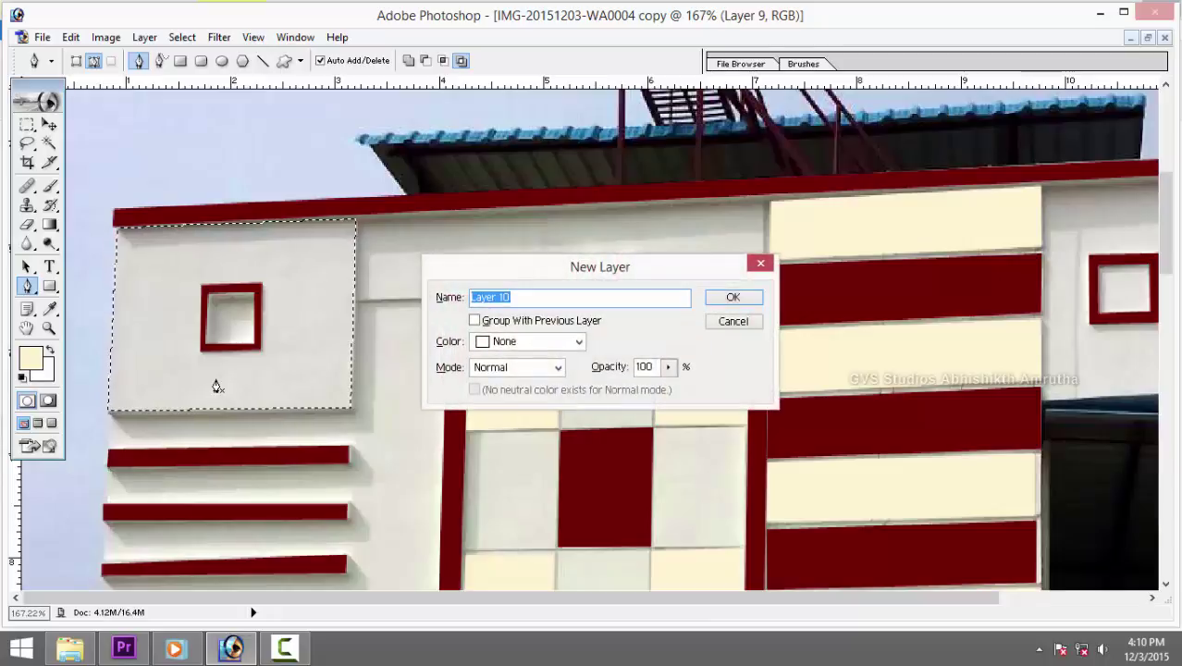
key(Return)
key(alt+BackSpace)
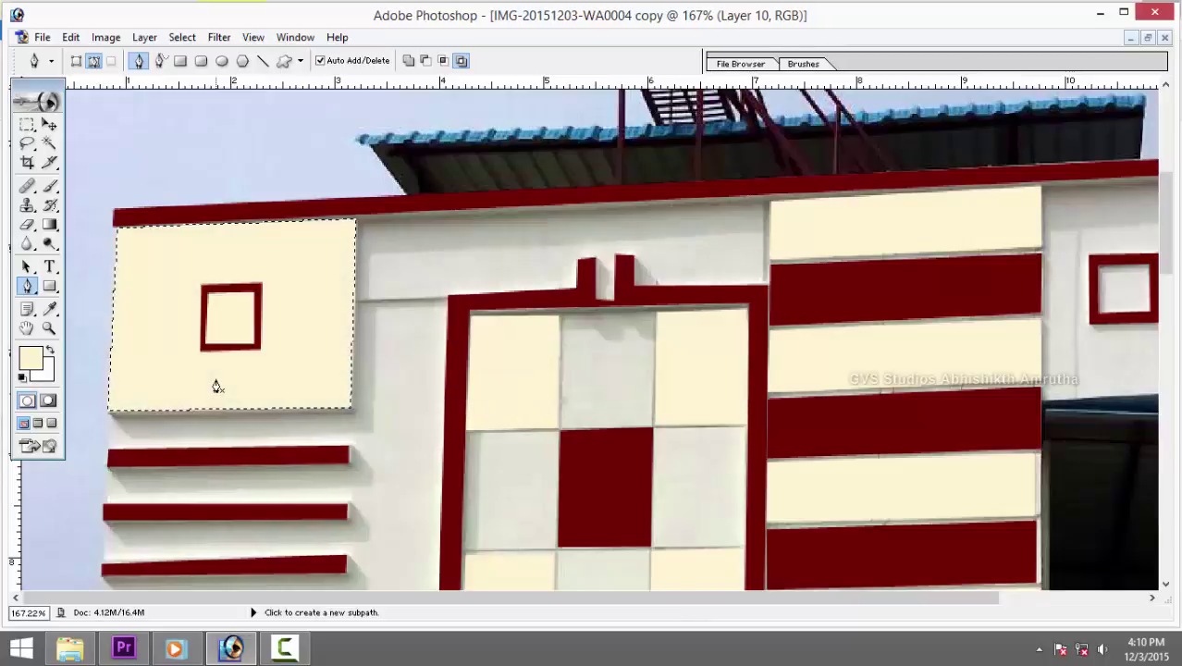
key(ctrl+d)
Pen-trace the thin ledge and fill it with maroon sampled from a stripe.
scroll(240, 425, up, 2)
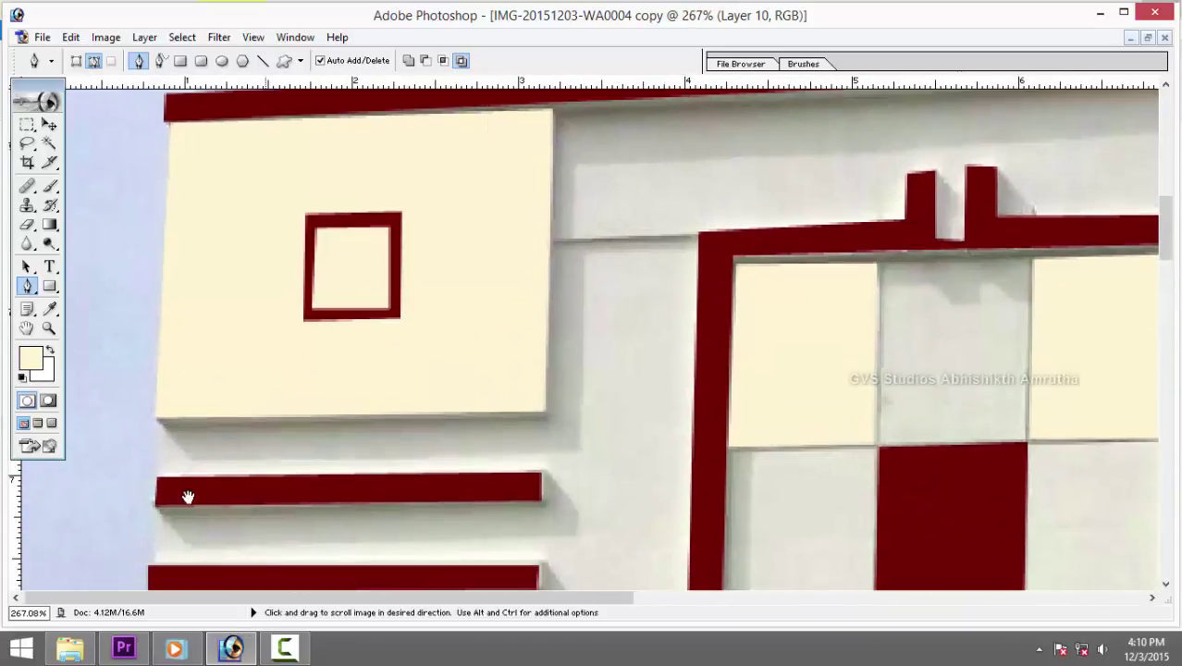
click(157, 422)
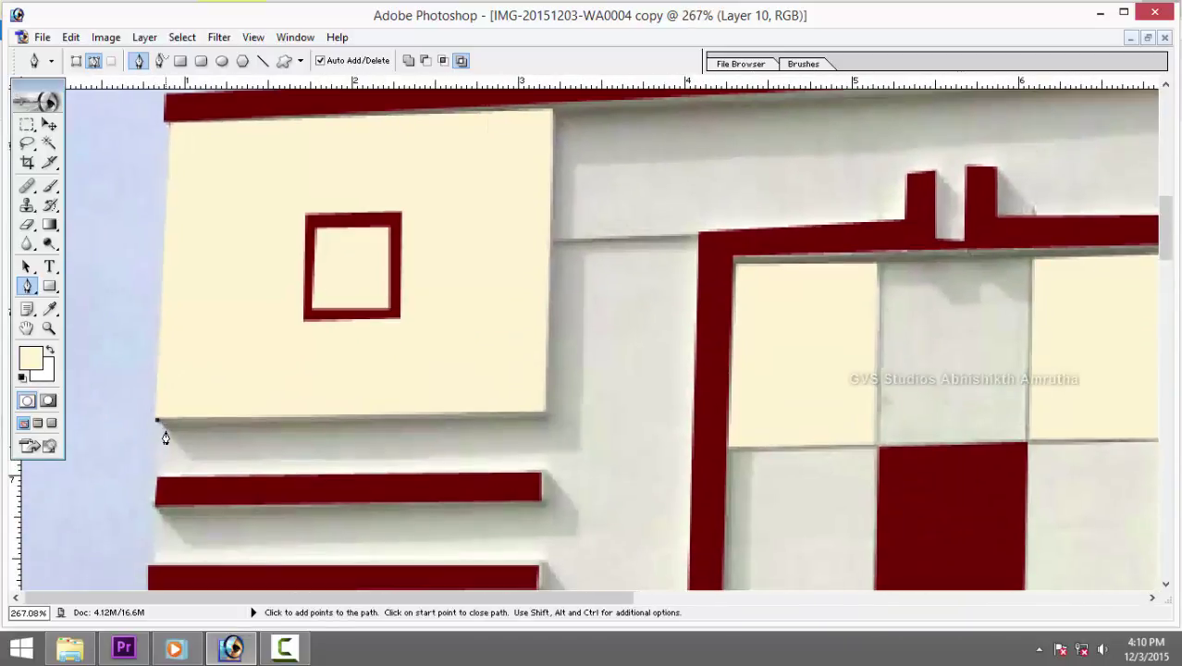
click(544, 418)
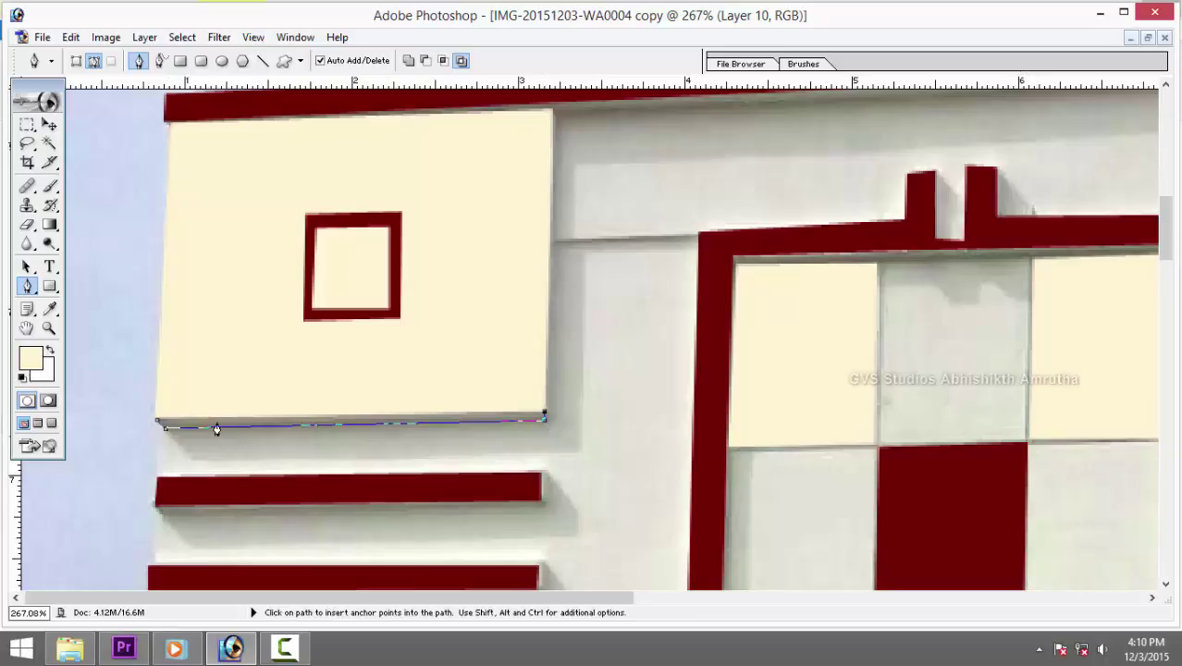
click(157, 423)
key(ctrl+Return)
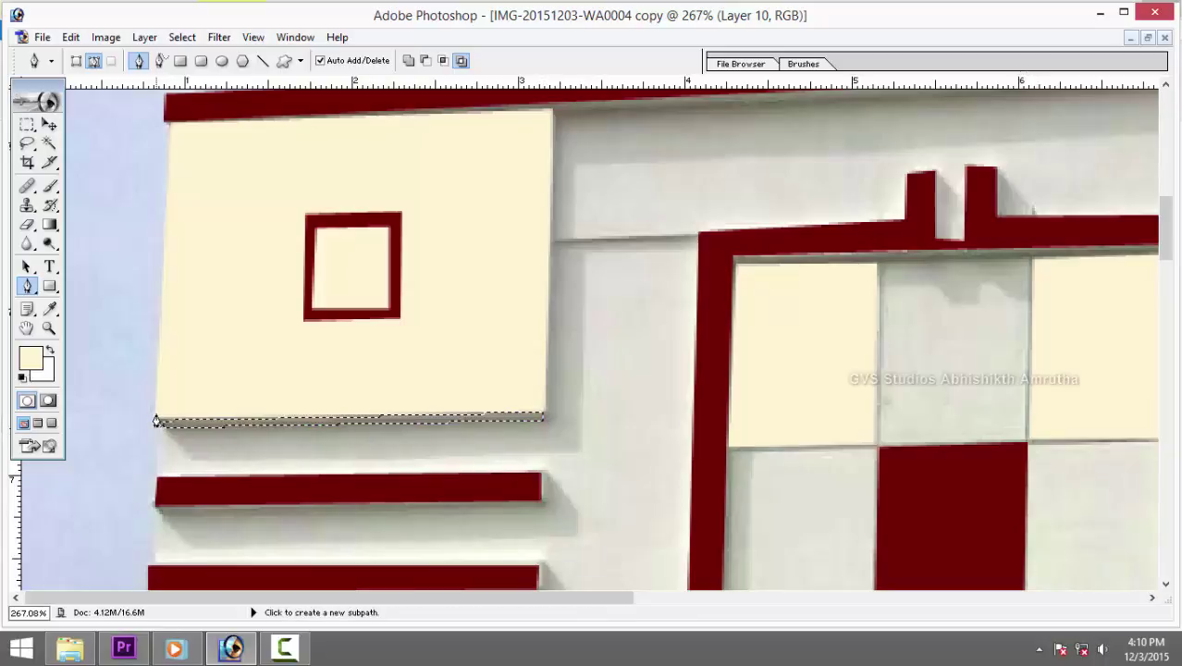
key(i)
click(254, 494)
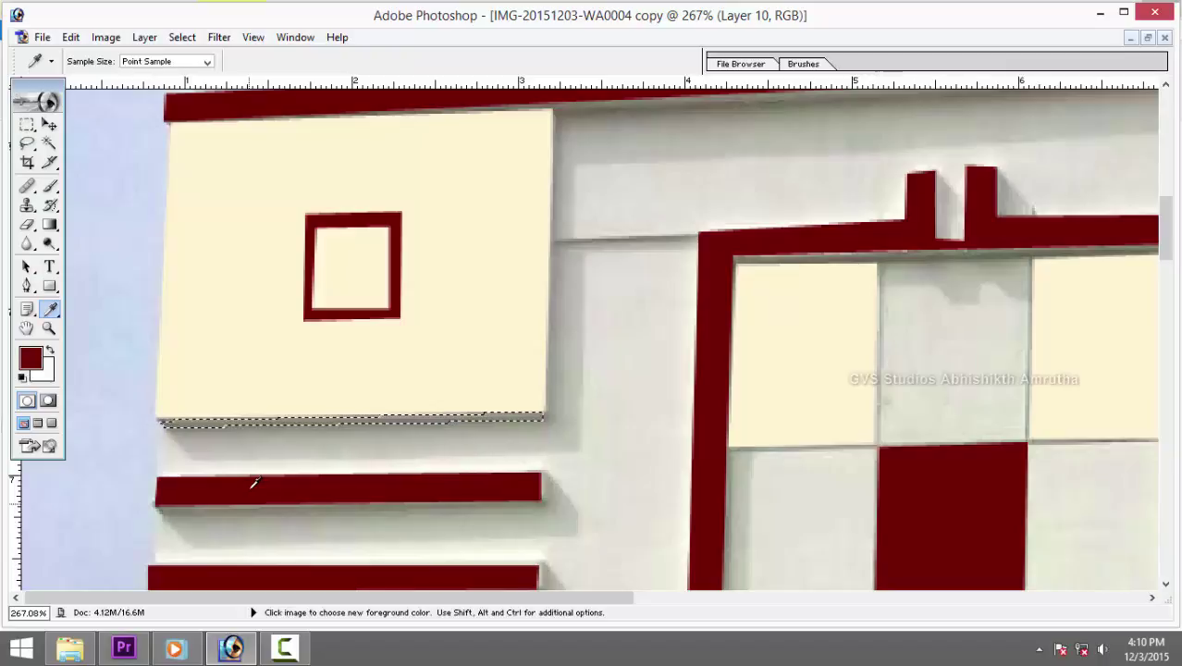
key(alt+BackSpace)
key(ctrl+d)
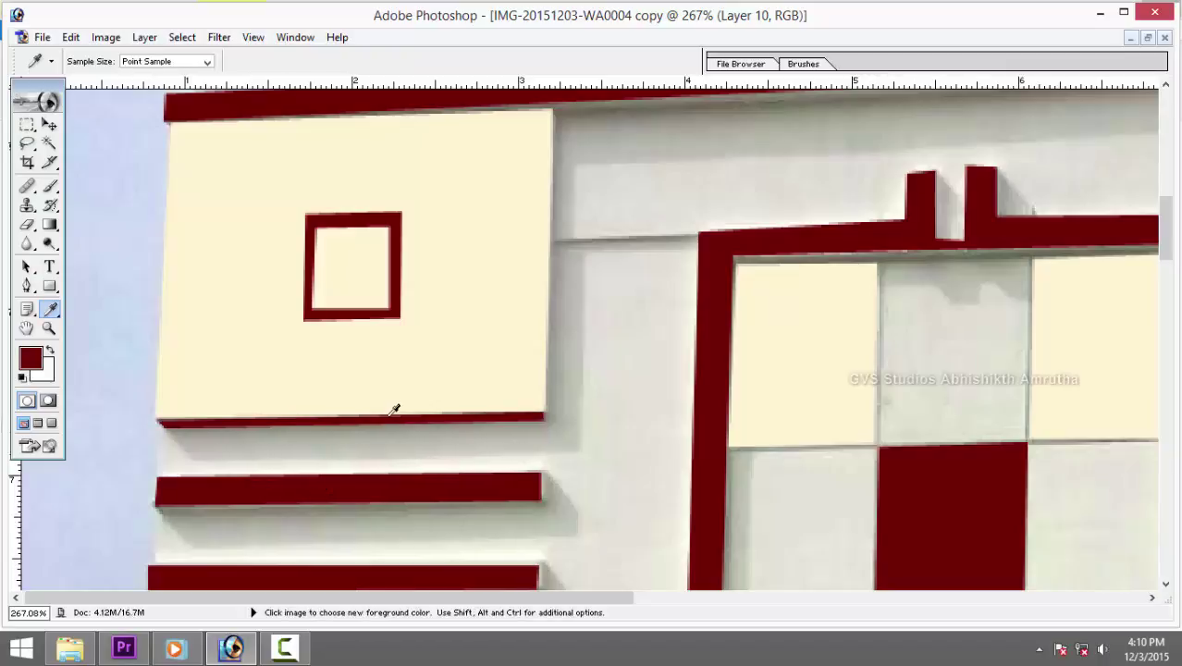
Zoom out and back in to review the maroon ledge on the facade.
scroll(395, 409, down, 1)
scroll(390, 409, down, 1)
scroll(380, 388, down, 2)
scroll(376, 379, down, 1)
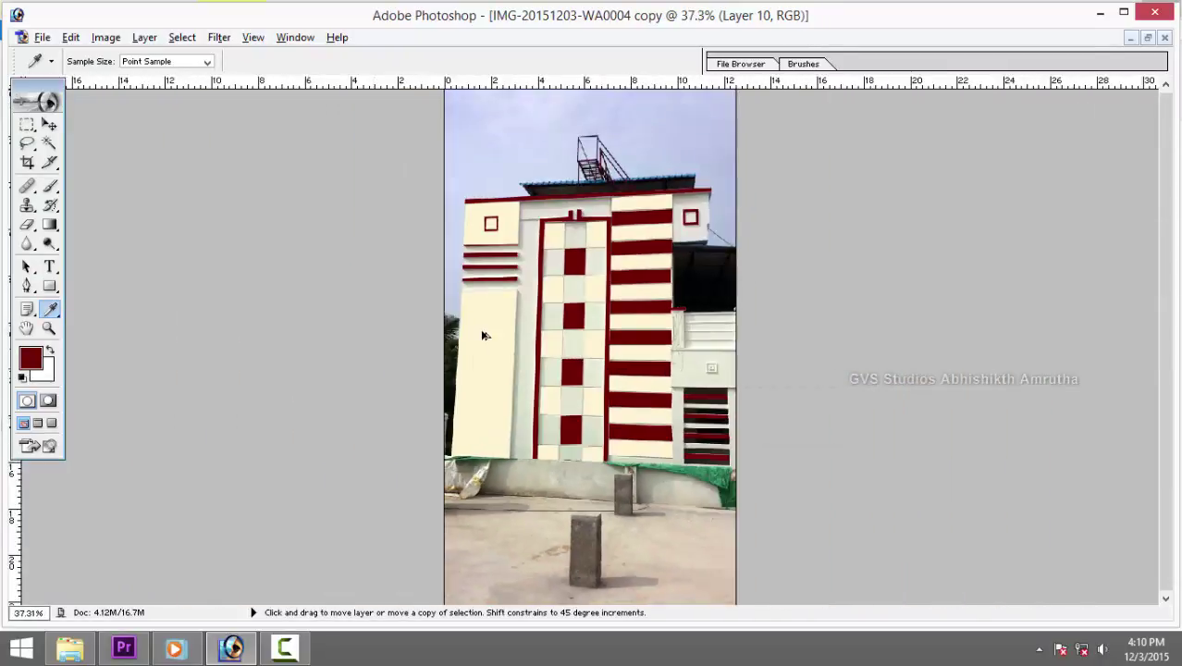
scroll(492, 319, up, 1)
scroll(506, 320, up, 1)
scroll(496, 457, down, 3)
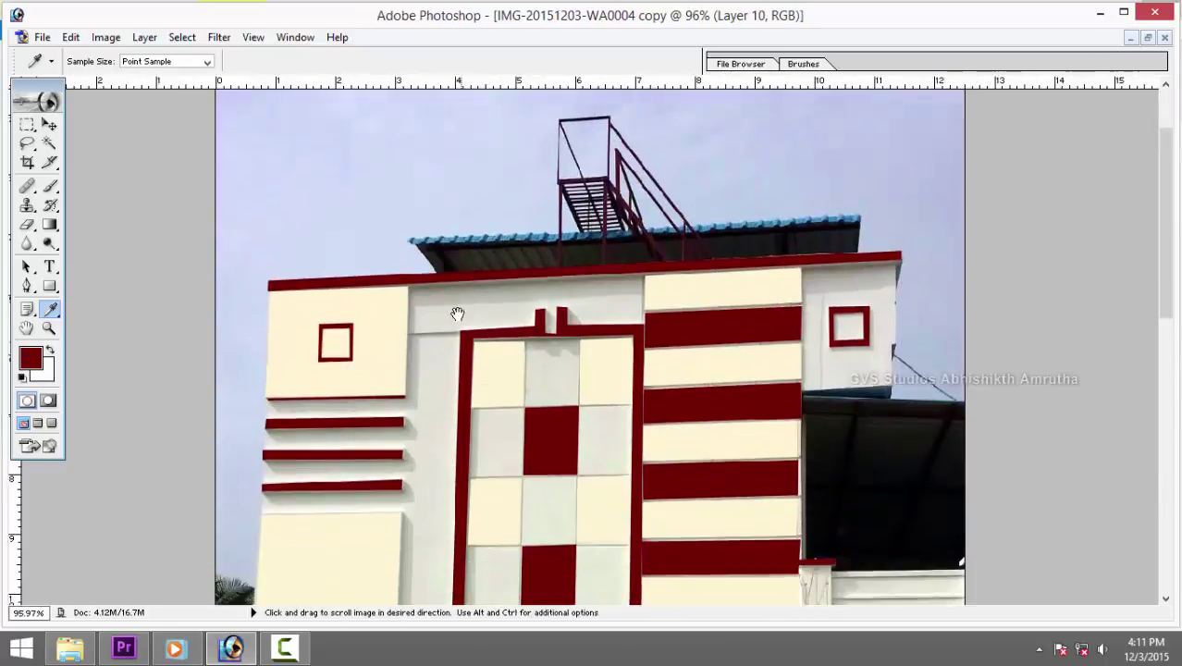
scroll(462, 314, down, 3)
scroll(515, 408, down, 3)
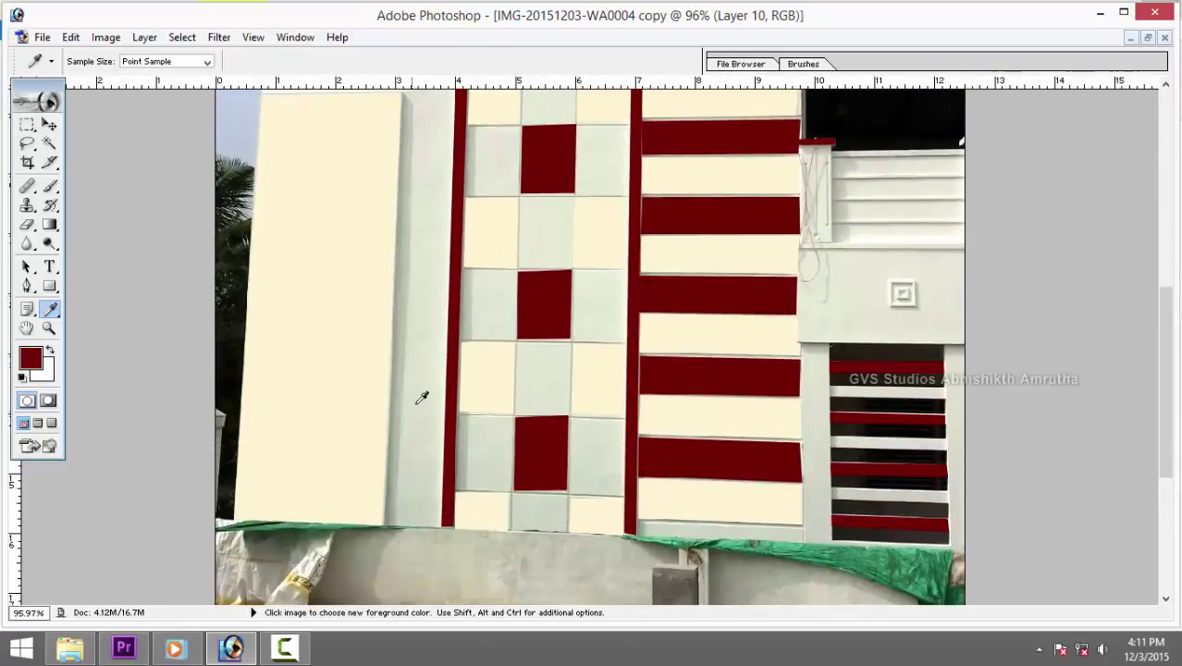
Zoom in and out to review the striped maroon and cream facade.
scroll(463, 499, up, 3)
scroll(501, 465, up, 3)
scroll(480, 447, down, 1)
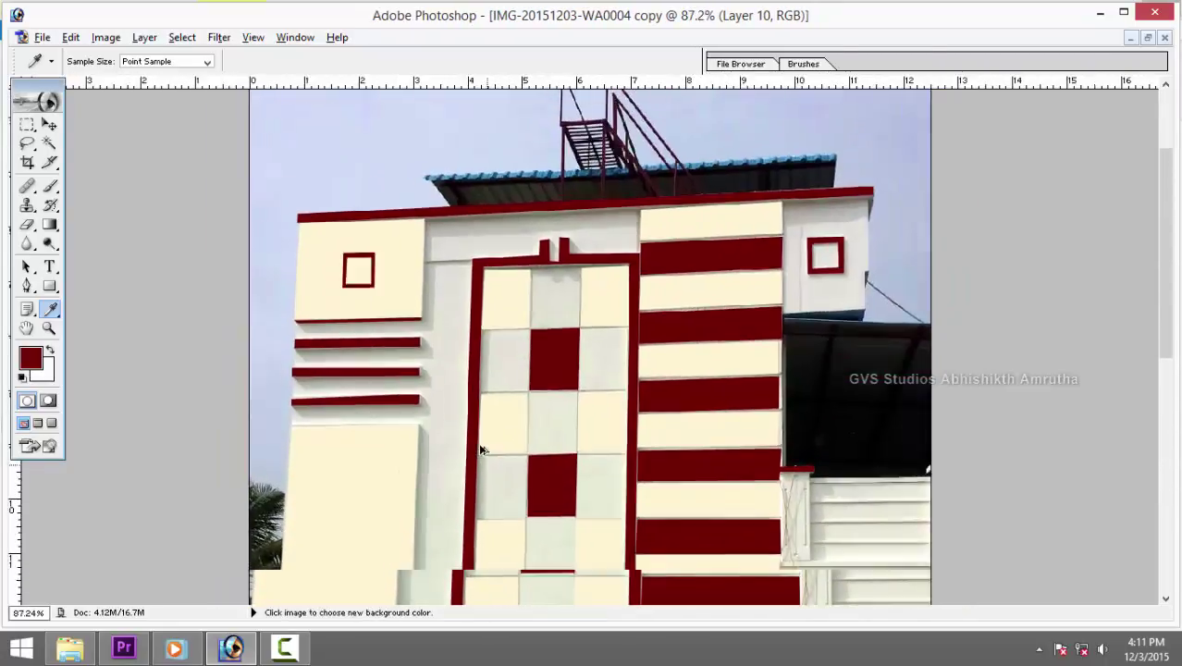
scroll(534, 415, down, 1)
scroll(648, 430, up, 1)
scroll(786, 444, down, 3)
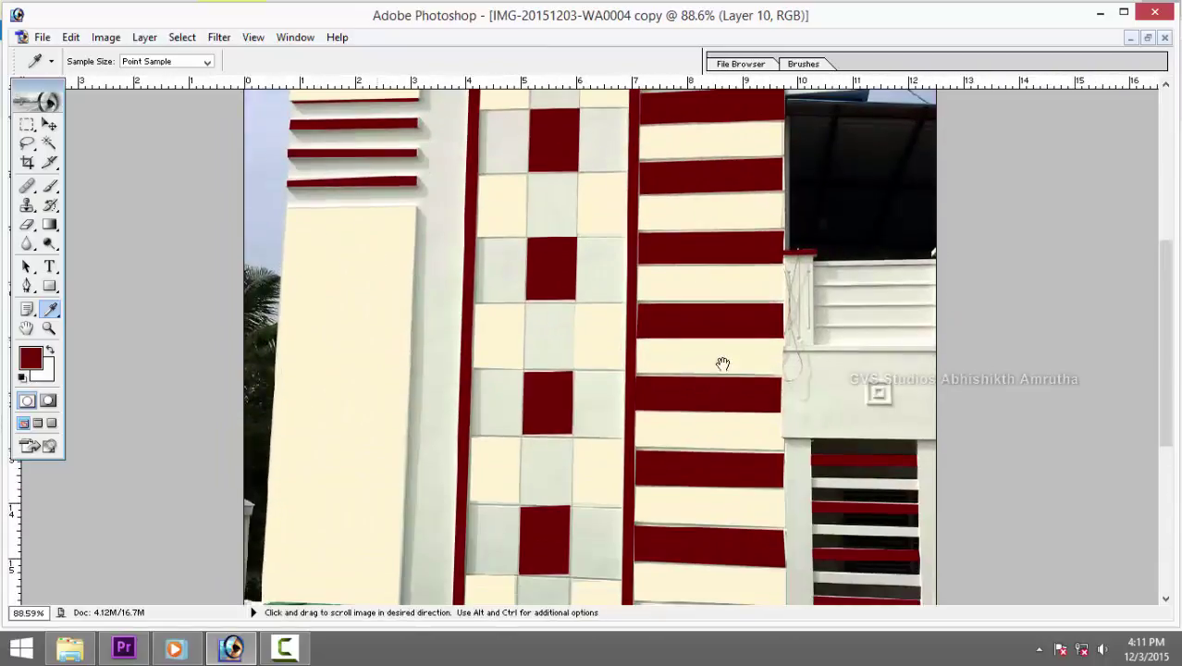
scroll(919, 472, up, 1)
scroll(953, 453, down, 3)
scroll(1008, 398, down, 3)
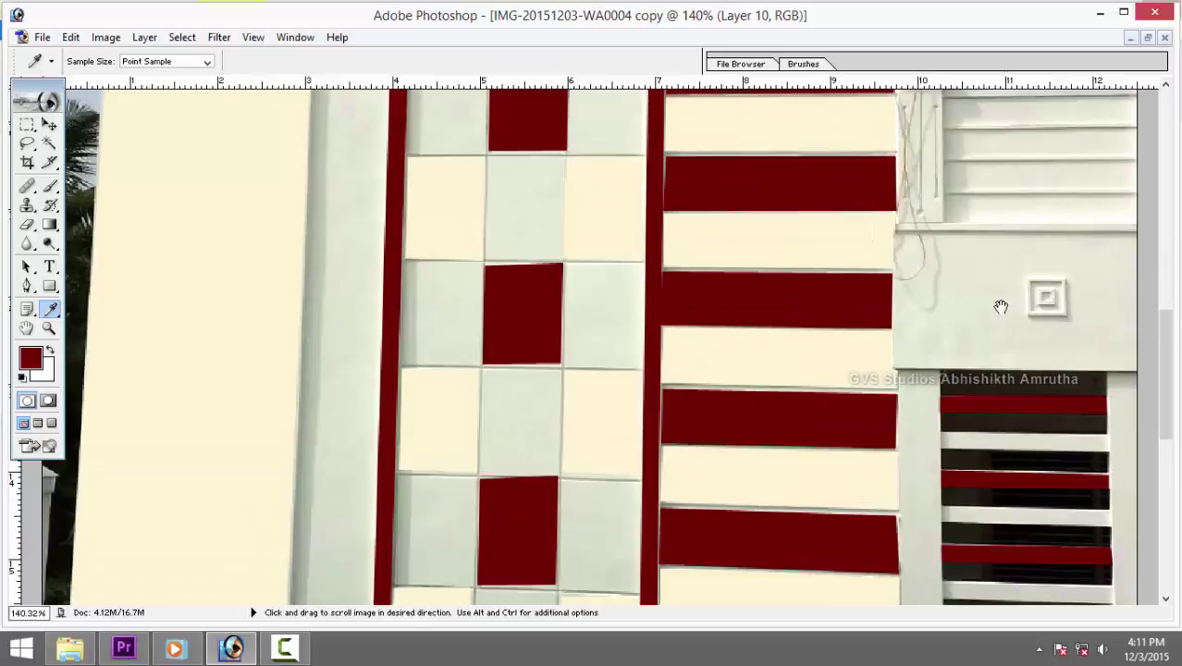
scroll(1053, 302, up, 2)
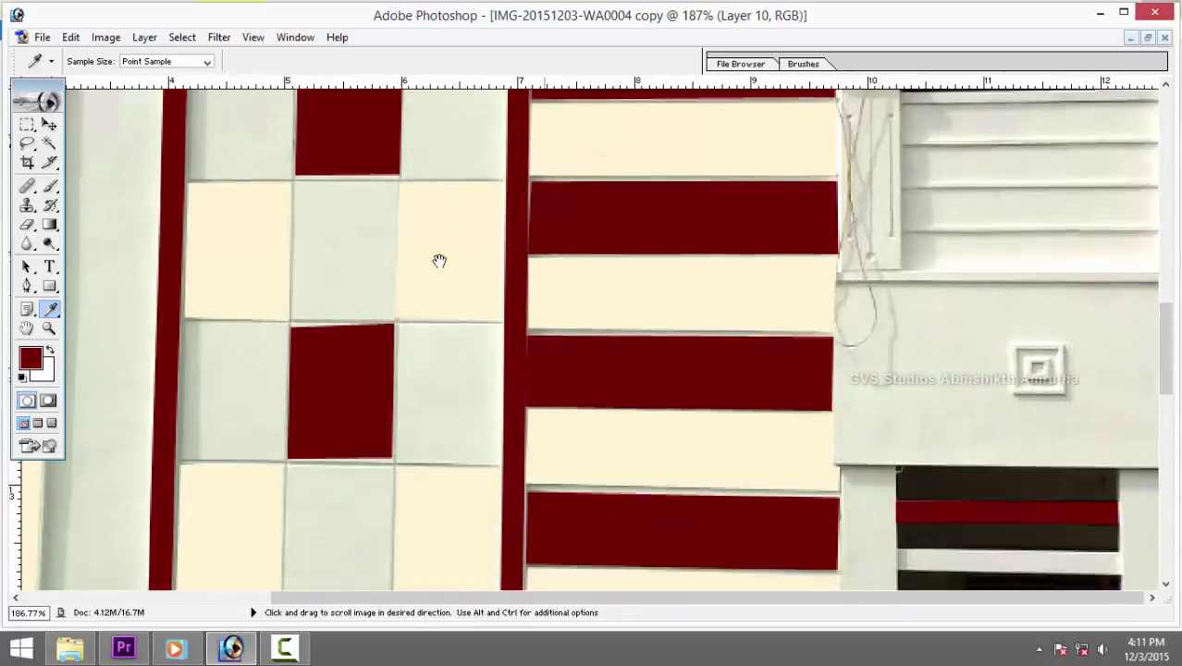
scroll(952, 347, down, 1)
Select the Pen tool and zoom to about 294% on the small square ornament.
key(p)
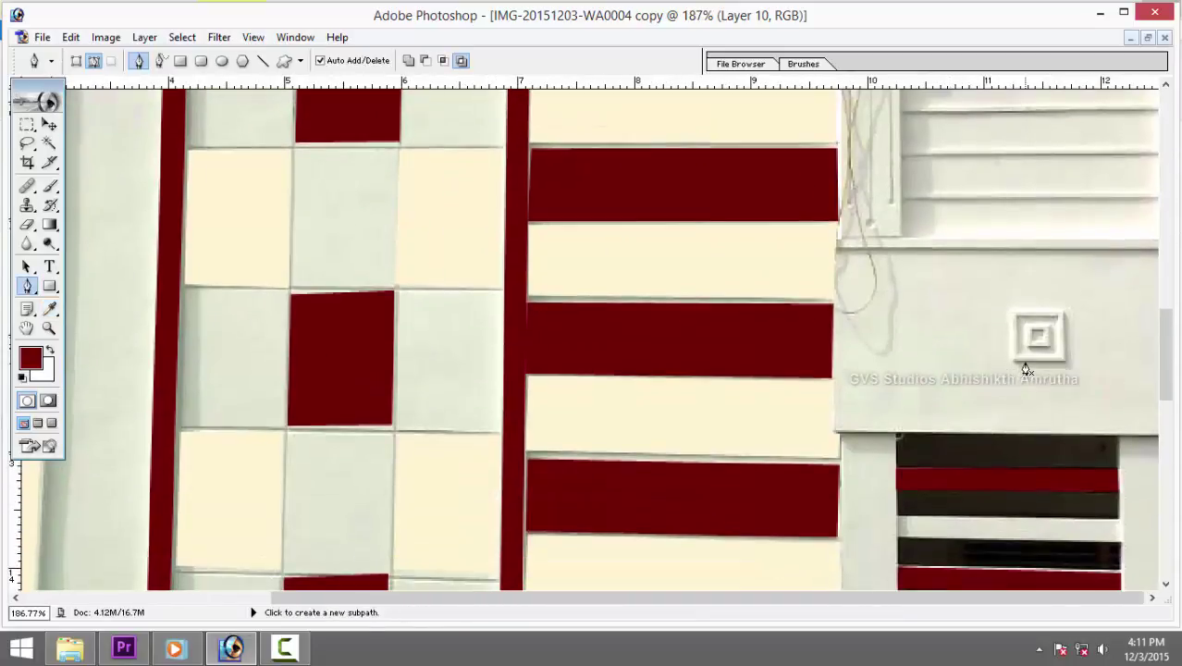
scroll(1064, 361, up, 2)
drag(1054, 369, 636, 366)
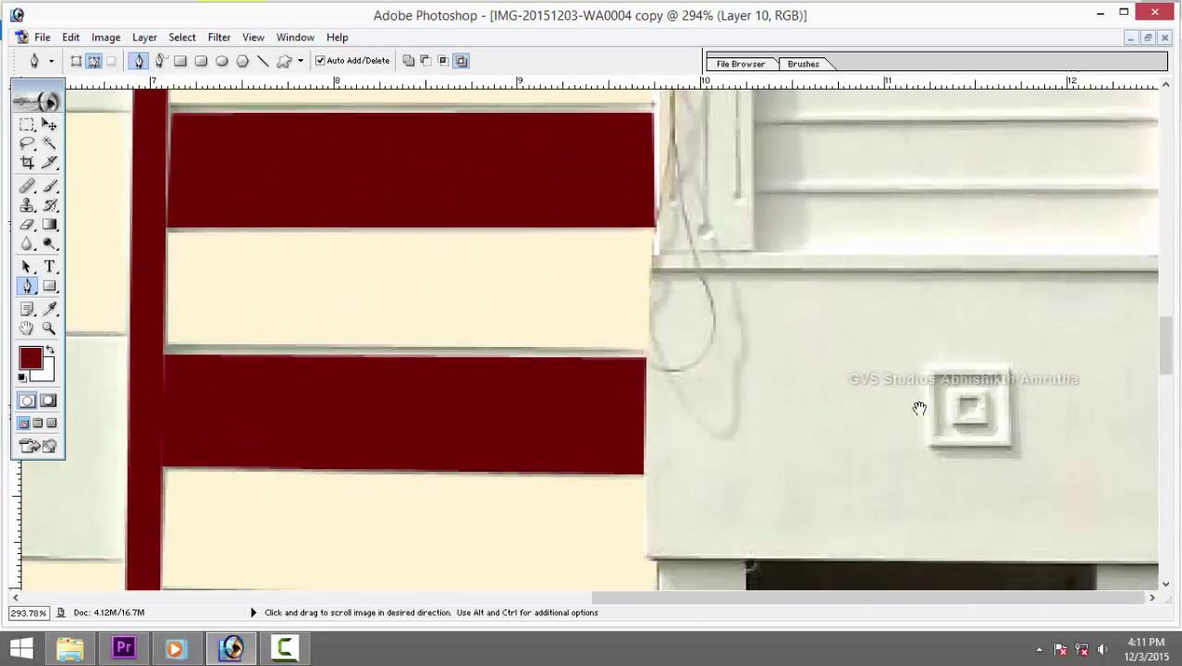
drag(919, 408, 879, 403)
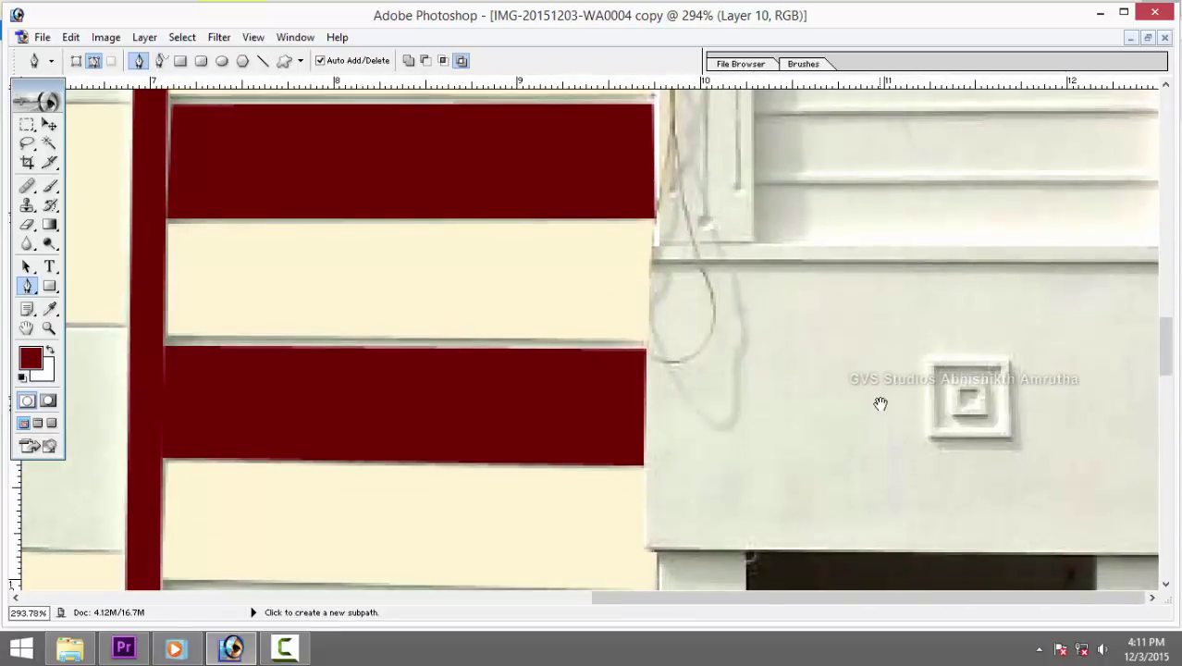
Trace the ornament's outer, inner and innermost square outlines with the Pen tool.
click(926, 438)
click(1011, 439)
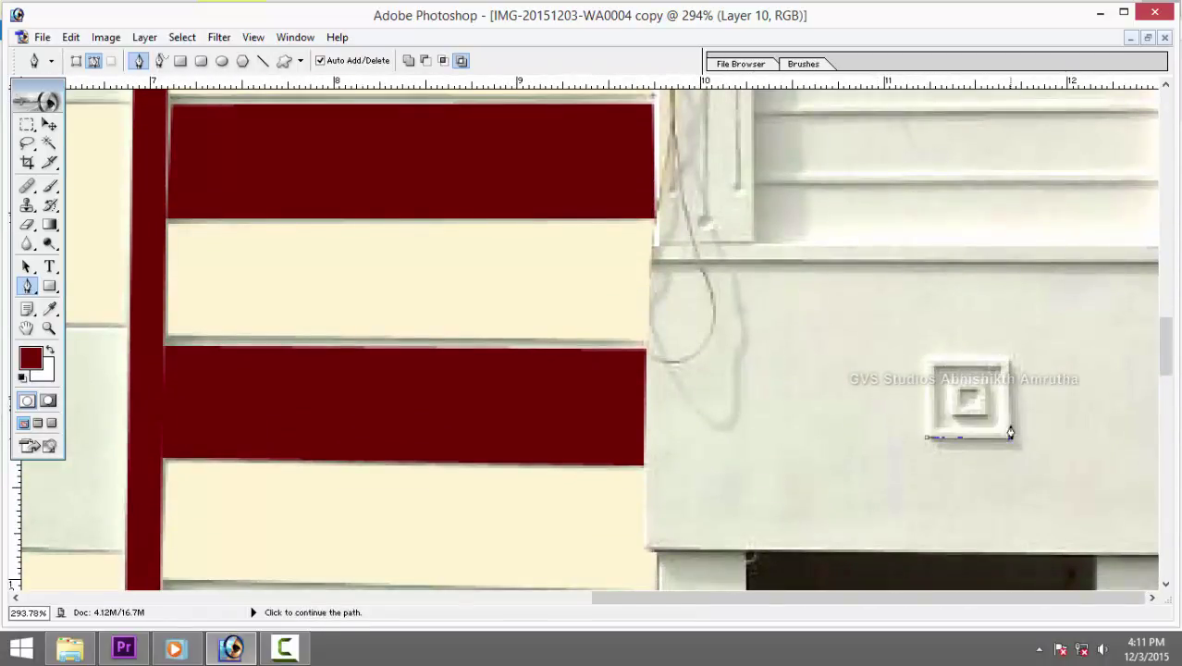
click(1009, 357)
click(924, 358)
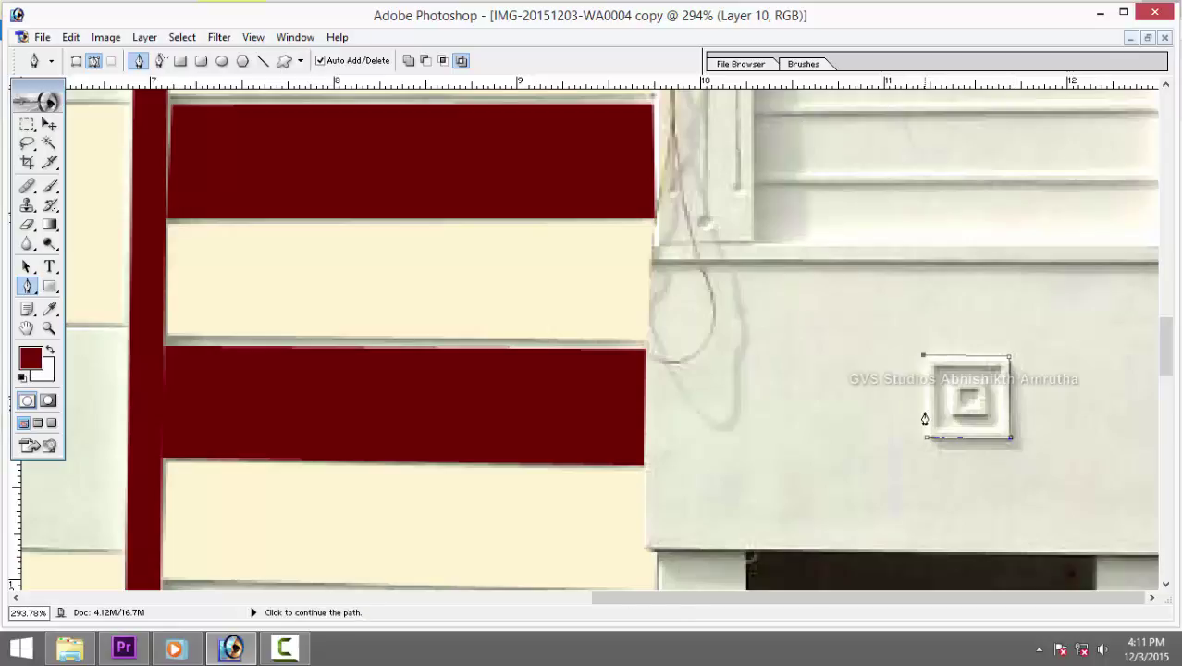
click(927, 439)
click(936, 428)
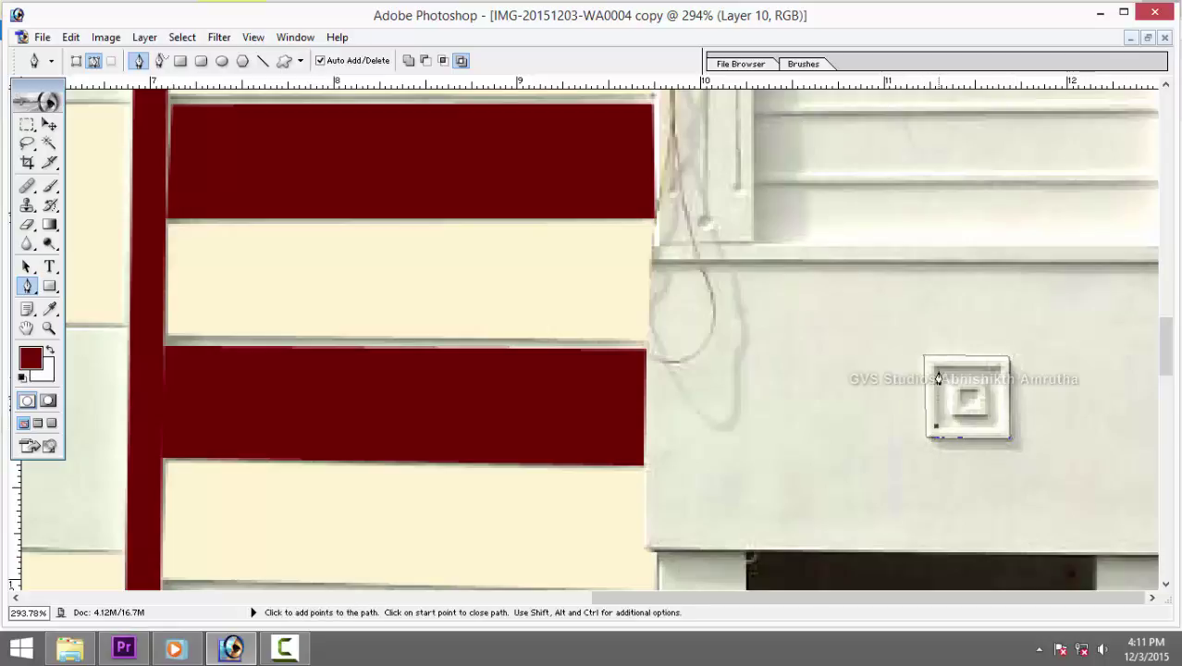
click(937, 368)
click(999, 367)
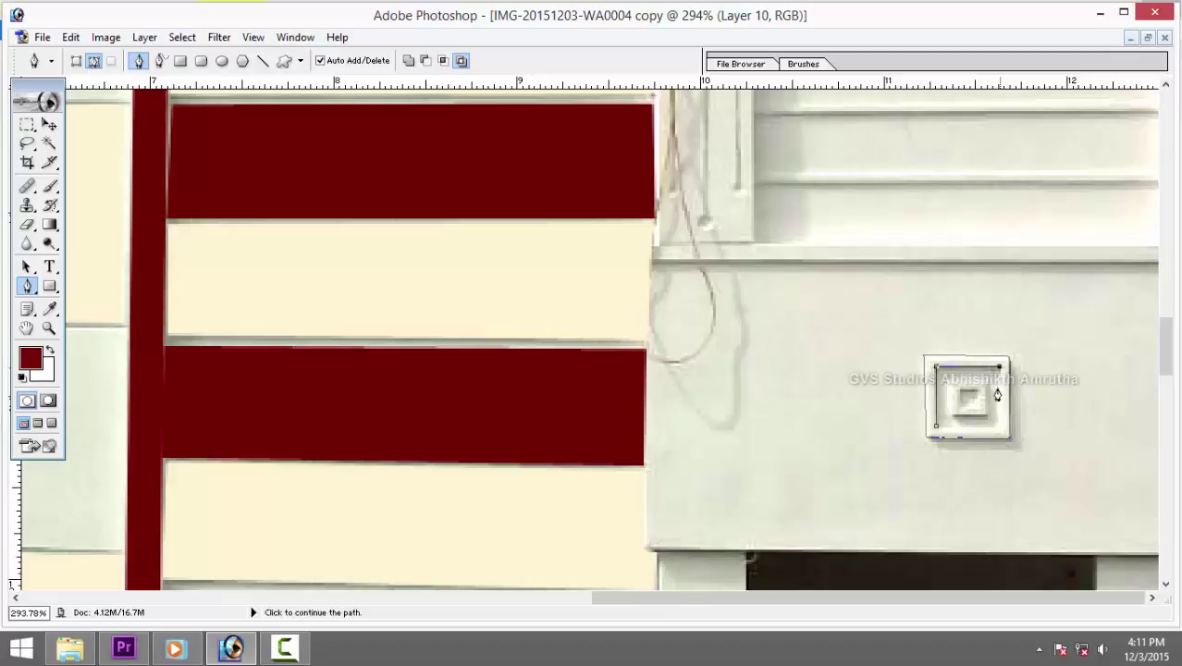
click(999, 429)
click(936, 428)
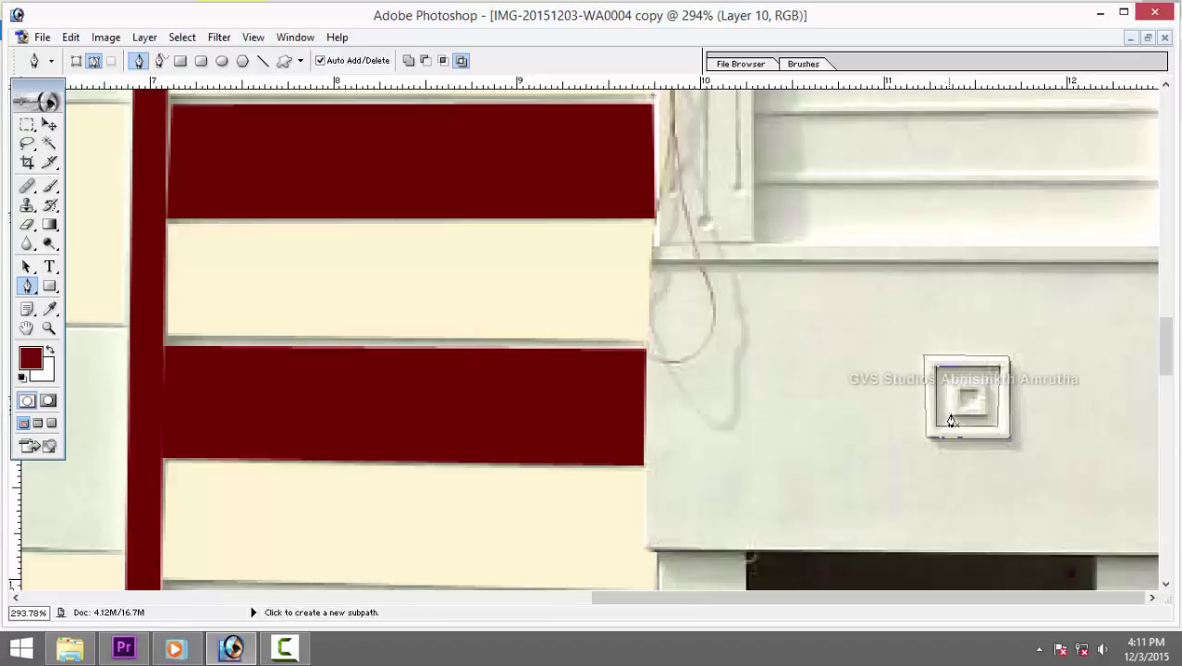
click(951, 416)
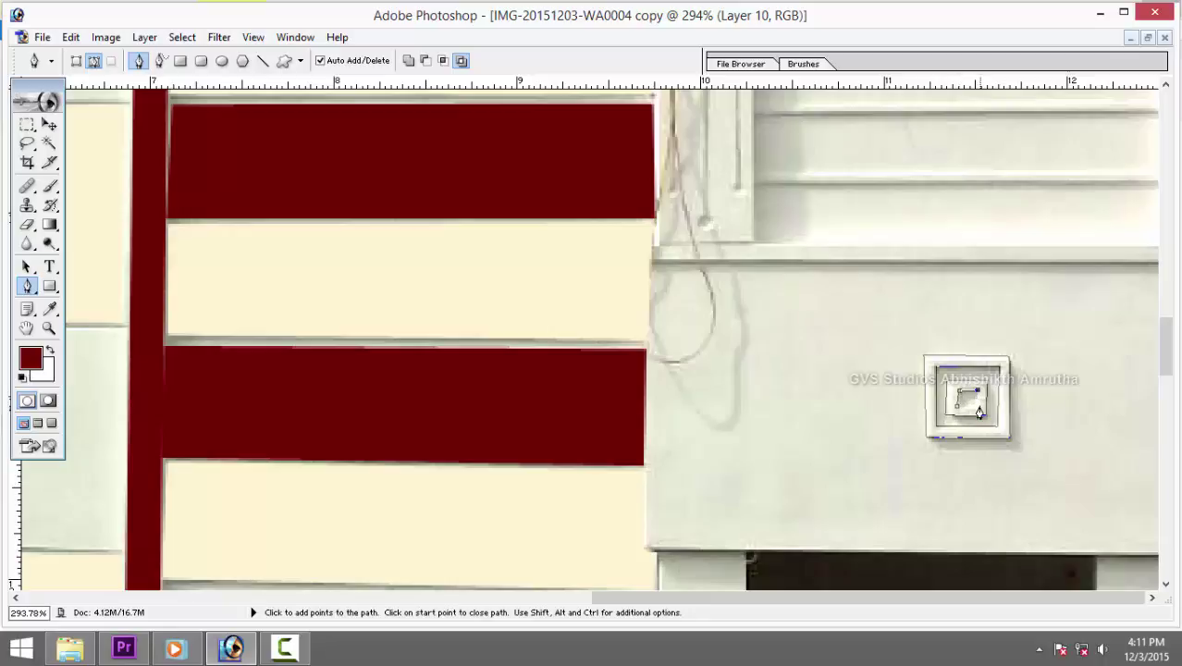
click(977, 412)
Fill the traced ornament outlines maroon on new Layer 11.
key(ctrl+Return)
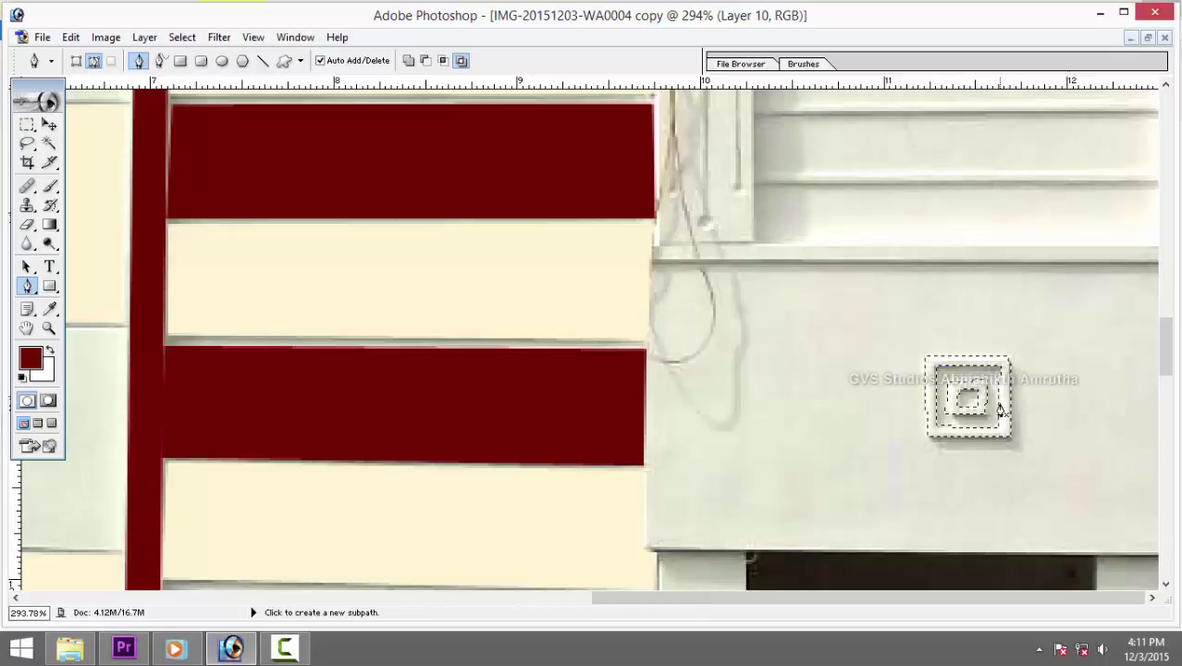
key(ctrl+shift+n)
key(Return)
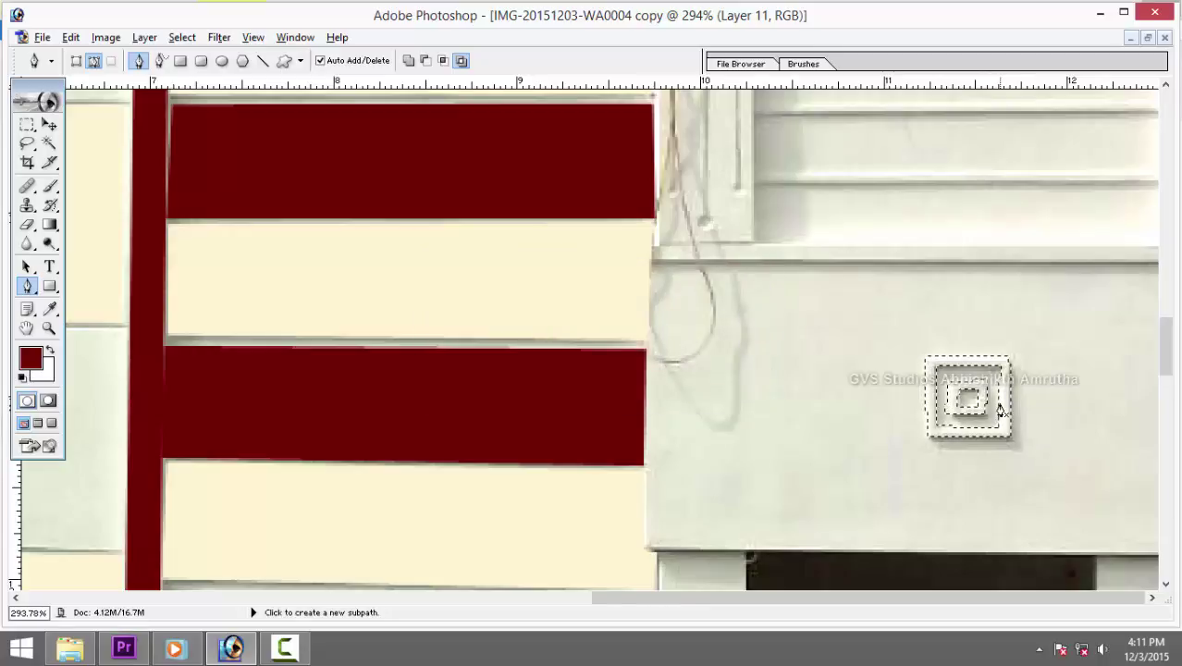
key(alt+BackSpace)
key(ctrl+d)
key(v)
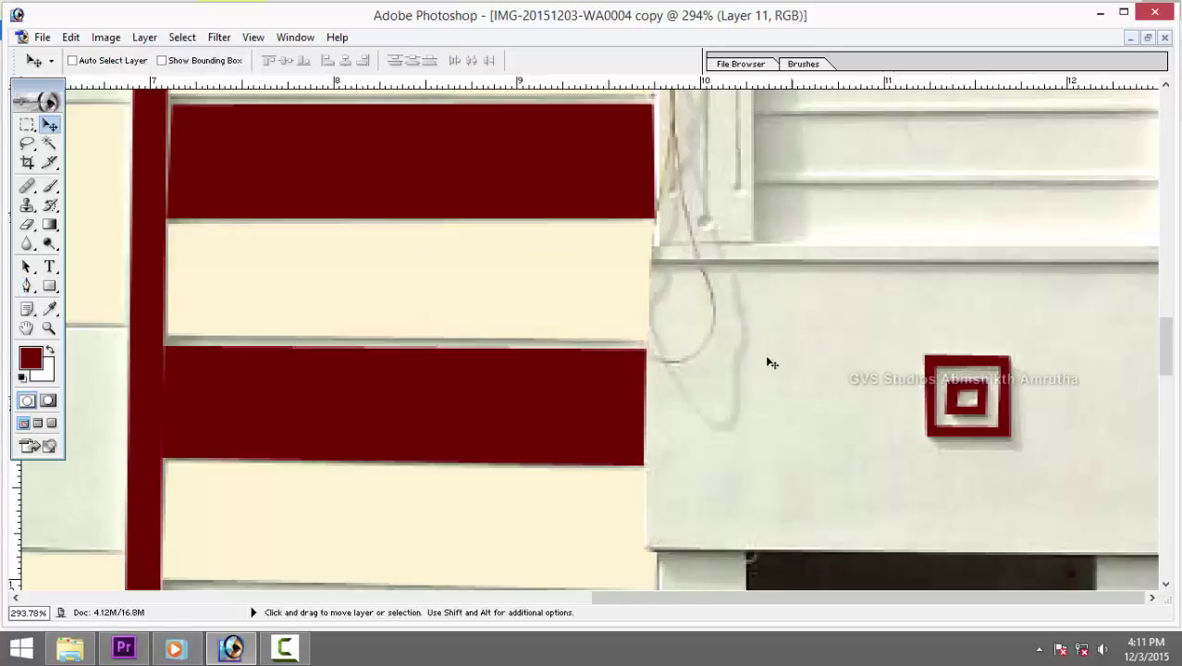
key(p)
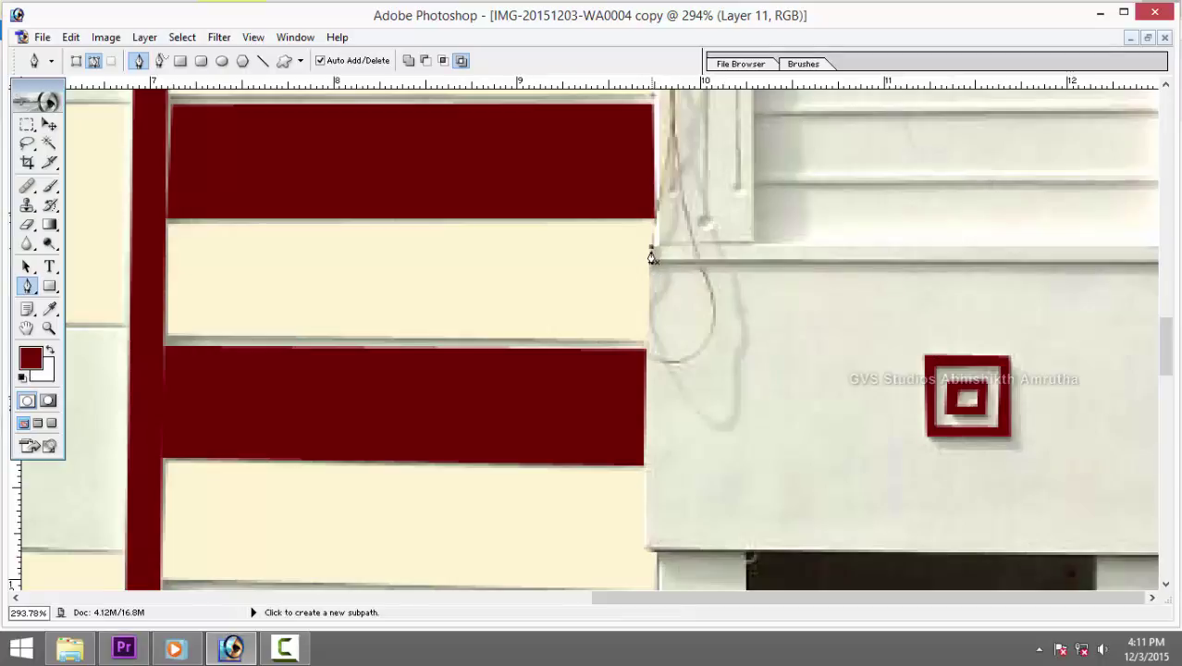
Pen-trace the upper thin strip across the white siding.
click(651, 249)
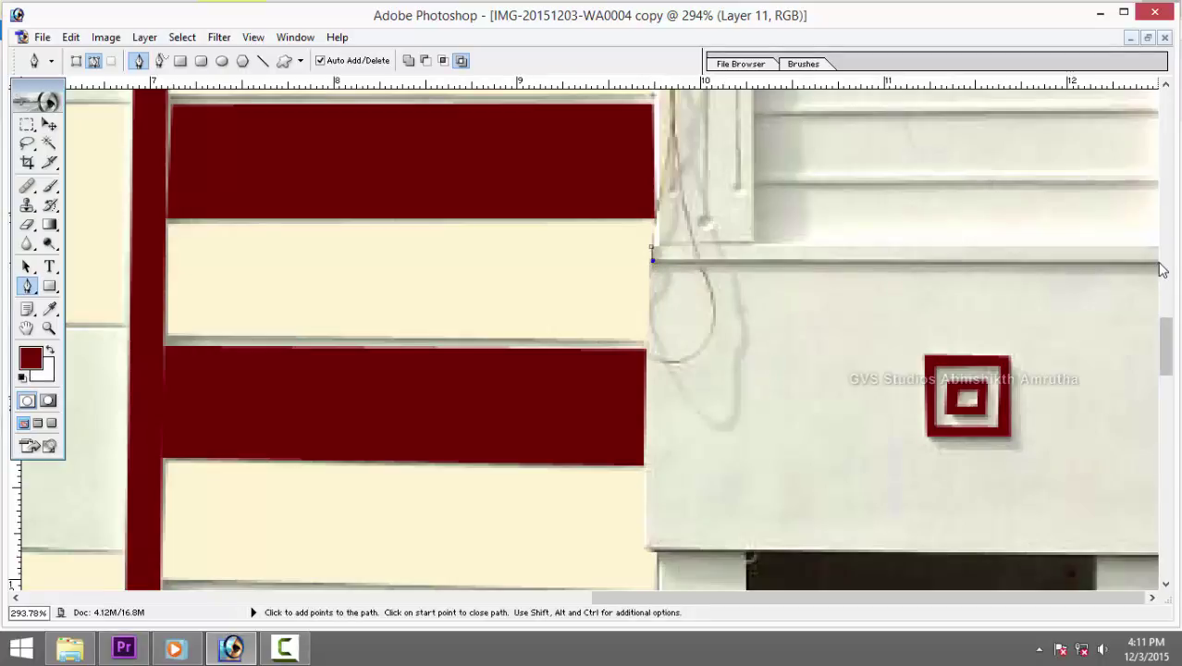
click(1155, 262)
click(1156, 248)
click(652, 248)
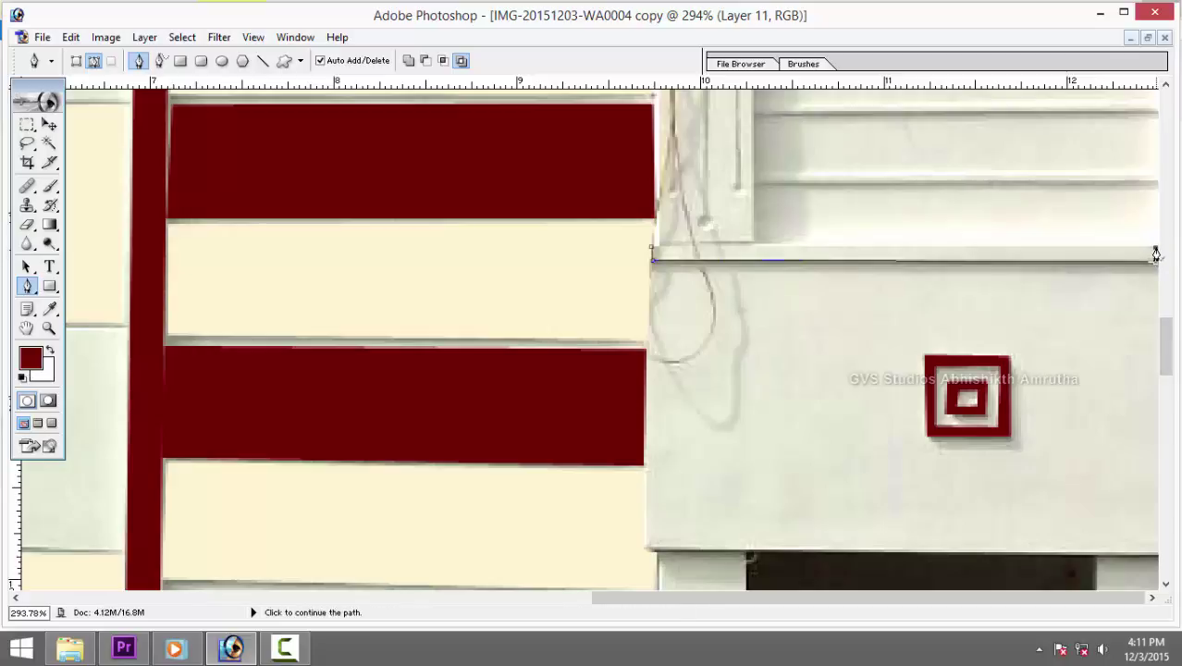
click(652, 261)
Trace the second siding band, undo a stray segment, and fill both strips maroon.
drag(796, 176, 800, 461)
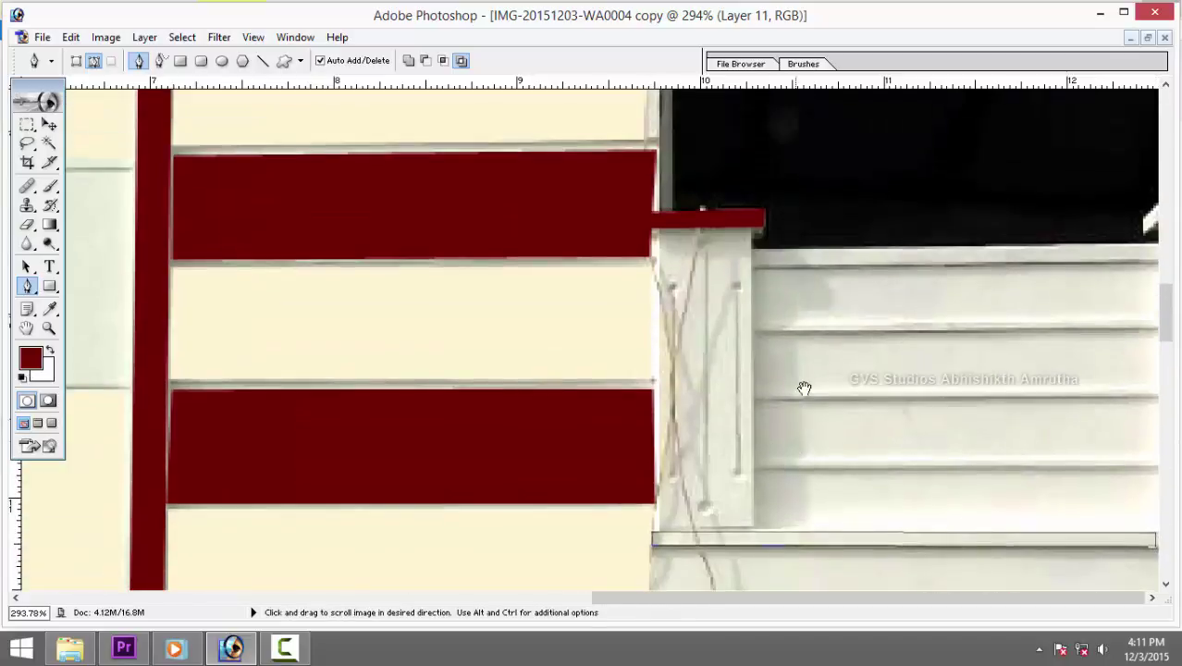
click(754, 268)
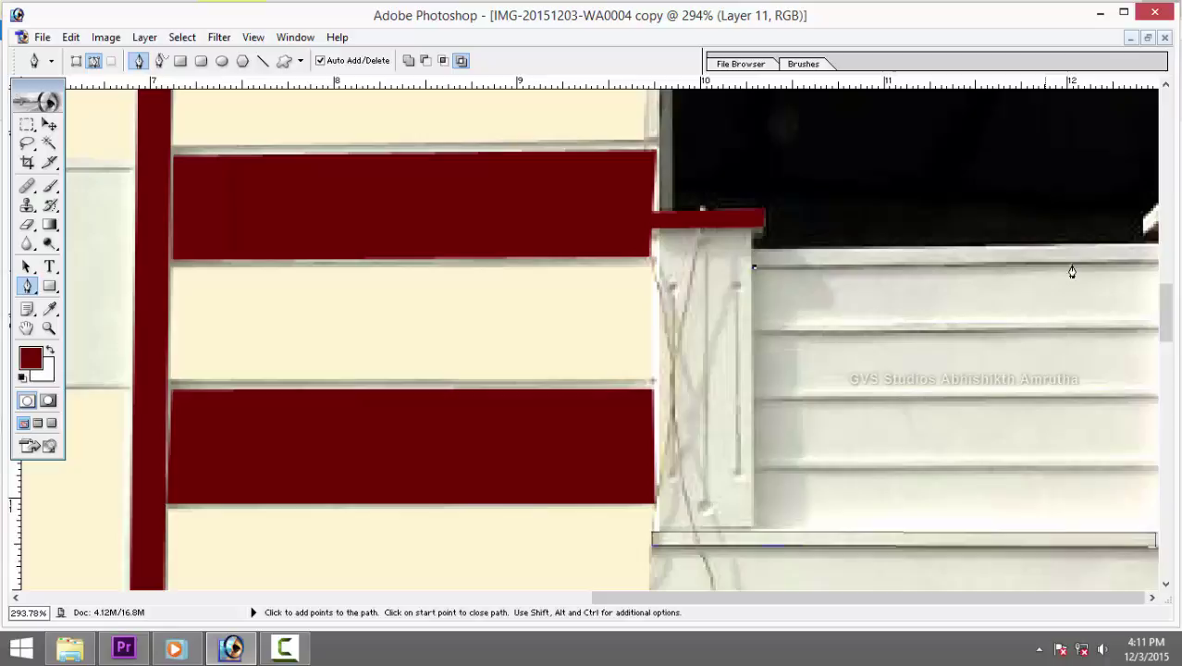
click(1155, 268)
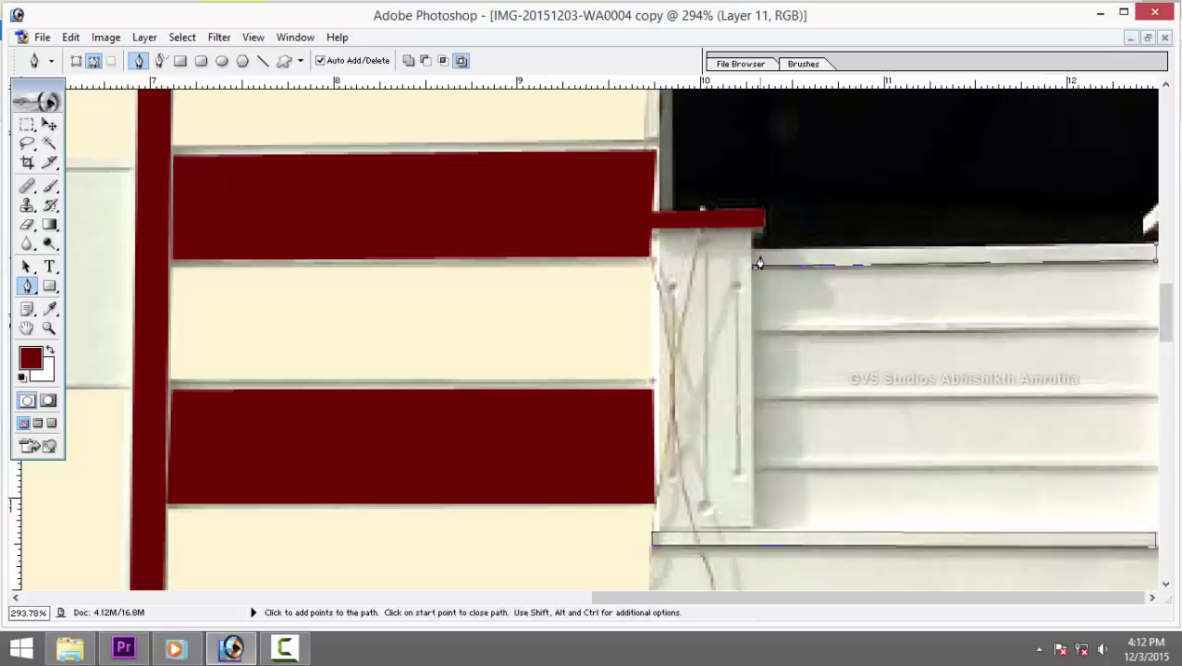
click(753, 251)
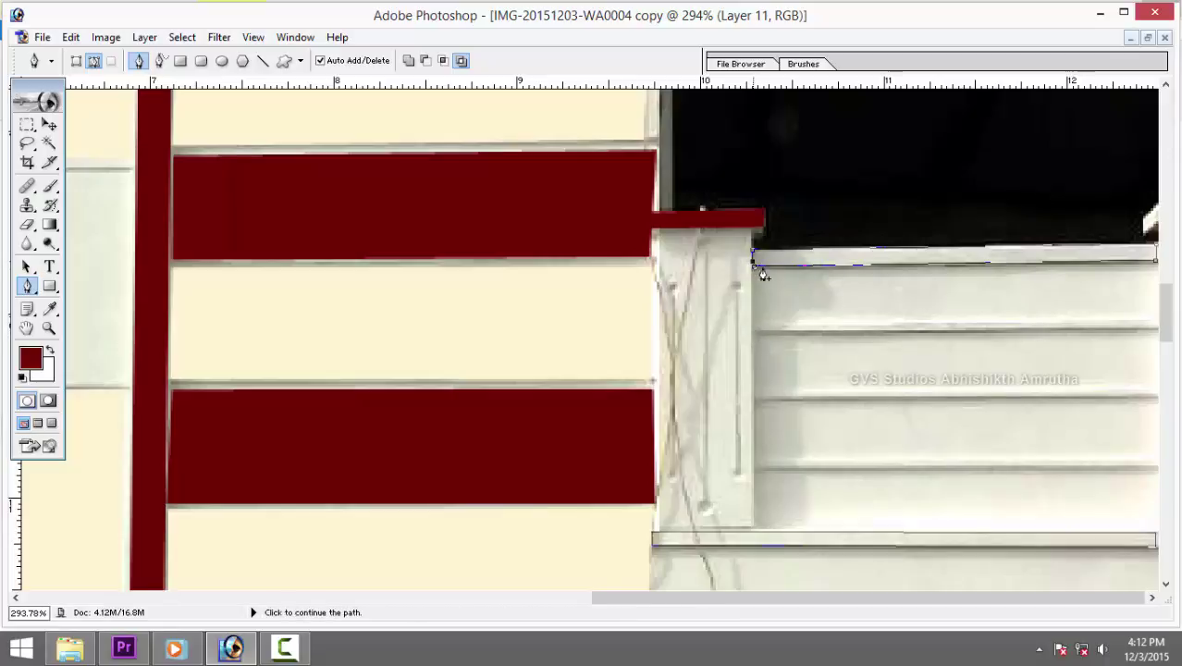
click(755, 268)
key(ctrl+z)
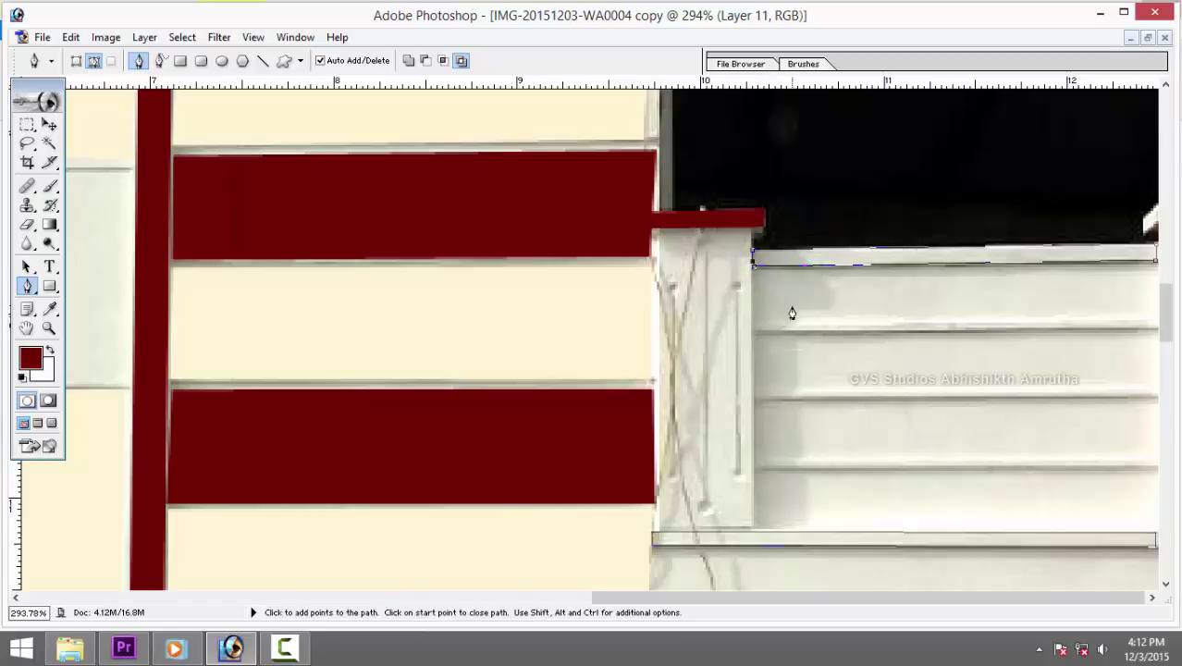
key(ctrl+Return)
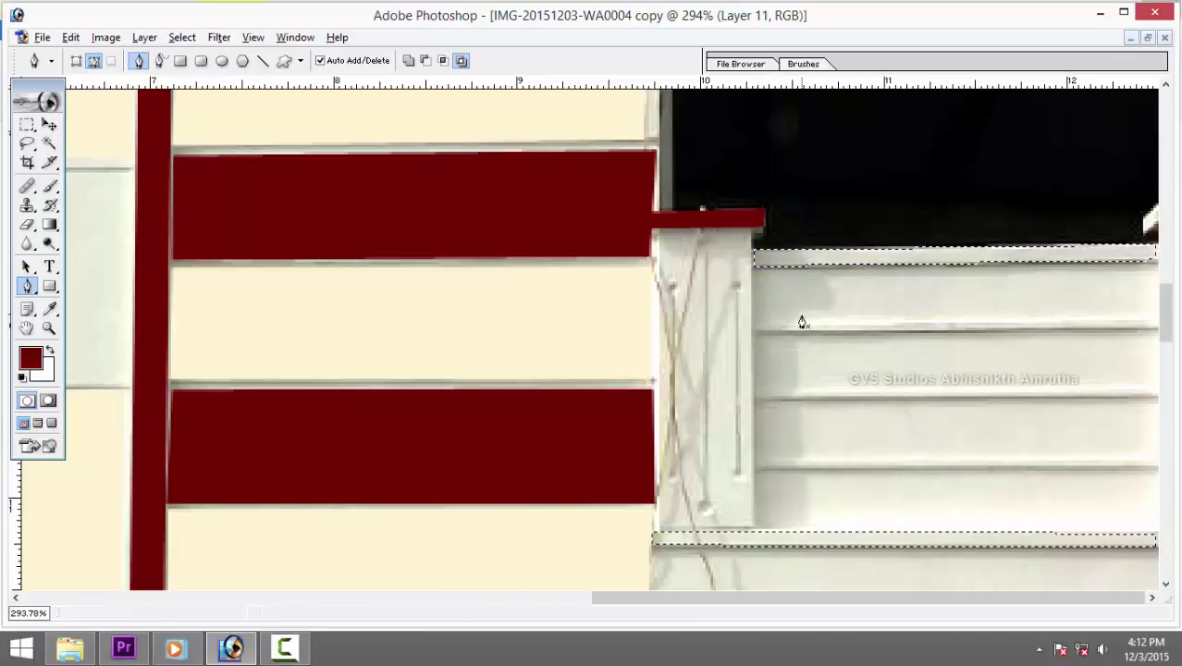
key(alt+BackSpace)
mouse_move(813, 402)
mouse_down()
mouse_move(698, 263)
mouse_move(699, 224)
mouse_up()
Start a pen path on the siding slat by the post, then zoom out over the facade.
click(754, 294)
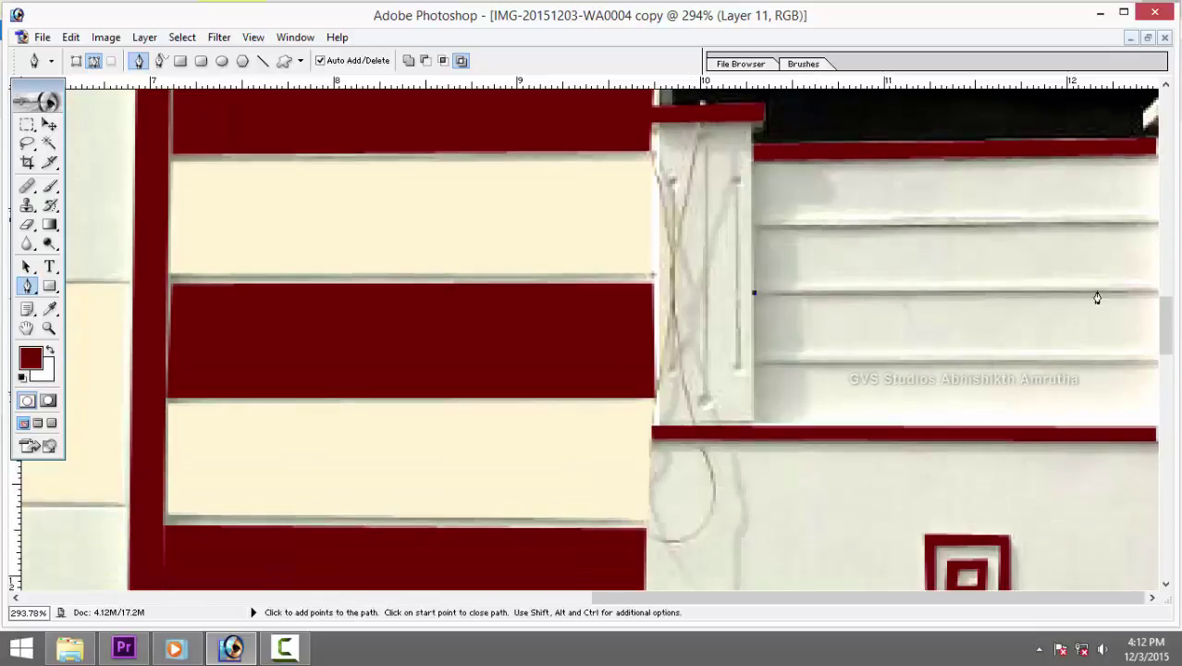
scroll(1051, 297, down, 1)
scroll(1044, 296, down, 2)
scroll(967, 296, down, 3)
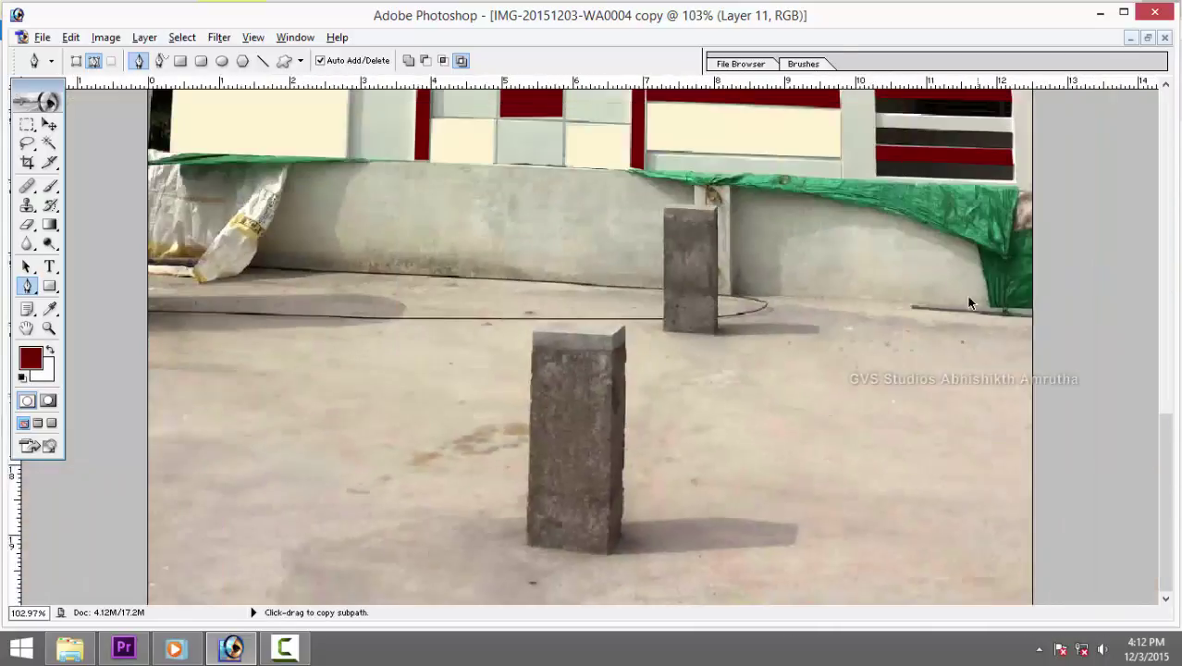
scroll(899, 314, up, 1)
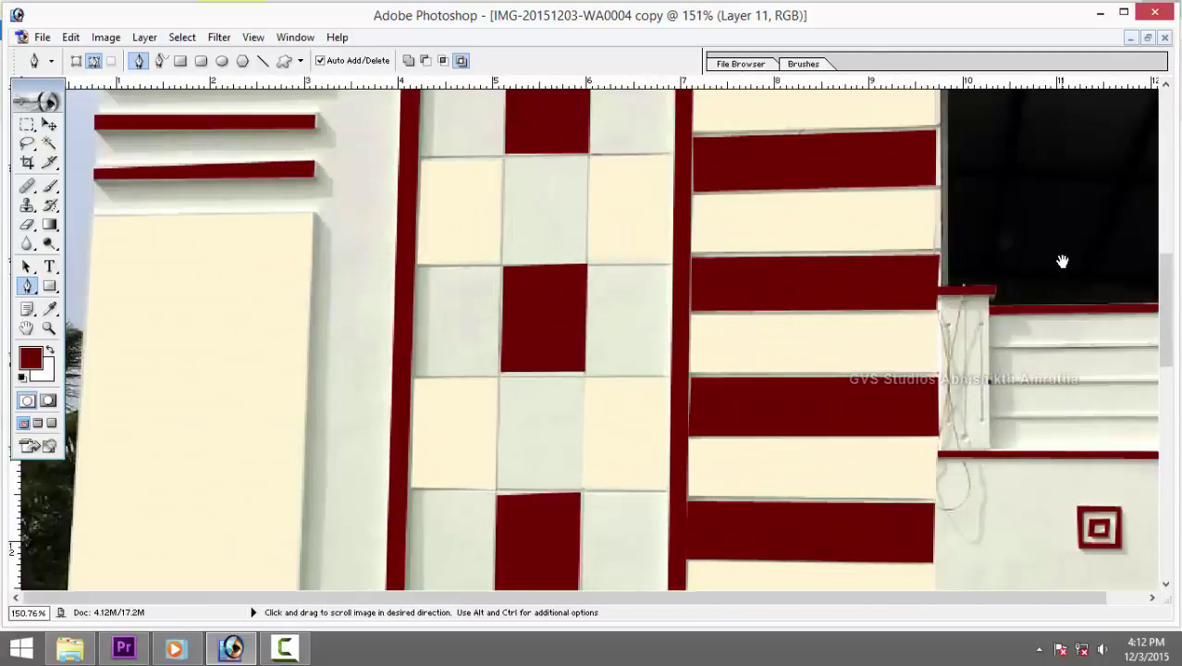
drag(1061, 258, 802, 230)
scroll(958, 351, down, 1)
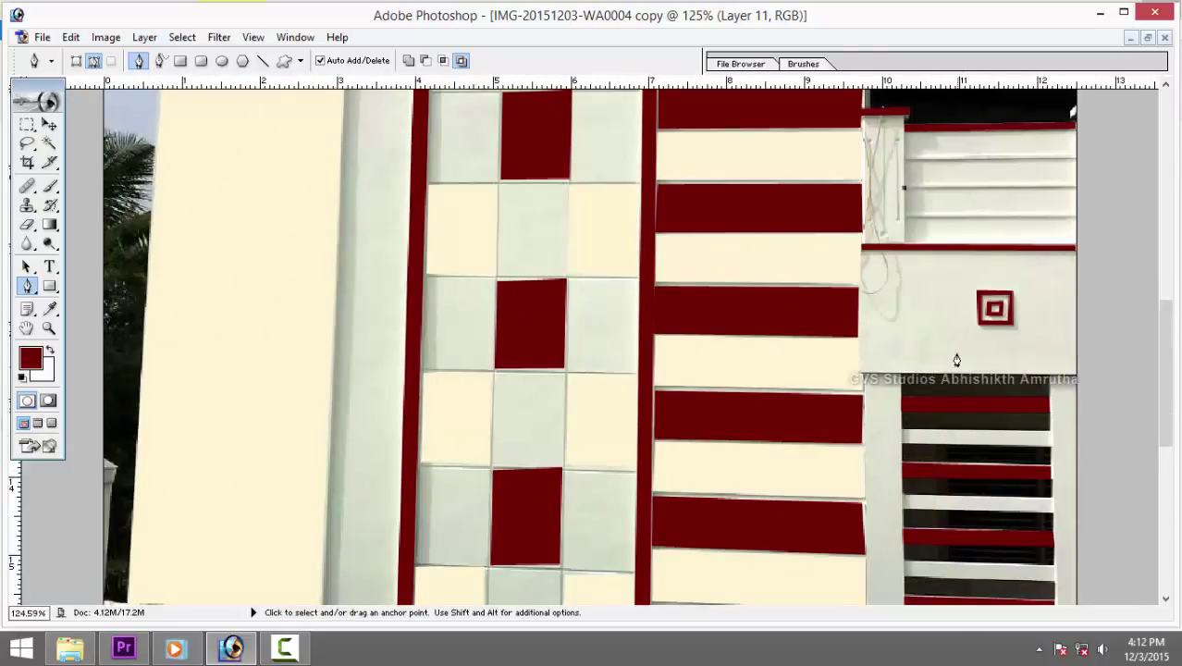
Switch to Full Screen Mode with Menu Bar and zoom back onto the siding slats.
key(f)
scroll(1055, 255, up, 1)
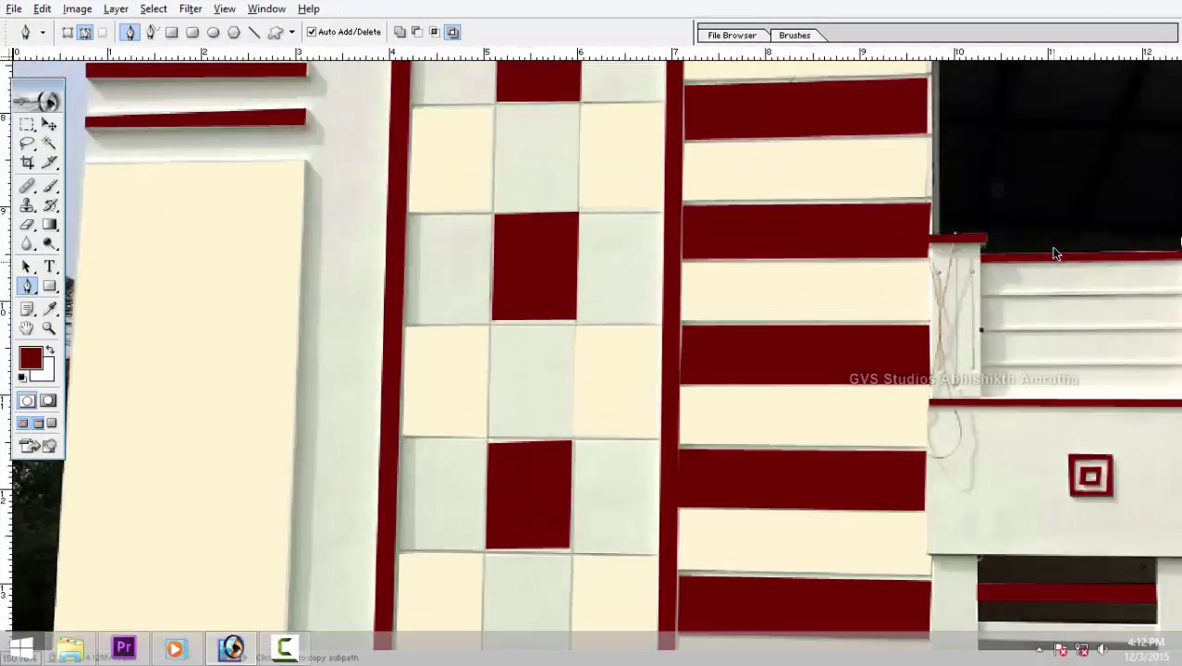
scroll(908, 324, down, 1)
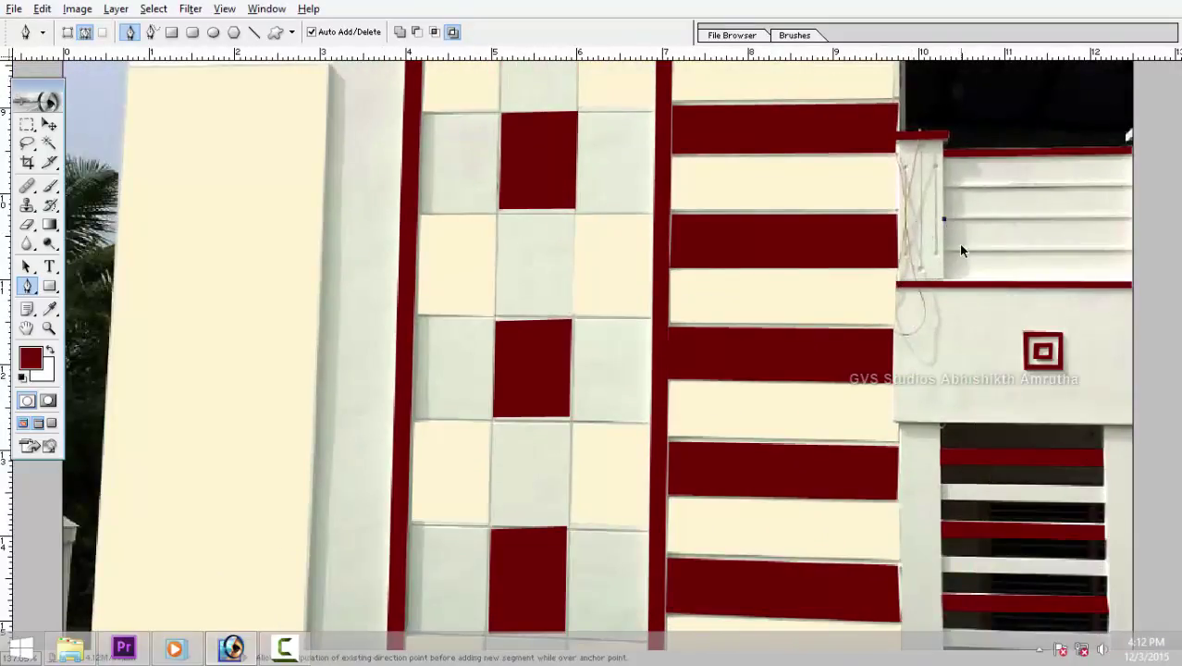
scroll(955, 250, up, 3)
drag(954, 251, 834, 404)
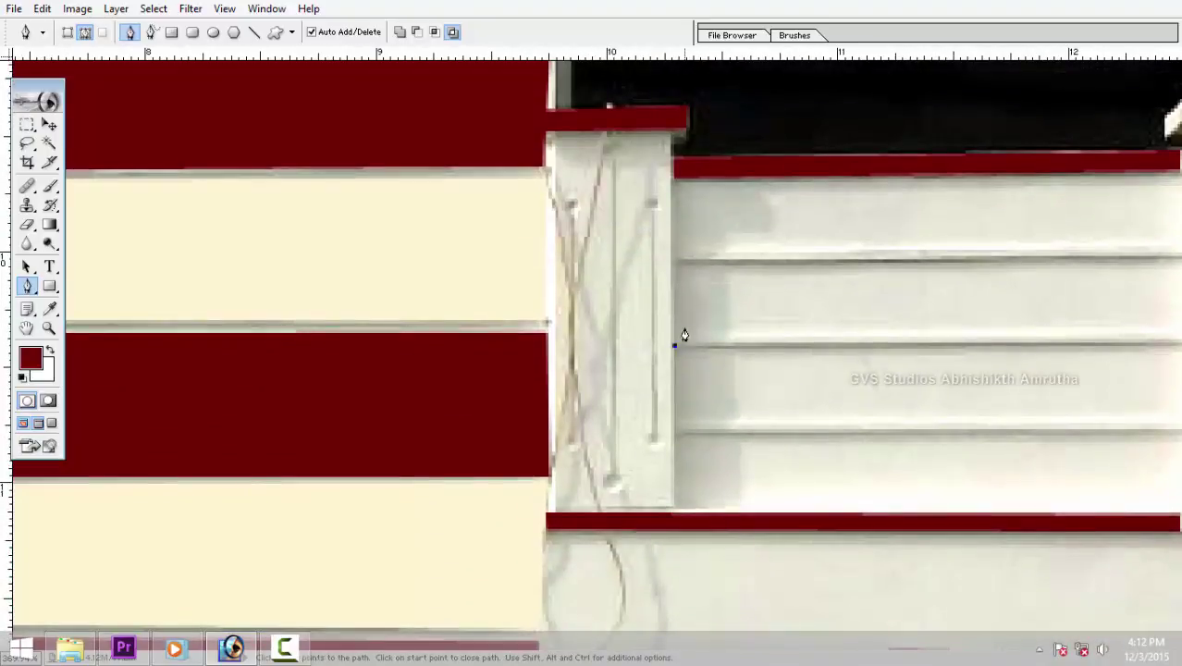
Trace outlines for the first two louvre slats out to the wall's right edge.
click(1180, 325)
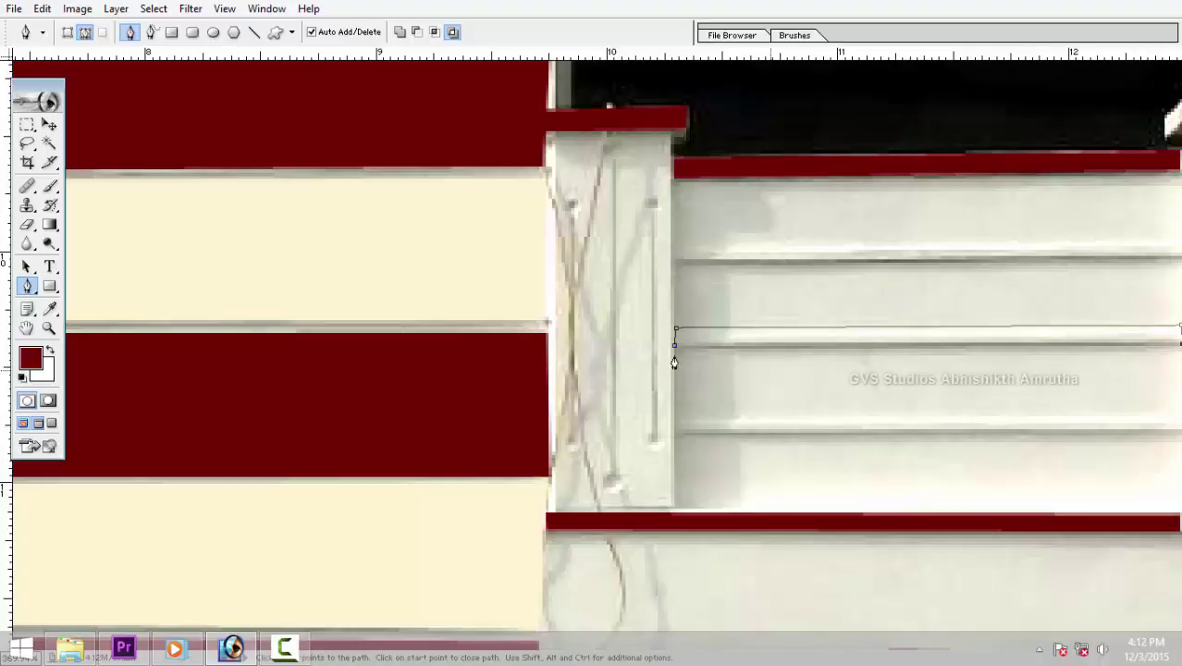
click(676, 345)
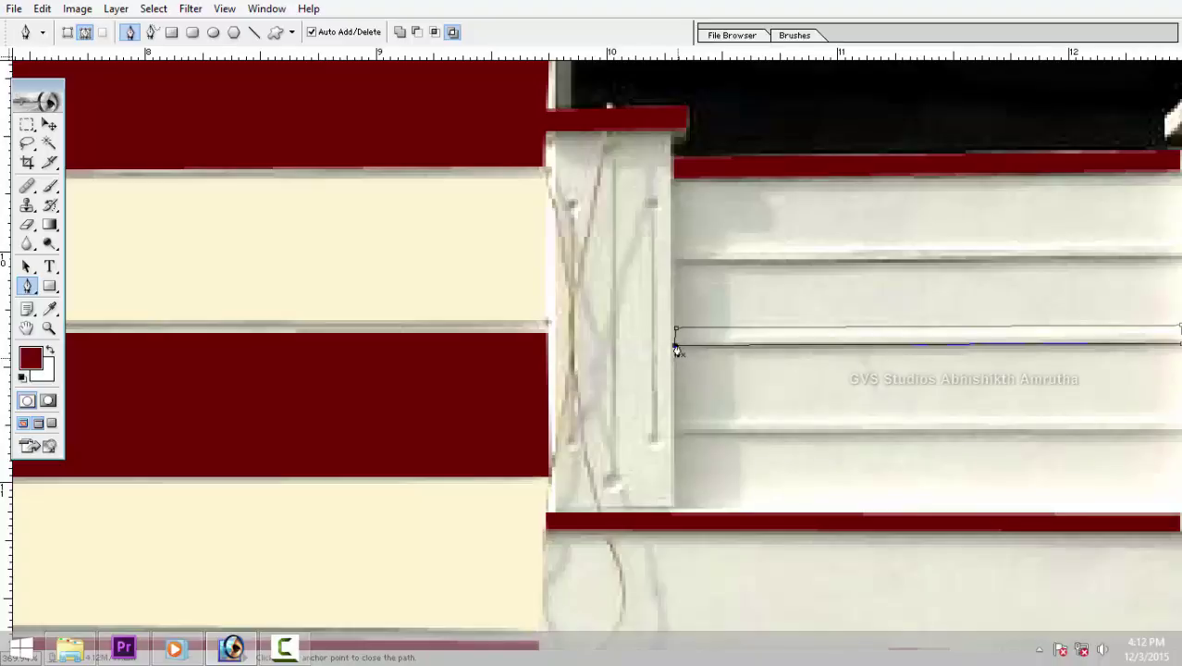
click(674, 426)
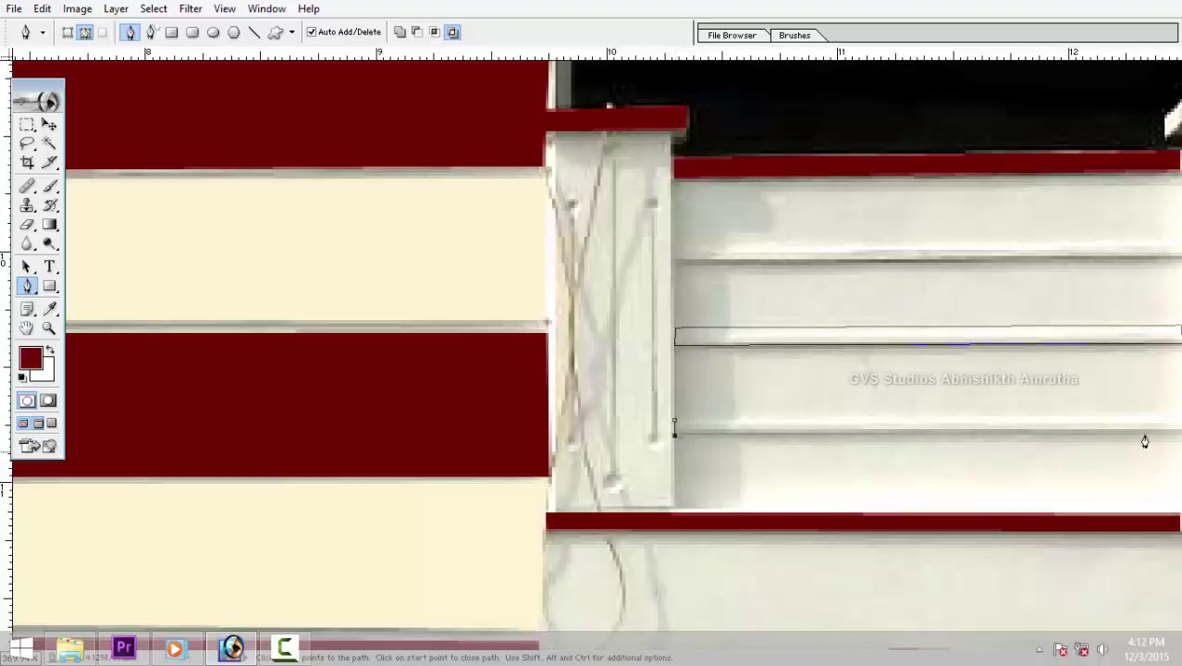
click(1179, 425)
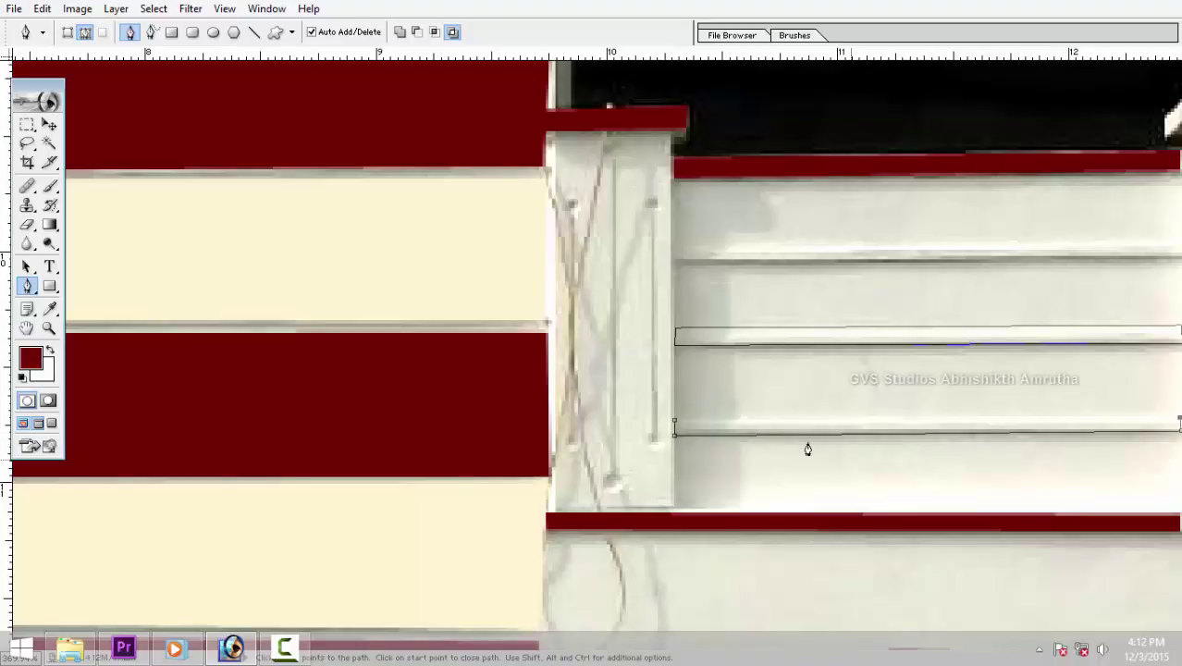
click(675, 423)
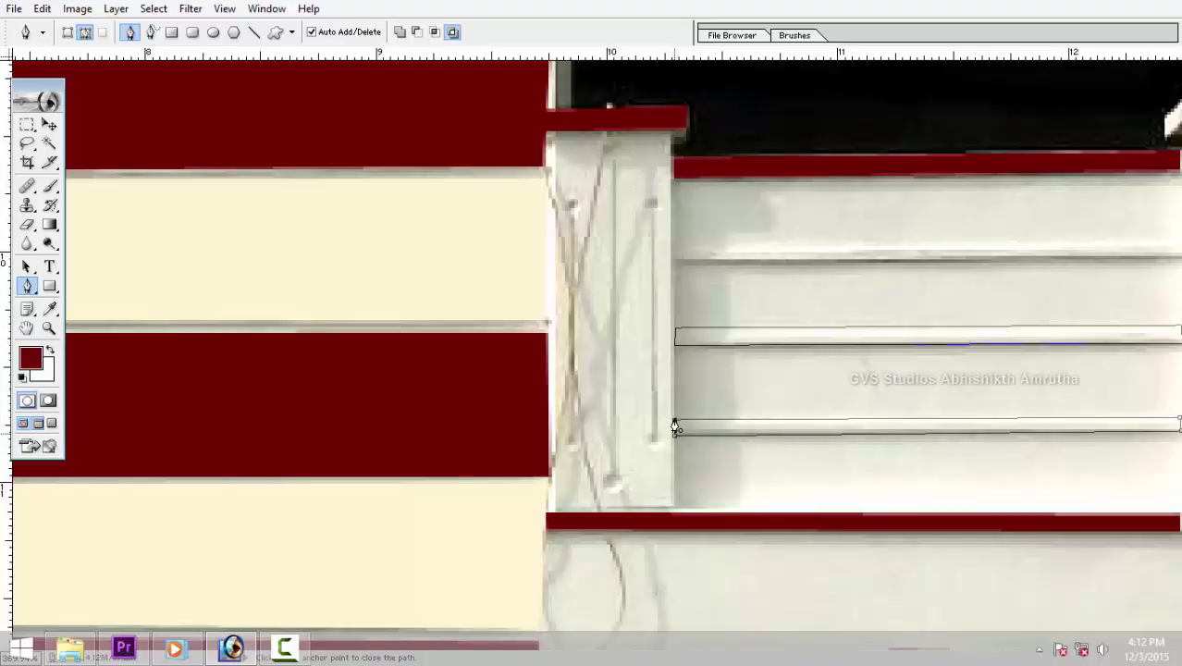
Trace the upper slat and fill all three slat outlines maroon.
click(675, 262)
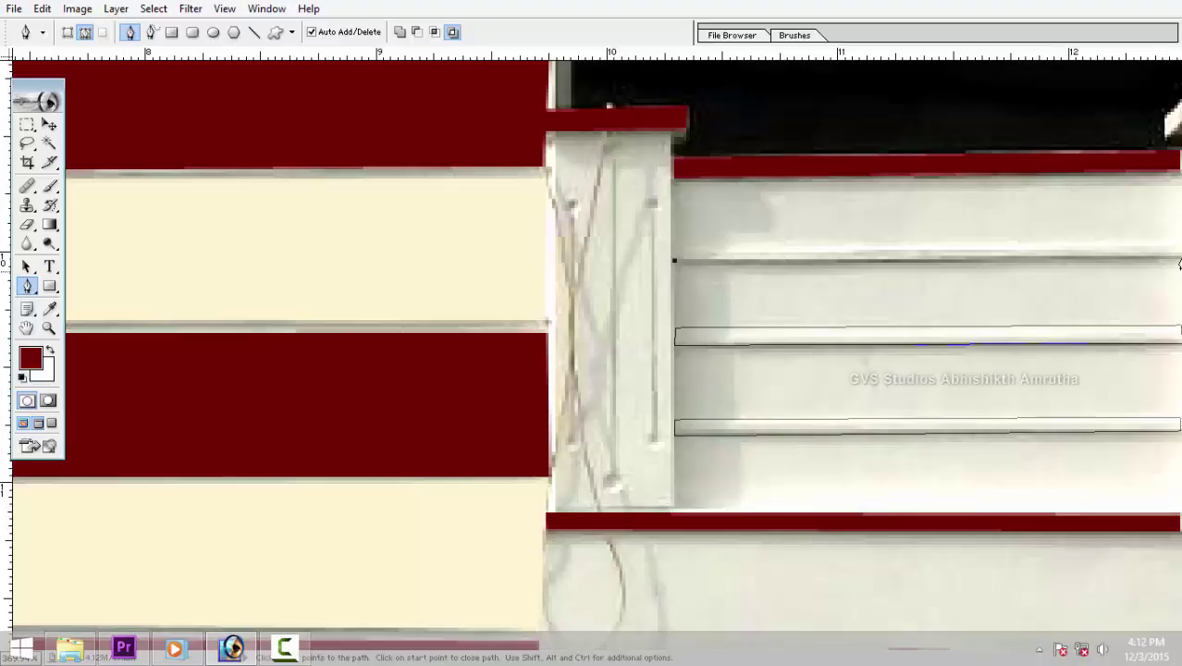
click(1180, 261)
click(1180, 242)
click(674, 242)
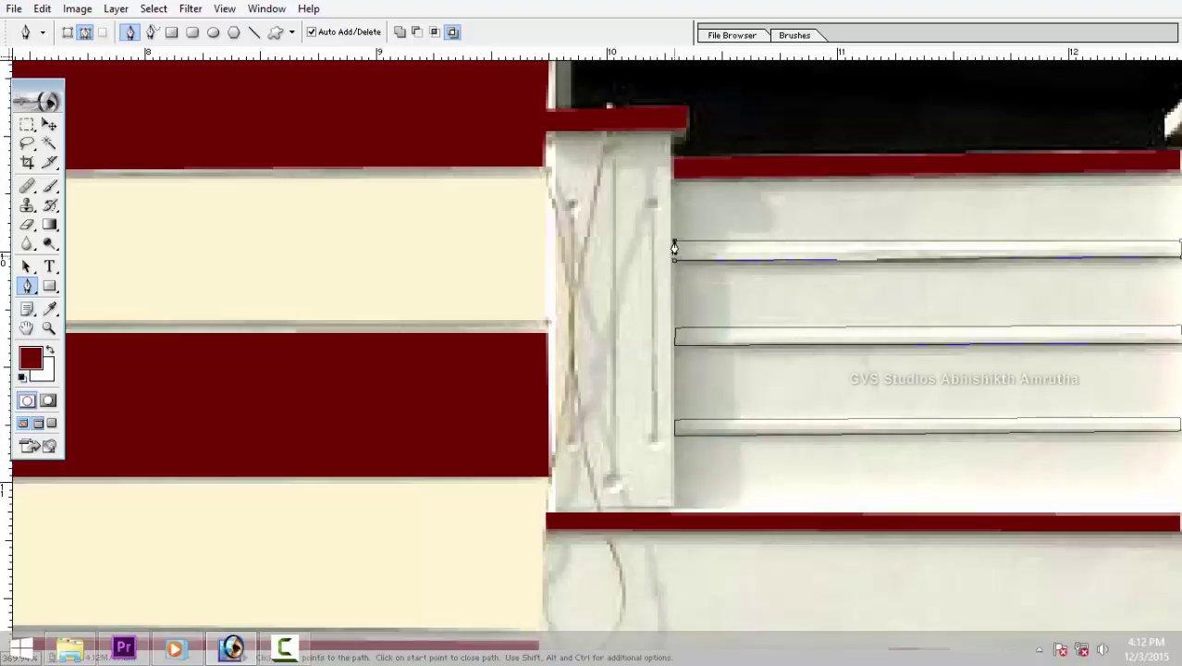
click(675, 262)
key(ctrl+Return)
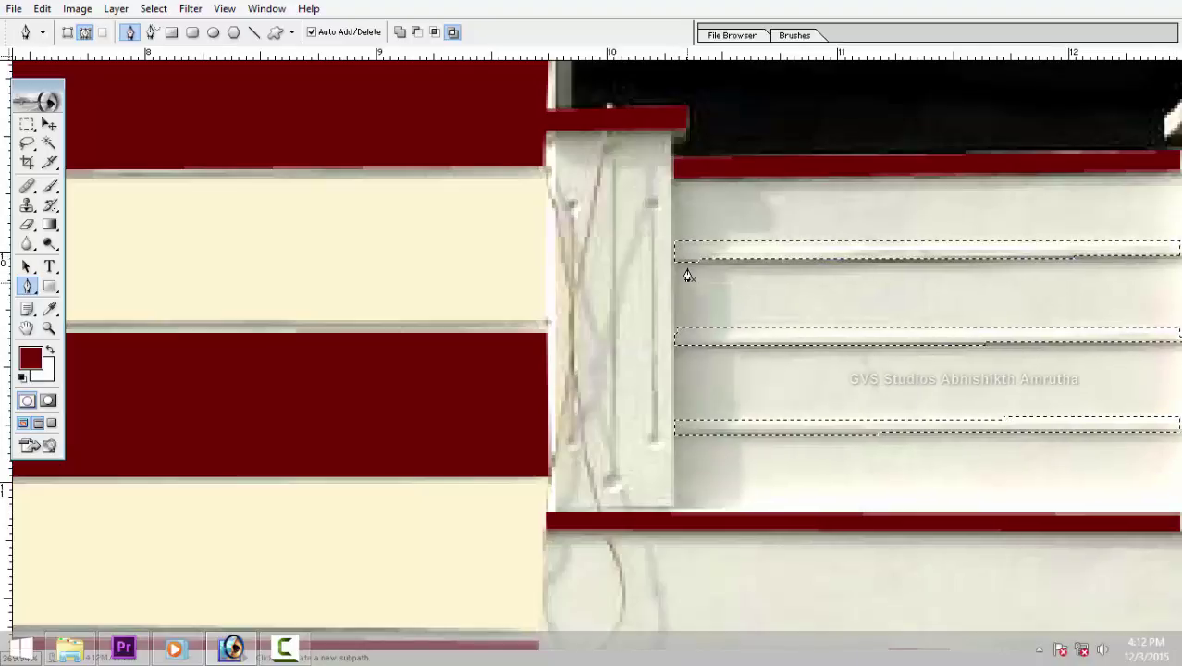
key(alt+BackSpace)
key(ctrl+d)
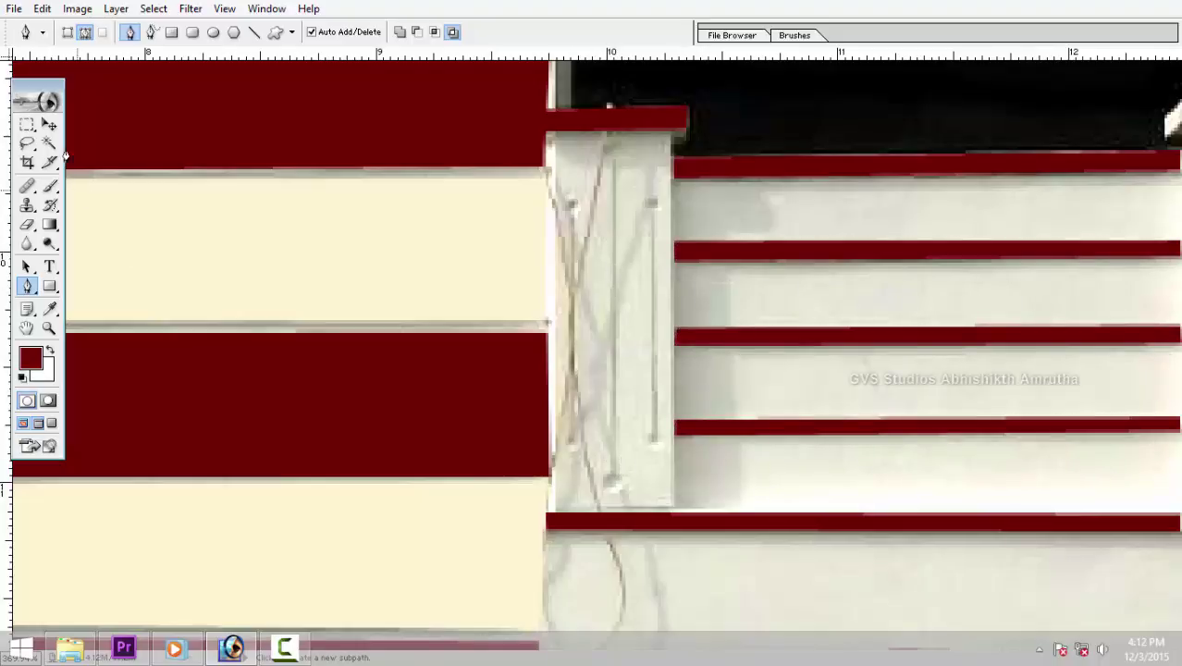
Select the rods' round end knobs as circles with the Elliptical Marquee in Add mode.
drag(26, 124, 82, 139)
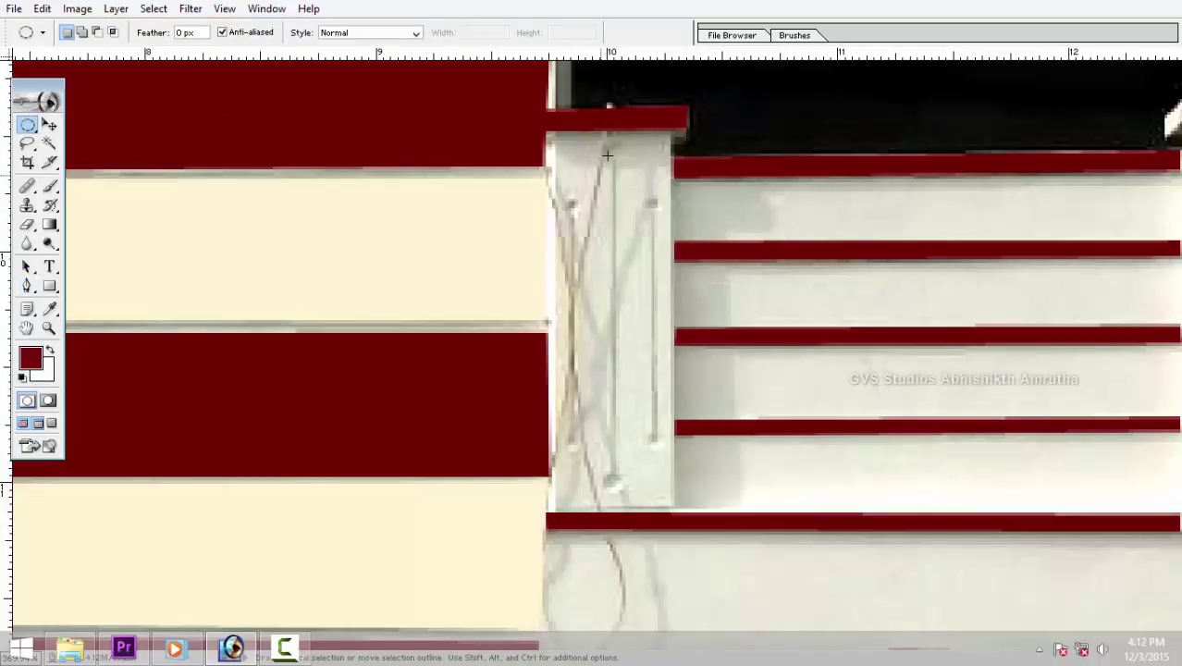
key(shift)
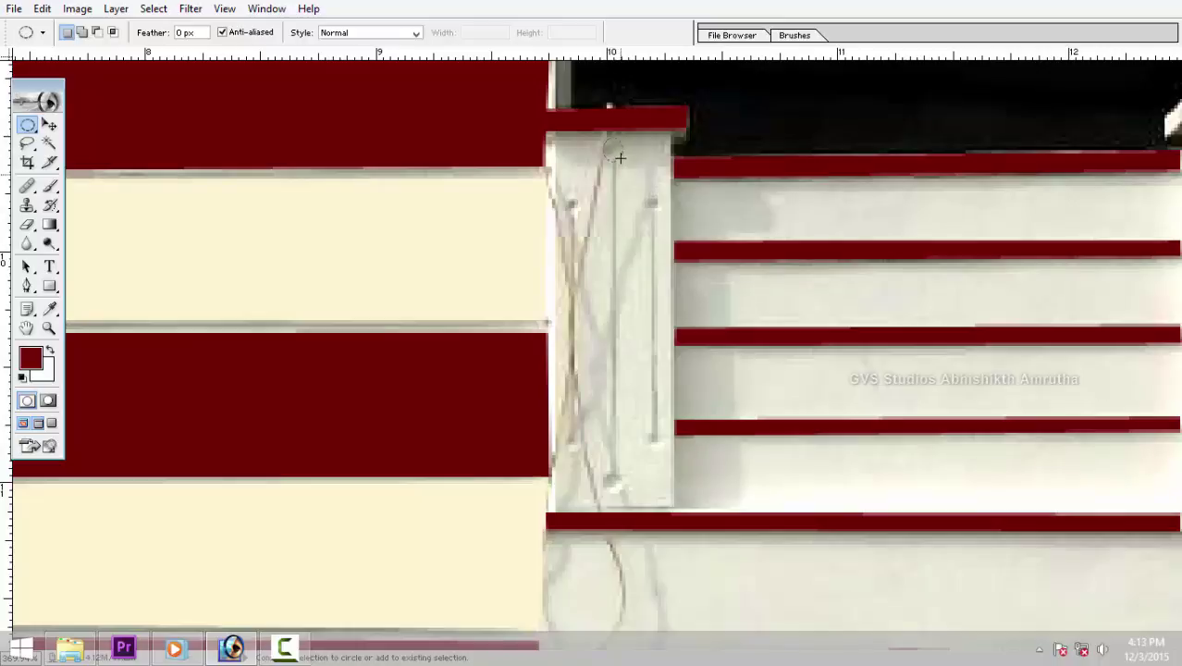
drag(621, 156, 622, 157)
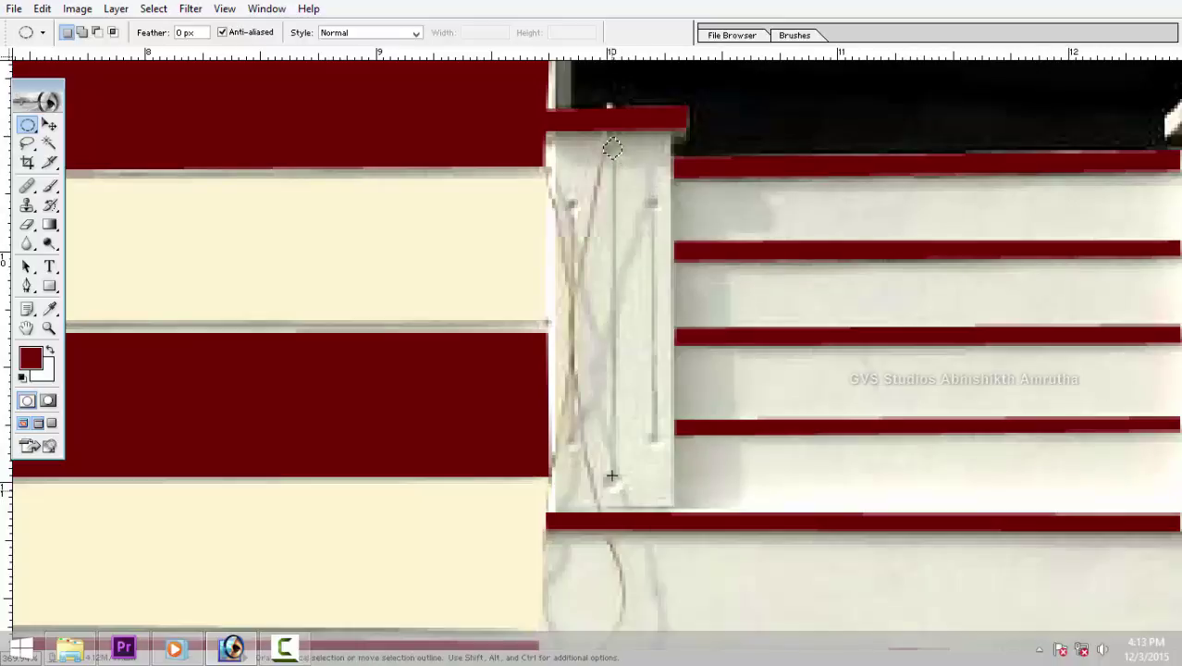
drag(604, 473, 616, 491)
click(82, 33)
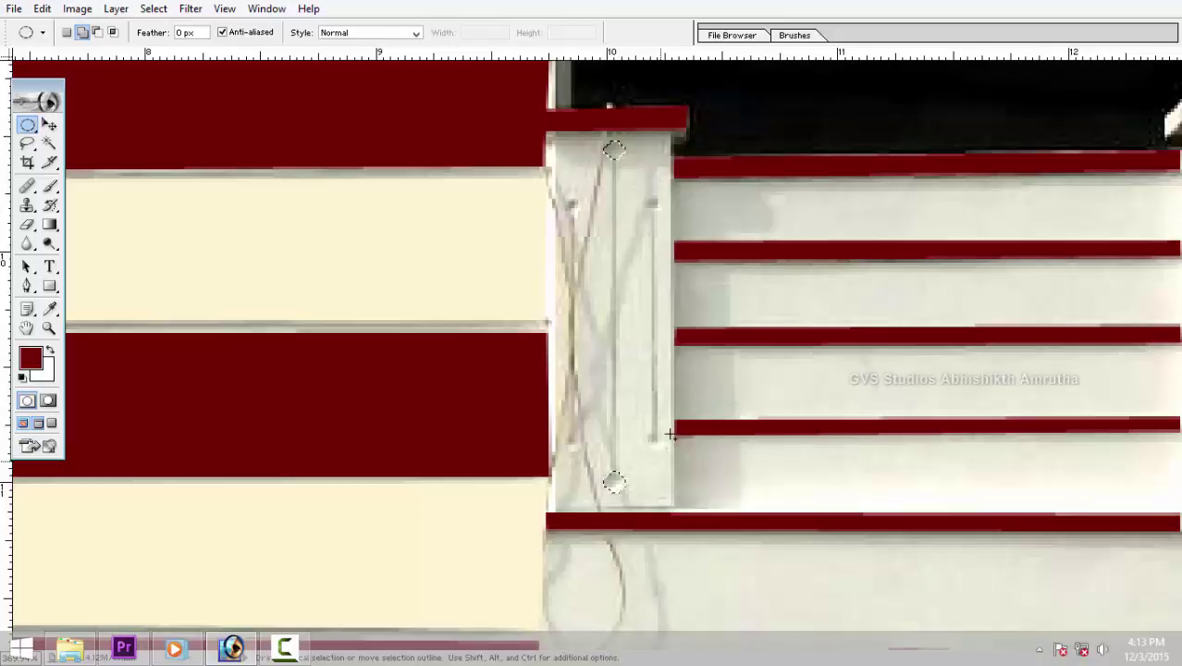
drag(647, 432, 664, 448)
drag(565, 198, 574, 210)
drag(565, 438, 575, 448)
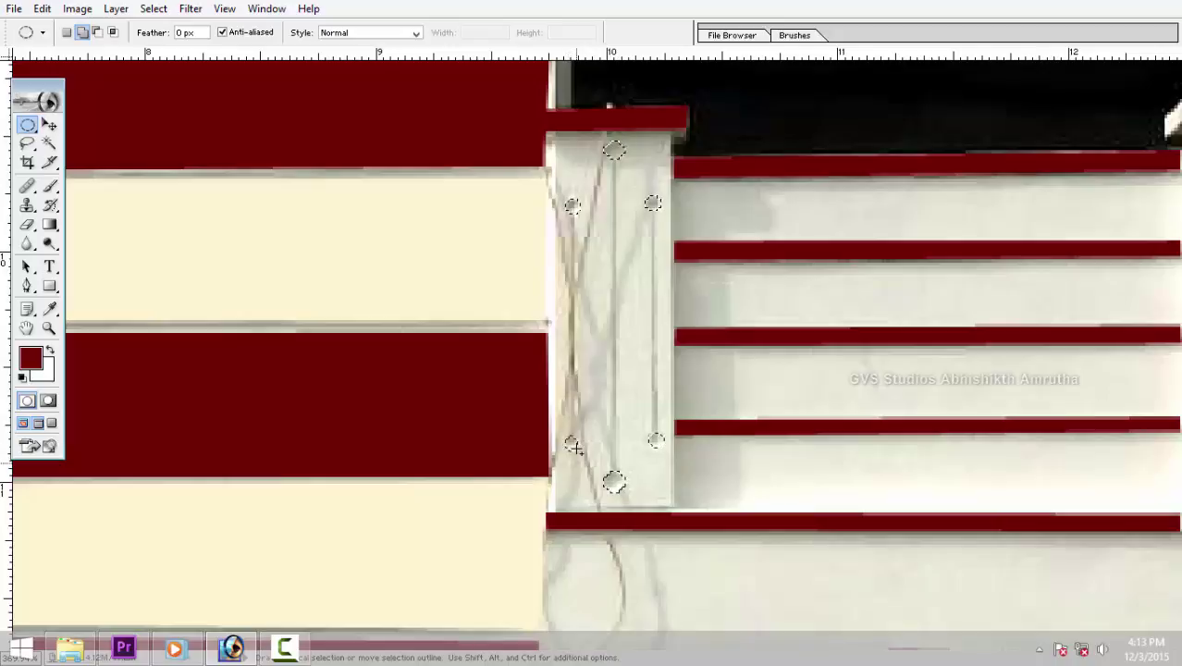
Add thin rectangular strips along the rods and fill everything maroon on new Layer 12.
click(27, 124)
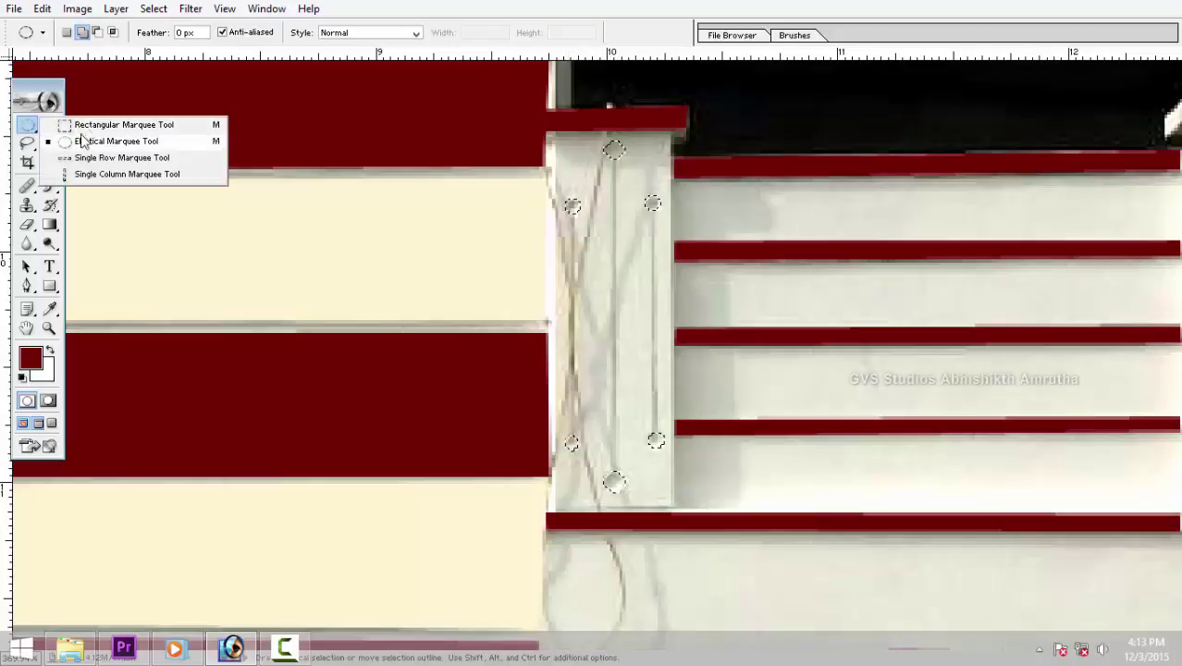
click(120, 124)
drag(610, 168, 616, 301)
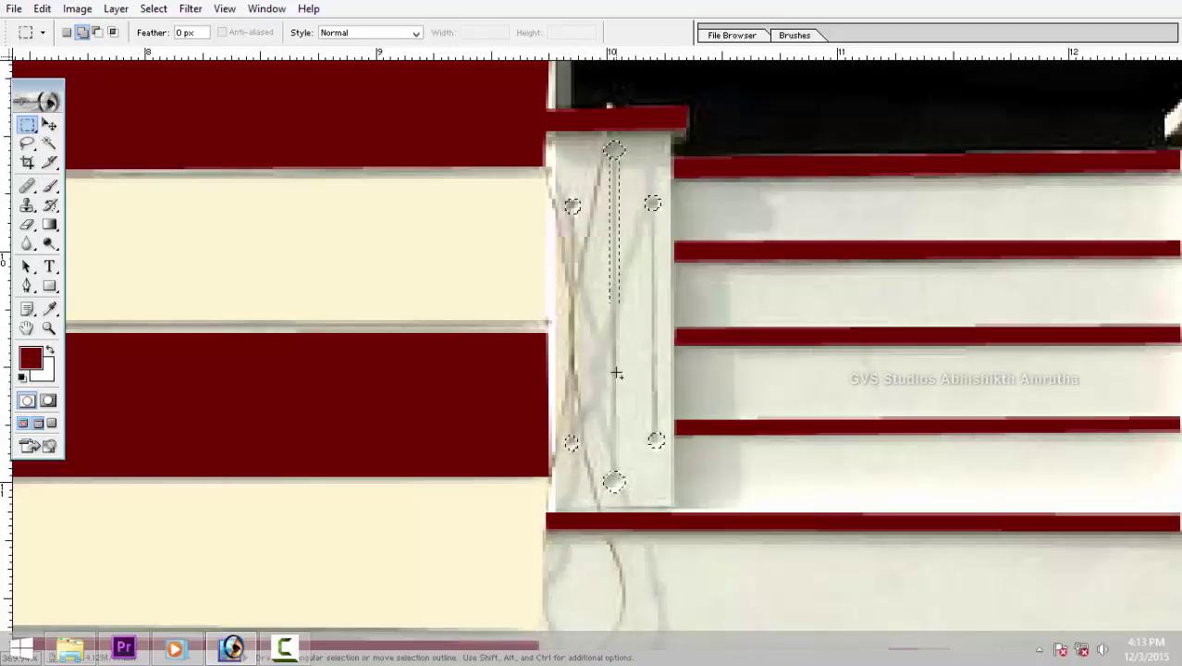
drag(617, 373, 616, 481)
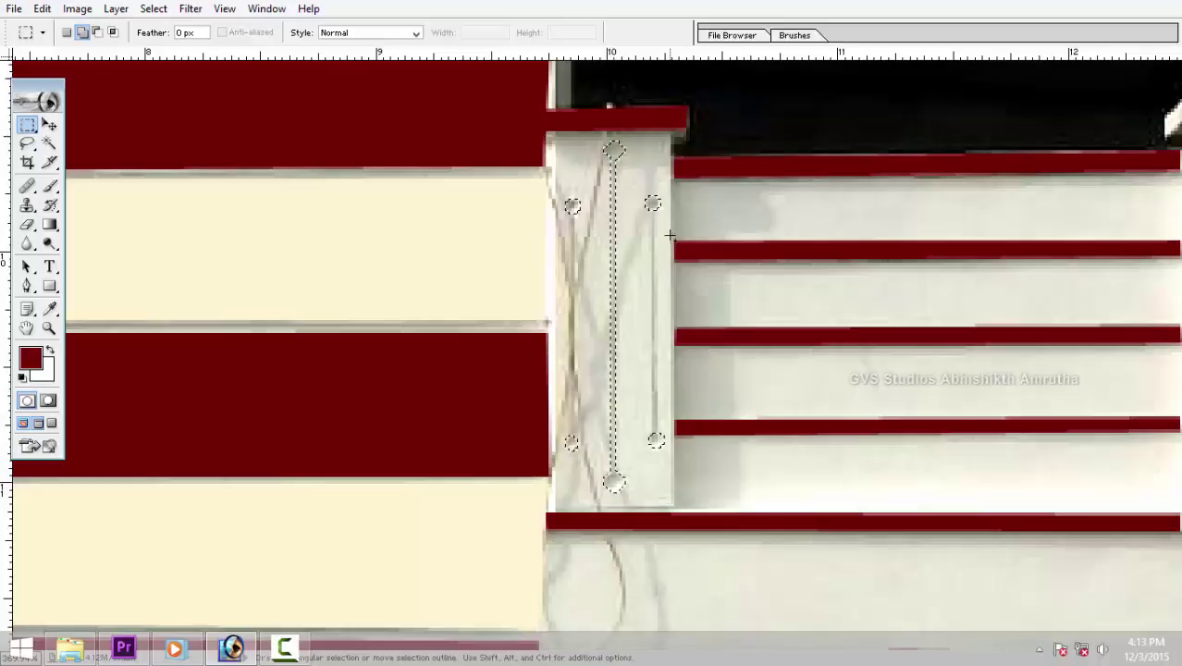
drag(651, 202, 655, 441)
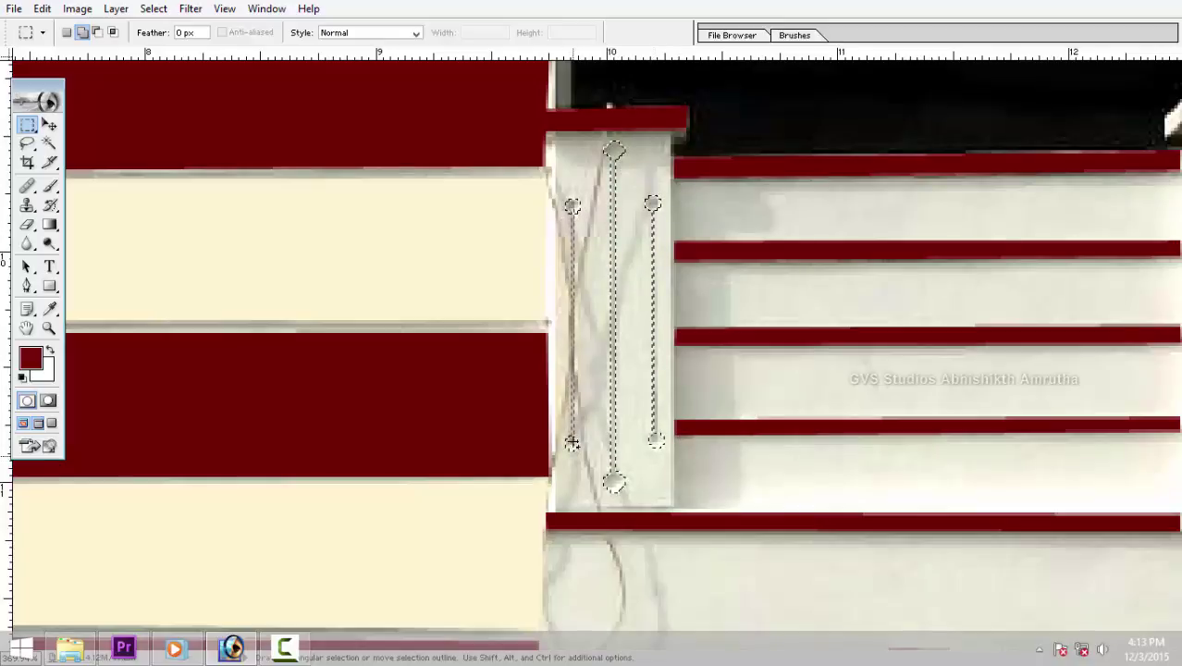
key(ctrl+shift+n)
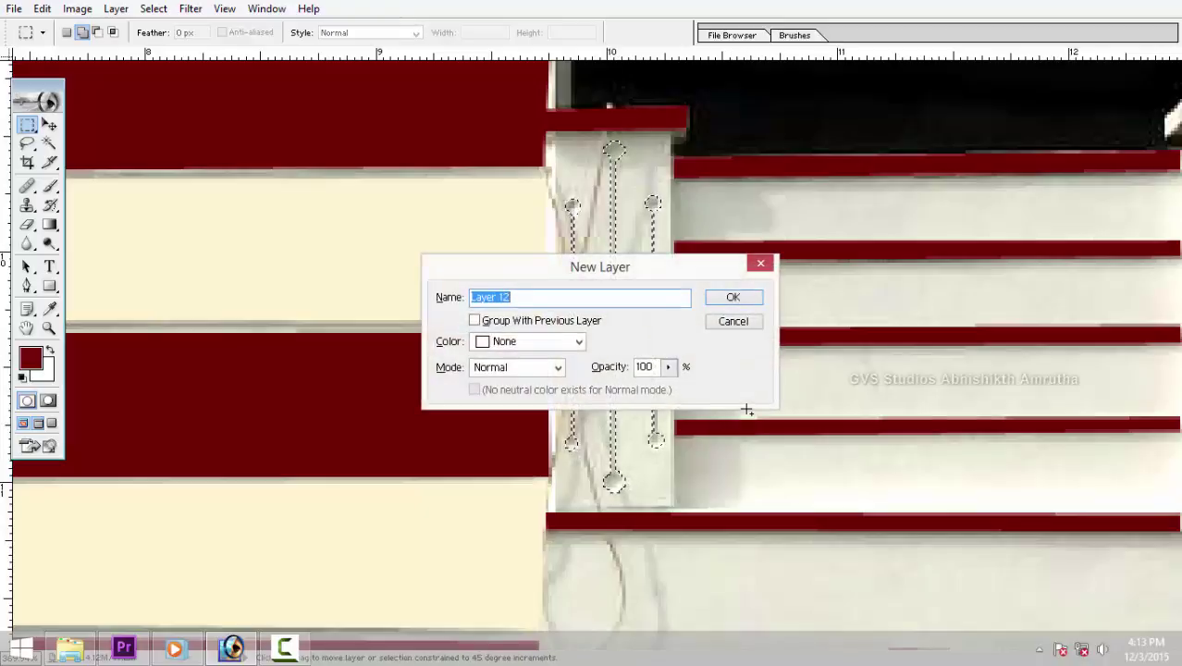
key(Return)
key(alt+BackSpace)
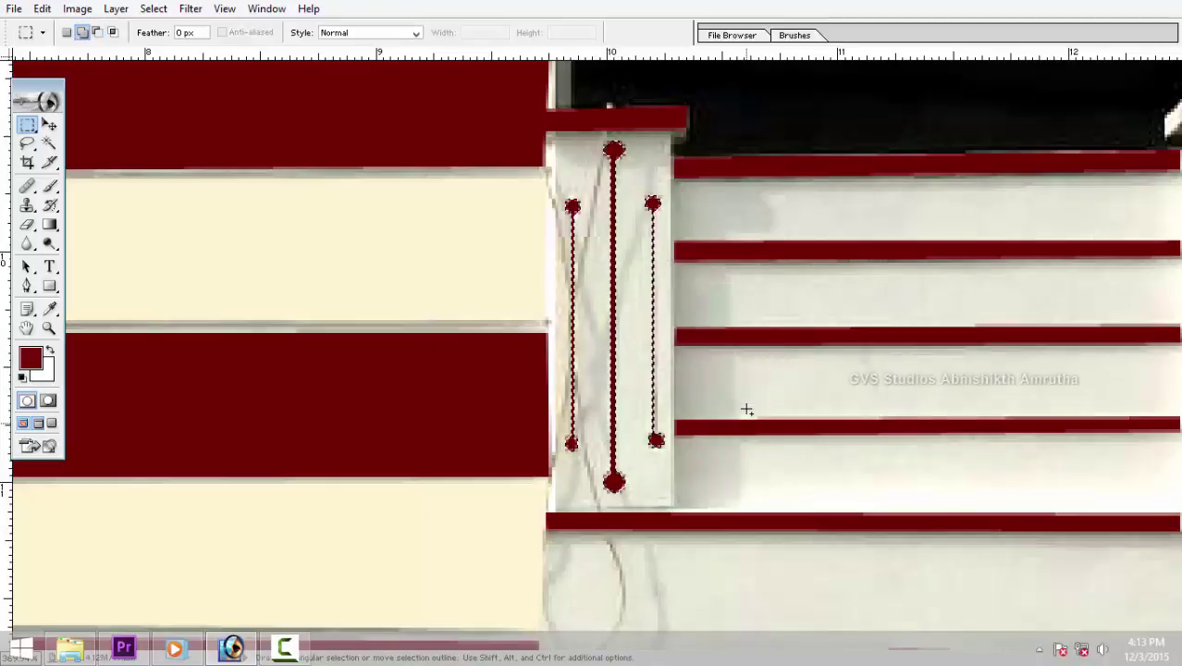
key(ctrl+d)
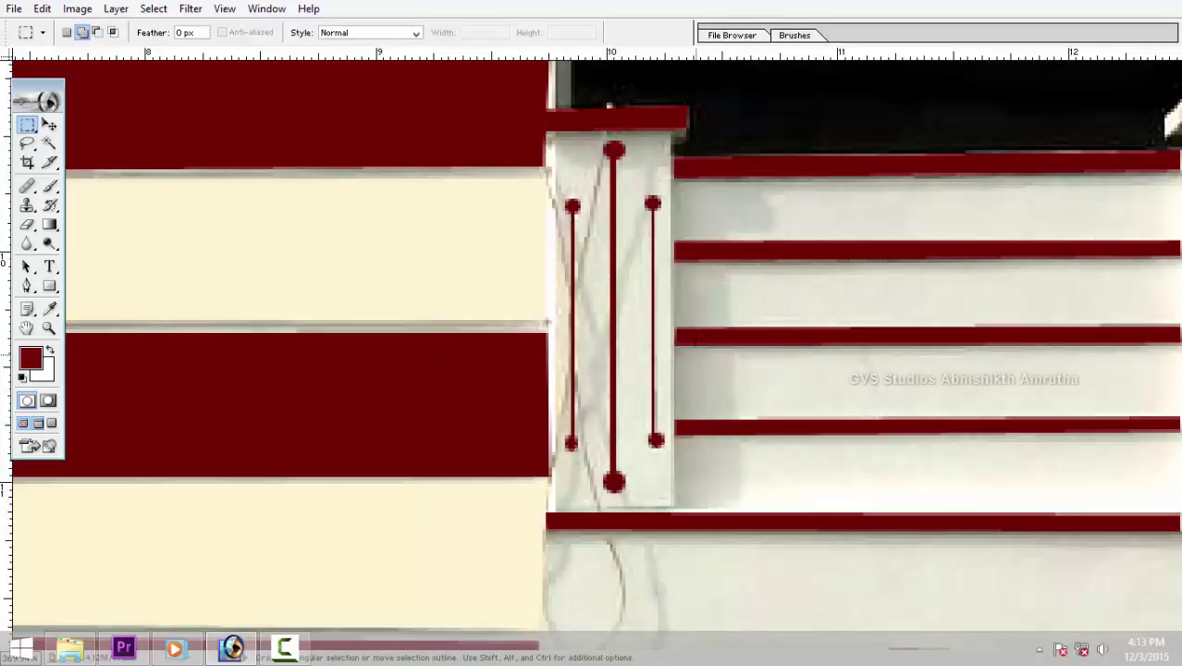
Fit the maroon-and-cream facade on screen, then zoom toward its top and pan to inspect it.
key(ctrl+minus)
key(ctrl+minus)
key(ctrl+minus)
key(ctrl+minus)
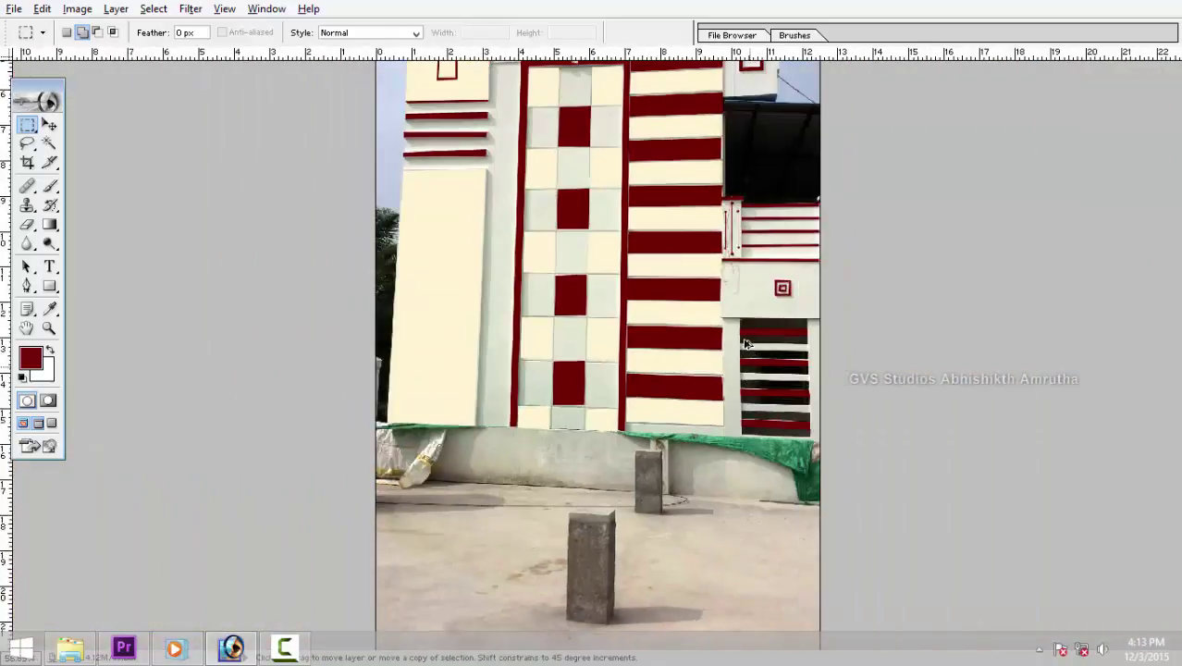
key(ctrl+plus)
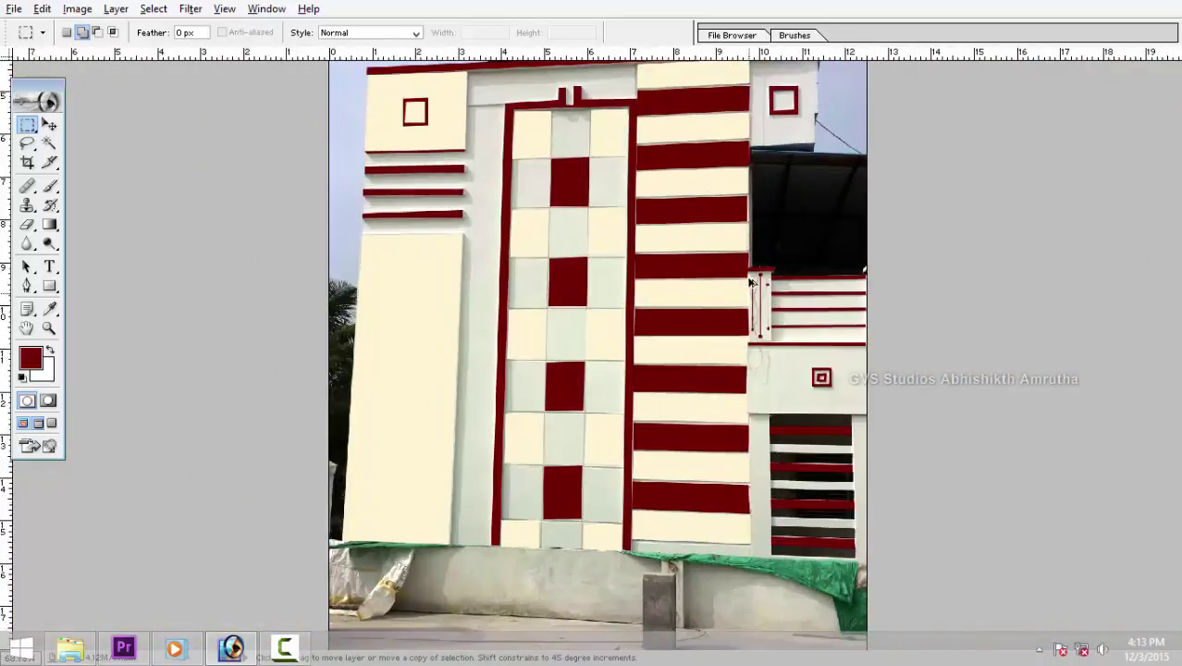
key(ctrl+plus)
key(ctrl+plus)
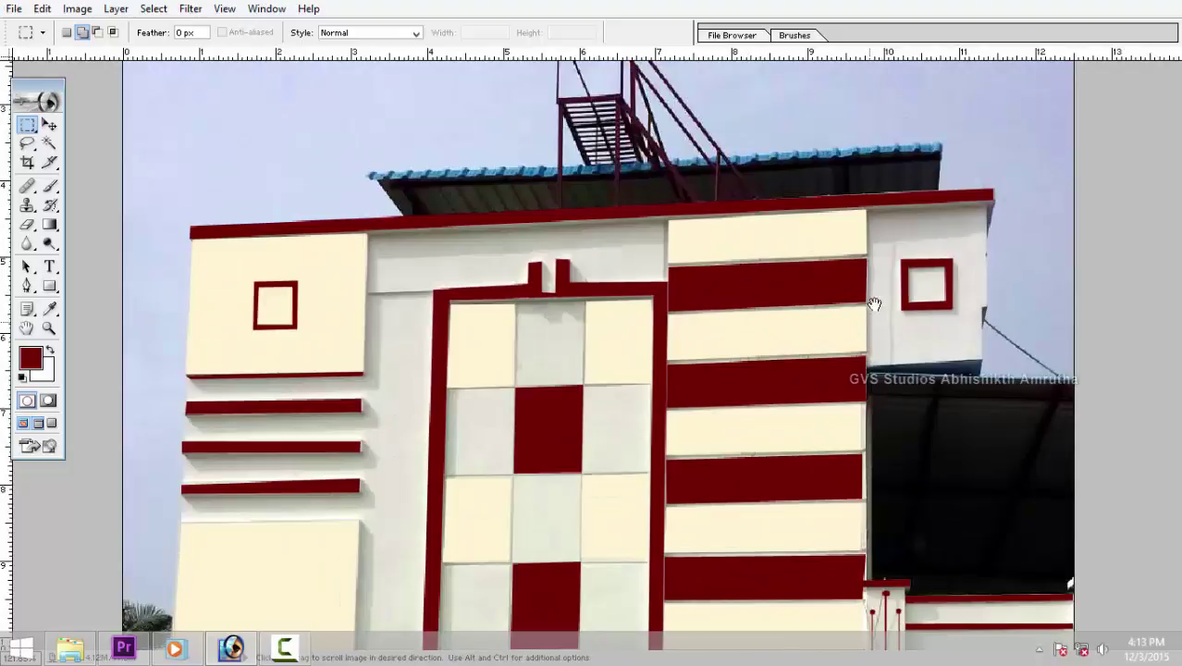
key(p)
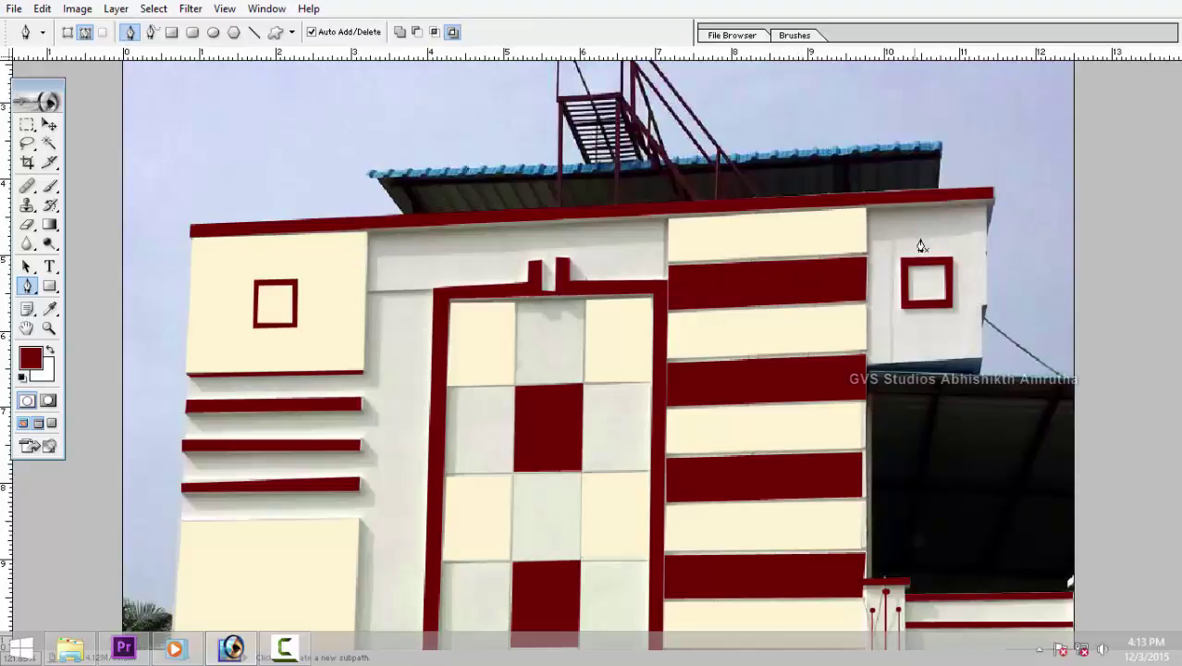
scroll(692, 398, down, 3)
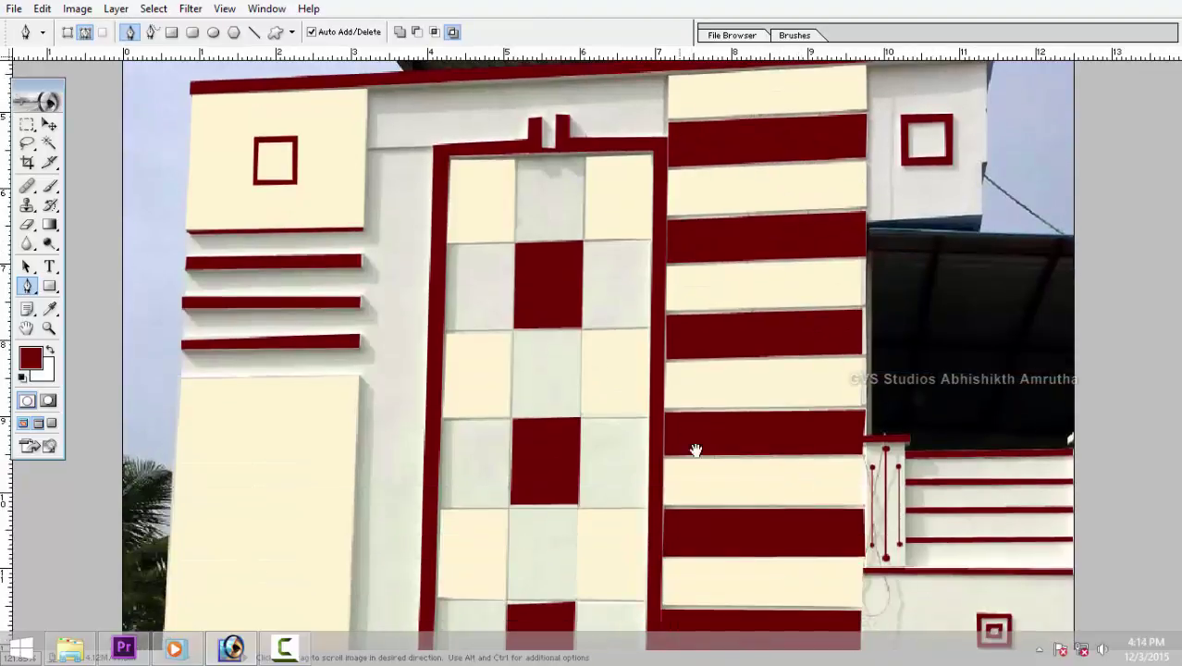
scroll(694, 450, down, 3)
scroll(671, 407, down, 3)
drag(679, 412, 681, 407)
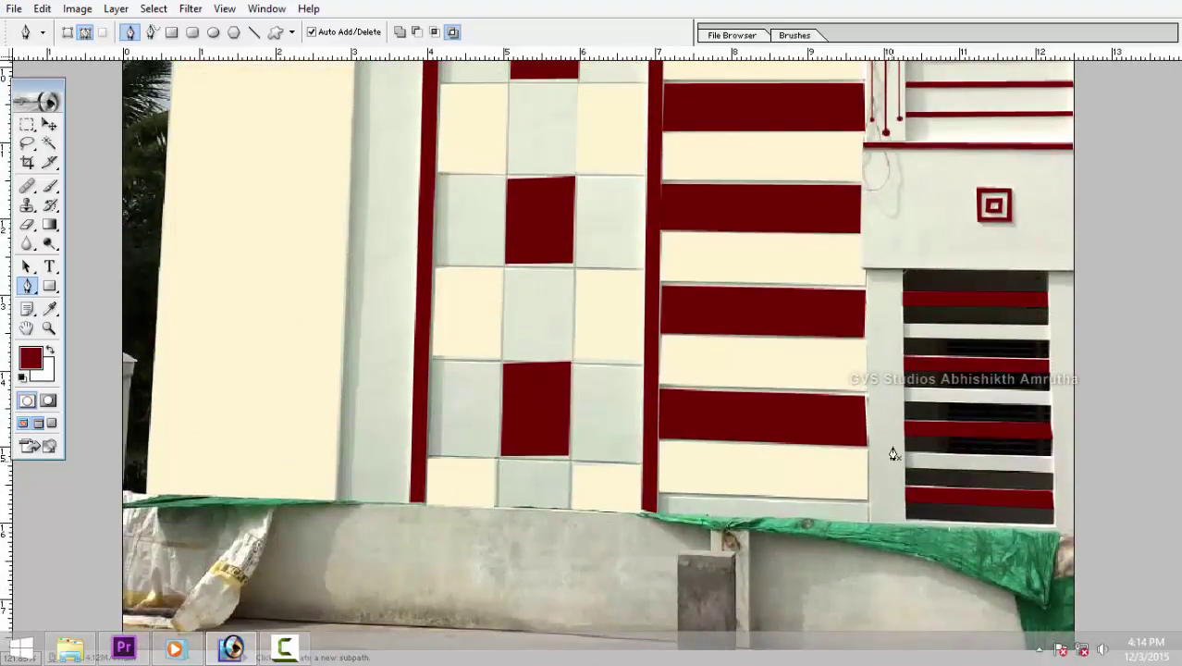
scroll(1068, 368, down, 2)
scroll(868, 407, down, 1)
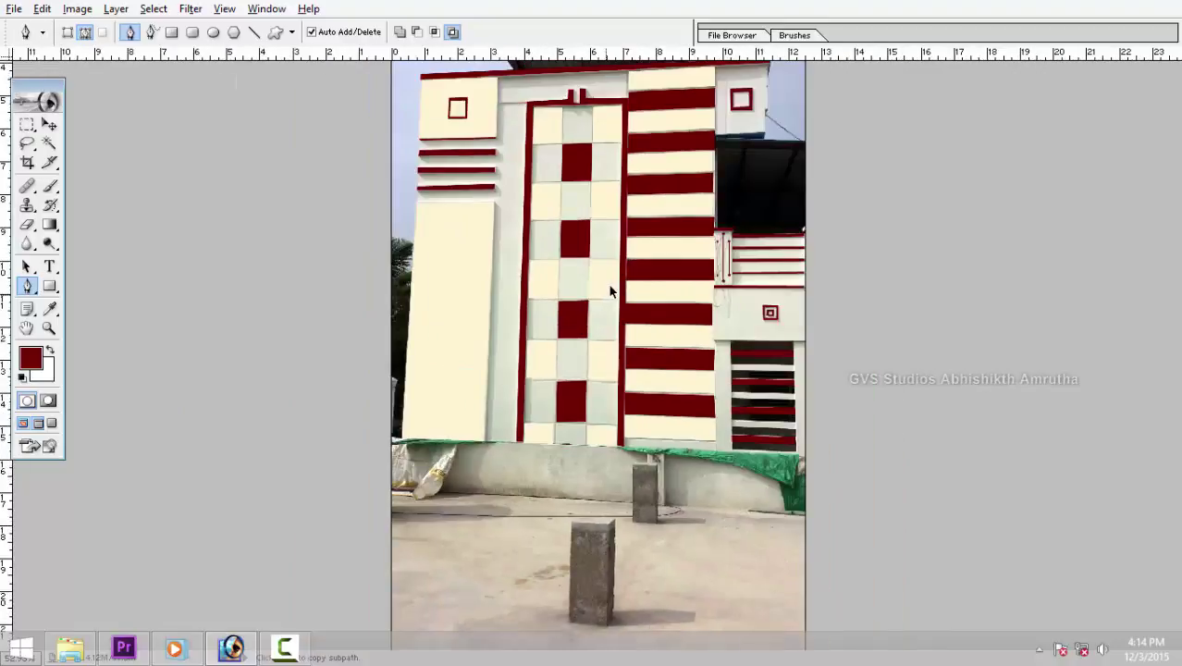
scroll(609, 285, down, 1)
scroll(620, 311, down, 1)
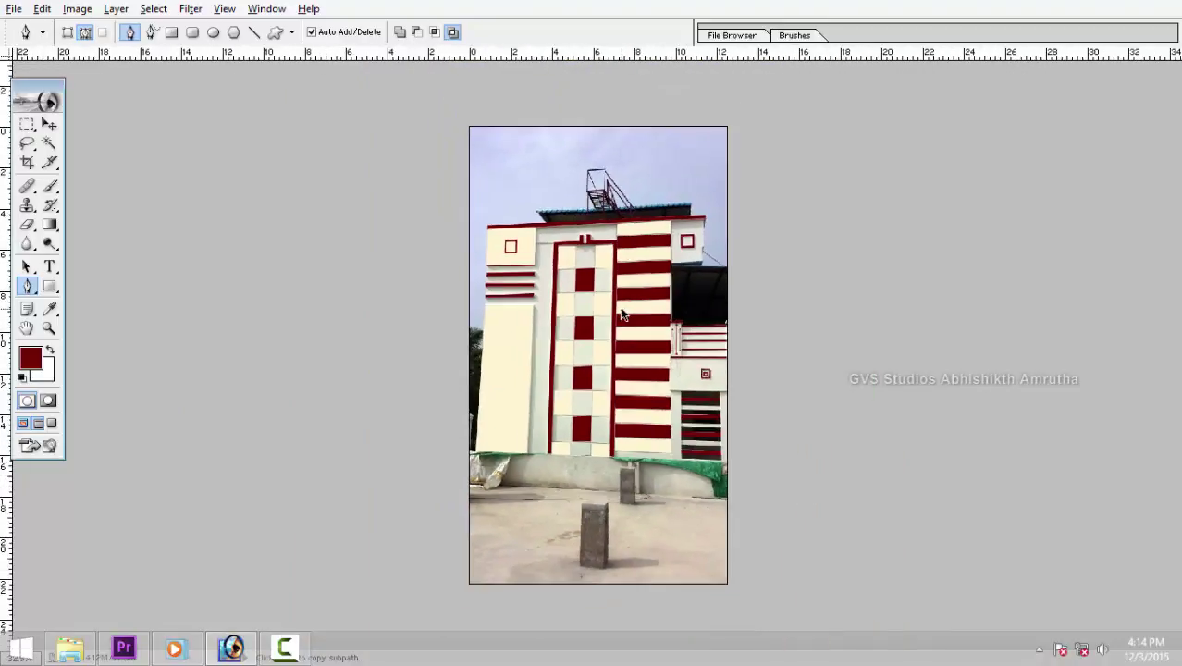
scroll(620, 311, up, 2)
In the Save As dialog, create a FINALS folder inside Local Disk (E:) > SATYAPRASD SIR.
key(v)
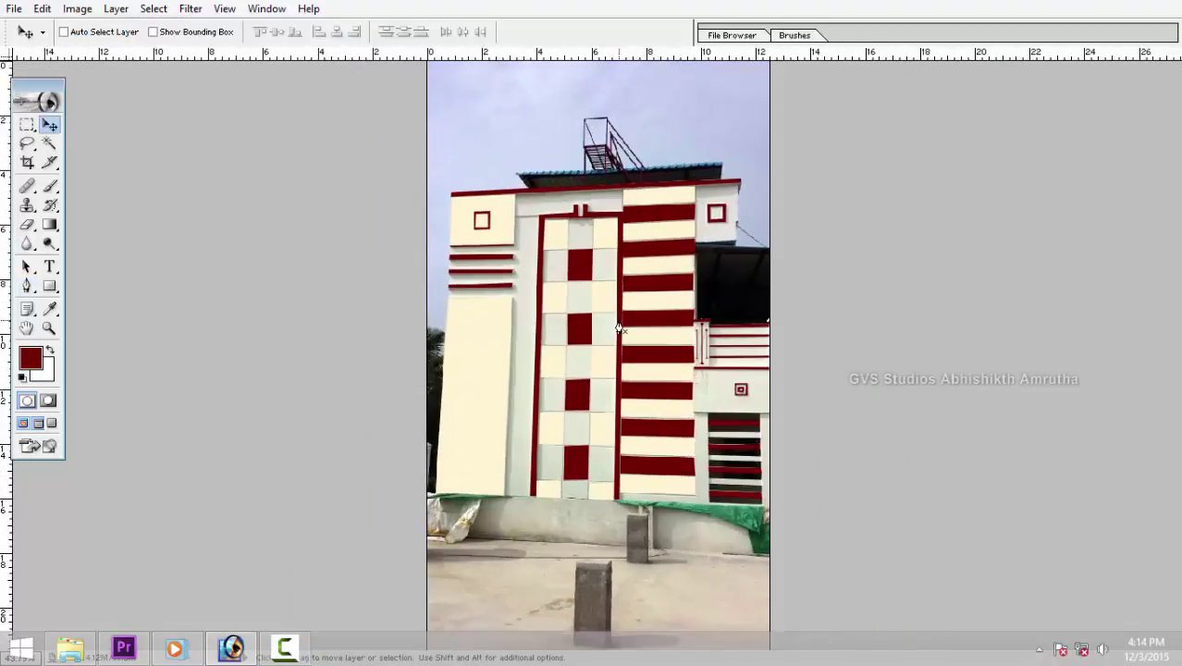
key(ctrl+shift+s)
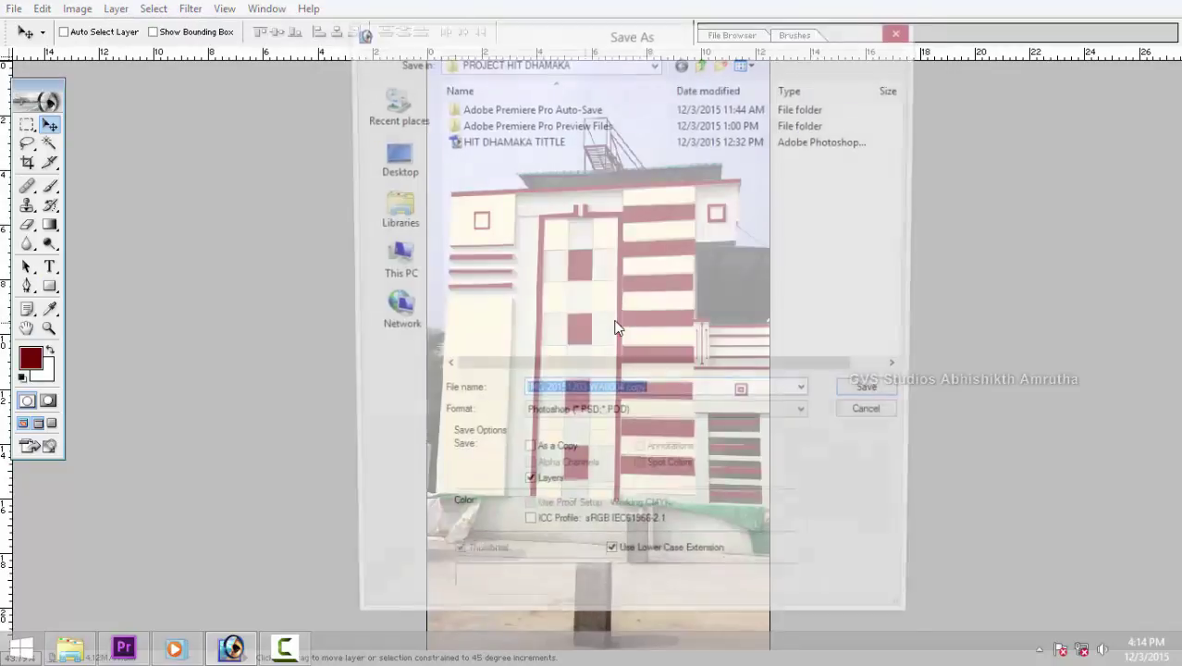
key(BackSpace)
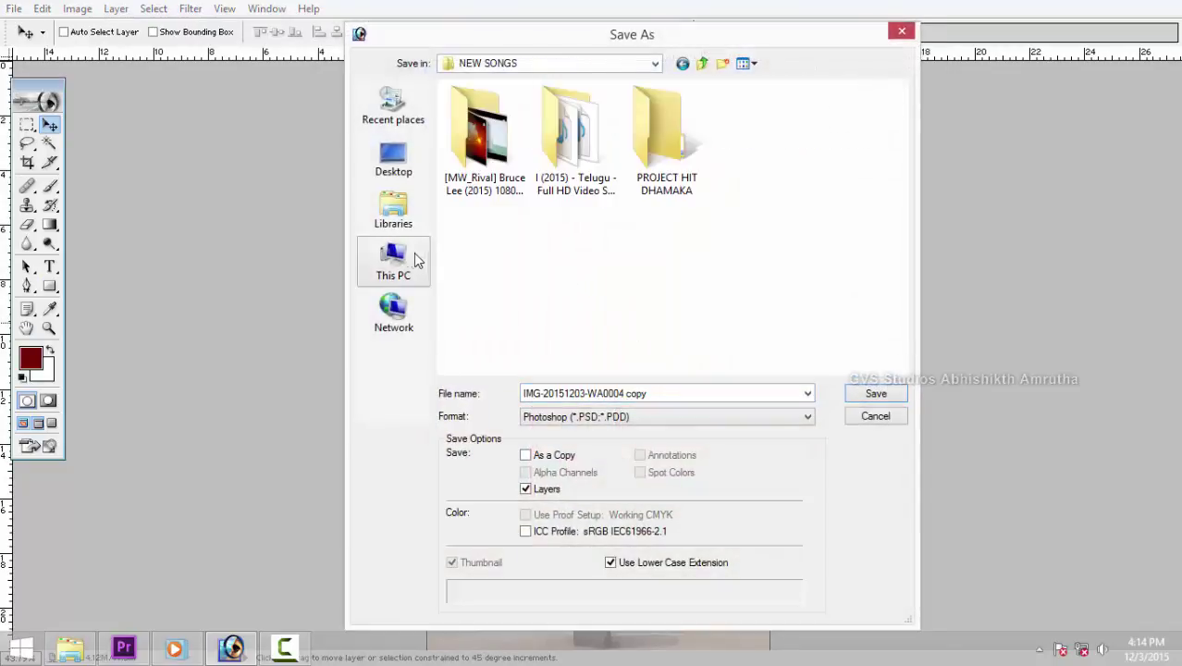
click(394, 262)
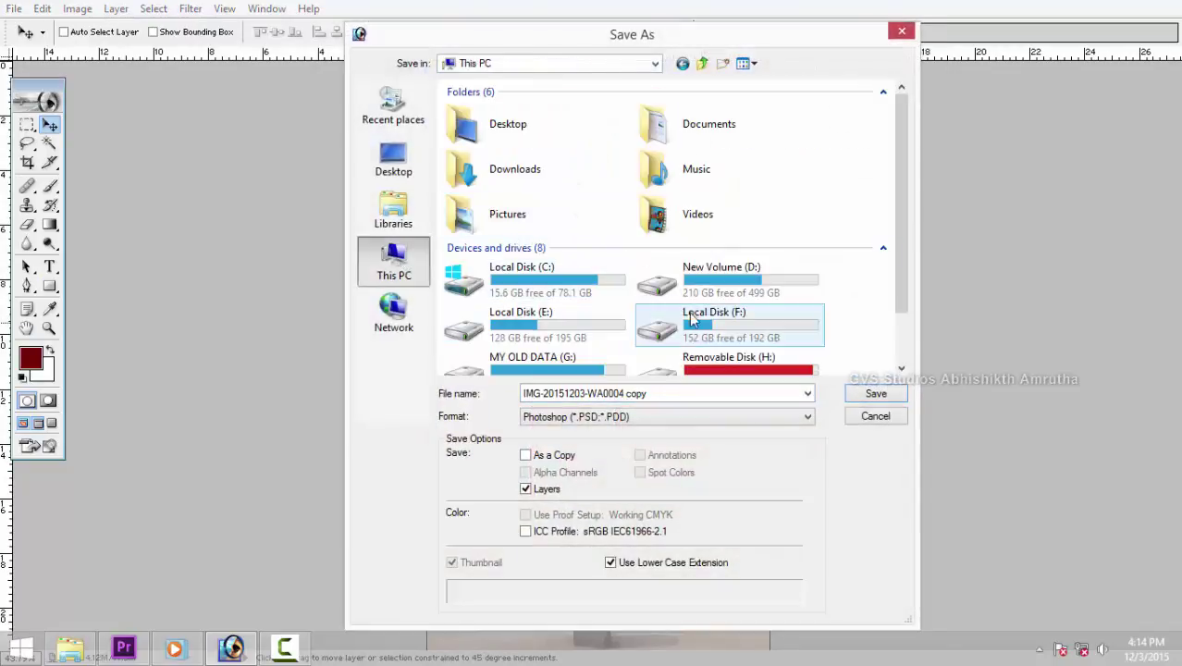
double_click(500, 329)
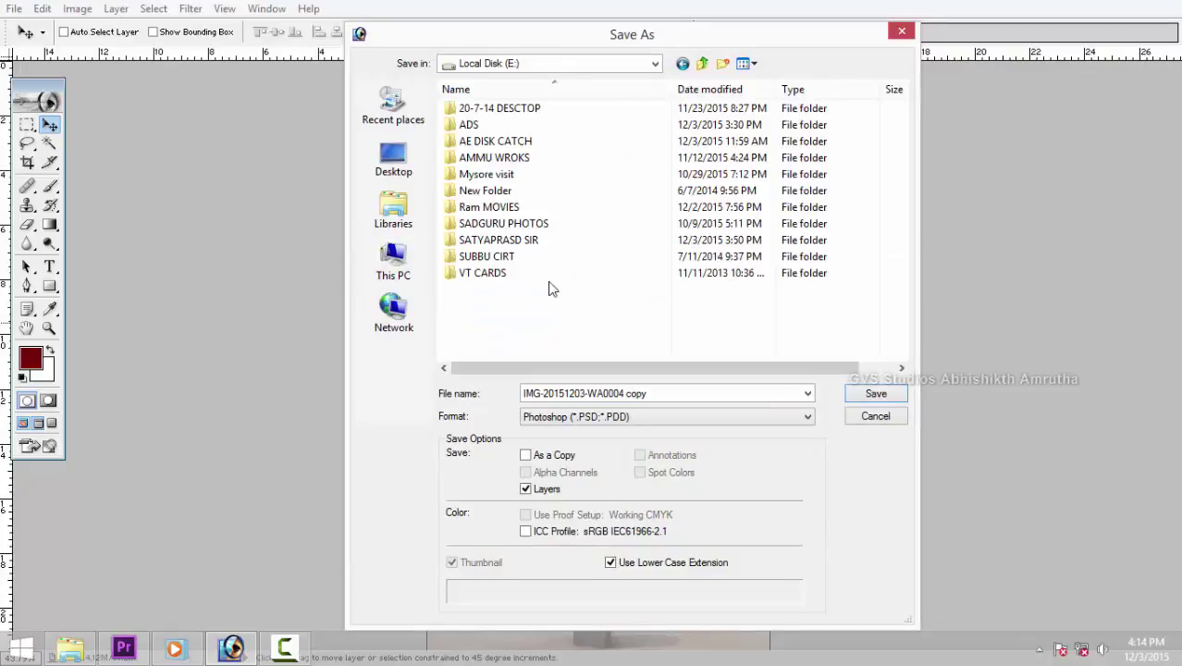
double_click(497, 241)
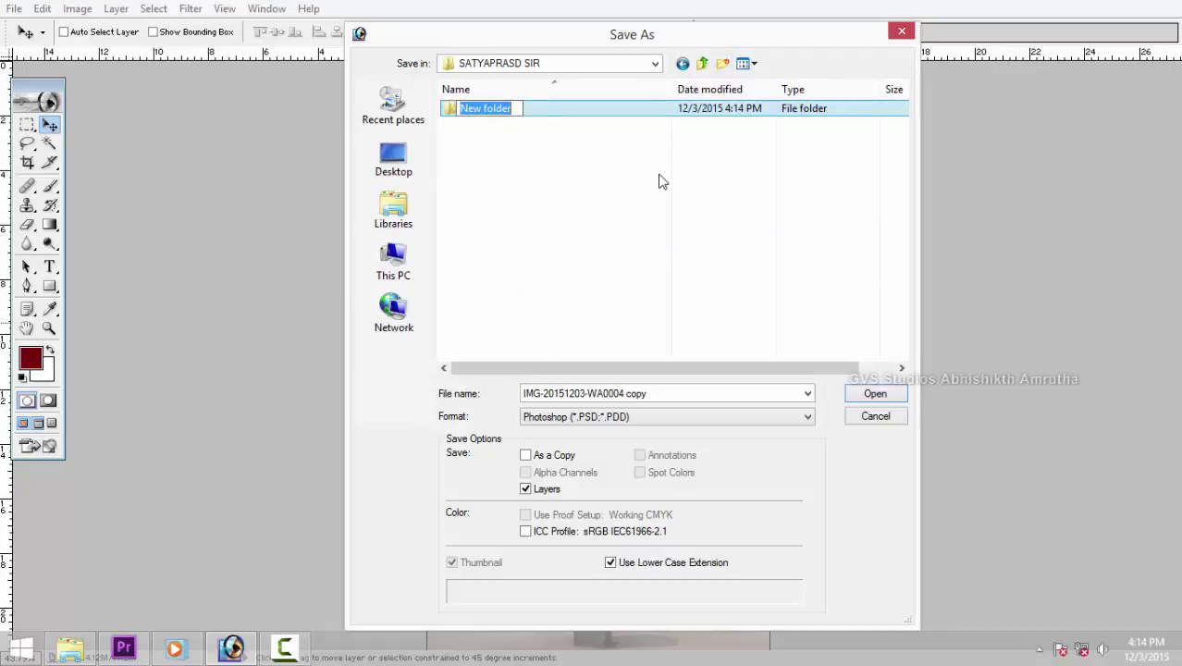
text(FINALS)
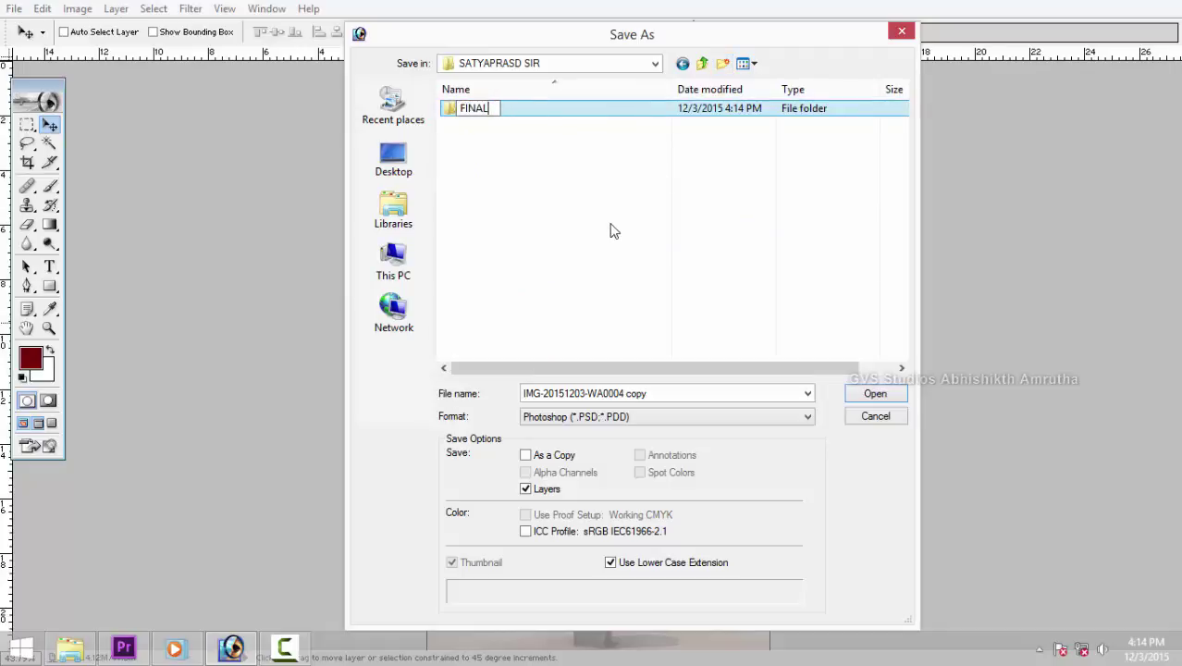
key(Return)
Save the recoloured facade in FINALS as SIDE VIEW.psd.
click(679, 396)
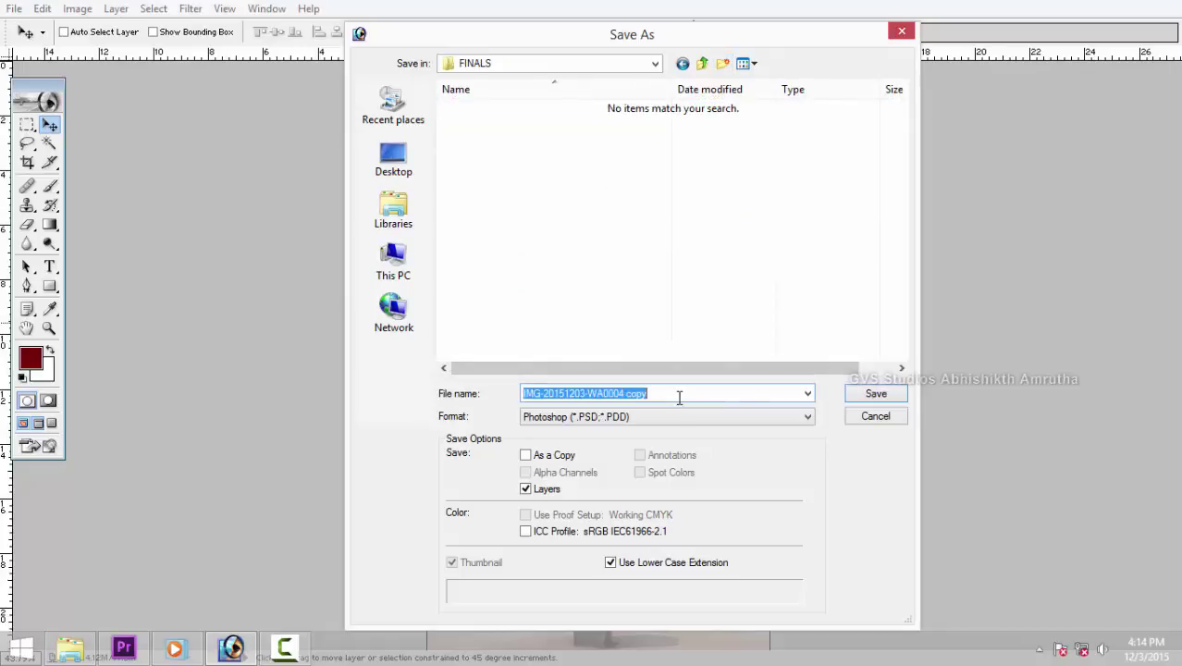
text(SIDE VI)
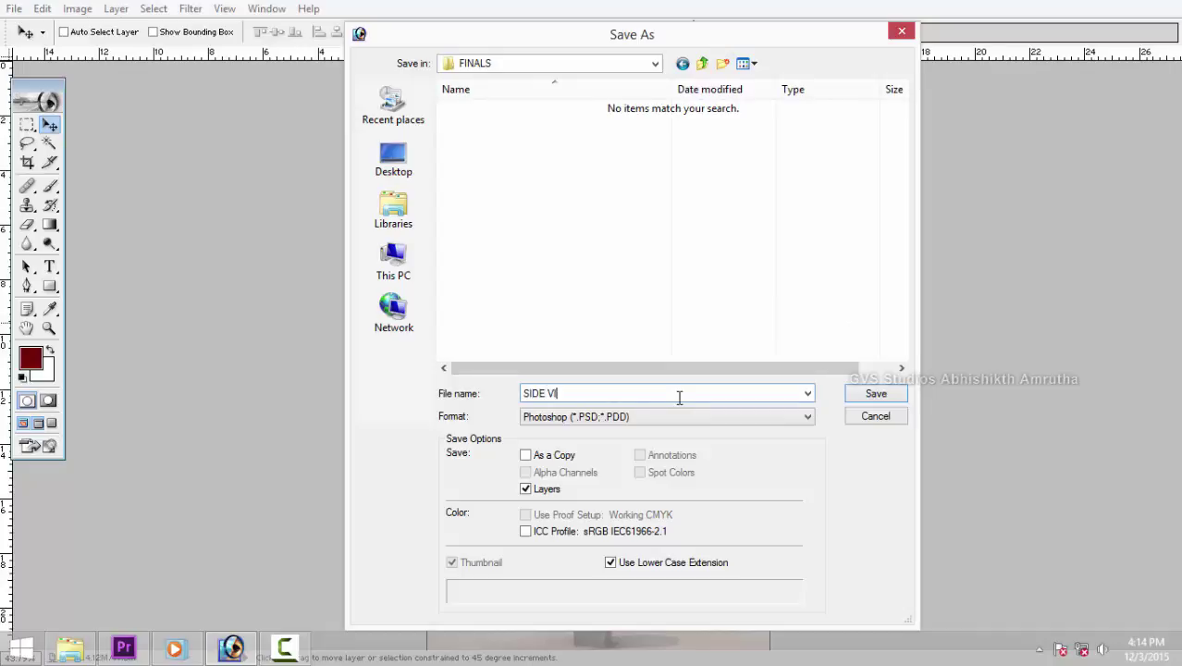
text(EW)
key(Return)
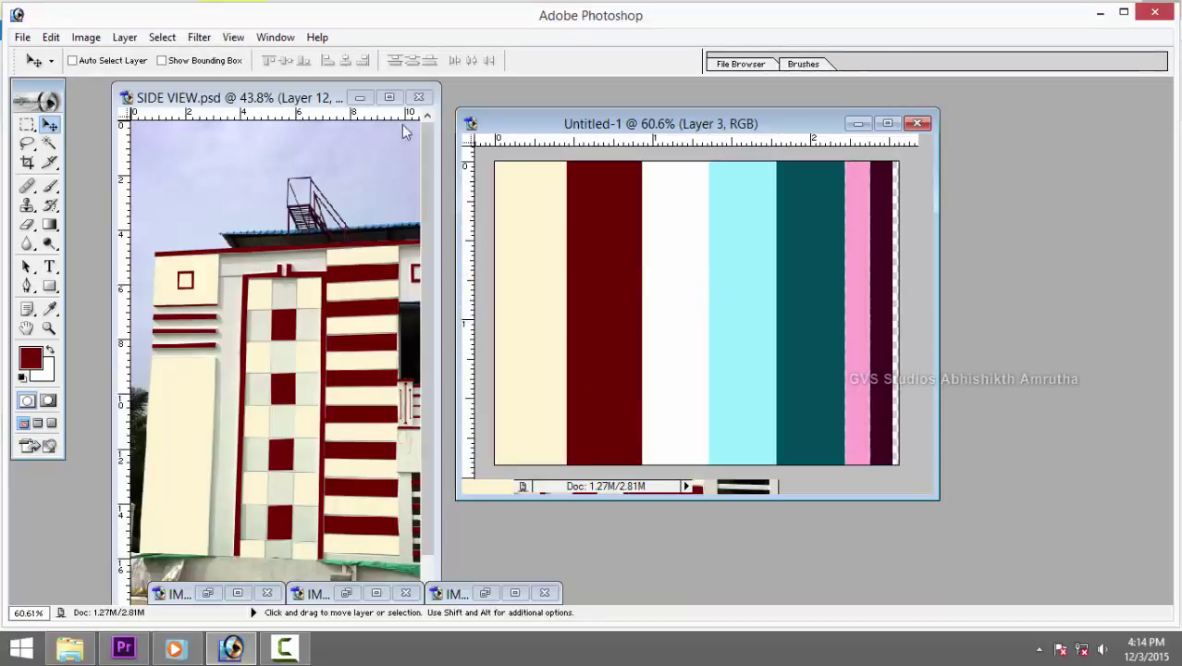
Set SIDE VIEW aside and show IMG-20151203-WA0000 maximized and fitted on screen.
click(361, 99)
key(f)
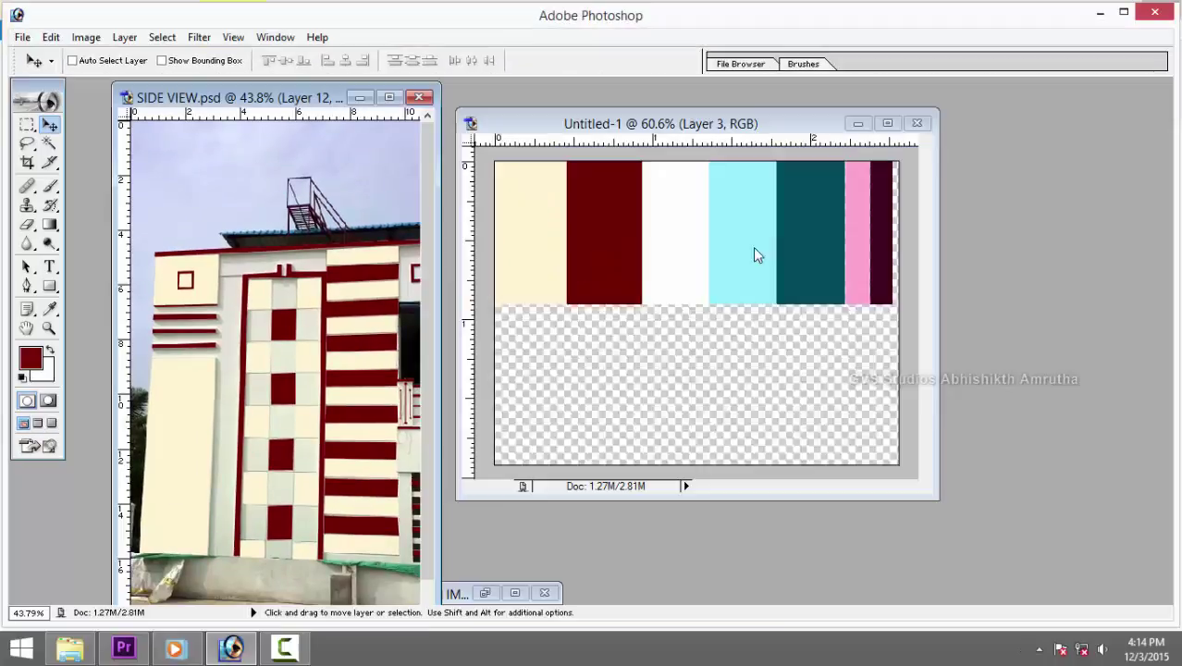
click(370, 98)
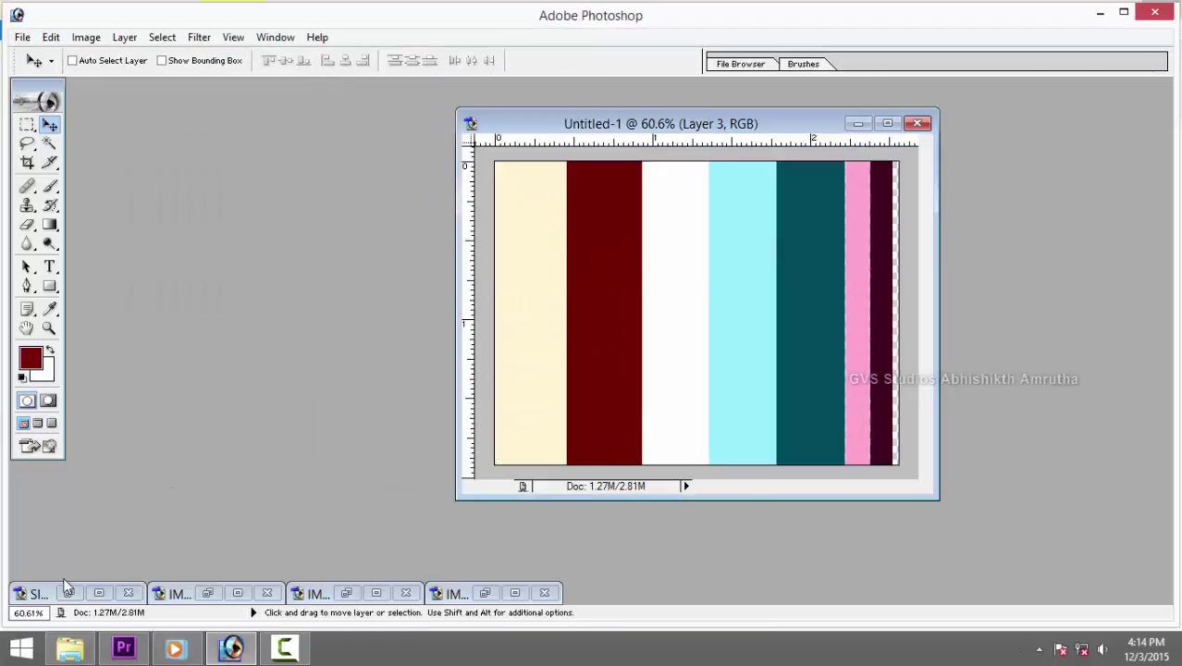
double_click(176, 593)
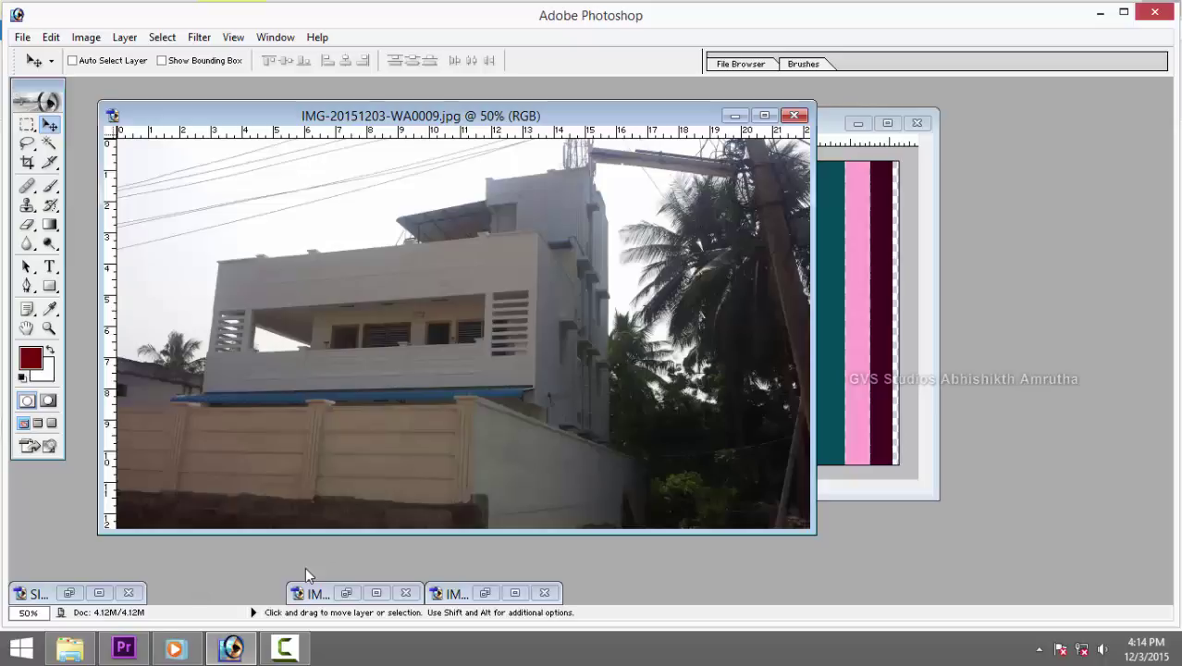
double_click(319, 593)
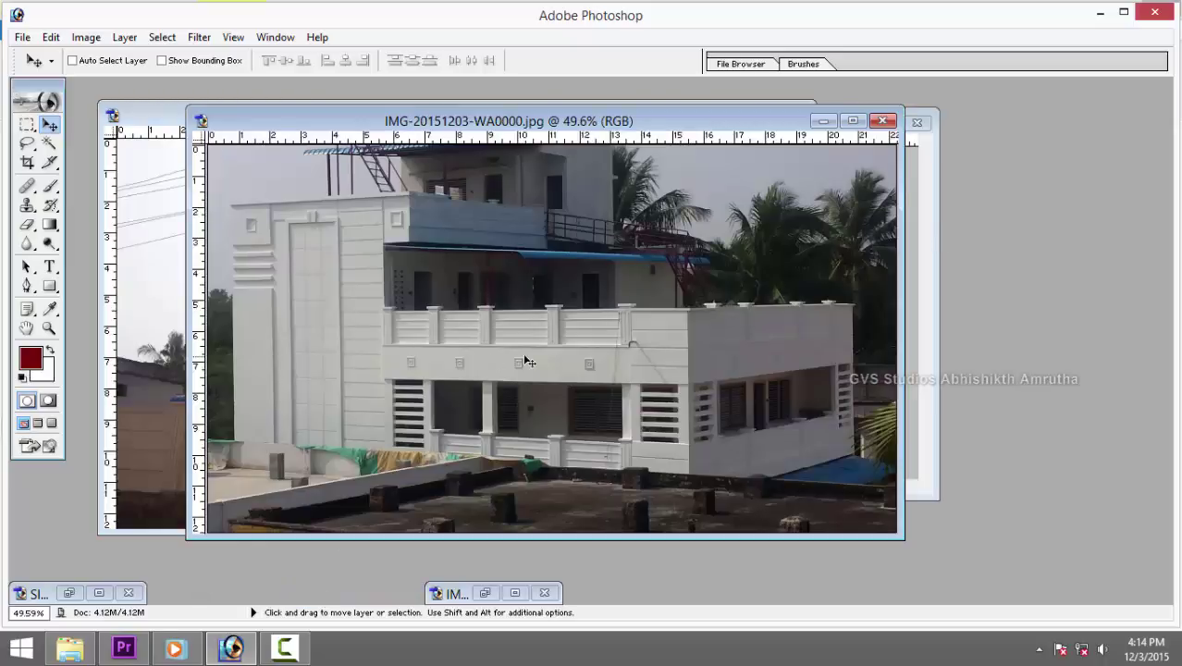
click(153, 115)
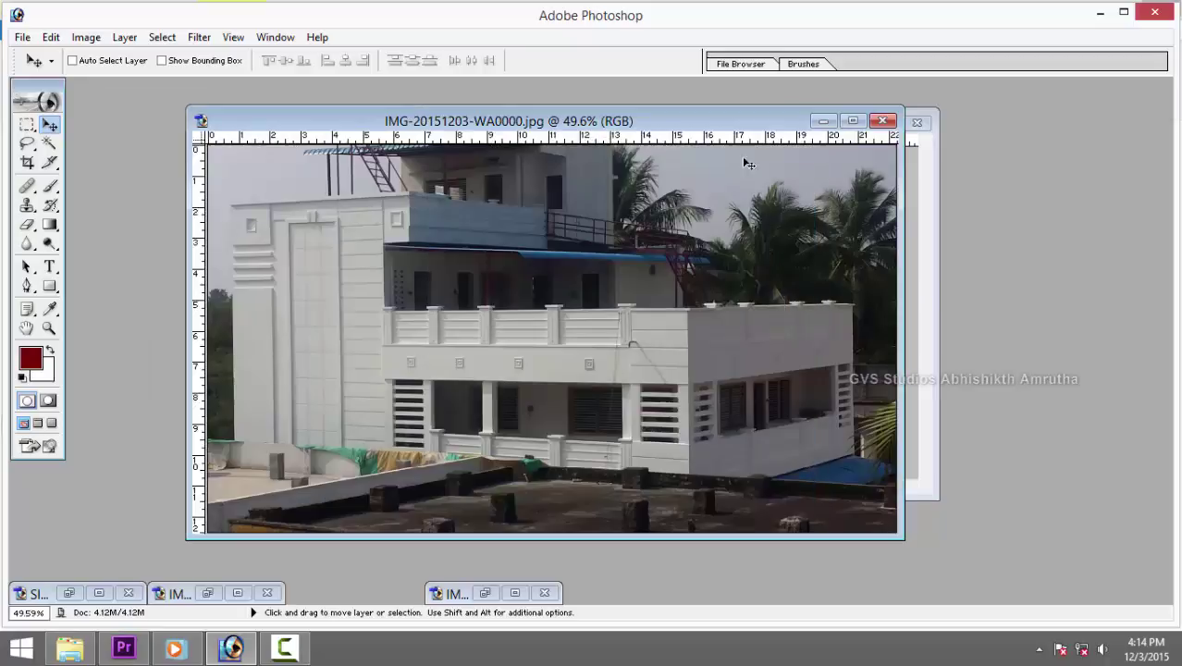
click(753, 114)
click(854, 121)
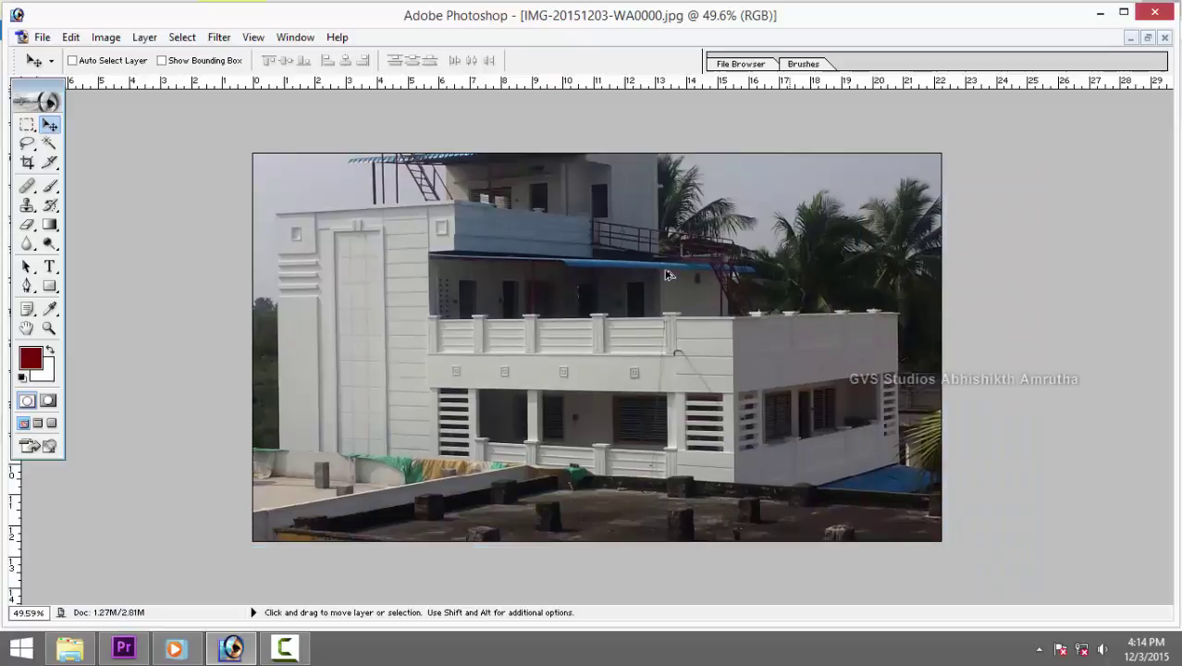
key(ctrl+0)
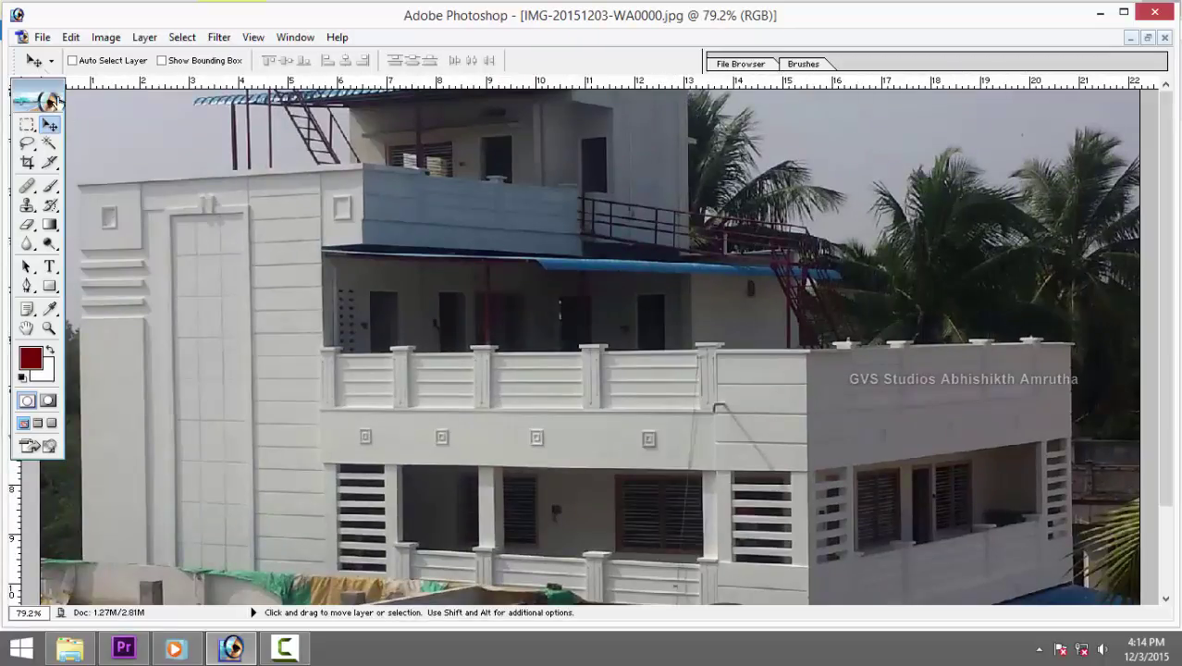
Brighten the photo with an automatic Curves correction.
click(70, 37)
mouse_move(145, 82)
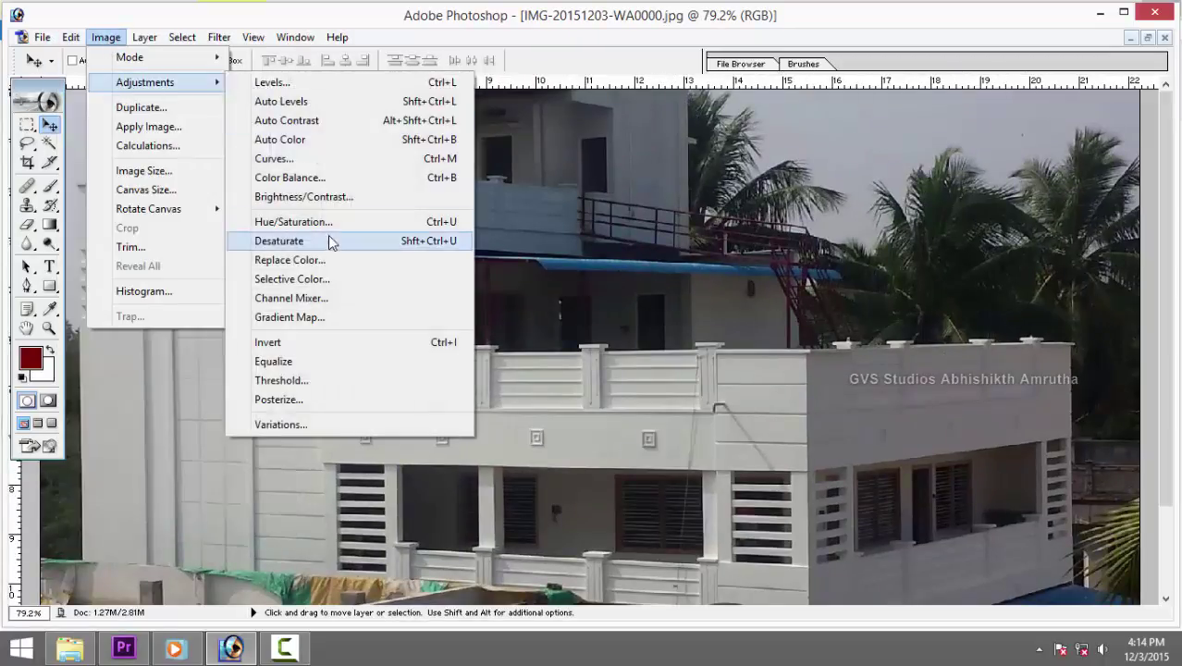
click(323, 158)
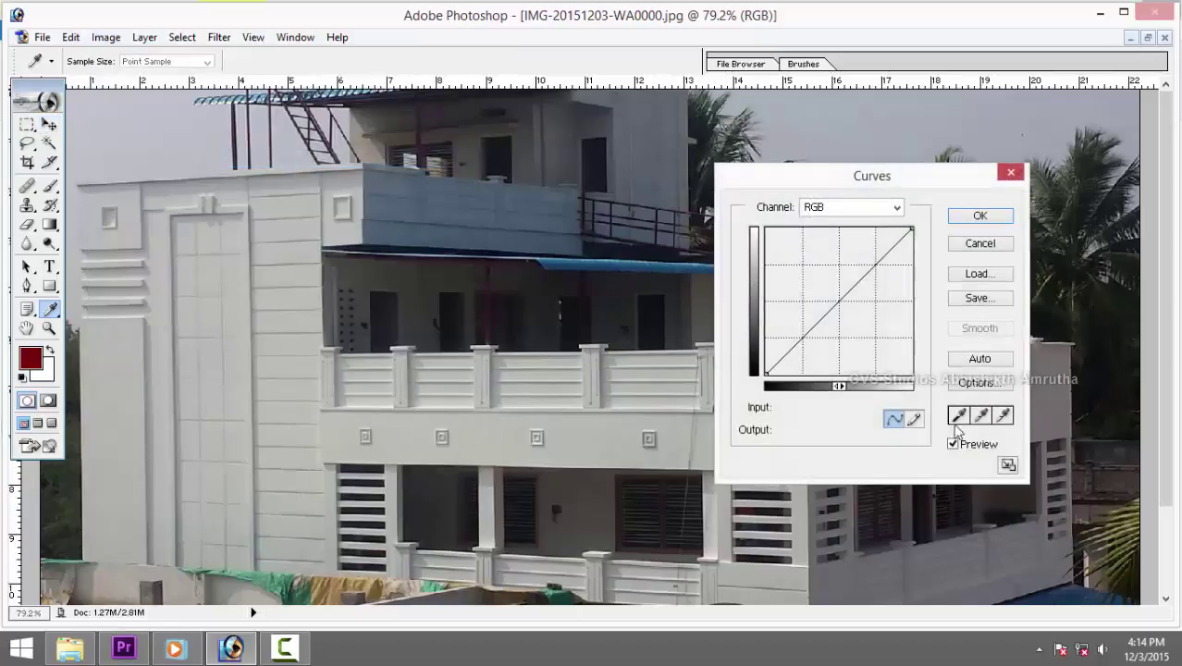
click(982, 361)
click(979, 216)
key(v)
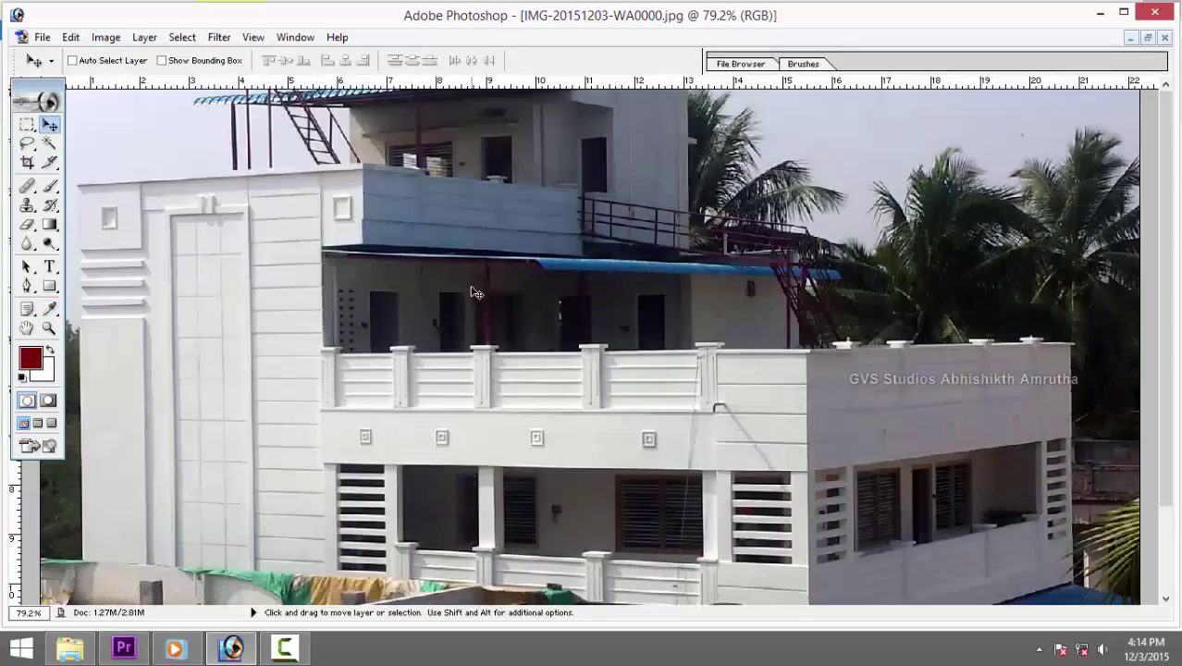
key(ctrl+plus)
Pan and zoom over the brightened building to examine the balcony floors, railings and upper floor.
drag(535, 442, 576, 313)
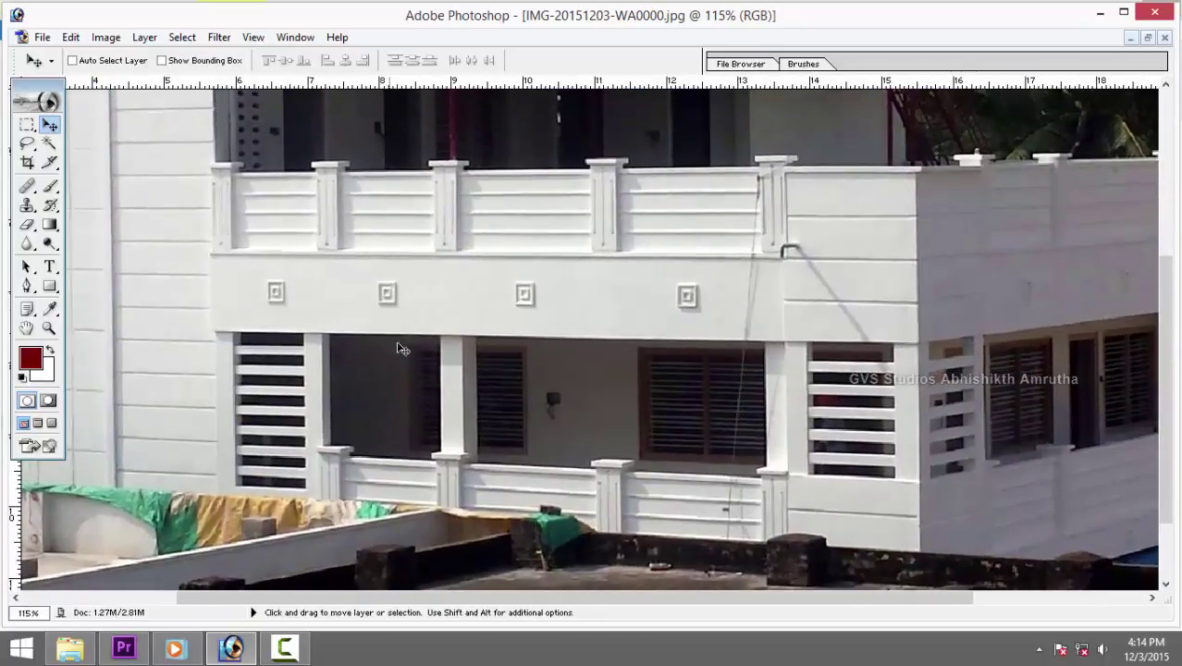
drag(178, 238, 396, 411)
key(ctrl+minus)
key(ctrl+minus)
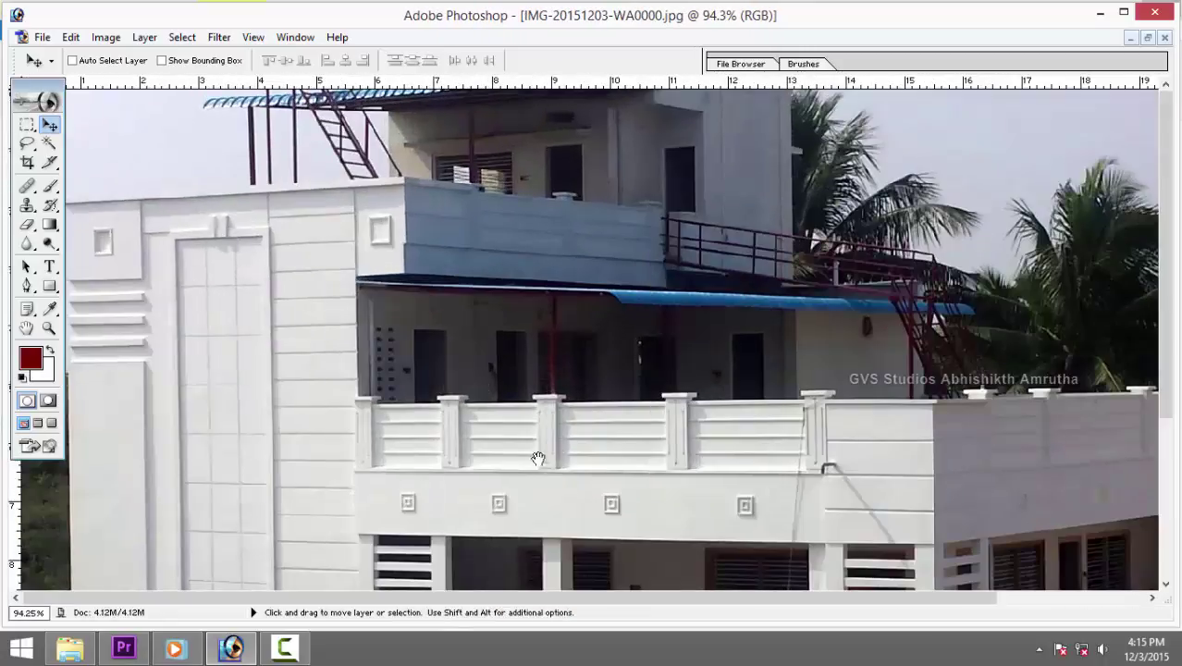
mouse_move(535, 457)
mouse_down()
mouse_move(496, 323)
mouse_move(630, 357)
mouse_move(630, 395)
mouse_up()
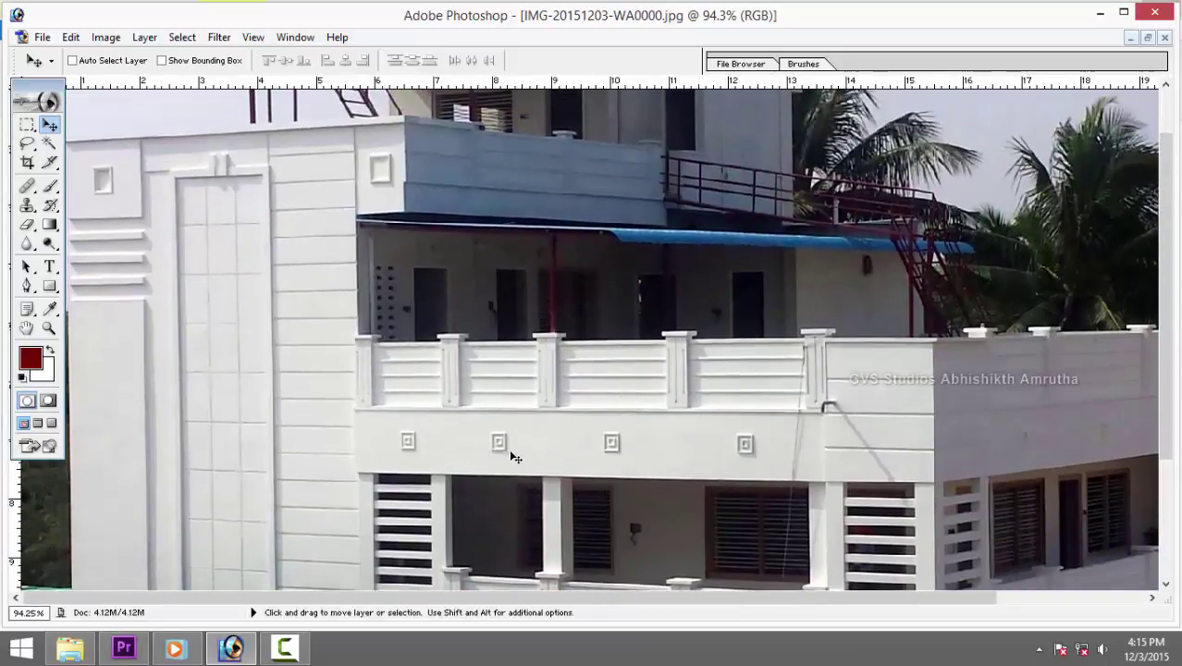
mouse_move(515, 457)
mouse_down()
mouse_move(477, 269)
mouse_move(503, 371)
mouse_up()
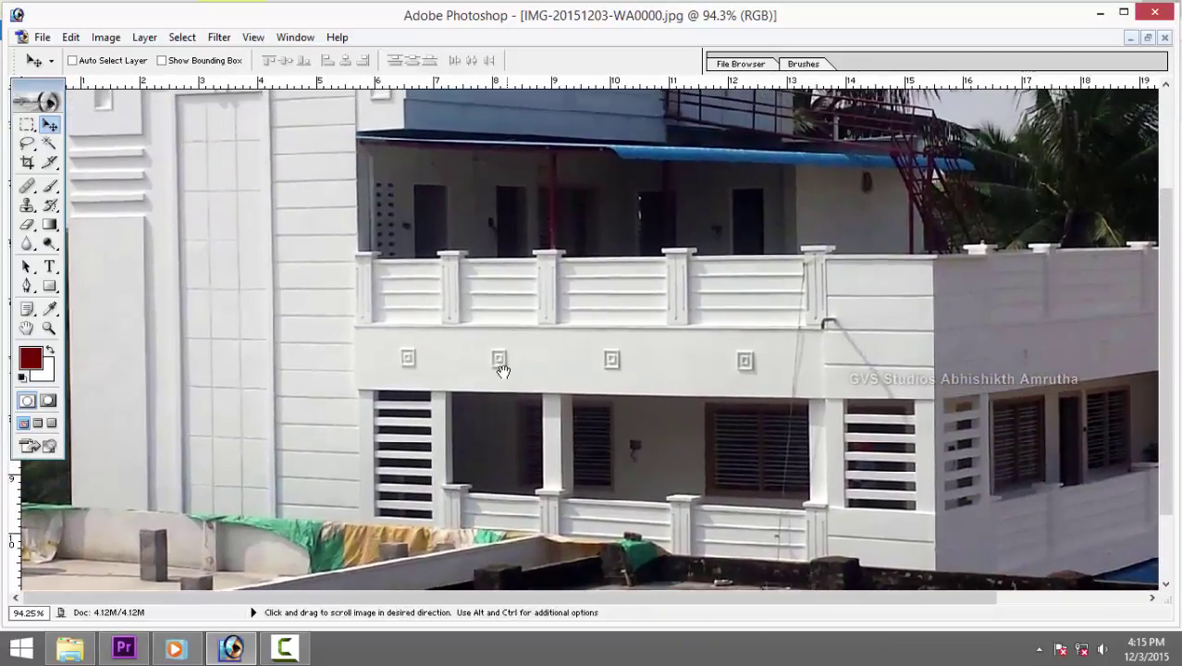
drag(190, 259, 178, 306)
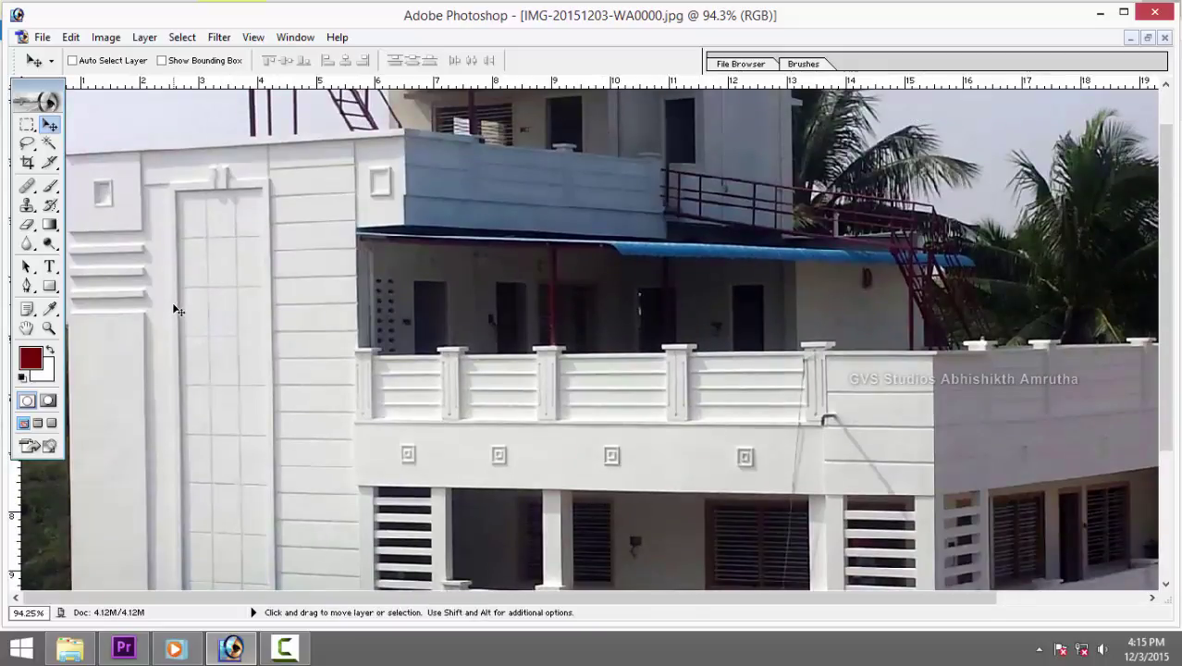
key(p)
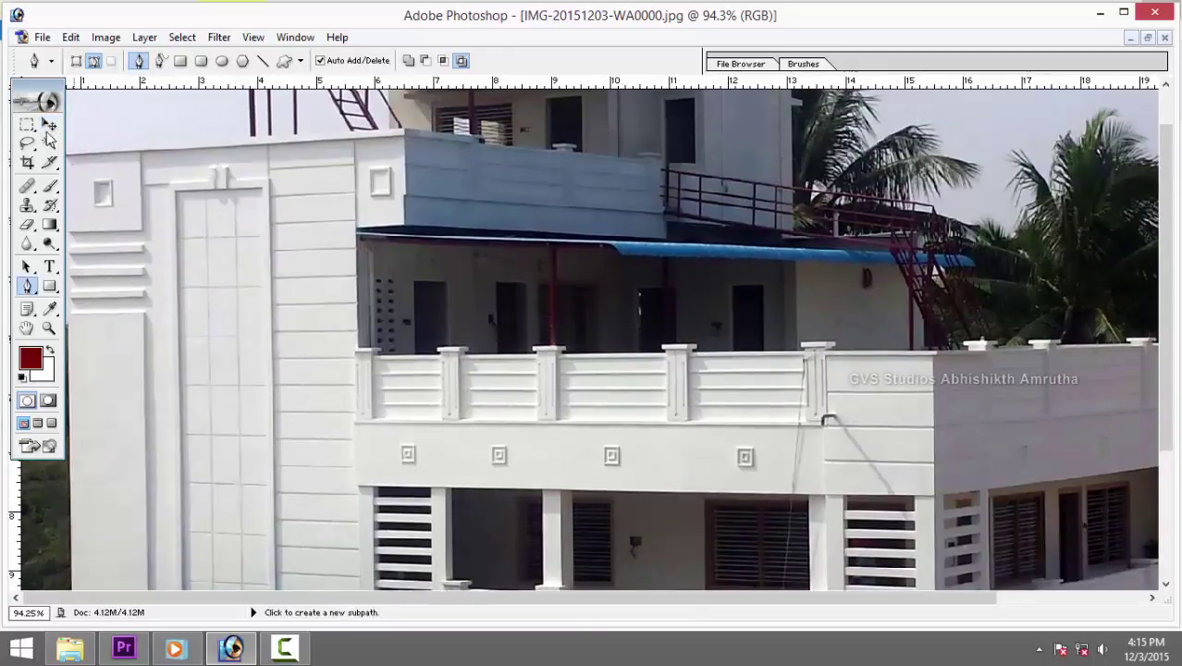
Place the first pen anchors along the wall's top edge and the panel above the door.
drag(42, 84, 32, 482)
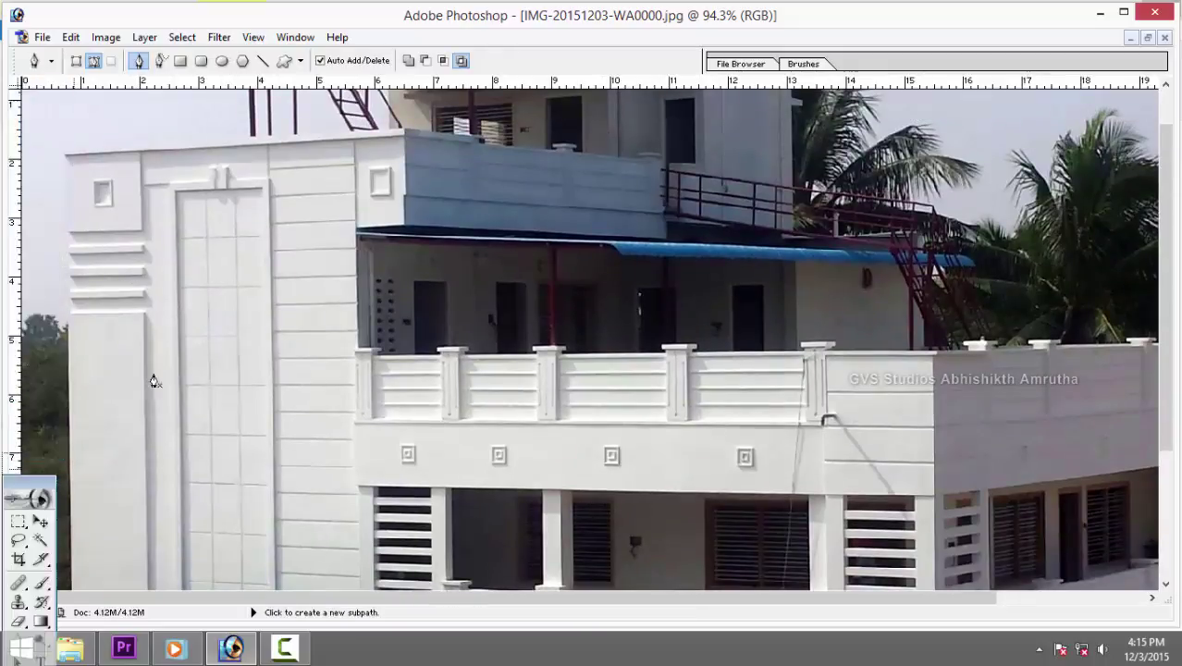
key(ctrl+plus)
key(ctrl+plus)
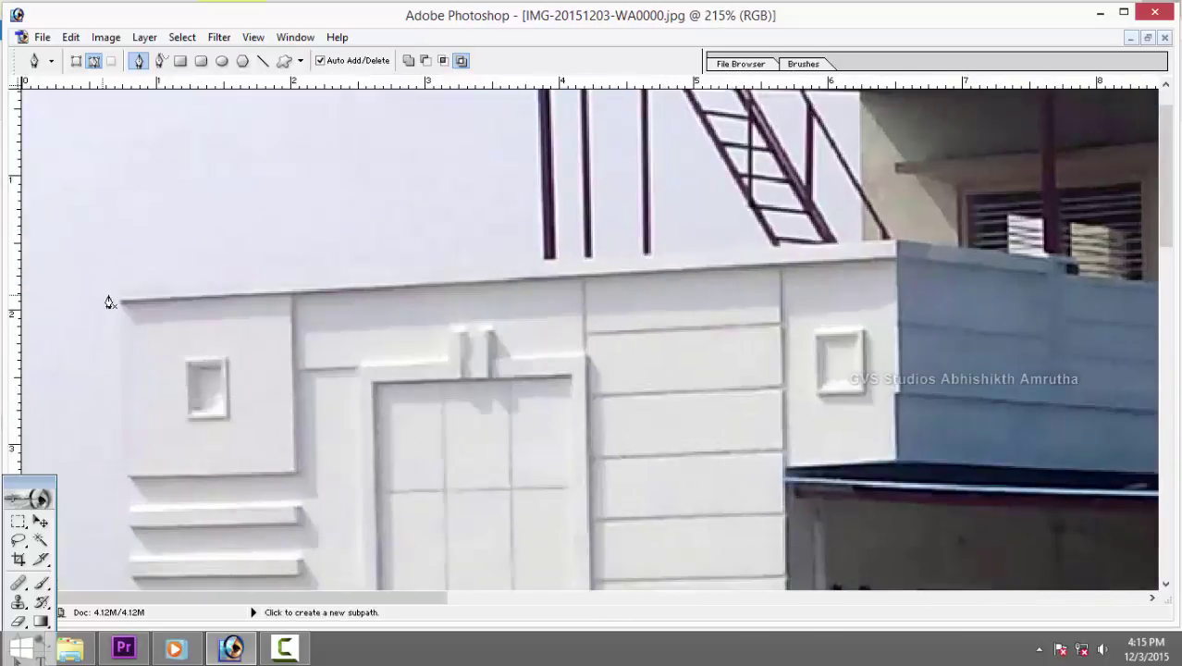
click(116, 294)
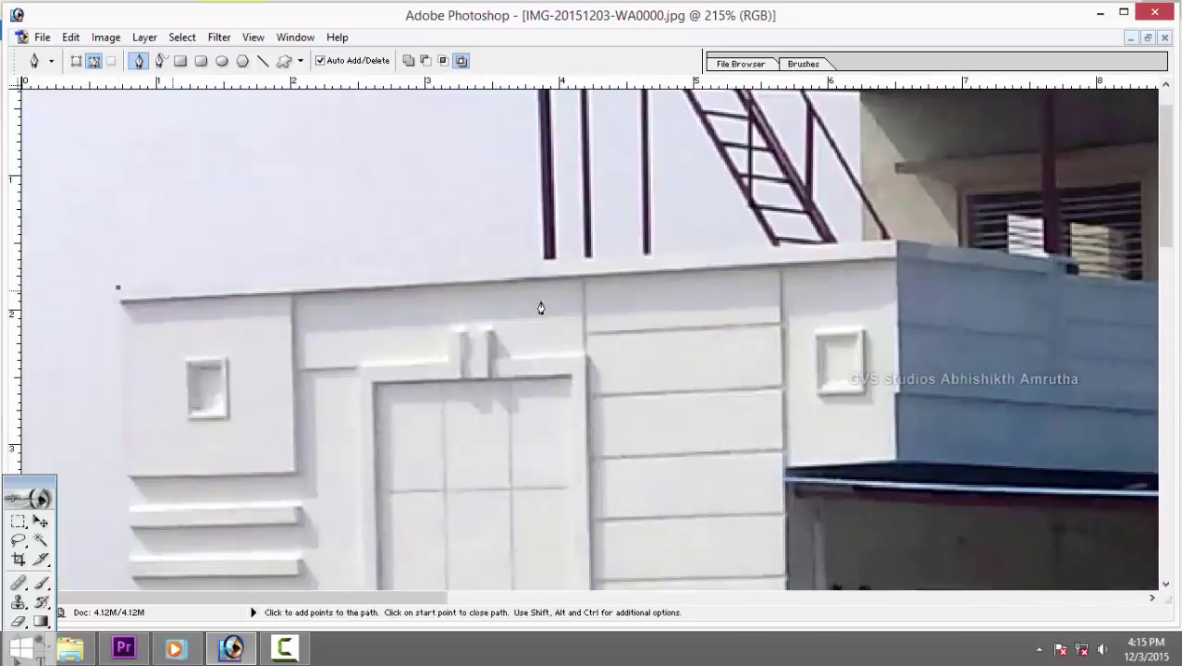
click(895, 245)
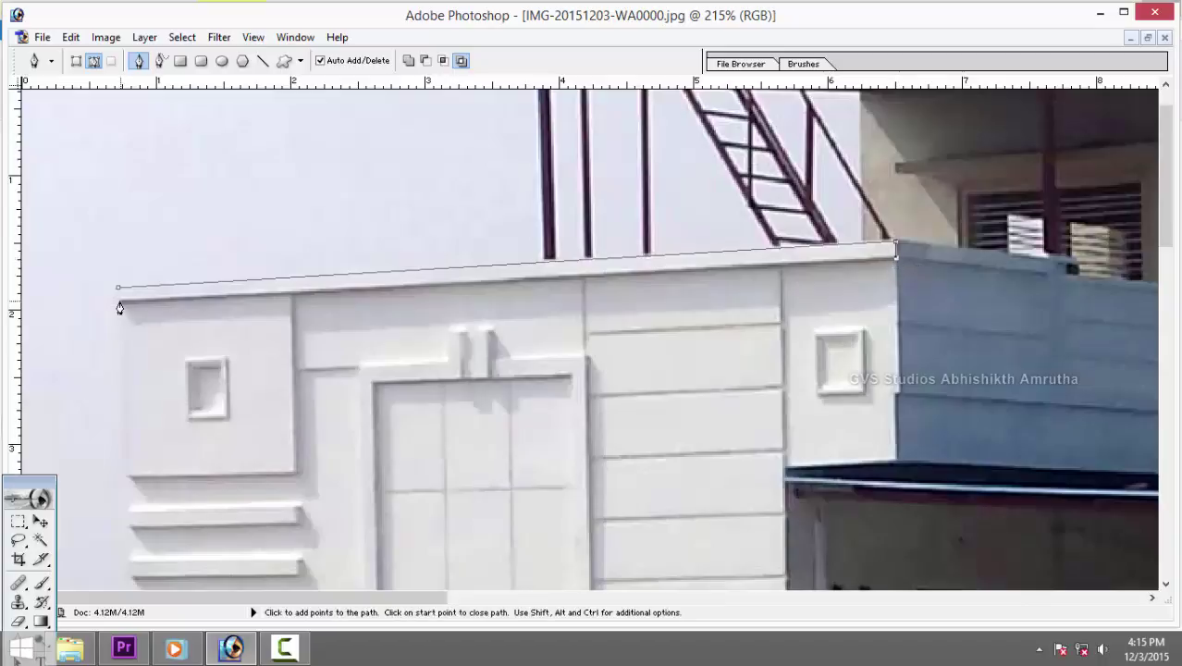
drag(373, 394, 336, 305)
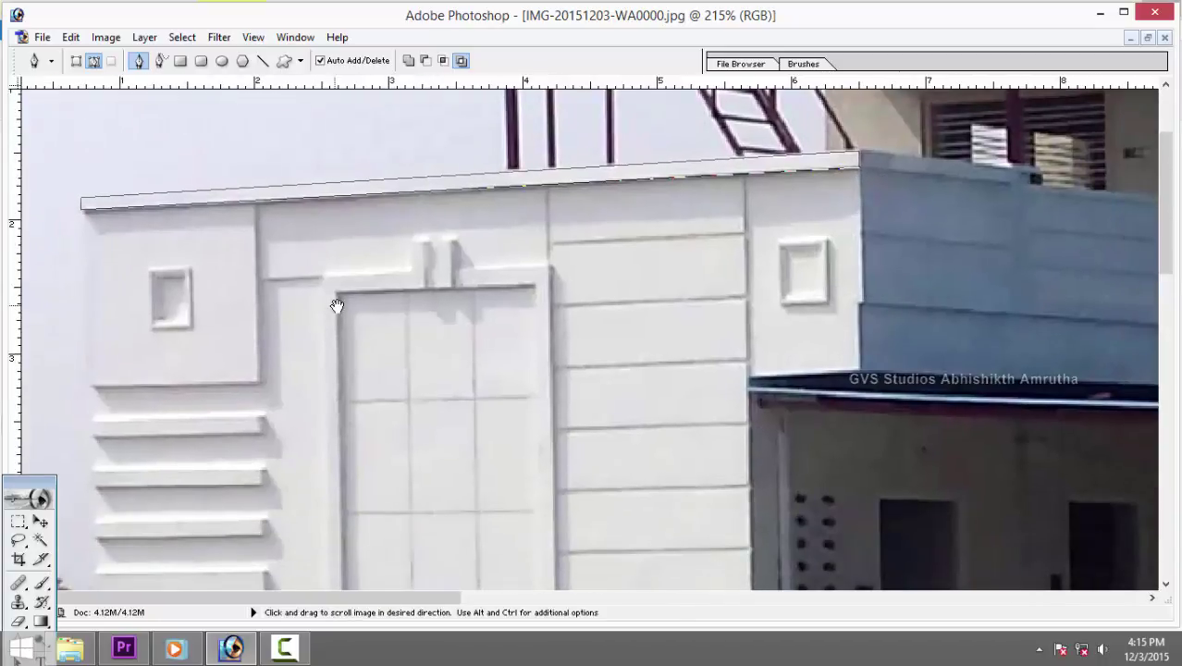
click(414, 244)
click(410, 268)
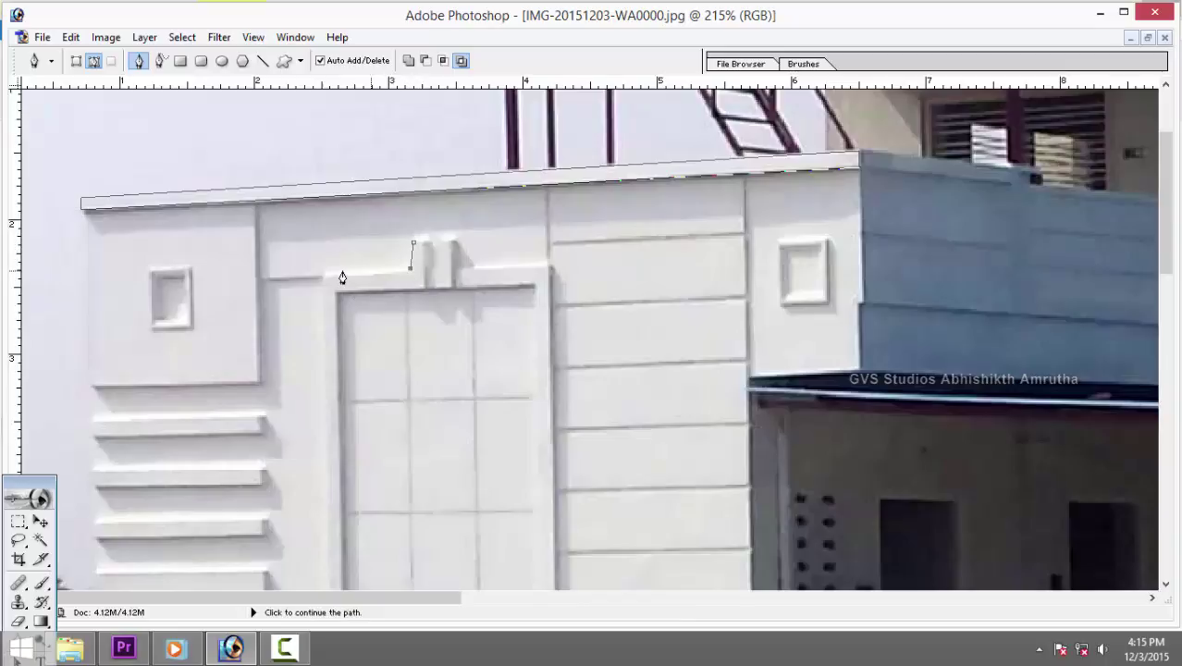
Trace the tall panel's left edge down to its base and back up around the first top notch.
scroll(342, 332, down, 5)
scroll(361, 232, down, 4)
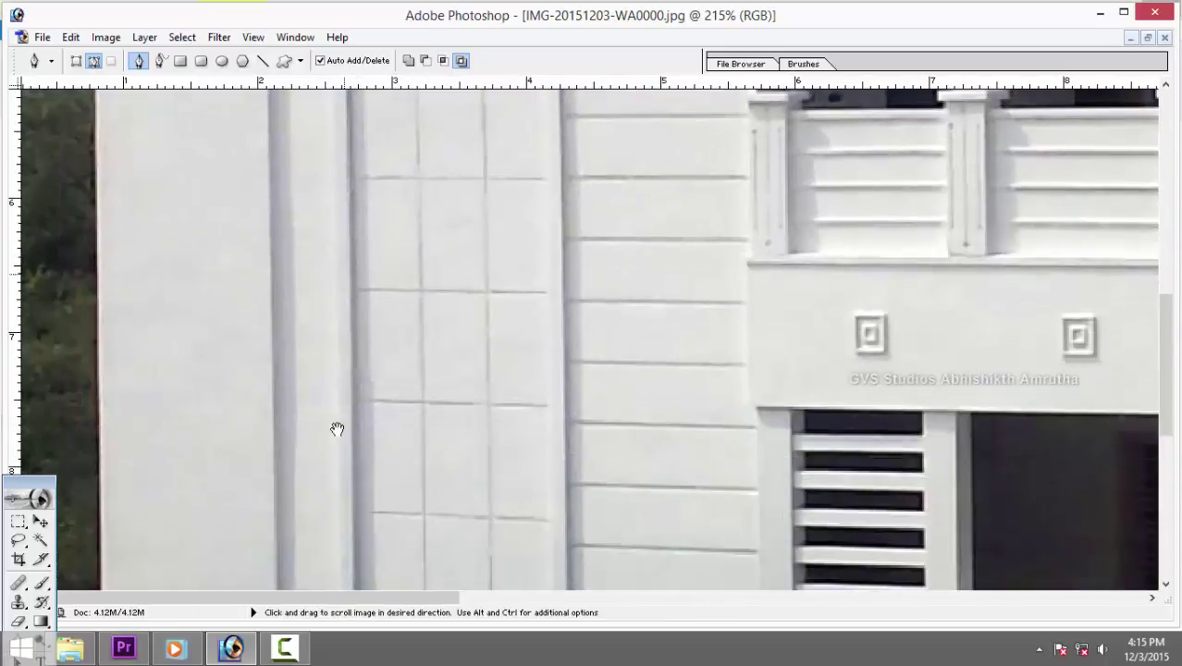
scroll(337, 428, down, 3)
scroll(332, 487, down, 1)
click(344, 430)
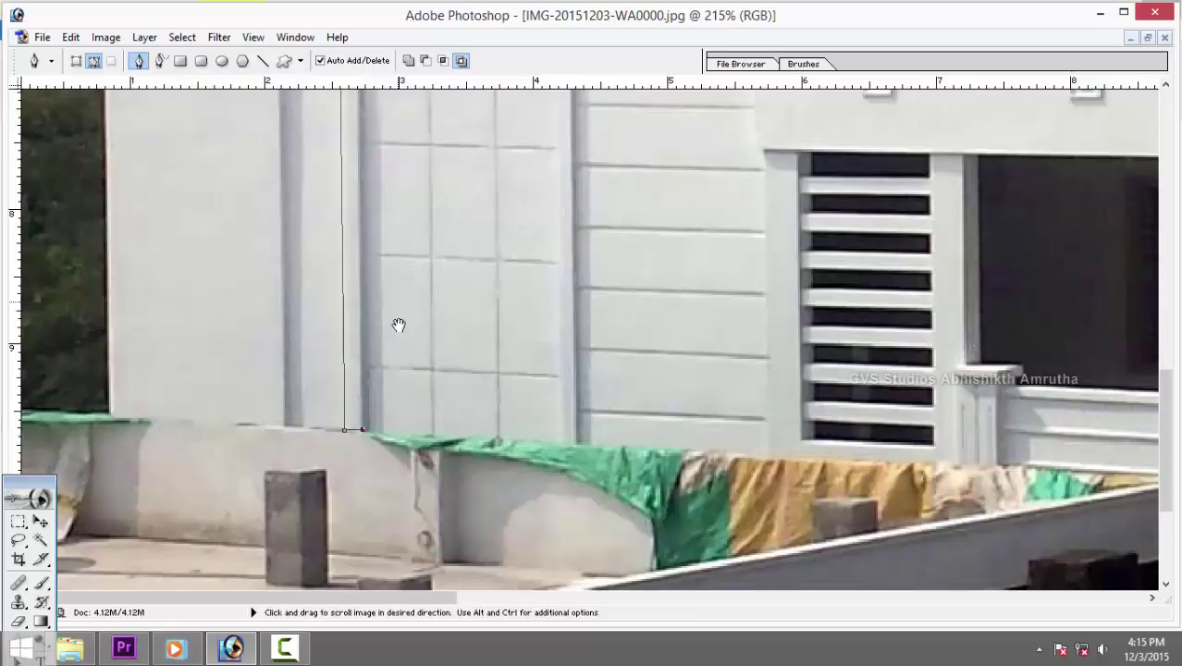
scroll(377, 469, up, 5)
scroll(393, 423, up, 5)
scroll(352, 315, up, 1)
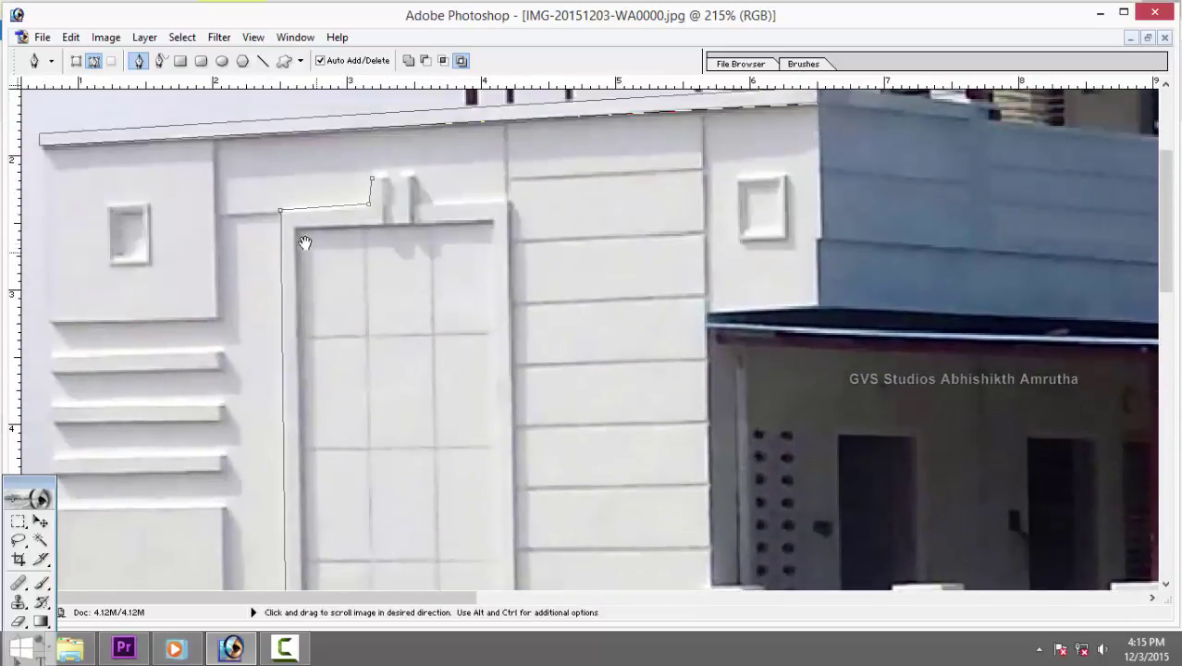
click(296, 230)
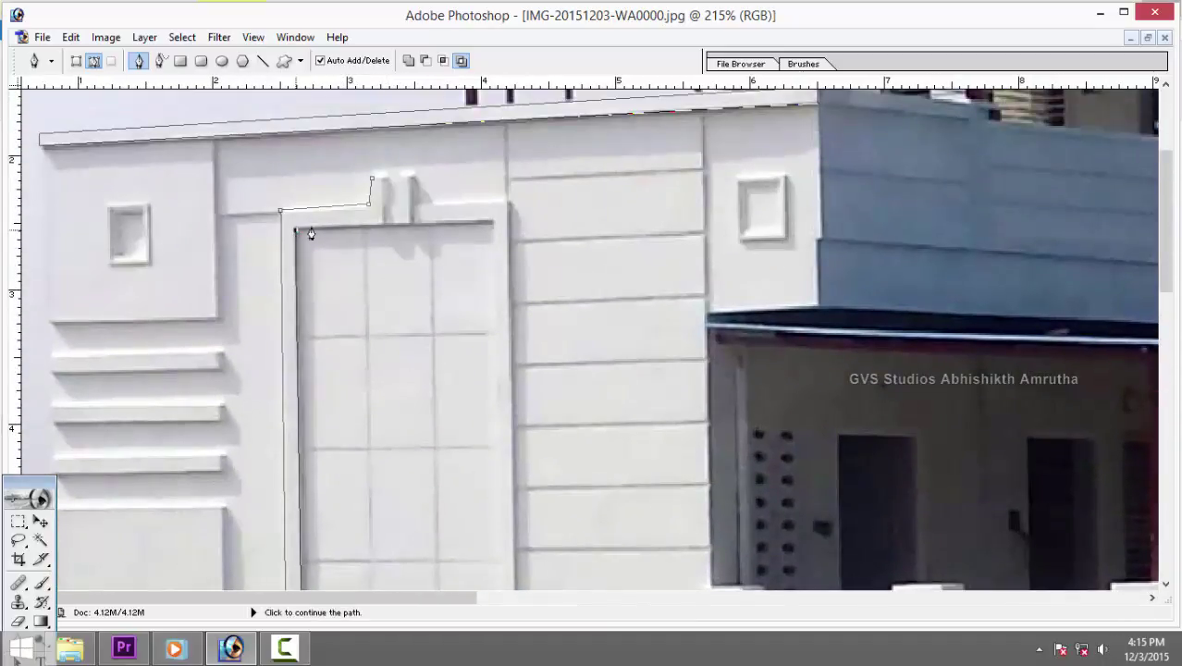
click(382, 230)
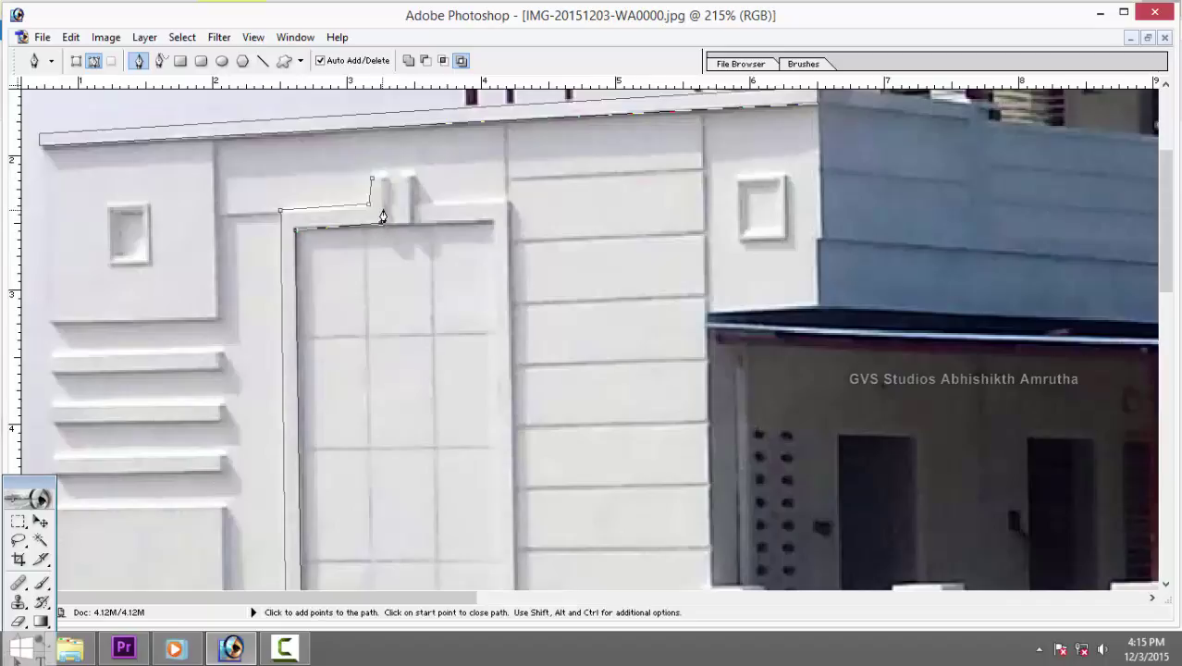
click(391, 204)
click(394, 223)
Trace the panel's right edge, top edge and second notch, closing the path at its start point.
scroll(496, 327, down, 1)
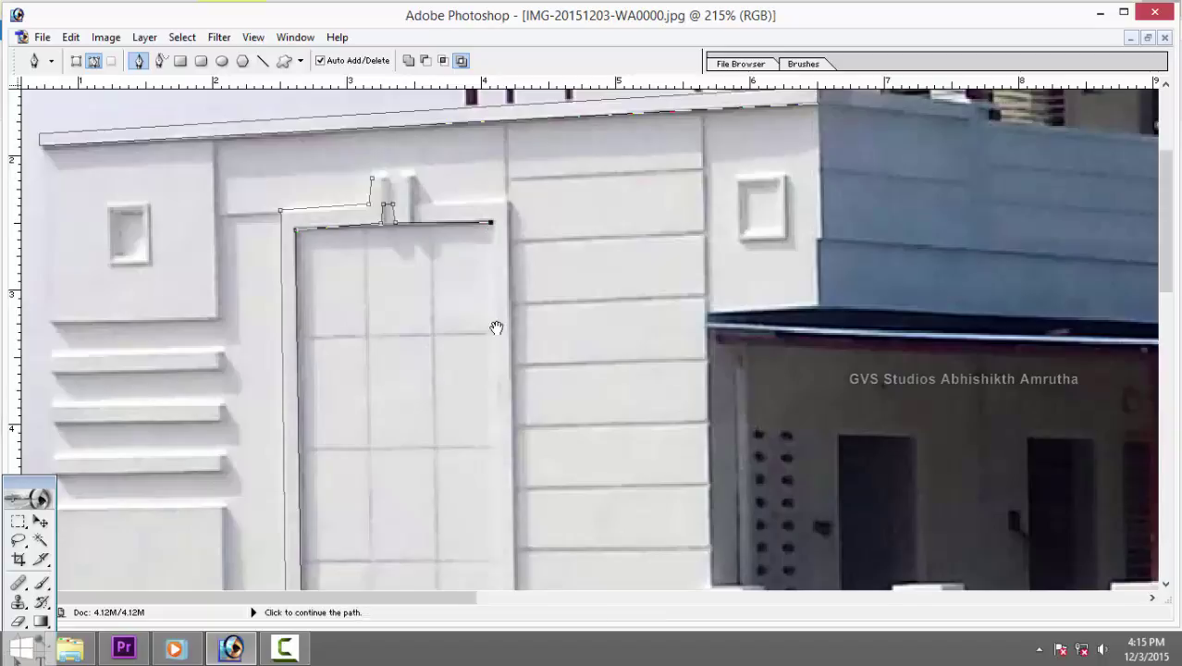
scroll(454, 176, down, 4)
scroll(444, 282, down, 4)
scroll(440, 404, down, 2)
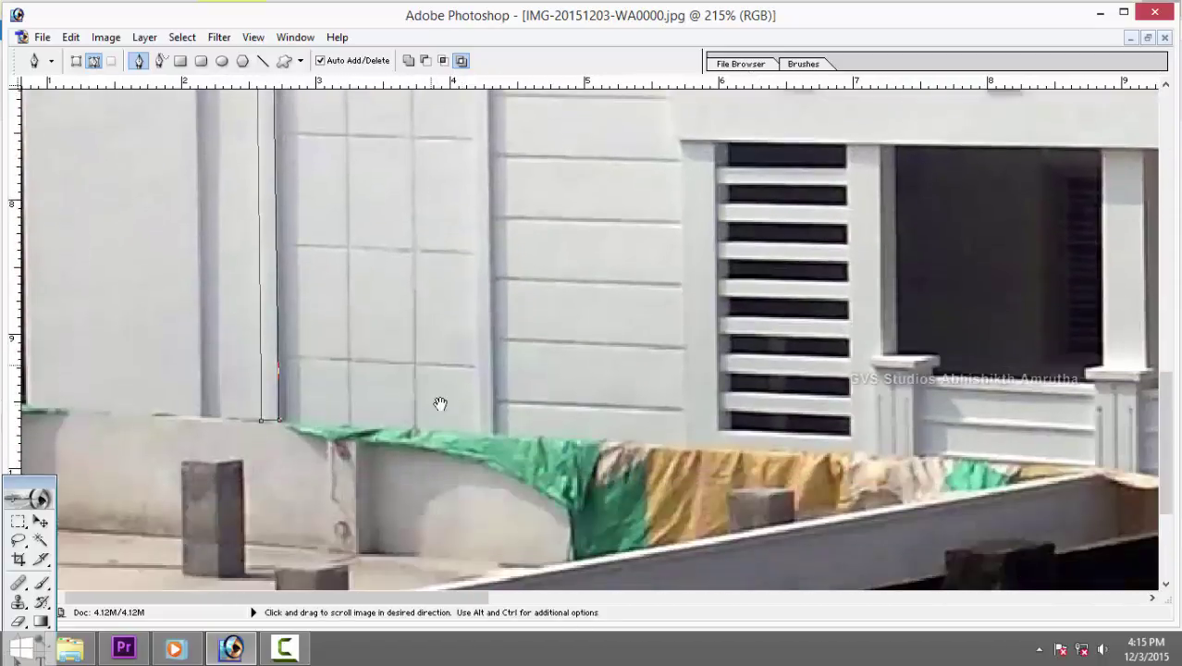
click(476, 433)
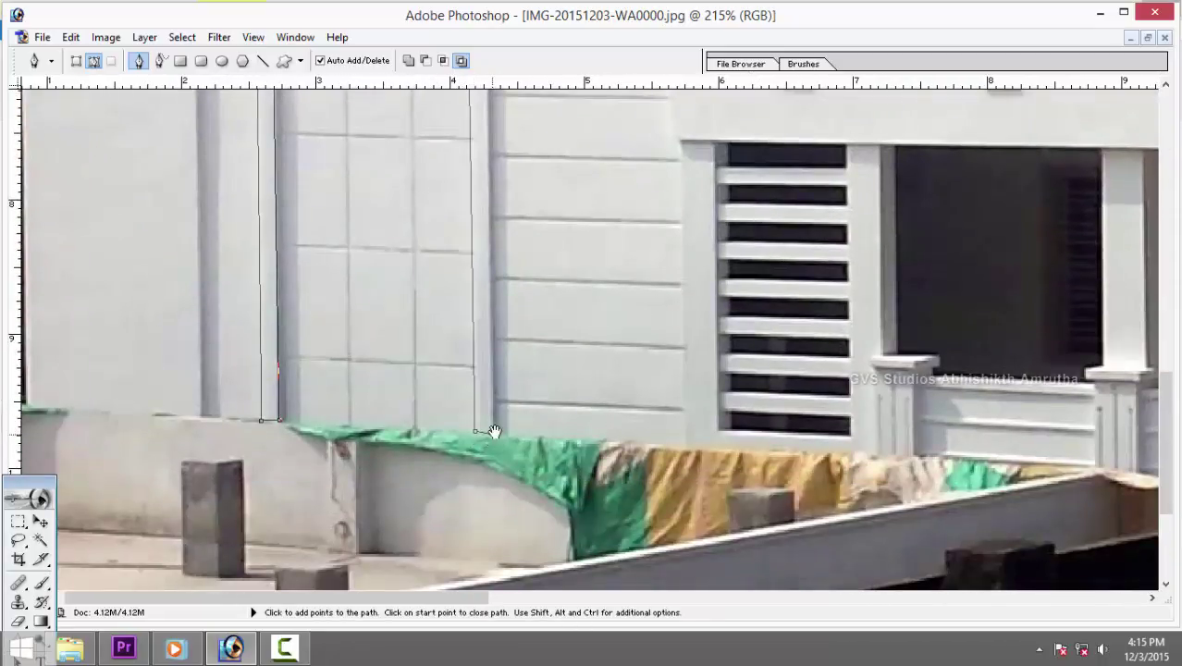
scroll(489, 243, up, 3)
scroll(448, 362, up, 3)
scroll(433, 405, up, 3)
scroll(417, 292, up, 2)
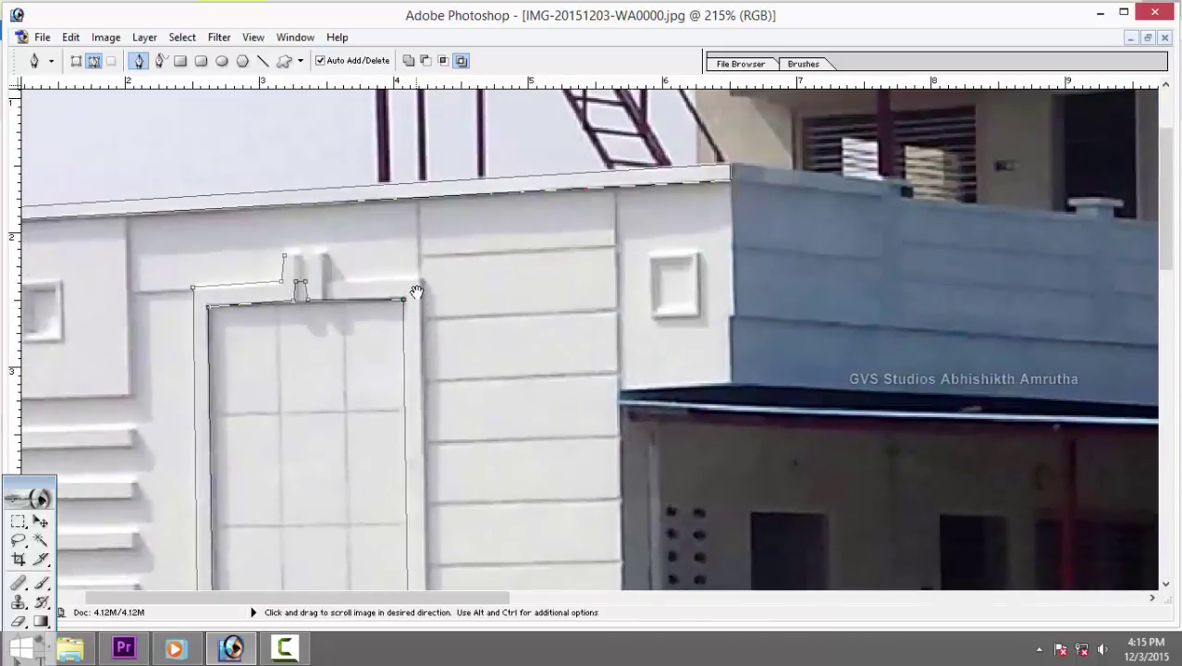
click(421, 278)
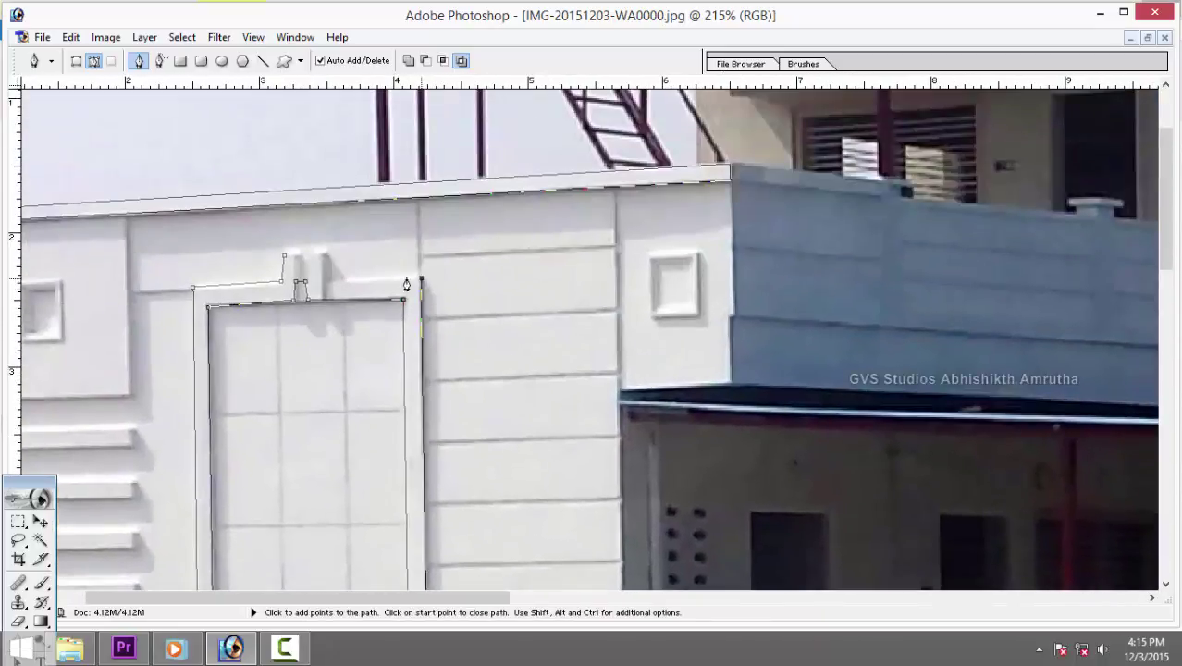
click(327, 279)
click(315, 251)
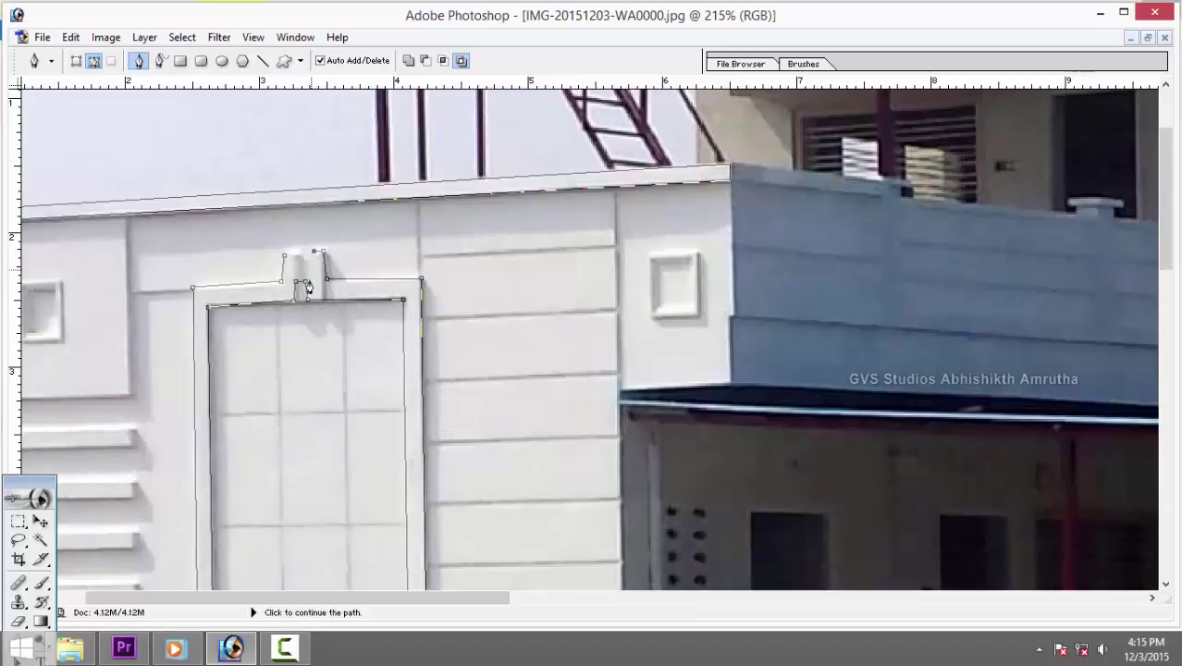
click(306, 281)
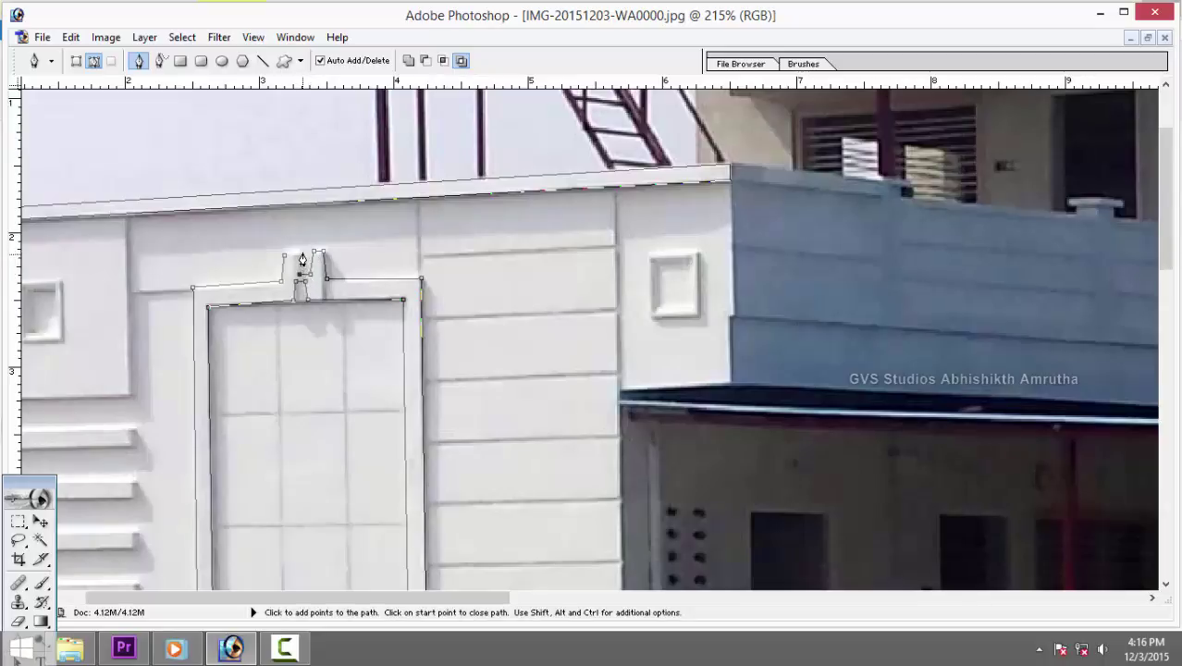
click(283, 257)
mouse_move(488, 296)
mouse_down()
mouse_move(431, 293)
mouse_move(660, 378)
mouse_up()
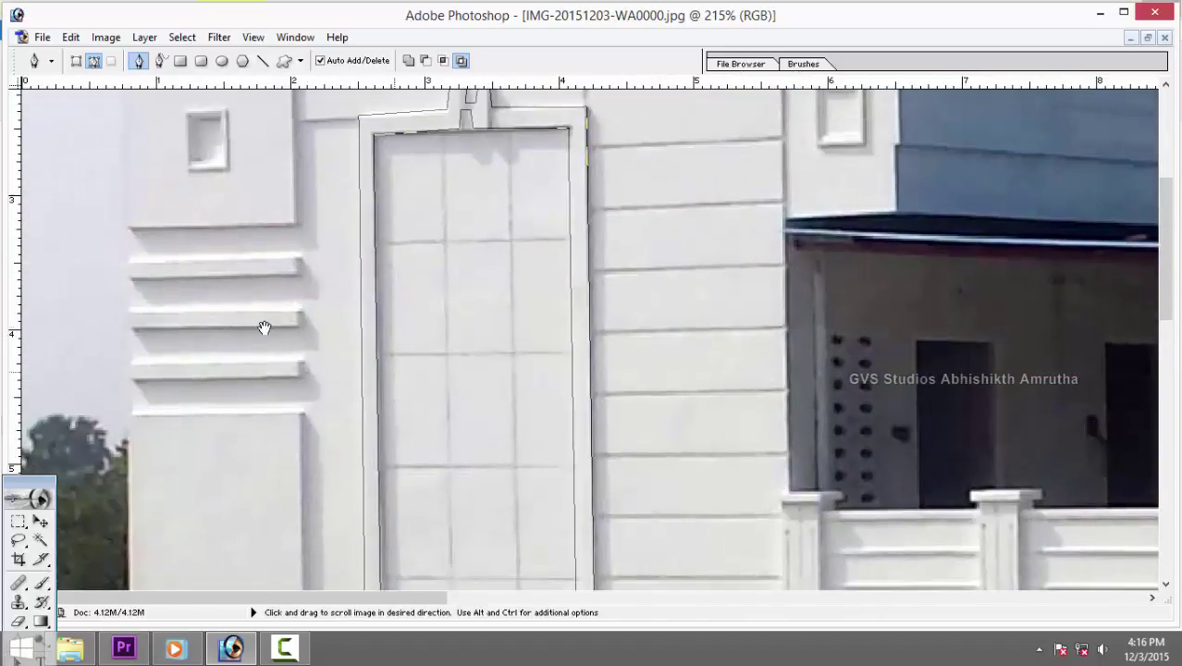
Trace closed four-corner pen outlines around the upper, middle and lower ledges beside the tiled panel.
click(128, 278)
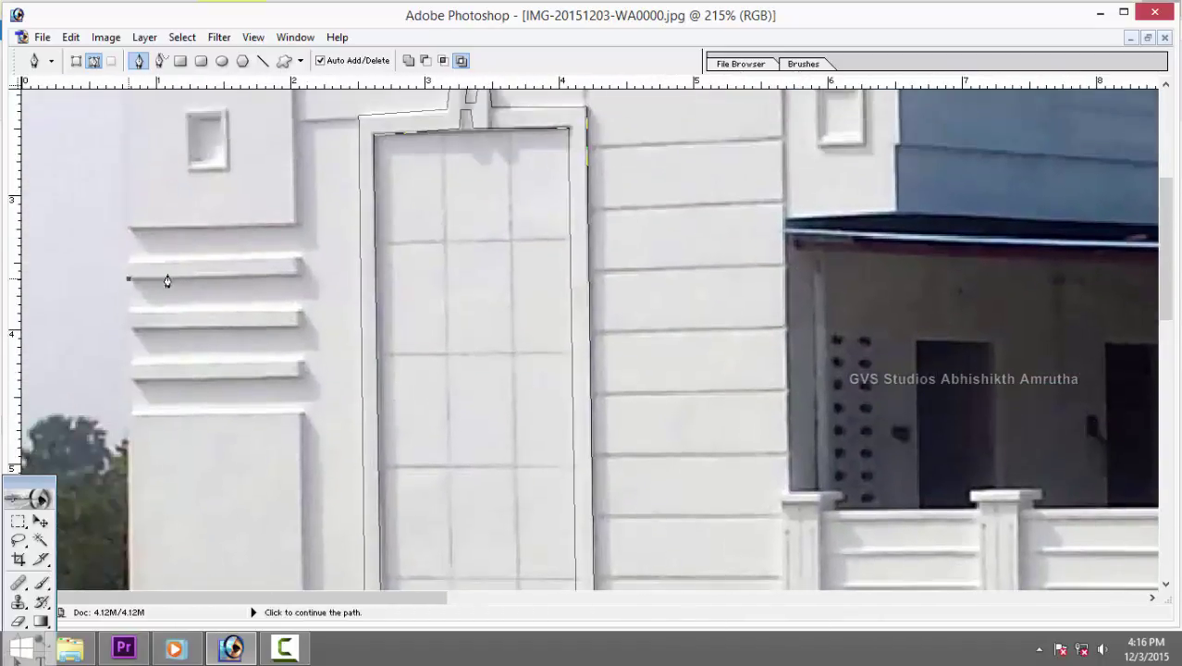
click(297, 276)
click(297, 261)
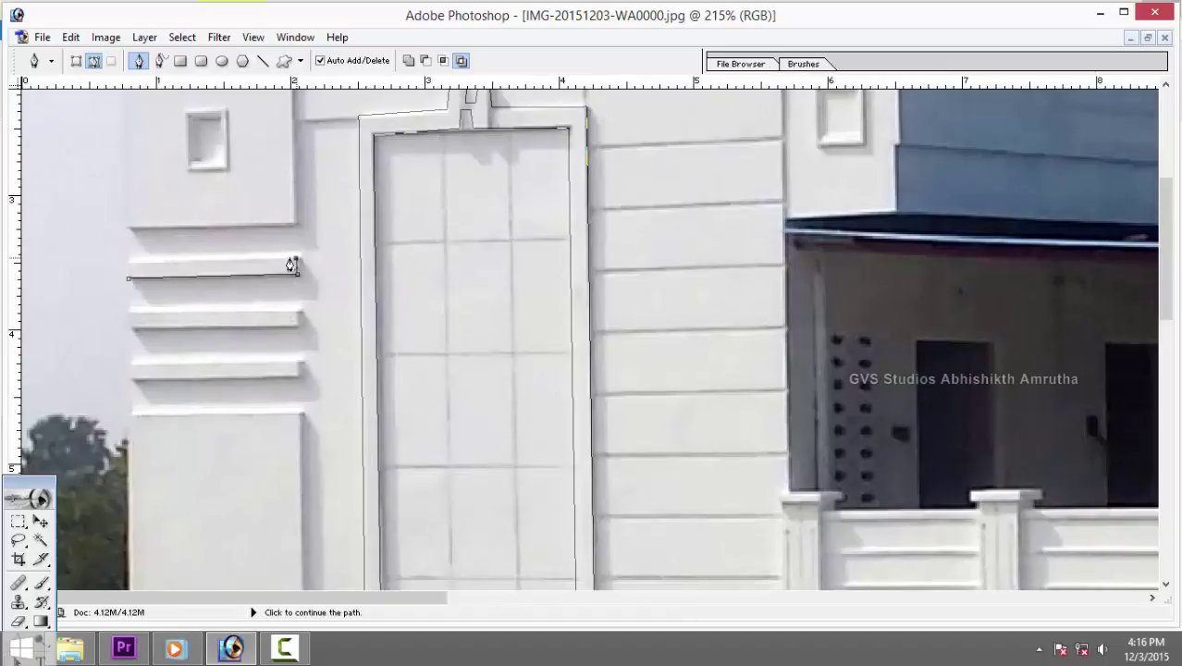
click(128, 261)
click(128, 277)
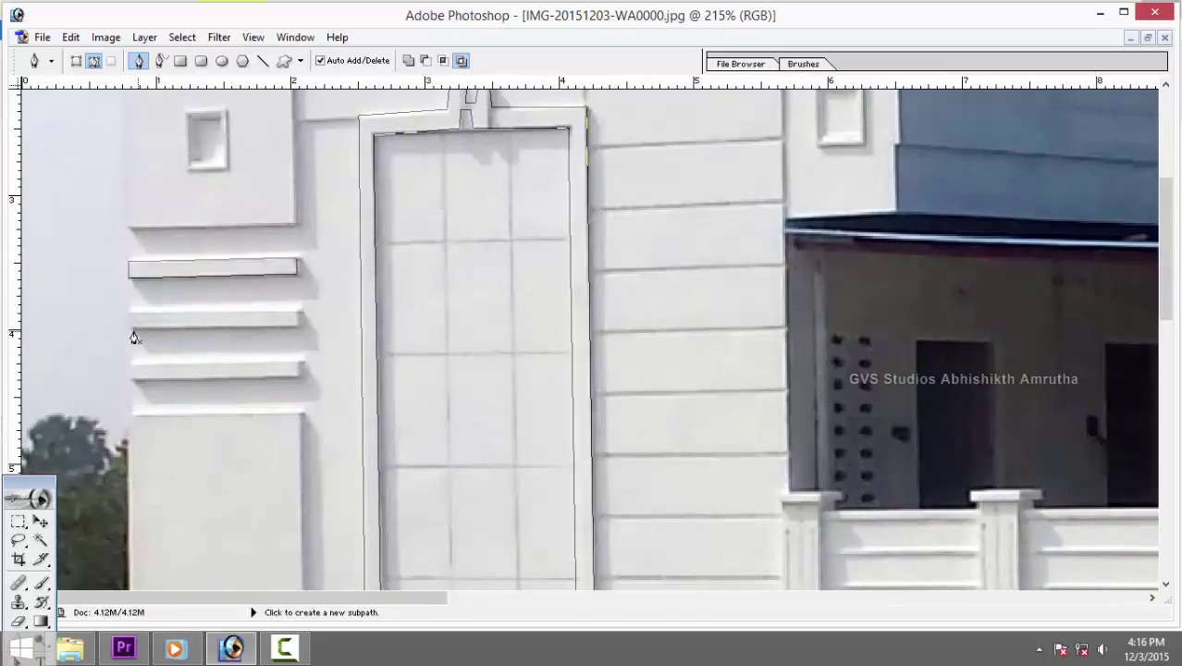
click(128, 328)
click(297, 318)
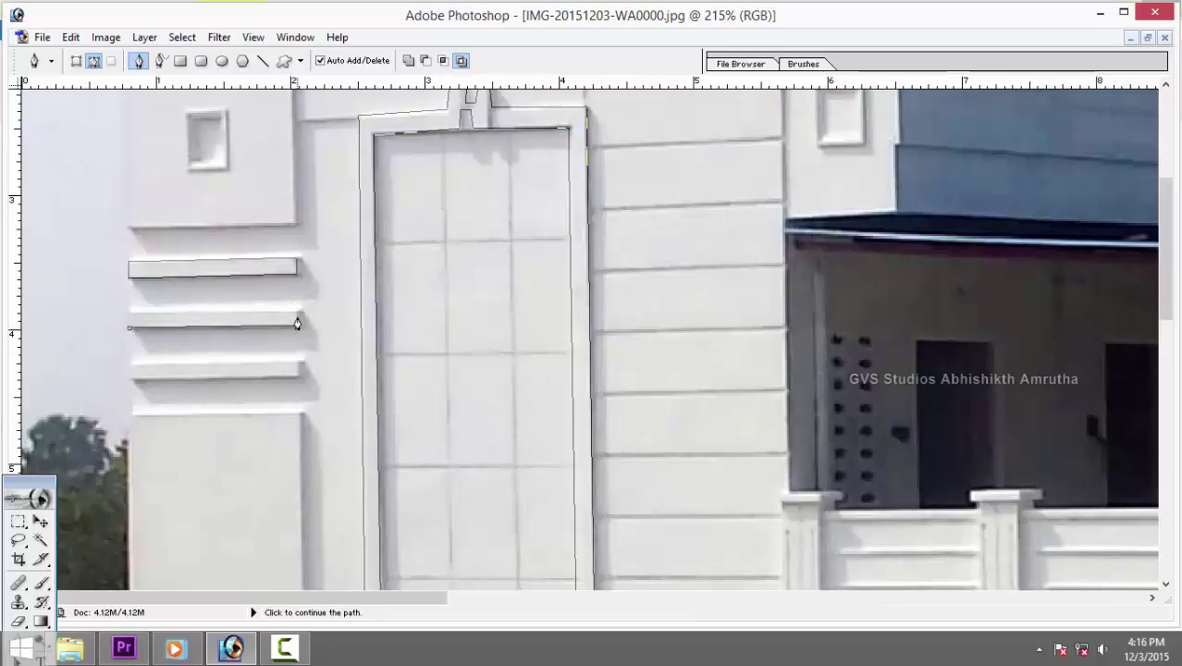
click(130, 320)
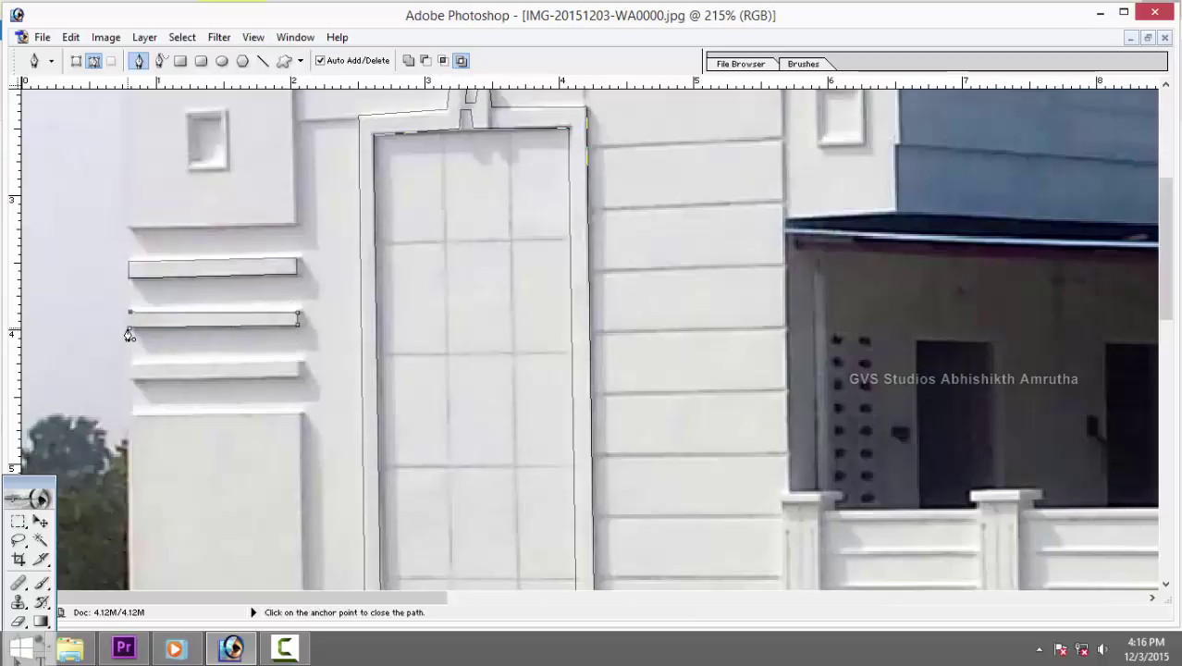
click(130, 380)
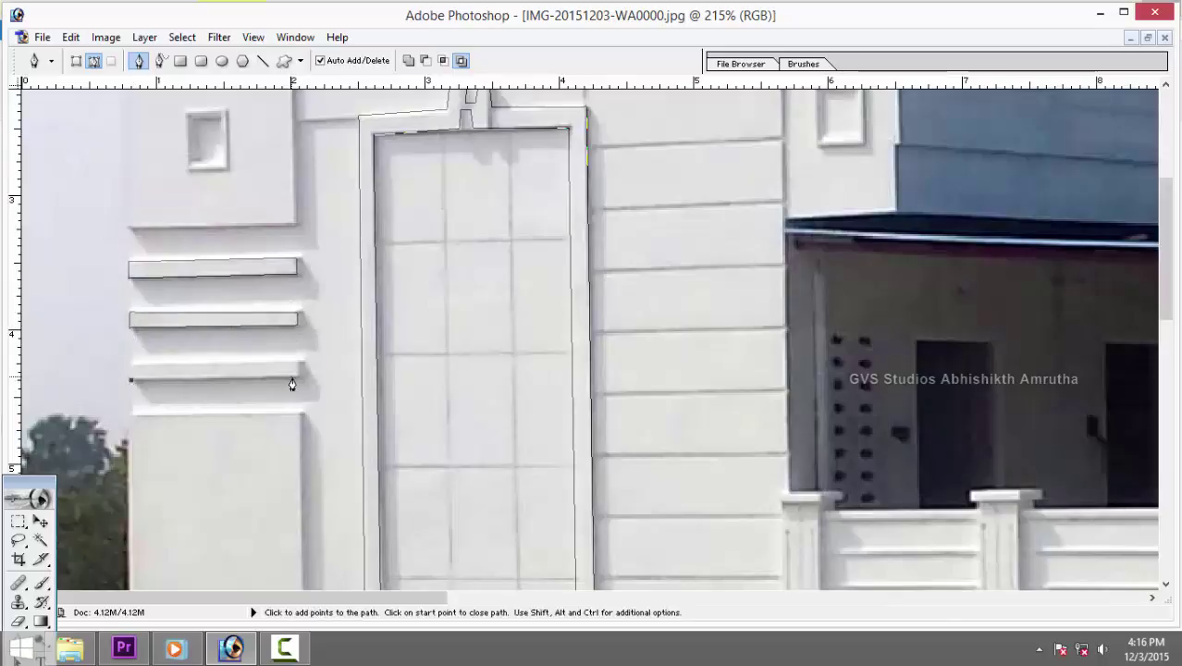
click(297, 372)
click(297, 364)
click(130, 363)
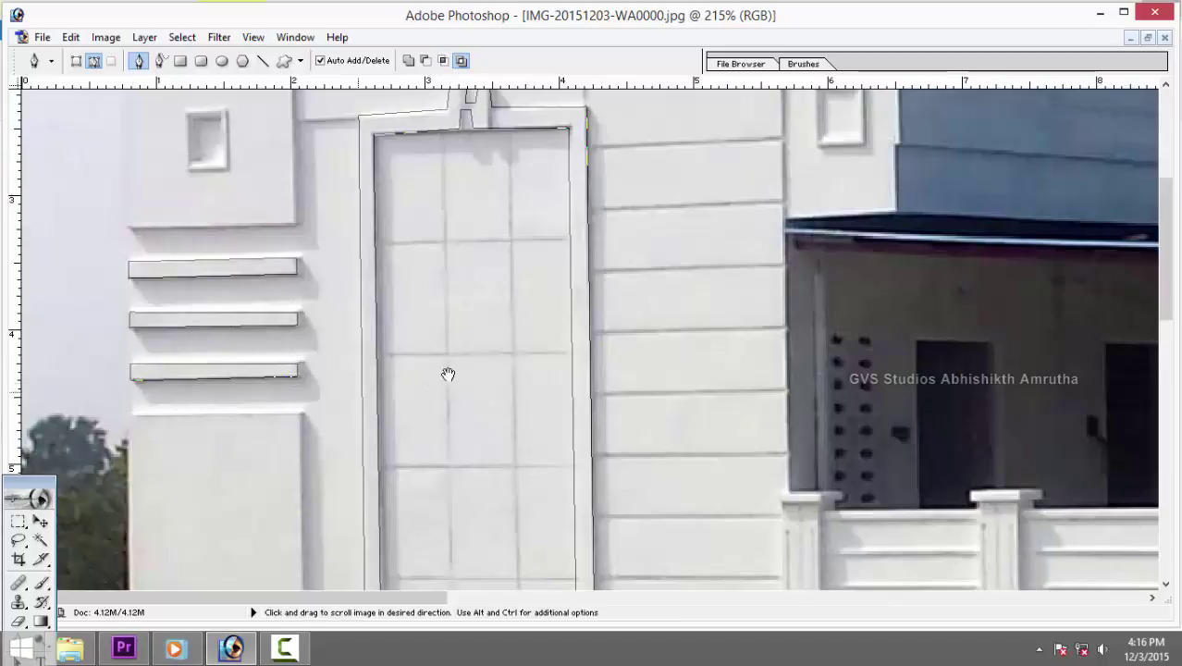
drag(675, 370, 552, 324)
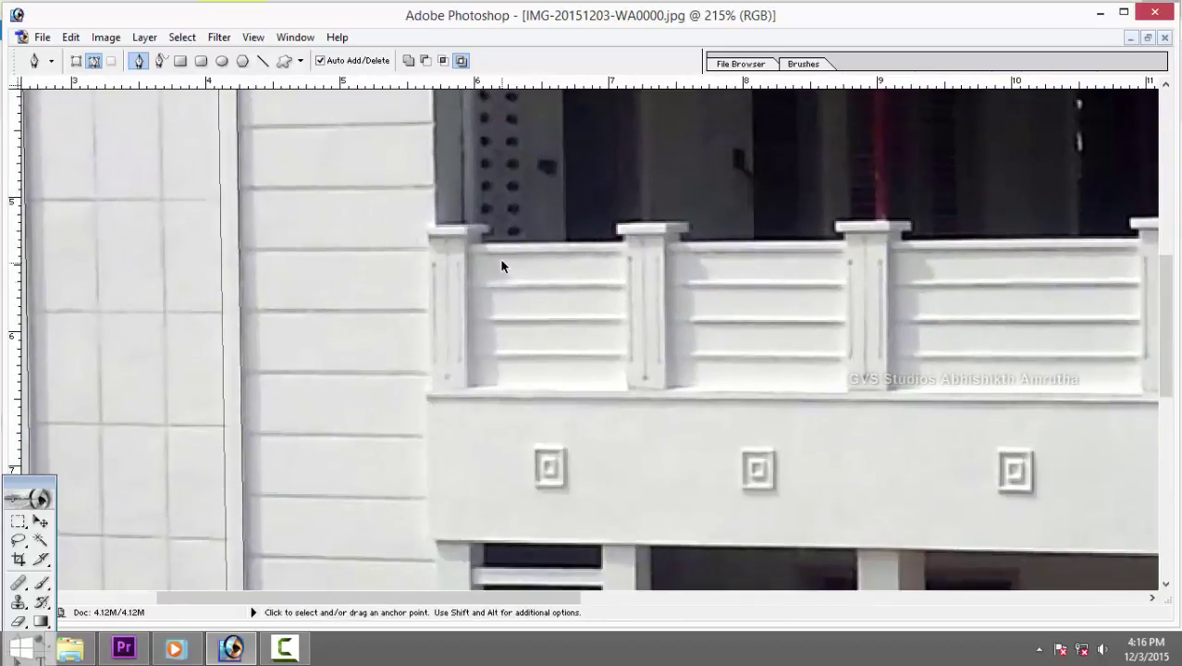
key(ctrl+plus)
key(ctrl+plus)
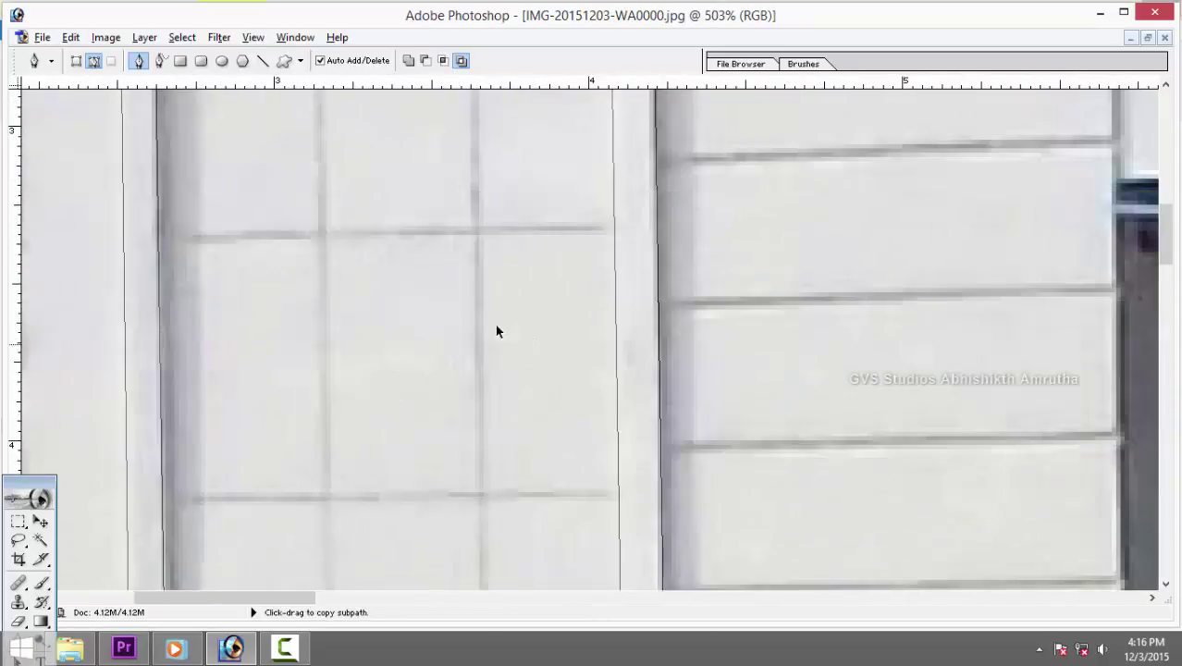
mouse_move(601, 435)
mouse_down()
mouse_move(570, 512)
mouse_move(625, 425)
mouse_move(660, 285)
mouse_up()
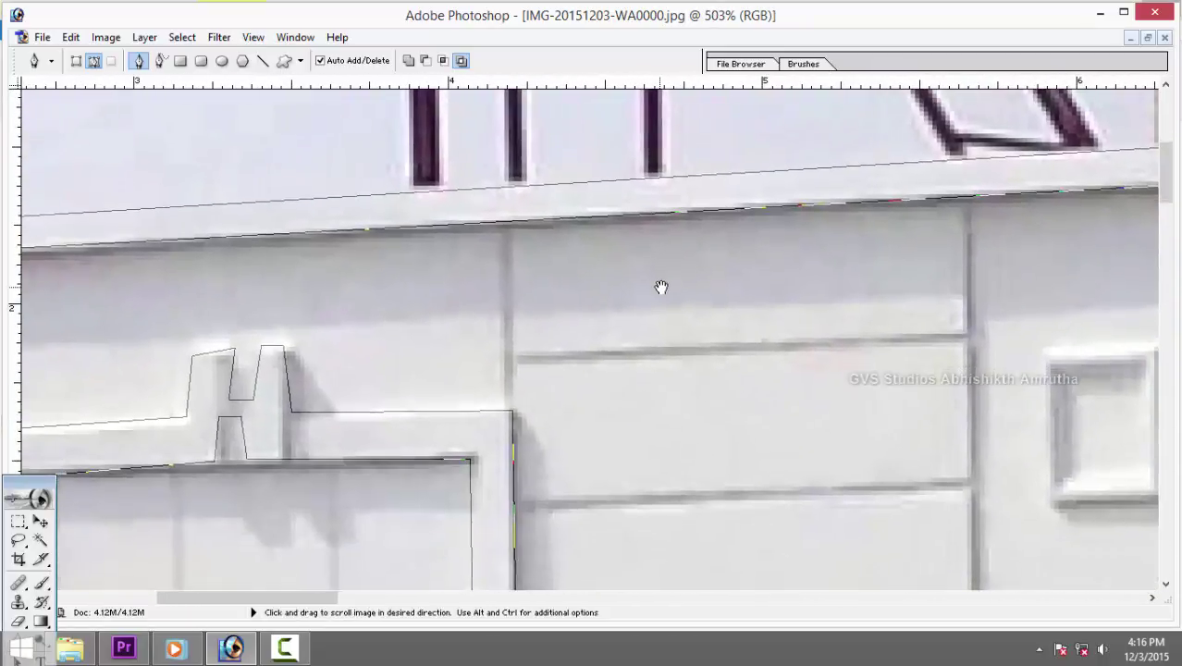
key(ctrl+Tab)
key(ctrl+Tab)
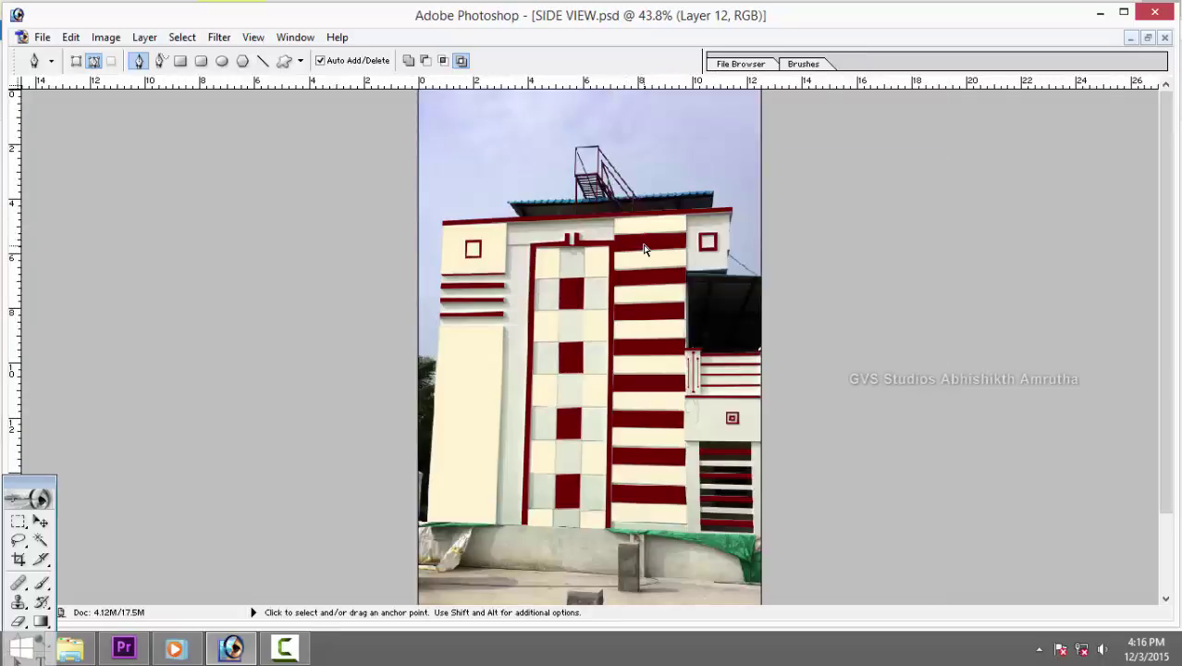
key(ctrl+Tab)
key(ctrl+Tab)
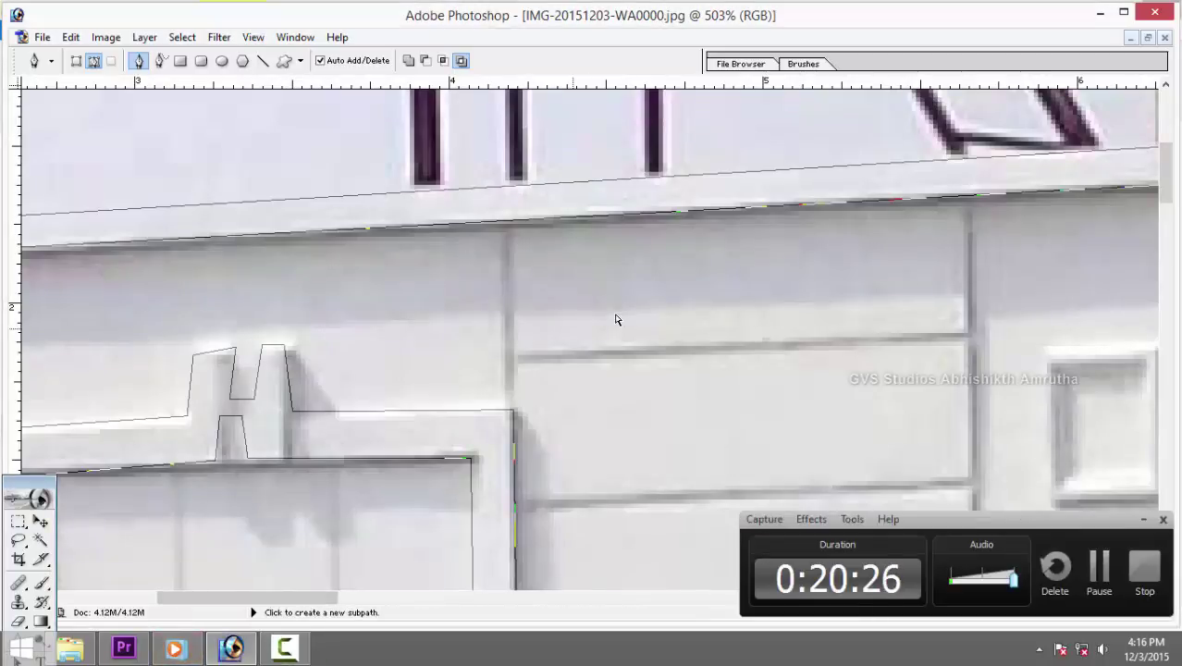
Outline the first upper wall panel with four corner points, then start the panel below it.
scroll(616, 319, down, 3)
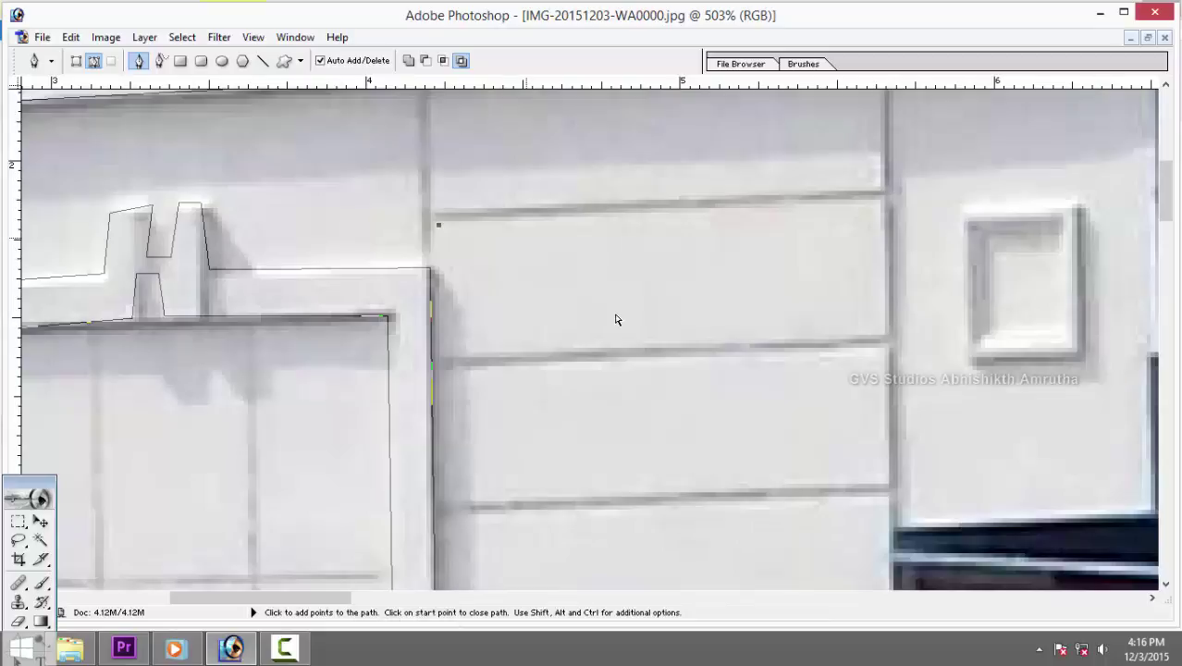
click(884, 198)
click(885, 338)
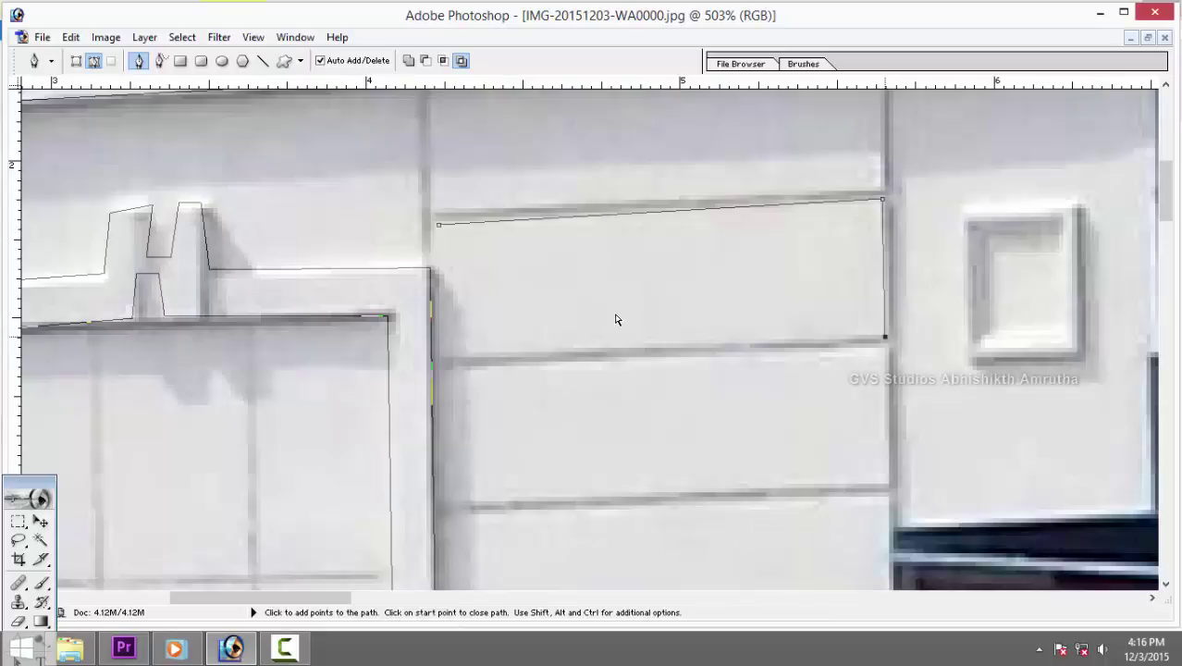
click(434, 354)
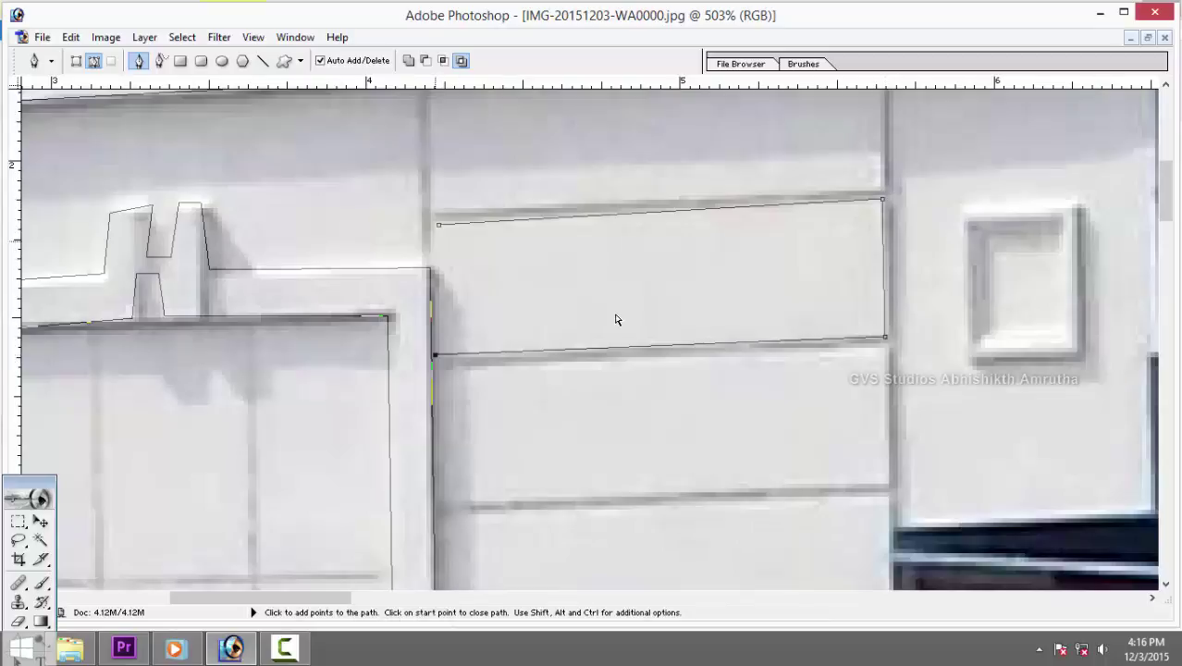
click(439, 225)
scroll(616, 320, down, 5)
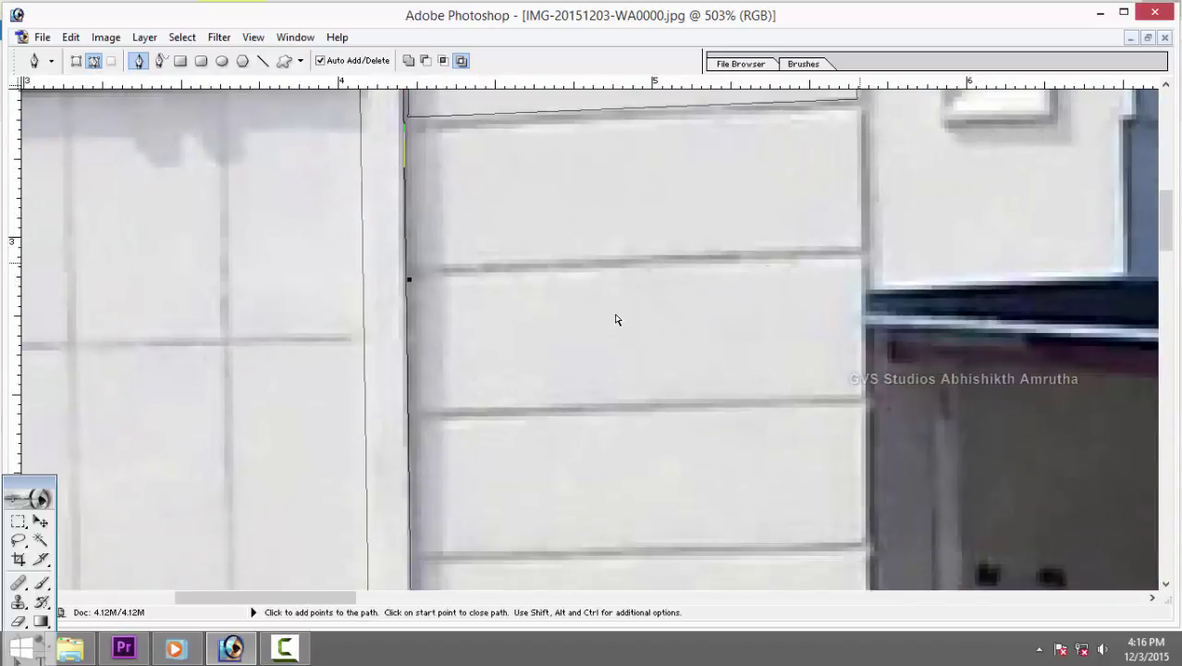
click(859, 262)
click(861, 397)
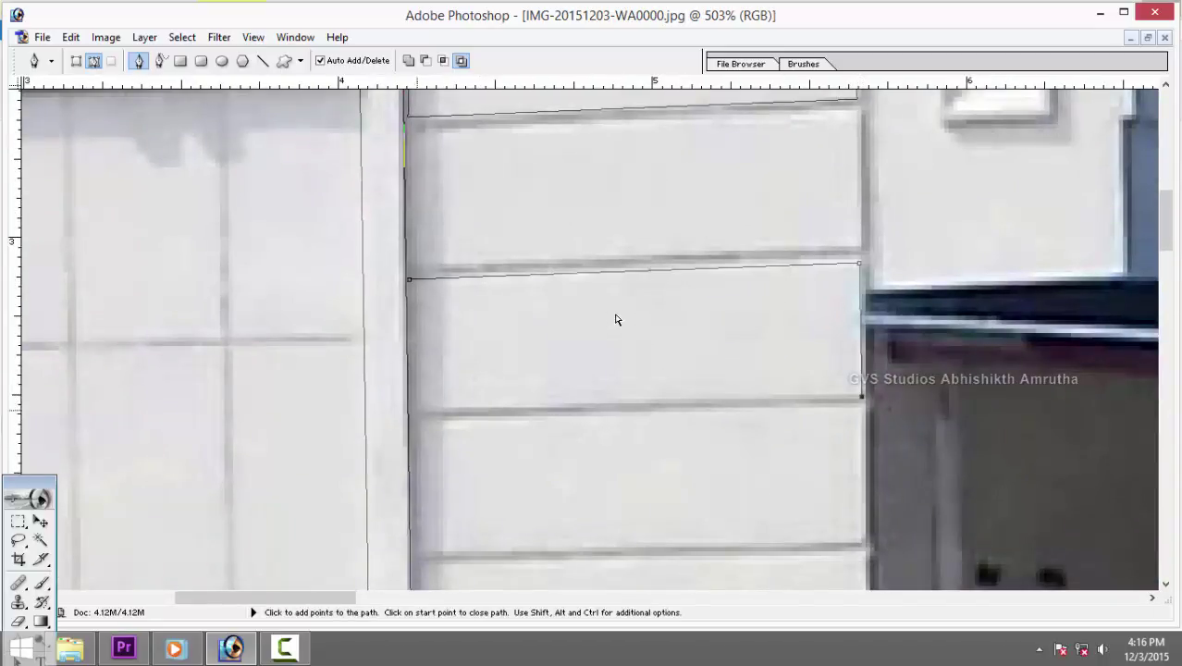
Trace closed outlines around the next two panels, following the notch at the ledge corner.
scroll(615, 319, down, 6)
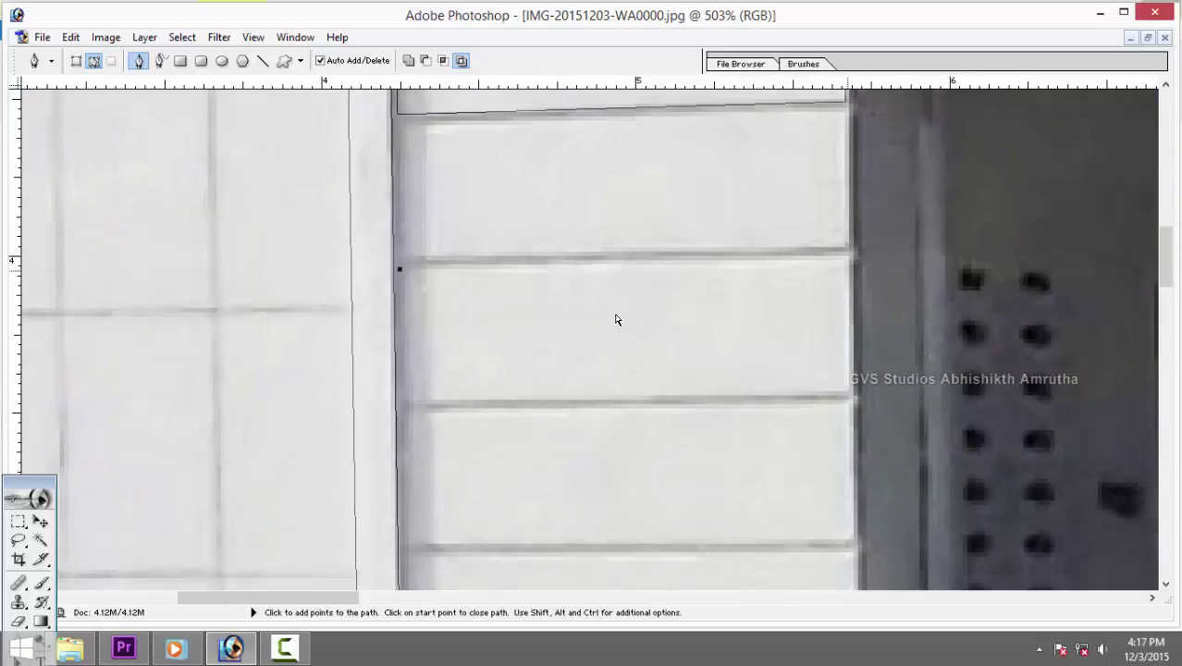
click(847, 257)
click(847, 392)
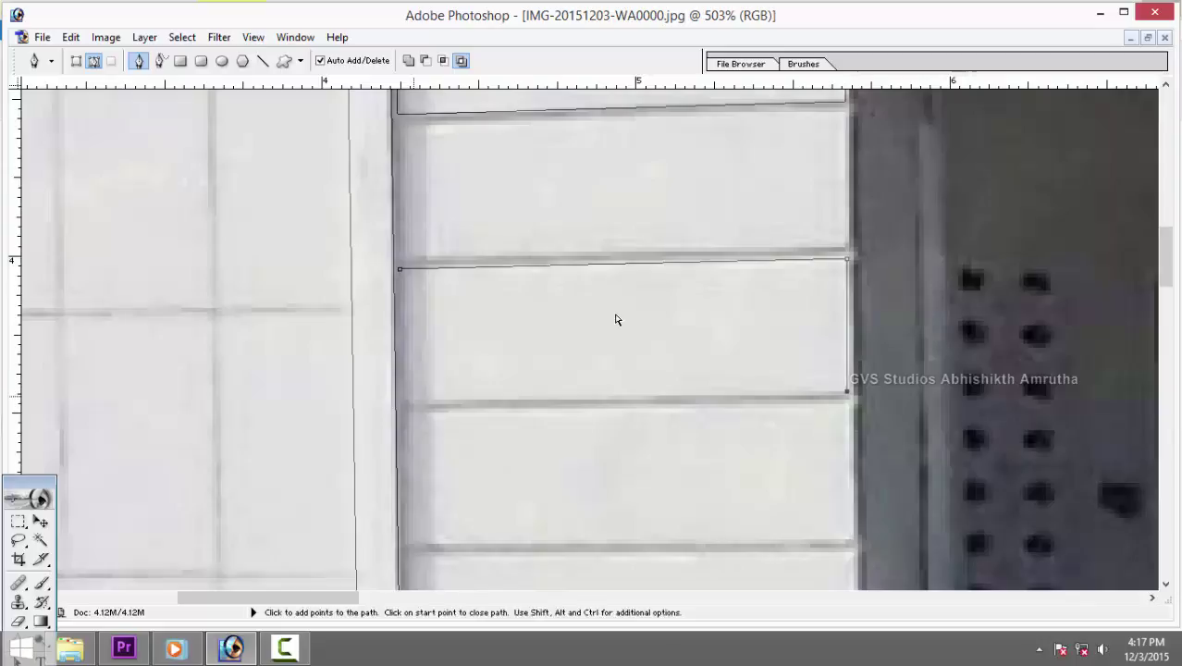
click(402, 399)
click(400, 268)
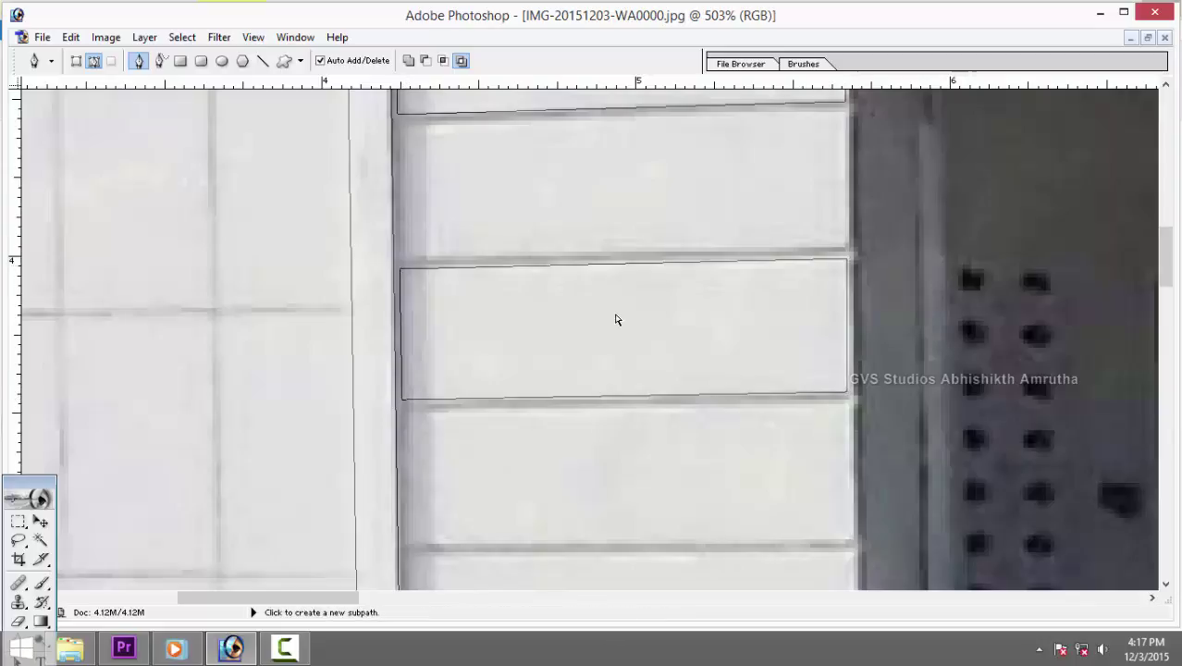
scroll(617, 319, down, 3)
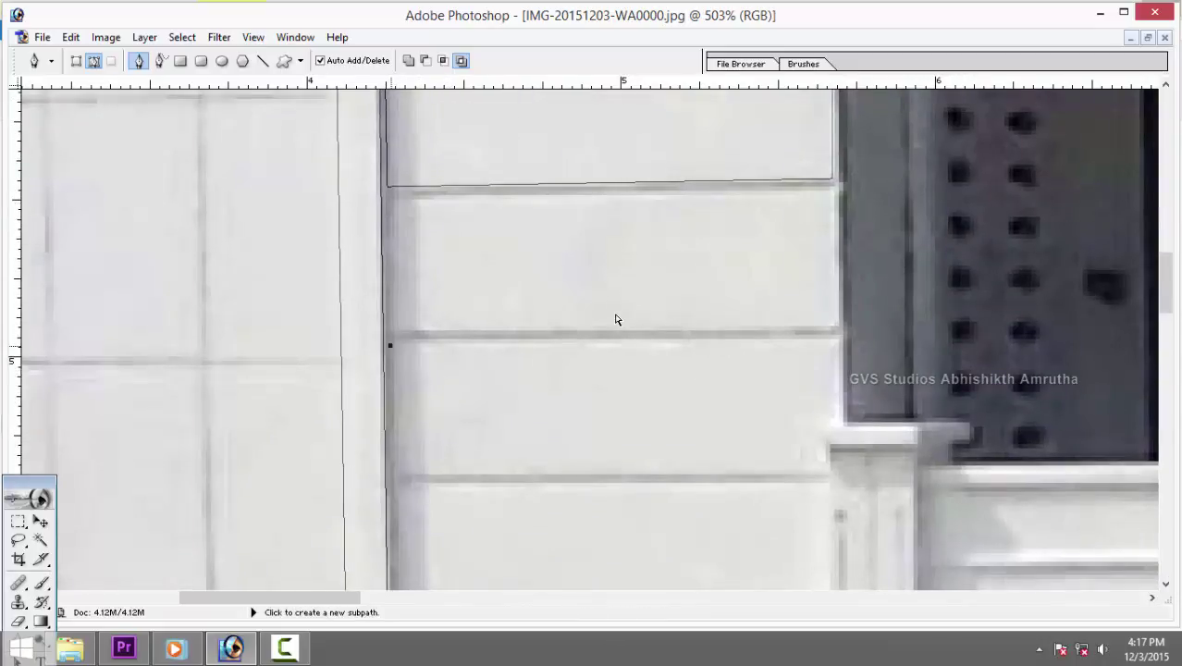
click(833, 342)
click(838, 413)
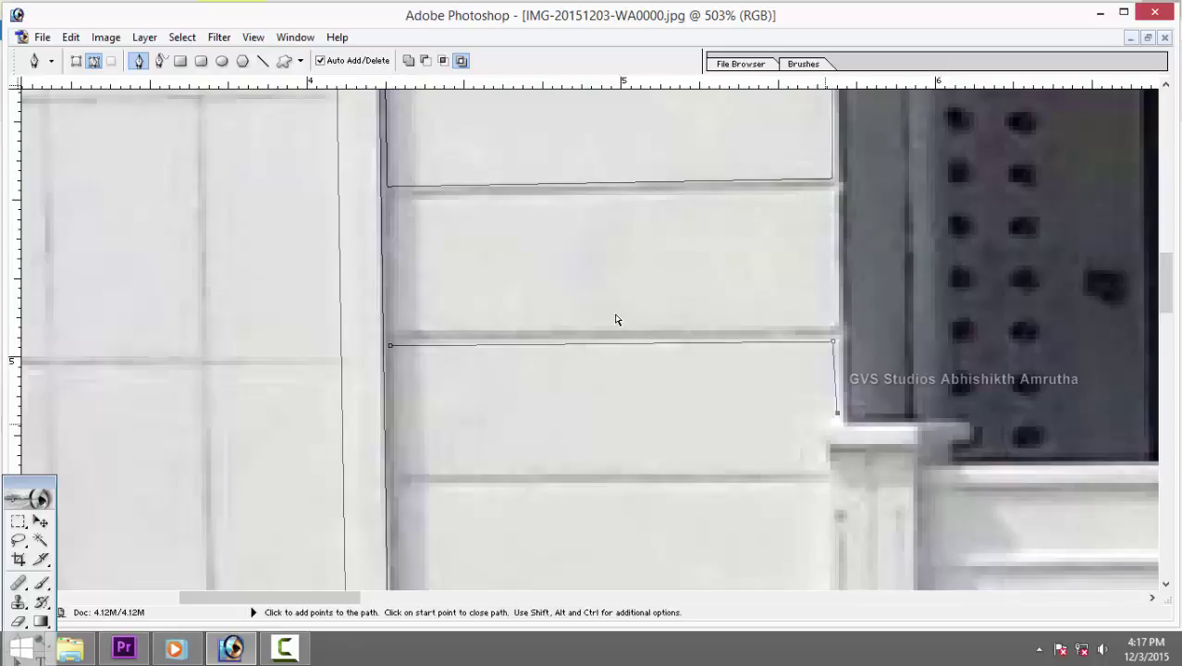
click(828, 469)
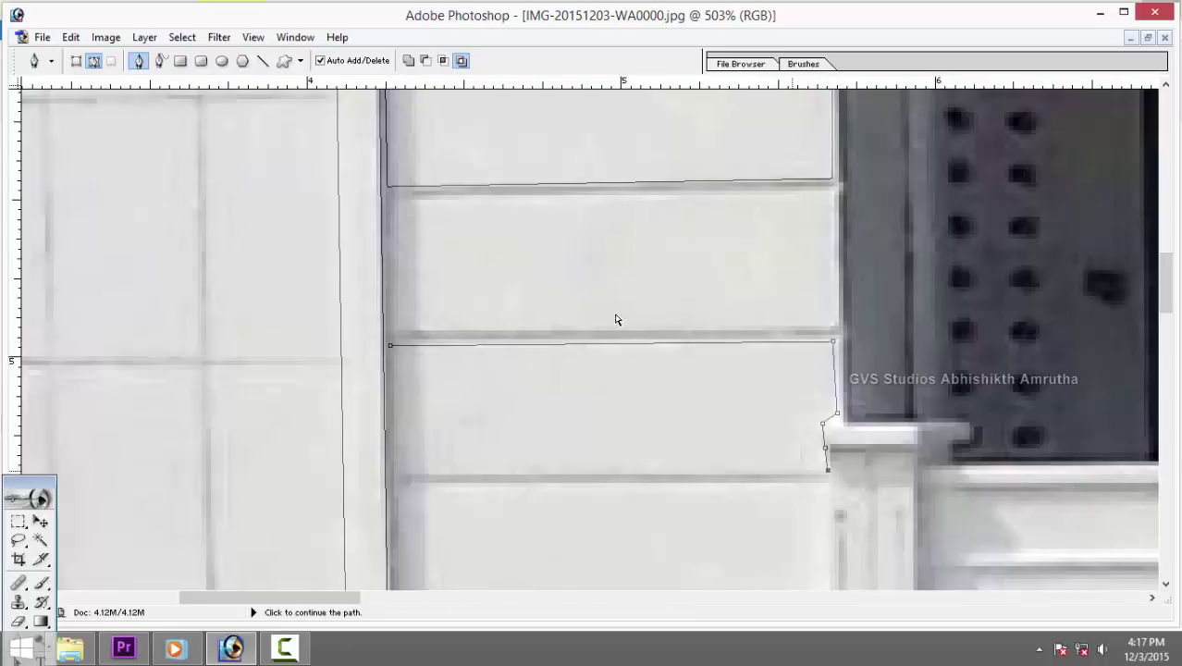
click(389, 472)
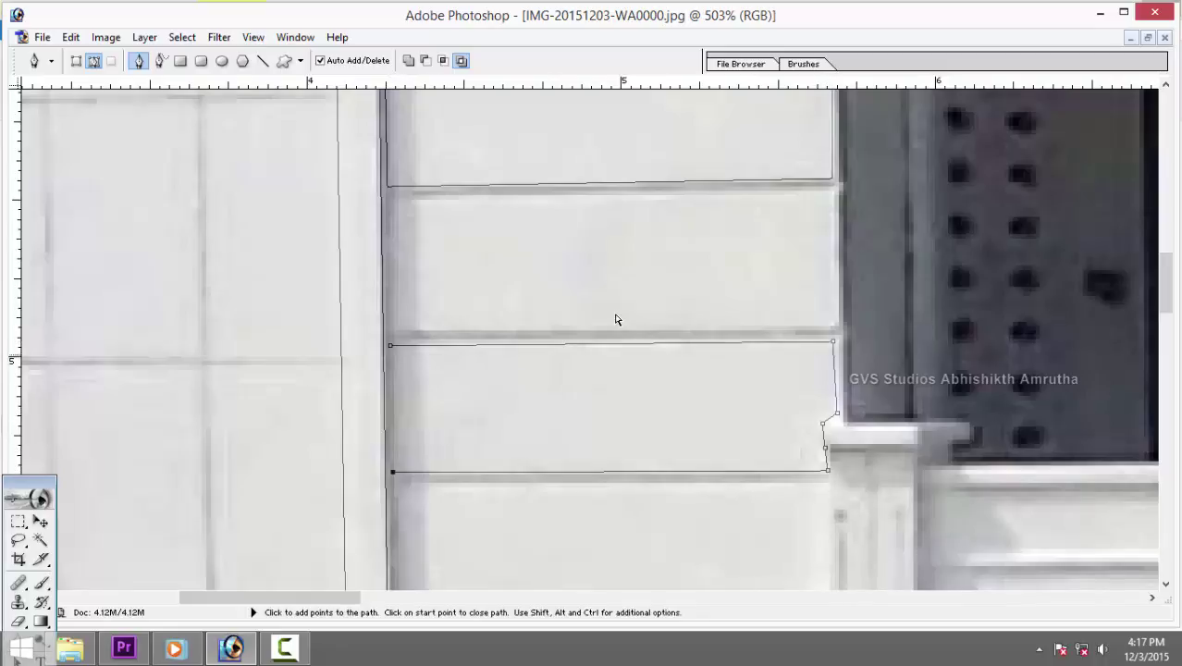
click(389, 346)
Outline two more wall panels further down as closed rectangular paths.
scroll(616, 319, down, 5)
scroll(616, 319, down, 1)
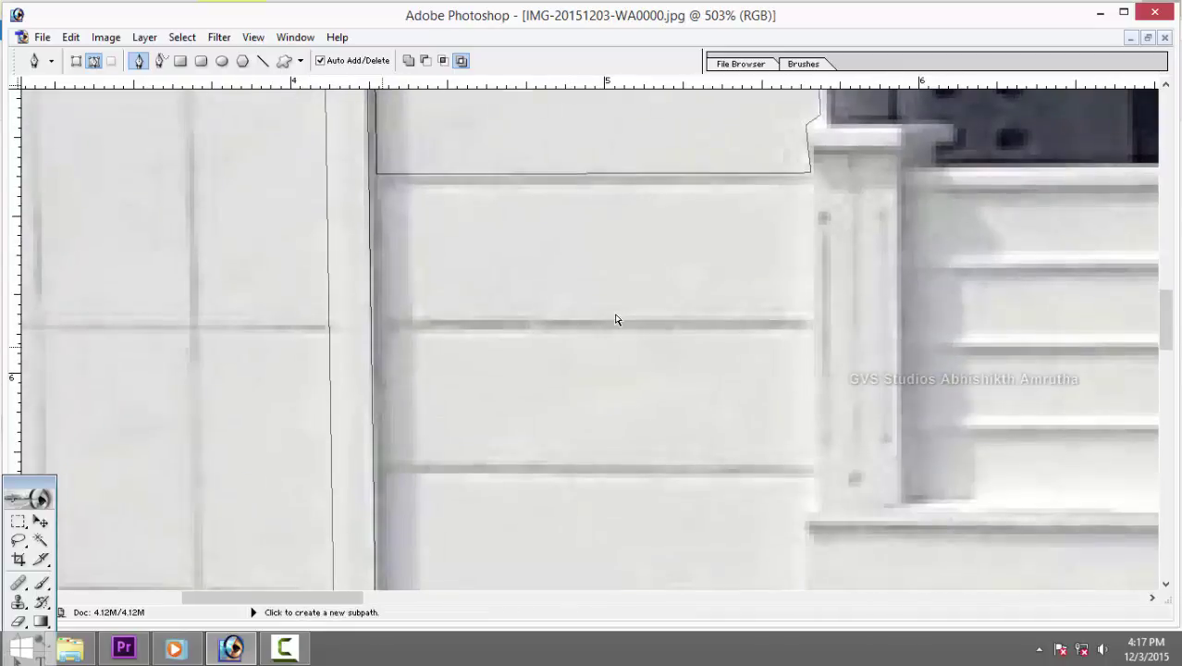
click(811, 336)
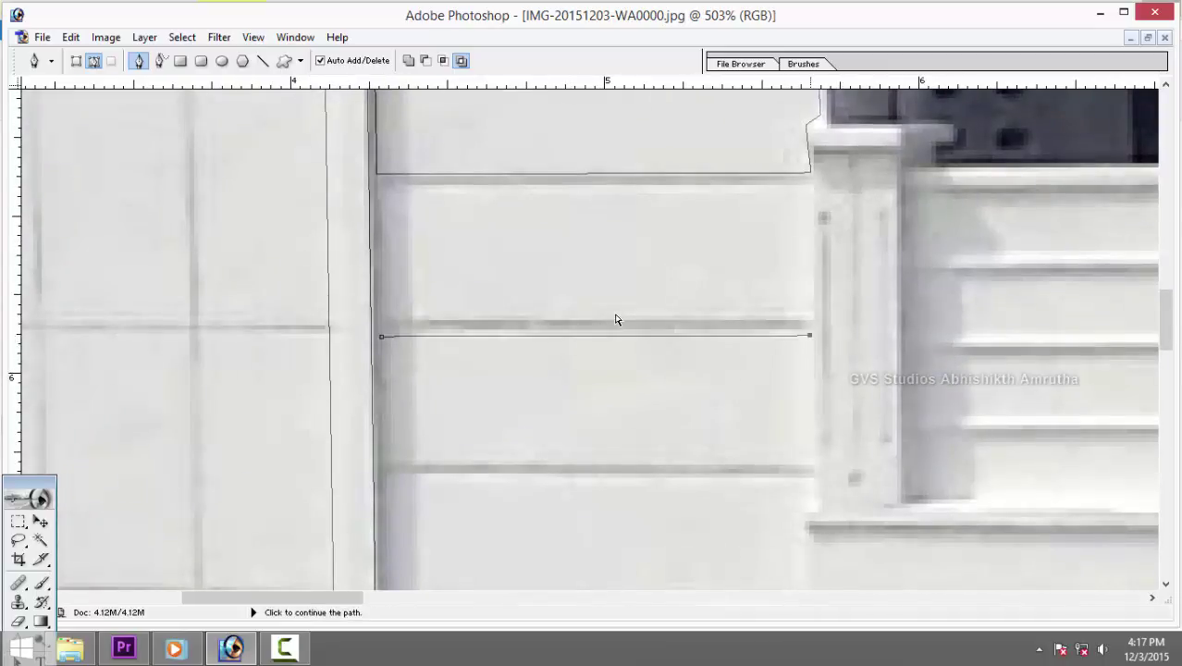
click(810, 463)
click(378, 463)
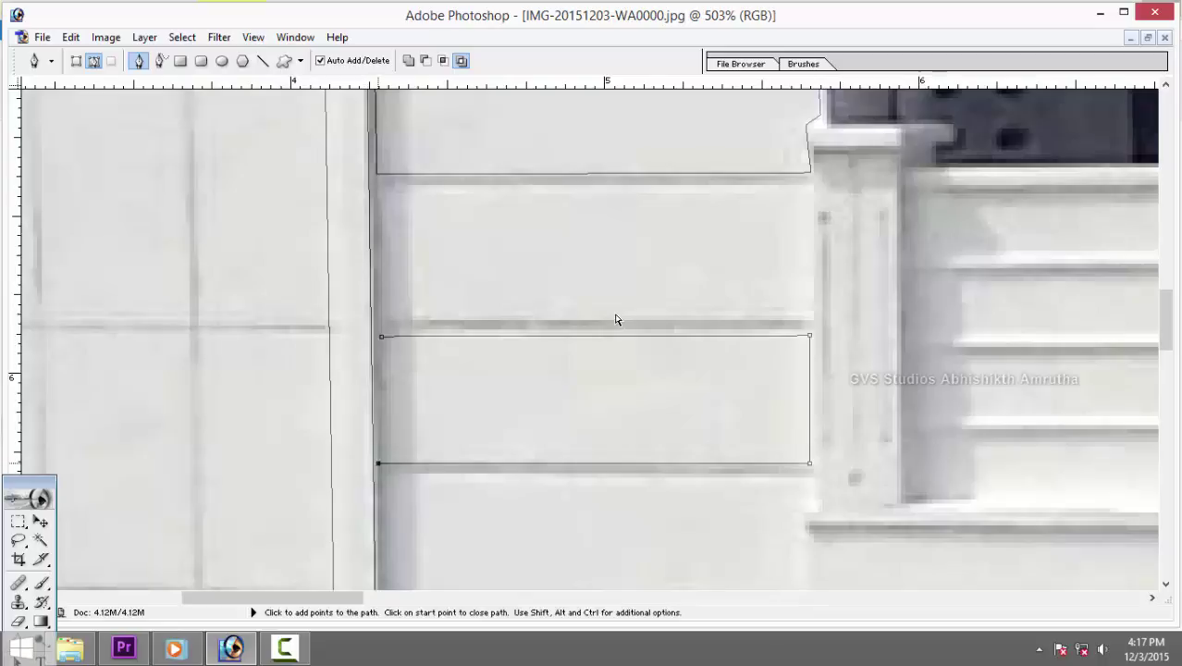
click(381, 337)
drag(381, 336, 376, 198)
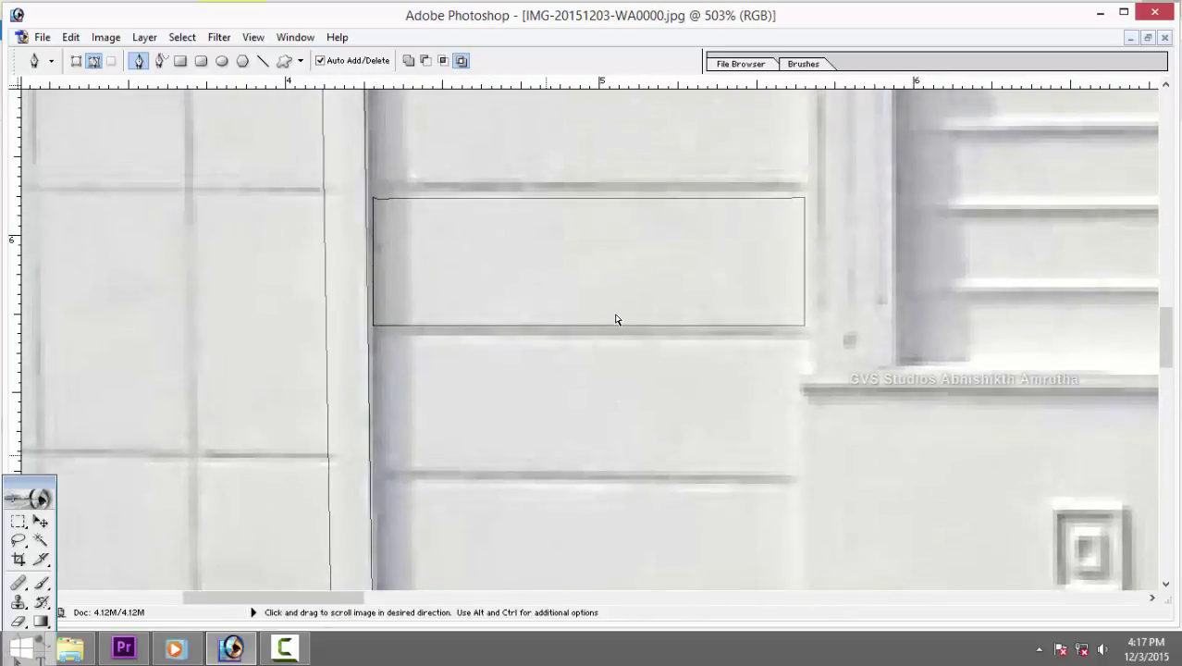
drag(376, 480, 348, 369)
click(348, 369)
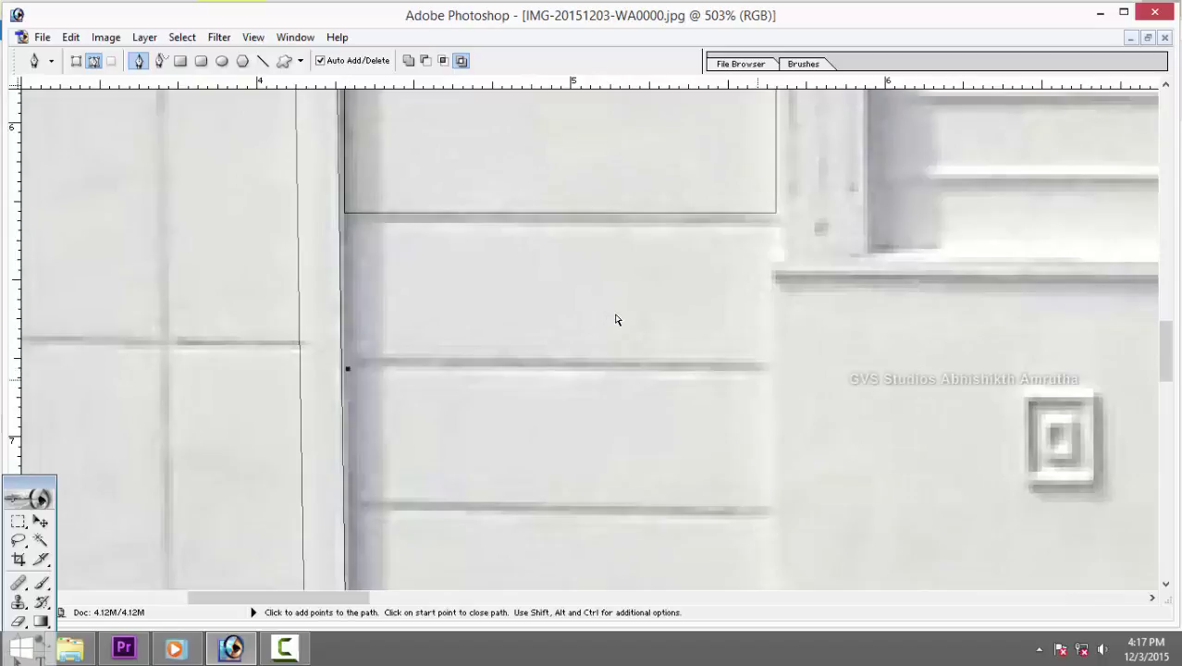
click(766, 377)
click(773, 509)
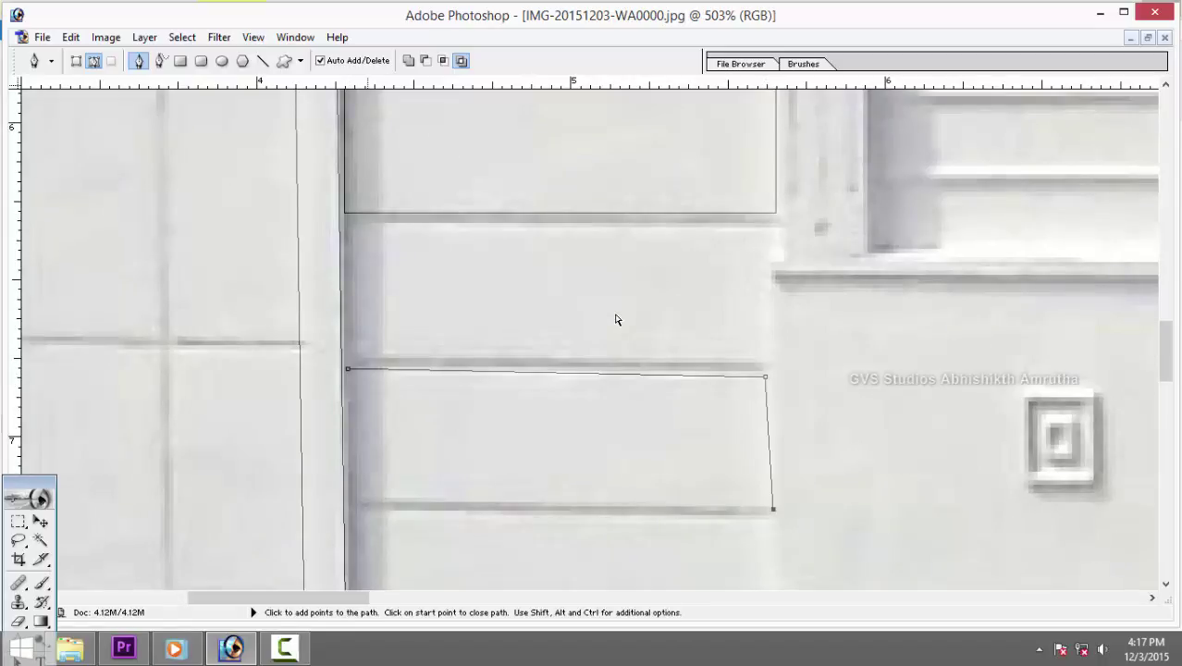
click(346, 503)
click(348, 368)
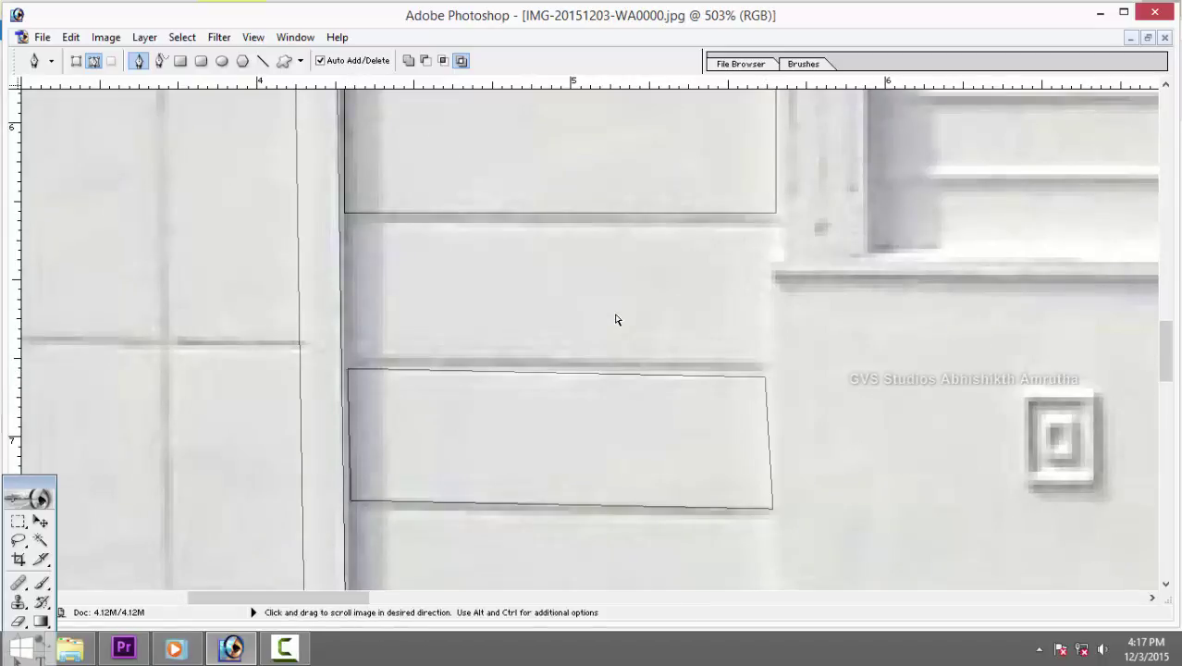
Trace closed rectangular outlines around the next two lower wall panels.
drag(613, 575, 617, 320)
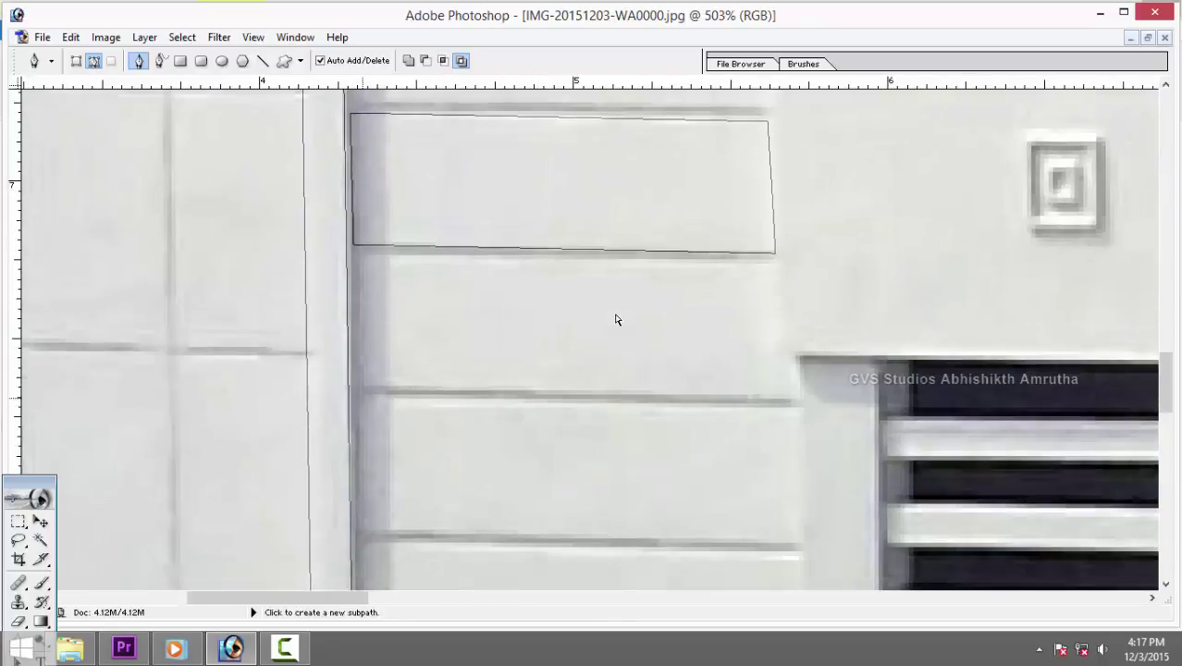
click(360, 397)
click(797, 414)
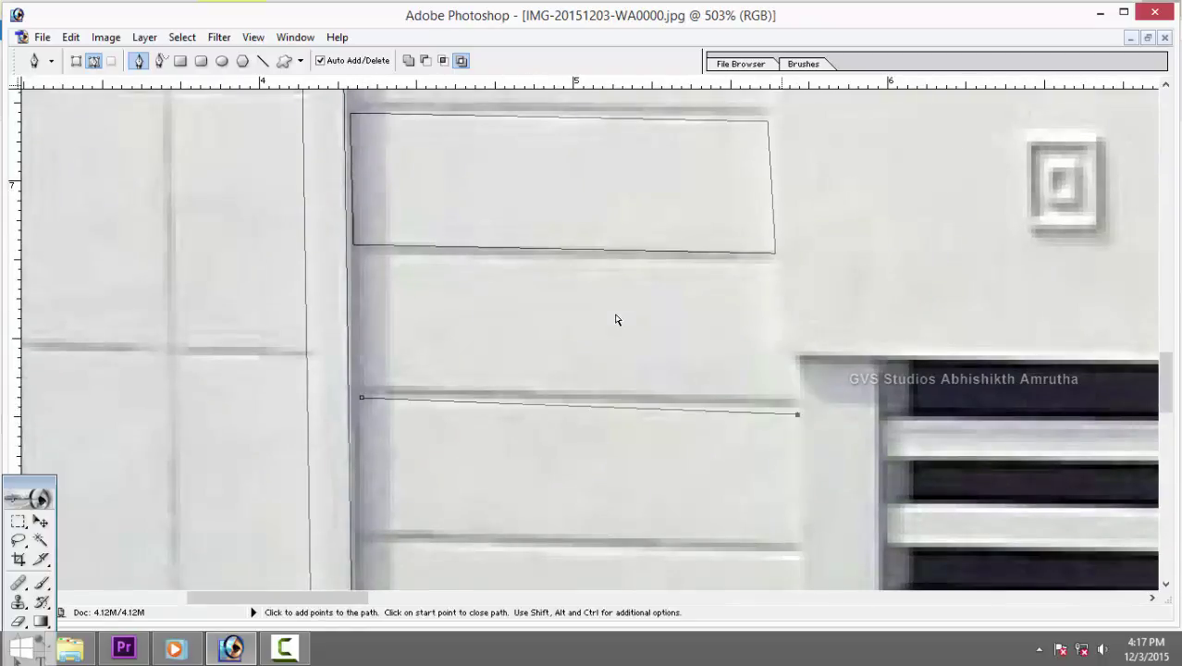
click(799, 544)
click(360, 532)
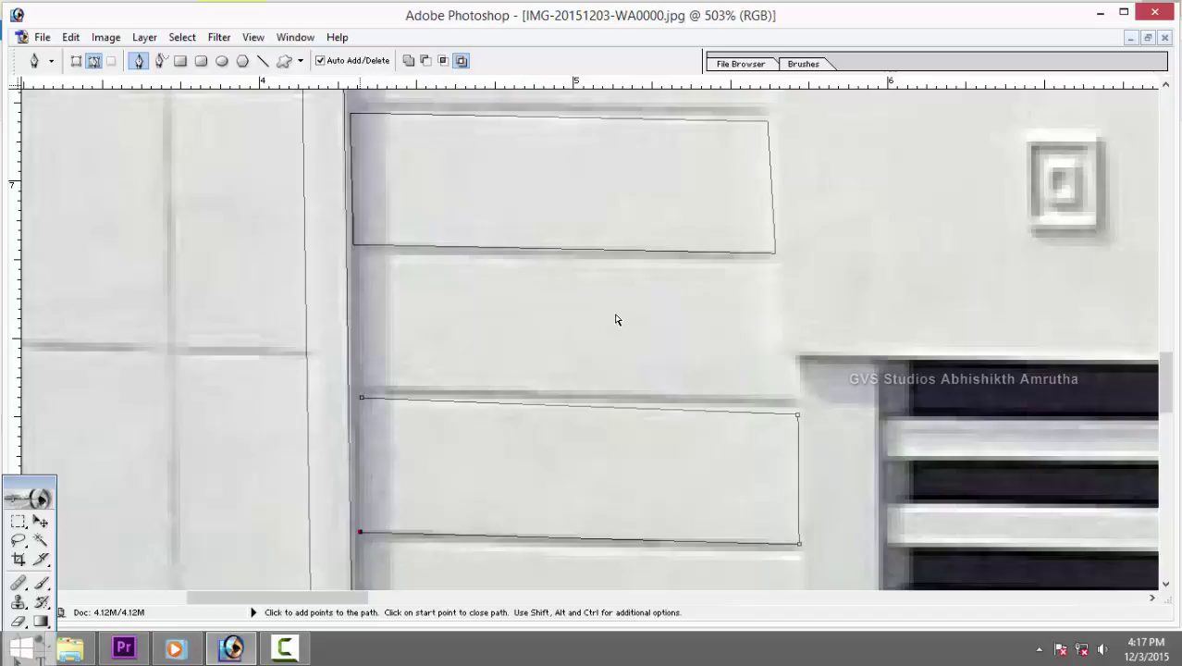
click(361, 397)
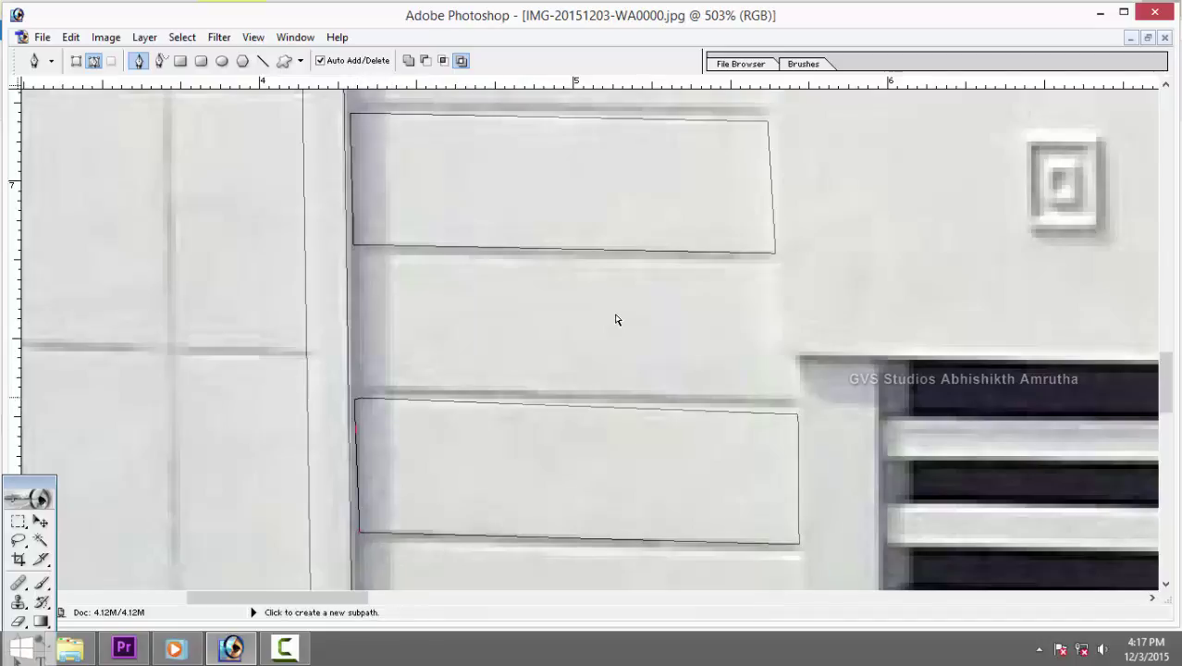
drag(642, 528, 617, 319)
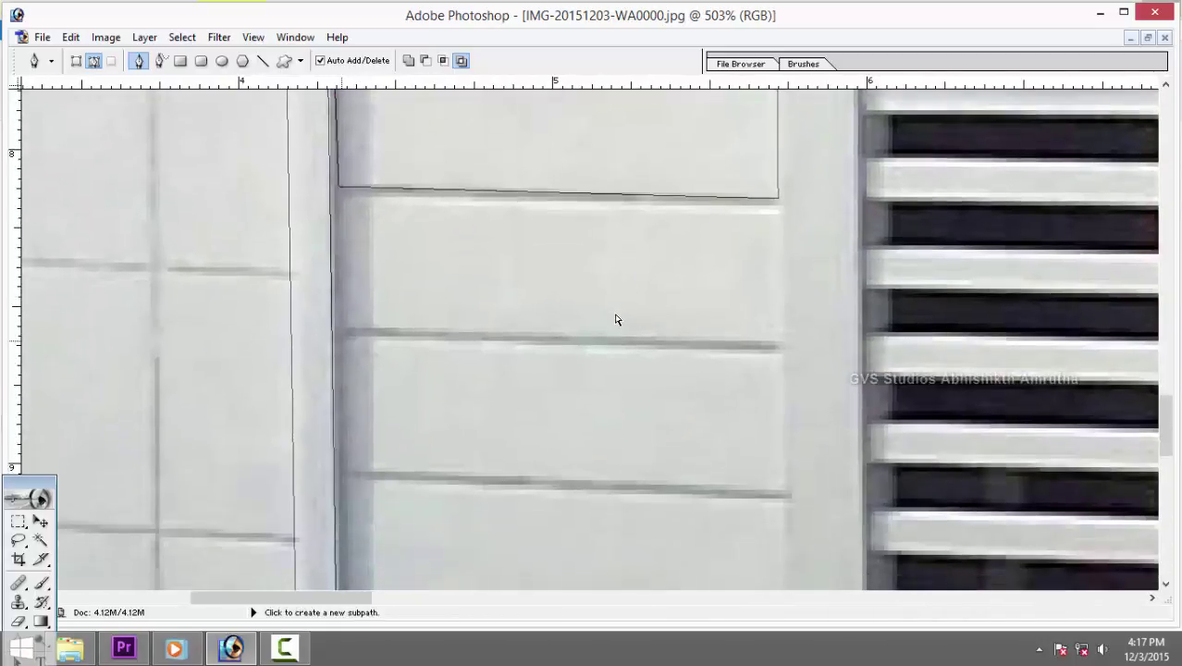
click(342, 339)
click(783, 355)
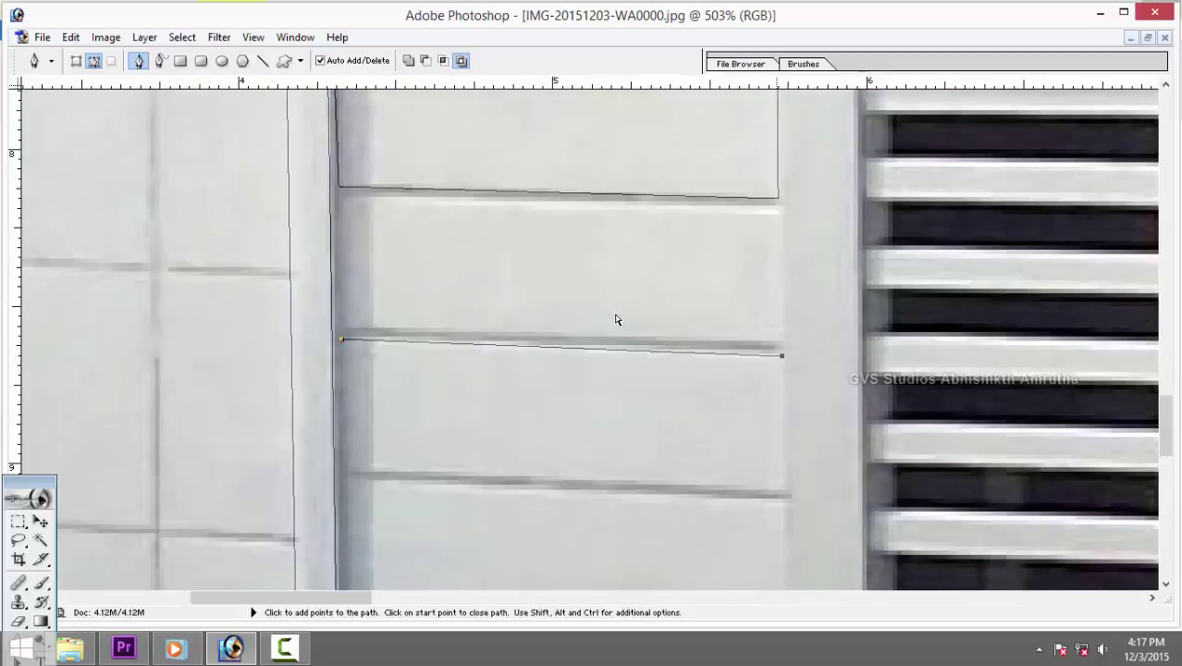
click(782, 489)
click(343, 470)
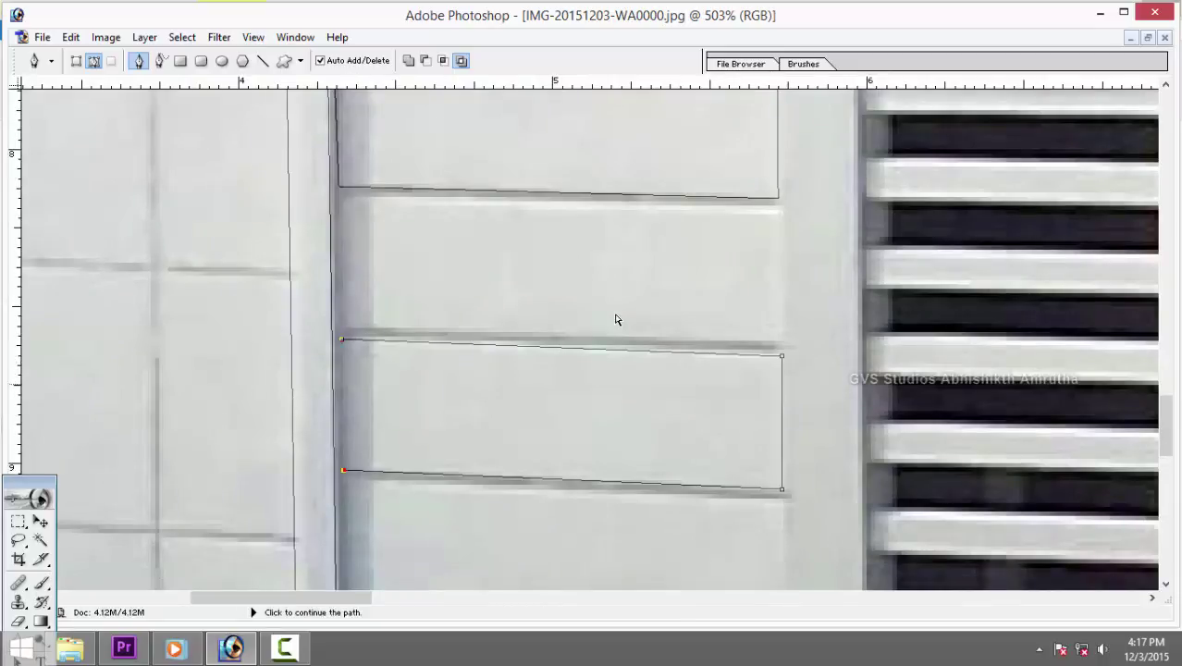
click(341, 339)
Begin outlining the lowest wall panel above the awning.
mouse_move(617, 471)
mouse_down()
mouse_move(625, 319)
mouse_move(614, 301)
mouse_up()
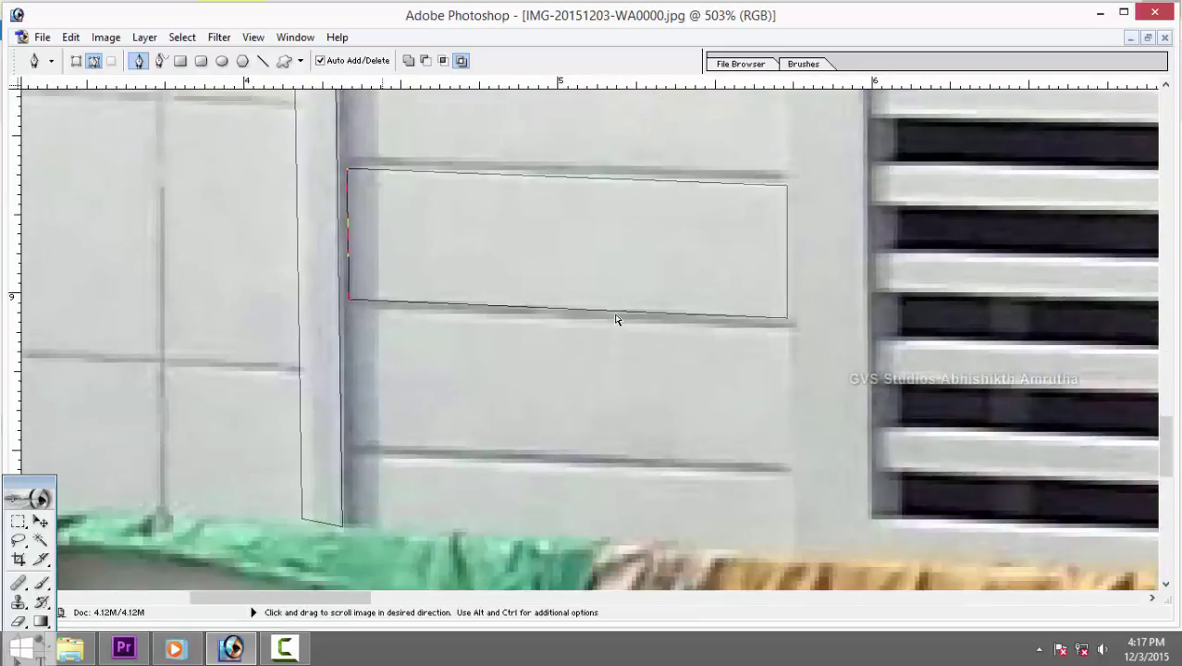
click(354, 459)
click(789, 475)
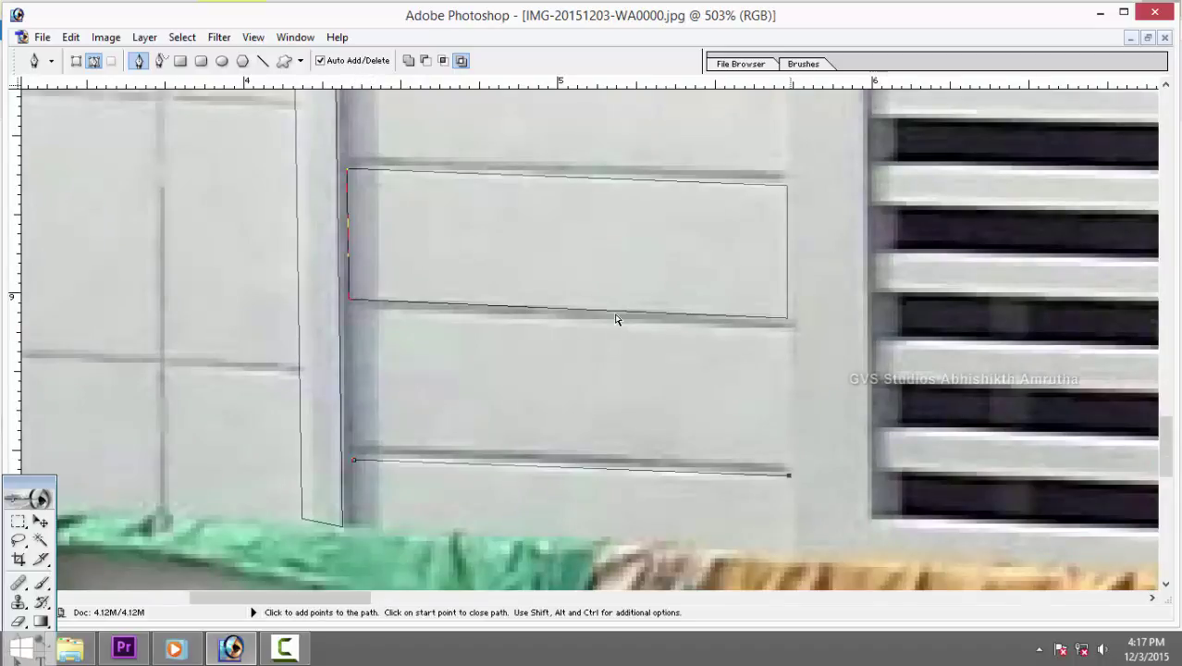
click(788, 553)
mouse_move(615, 319)
mouse_down()
mouse_move(477, 469)
mouse_move(434, 268)
mouse_up()
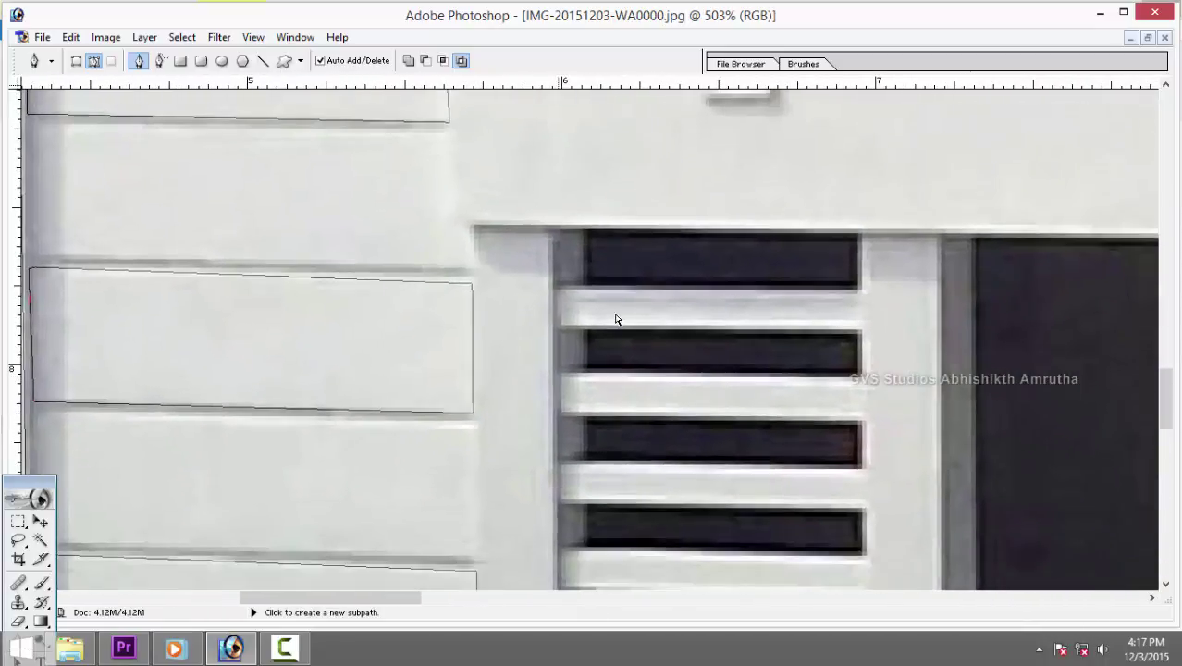
Return to the building photo and outline the first white louvre slat as a closed path.
key(ctrl+Tab)
key(ctrl+Tab)
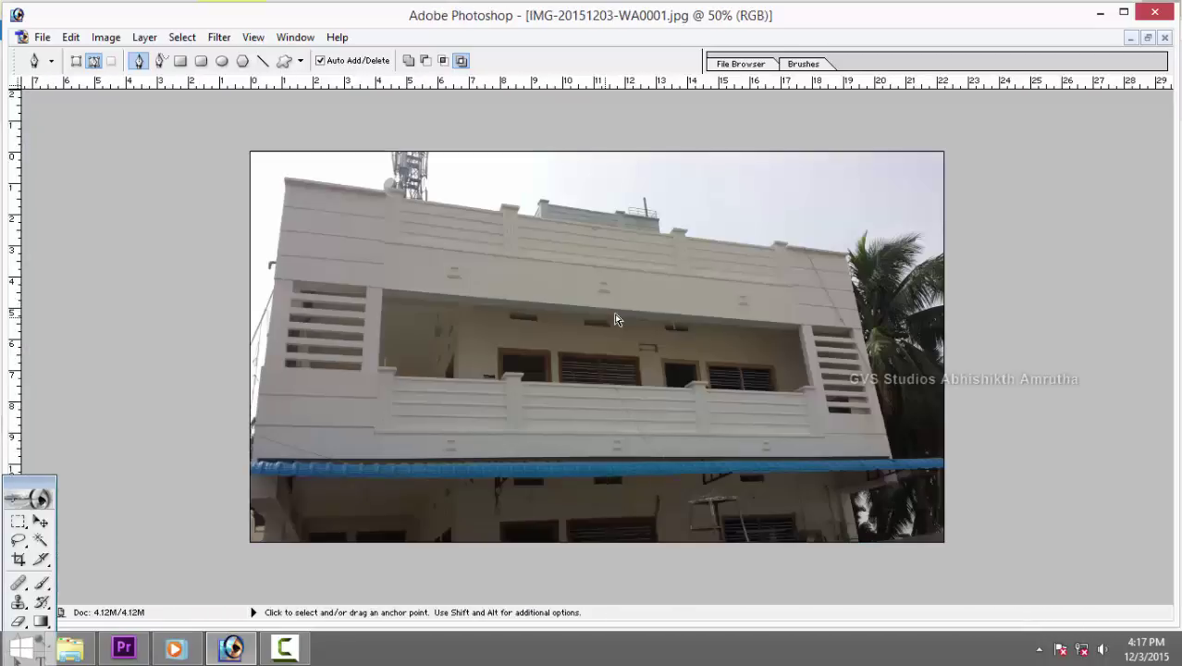
key(ctrl+Tab)
key(ctrl+Tab)
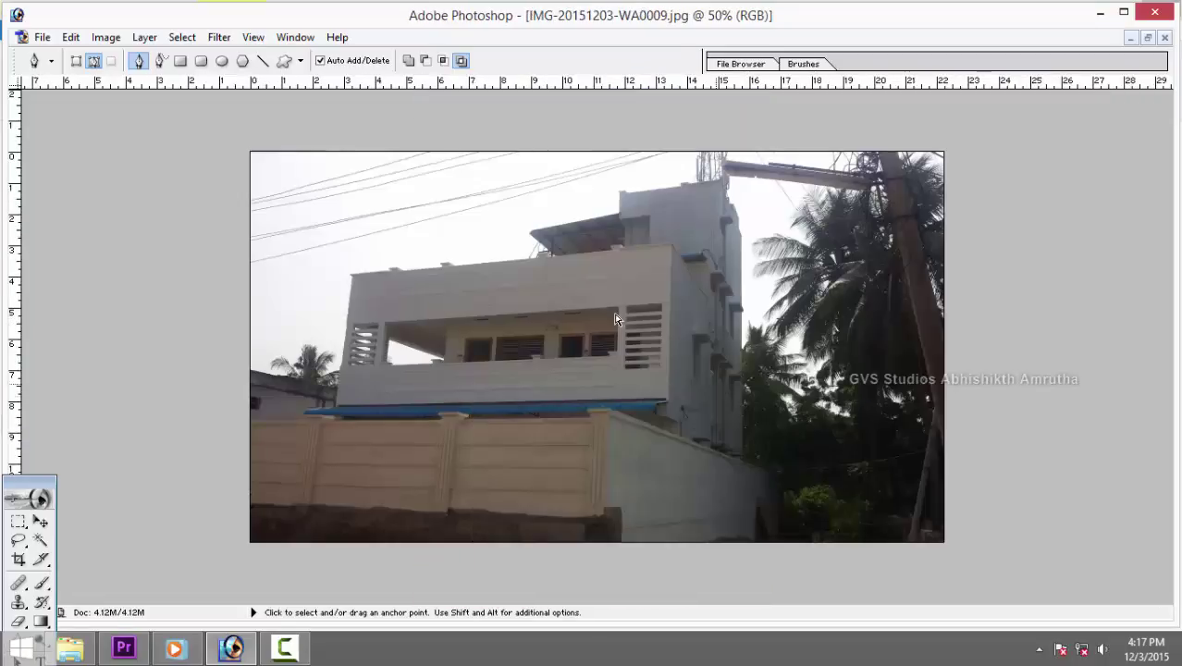
key(ctrl+Tab)
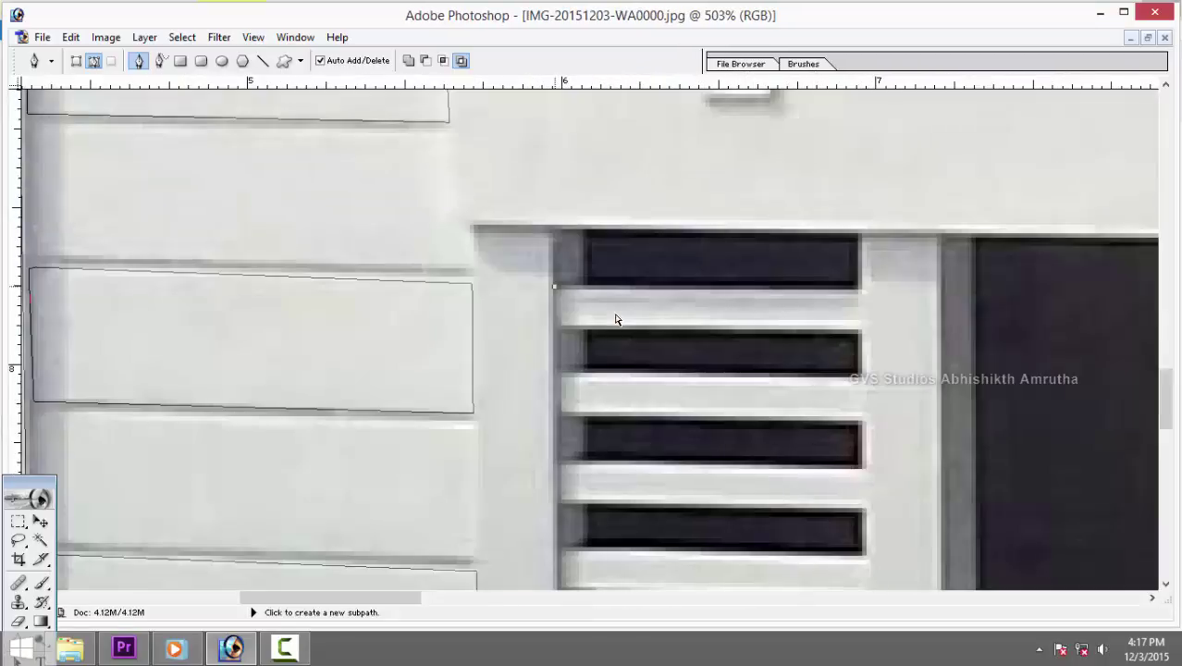
click(864, 291)
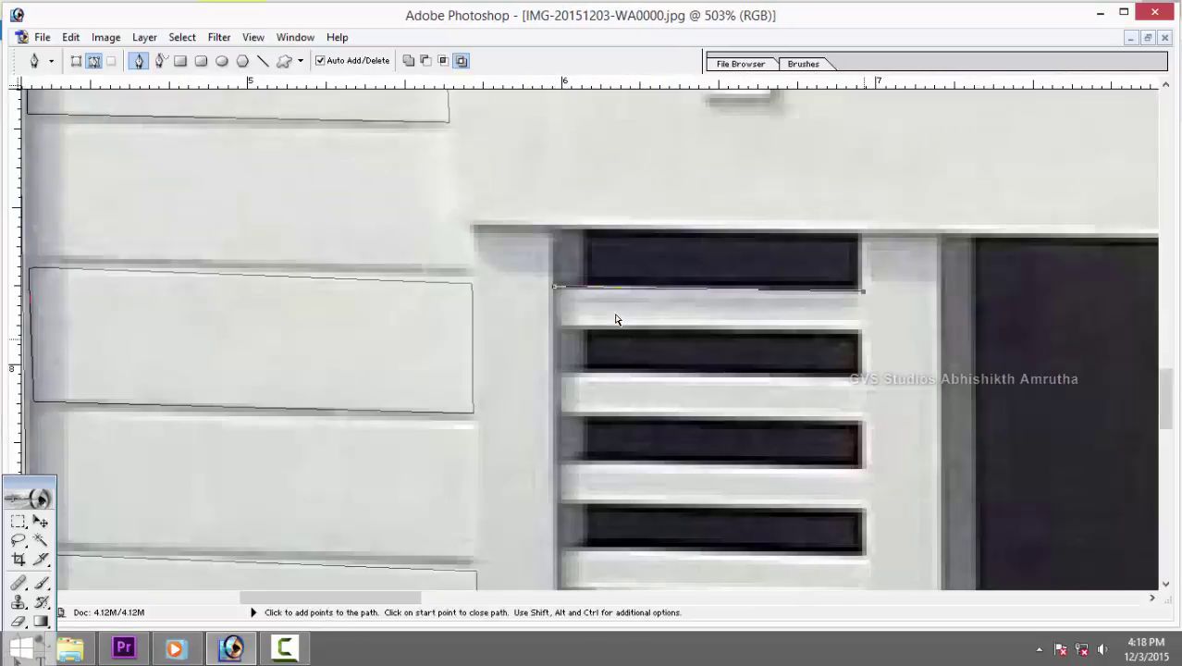
click(860, 331)
click(556, 328)
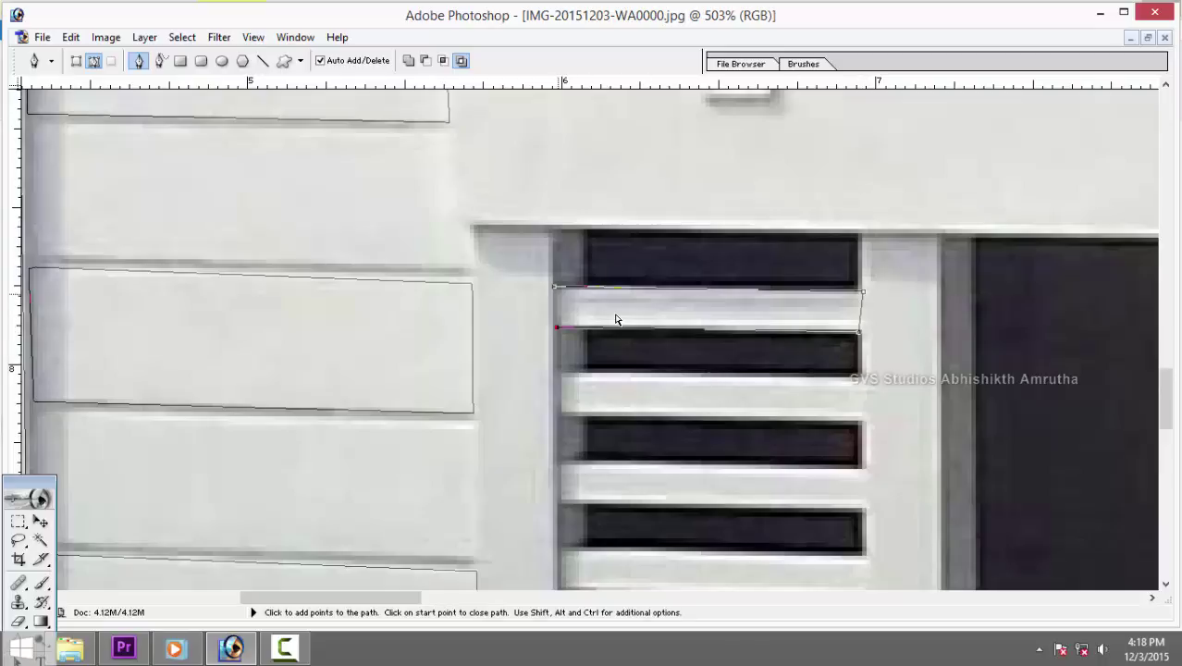
click(554, 287)
Trace outlines around the next two louvre slats down the building.
scroll(616, 319, down, 3)
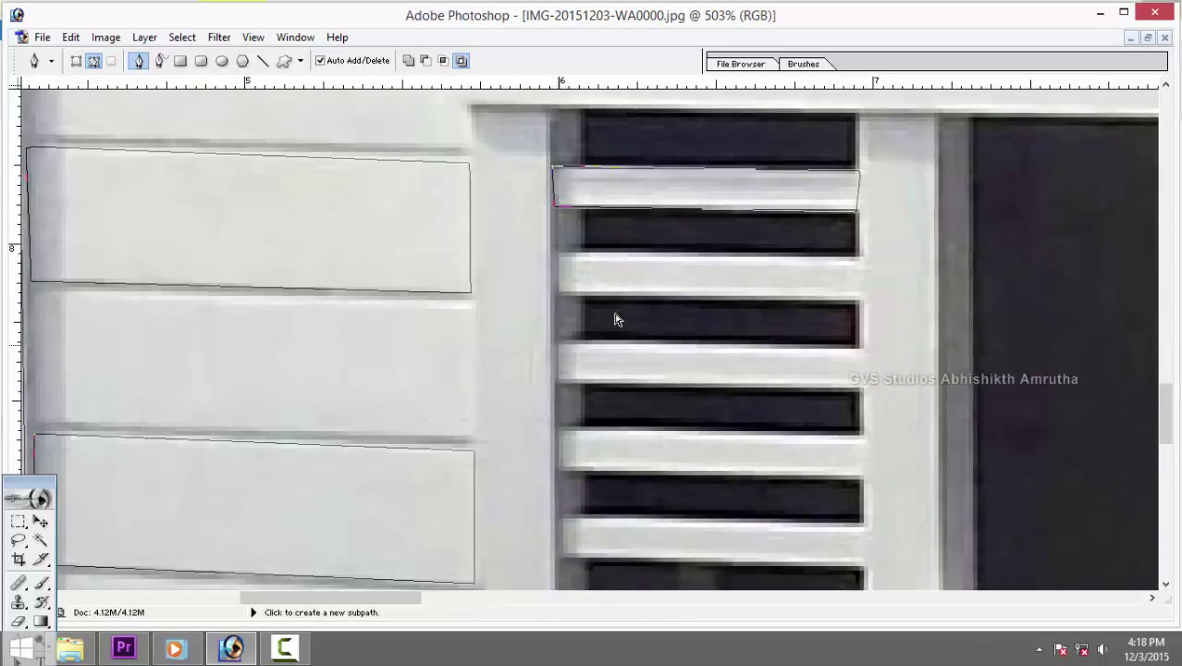
click(864, 349)
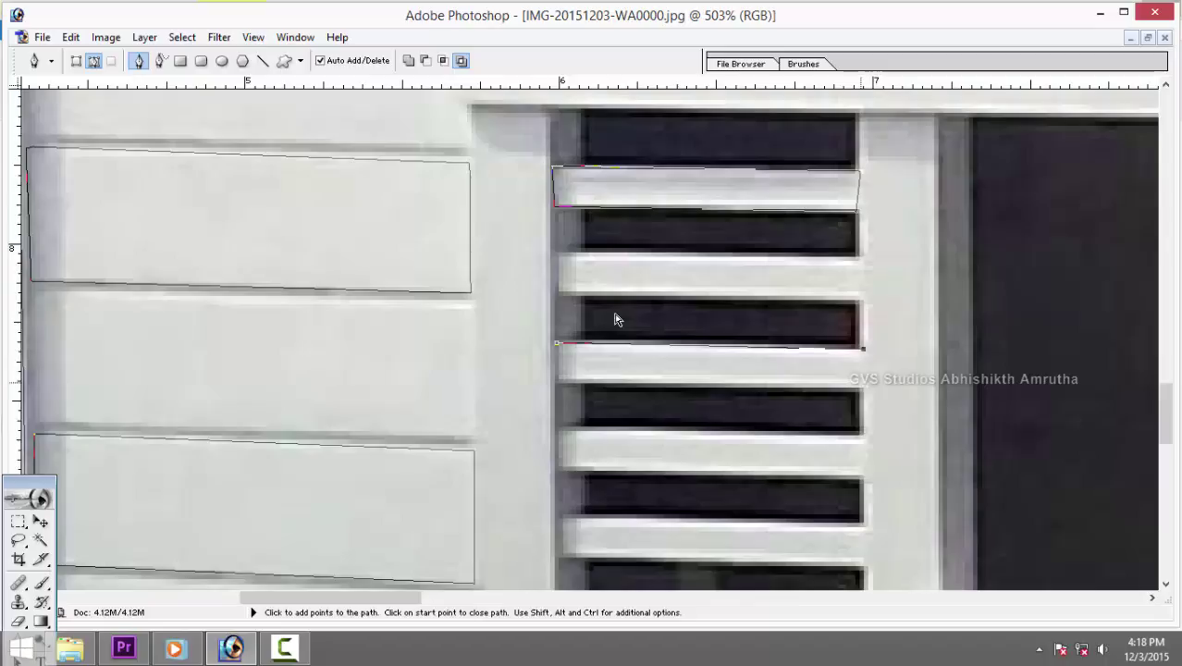
click(556, 383)
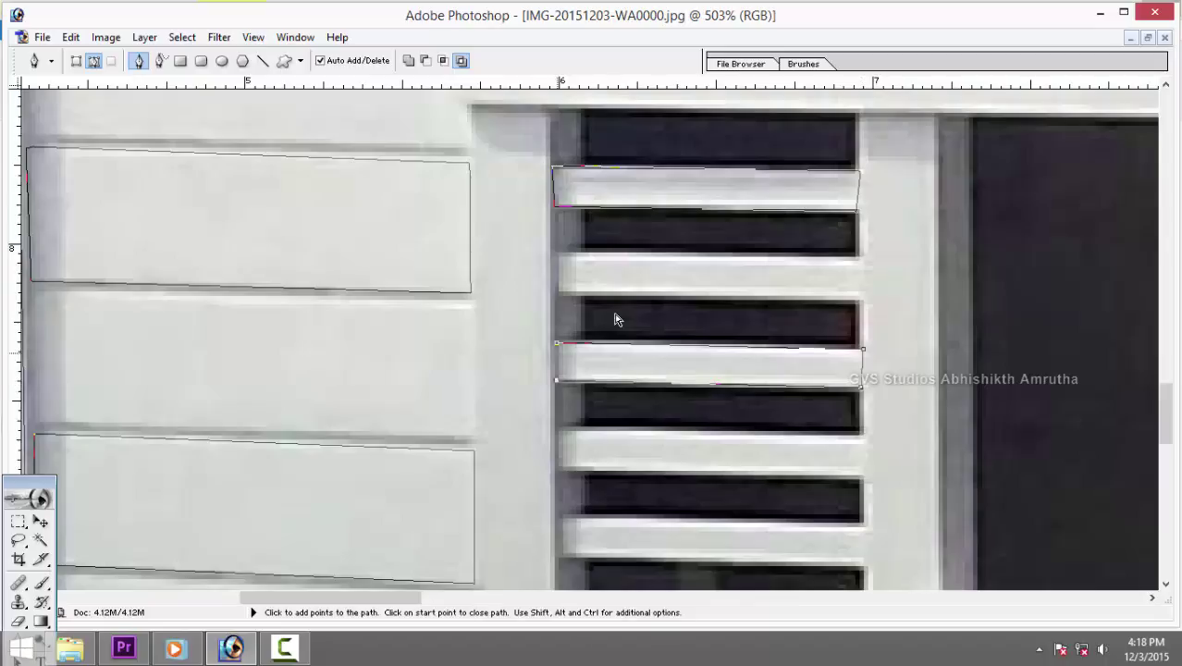
click(556, 343)
scroll(616, 319, down, 3)
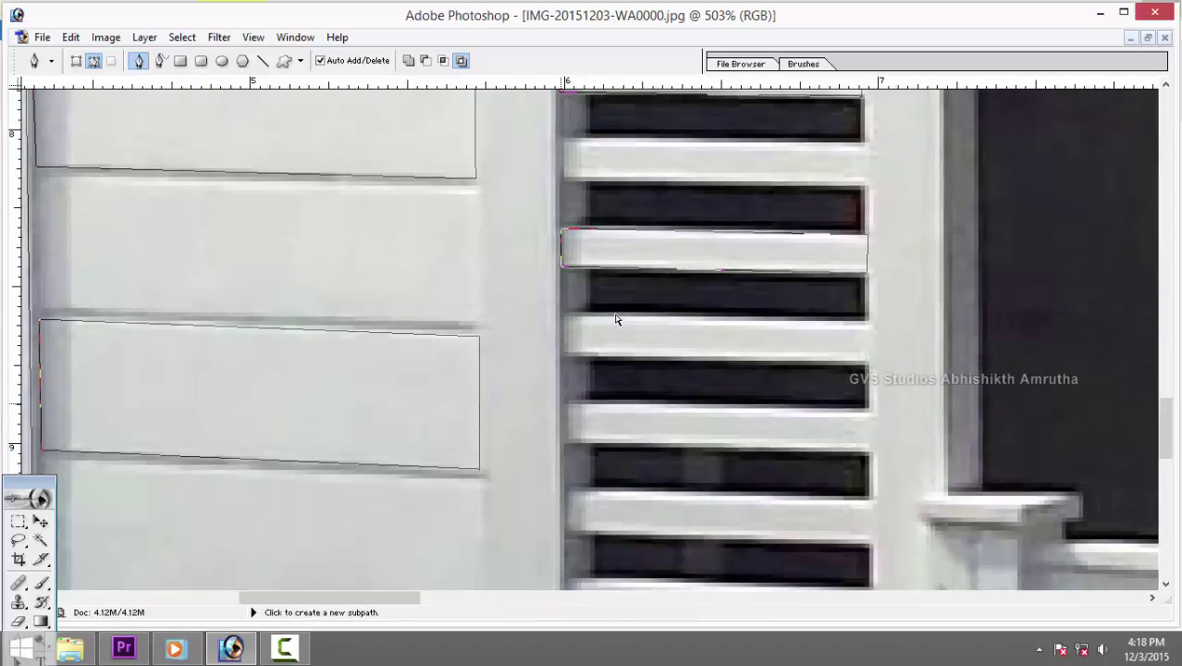
click(561, 401)
click(869, 407)
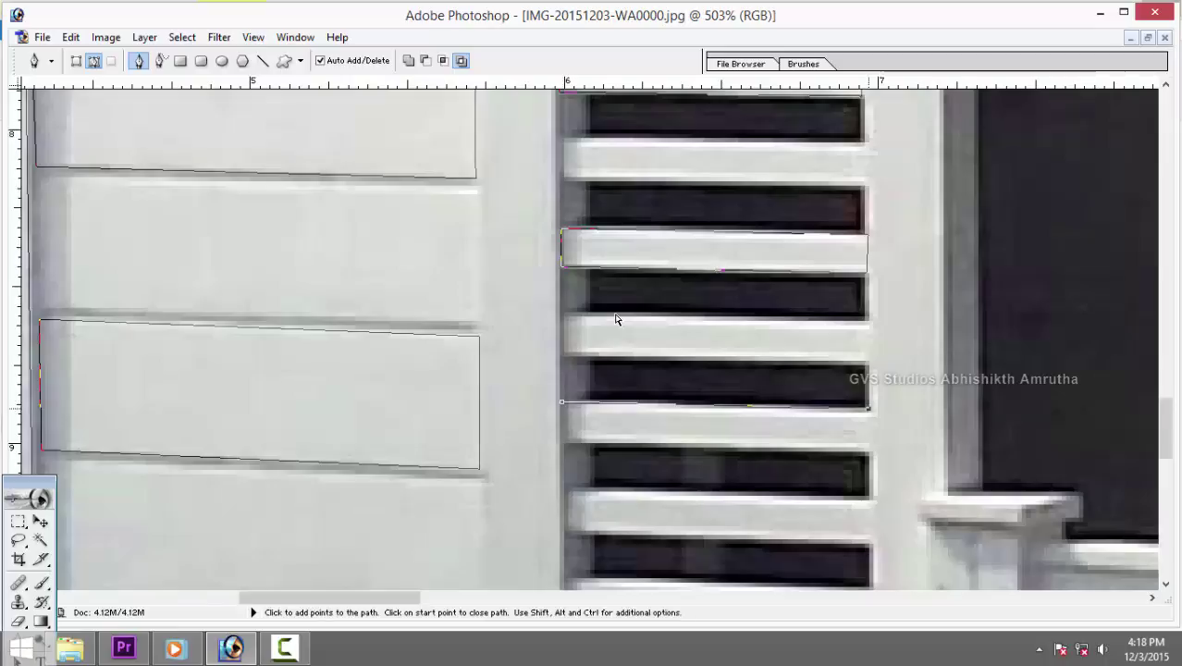
click(870, 456)
click(561, 444)
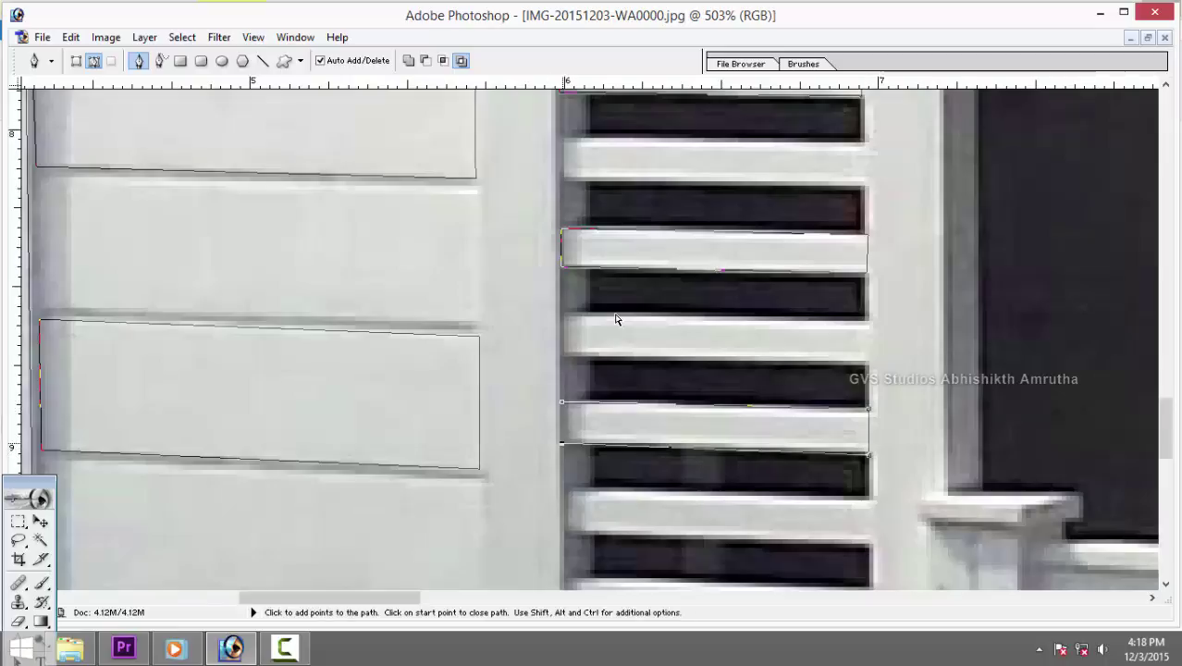
Outline one more lower louvre slat as a closed four-corner path.
drag(616, 319, 615, 159)
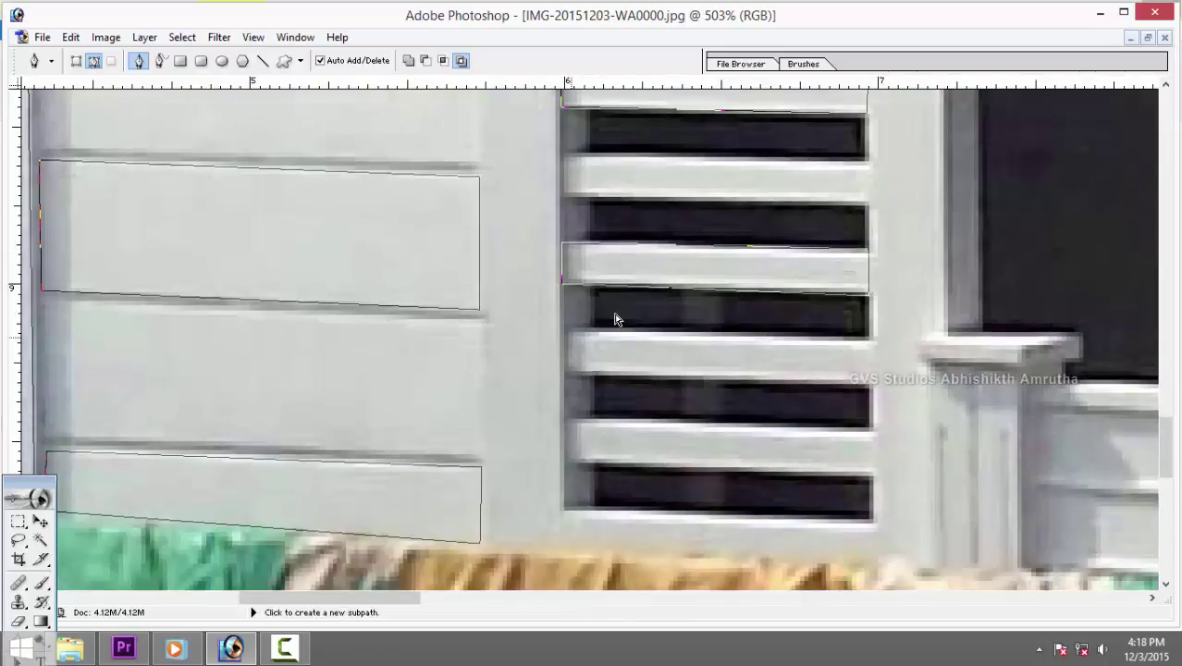
click(566, 421)
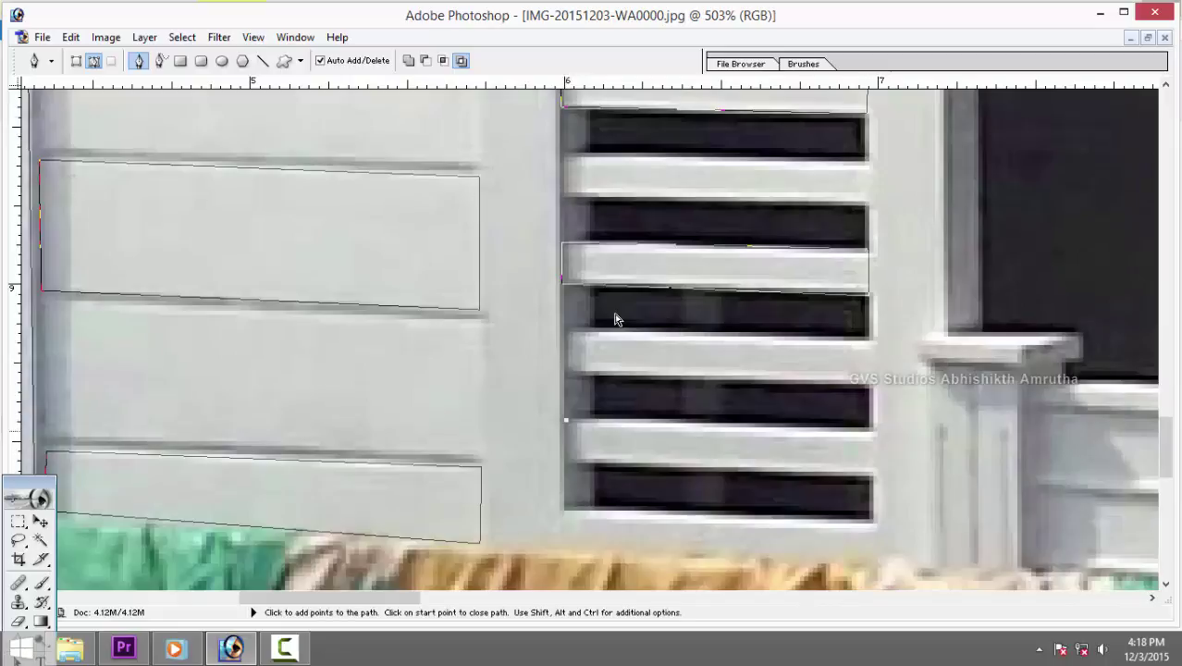
click(875, 429)
click(872, 477)
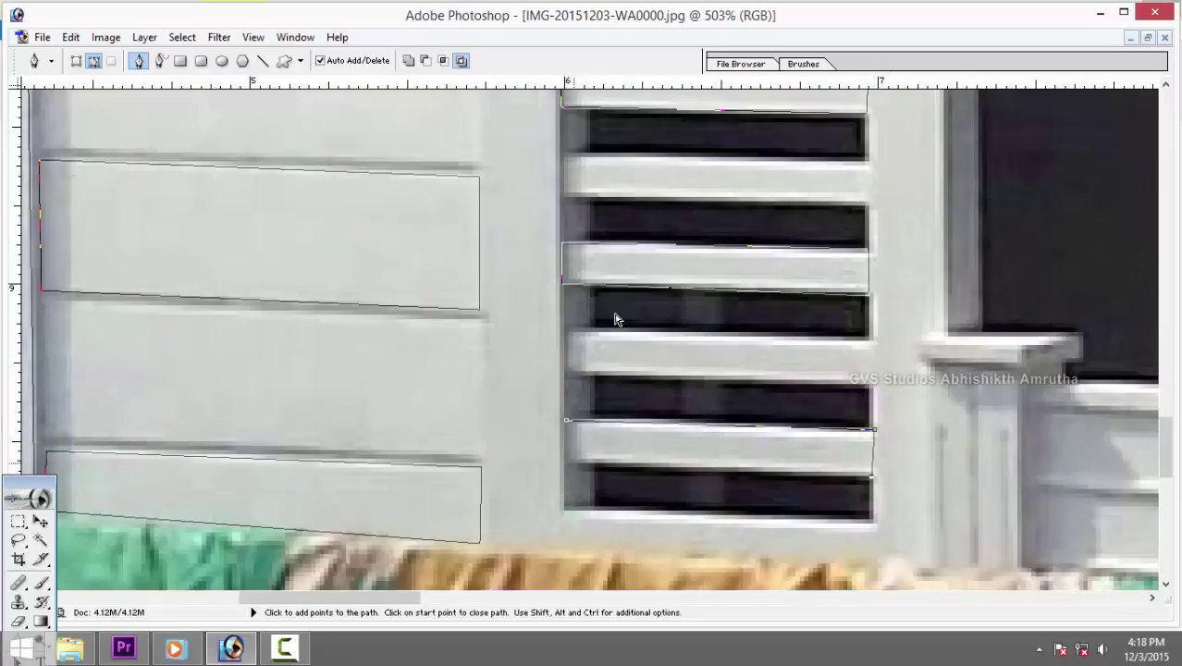
click(567, 462)
click(566, 421)
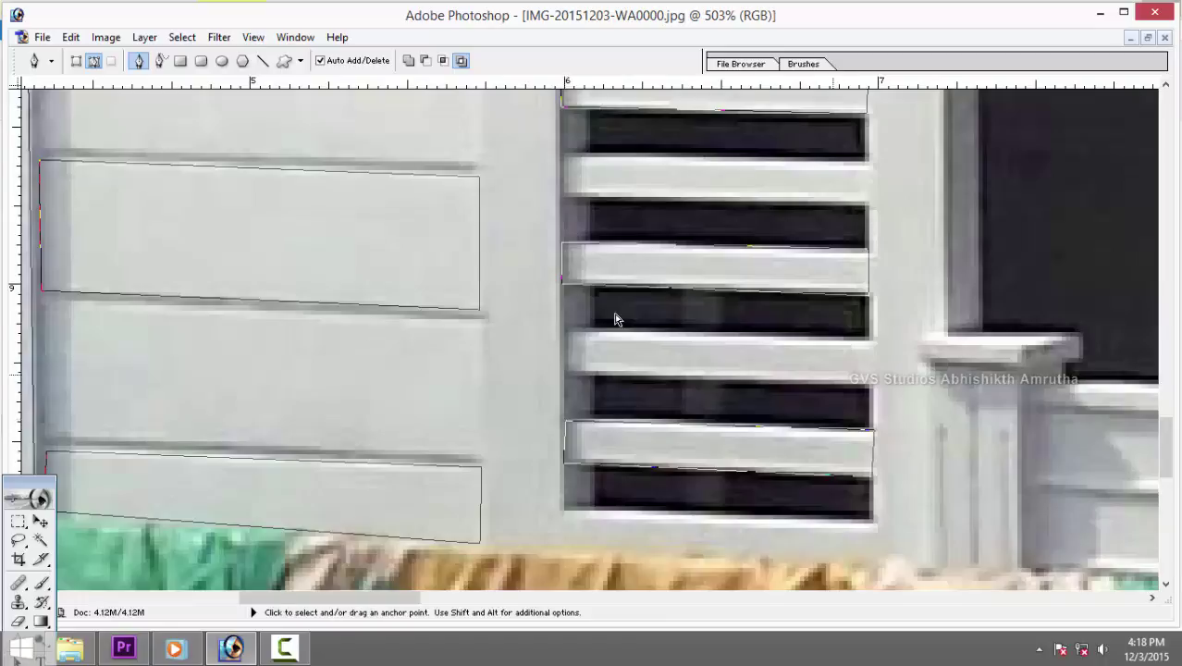
scroll(616, 319, down, 3)
Zoom in on the barred window and outline its uppermost slat as a closed path.
scroll(616, 319, down, 3)
scroll(616, 319, down, 2)
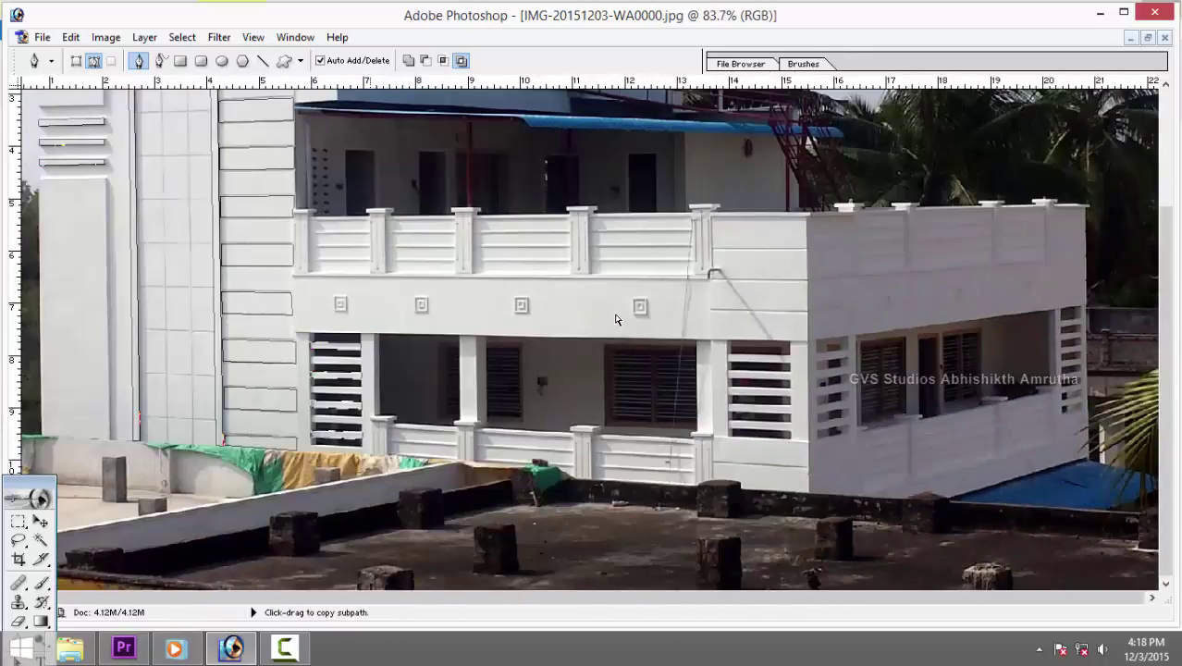
scroll(616, 319, up, 1)
scroll(616, 319, up, 3)
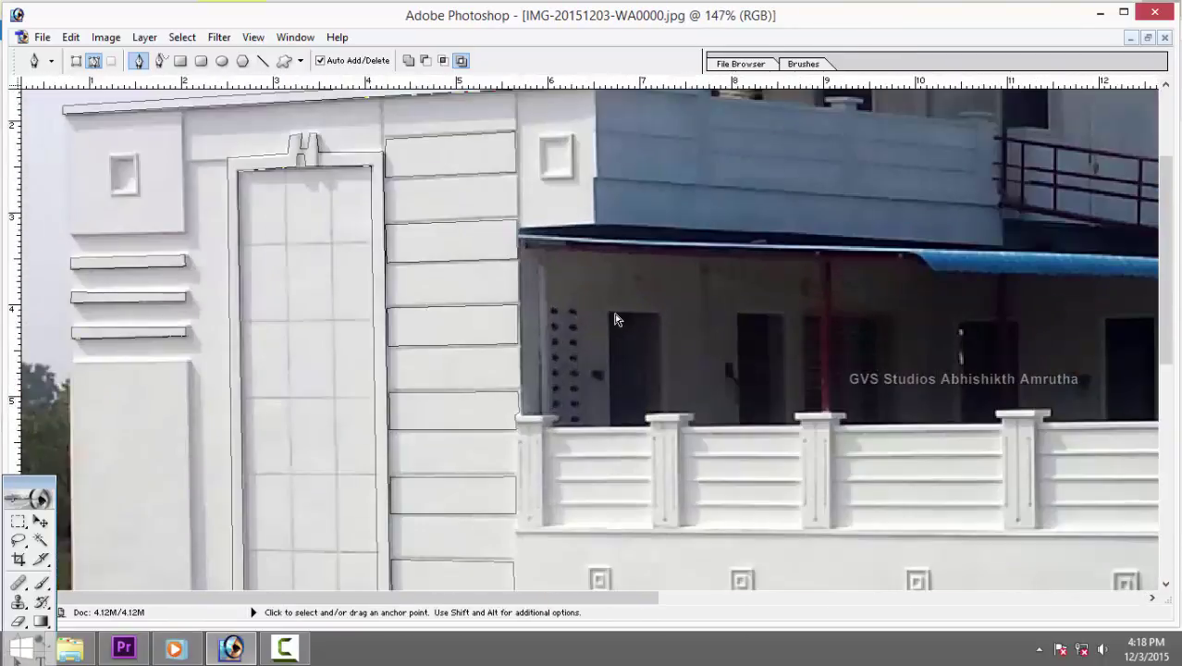
scroll(616, 319, down, 3)
scroll(616, 320, up, 1)
scroll(616, 319, down, 3)
scroll(616, 319, down, 2)
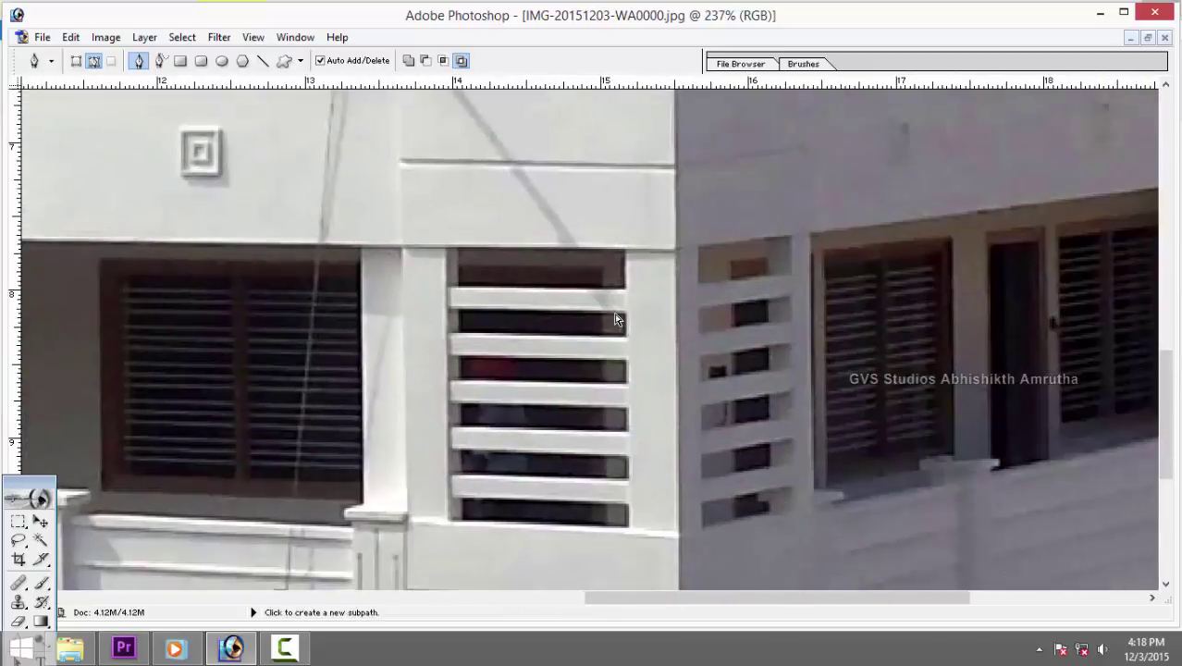
scroll(617, 320, up, 1)
scroll(616, 319, down, 3)
scroll(616, 319, down, 1)
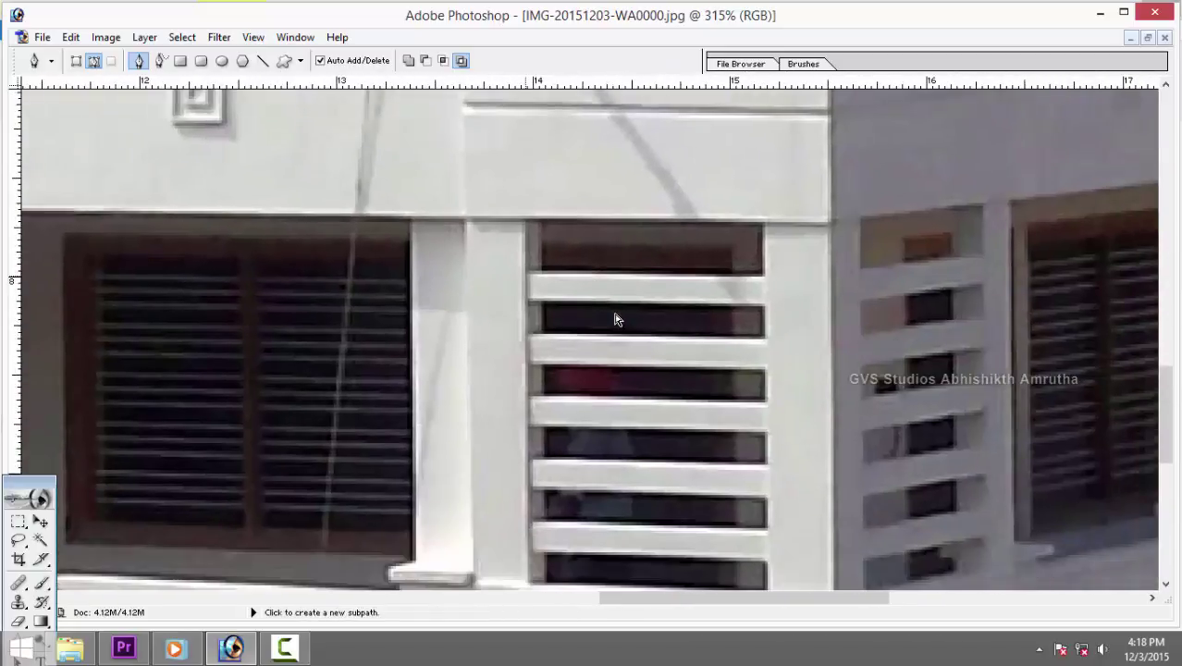
click(765, 275)
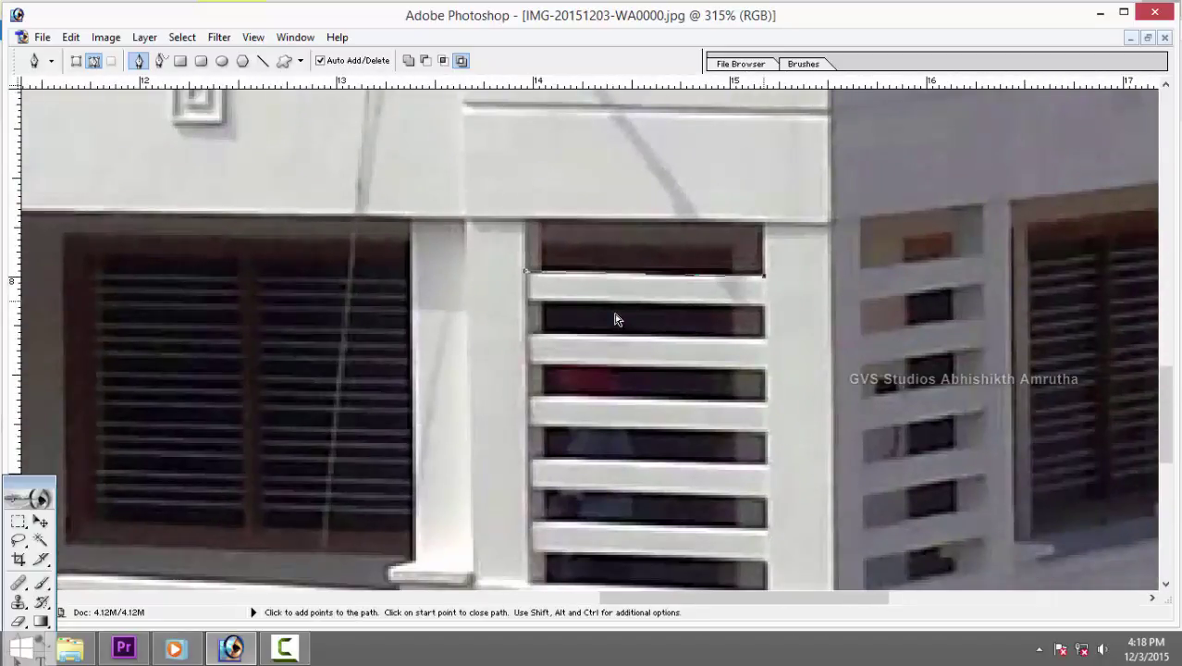
click(764, 305)
click(526, 304)
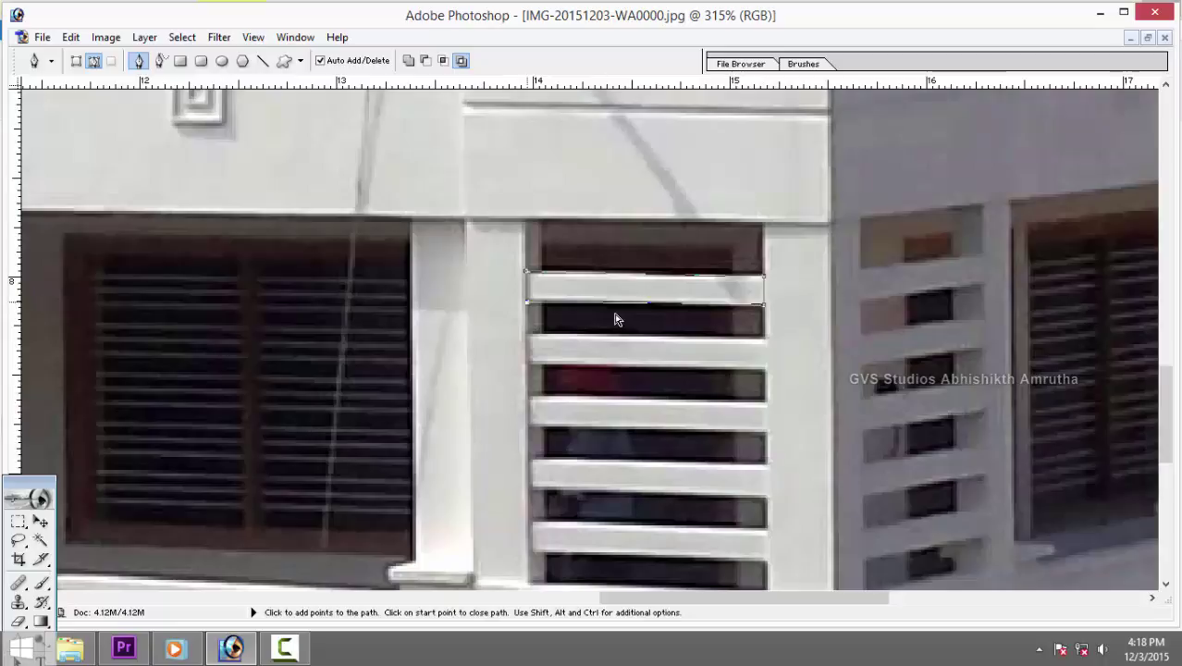
click(525, 272)
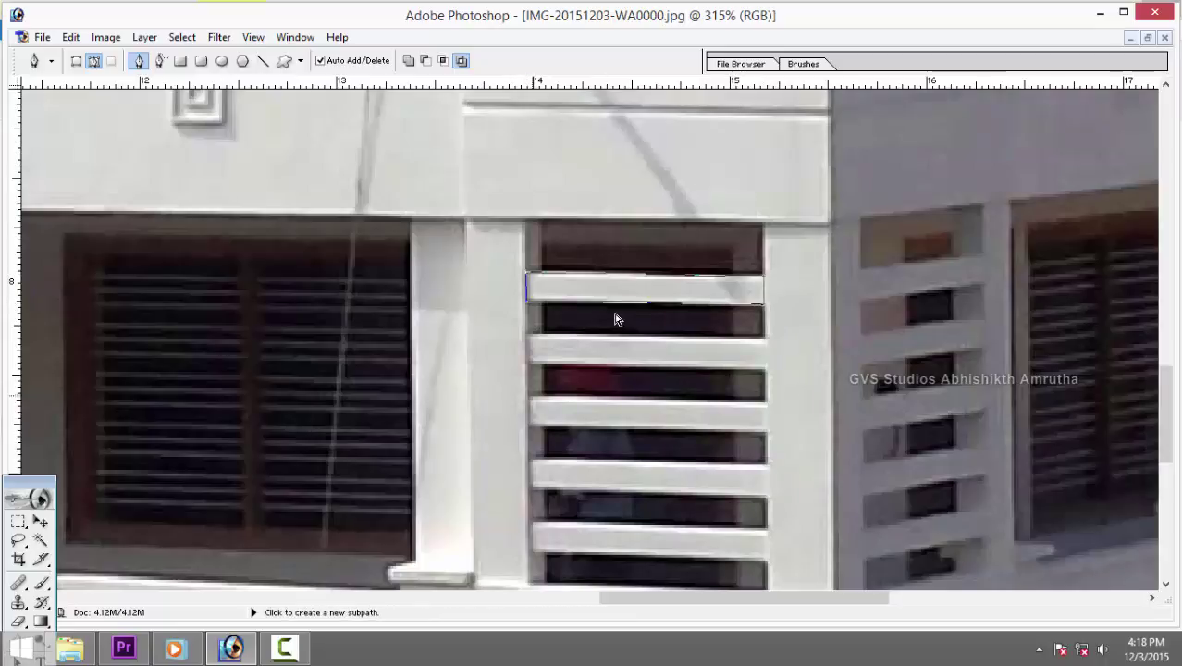
Trace closed outlines around the two lower slats of the barred window.
click(766, 404)
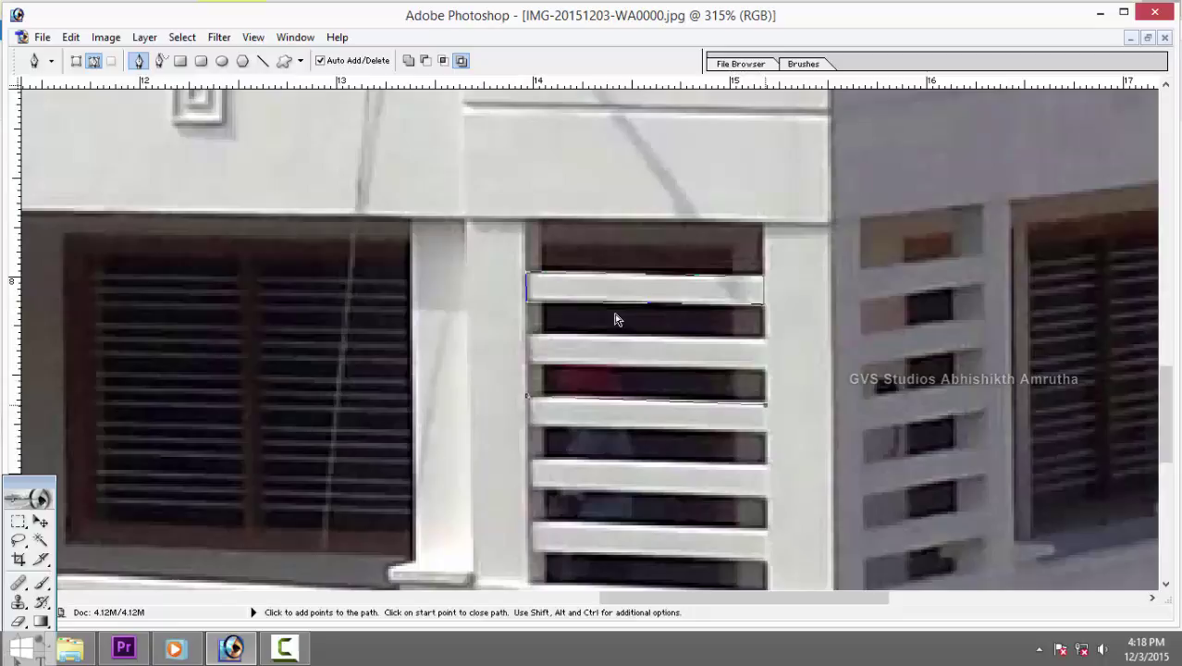
click(766, 432)
click(529, 426)
click(527, 396)
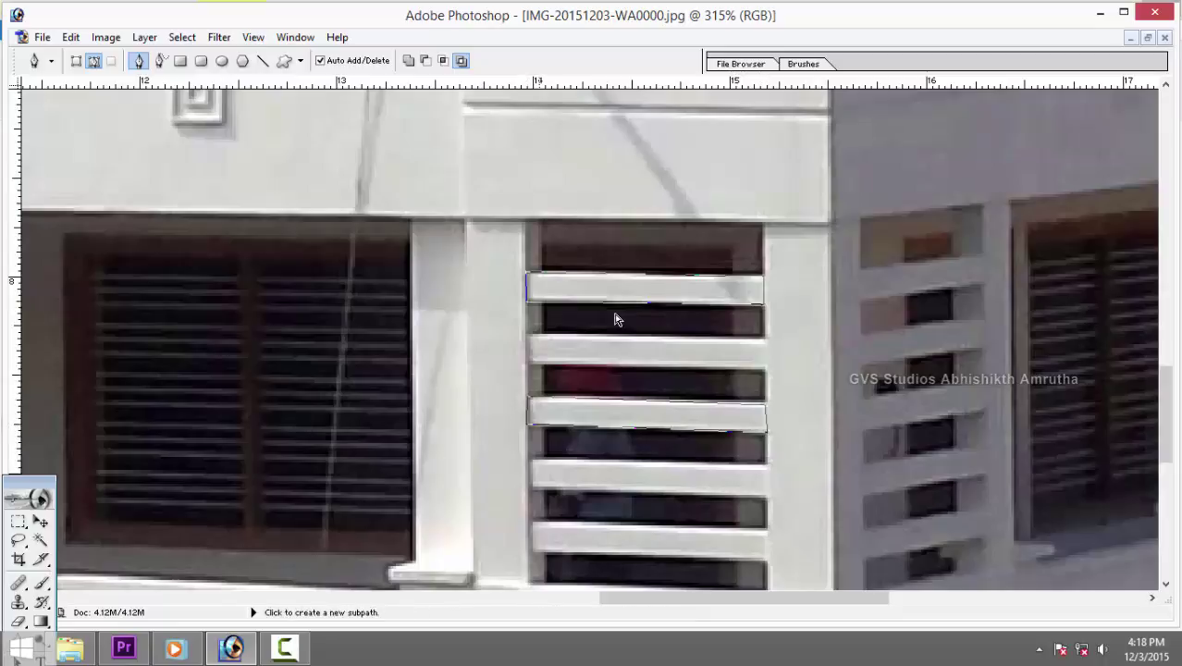
click(533, 517)
click(769, 527)
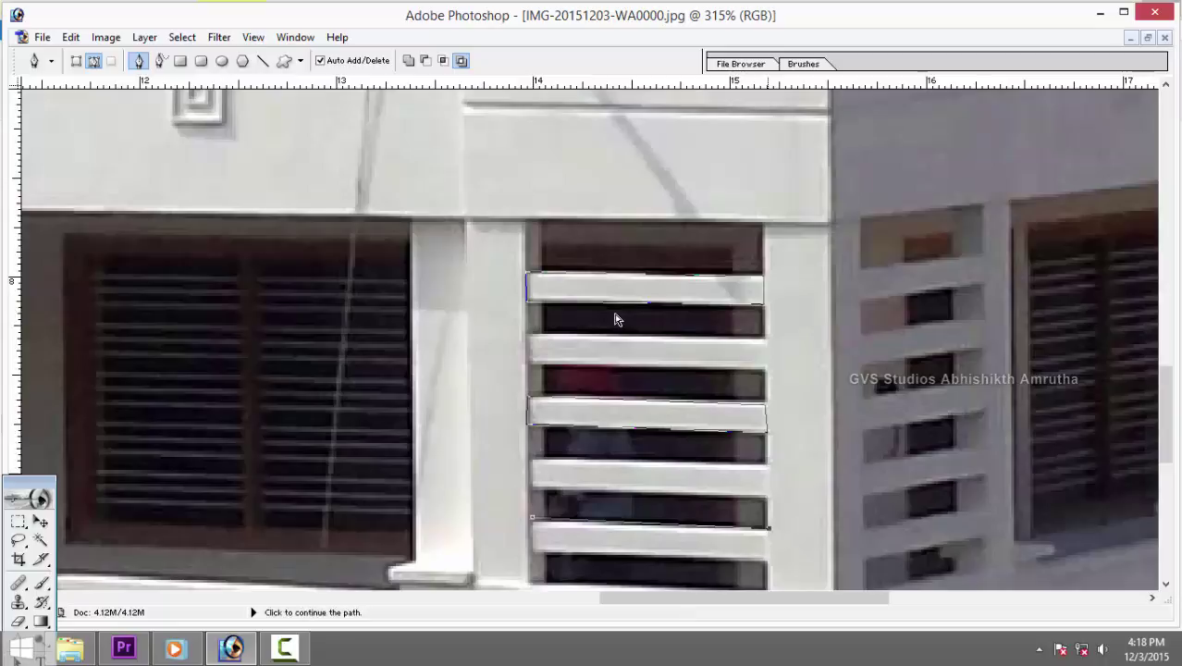
scroll(618, 319, down, 3)
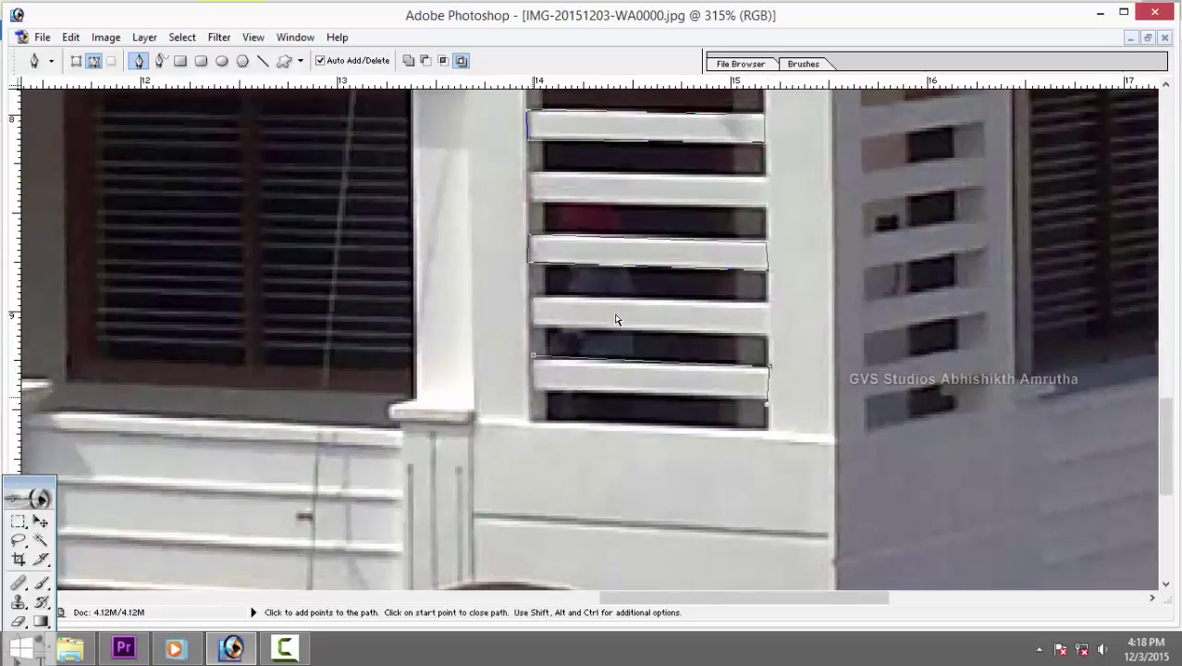
click(532, 392)
click(533, 355)
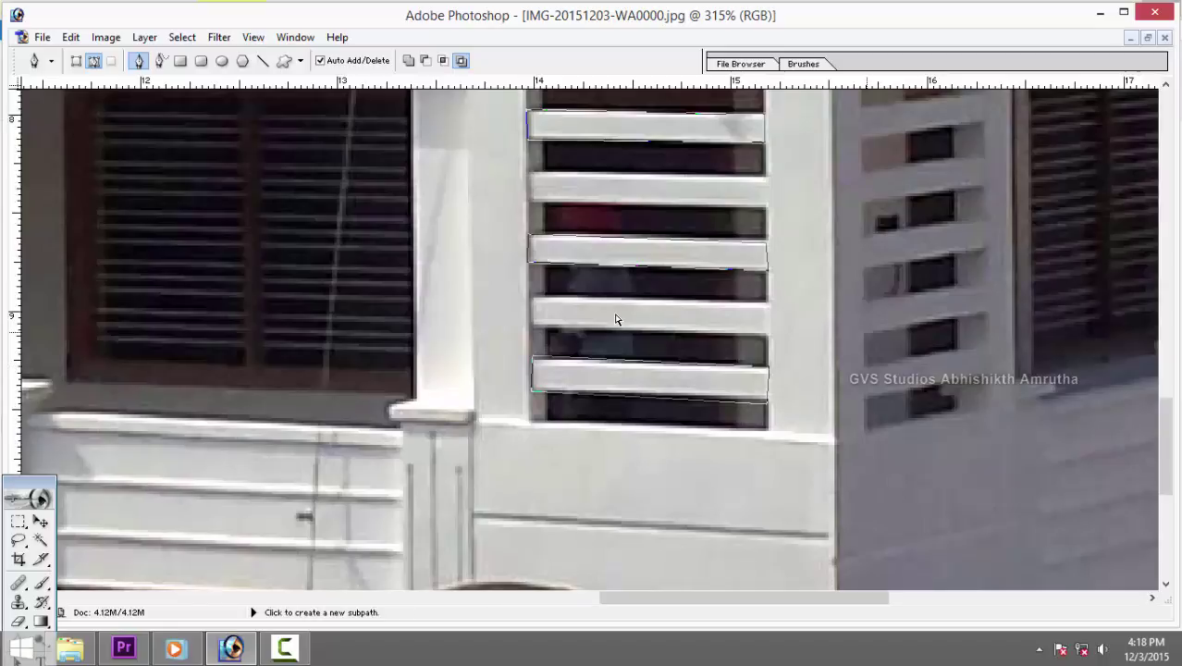
Outline two slanted slats in the side openings on the angled wall.
click(867, 330)
click(988, 310)
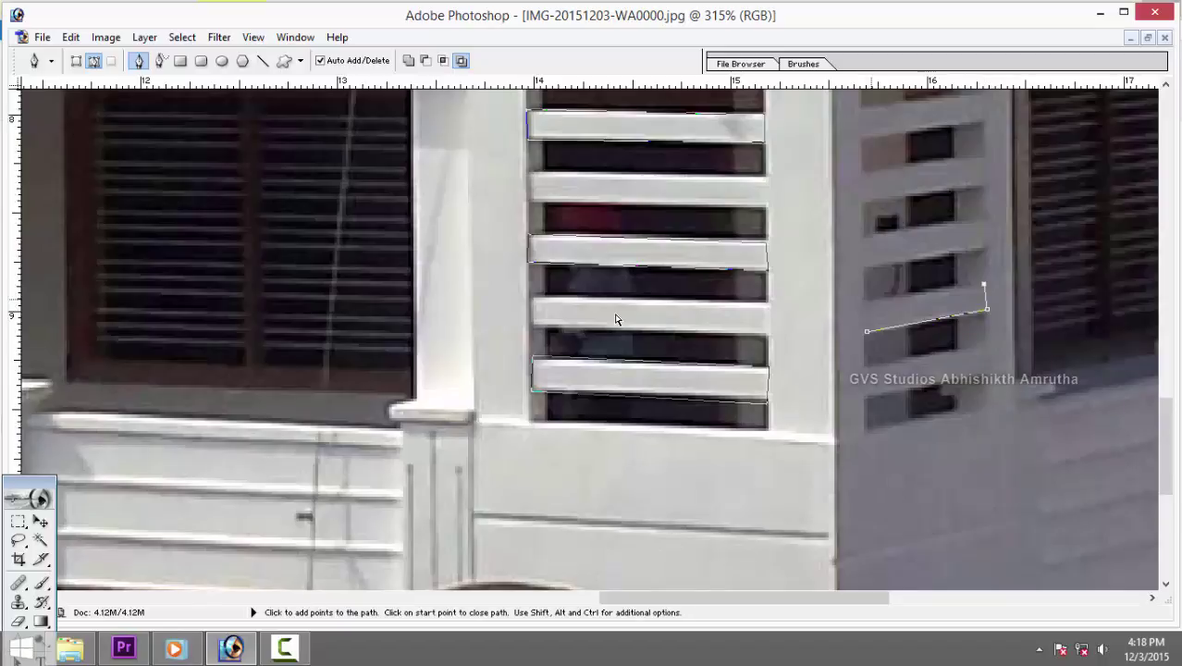
click(869, 298)
drag(861, 205, 846, 298)
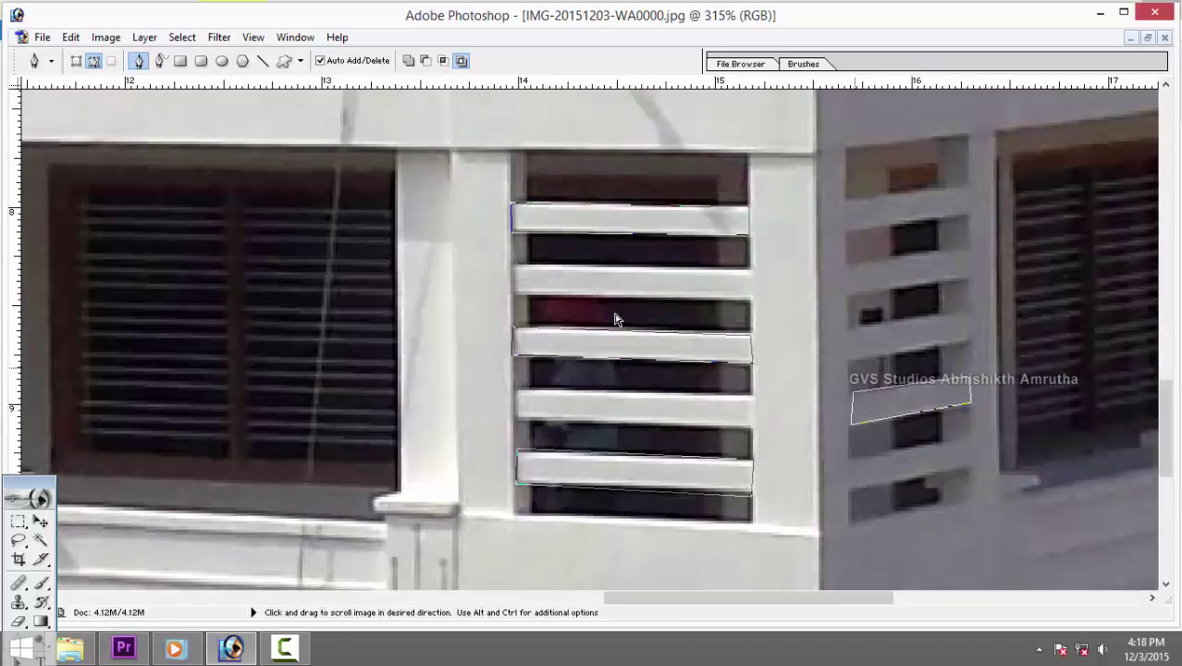
click(845, 298)
click(968, 276)
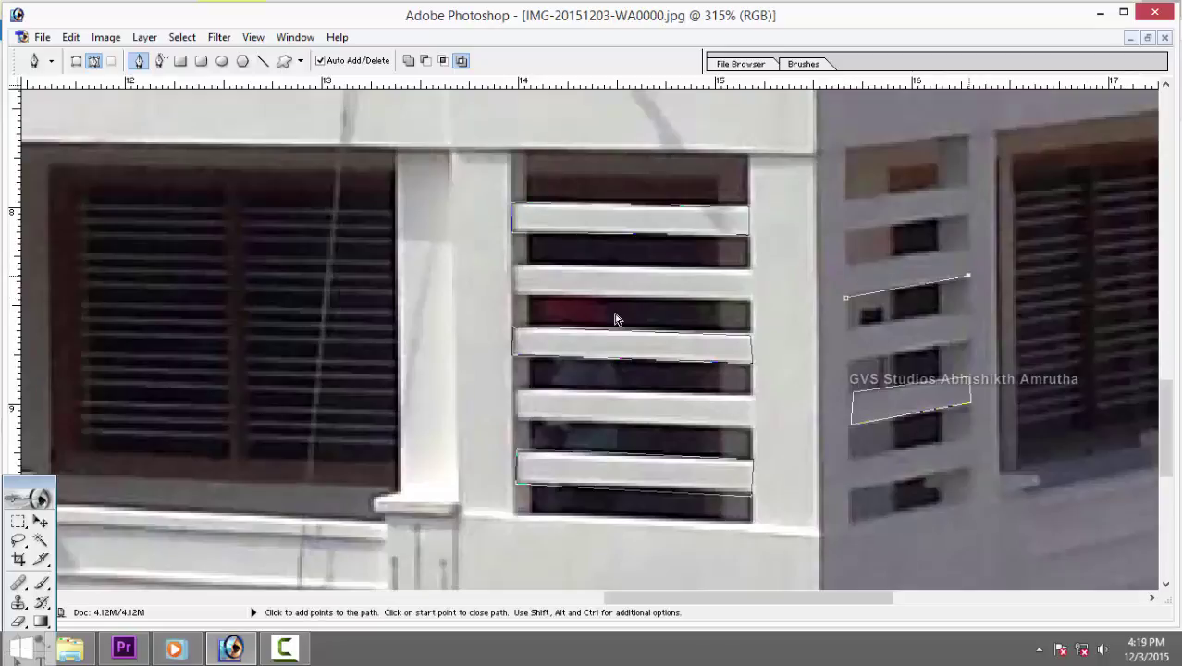
click(965, 250)
click(848, 262)
click(846, 298)
drag(845, 298, 832, 390)
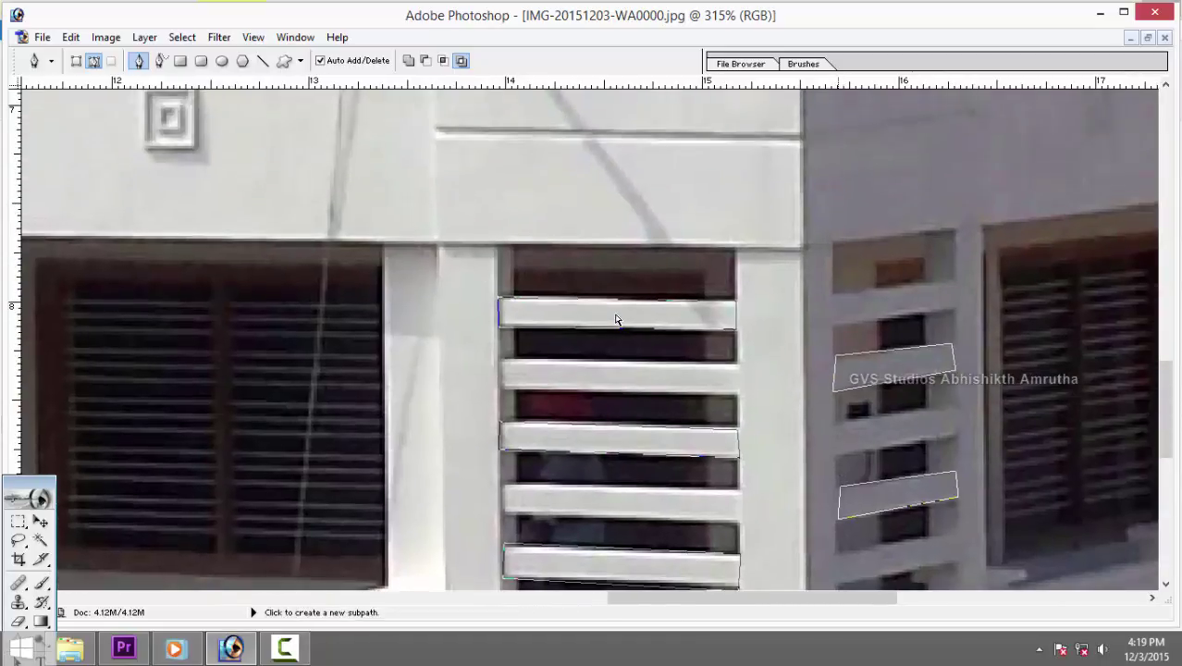
scroll(616, 320, down, 1)
scroll(616, 319, down, 1)
scroll(616, 319, down, 1)
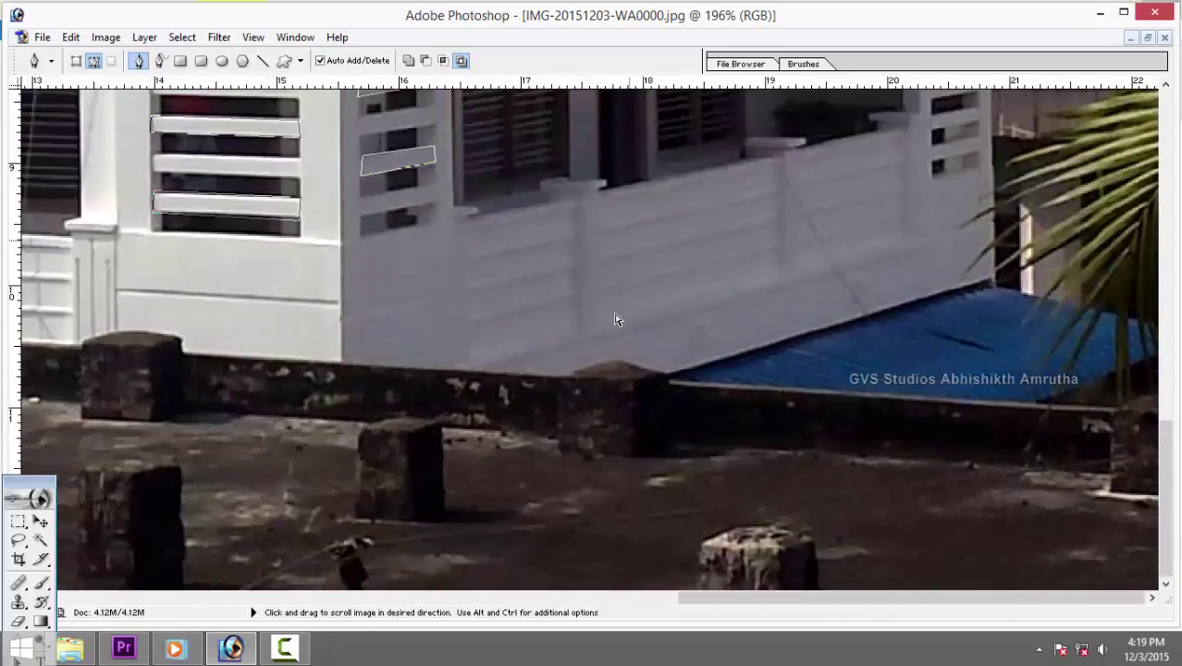
scroll(616, 319, up, 1)
scroll(616, 319, up, 1)
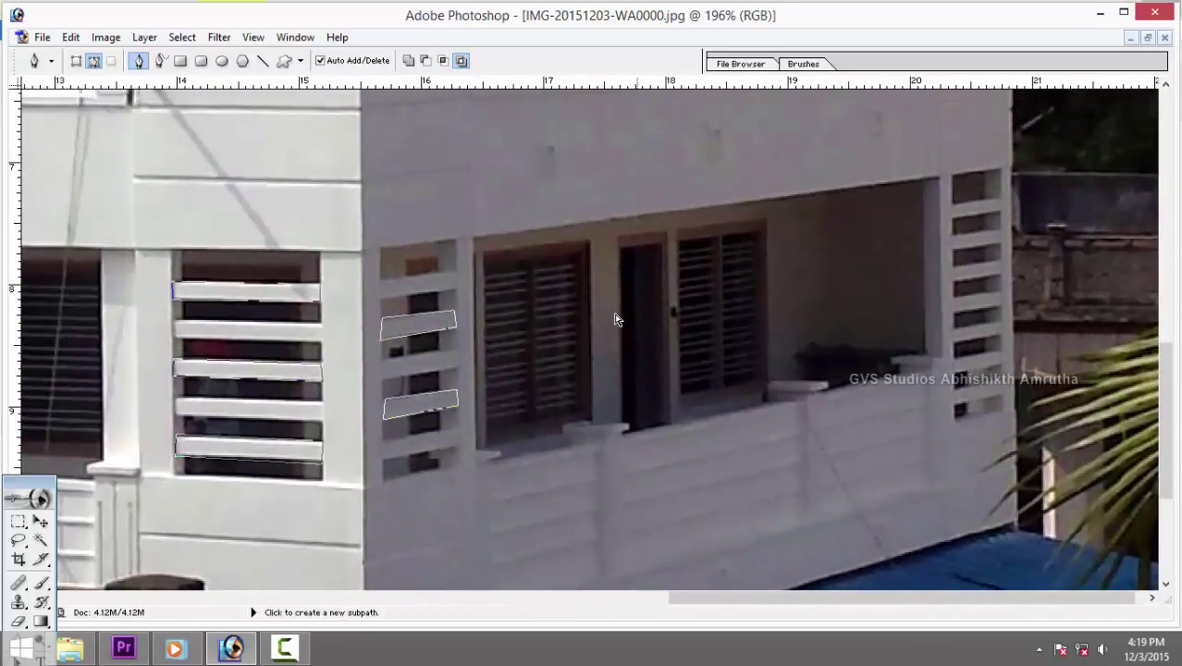
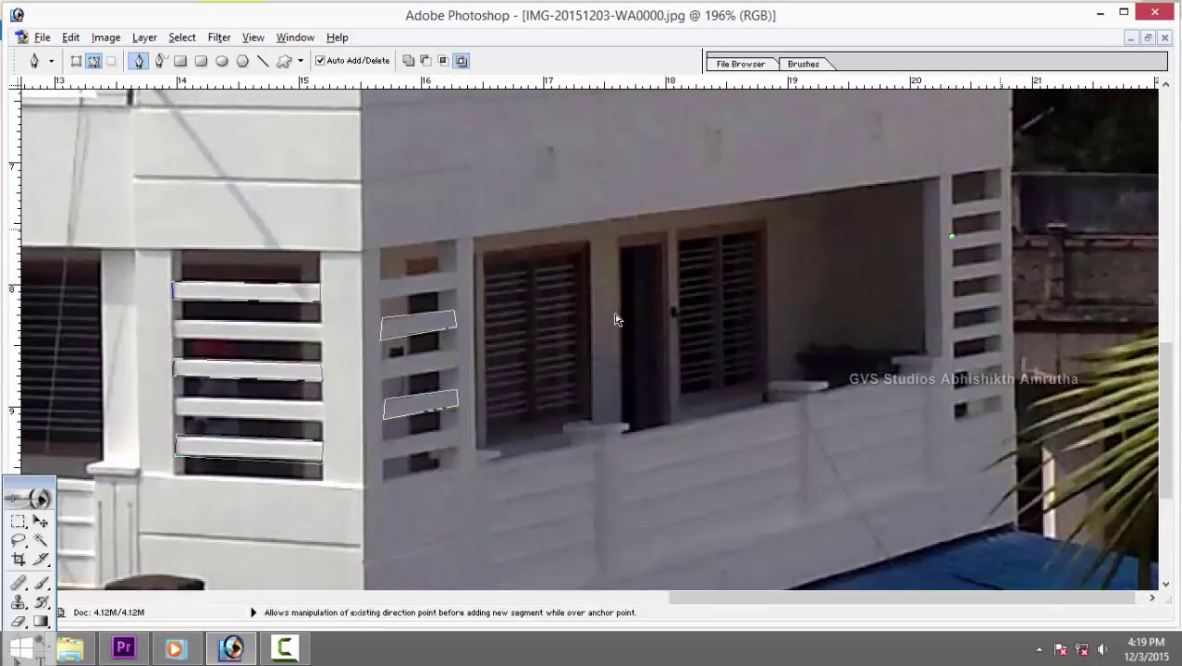
Outline the next bar on the right balcony pillar with a closed path.
scroll(616, 320, up, 4)
scroll(616, 319, down, 3)
scroll(616, 319, right, 5)
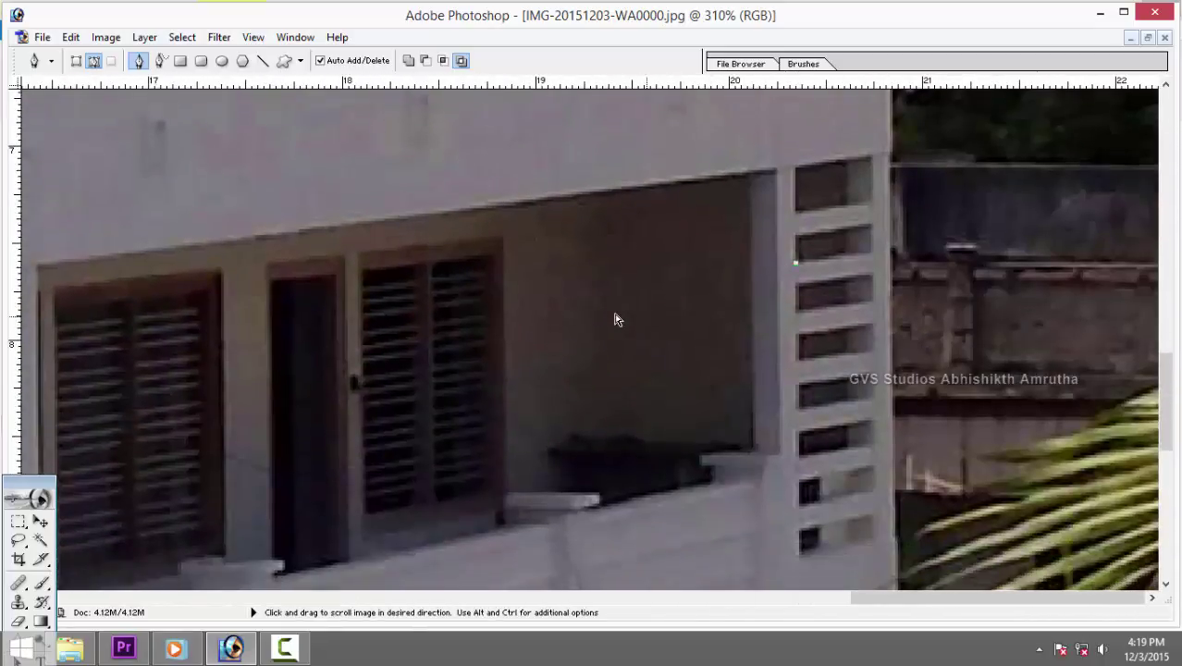
click(870, 251)
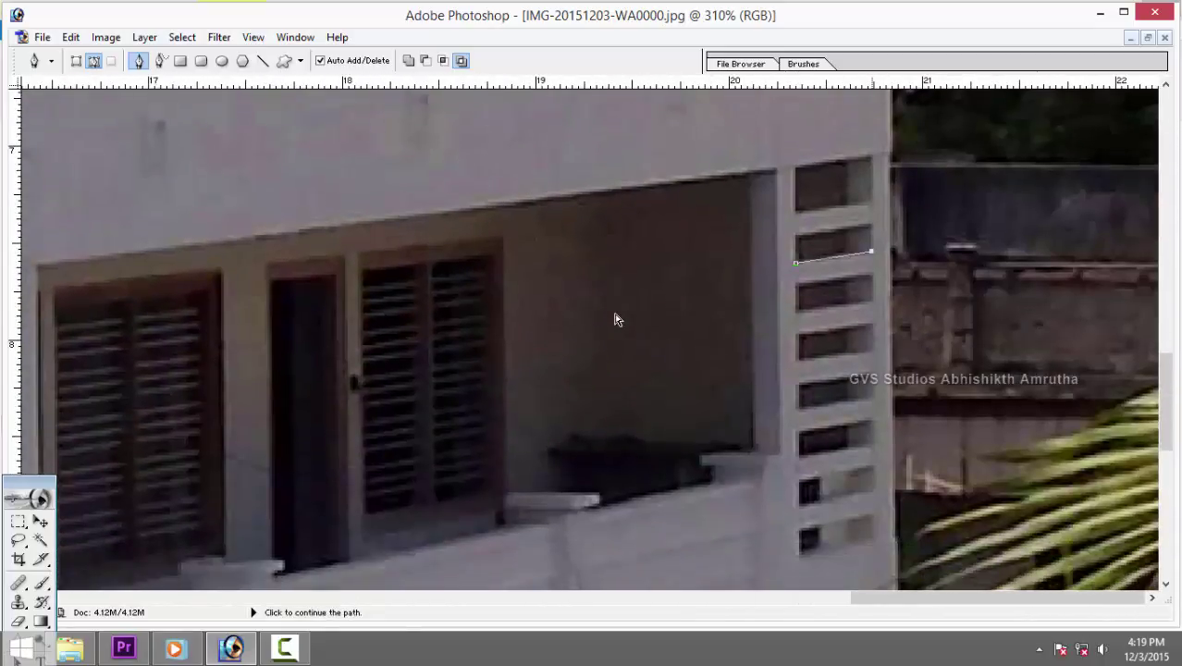
click(870, 274)
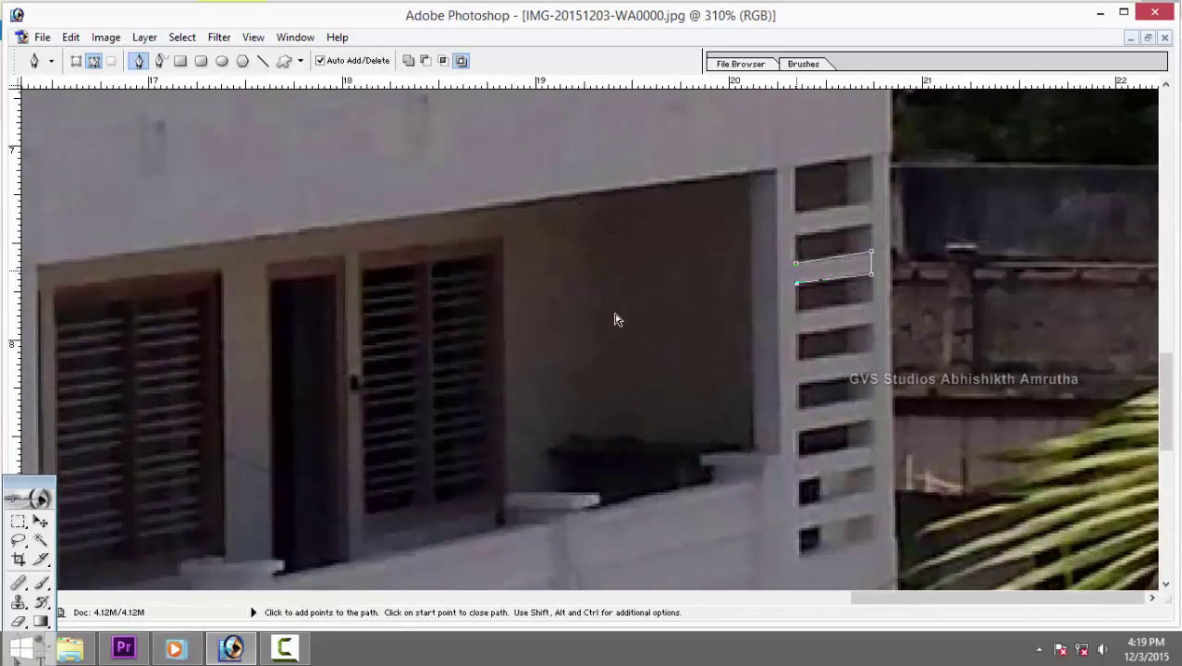
click(796, 263)
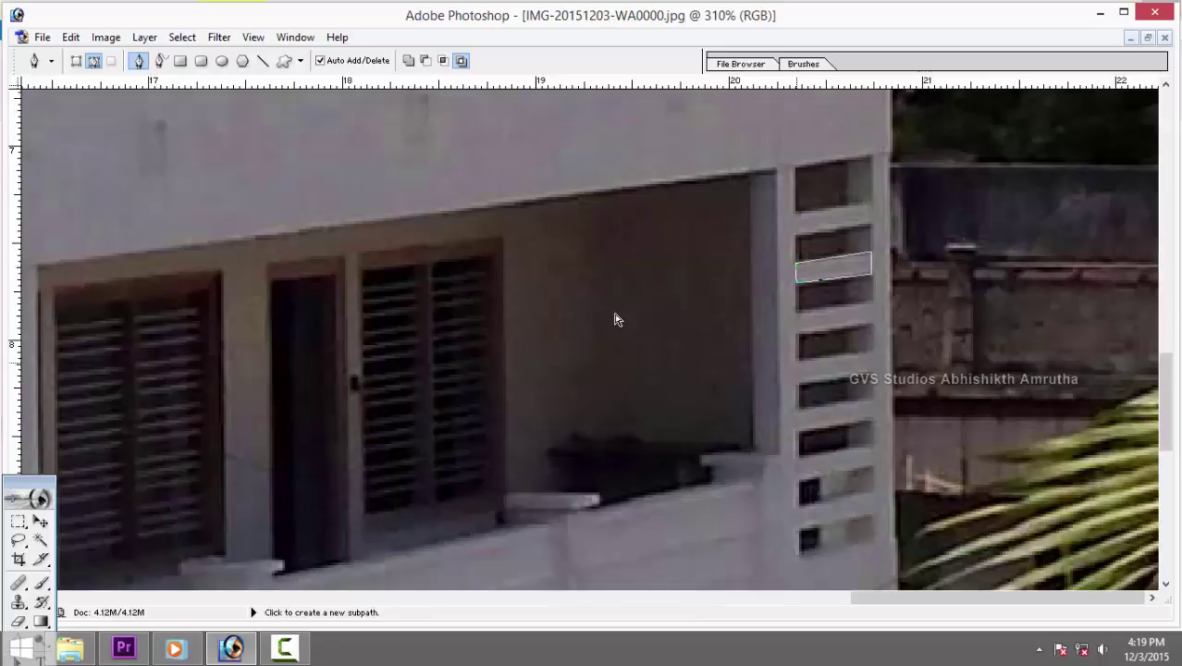
Close an outline around a lower pillar bar and start tracing a third bar.
click(796, 361)
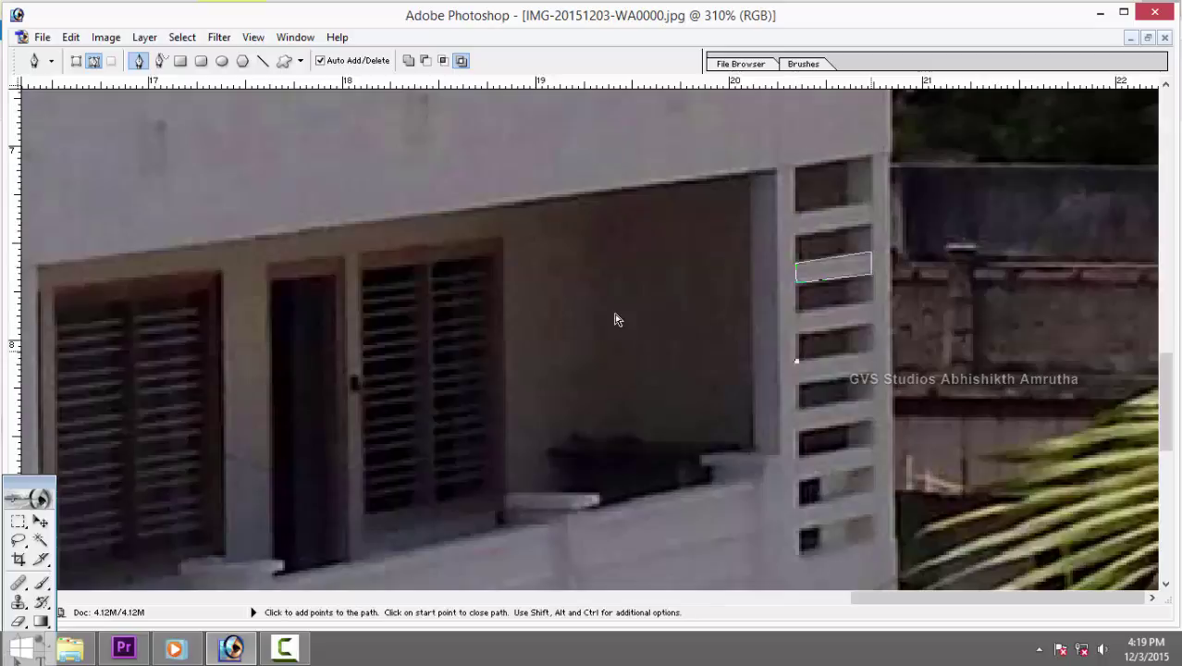
click(871, 350)
click(796, 384)
click(796, 361)
drag(795, 370, 796, 289)
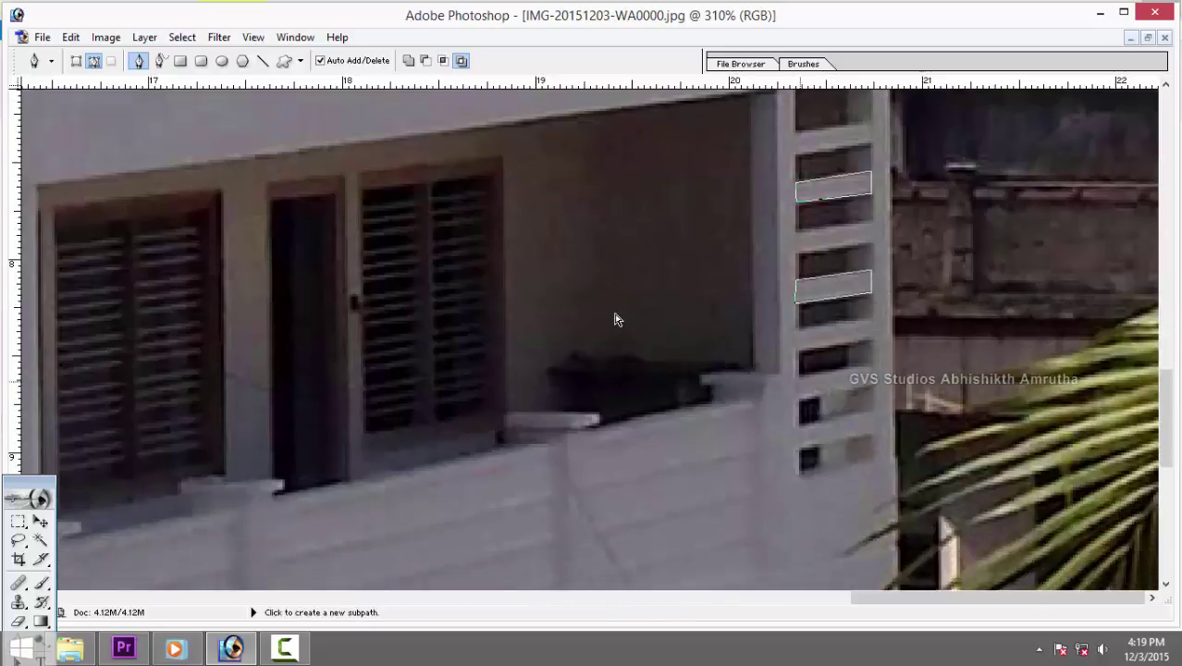
click(871, 367)
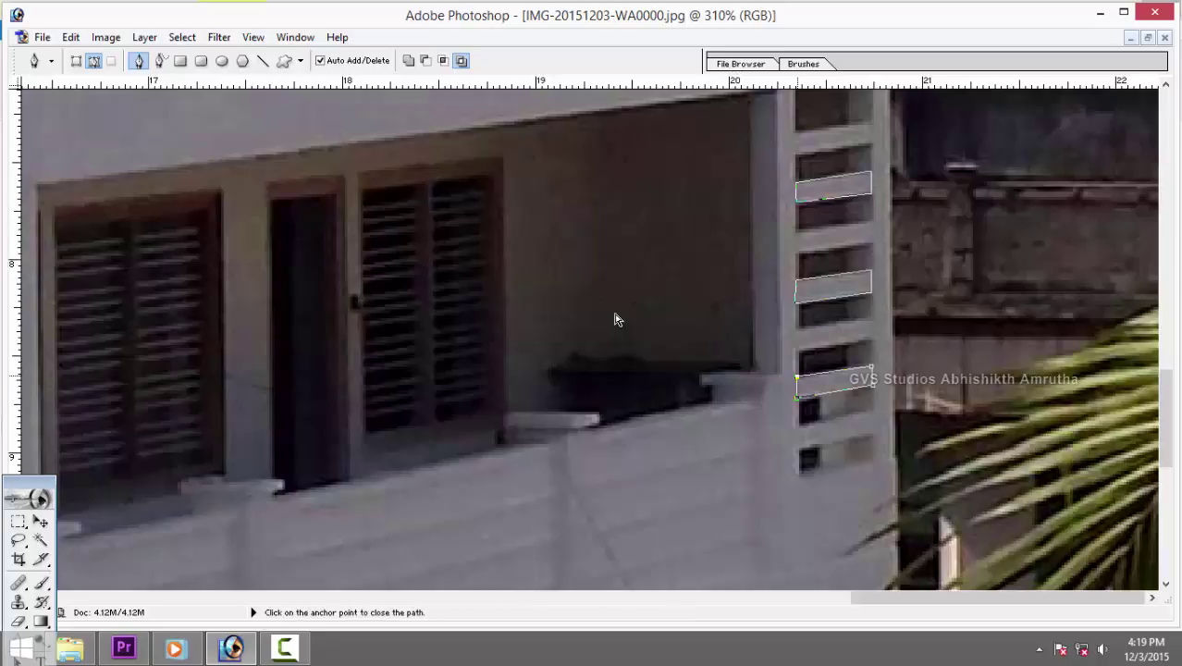
Zoom in on the railing panel and outline its top rail with a closed path.
scroll(615, 319, down, 5)
scroll(617, 319, down, 1)
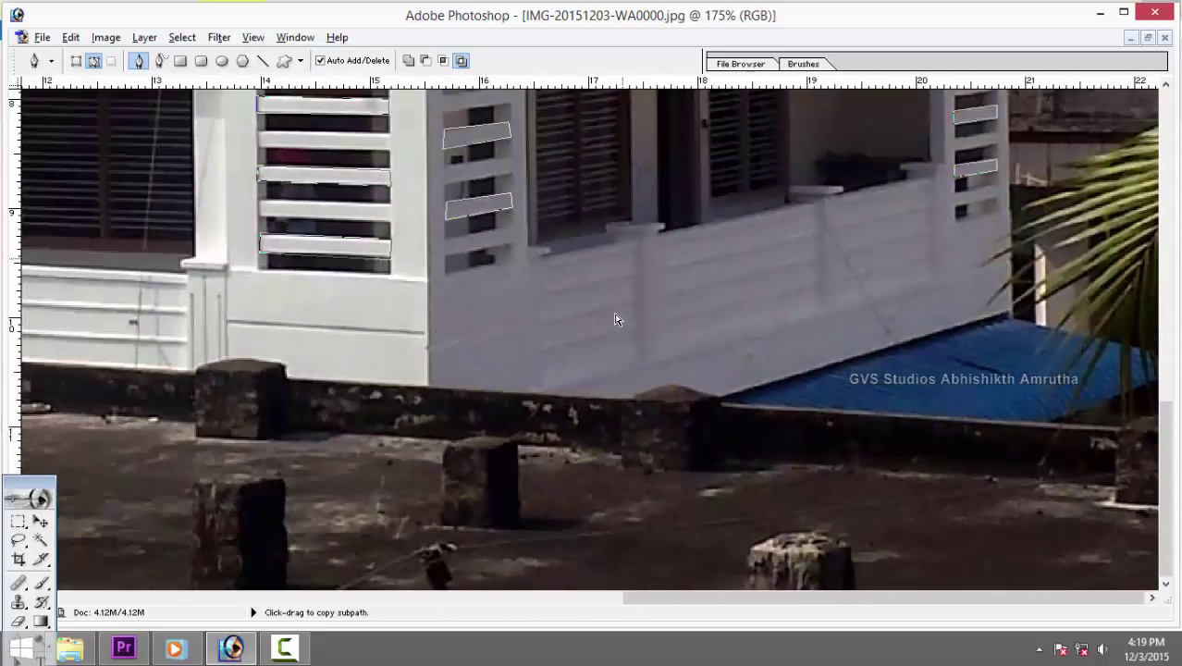
scroll(617, 319, down, 2)
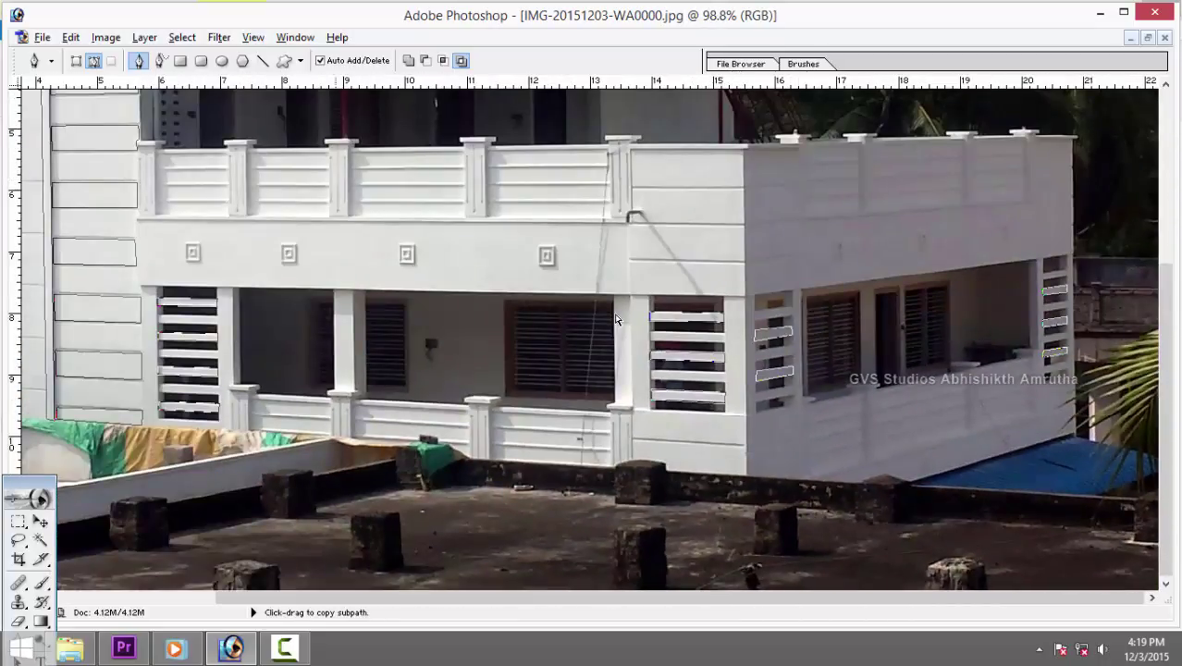
scroll(617, 319, down, 1)
scroll(617, 319, up, 1)
scroll(617, 319, up, 1)
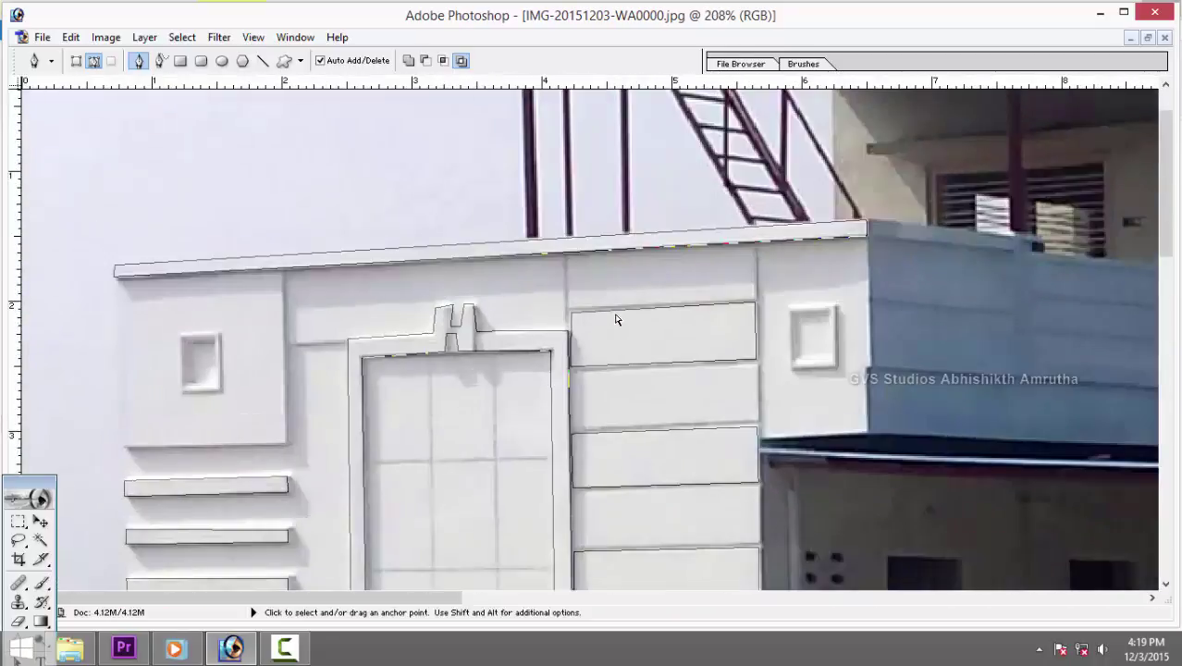
scroll(617, 319, up, 1)
scroll(617, 319, up, 1)
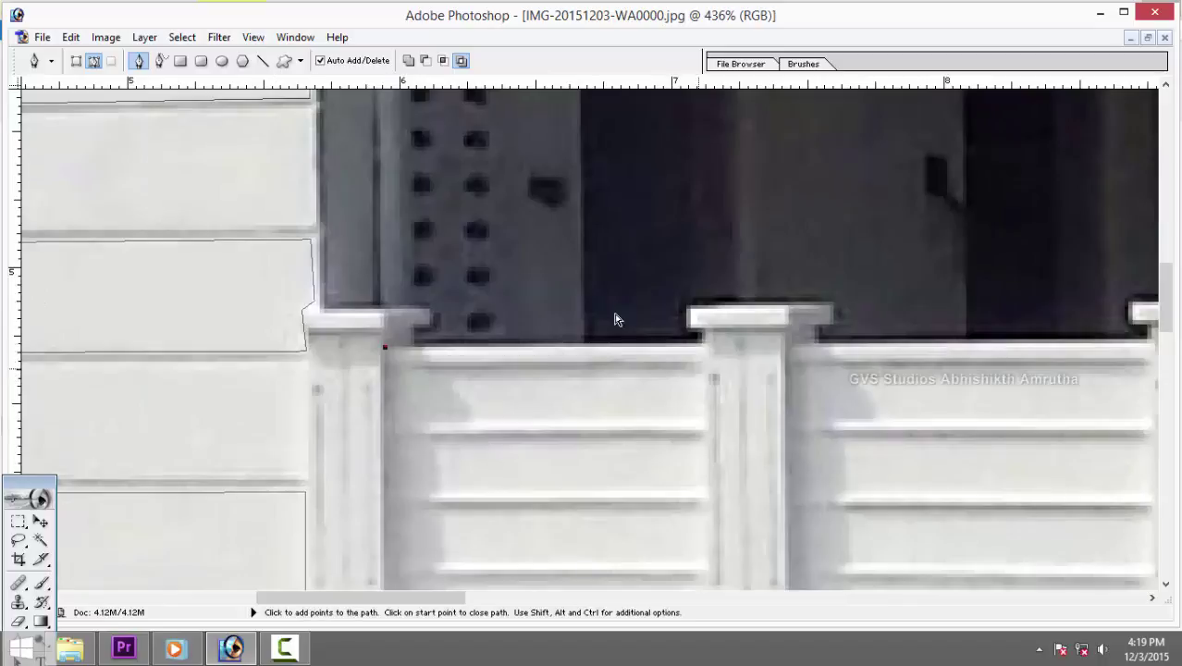
click(703, 346)
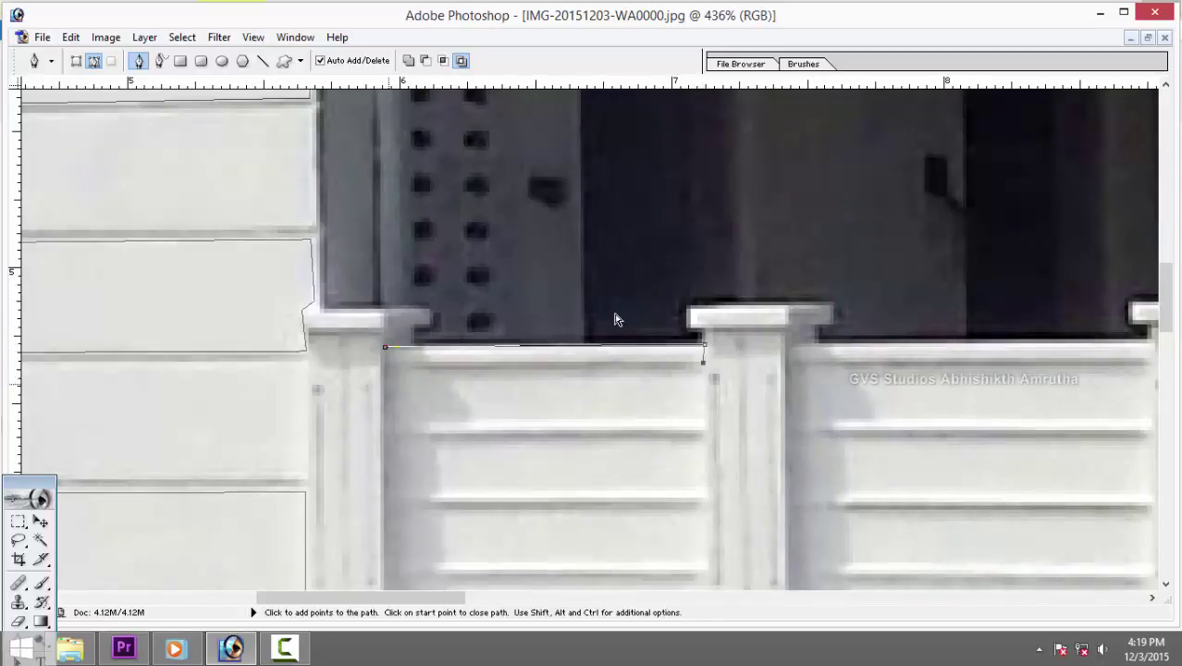
click(385, 362)
click(385, 347)
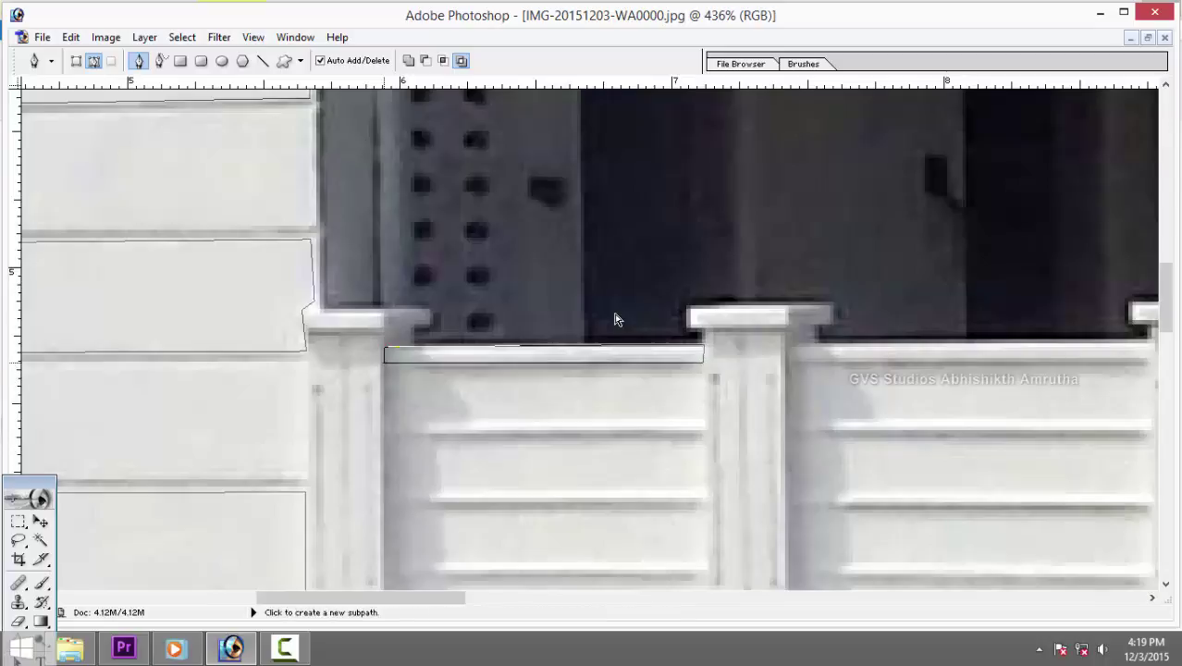
Trace a closed outline around the second rail.
drag(617, 319, 608, 238)
click(378, 343)
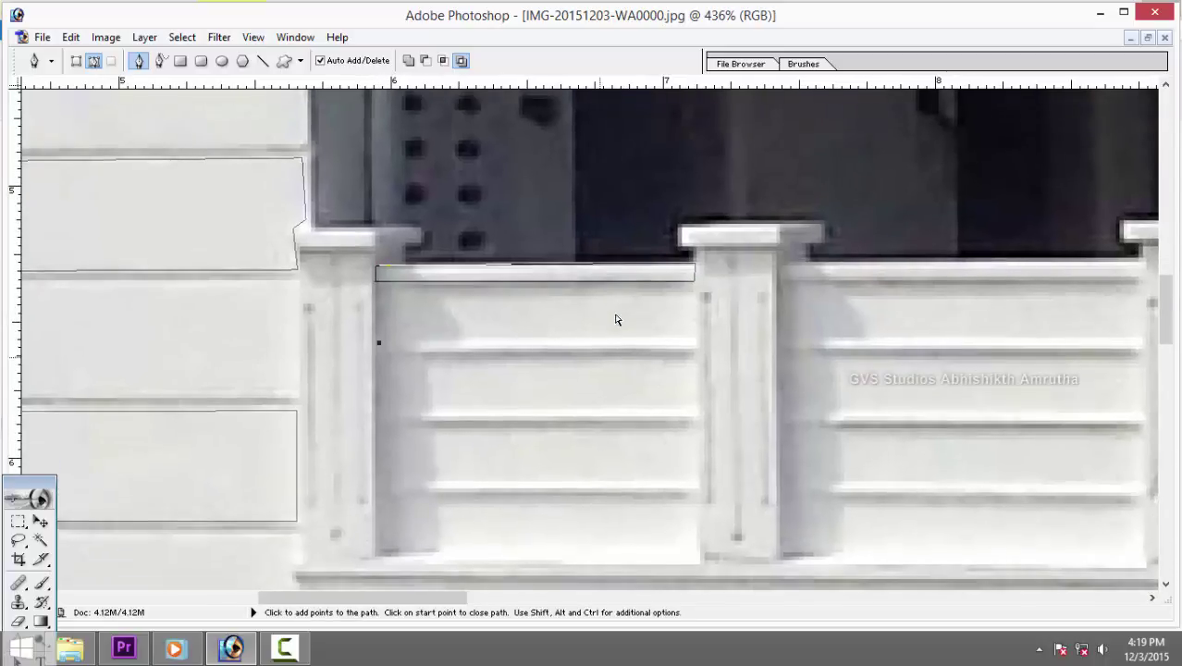
click(694, 339)
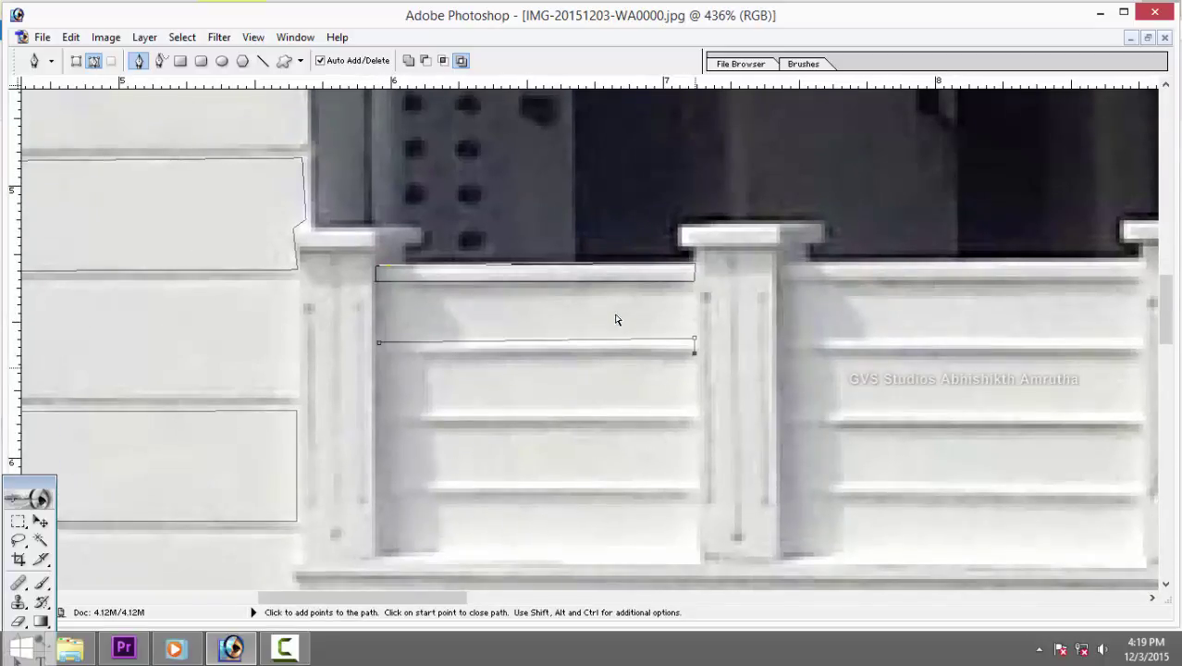
click(378, 355)
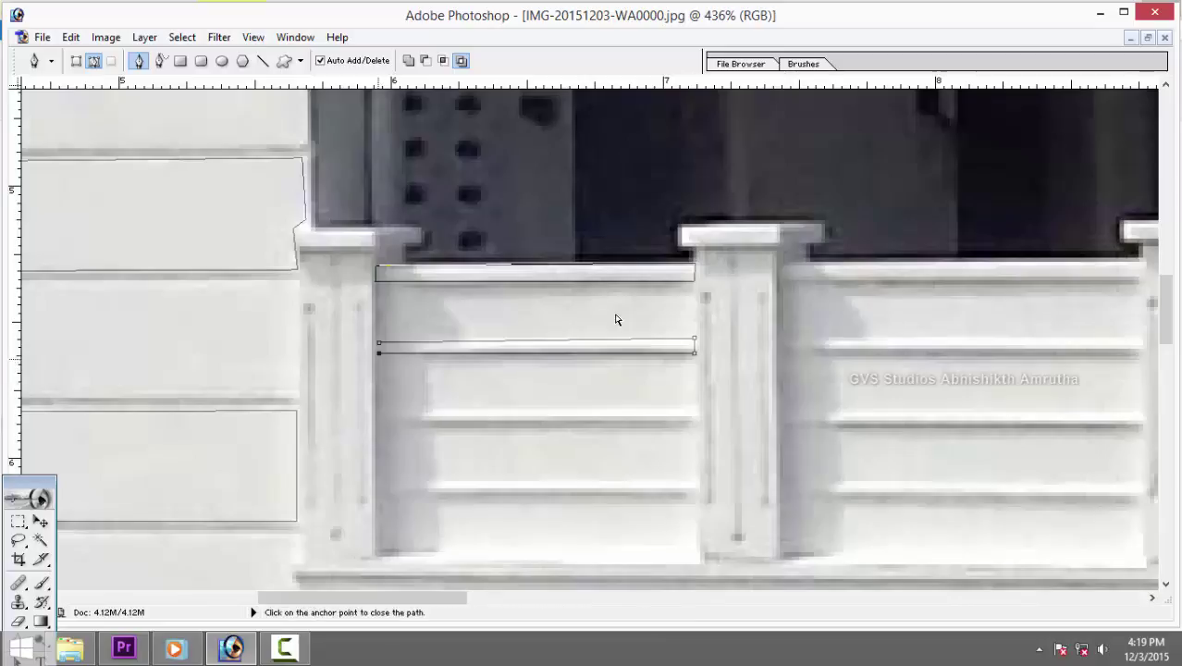
click(378, 343)
Trace a closed outline around the third rail.
drag(380, 361, 368, 267)
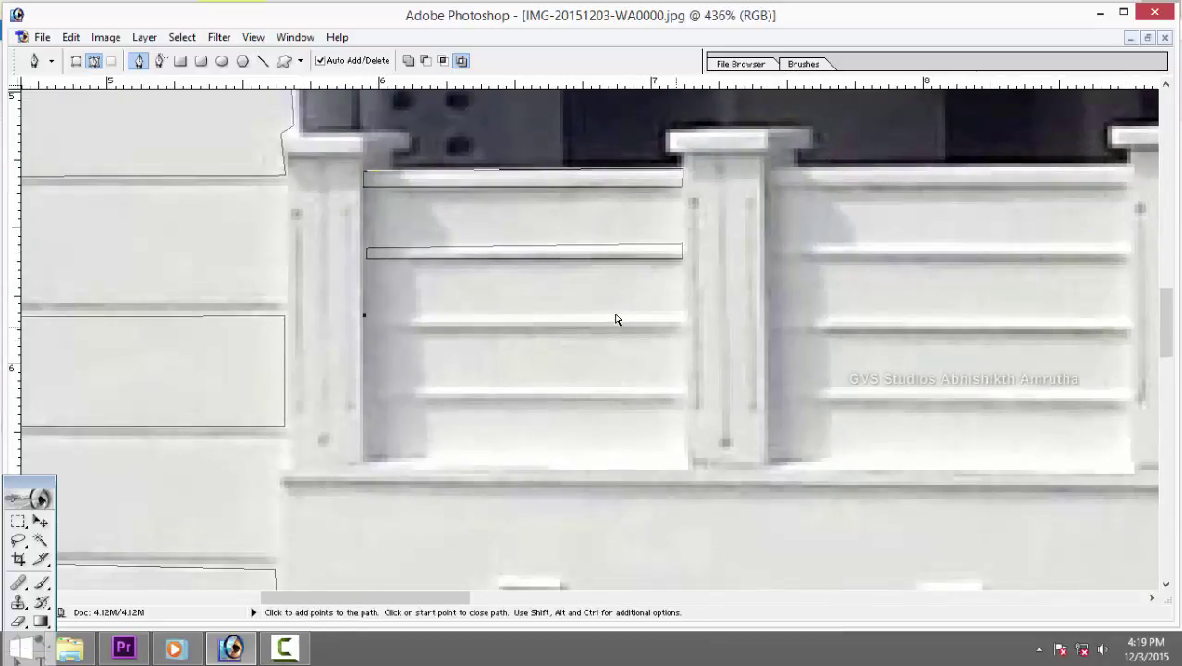
click(687, 311)
click(687, 333)
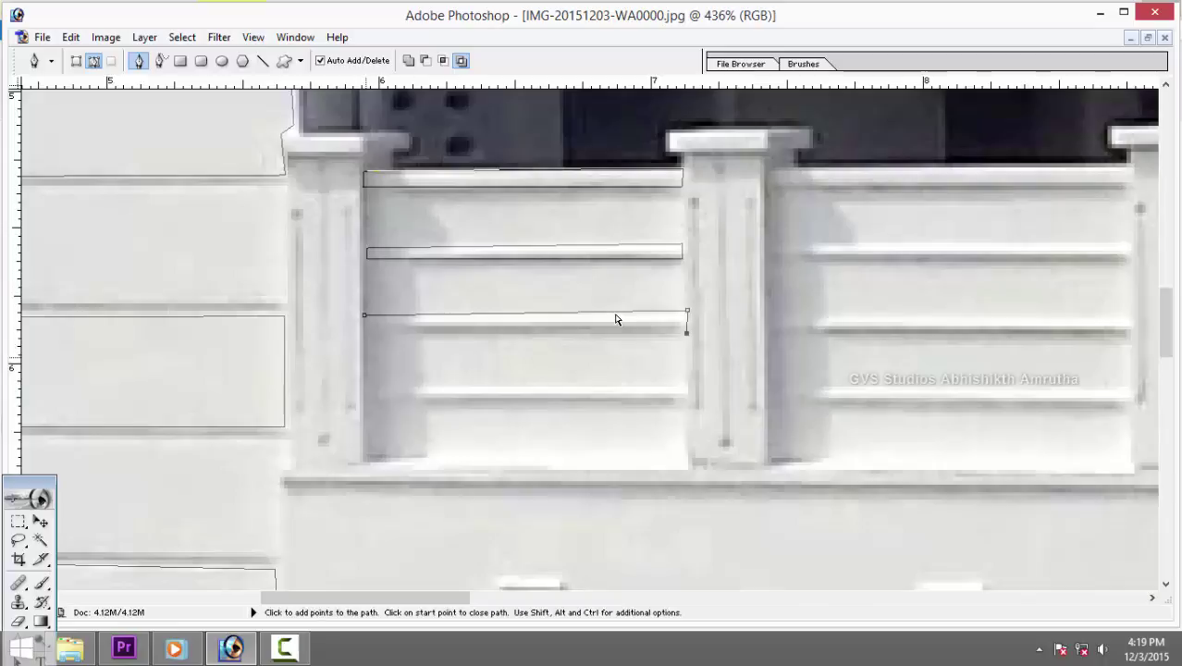
click(364, 333)
click(364, 316)
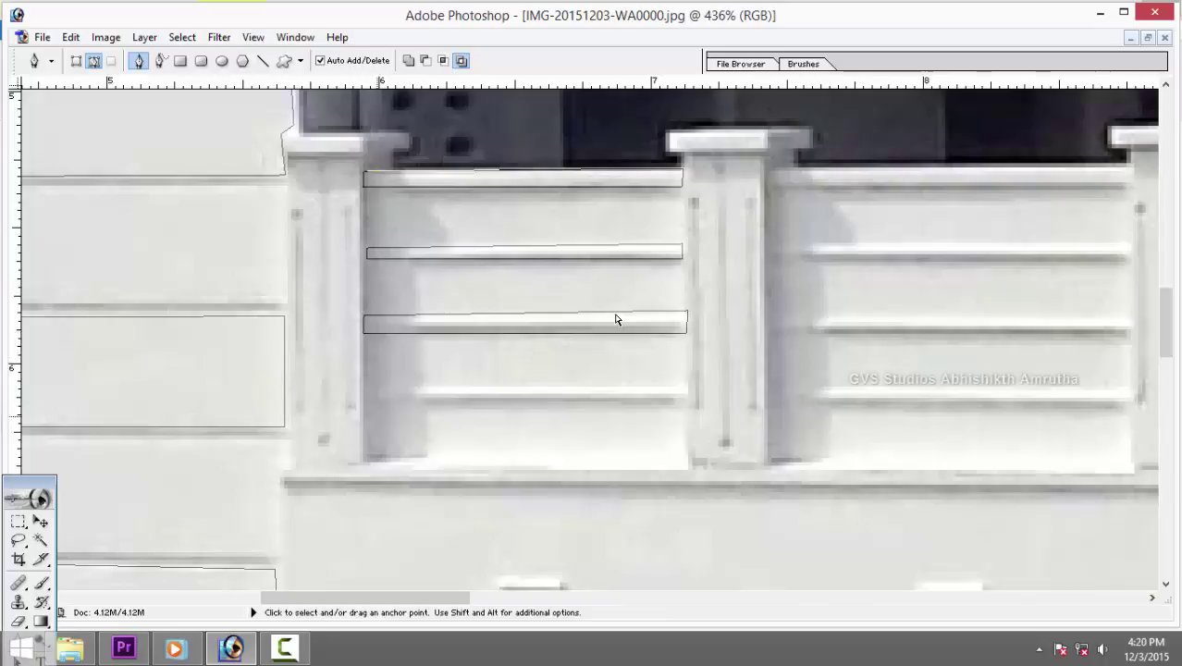
ctrl+click(615, 319)
Undo and redo anchor points to fix the third rail and close the fourth rail's outline.
key(ctrl+z)
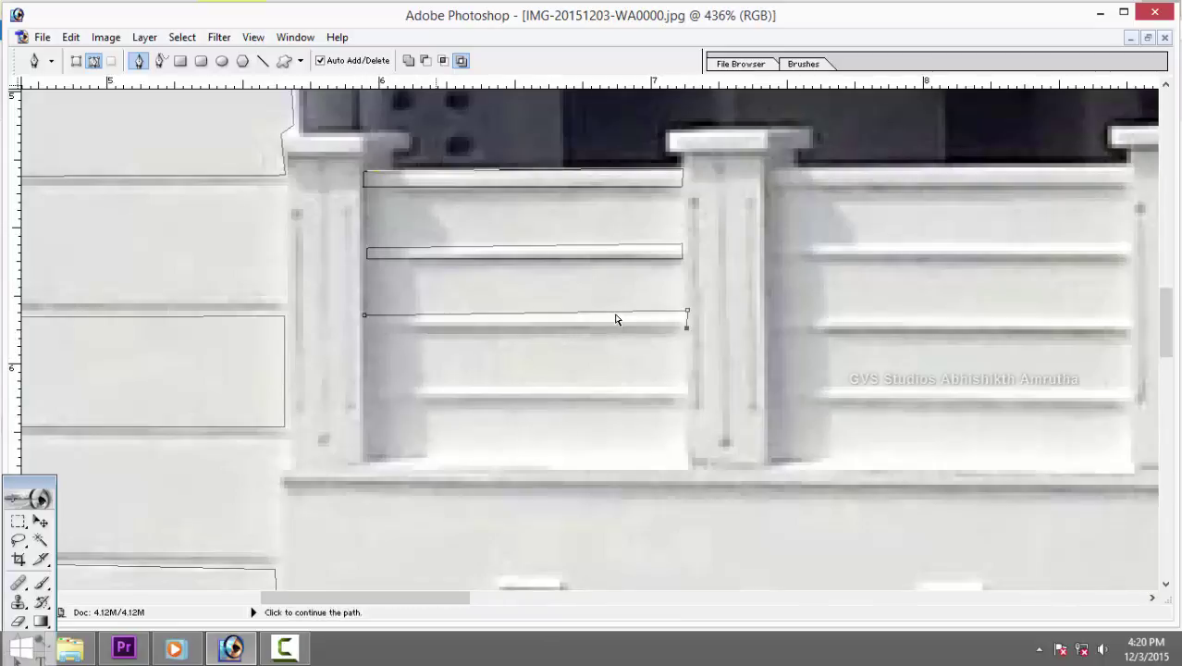
key(ctrl+z)
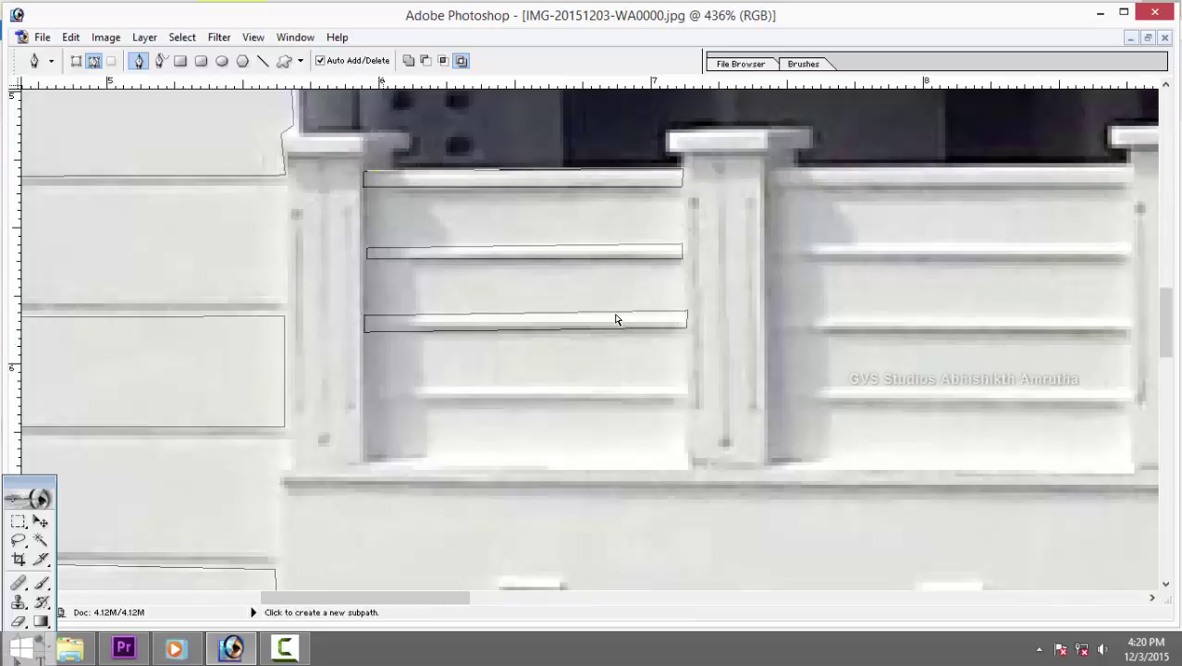
key(ctrl+shift+z)
key(ctrl+shift+z)
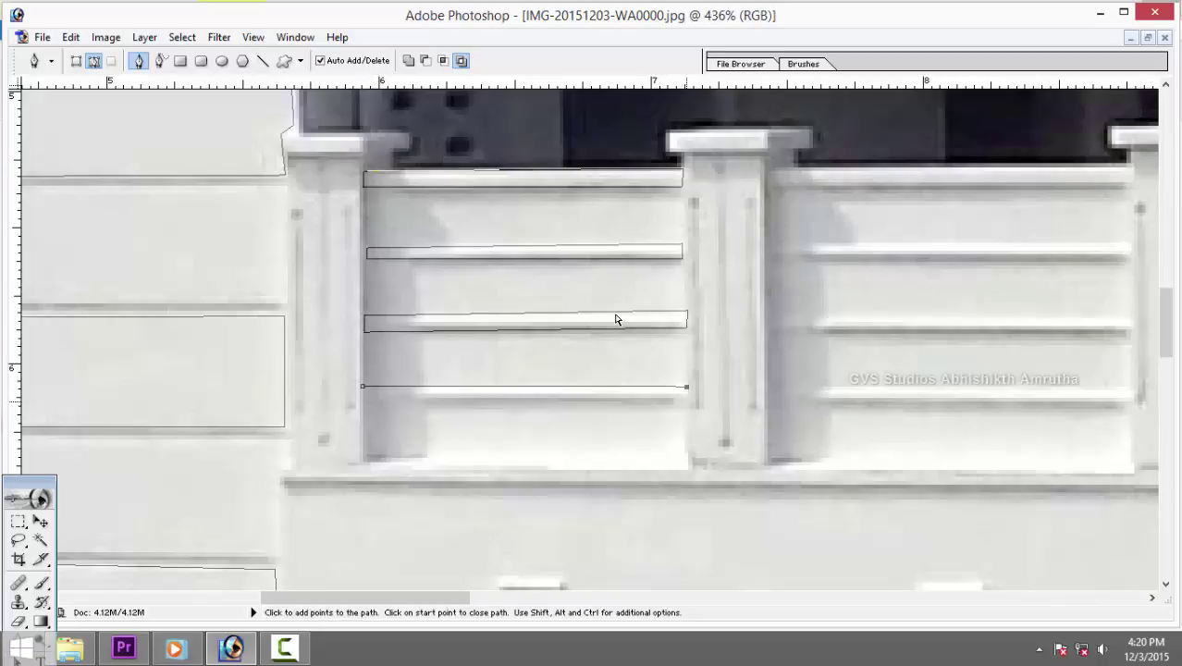
key(ctrl+shift+z)
key(ctrl+shift+z)
key(ctrl+shift+z)
Restore closed outlines on the next railing panel's rails, including its top rail.
drag(615, 319, 301, 337)
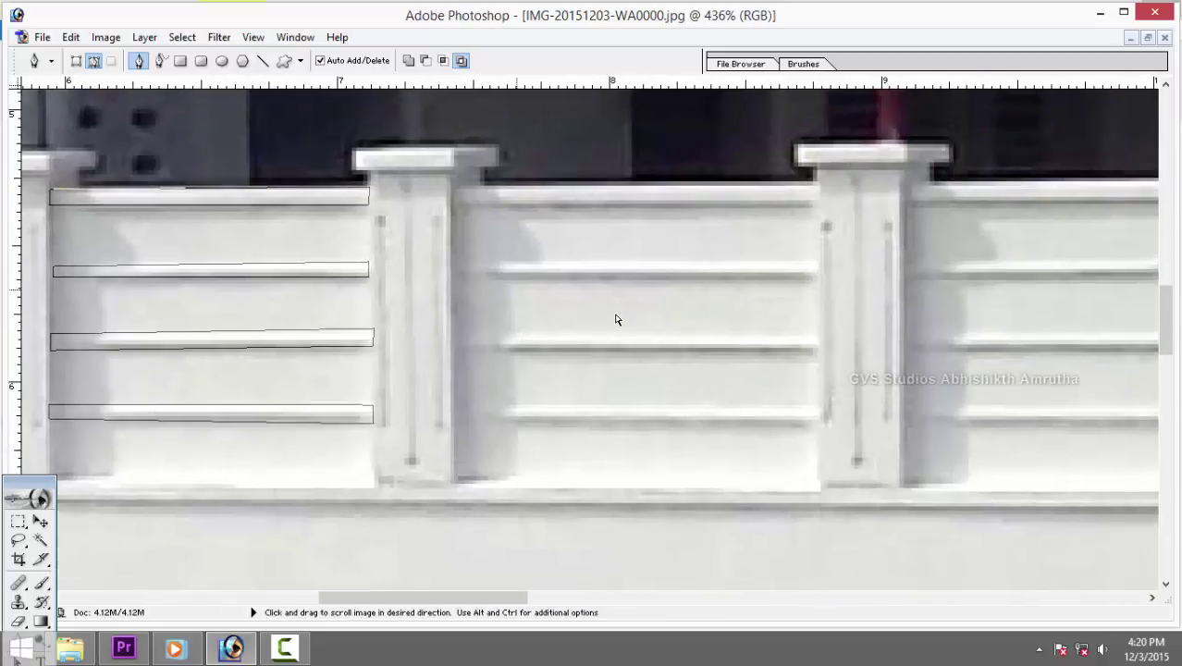
key(ctrl+shift+z)
key(ctrl+shift+z)
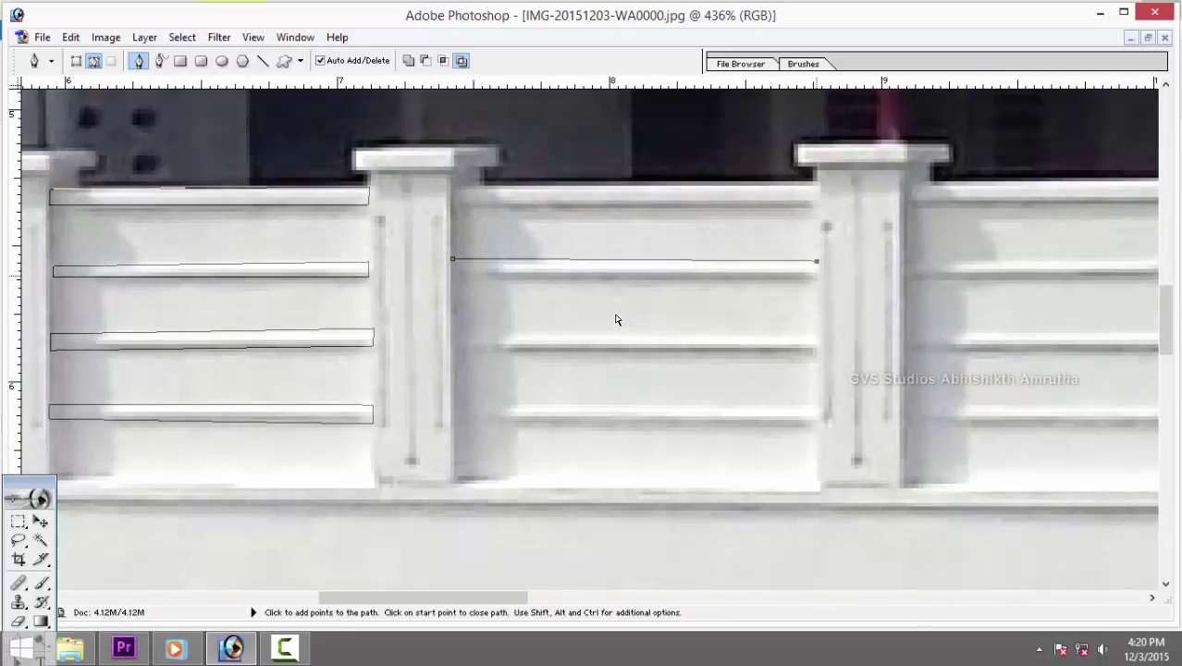
key(ctrl+shift+z)
key(ctrl+shift+z)
key(ctrl+shift+z)
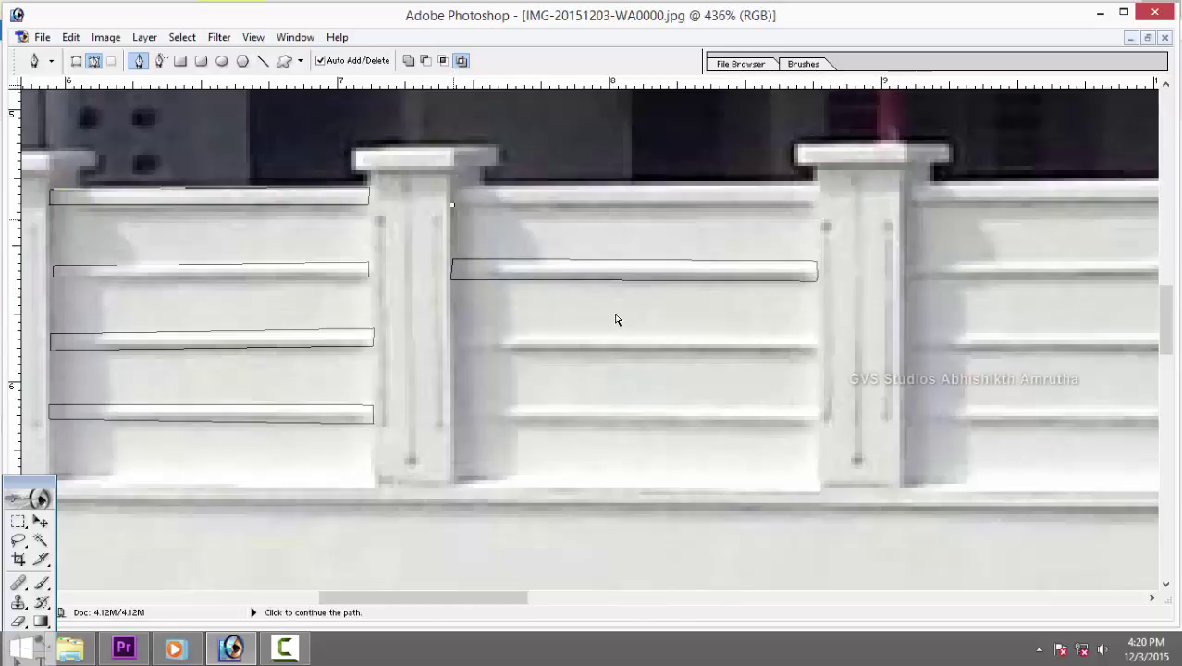
key(ctrl+shift+z)
key(ctrl+shift+z)
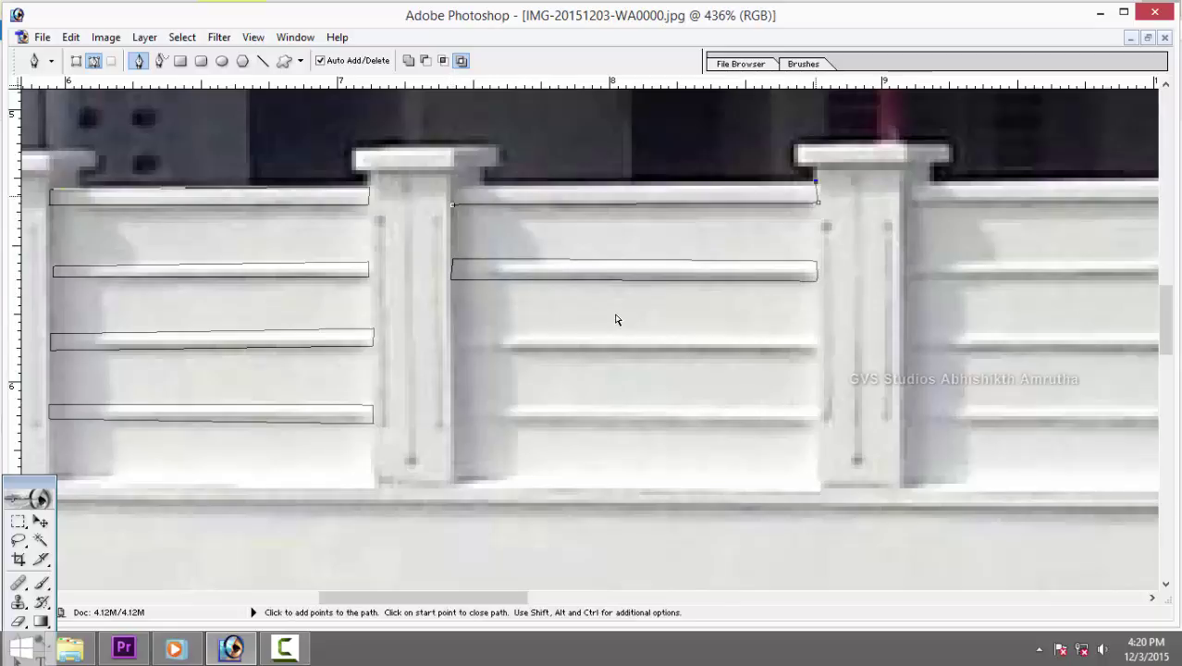
key(ctrl+shift+z)
key(ctrl+shift+z)
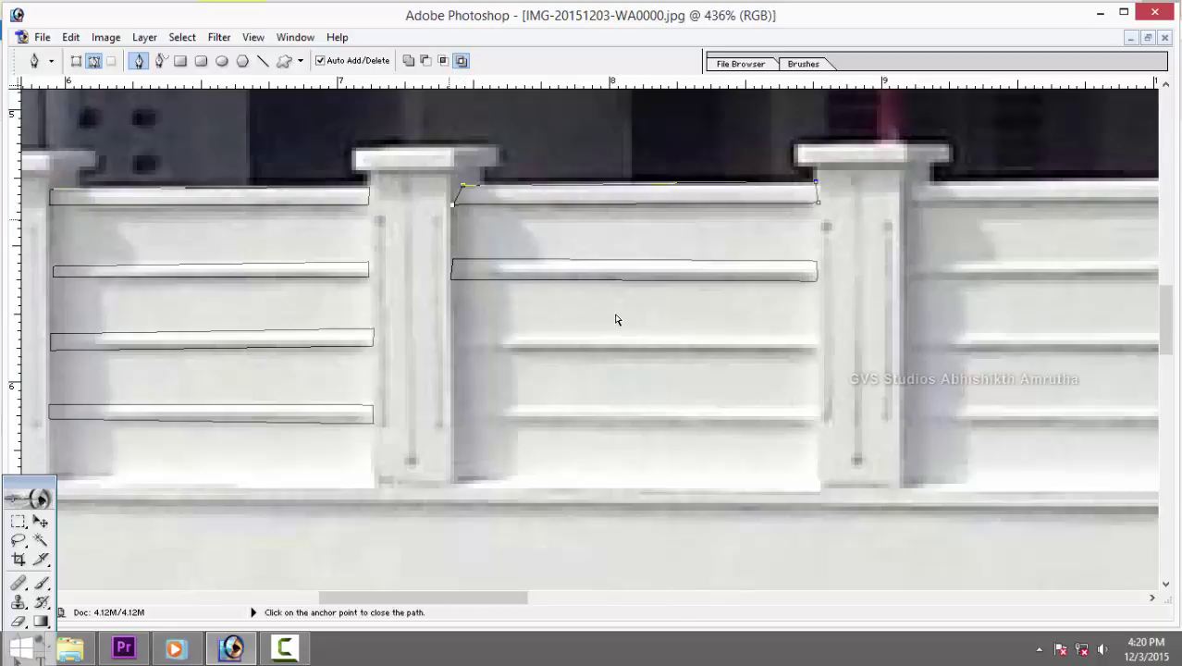
key(ctrl+shift+z)
Restore the middle rail's closed outline and the lower rail's top edge.
key(ctrl+shift+z)
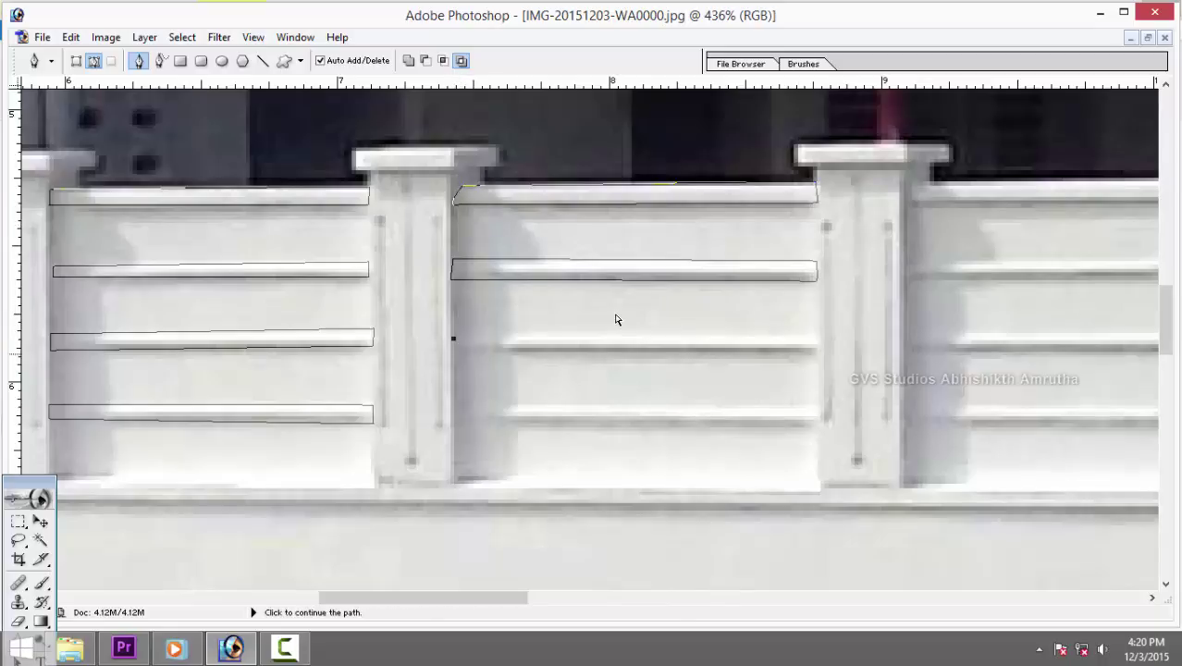
key(ctrl+shift+z)
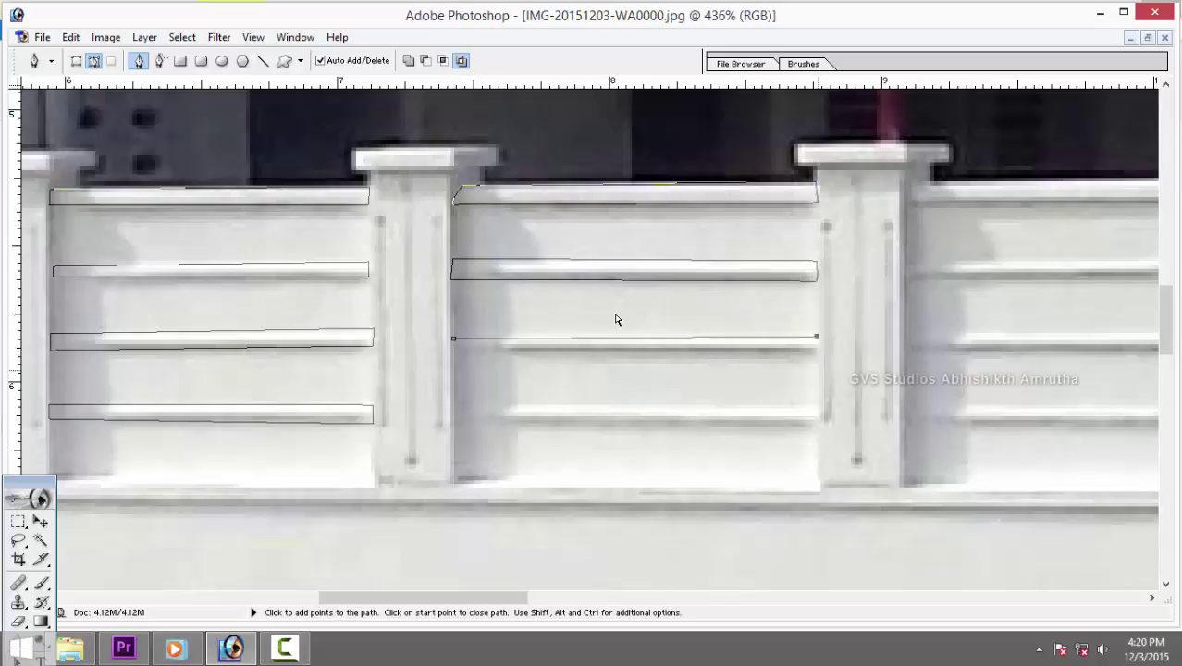
key(ctrl+shift+z)
key(ctrl+shift+z)
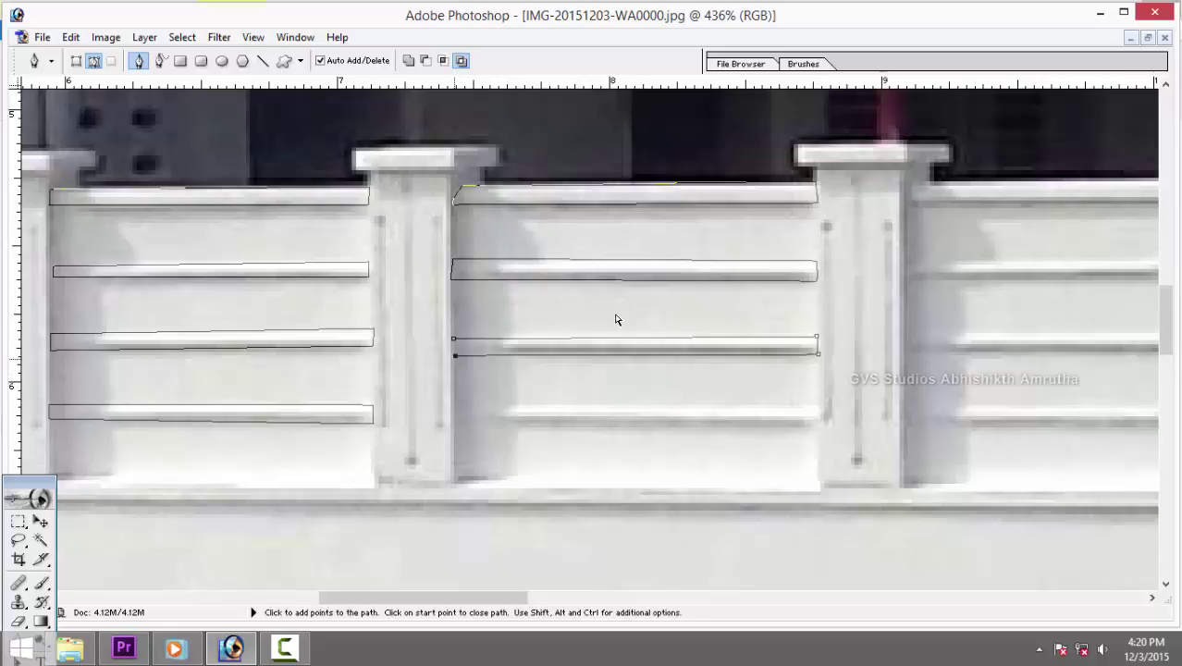
key(ctrl+shift+z)
drag(615, 319, 561, 263)
key(ctrl+shift+z)
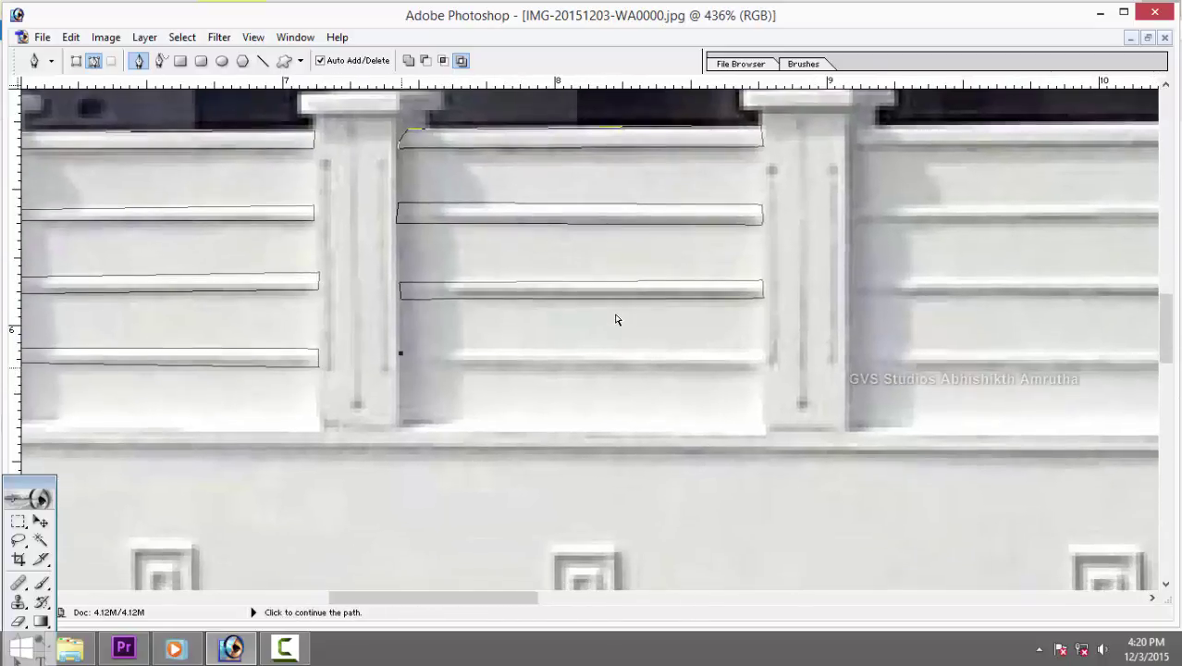
key(ctrl+shift+z)
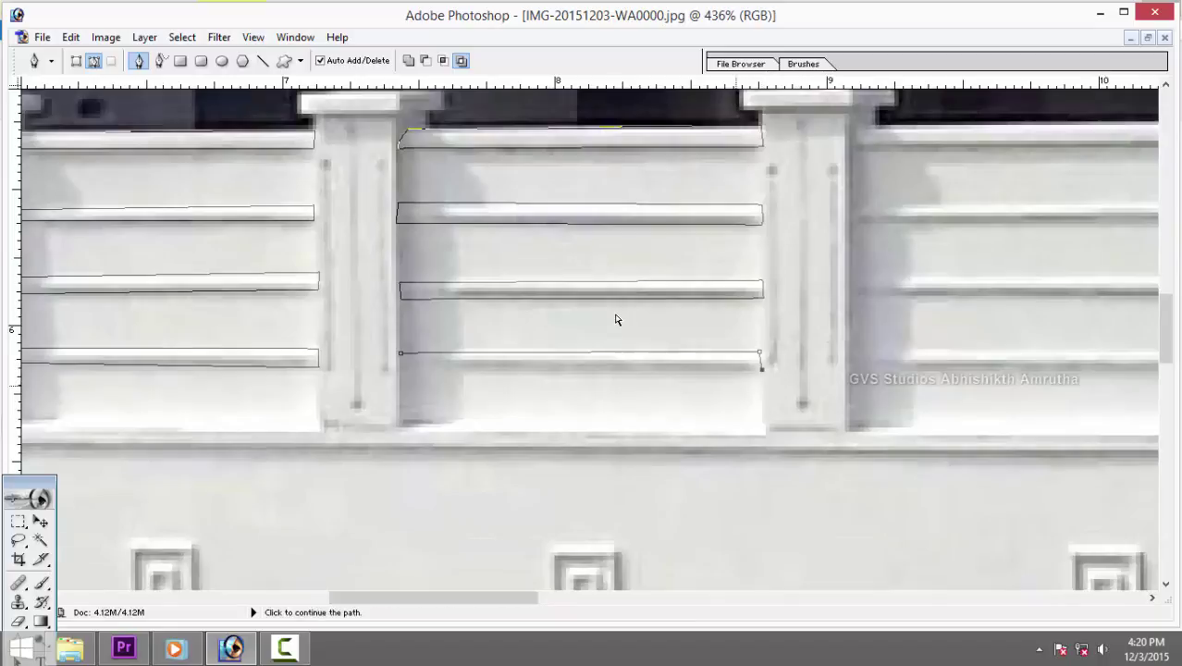
key(ctrl+shift+z)
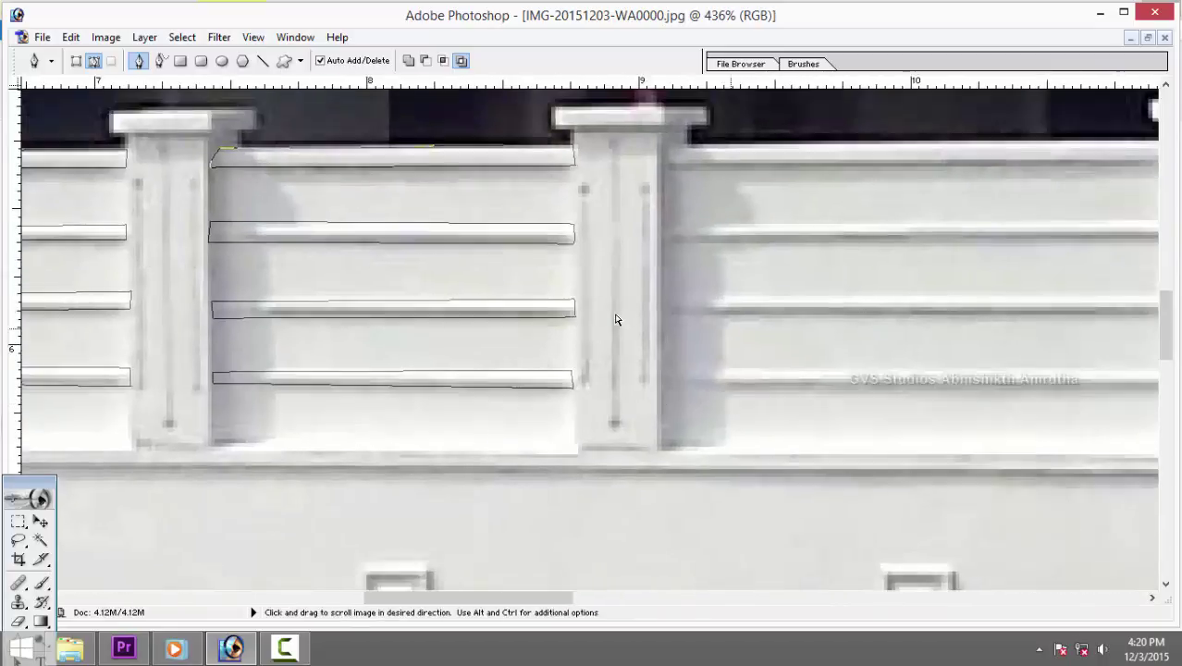
Outline a rail in the next railing section with a closed path.
drag(949, 282, 615, 319)
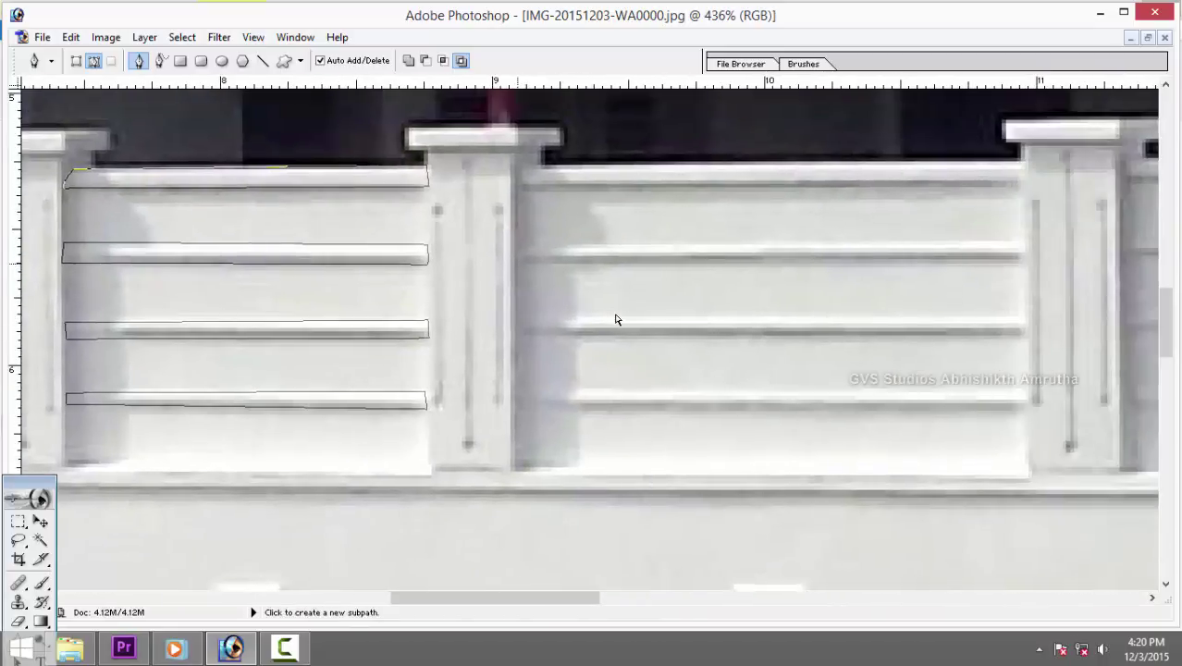
click(516, 249)
click(1024, 240)
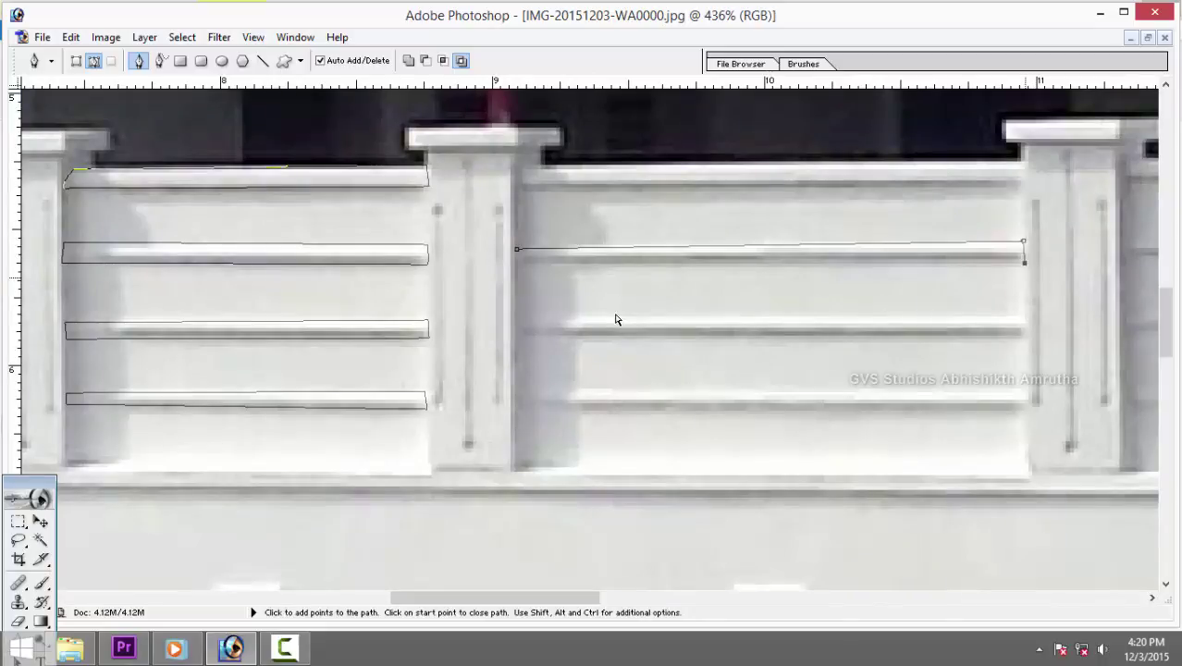
click(517, 262)
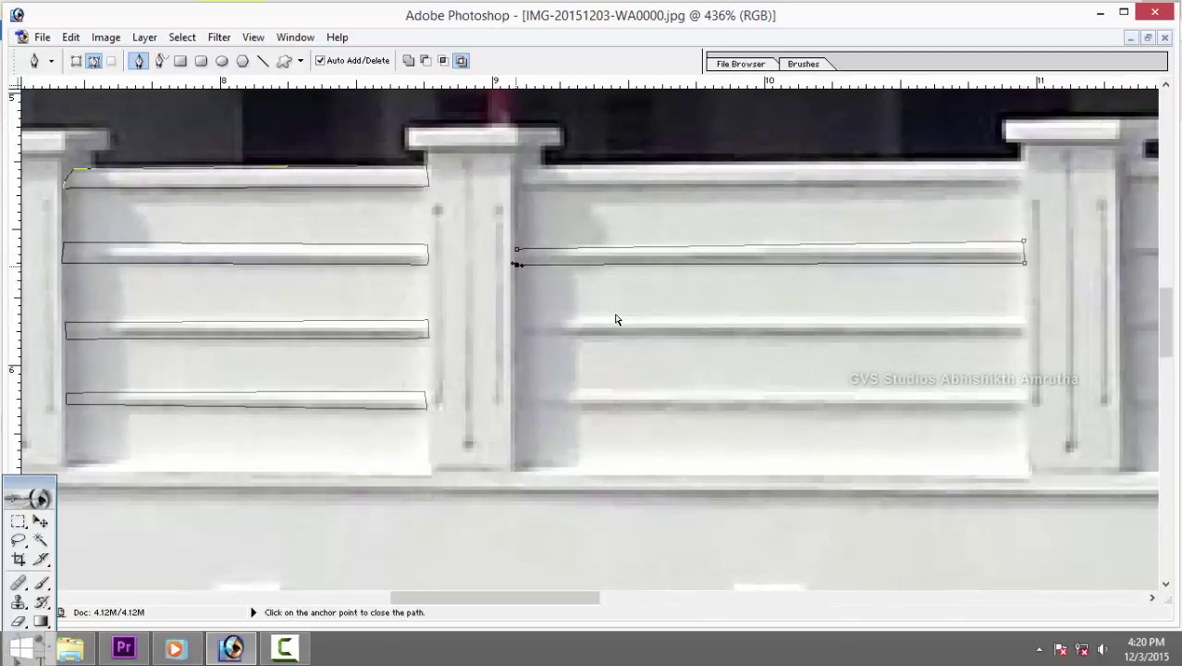
click(516, 249)
Trace a closed outline around that section's top rail.
click(519, 167)
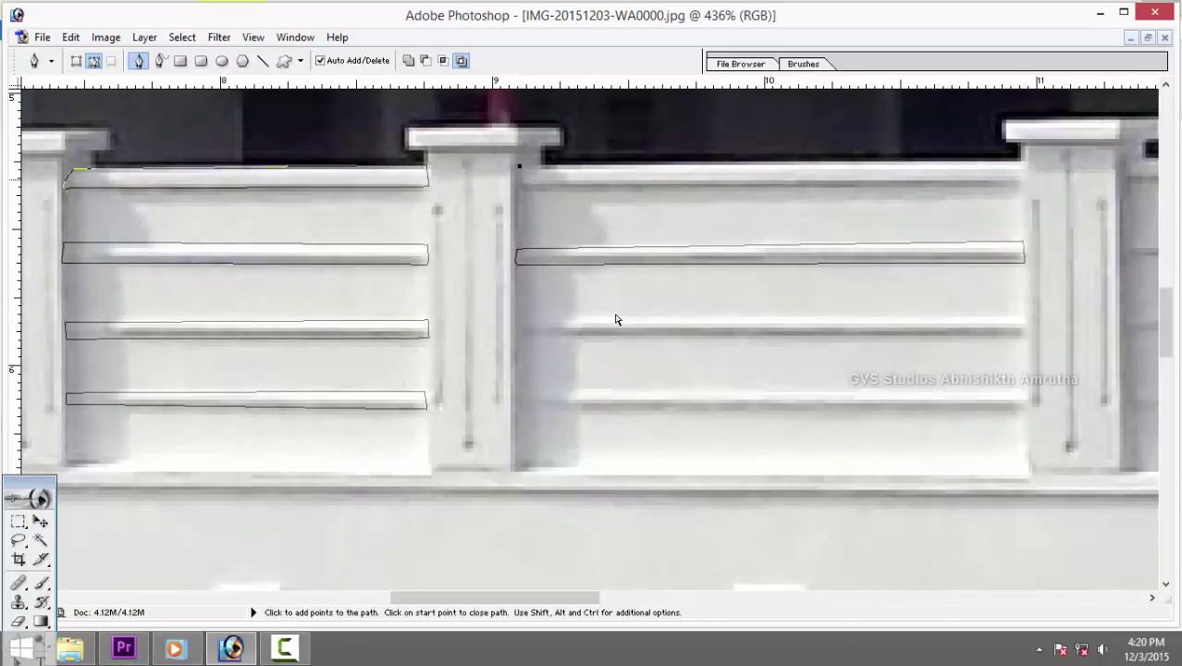
click(1021, 162)
click(1024, 188)
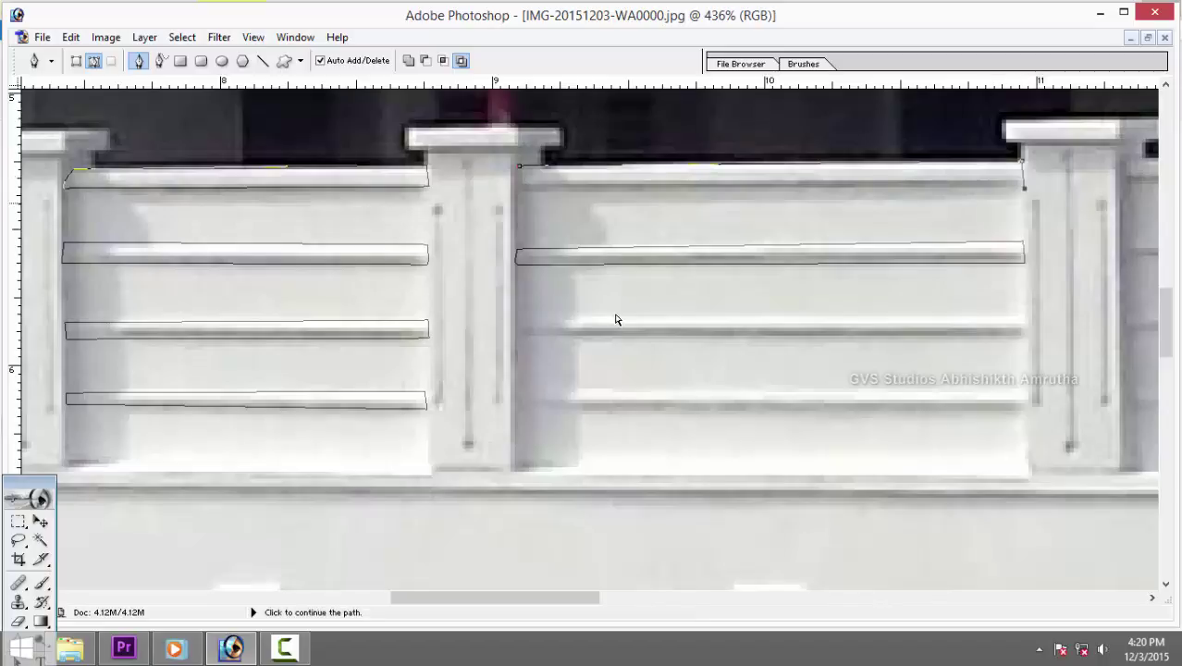
click(516, 189)
click(519, 166)
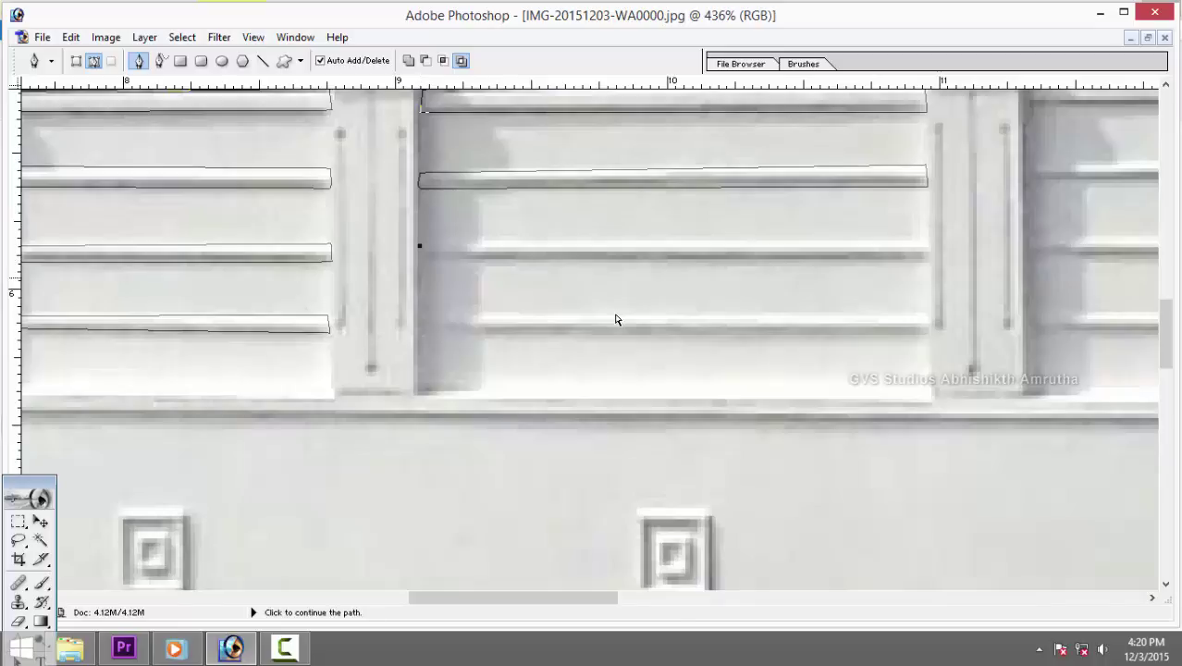
Trace a closed outline around the third rail.
click(420, 245)
click(924, 242)
click(927, 257)
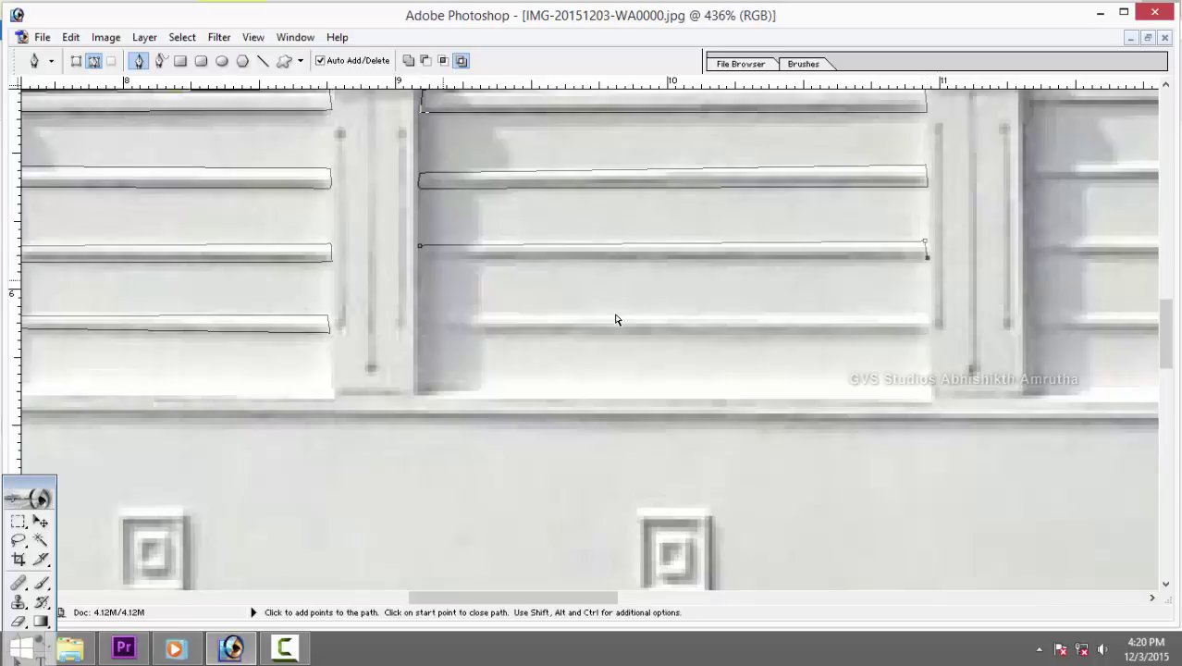
click(419, 261)
click(420, 245)
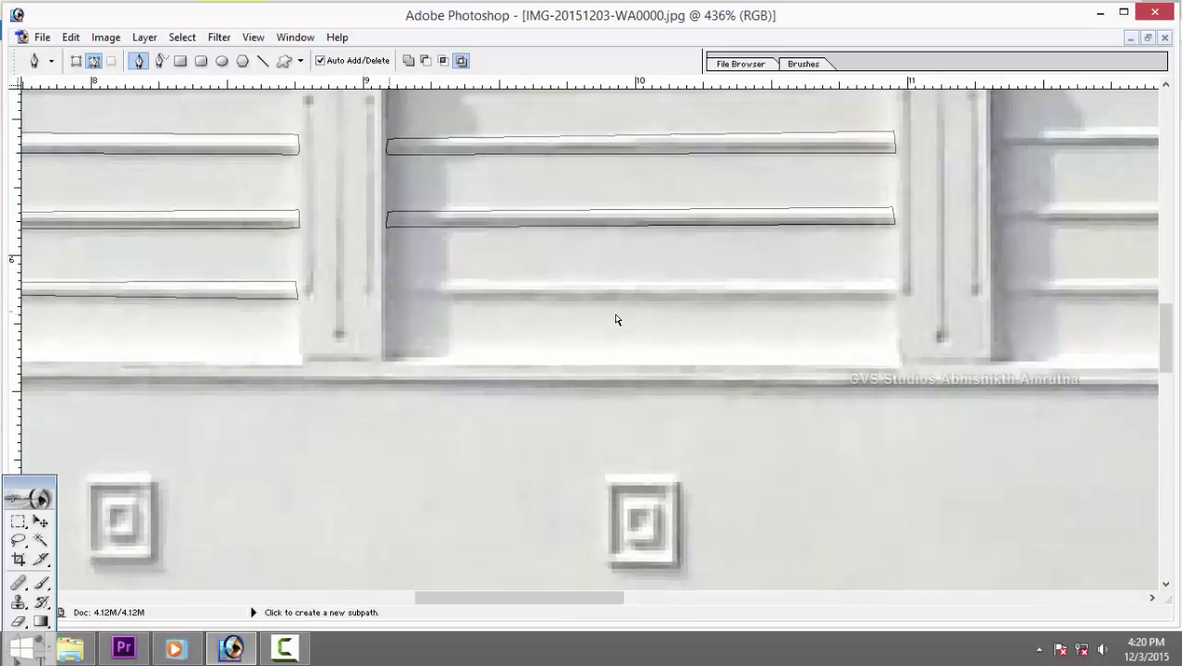
Trace a closed outline around the lowest rail.
click(895, 282)
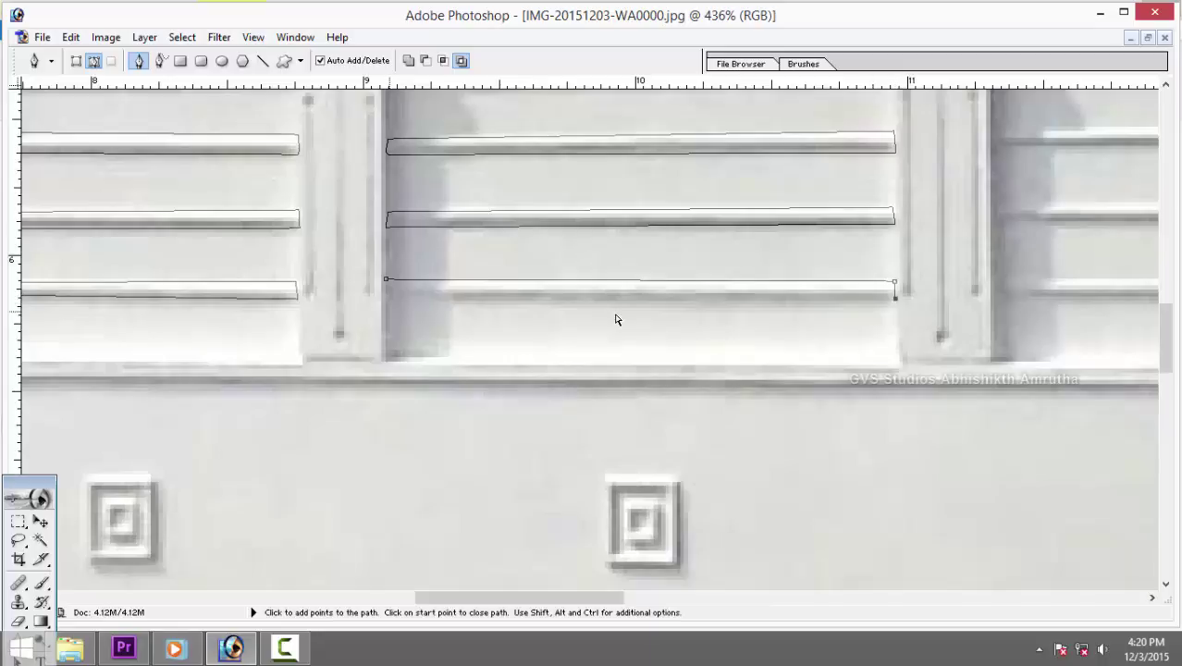
click(386, 297)
scroll(615, 319, up, 2)
scroll(615, 319, right, 5)
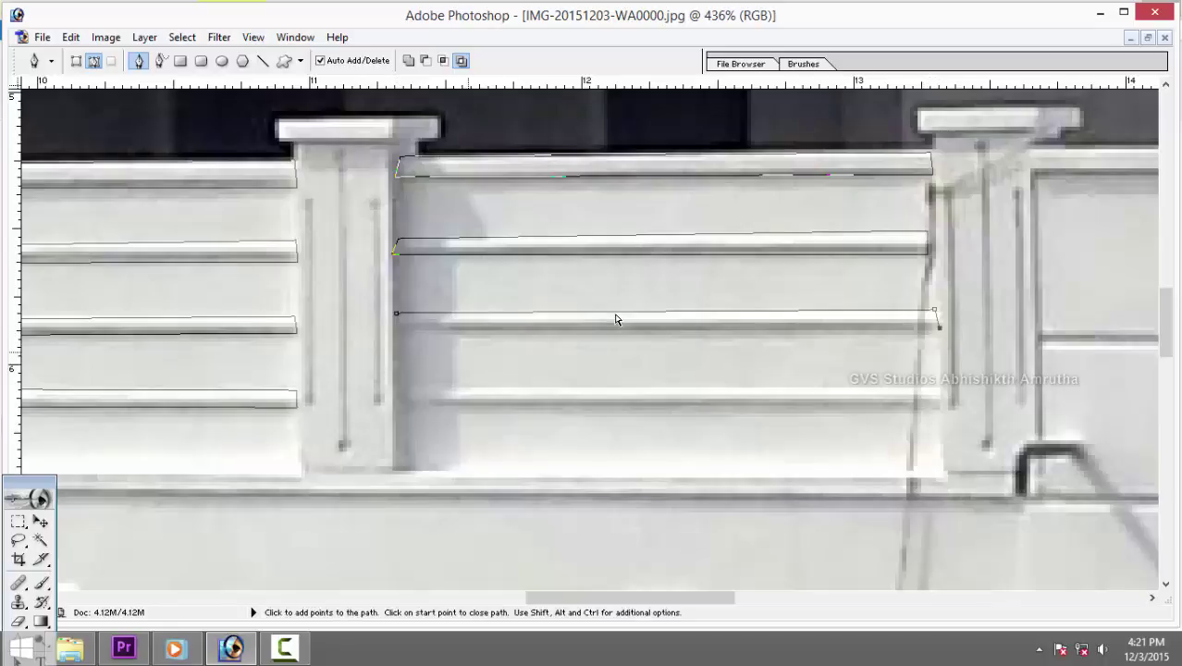
click(396, 329)
click(396, 314)
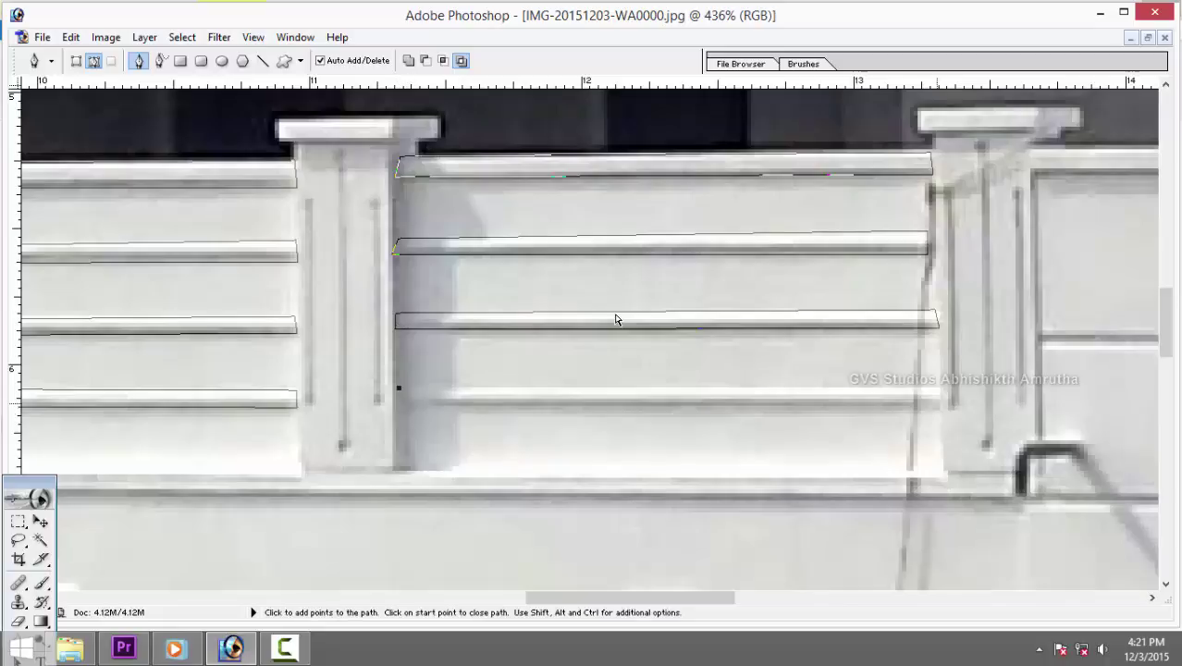
Trace a closed outline around the bottom rail.
click(944, 388)
click(944, 406)
click(397, 405)
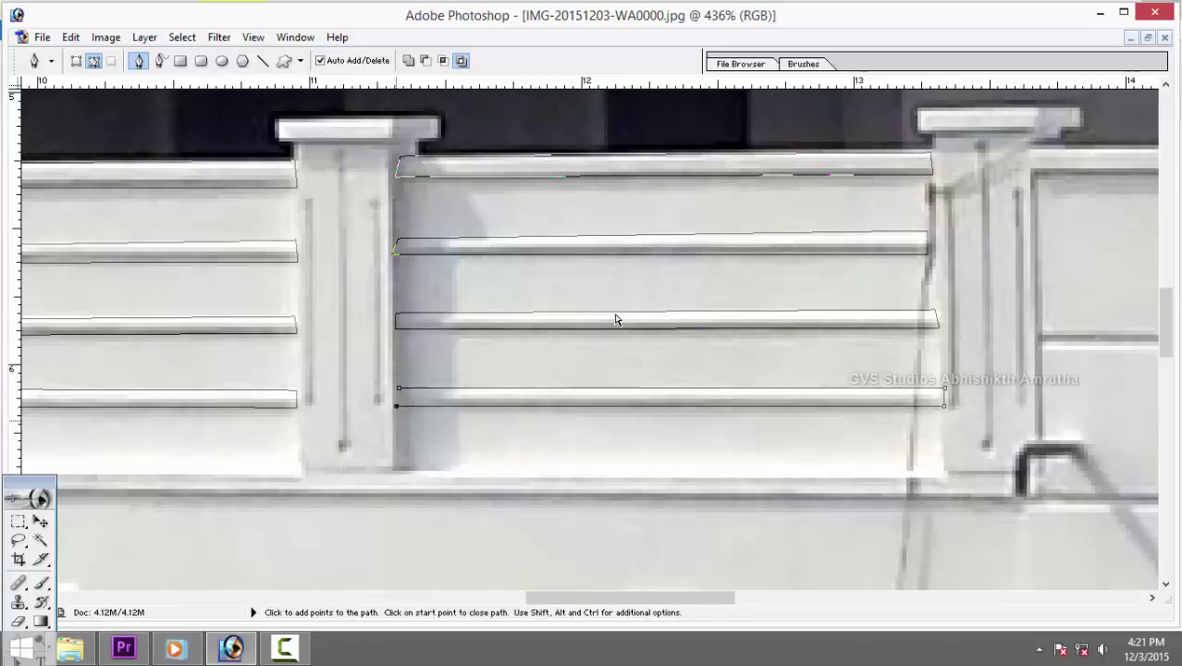
click(398, 388)
Zoom out and reframe the view on the upper parapet wall's top edge.
drag(616, 319, 260, 347)
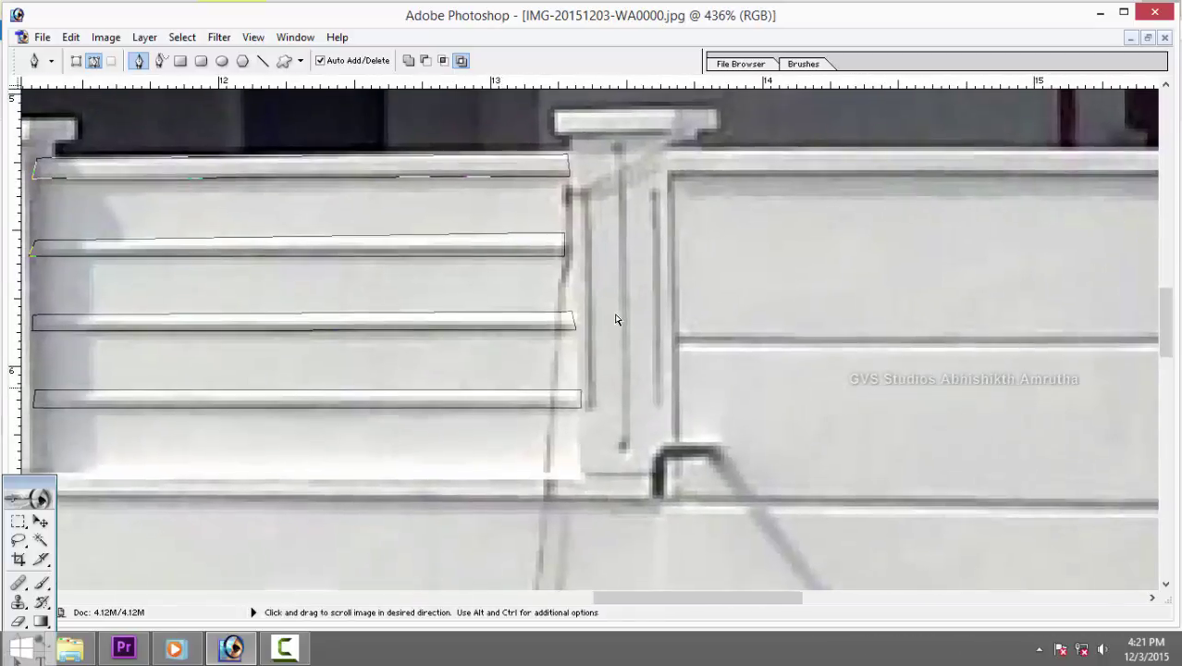
key(ctrl+minus)
key(ctrl+minus)
key(ctrl+minus)
drag(616, 320, 616, 463)
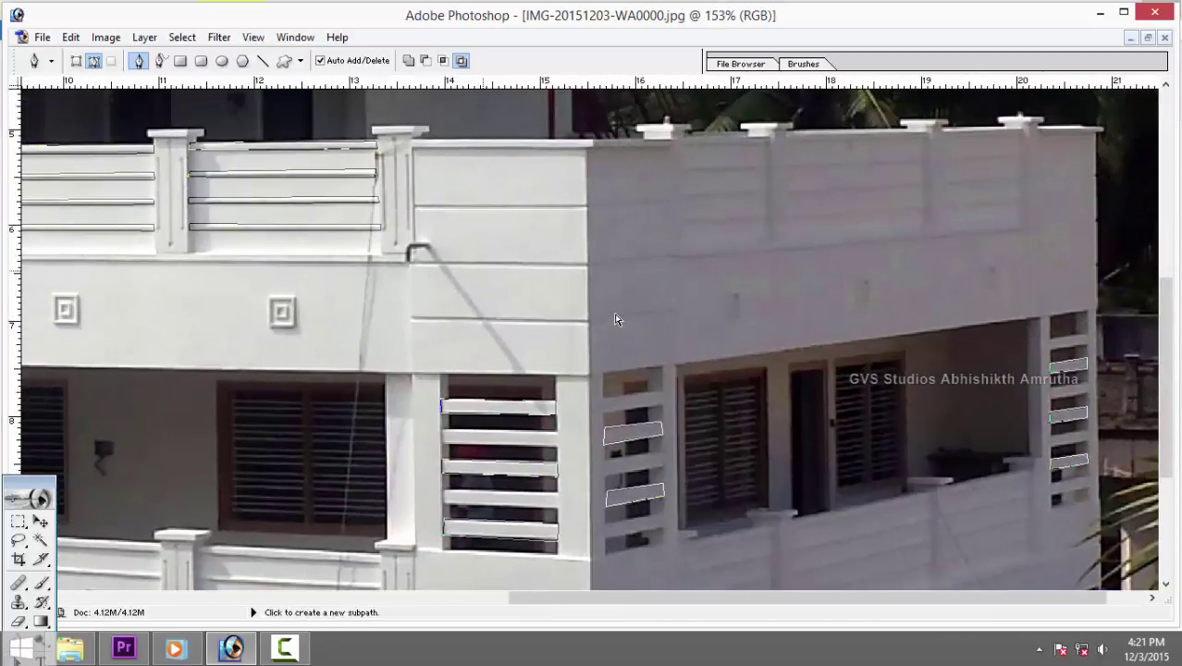
key(ctrl+minus)
key(ctrl+minus)
key(ctrl+plus)
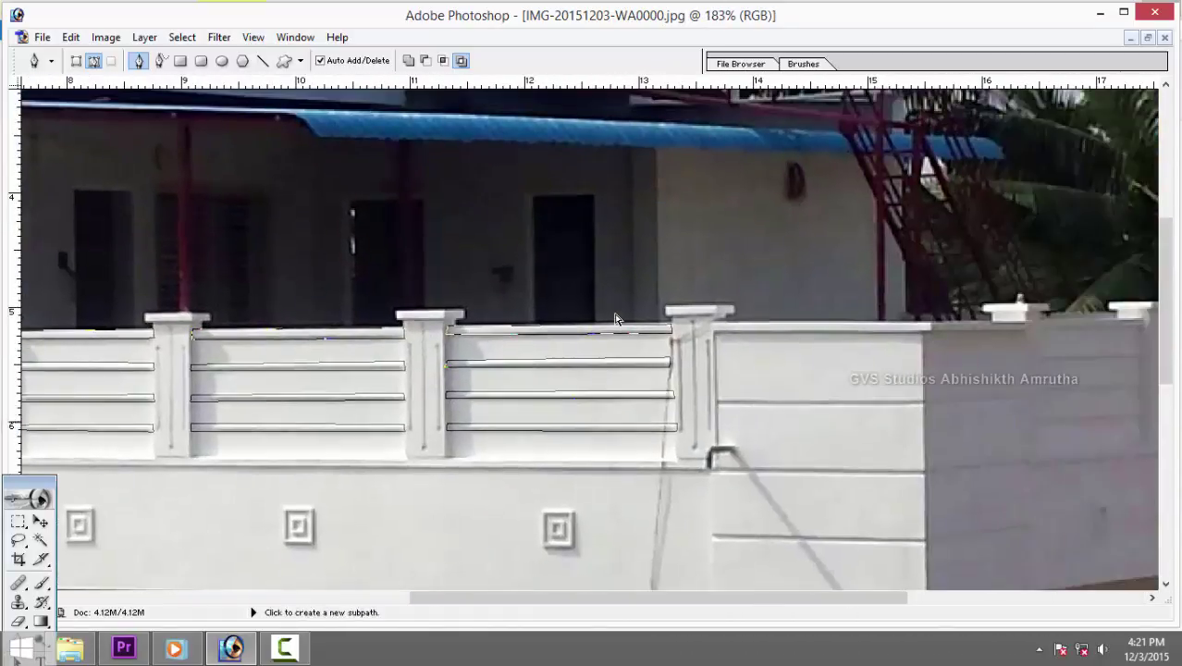
key(ctrl+plus)
drag(616, 319, 616, 320)
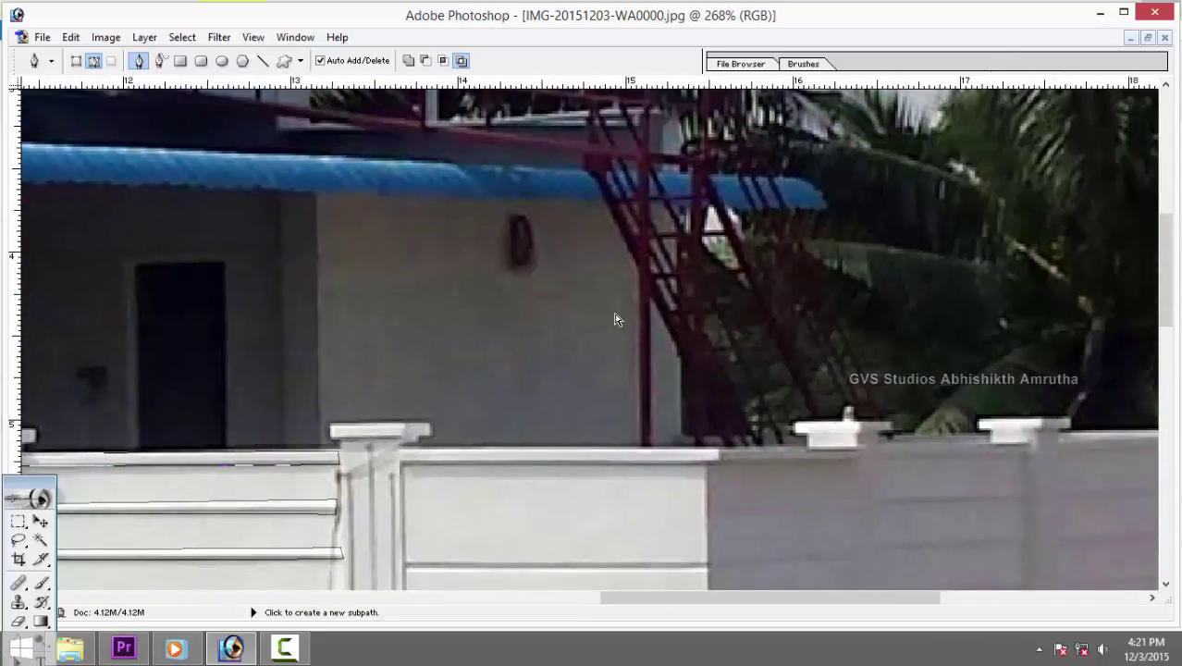
Trace a closed outline along the parapet wall's top edge.
click(400, 462)
click(718, 459)
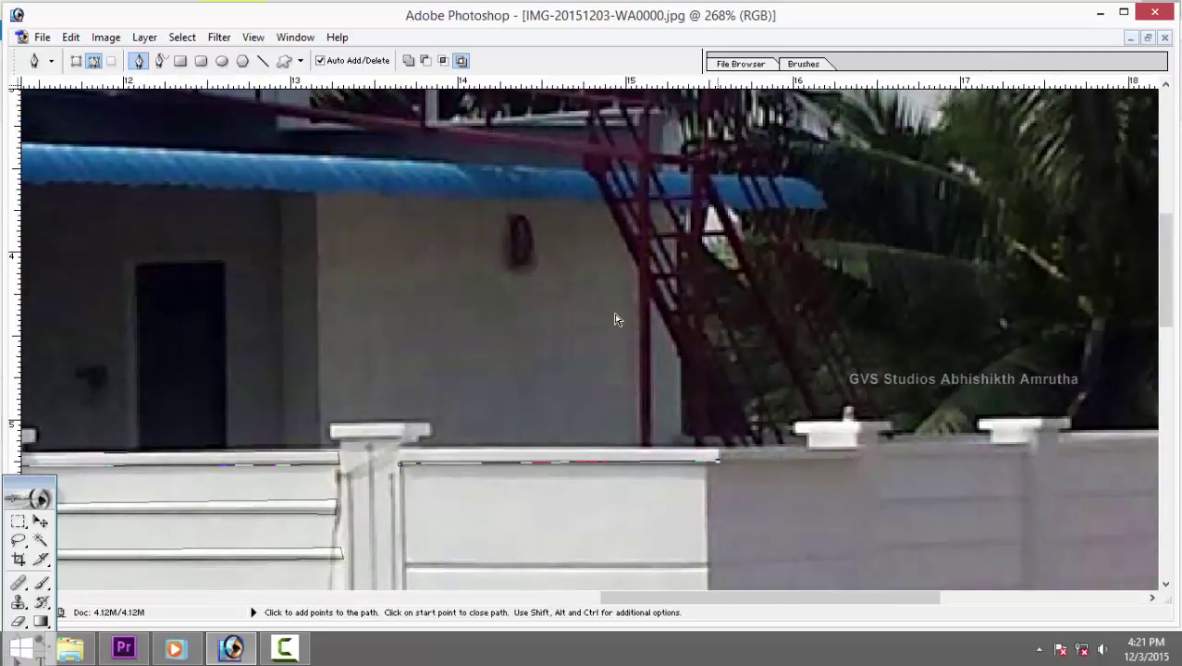
click(857, 456)
click(1027, 449)
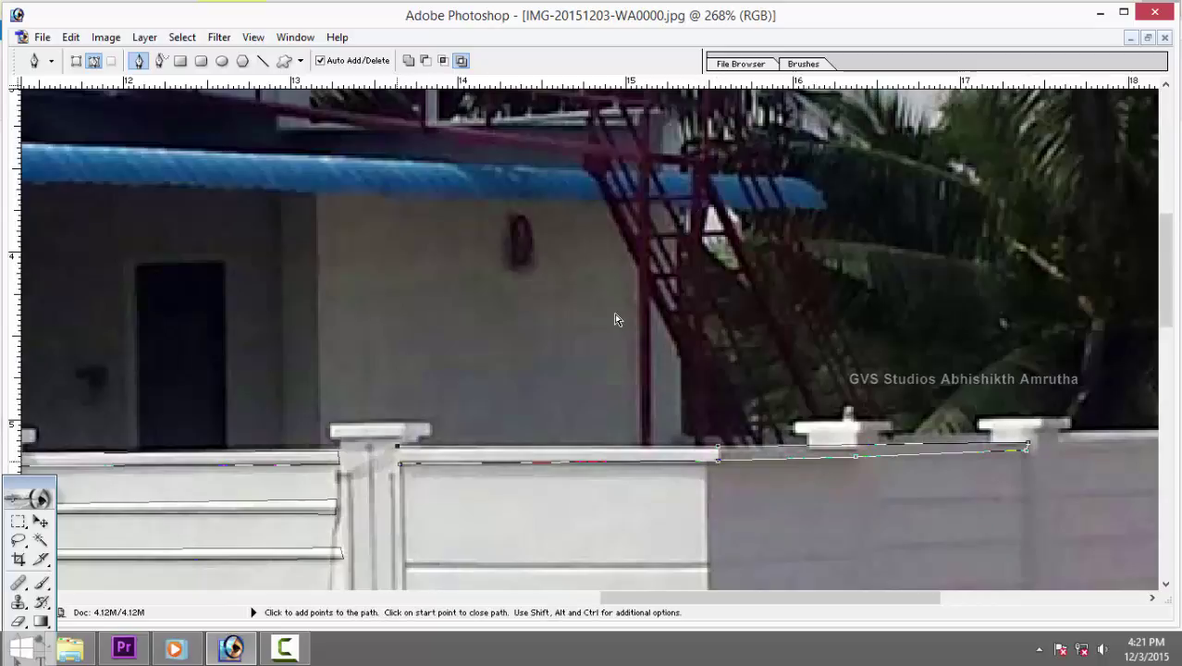
click(398, 453)
scroll(616, 319, down, 3)
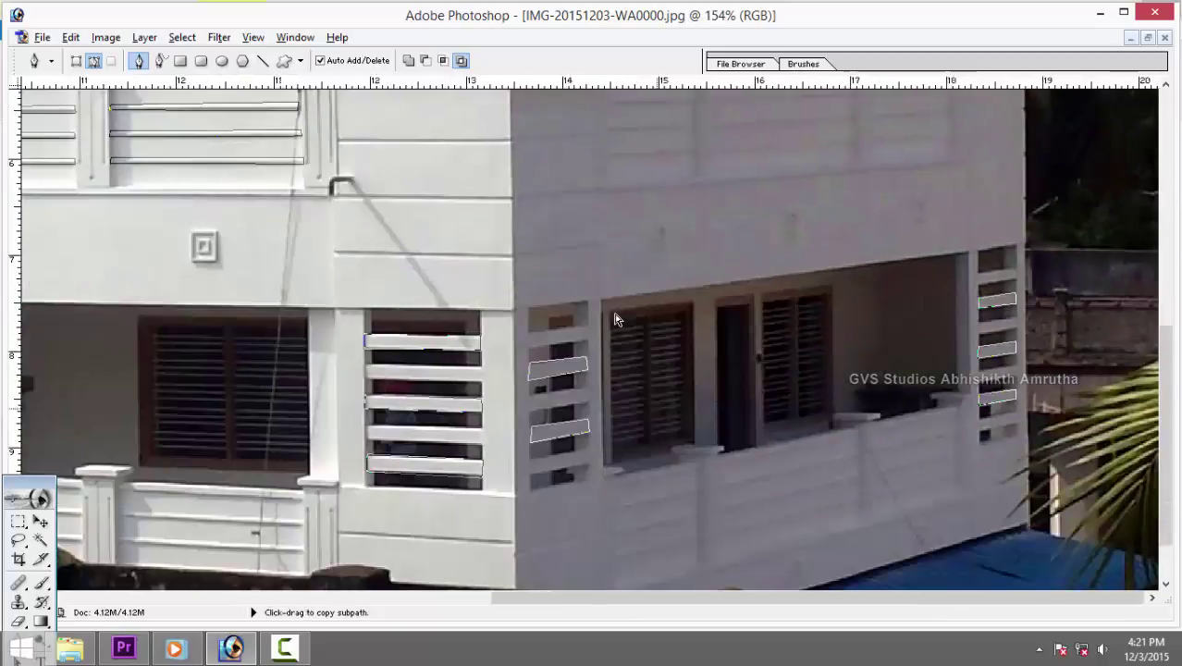
scroll(616, 320, down, 3)
scroll(616, 320, down, 1)
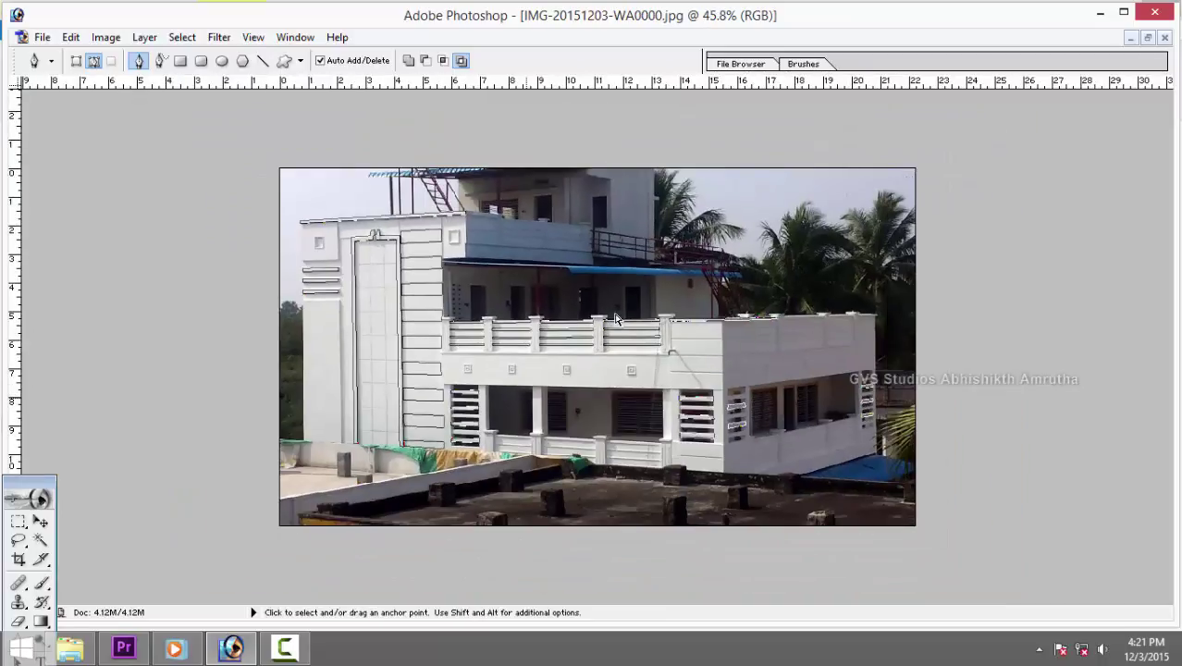
Convert the traced paths to a selection and fill them with dark maroon on a new layer.
key(ctrl+Return)
key(ctrl+shift+n)
key(Return)
key(alt+BackSpace)
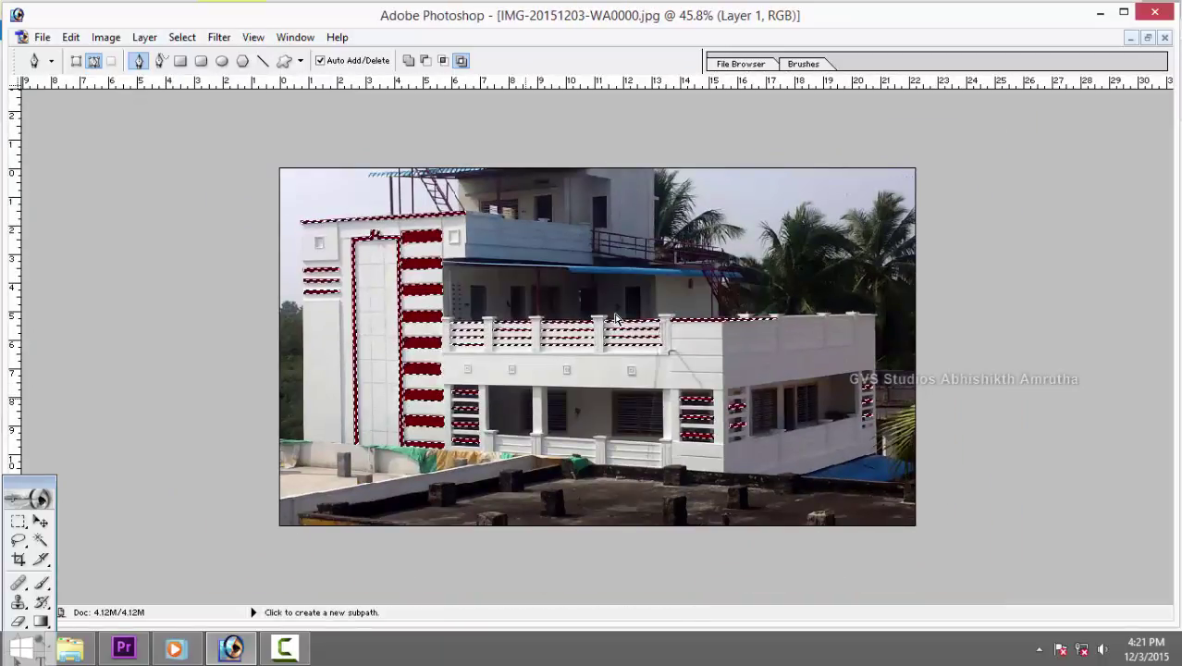
key(ctrl+d)
Move the tools panel higher and make the original photo layer active again.
key(v)
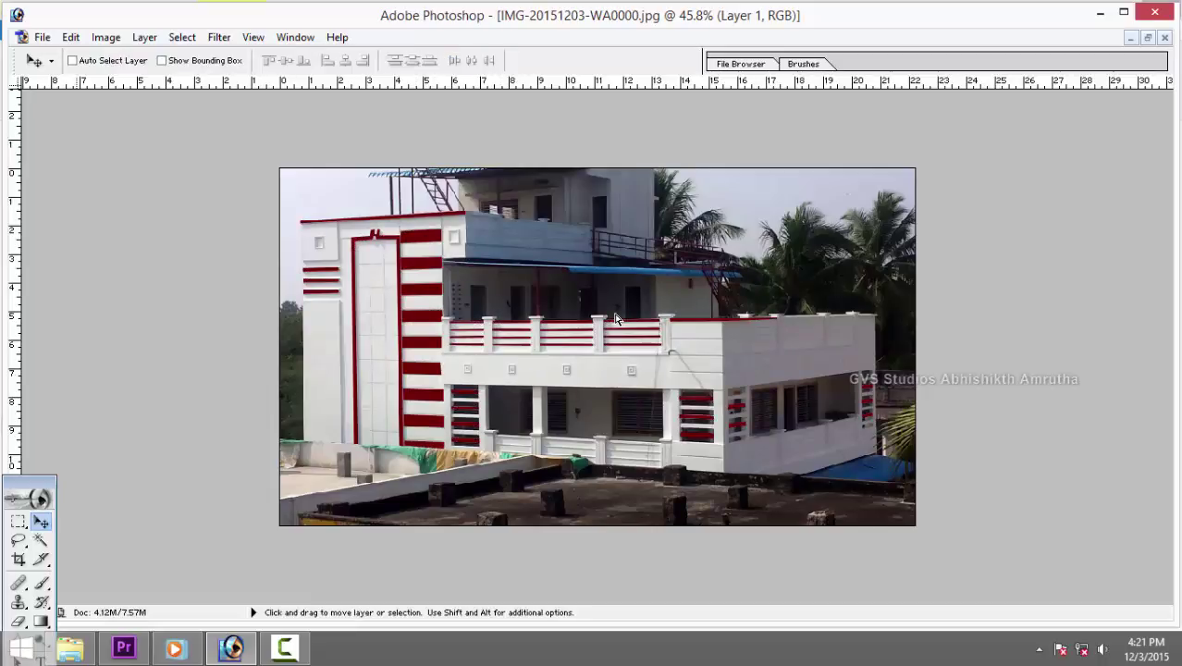
mouse_move(28, 479)
mouse_down()
mouse_move(79, 139)
mouse_move(61, 114)
mouse_up()
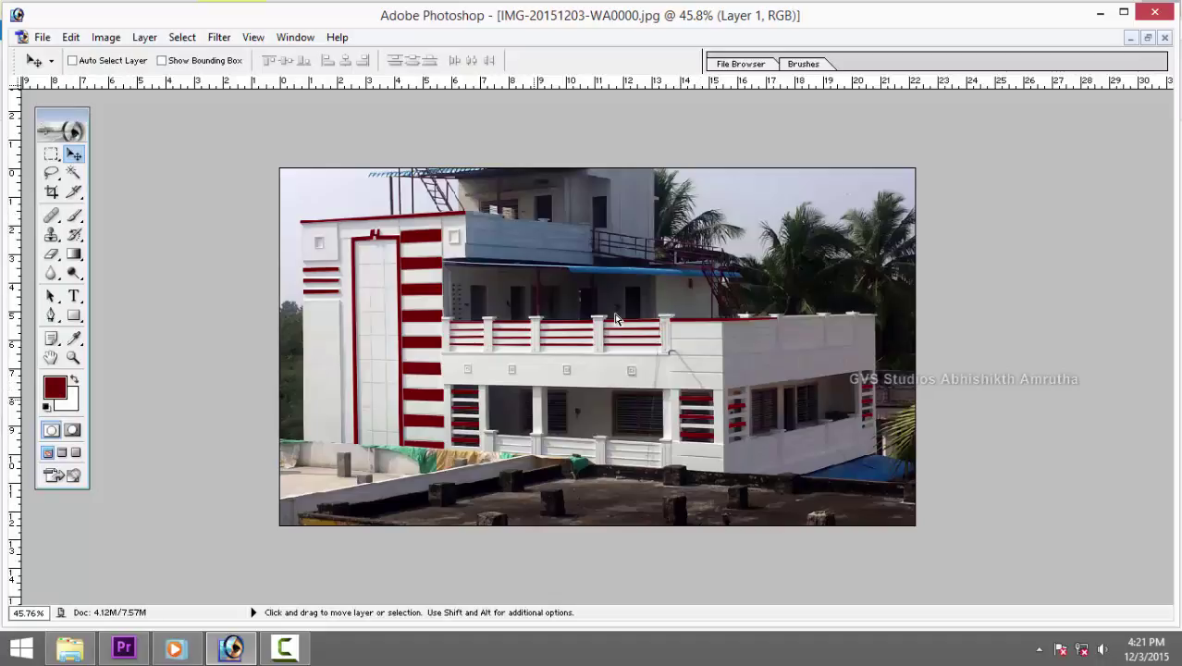
scroll(616, 320, up, 1)
scroll(616, 319, up, 1)
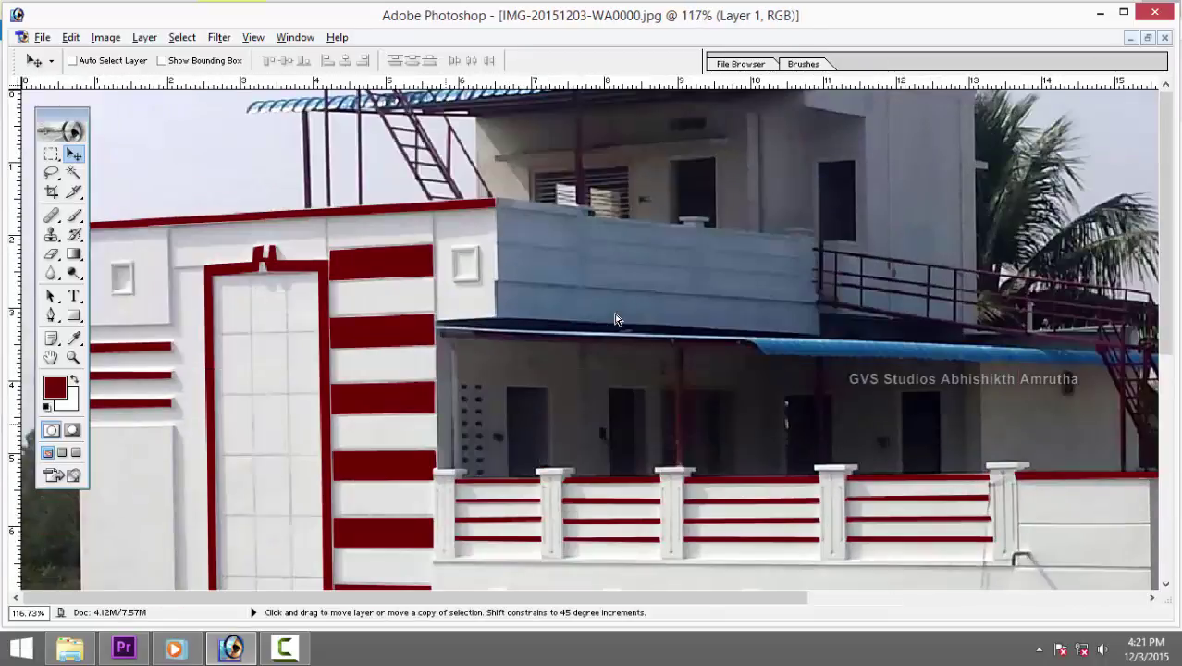
scroll(616, 320, up, 1)
scroll(616, 319, down, 1)
scroll(616, 319, down, 2)
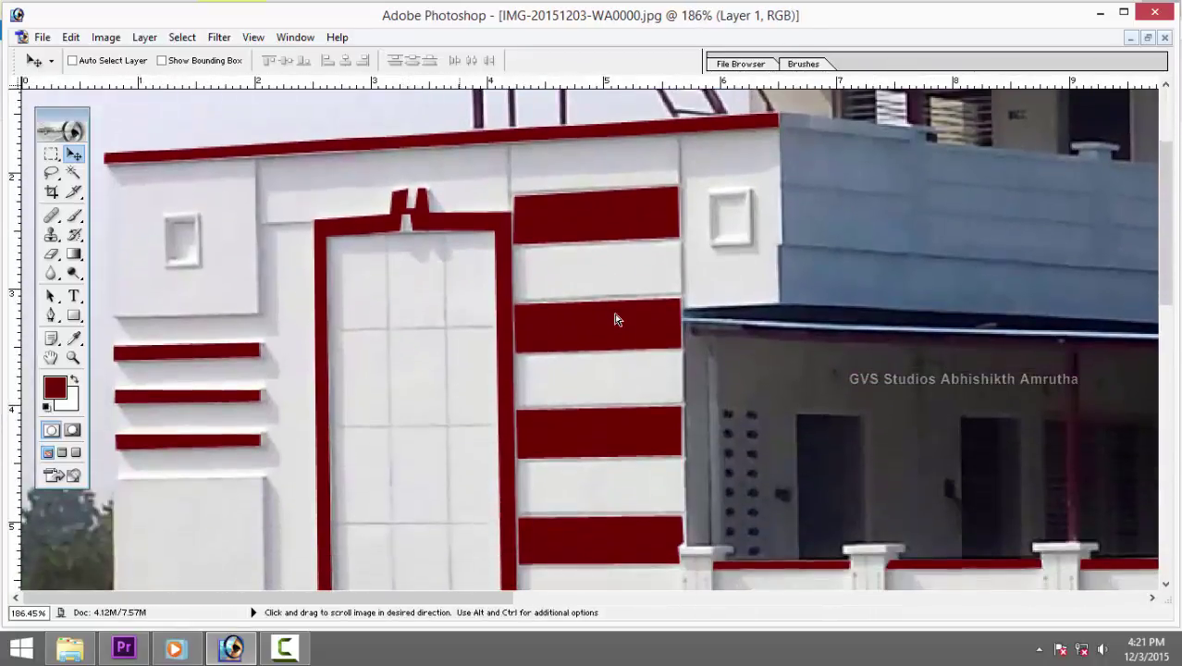
key(alt+bracketleft)
key(p)
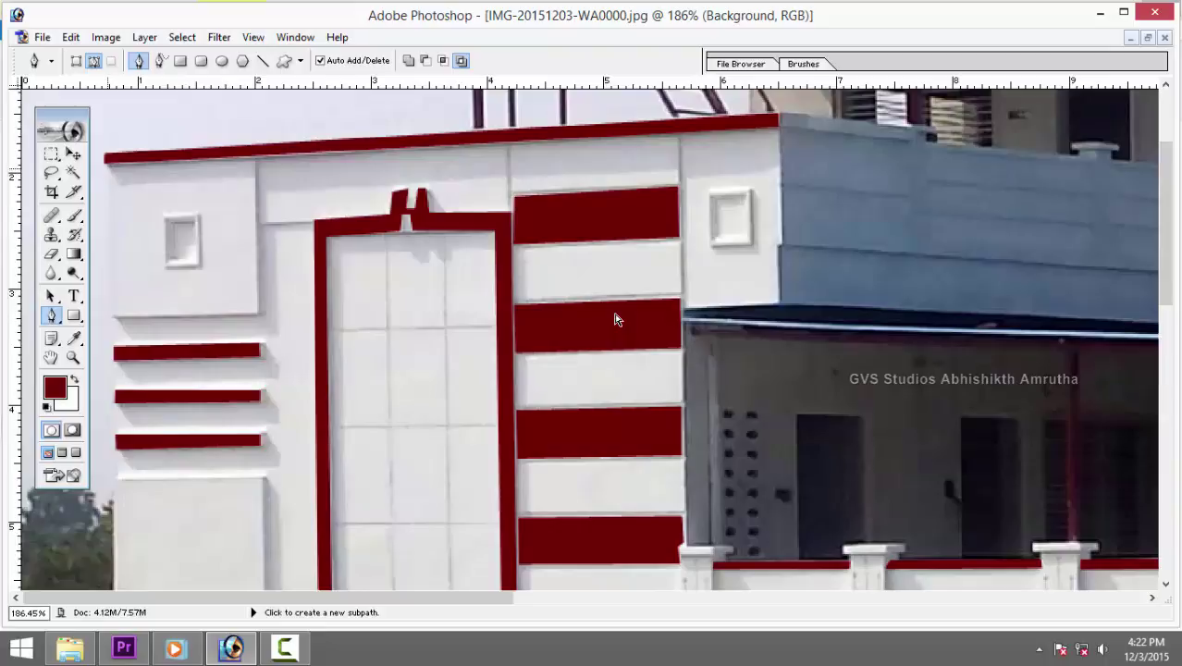
Trace a closed outline around the upper-left wall panel.
click(616, 319)
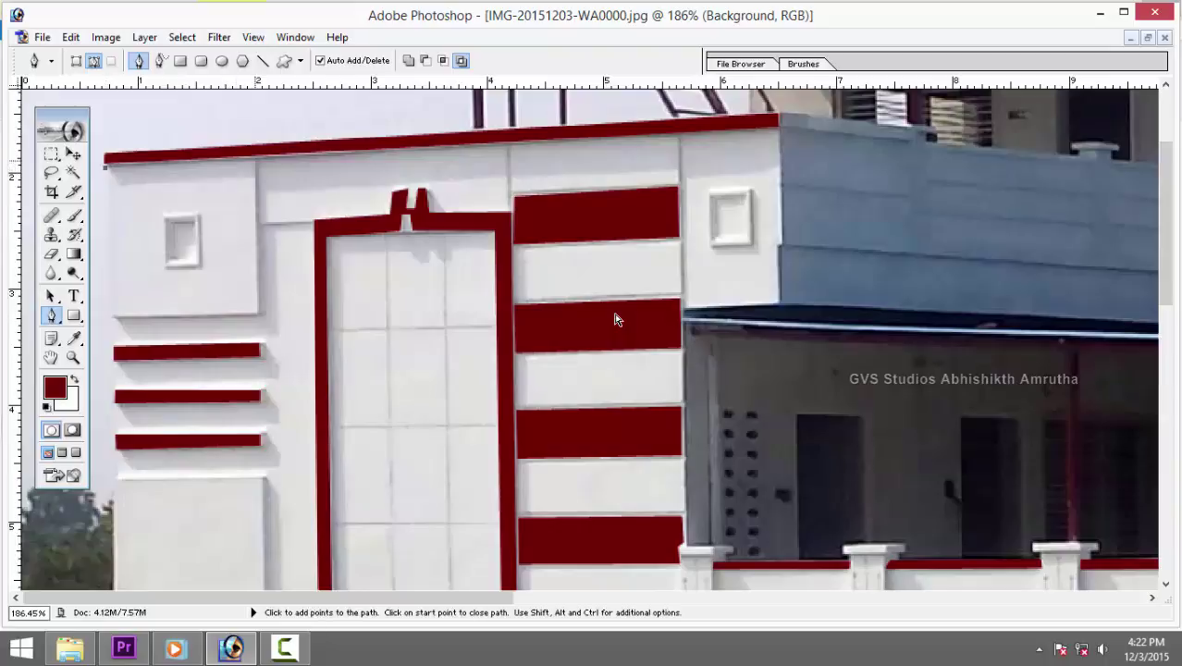
click(254, 159)
click(256, 312)
click(113, 317)
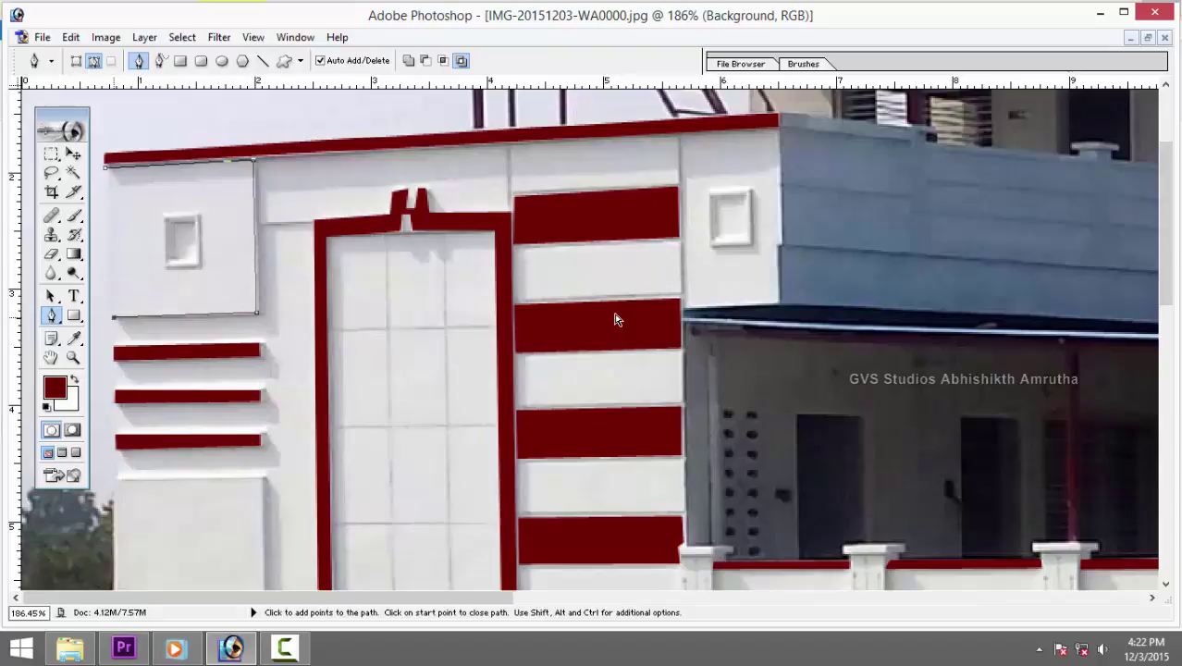
click(105, 167)
scroll(617, 319, down, 5)
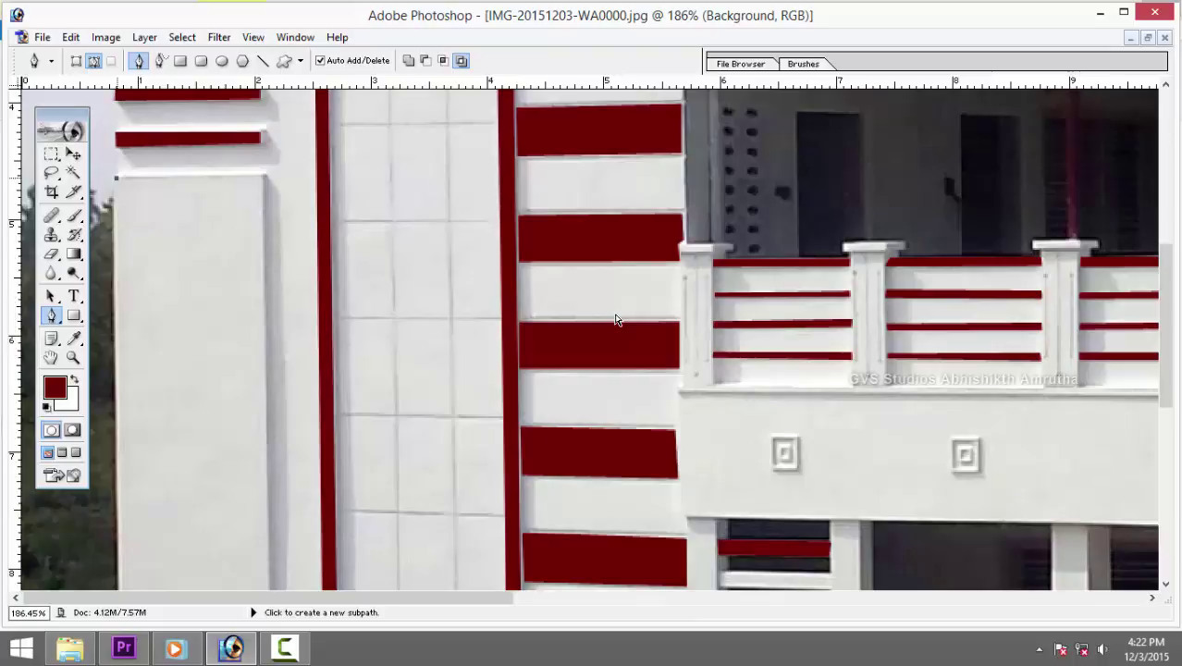
Begin the tall lower-left panel outline and pan around the facade to locate the door tiles.
click(617, 319)
scroll(617, 319, down, 4)
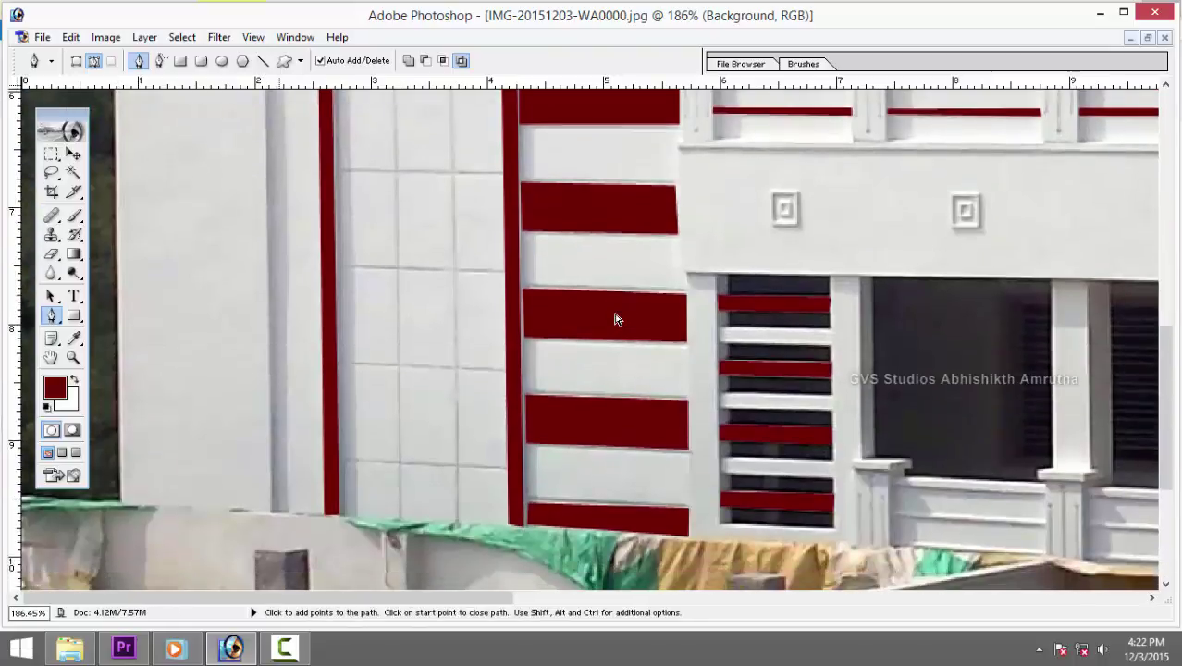
scroll(617, 319, down, 1)
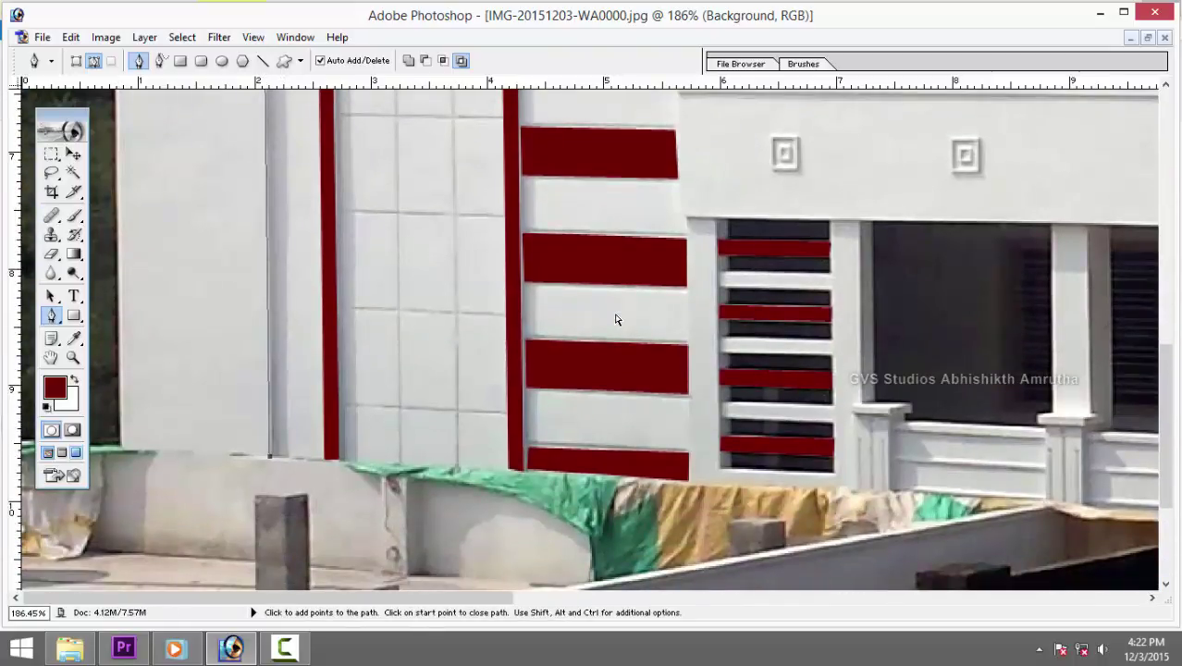
scroll(617, 319, up, 5)
scroll(617, 319, up, 1)
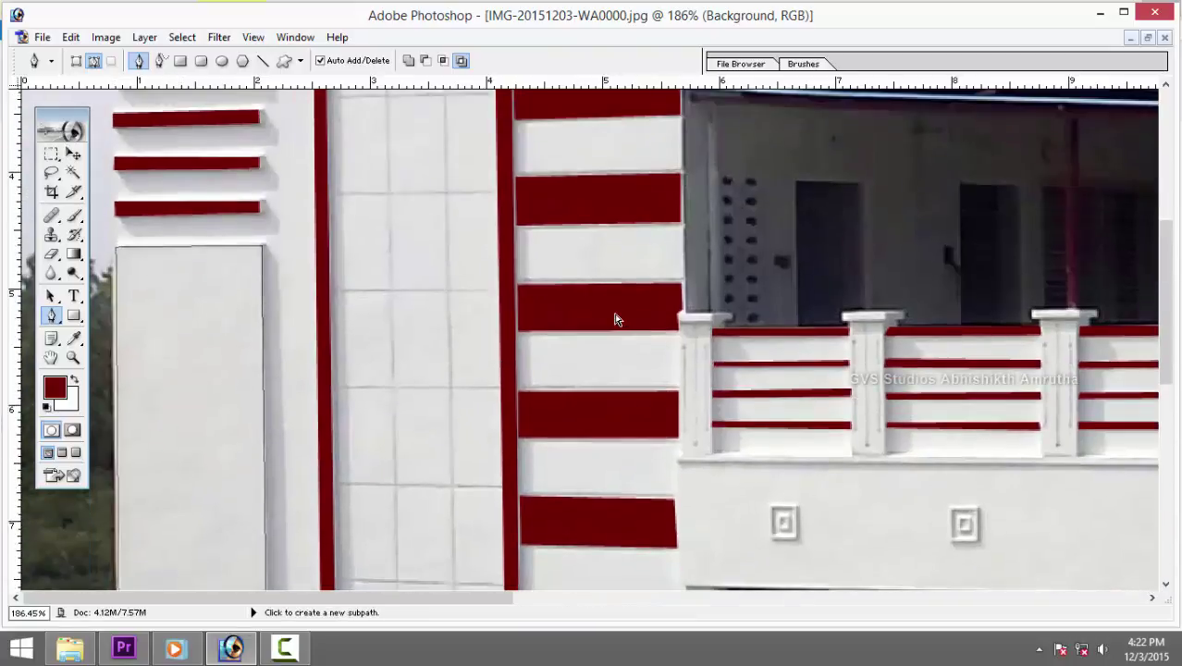
scroll(617, 319, down, 2)
scroll(617, 319, right, 4)
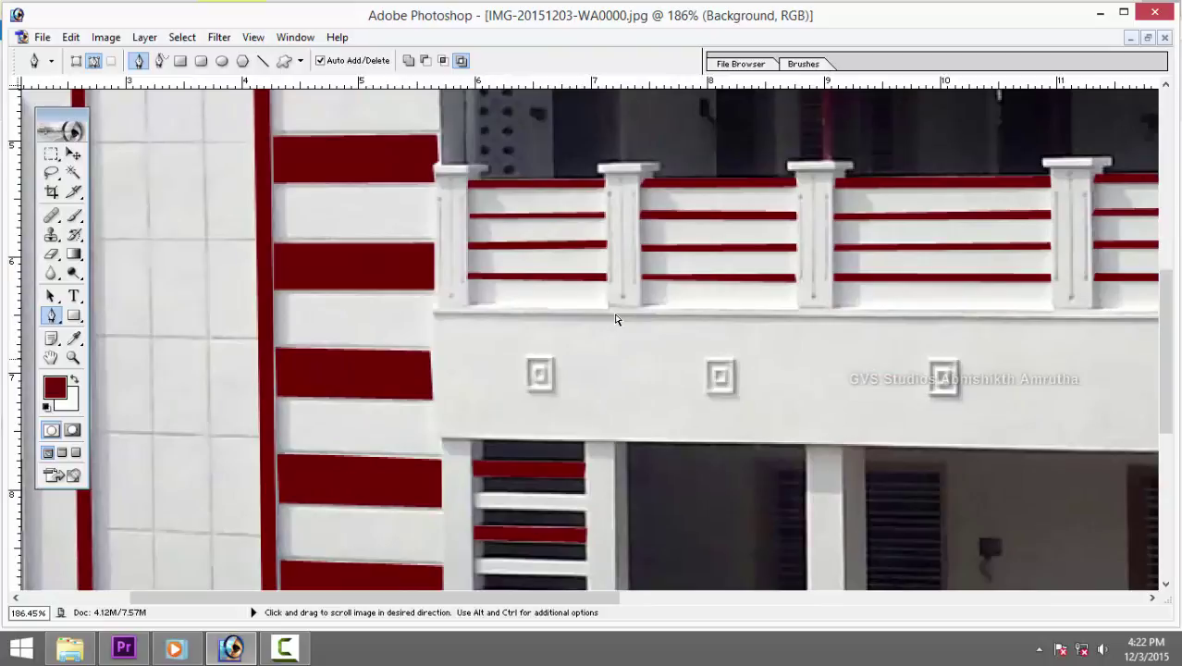
scroll(617, 319, up, 1)
scroll(617, 319, left, 2)
scroll(617, 320, up, 2)
scroll(617, 319, left, 2)
scroll(617, 320, up, 2)
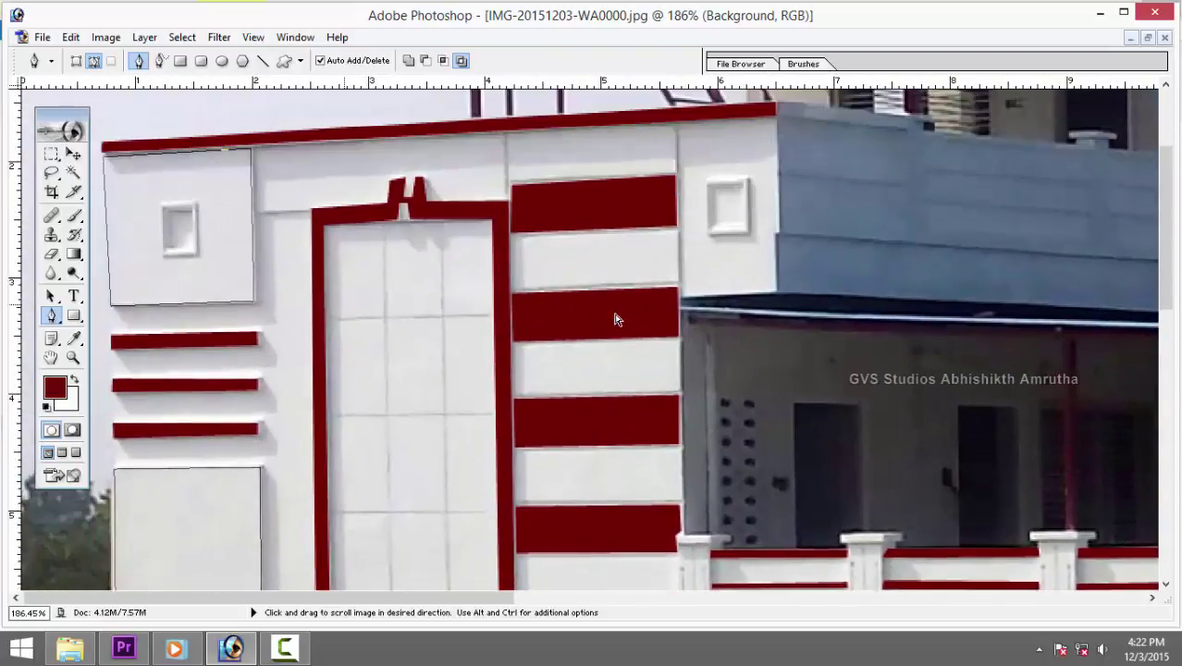
scroll(617, 319, up, 1)
scroll(617, 319, down, 1)
scroll(617, 319, up, 1)
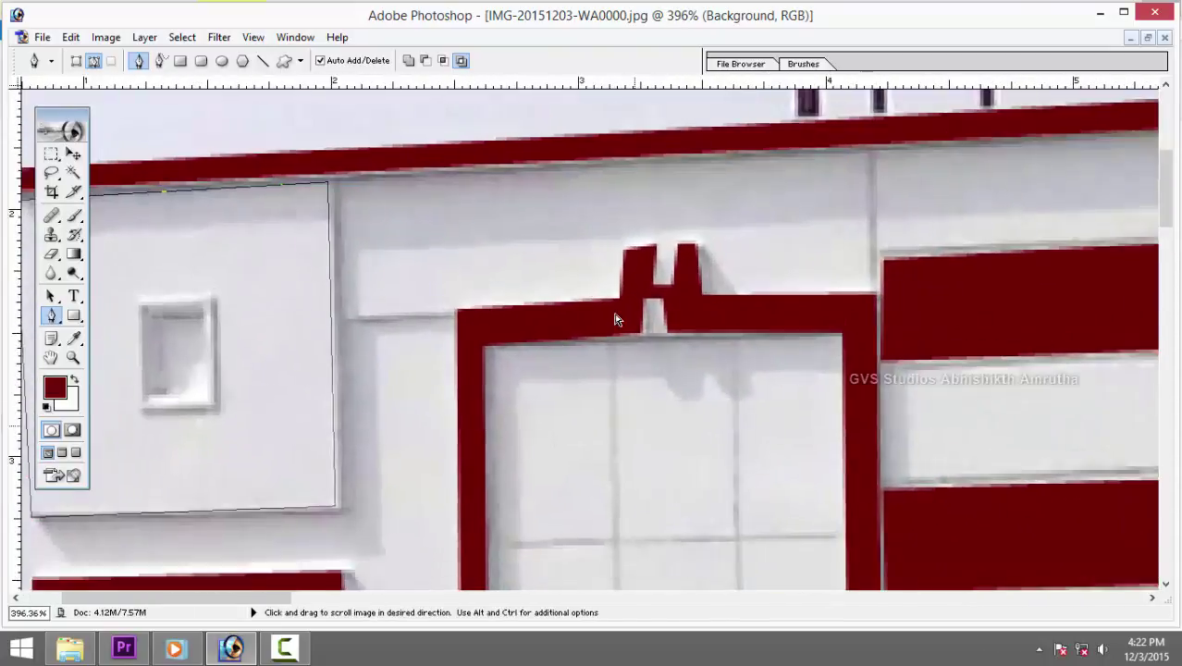
scroll(617, 319, down, 2)
scroll(617, 319, right, 2)
Trace a closed outline around the top-left door tile.
click(319, 157)
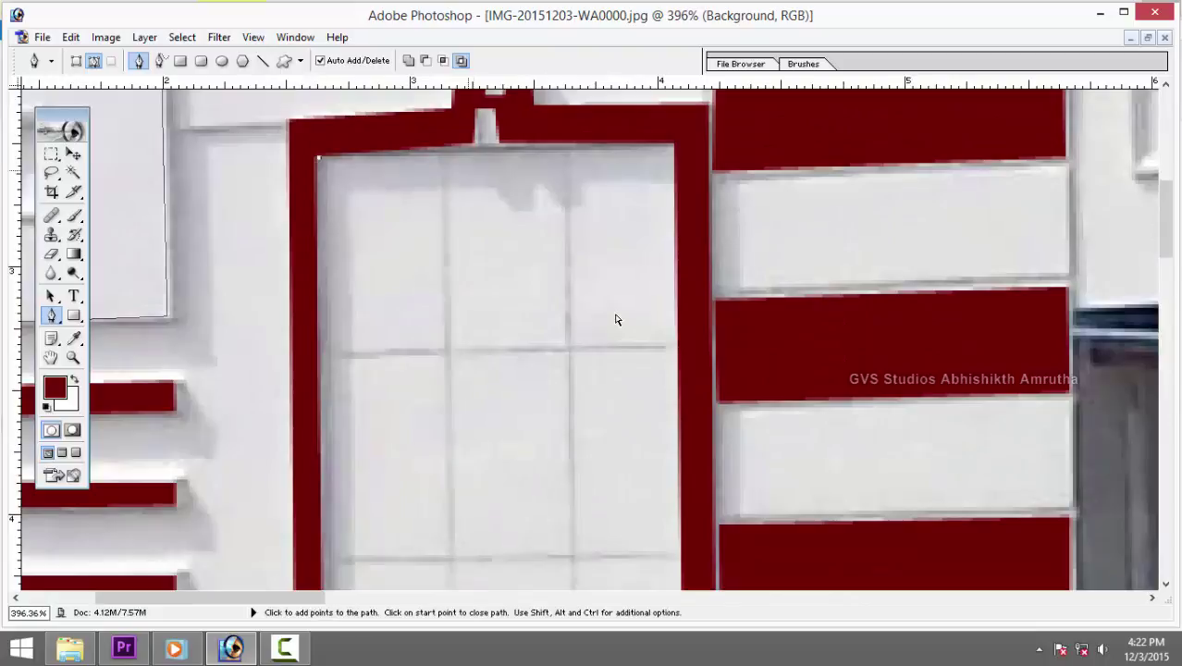
click(447, 154)
click(447, 352)
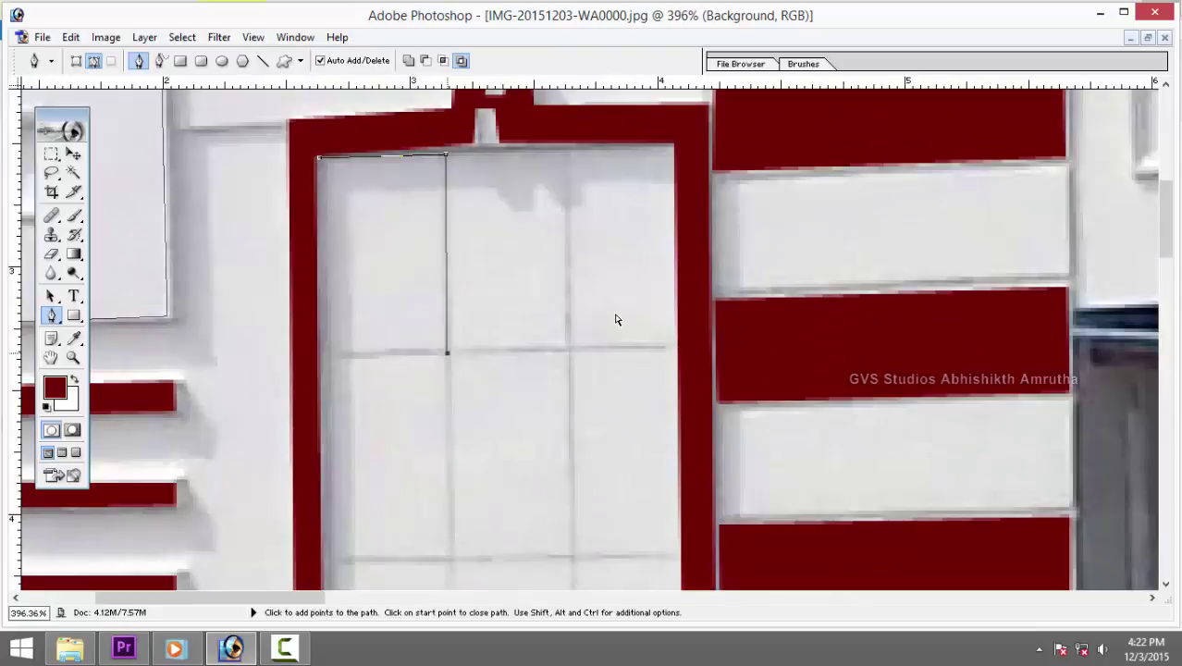
click(323, 352)
click(319, 158)
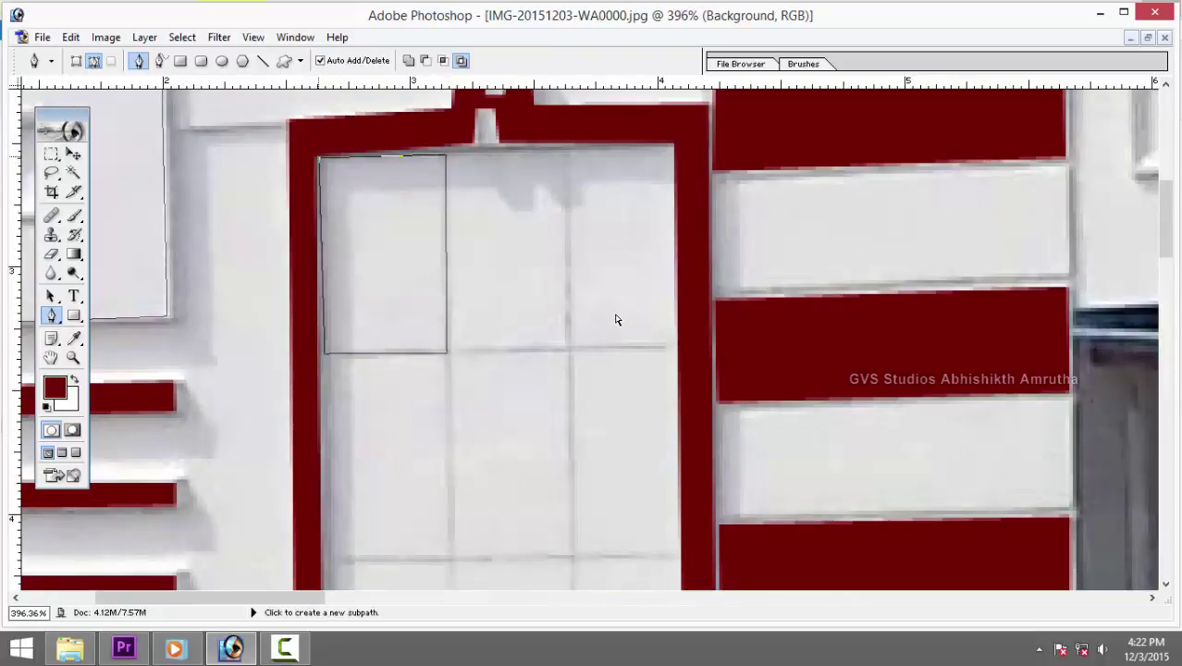
Outline the top-right door tile's four corners.
click(569, 150)
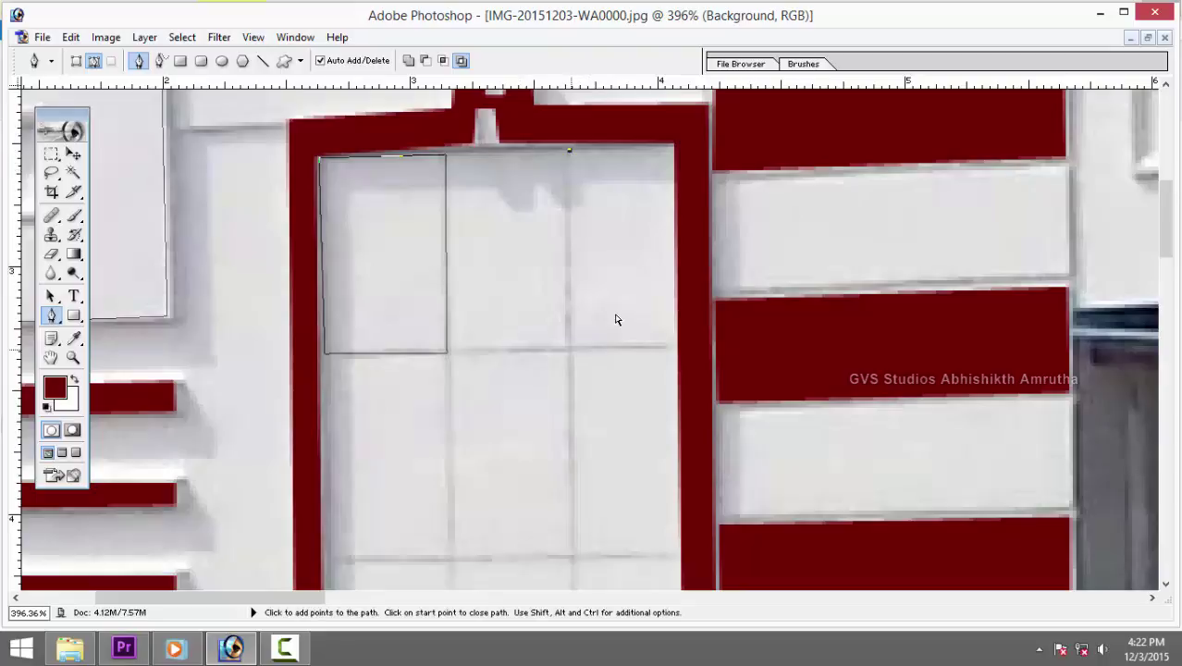
click(569, 346)
click(676, 345)
click(672, 145)
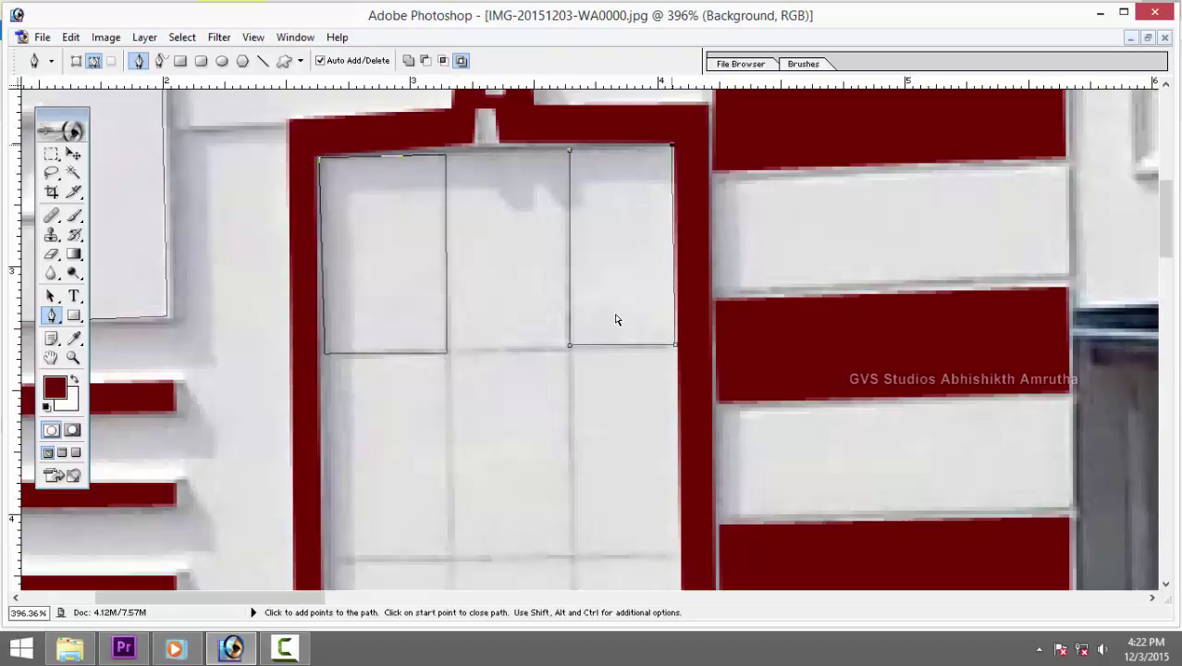
scroll(616, 319, down, 3)
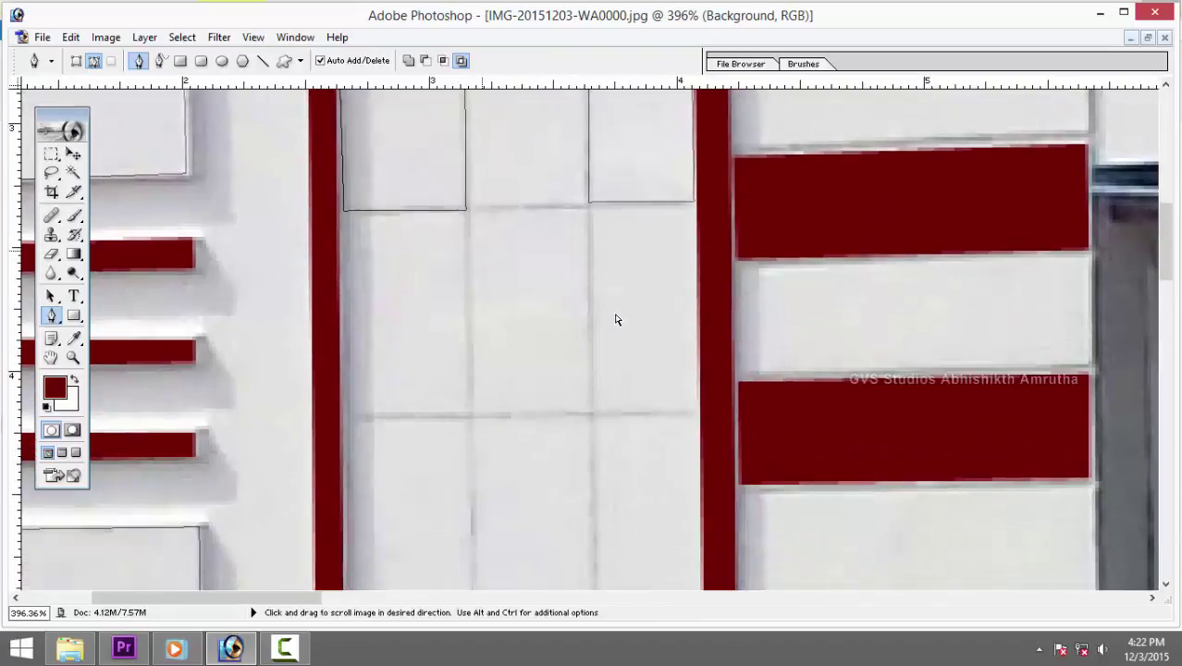
scroll(616, 319, down, 1)
scroll(616, 319, down, 3)
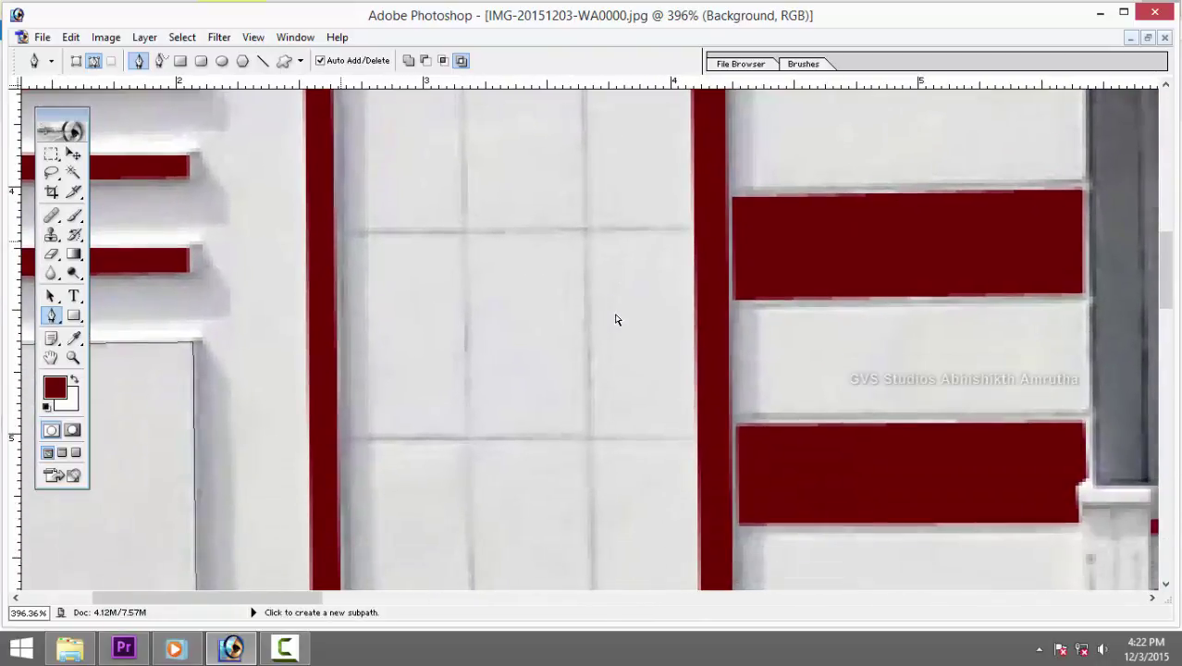
Trace a closed outline around the second-row left tile.
click(341, 439)
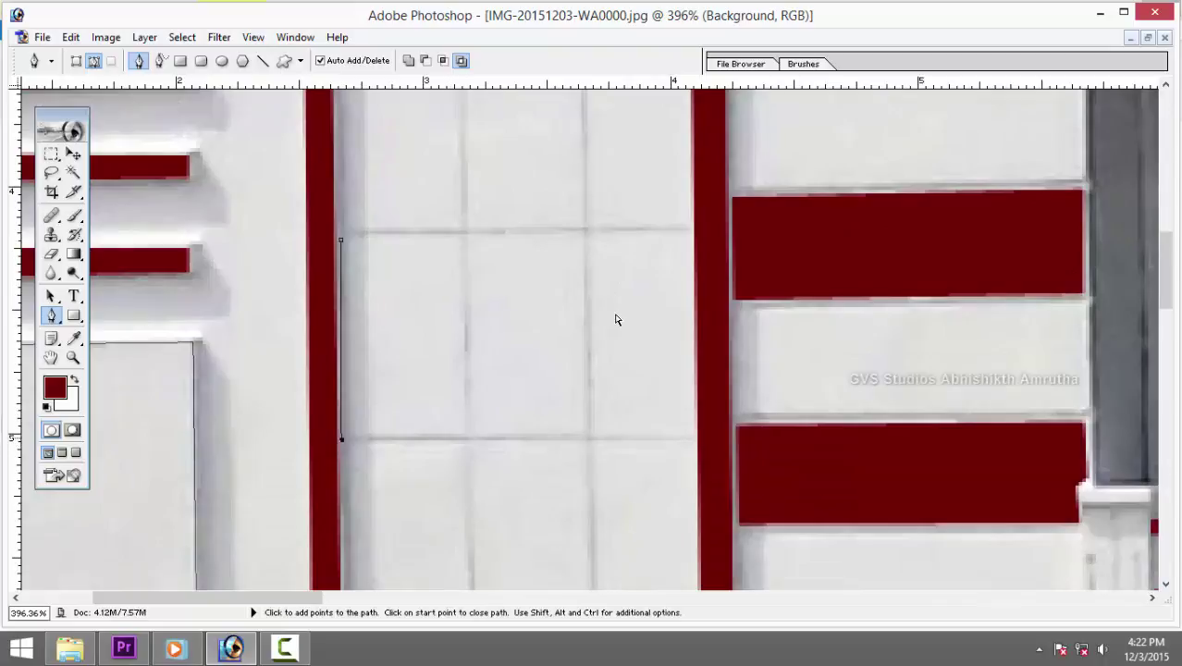
click(467, 438)
click(467, 233)
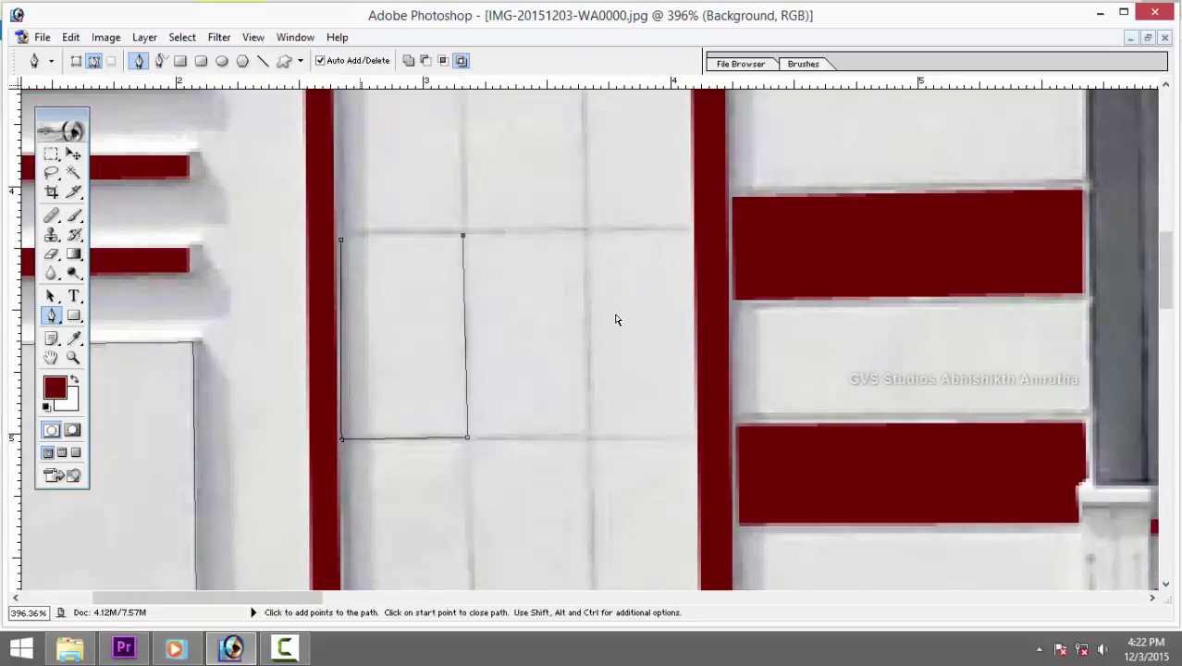
click(341, 241)
Outline the middle tile and extend the path toward the right tile.
scroll(616, 319, right, 2)
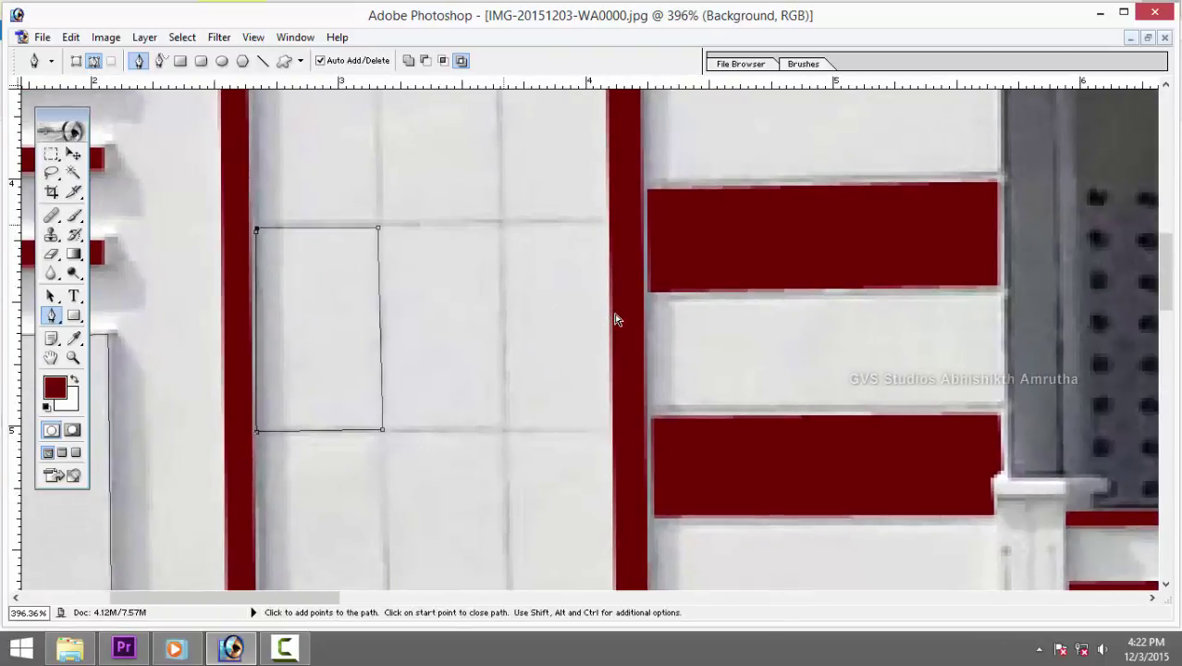
click(504, 224)
click(503, 430)
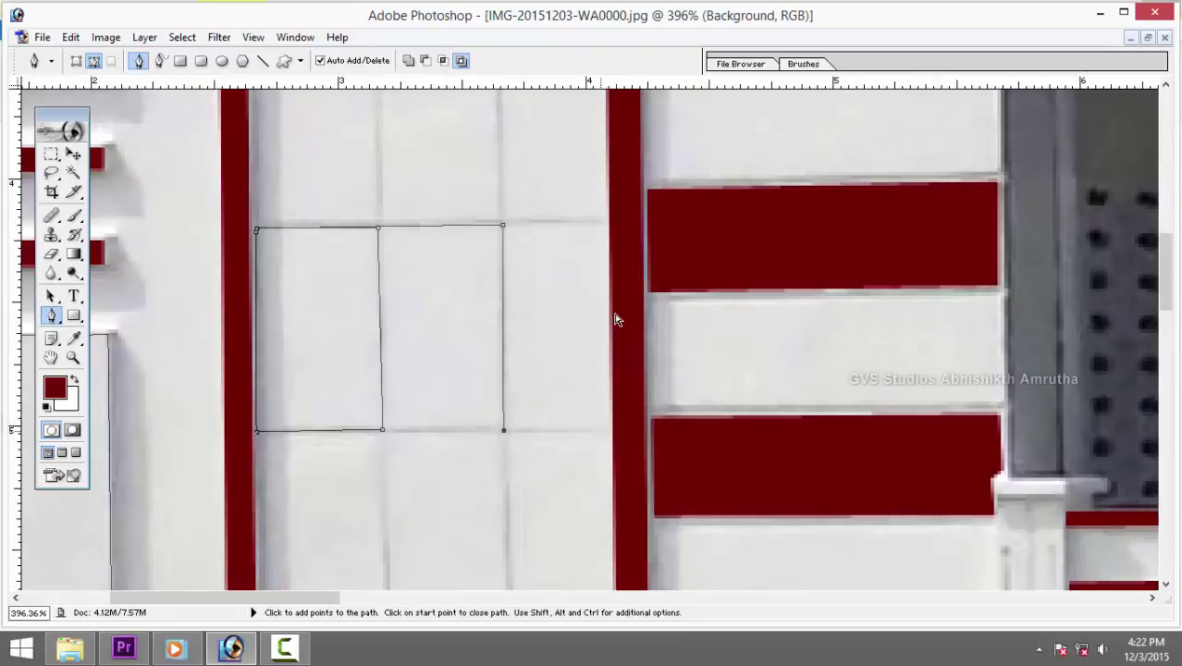
click(610, 429)
click(606, 222)
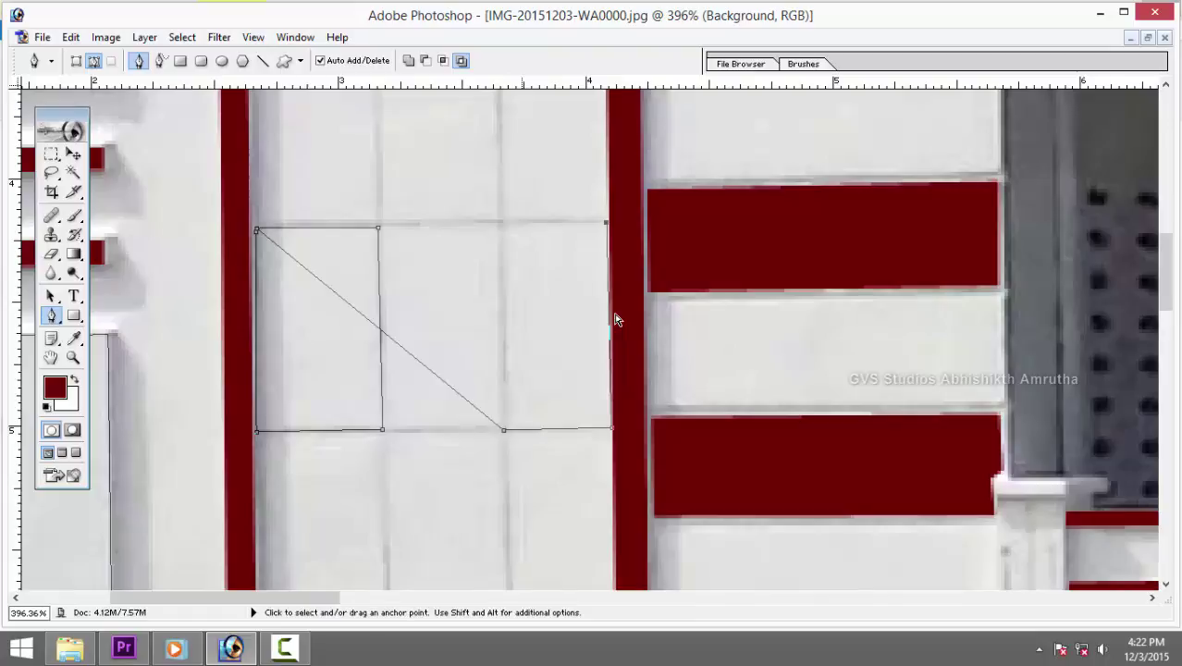
Undo the stray path segments, then redo to restore the middle, lower and right tile outlines.
key(ctrl+alt+z)
key(ctrl+alt+z)
key(ctrl+alt+z)
key(ctrl+alt+z)
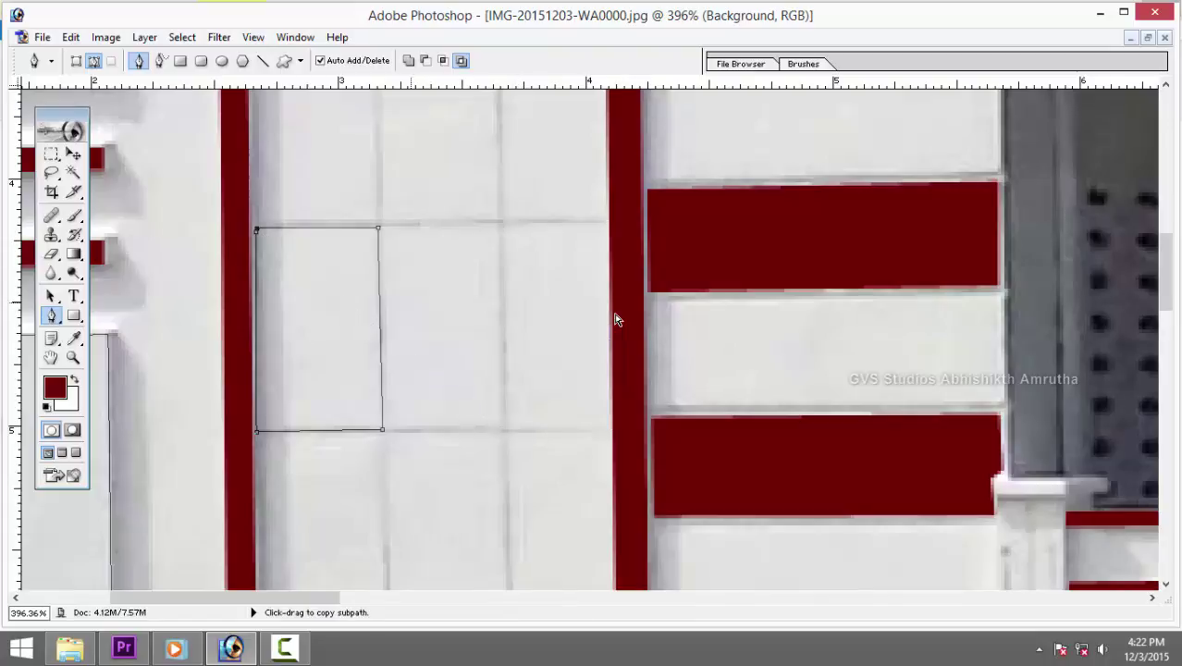
key(ctrl+alt+z)
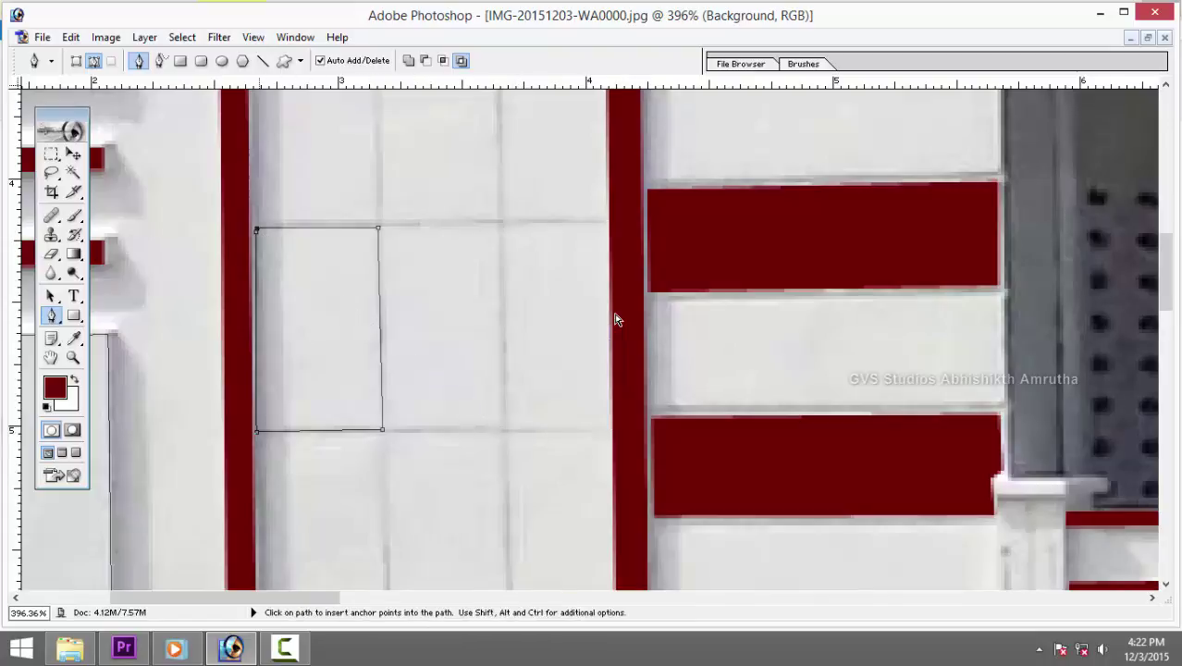
key(ctrl+alt+z)
key(ctrl+alt+z)
key(ctrl+alt+z)
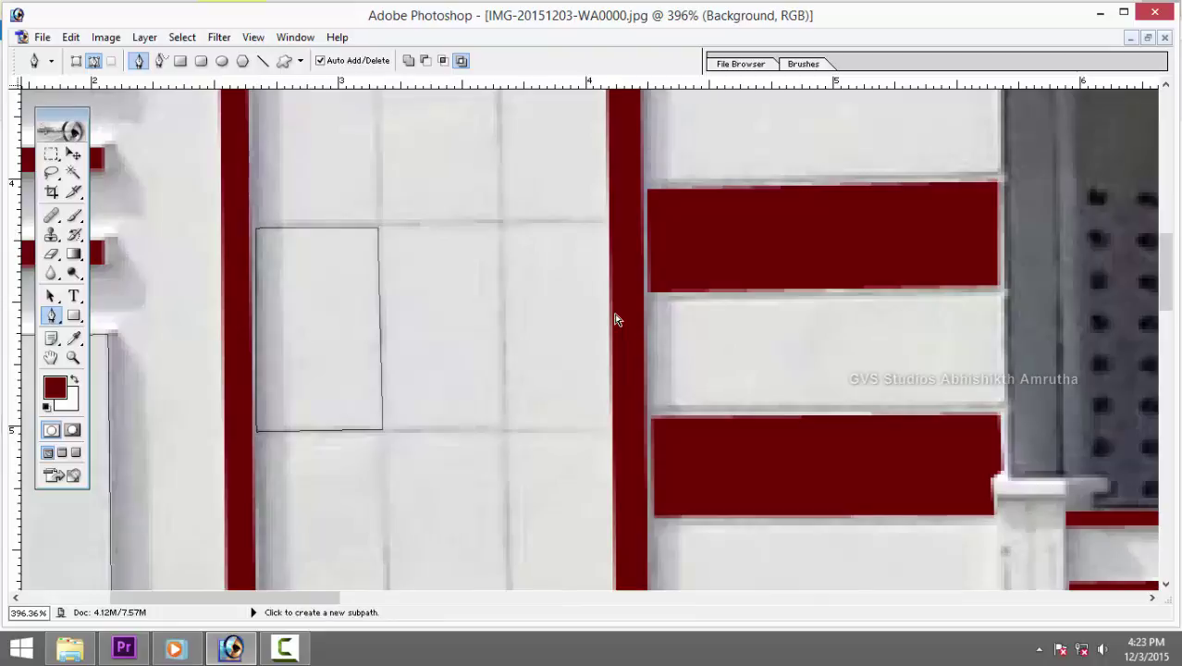
key(ctrl+shift+z)
key(ctrl+shift+z)
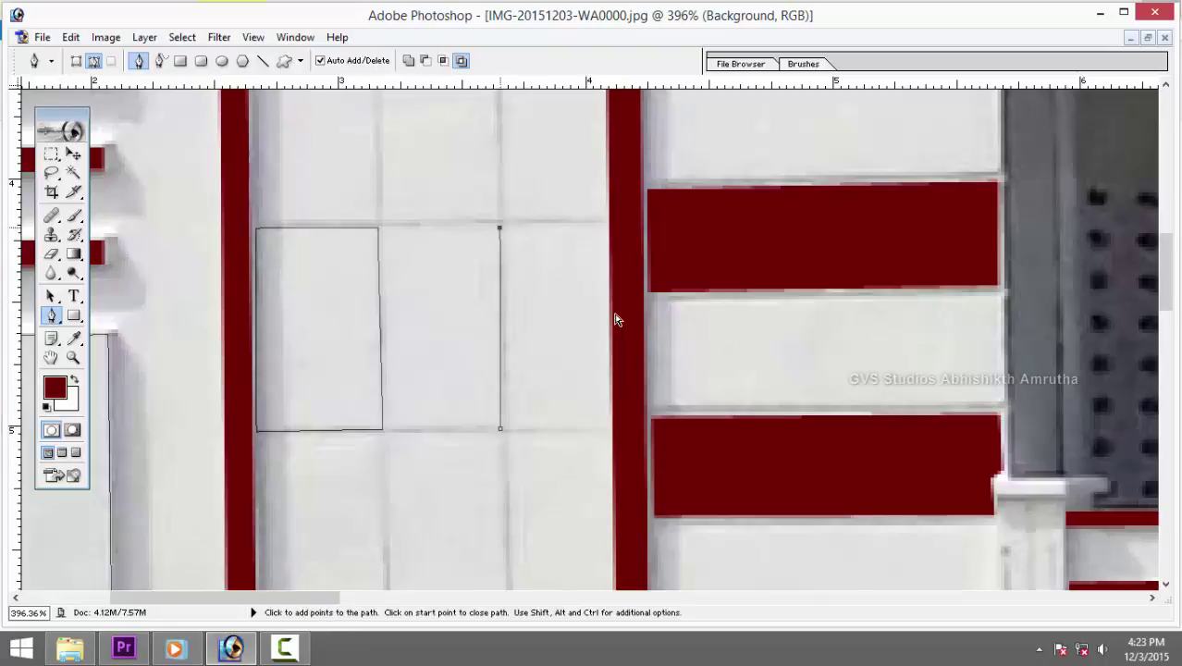
key(ctrl+shift+z)
key(ctrl+shift+z)
key(ctrl+shift+z)
scroll(618, 319, down, 5)
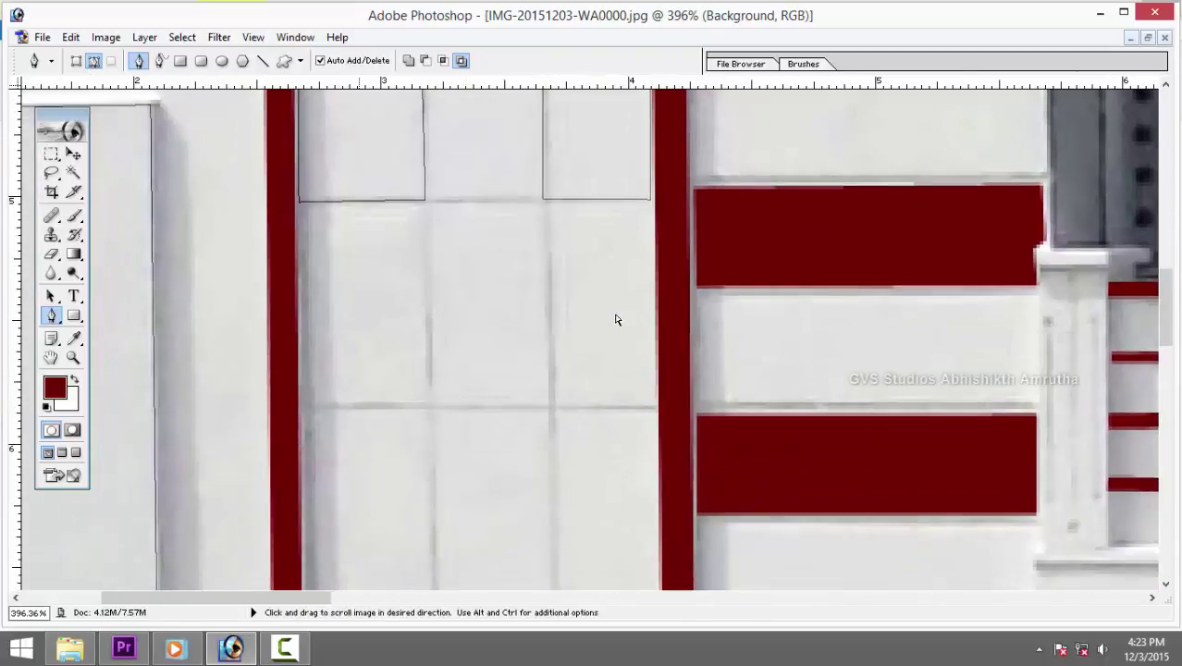
scroll(617, 319, down, 2)
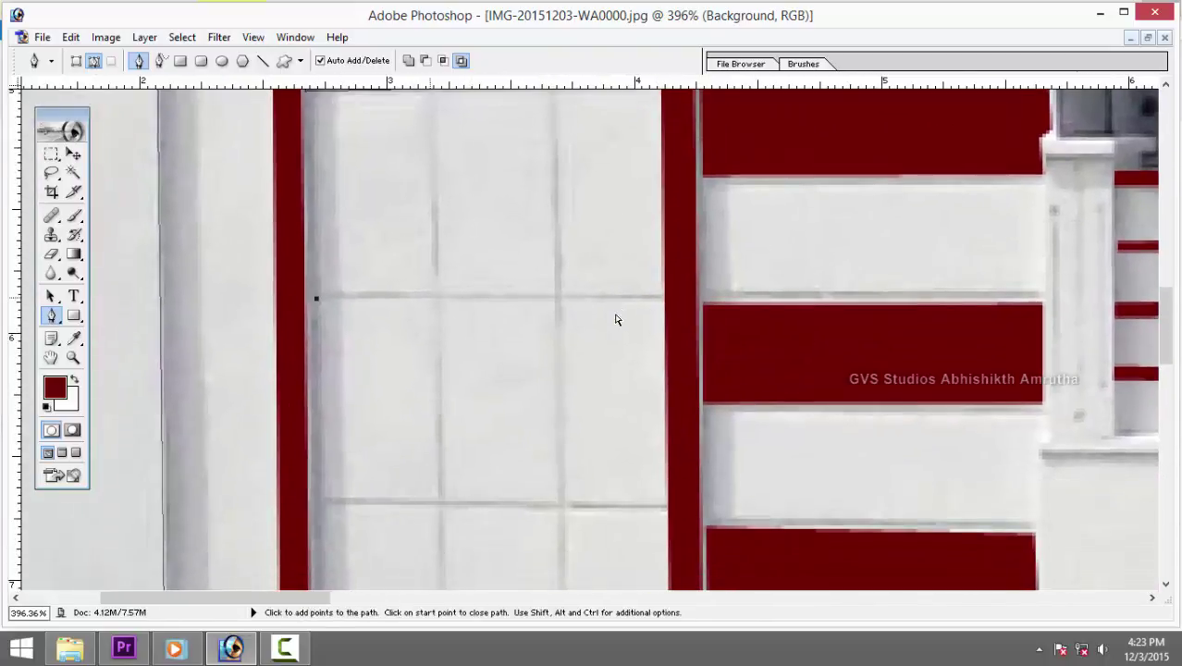
key(ctrl+shift+z)
key(ctrl+shift+z)
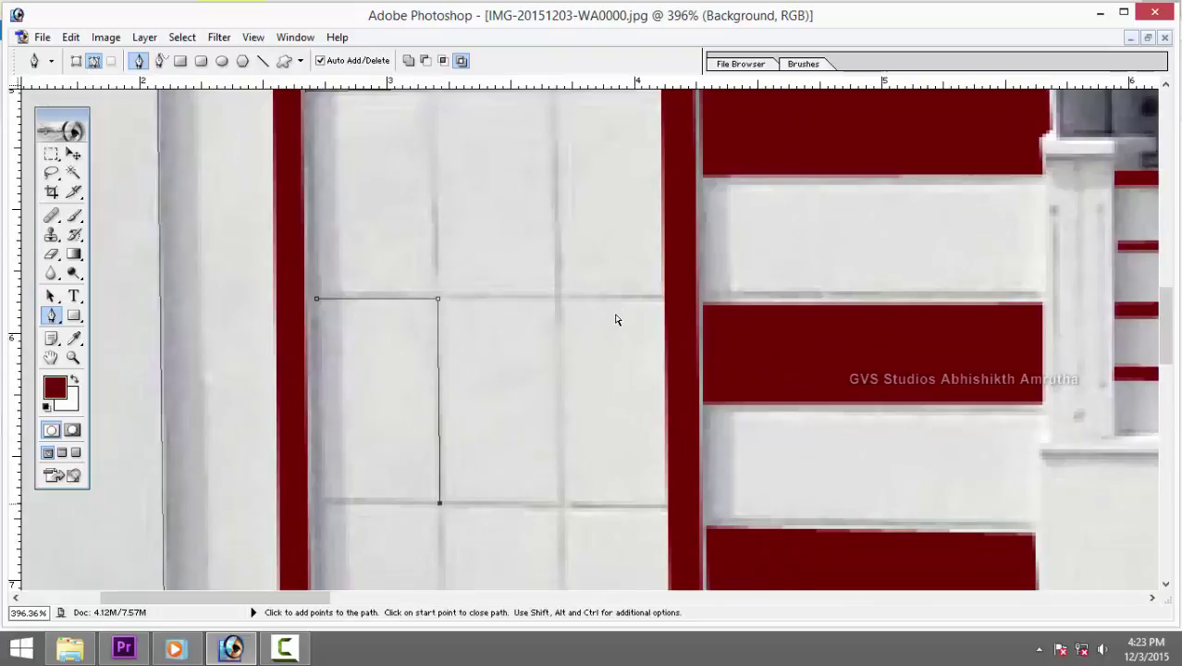
key(ctrl+shift+z)
key(ctrl+shift+z)
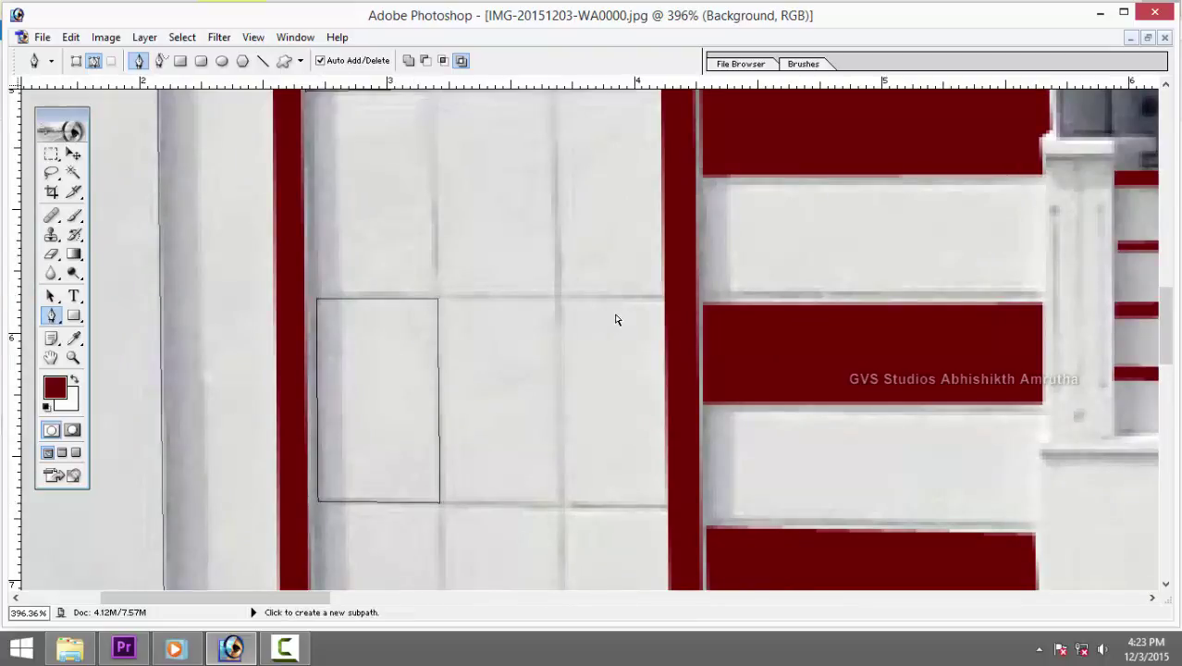
key(ctrl+shift+z)
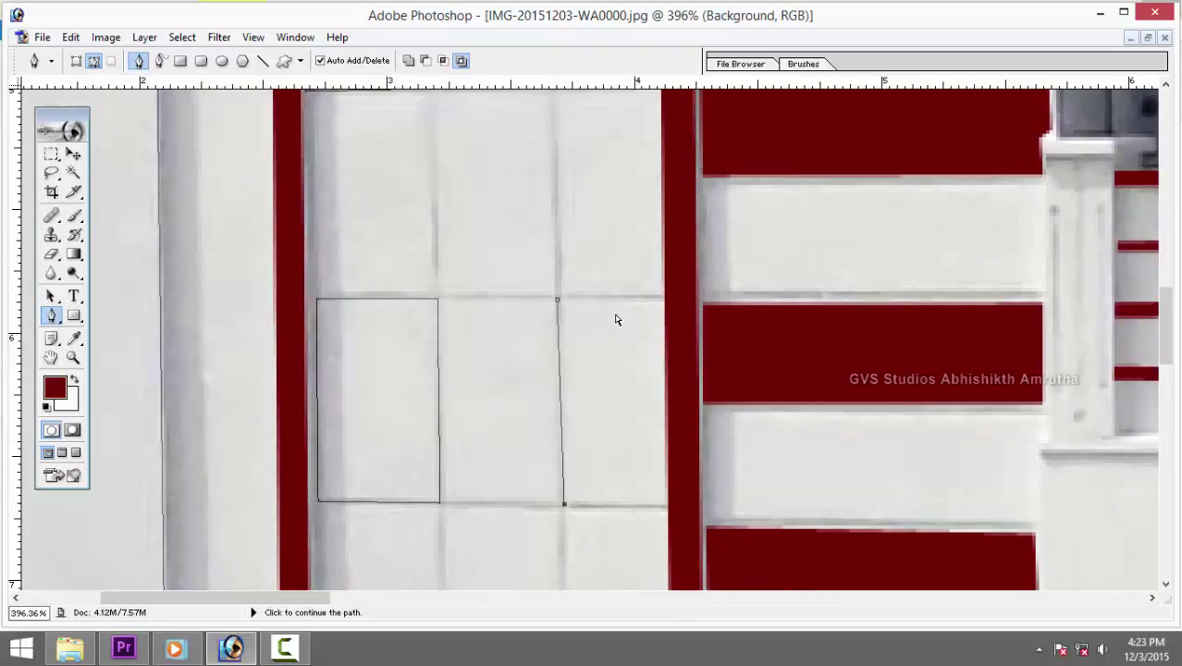
key(ctrl+shift+z)
key(ctrl+shift+z)
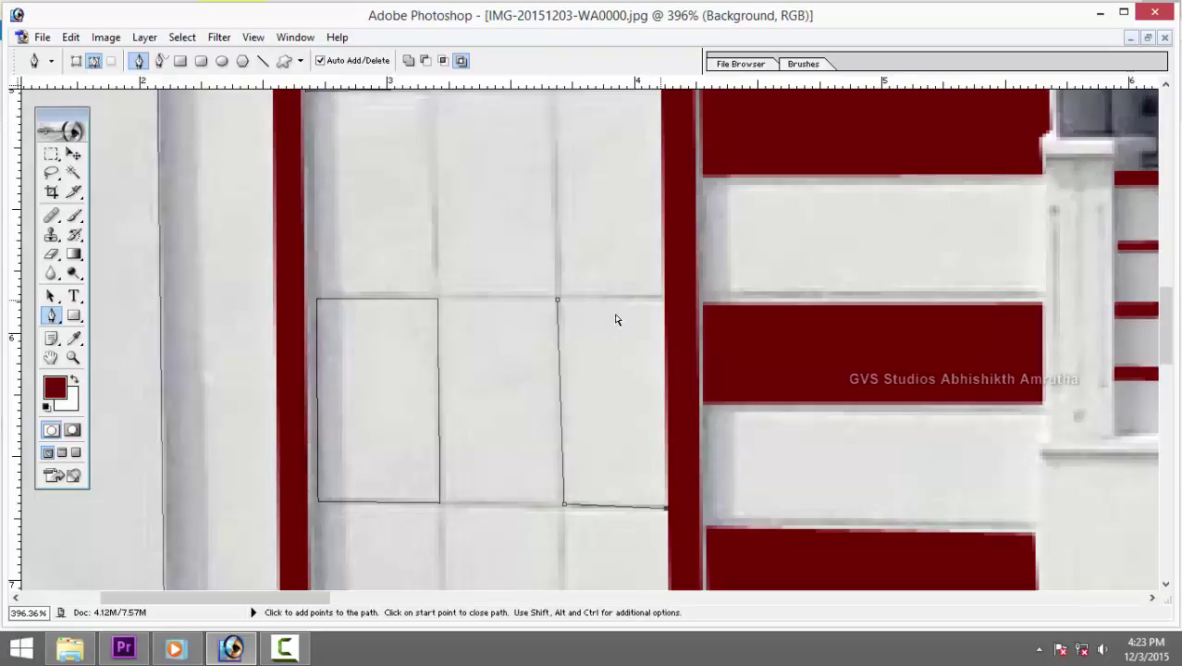
key(ctrl+shift+z)
Trace a closed outline around the next lower pillar tile.
scroll(616, 319, down, 5)
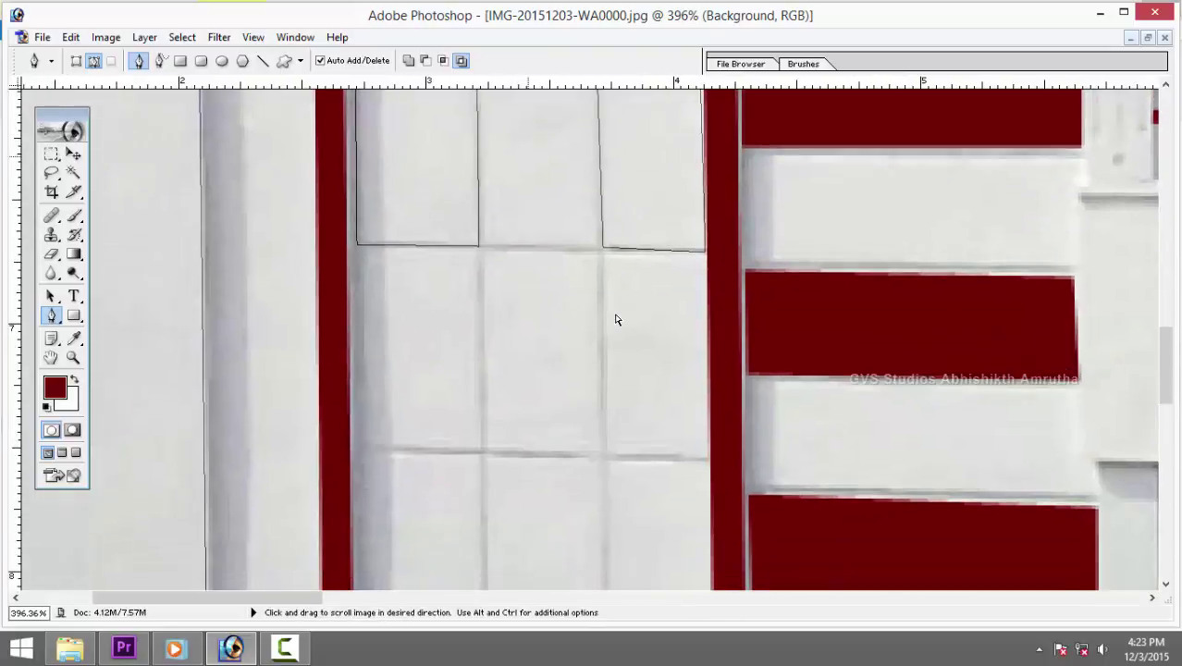
drag(357, 454, 365, 247)
click(365, 243)
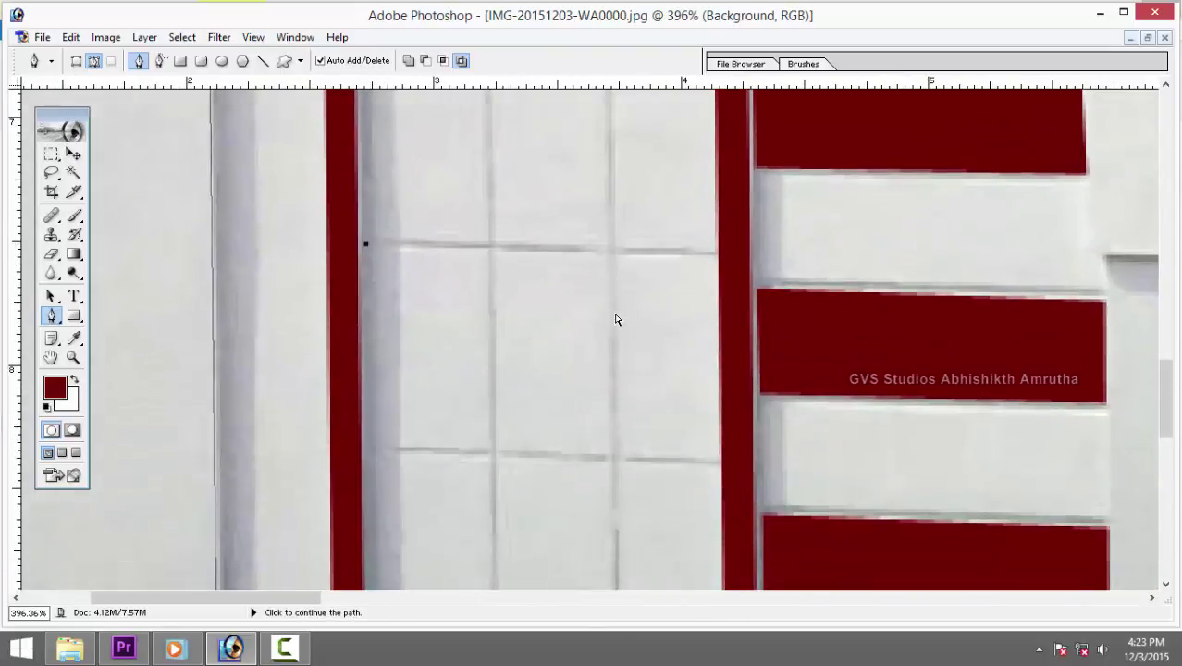
click(371, 448)
click(493, 452)
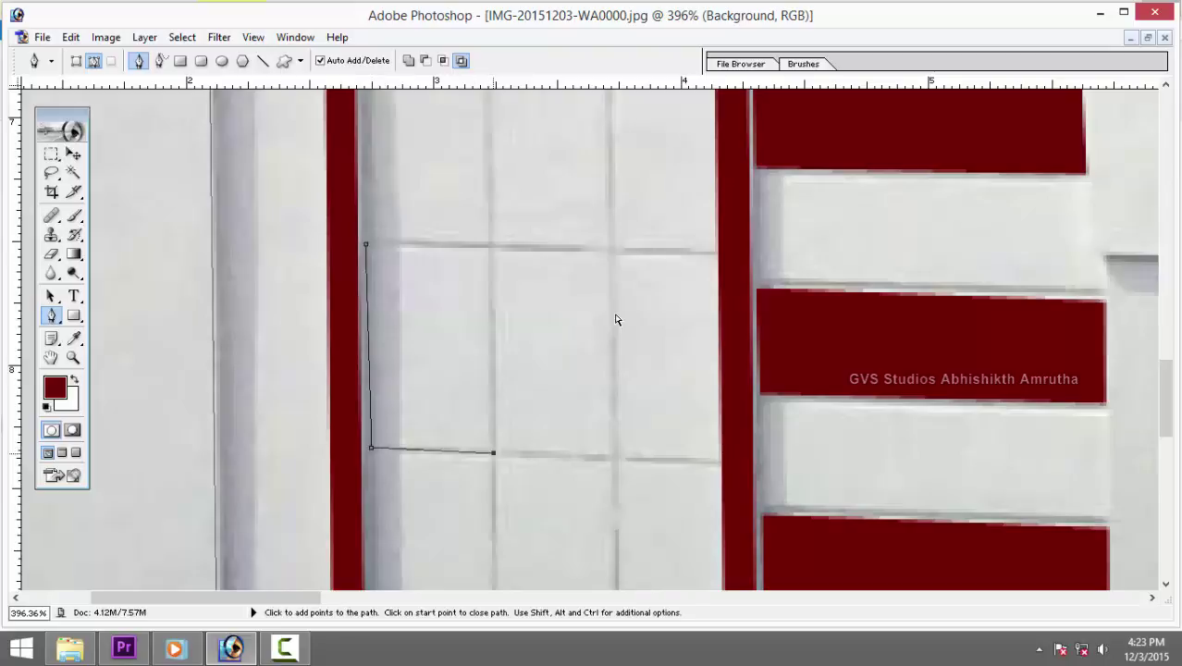
click(490, 244)
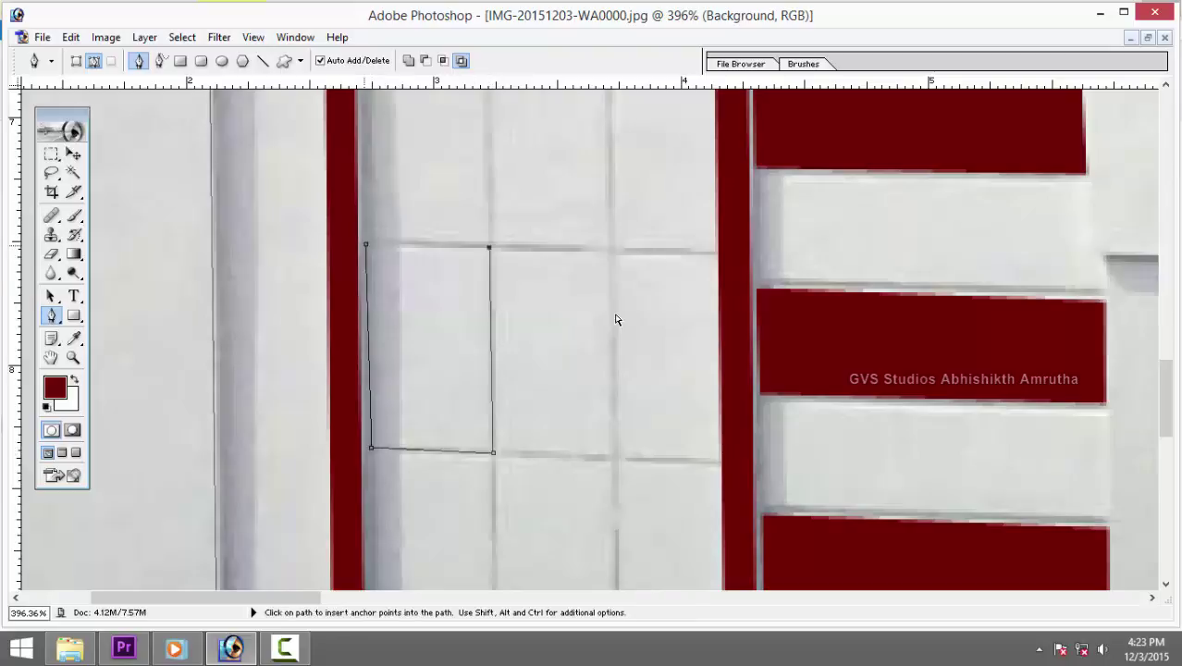
click(366, 243)
Trace a closed outline around the adjacent tile.
drag(843, 330, 617, 319)
click(383, 244)
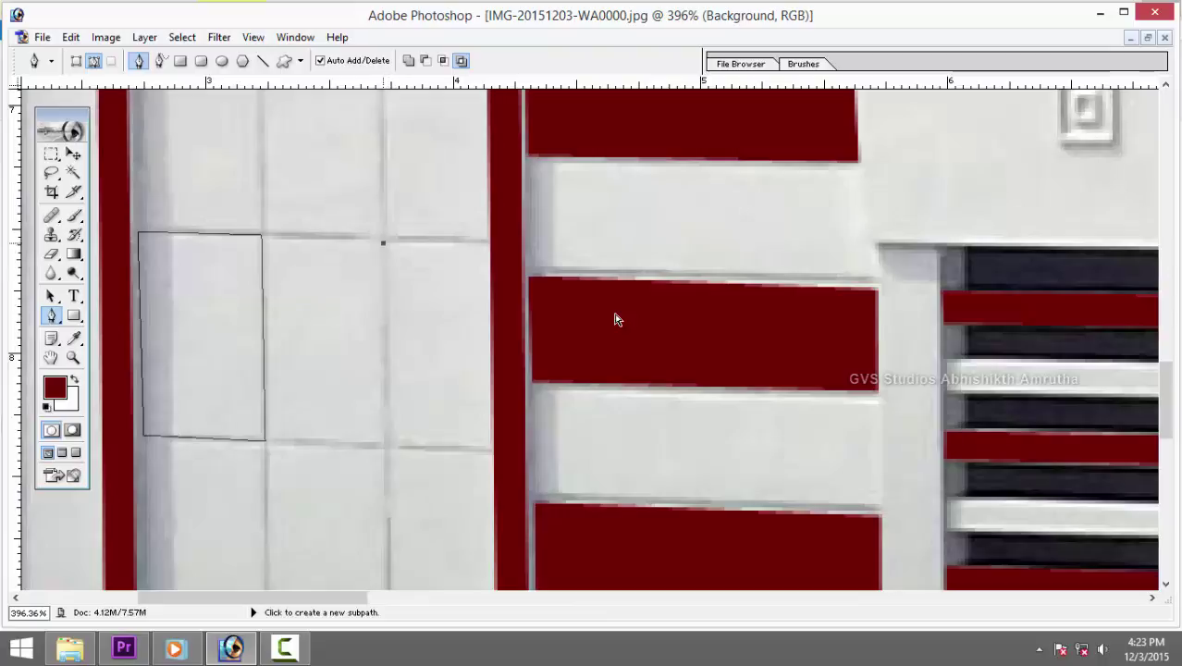
click(389, 449)
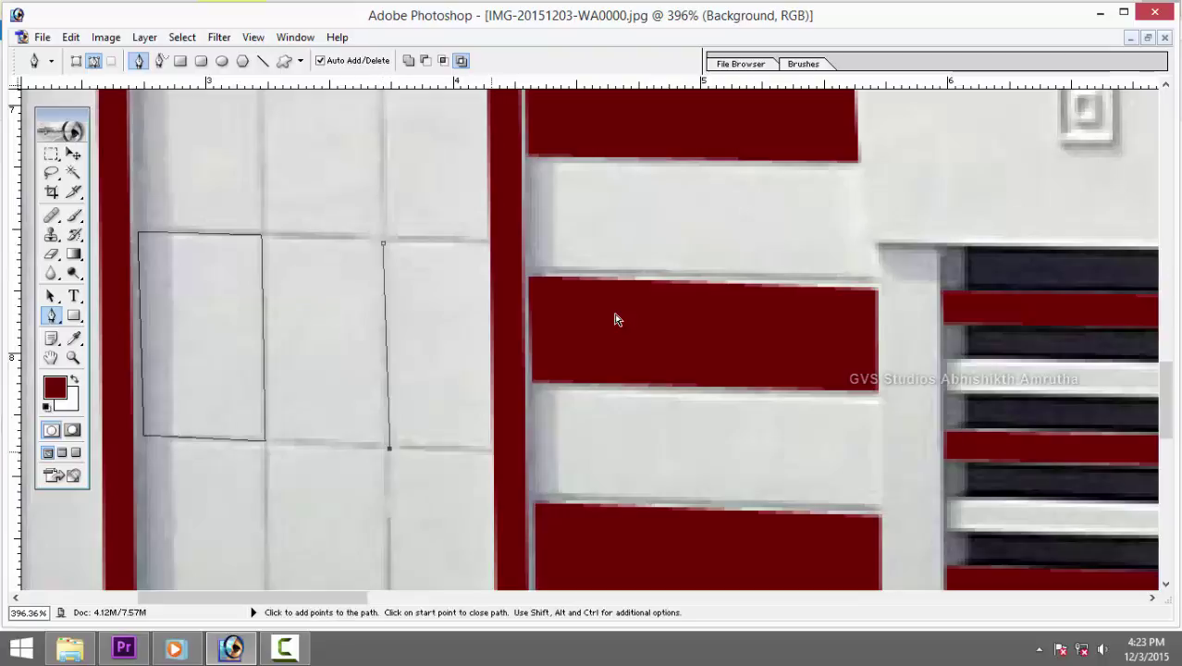
click(491, 451)
click(488, 243)
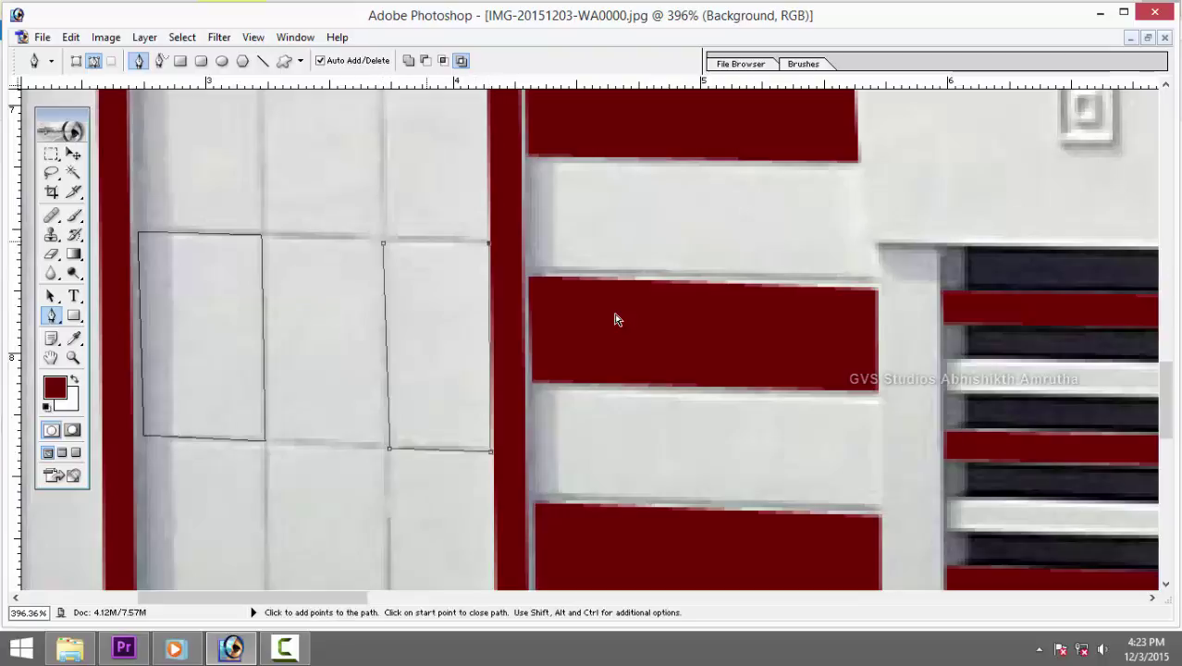
click(383, 243)
Outline the bottom tile and start the next bottom tile.
scroll(479, 224, down, 3)
scroll(479, 224, left, 3)
scroll(490, 288, down, 2)
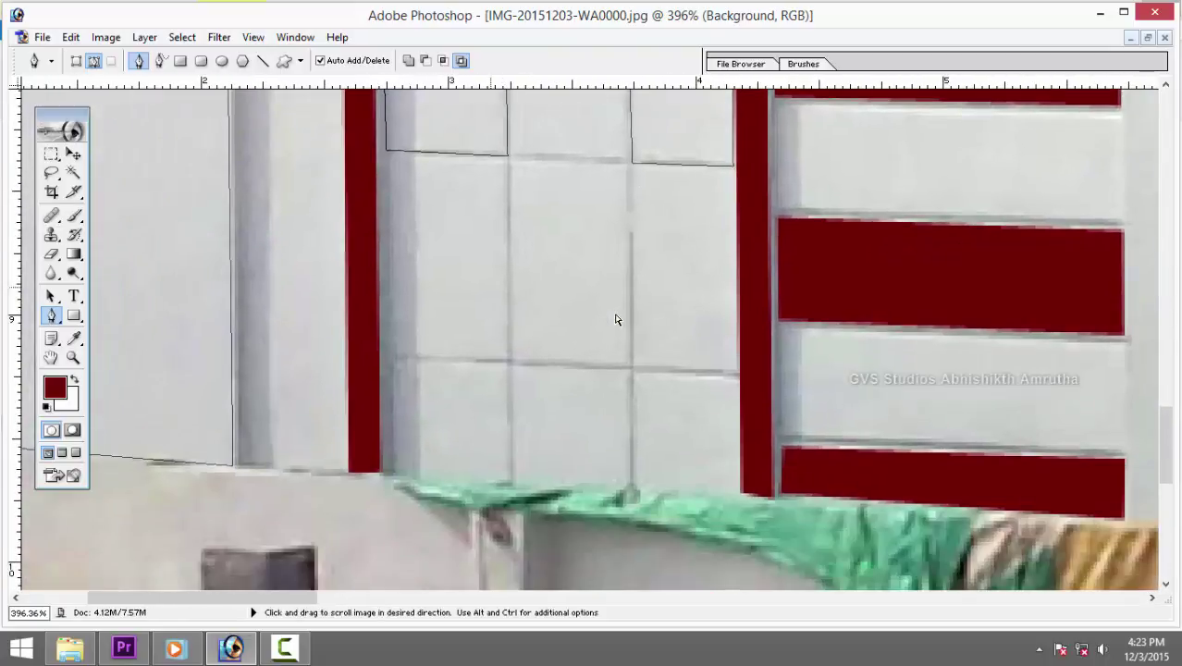
click(389, 470)
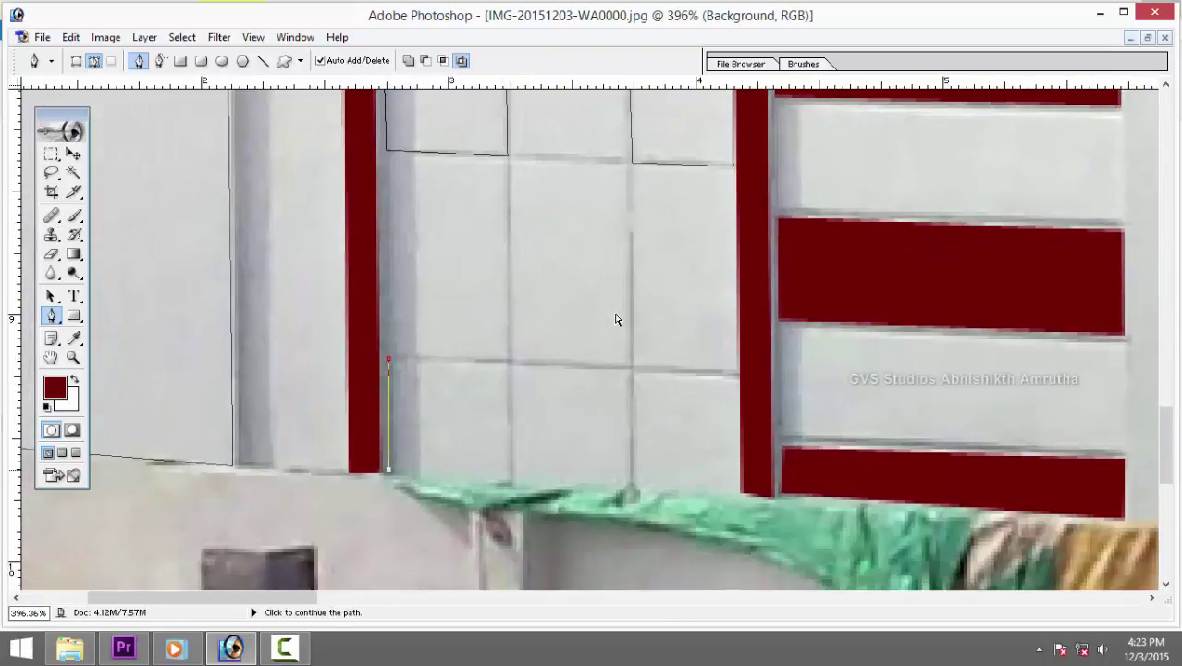
click(512, 481)
click(510, 363)
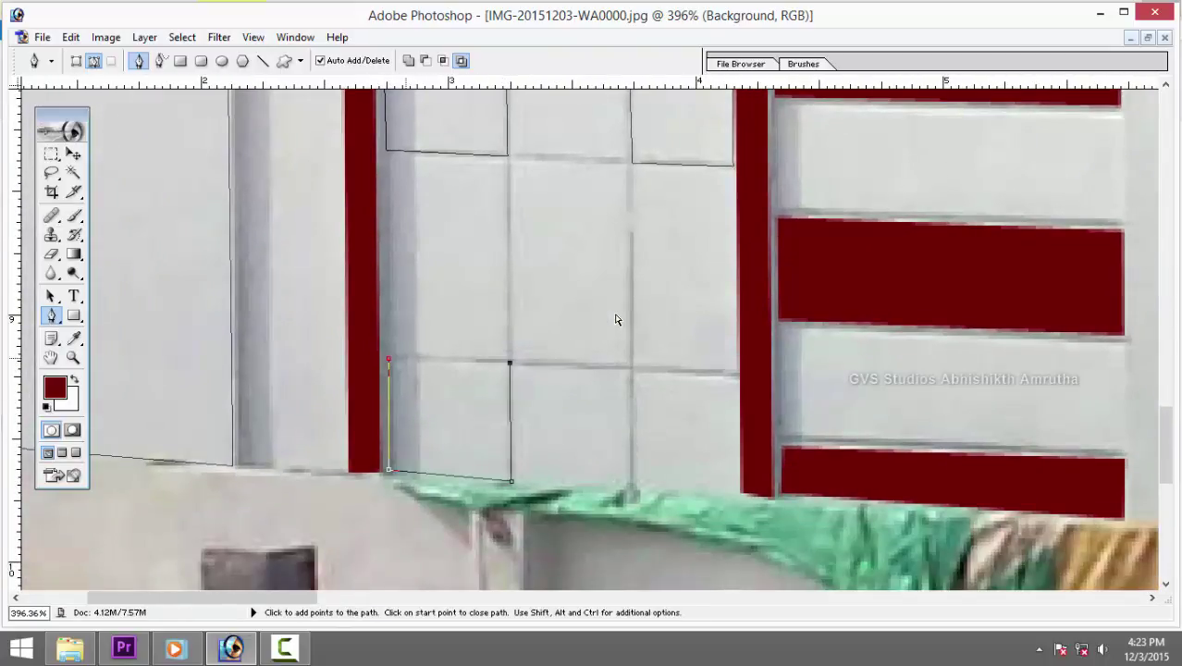
click(388, 358)
click(740, 490)
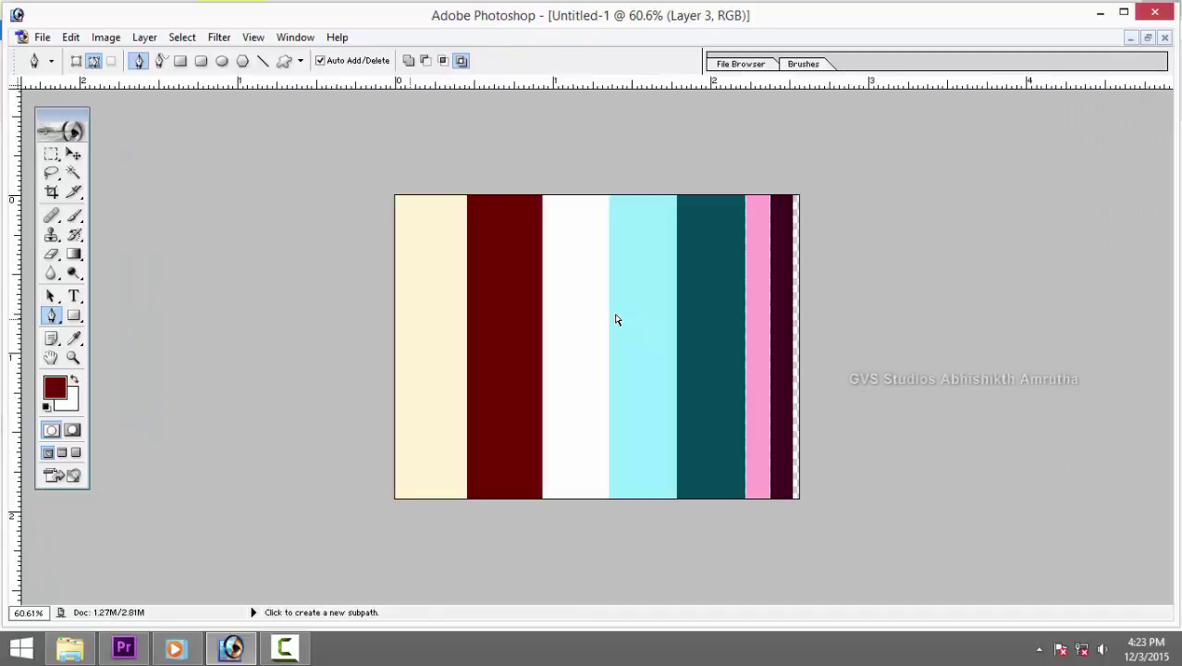
Fill the traced tiles with cream sampled from Untitled-1, deselect, and briefly check File Explorer.
key(i)
key(ctrl+Tab)
key(ctrl+Tab)
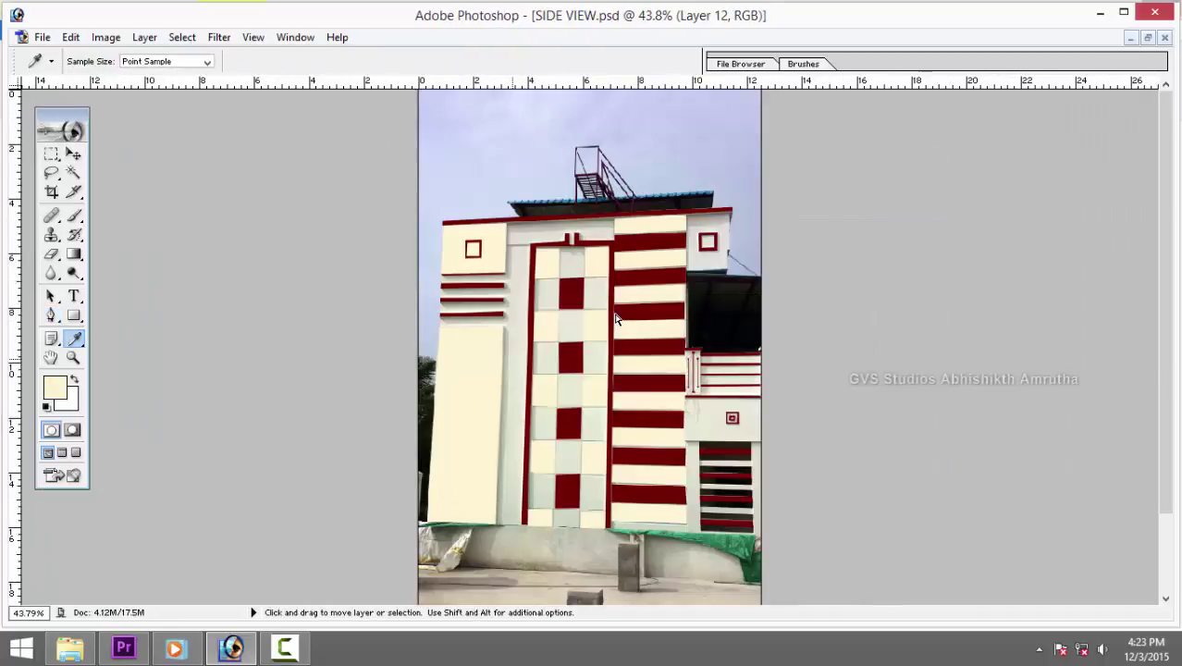
key(ctrl+Tab)
key(ctrl+Tab)
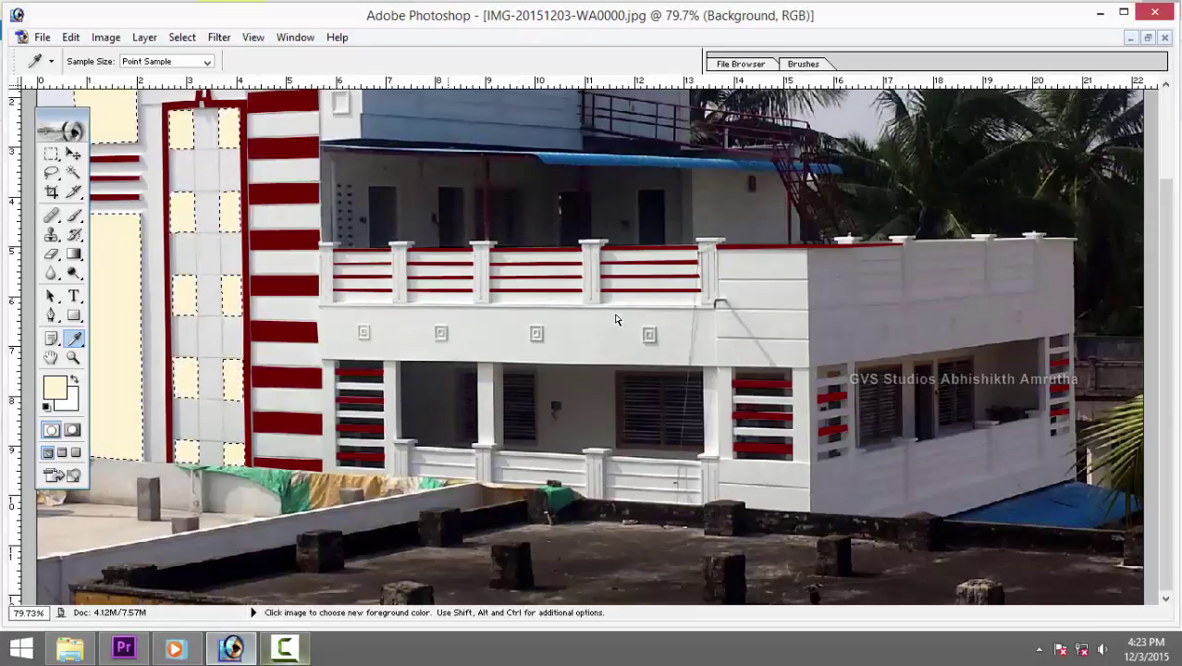
key(ctrl+d)
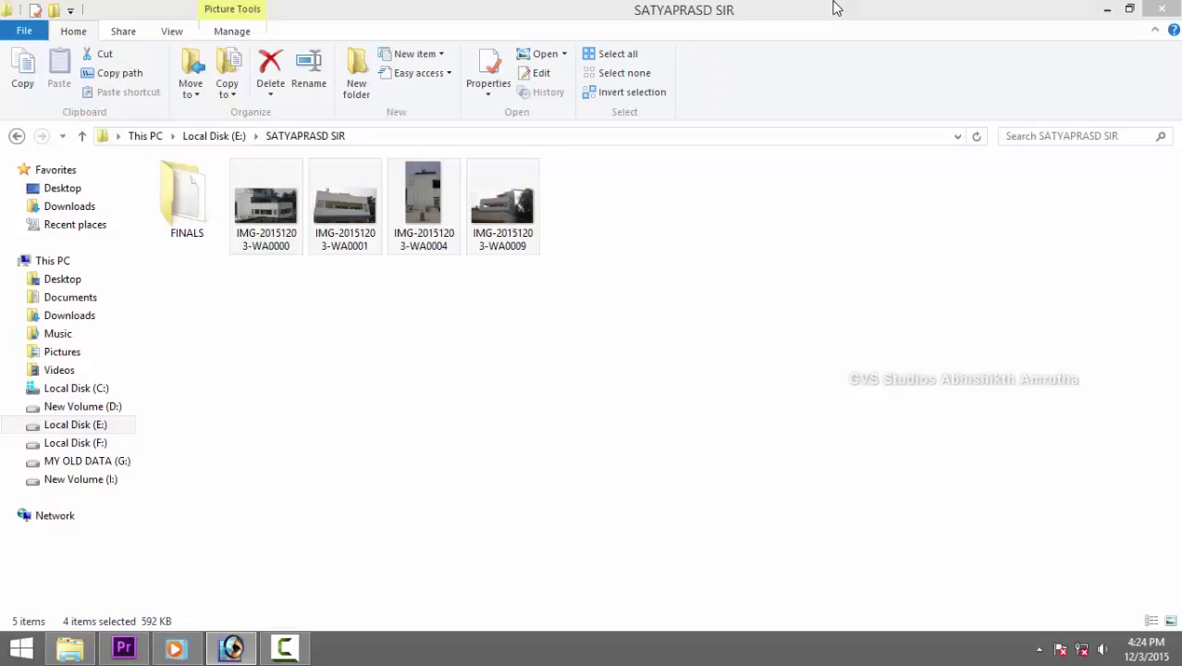
click(835, 7)
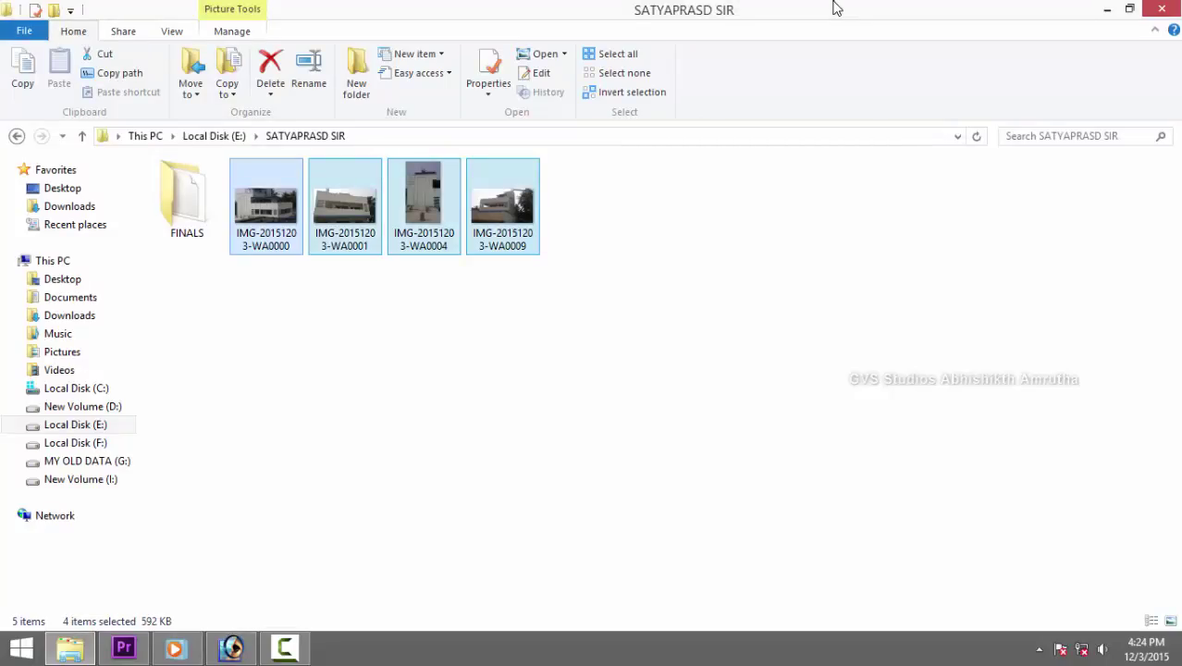
click(233, 647)
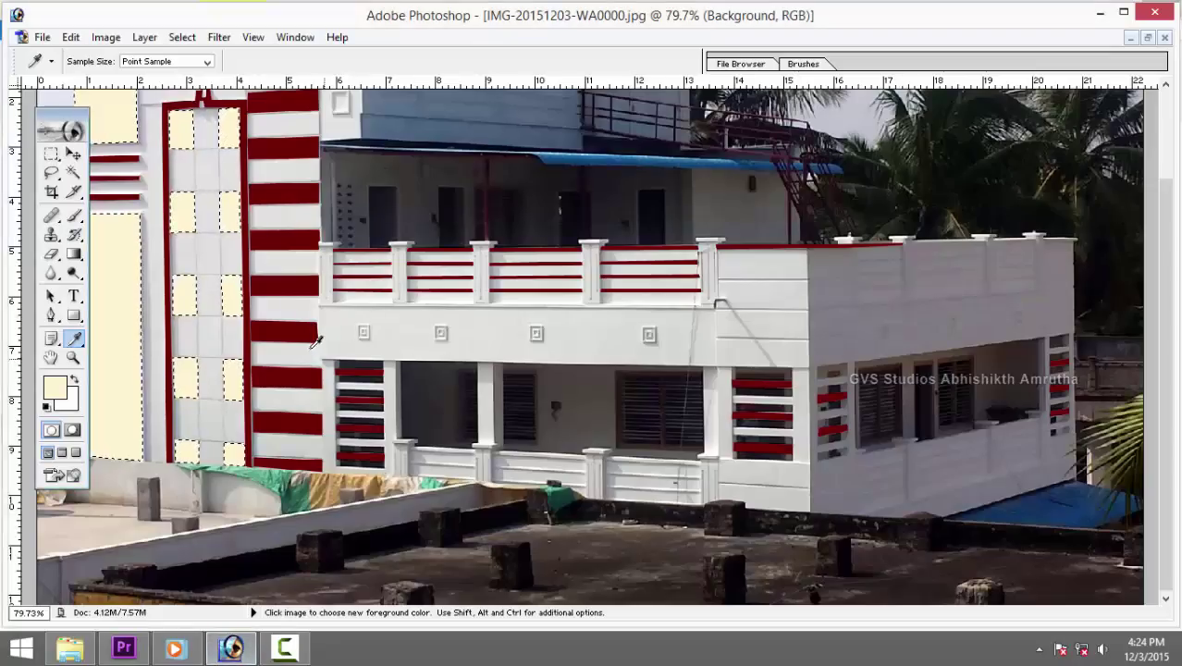
Trace a closed four-corner Pen outline around the grey middle door panel.
scroll(239, 330, down, 2)
scroll(315, 320, up, 2)
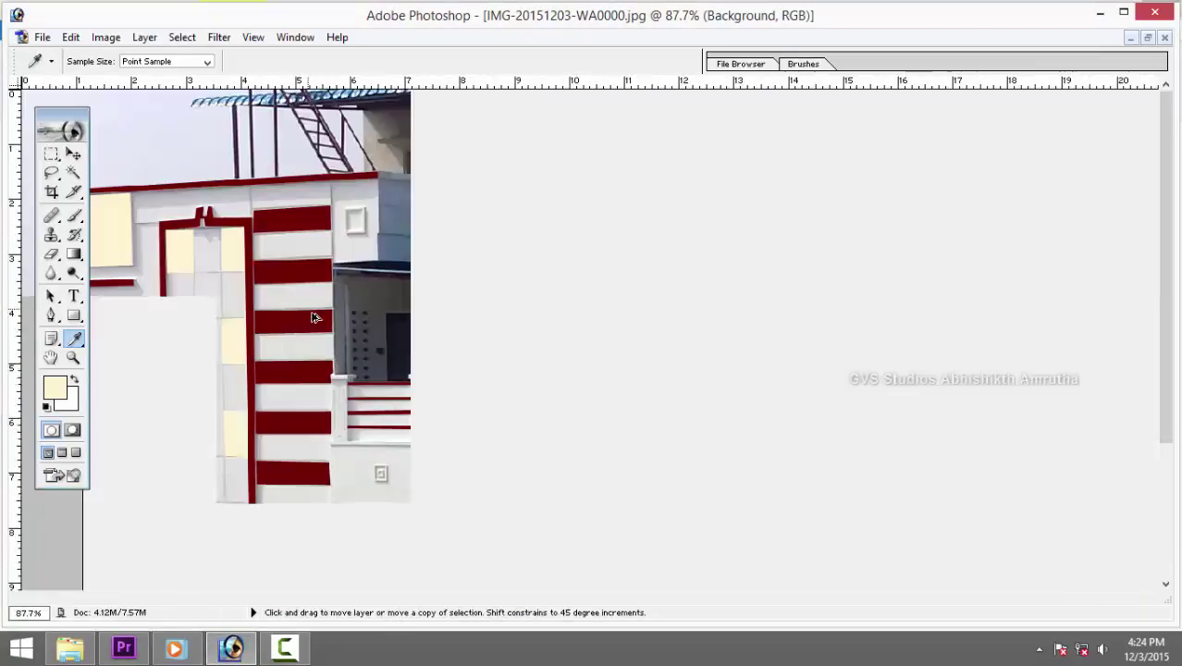
scroll(319, 398, up, 3)
scroll(587, 546, up, 2)
drag(588, 545, 572, 312)
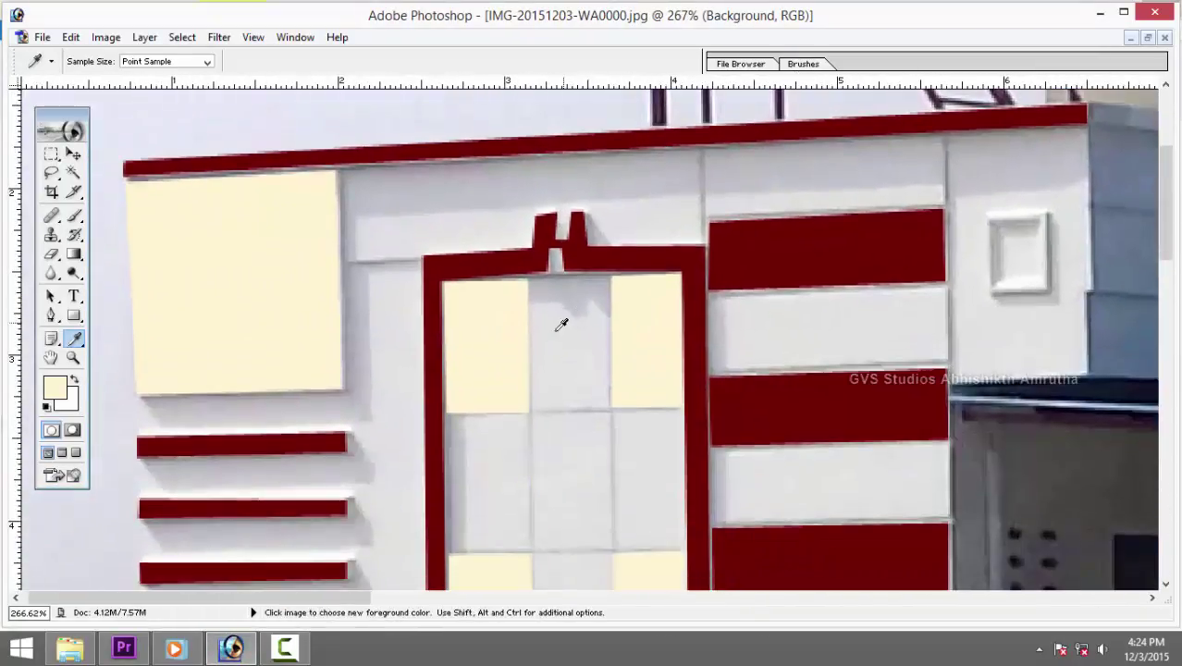
key(p)
scroll(559, 393, up, 1)
scroll(560, 299, up, 2)
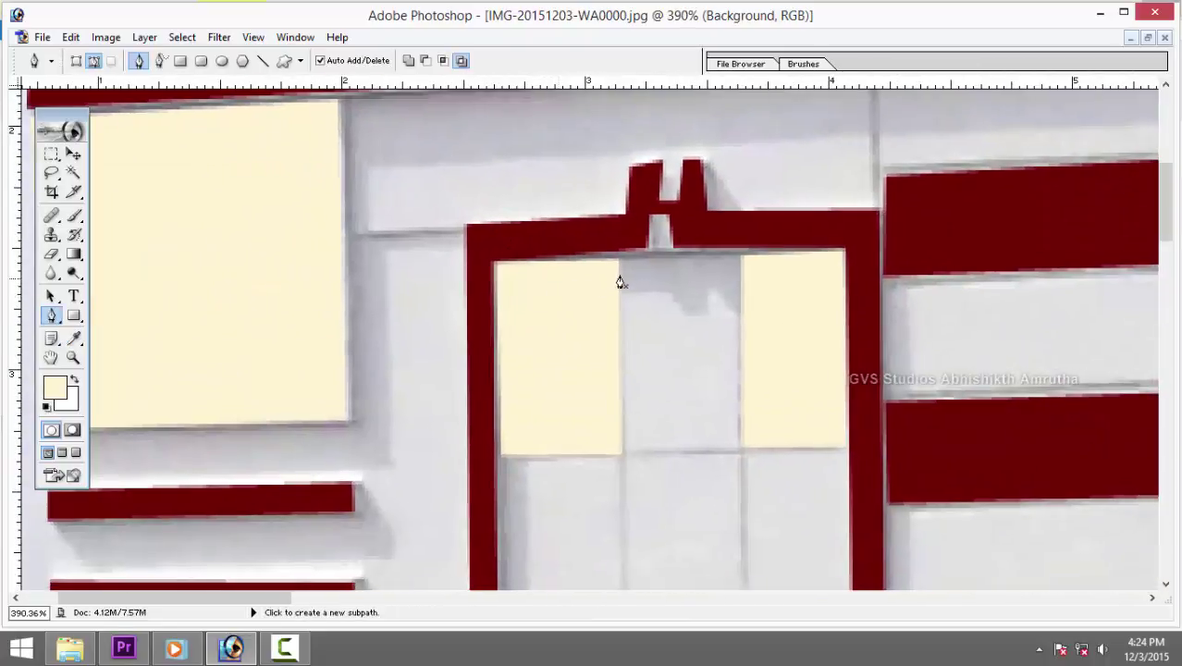
click(622, 265)
click(624, 455)
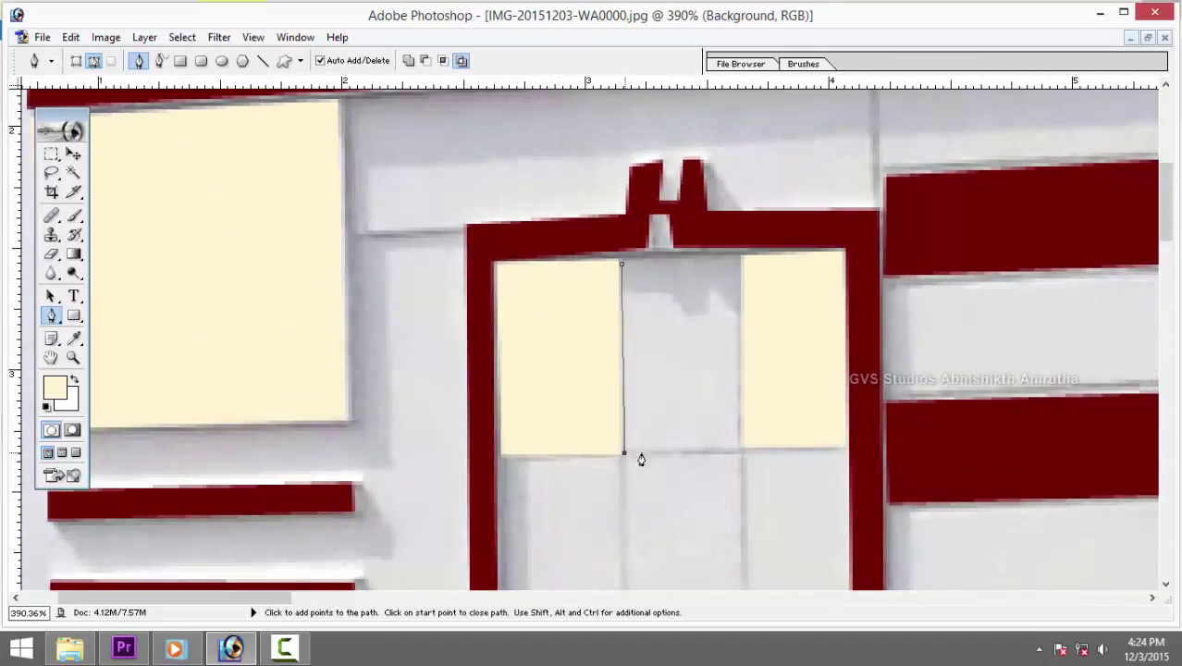
click(741, 450)
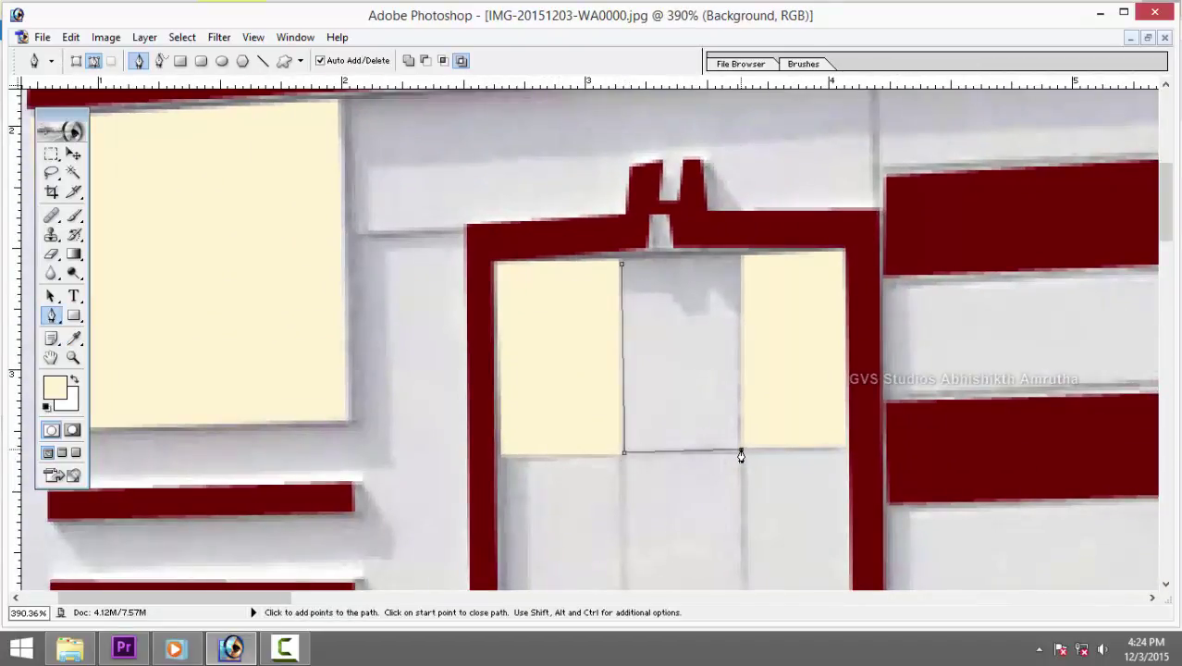
click(741, 261)
click(622, 269)
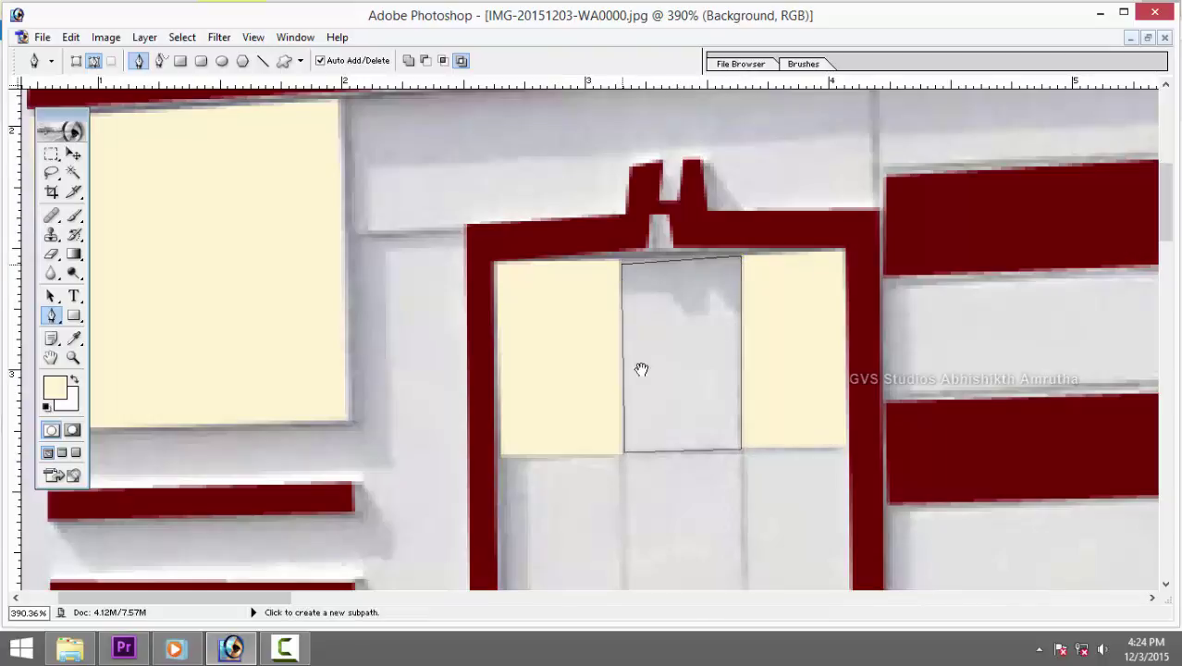
Load the door panel outline as a selection and bring up prospect view.psd.
drag(641, 370, 647, 286)
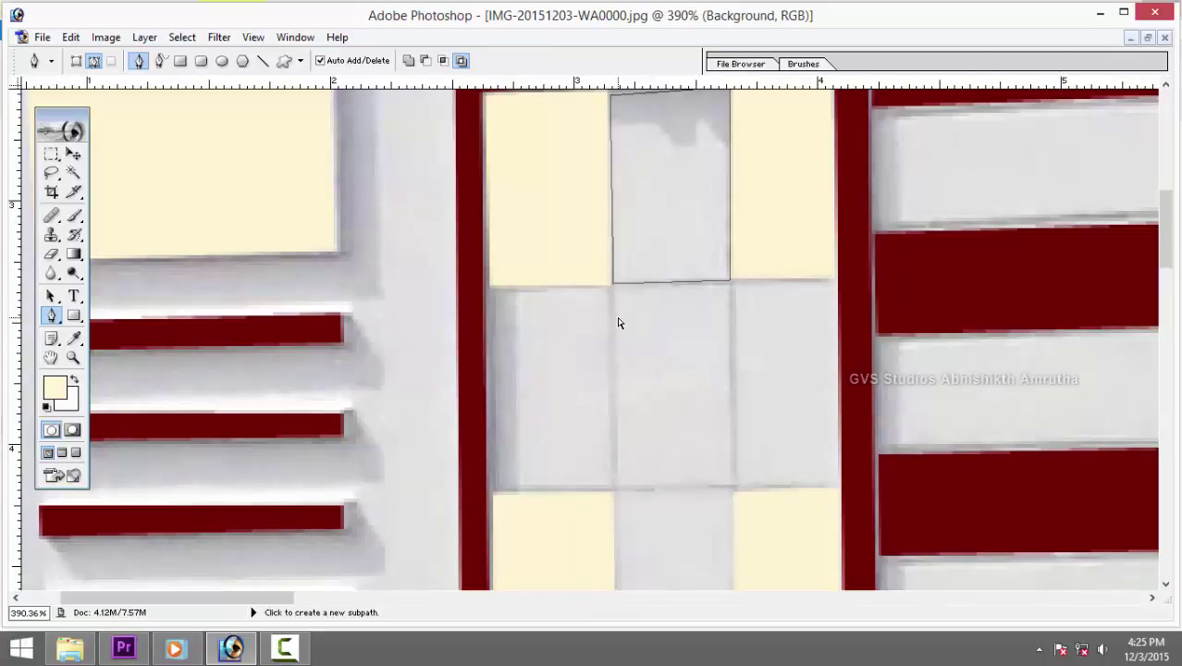
key(ctrl+Return)
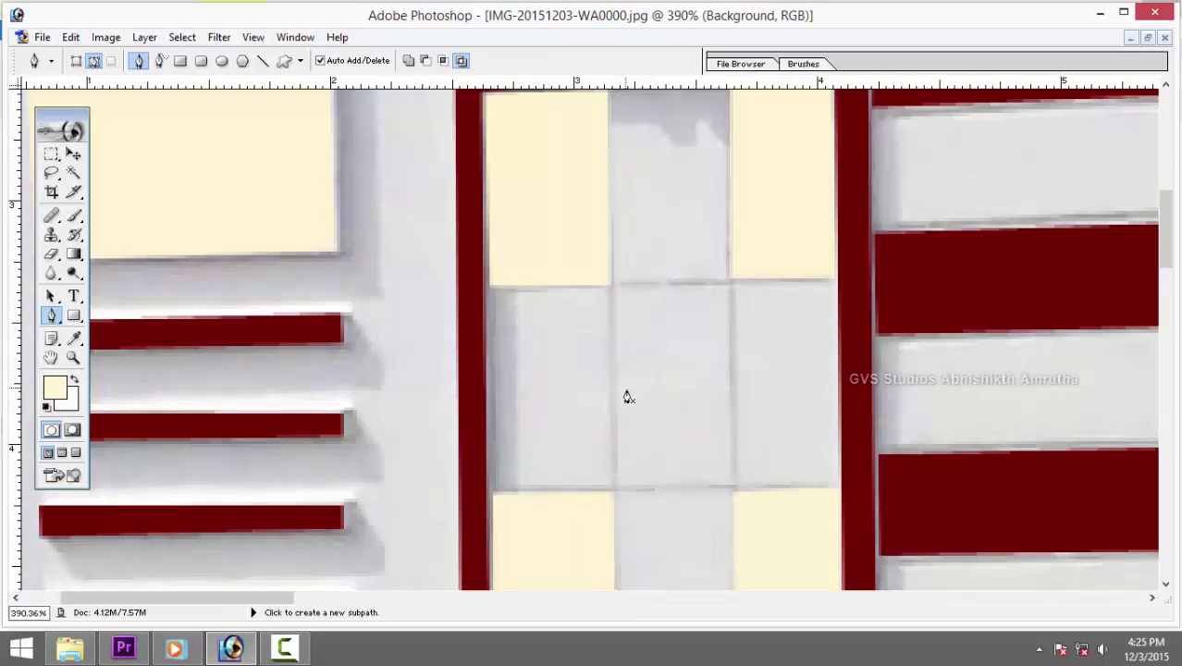
click(284, 647)
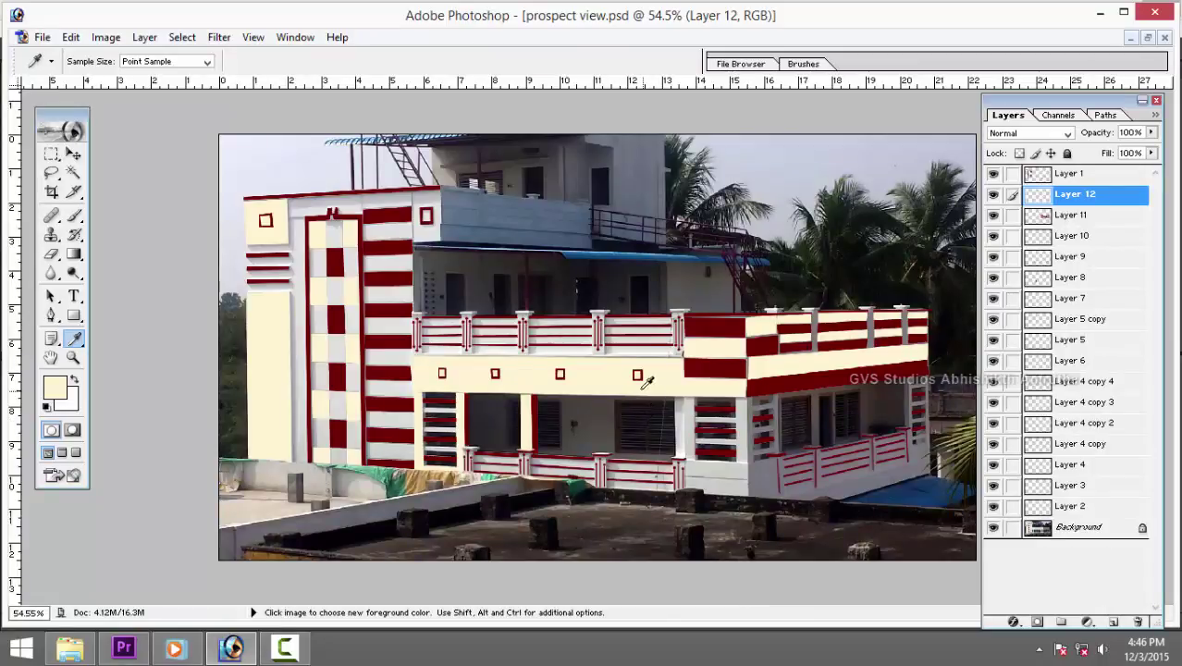
Save the facade as a JPEG without the copy suffix at Maximum quality.
key(v)
scroll(571, 415, down, 1)
scroll(592, 426, up, 2)
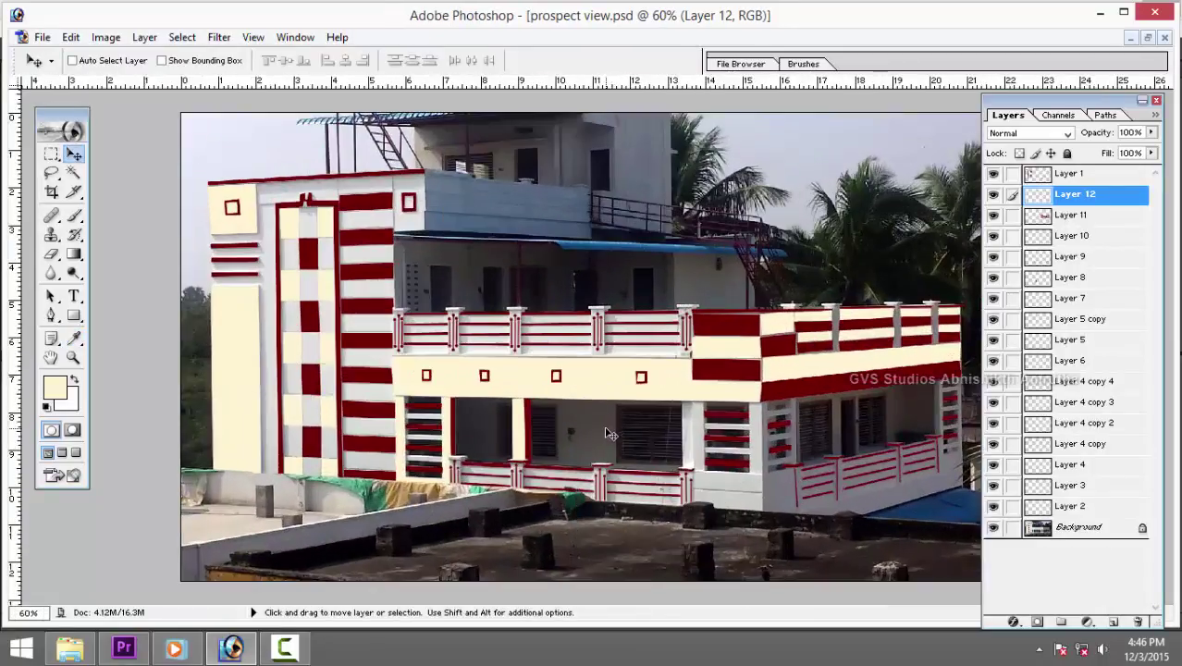
key(ctrl+shift+s)
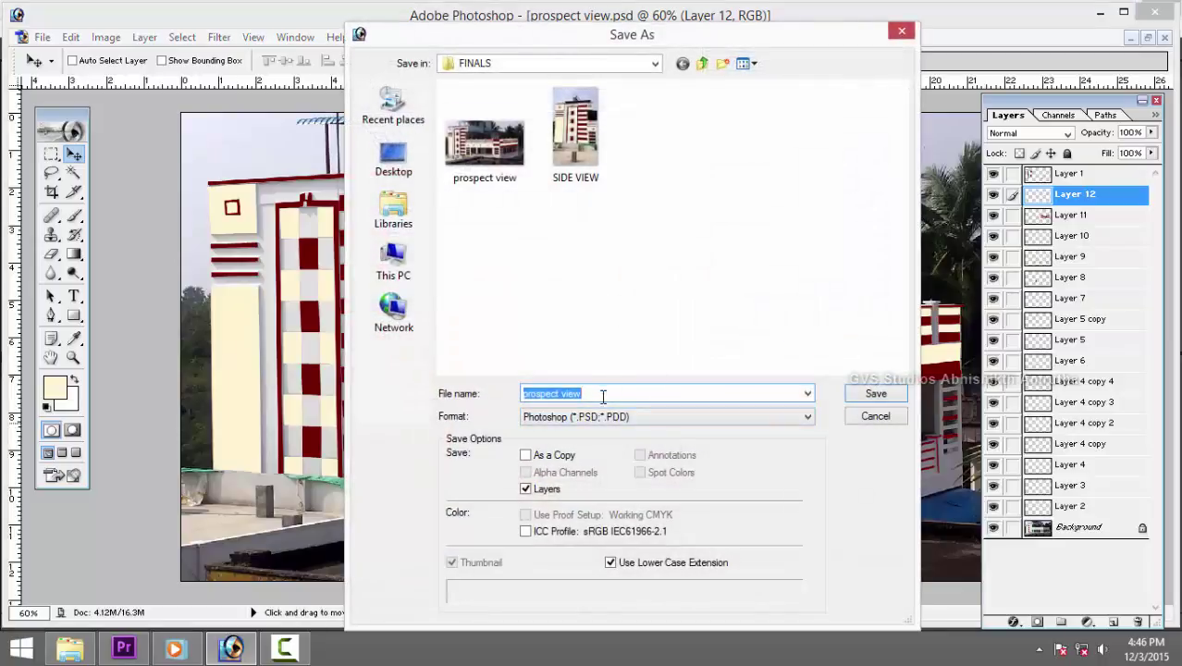
click(606, 417)
click(594, 500)
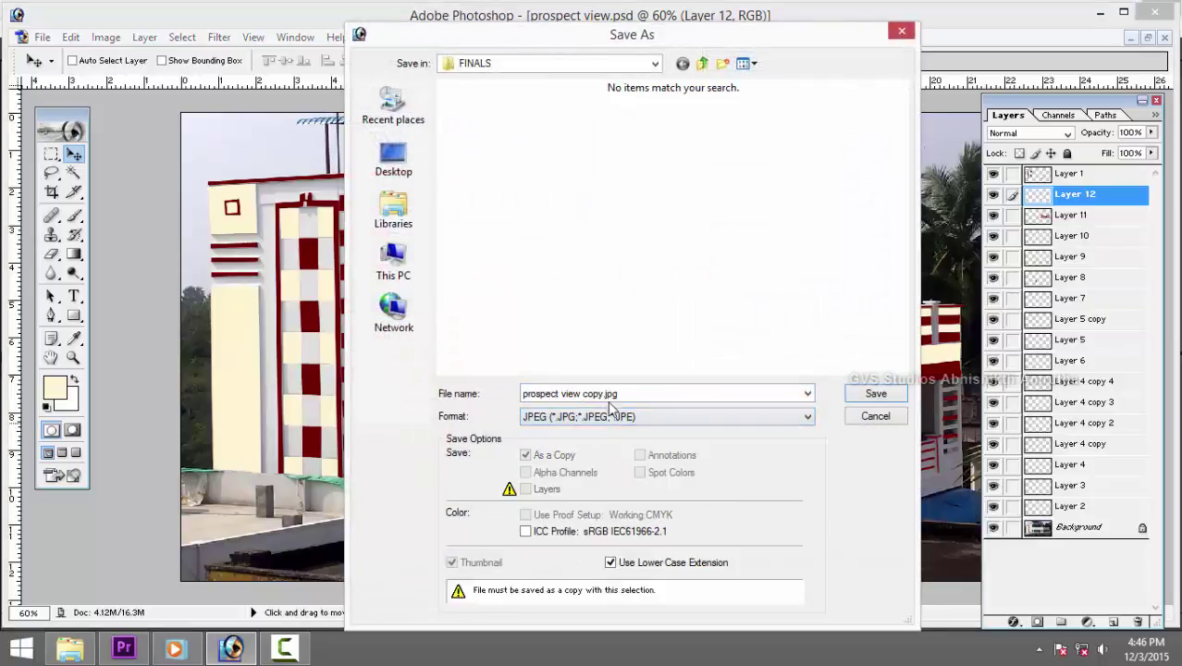
click(639, 392)
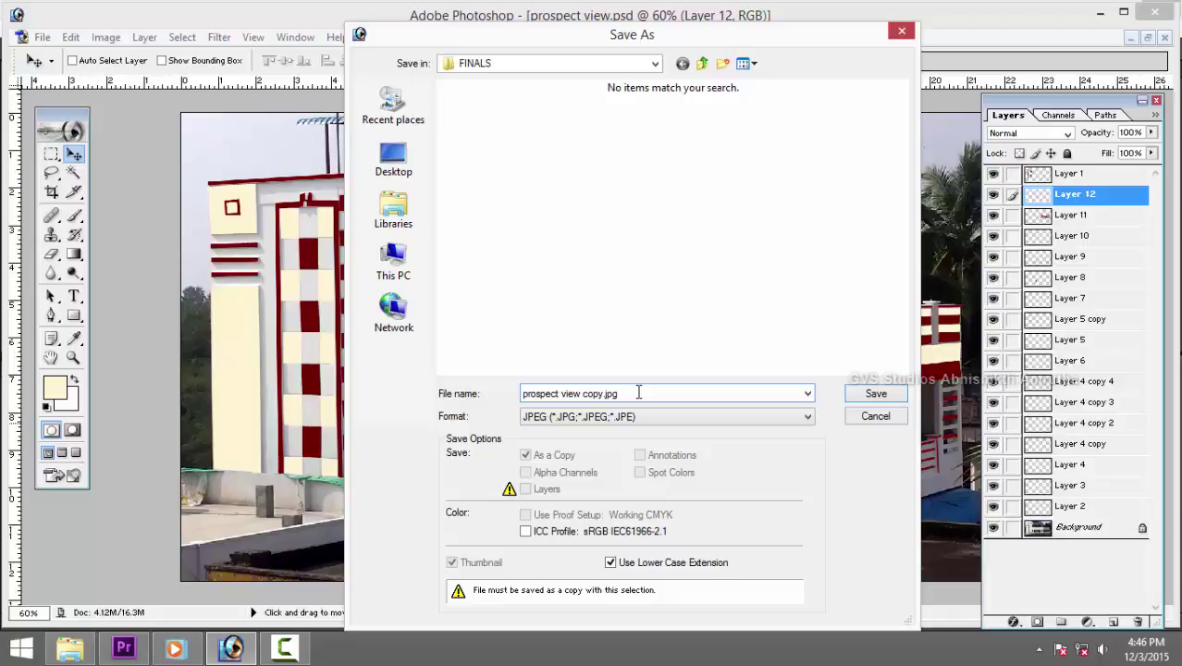
drag(598, 396, 584, 393)
key(BackSpace)
key(Return)
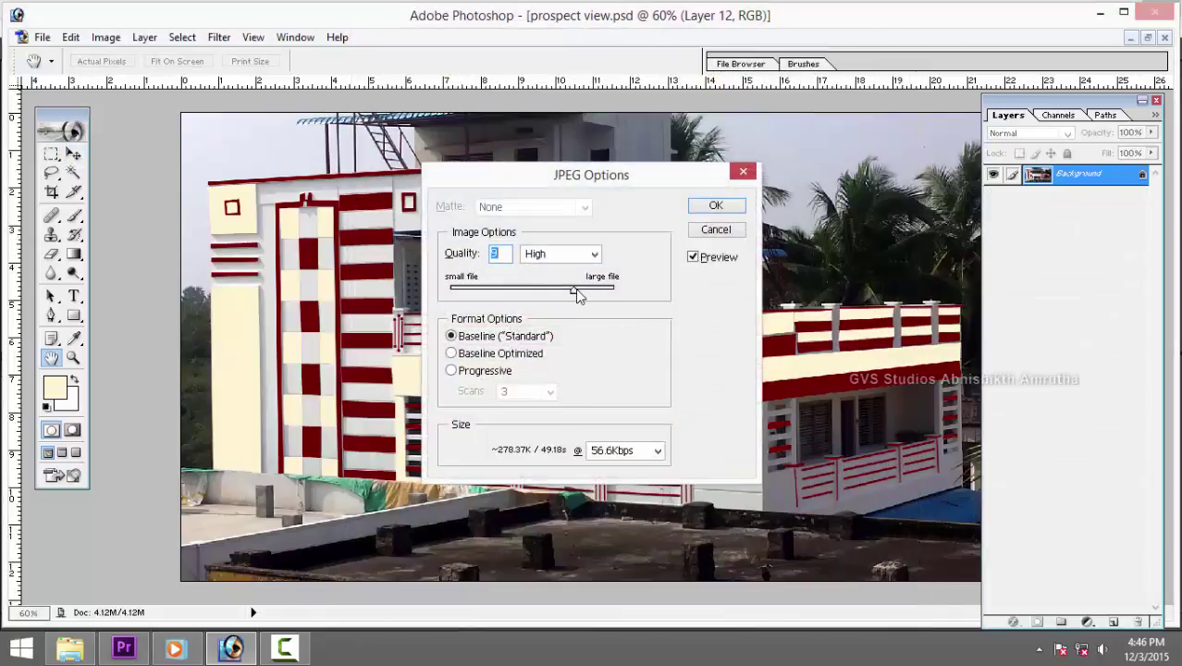
drag(578, 294, 613, 289)
click(715, 206)
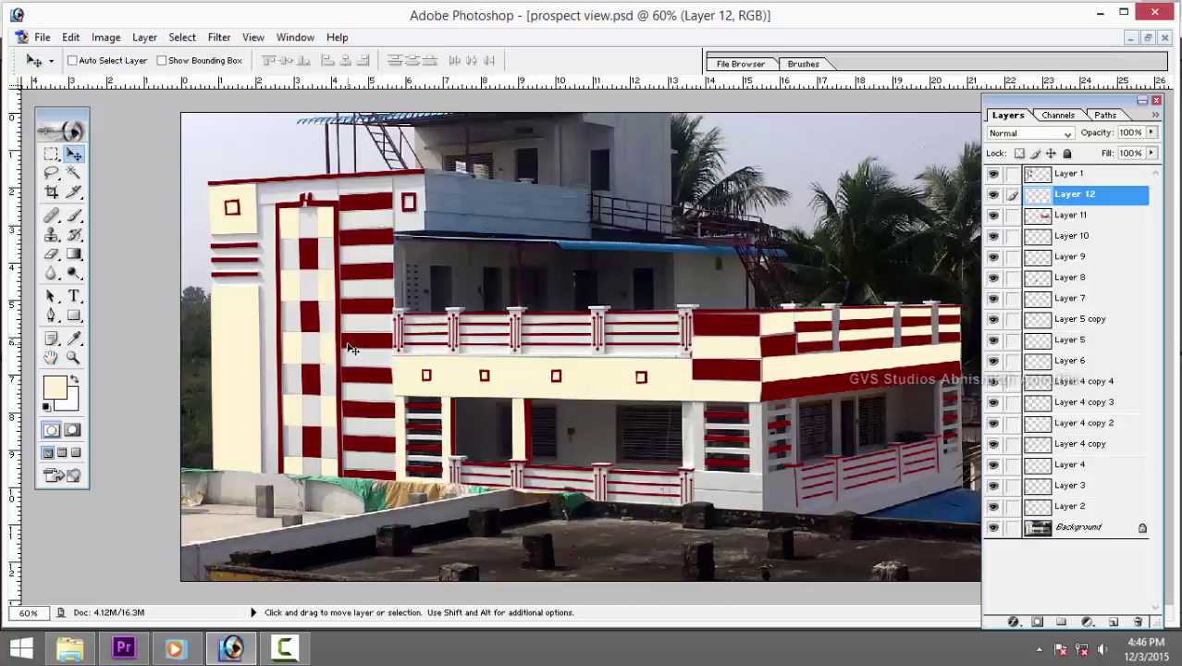
Select Layer 1 and toggle its red stripes on and off to compare.
right_click(367, 275)
click(371, 282)
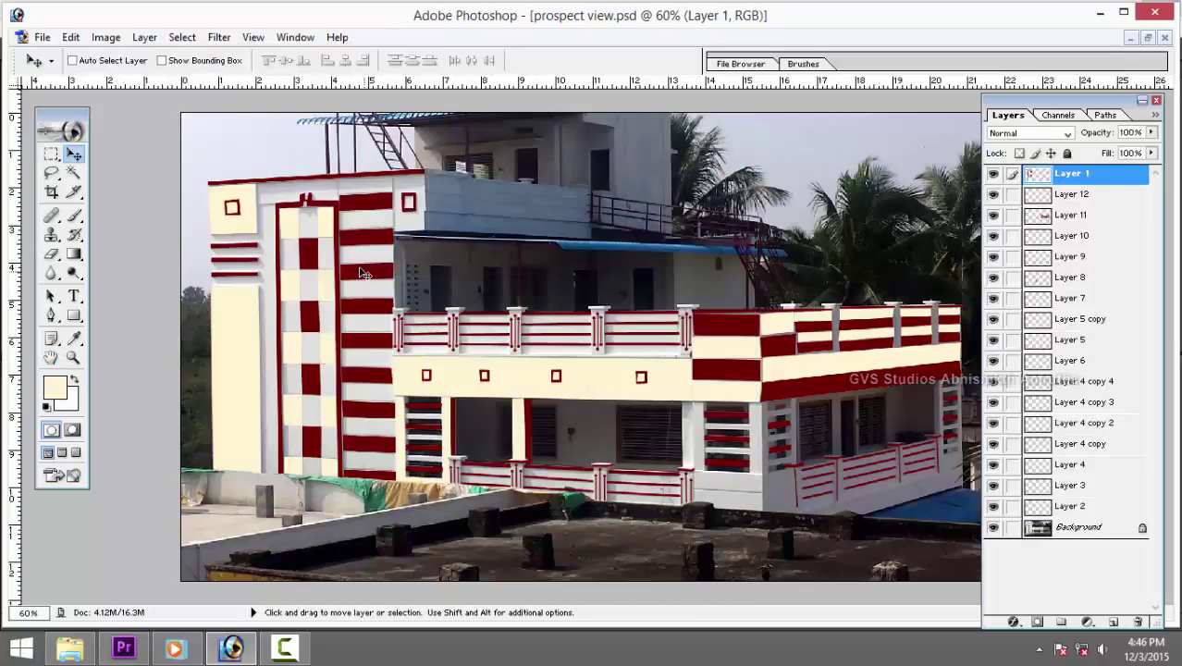
click(993, 175)
click(994, 175)
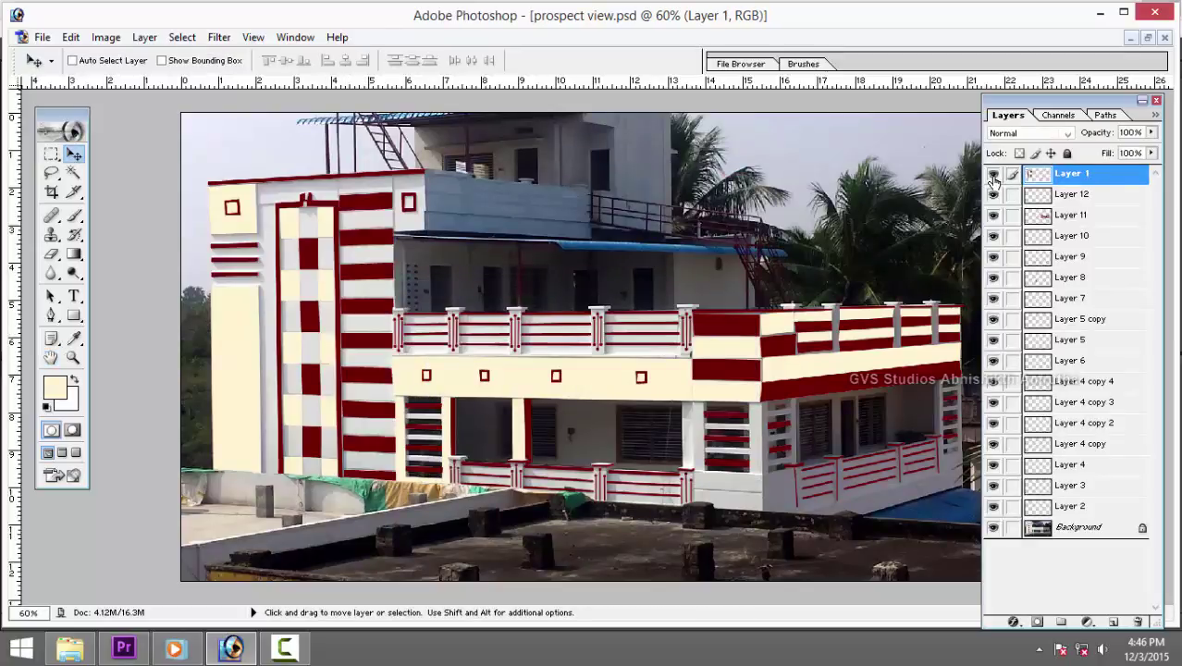
click(994, 175)
click(993, 175)
click(994, 174)
click(994, 175)
click(994, 174)
click(994, 175)
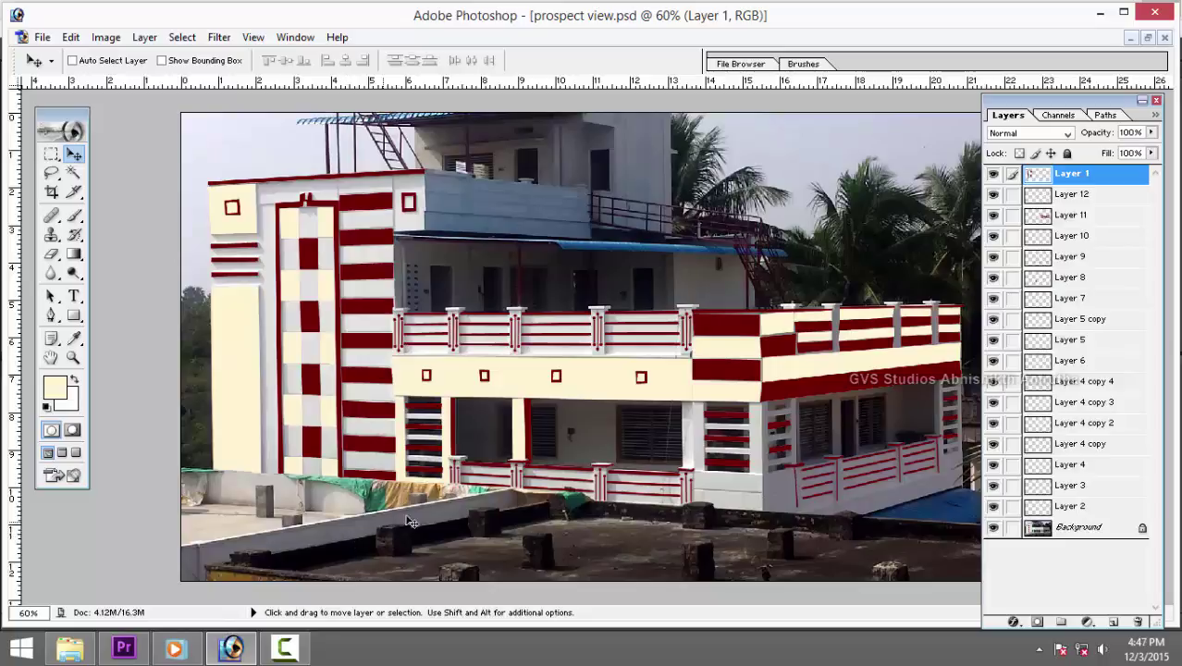
Float the document, restore IMG-20151203-WA0001.jpg, and switch to Untitled-1.
key(ctrl+F5)
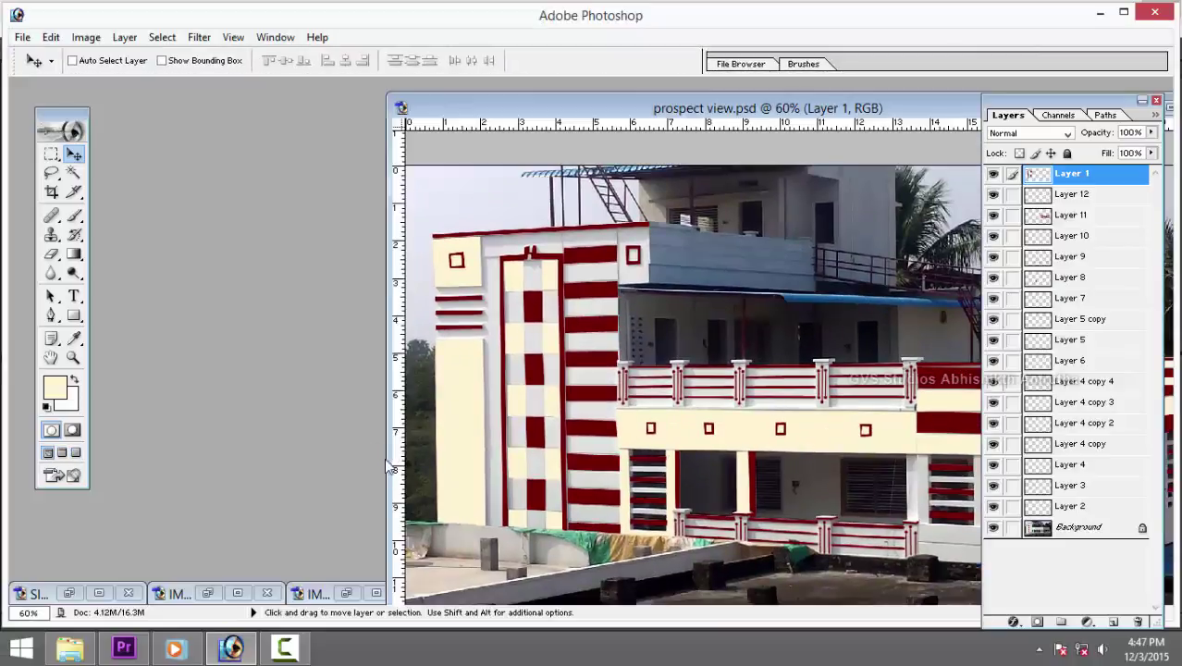
double_click(318, 594)
key(ctrl+Tab)
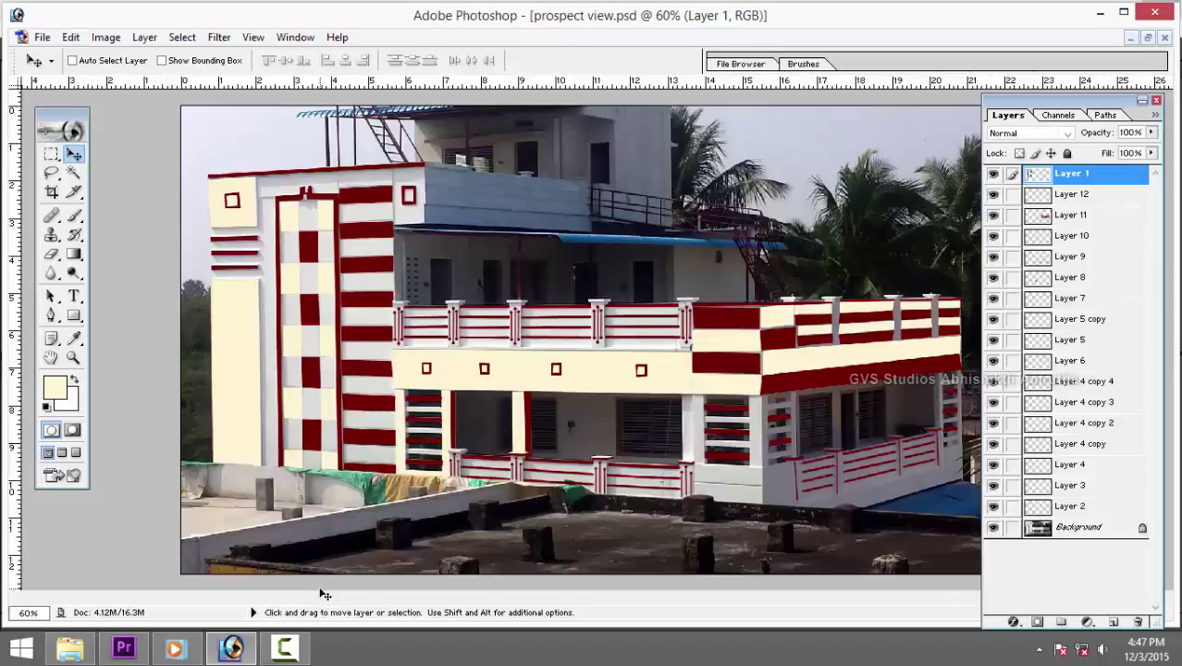
key(ctrl+Tab)
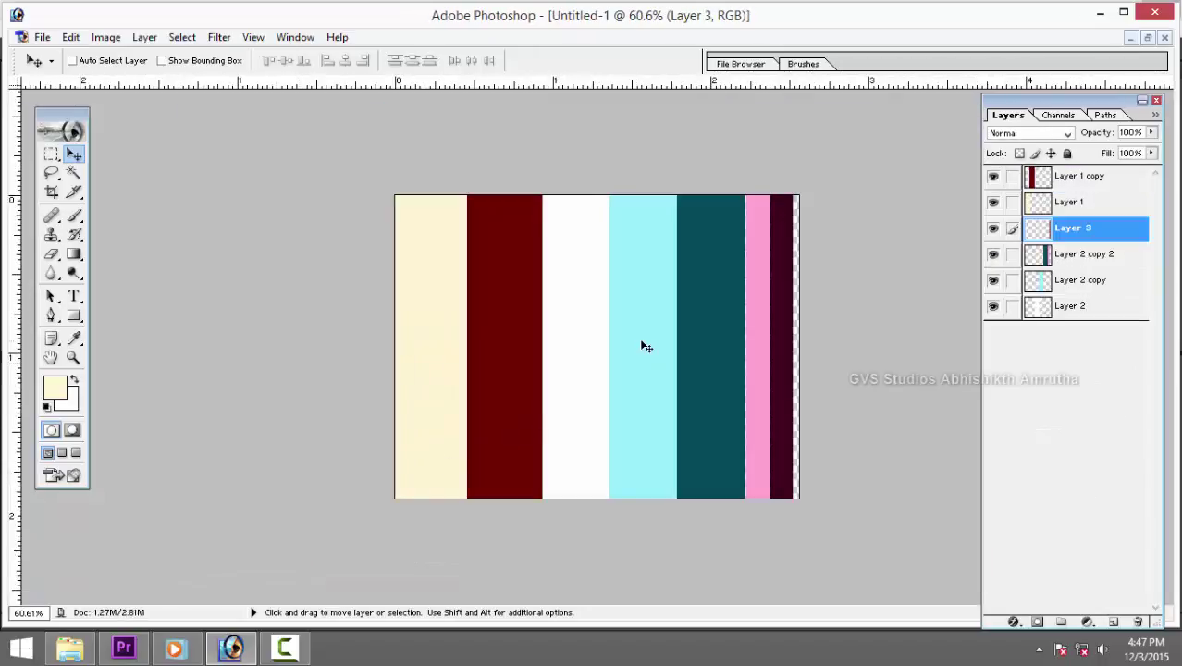
Sample pink as foreground and dark purple 41011F as background, then return to the JPG photo.
right_click(766, 302)
click(770, 308)
key(i)
click(766, 298)
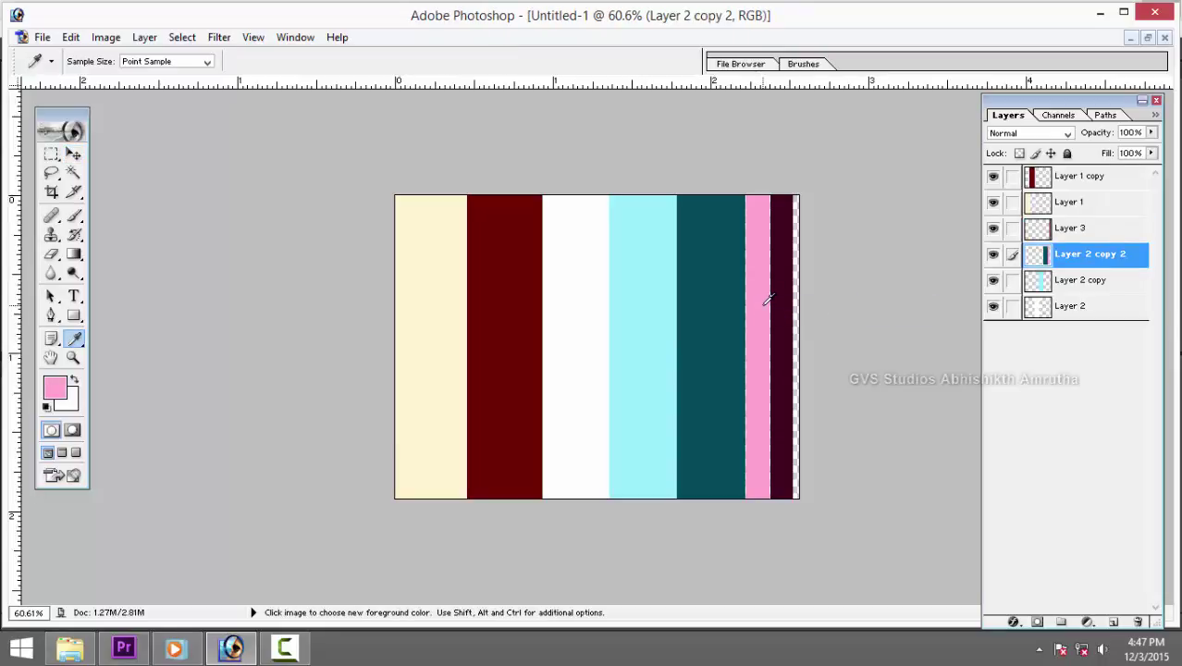
click(73, 405)
click(789, 490)
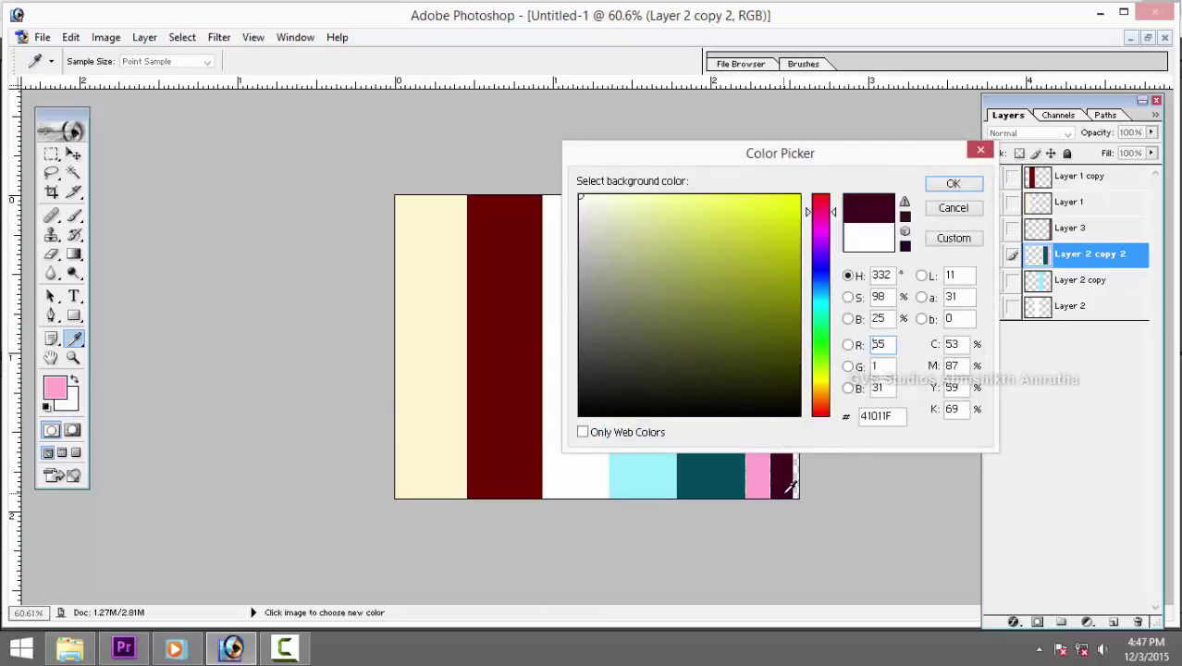
click(953, 185)
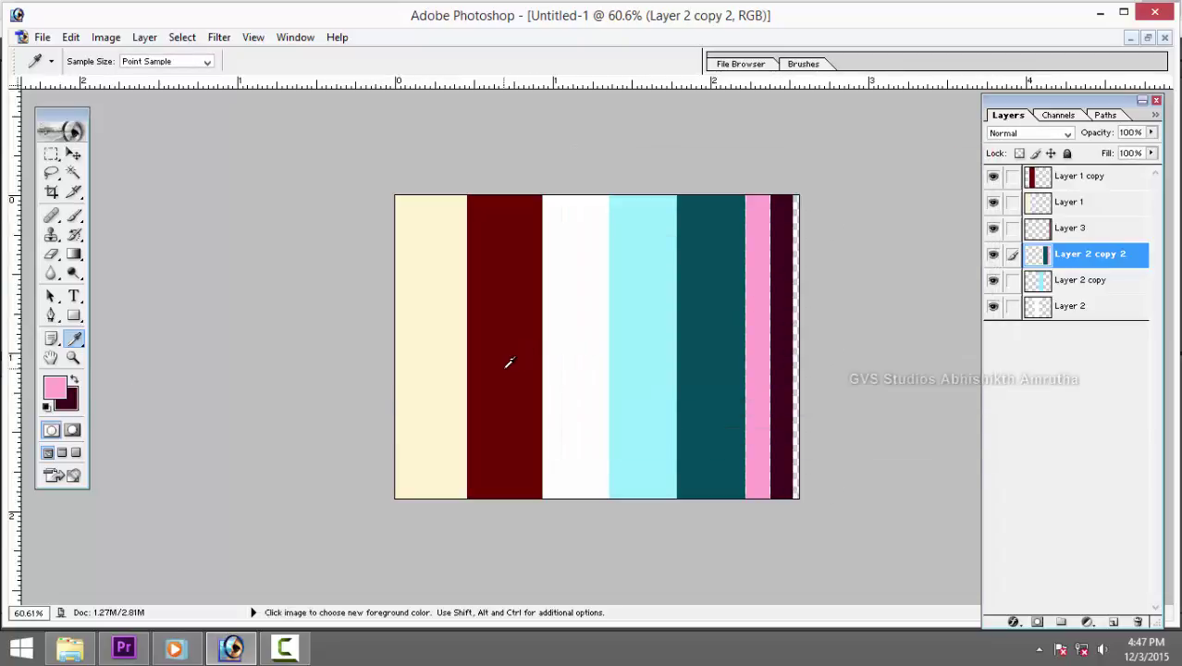
key(ctrl+Tab)
key(ctrl+Tab)
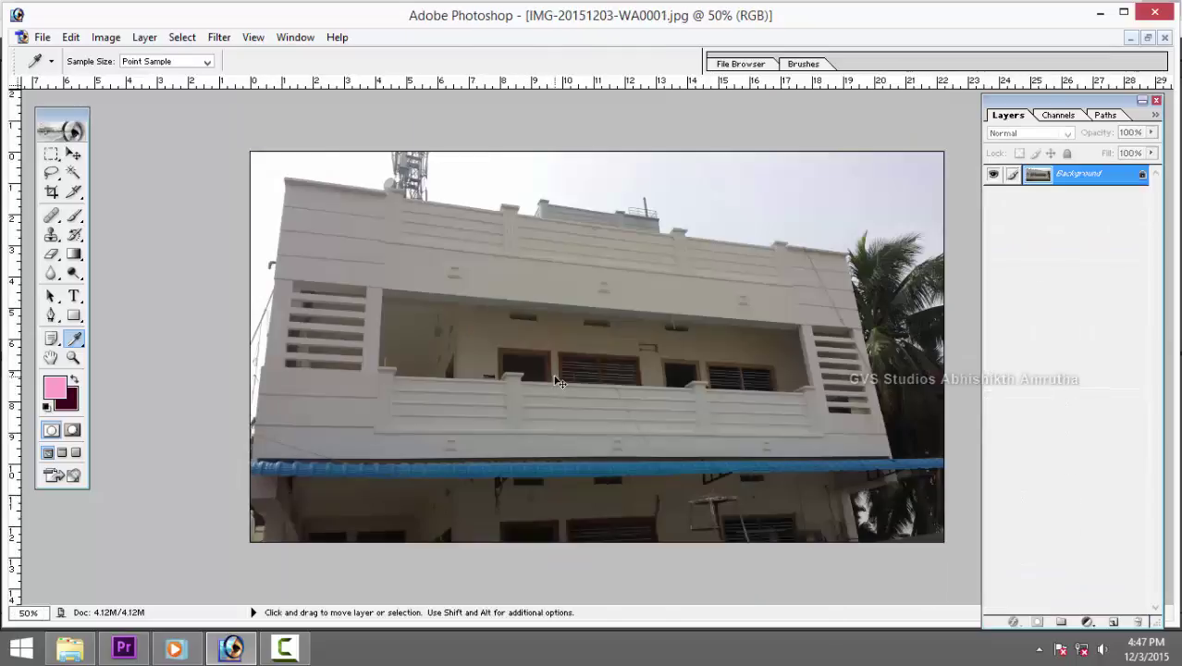
key(ctrl+Tab)
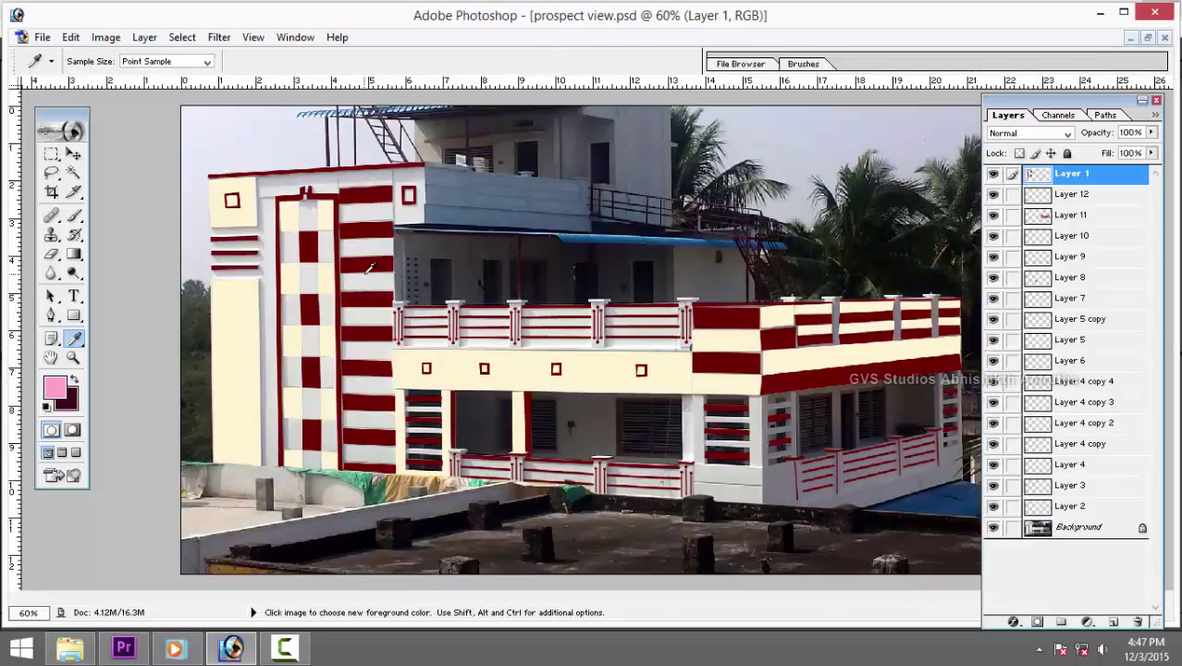
Keep Layer 1 active, load its red stripe selection, then clear it.
key(v)
right_click(371, 267)
click(389, 275)
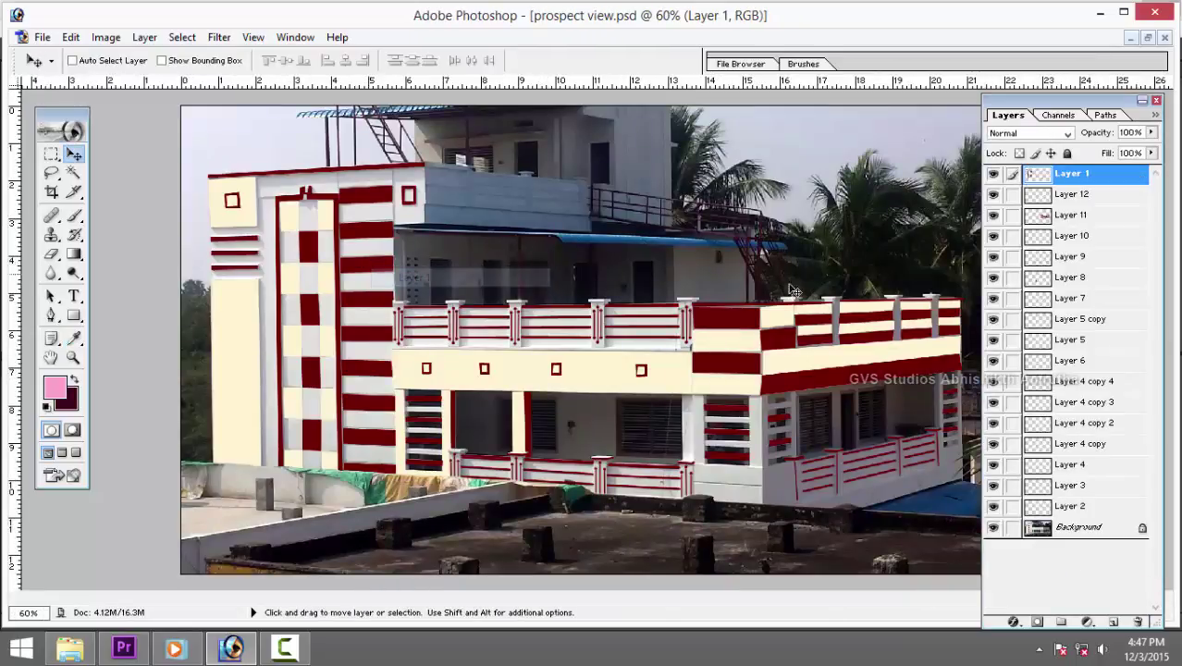
ctrl+click(1033, 179)
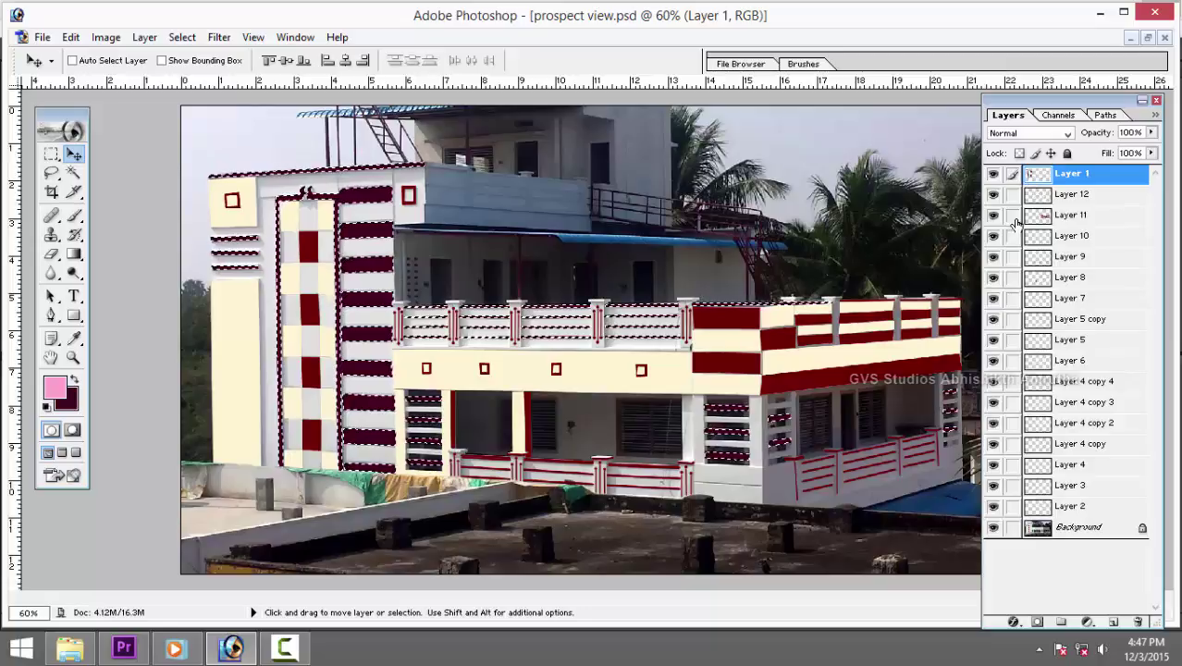
key(ctrl+d)
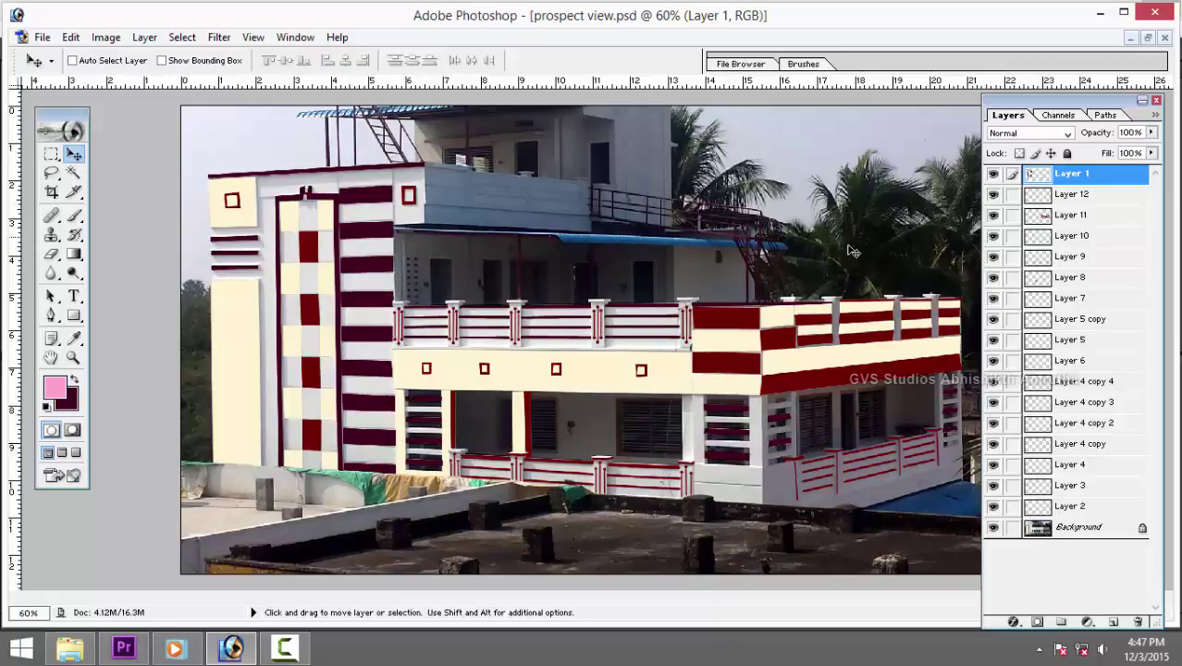
On the Background, magic-wand the cream pillar, tower-top block and checker tiles.
right_click(237, 314)
click(277, 329)
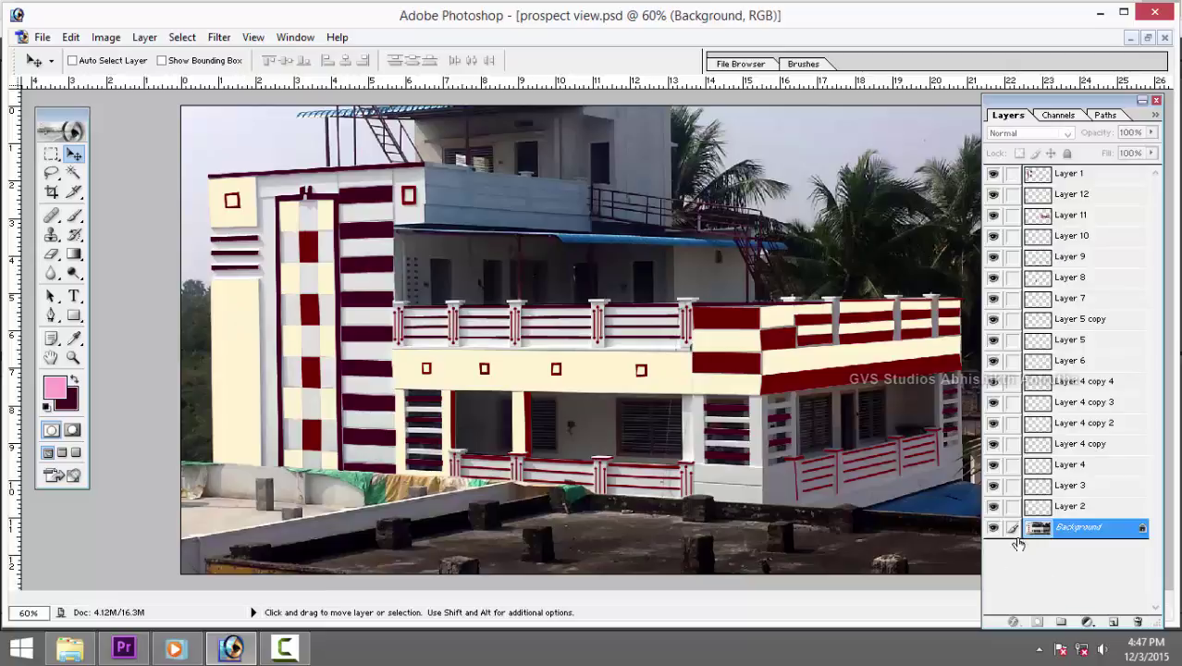
key(w)
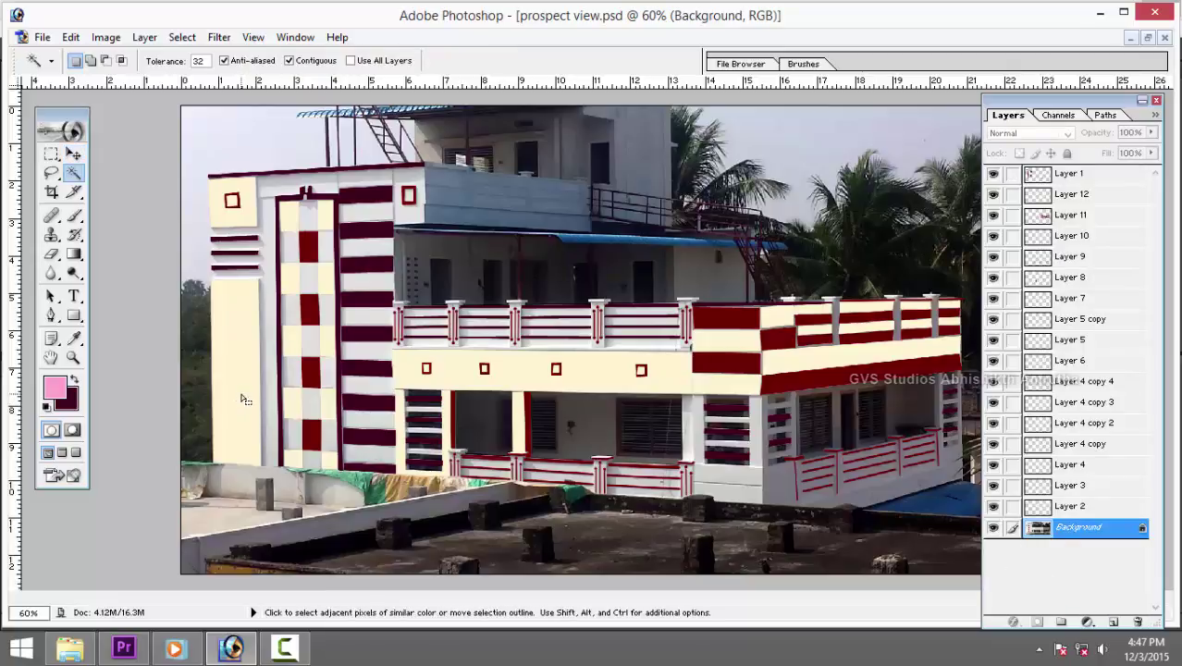
click(245, 399)
shift+click(238, 211)
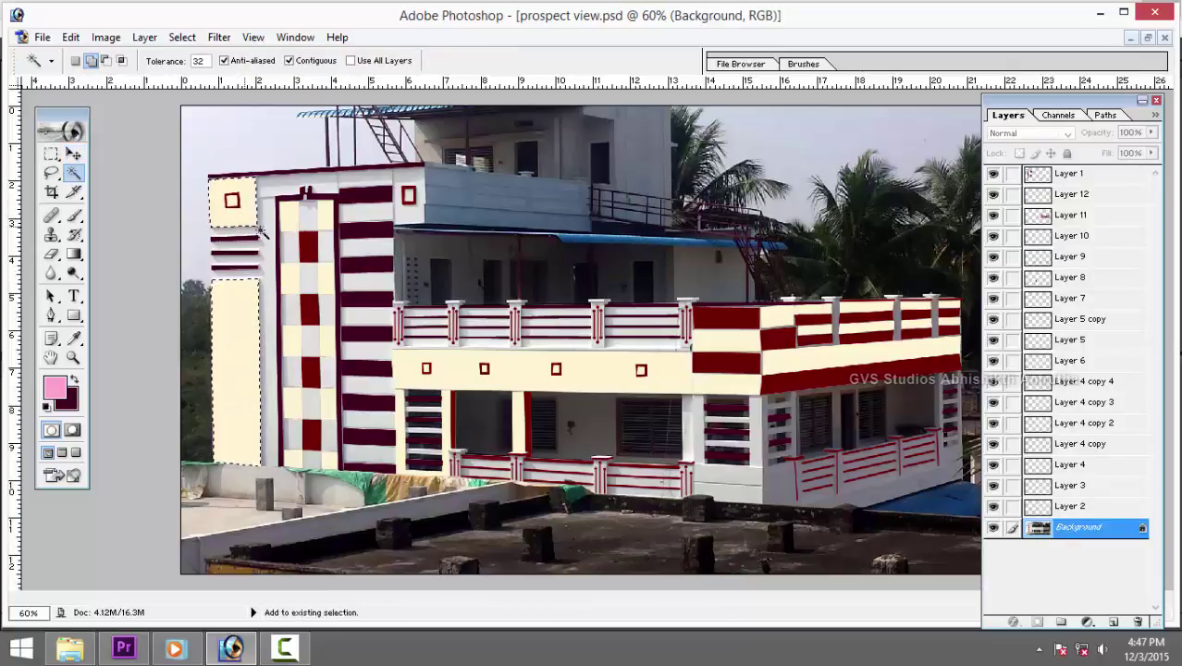
shift+click(288, 220)
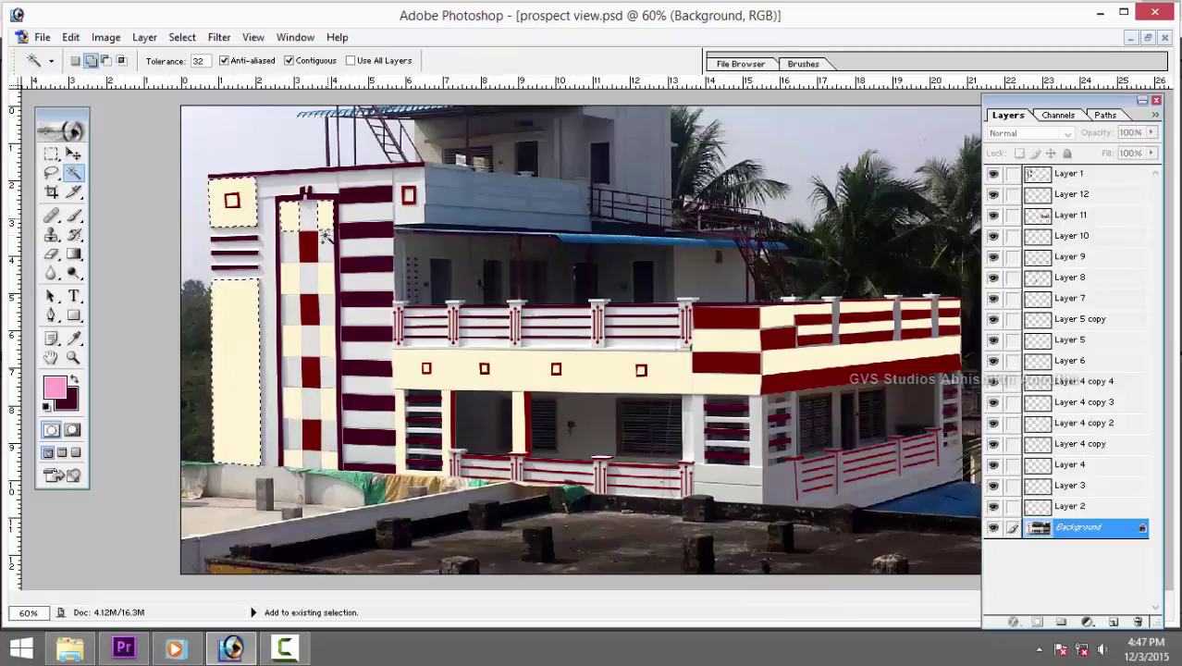
shift+click(428, 384)
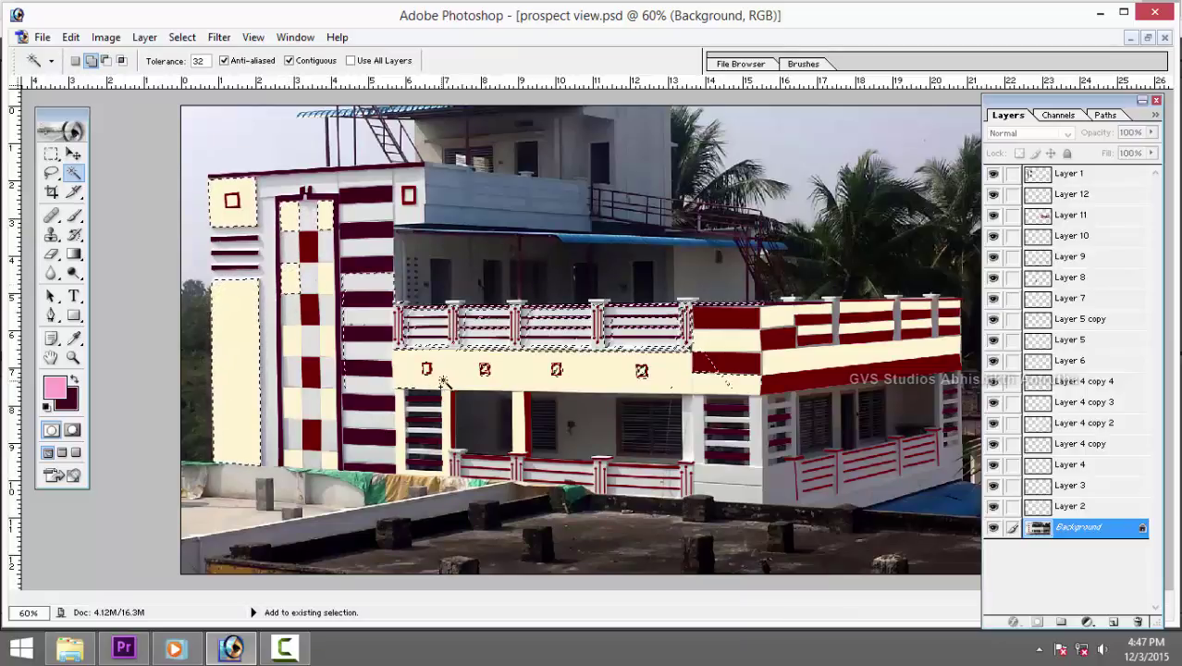
Undo the stray picks and add the remaining cream checker tiles of the left tower.
key(ctrl+d)
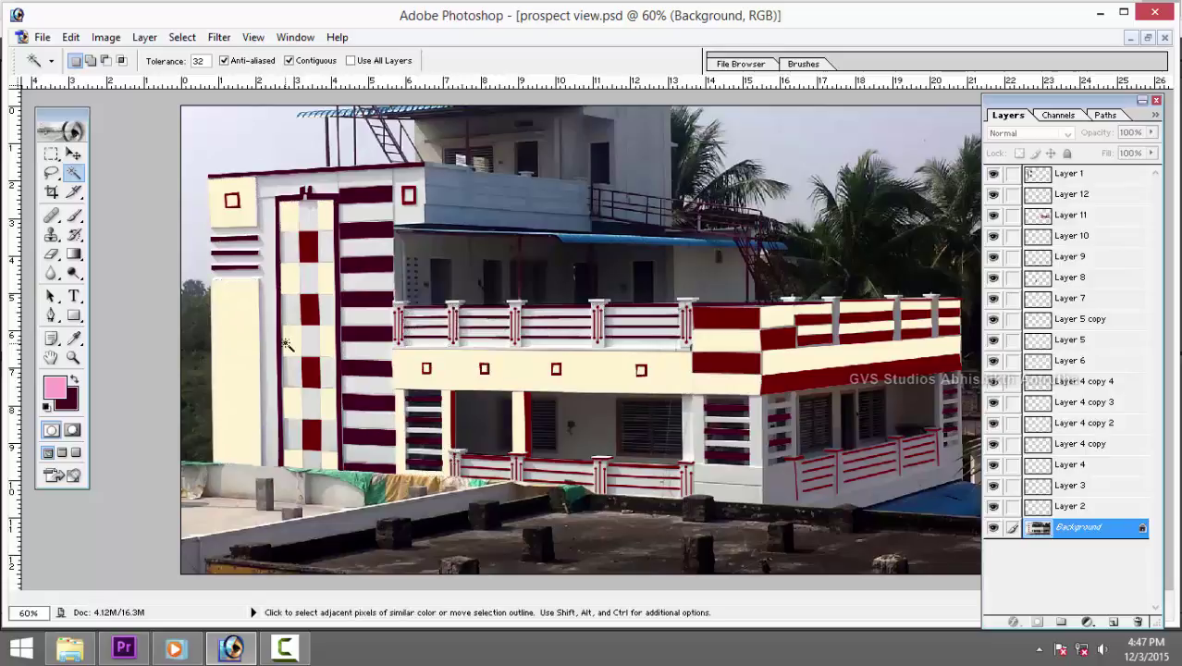
key(ctrl+alt+z)
key(ctrl+alt+z)
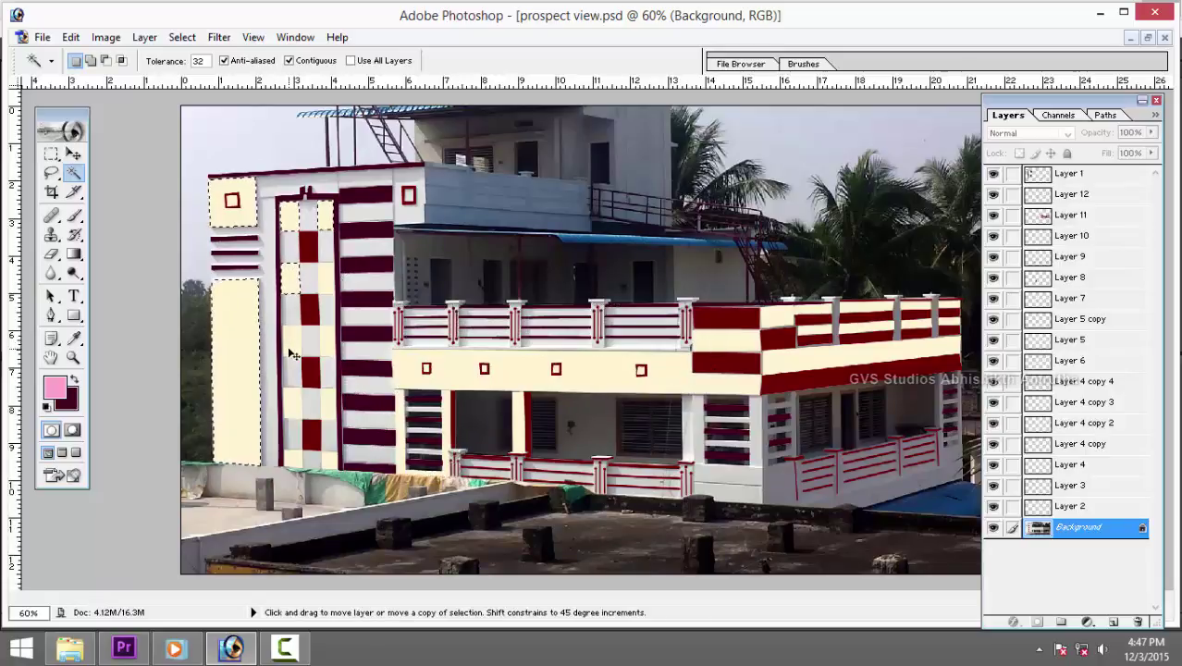
shift+click(290, 348)
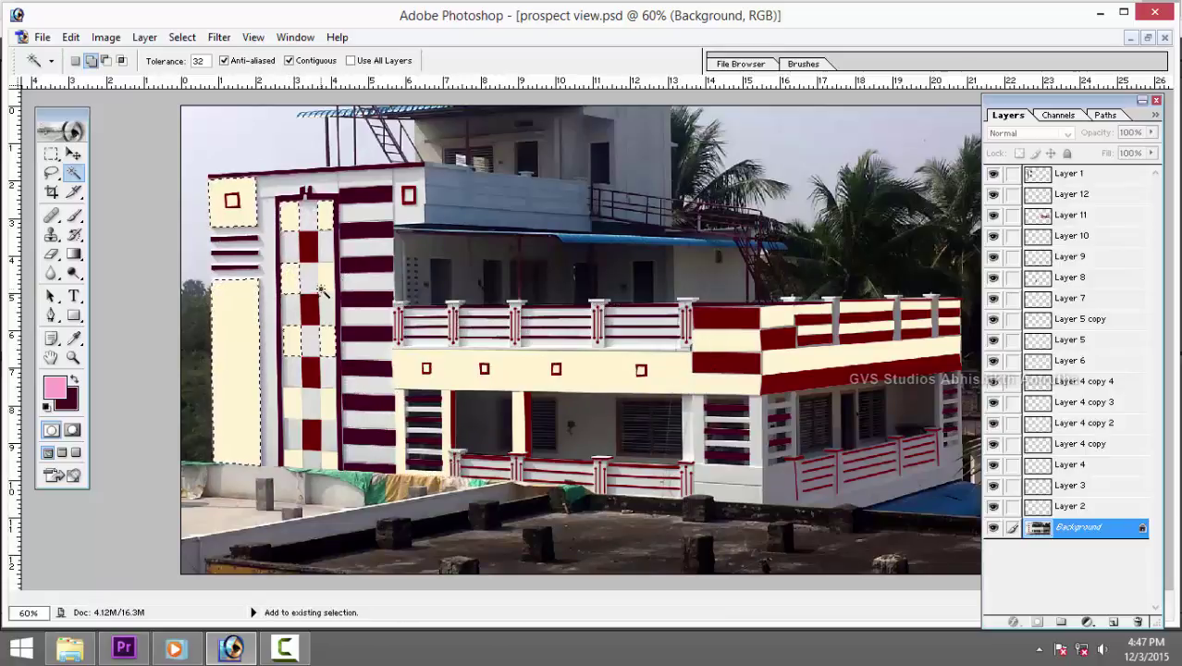
click(327, 404)
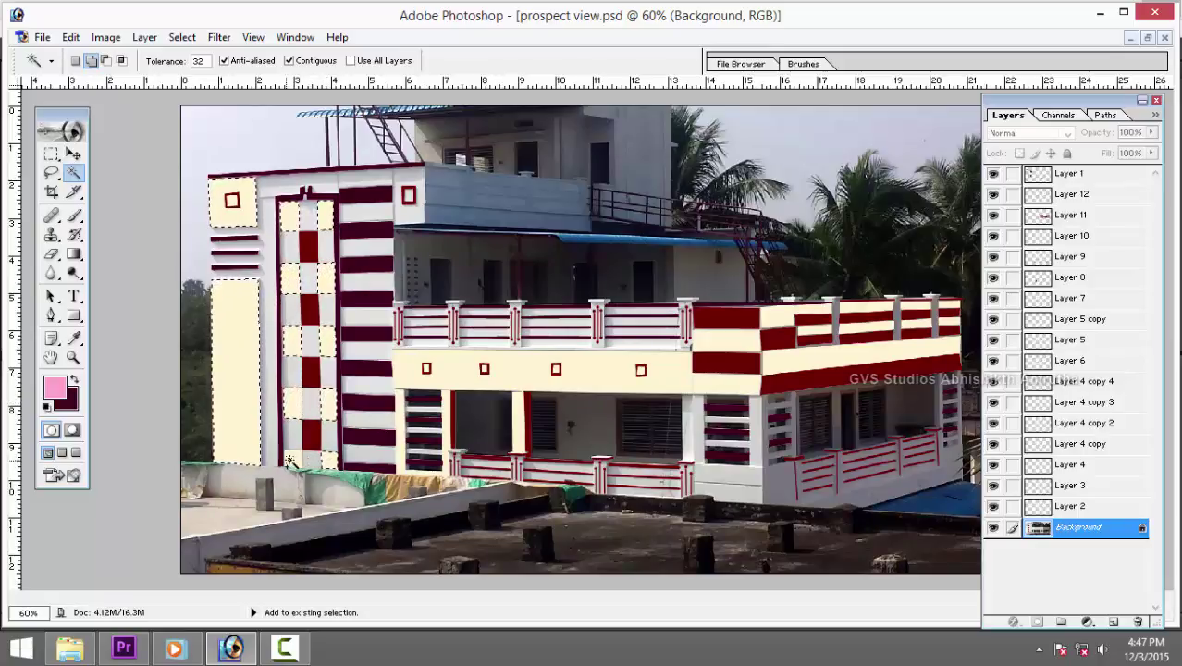
click(793, 365)
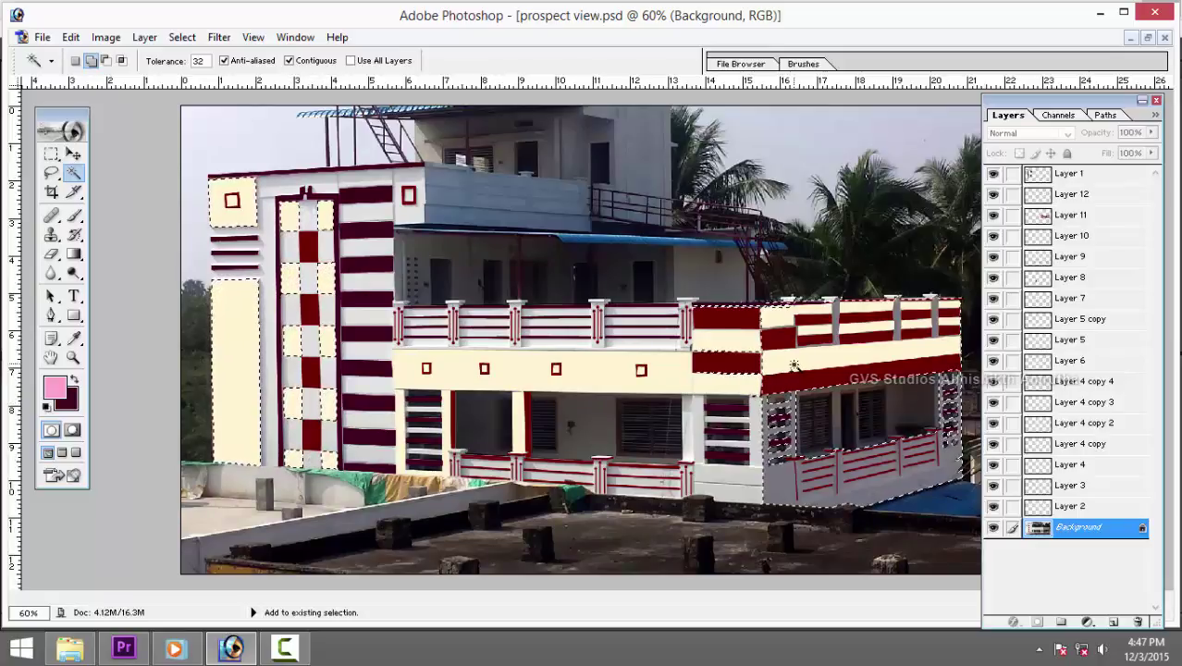
key(ctrl+z)
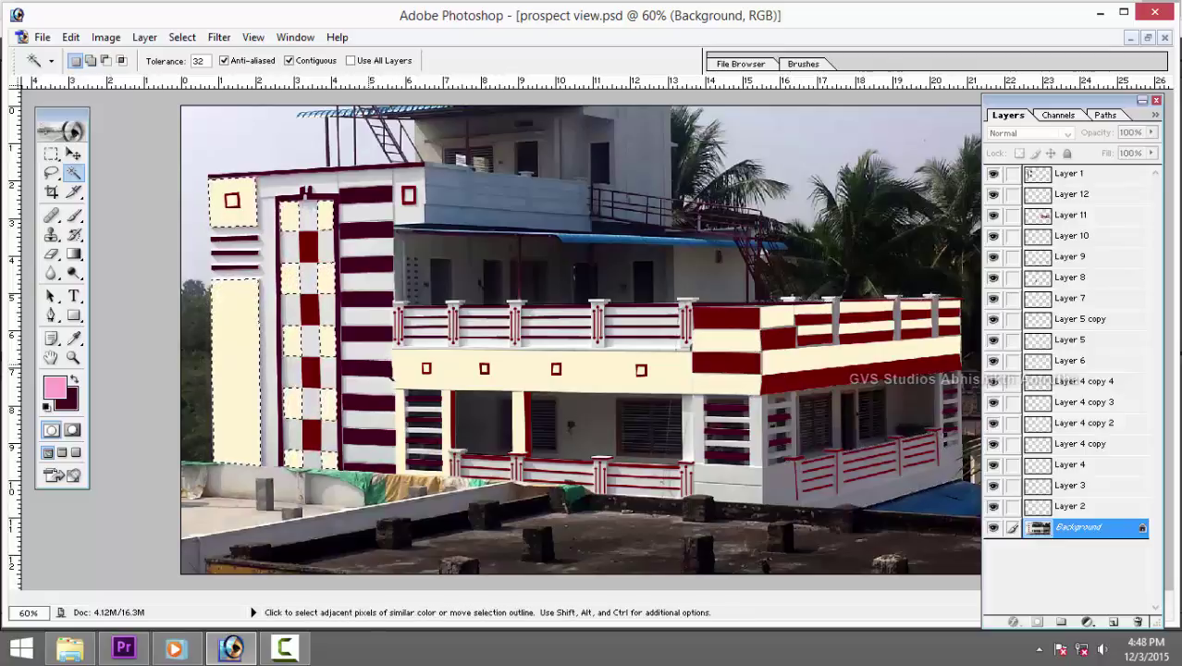
click(993, 528)
click(993, 528)
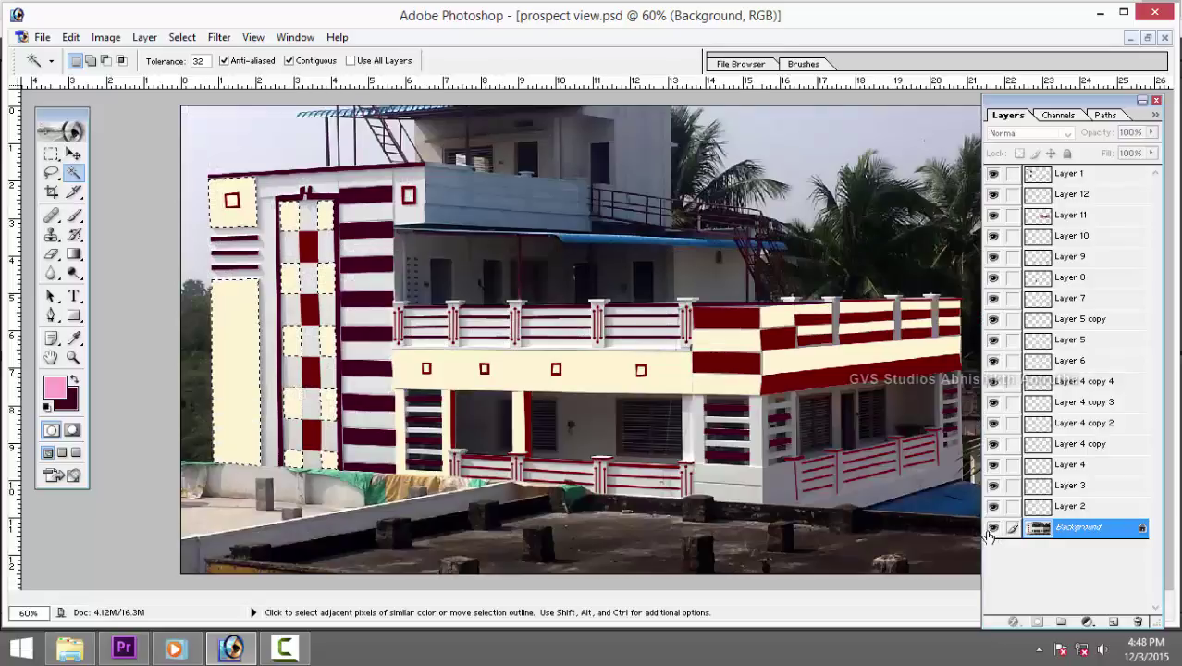
Fill the cream selection pink on a new Layer 13, then deselect.
key(ctrl+shift+n)
key(Return)
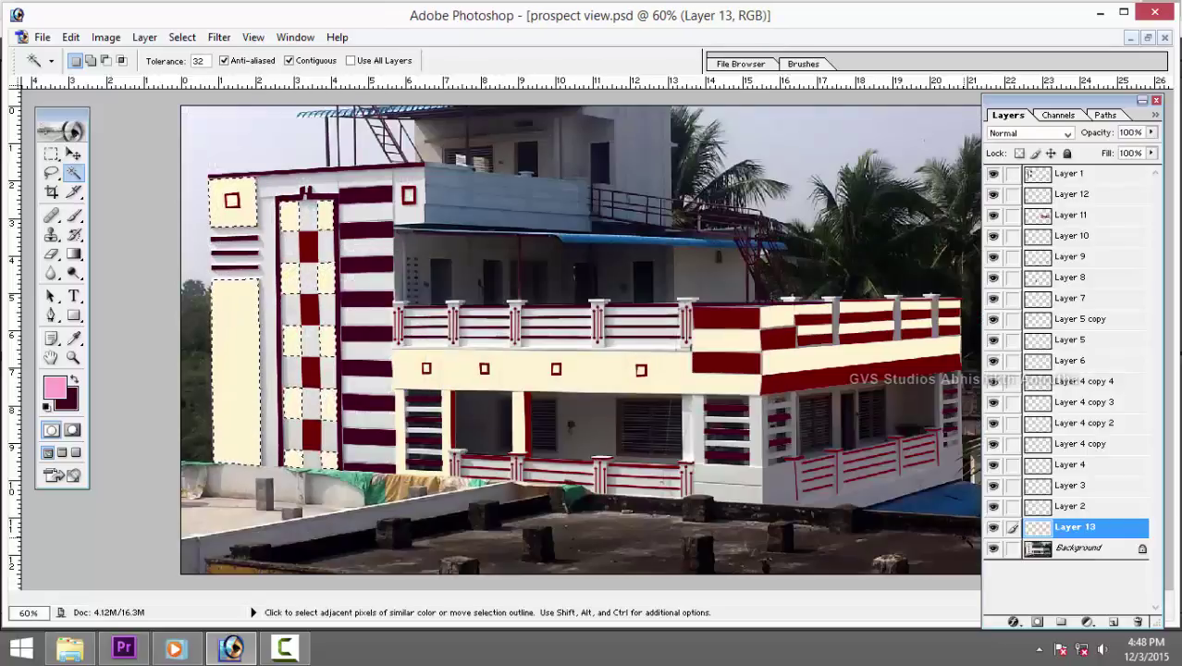
key(alt+BackSpace)
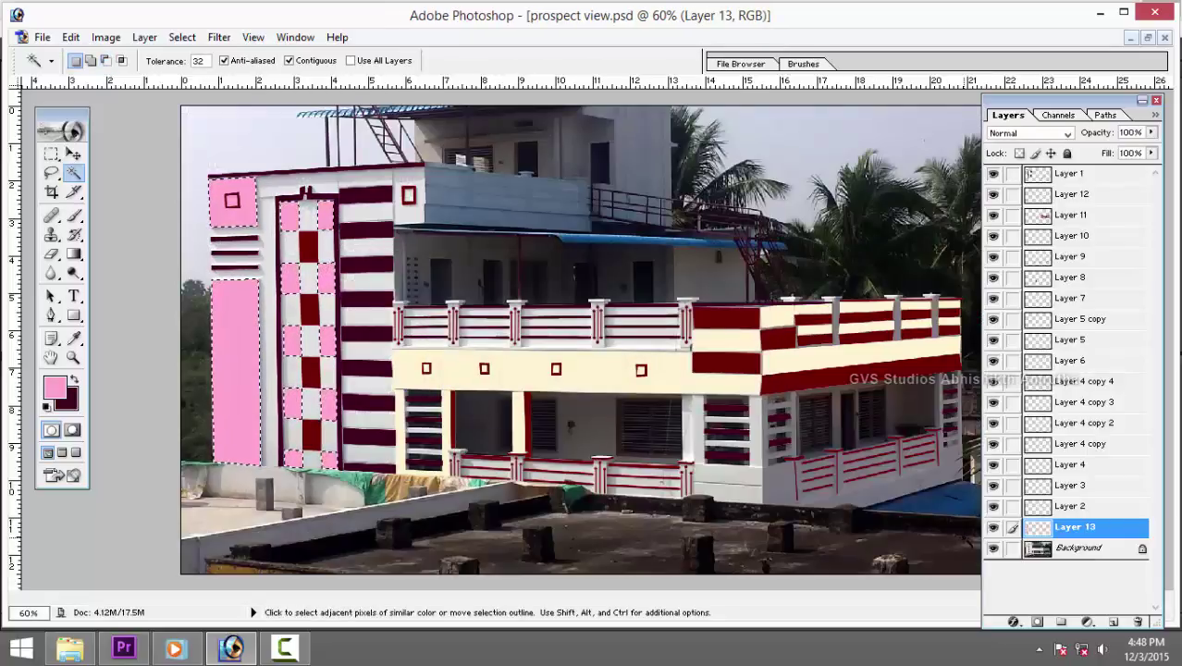
key(ctrl+d)
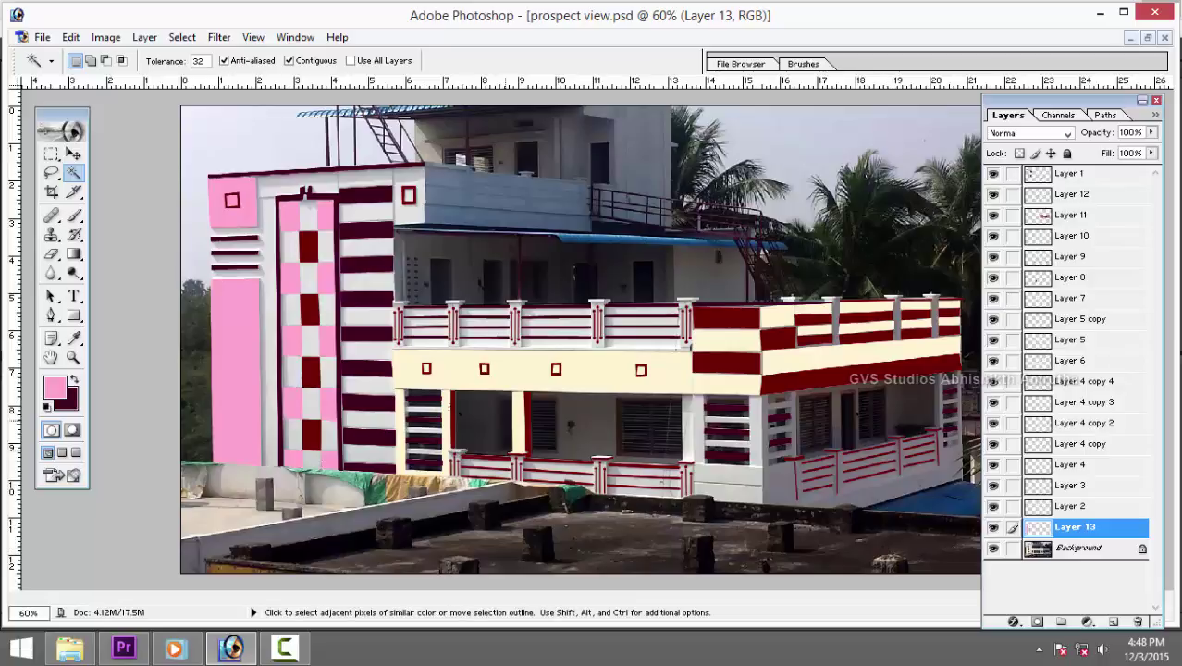
On the Background, magic-wand the red pillar tiles and fill them dark maroon.
key(v)
right_click(308, 318)
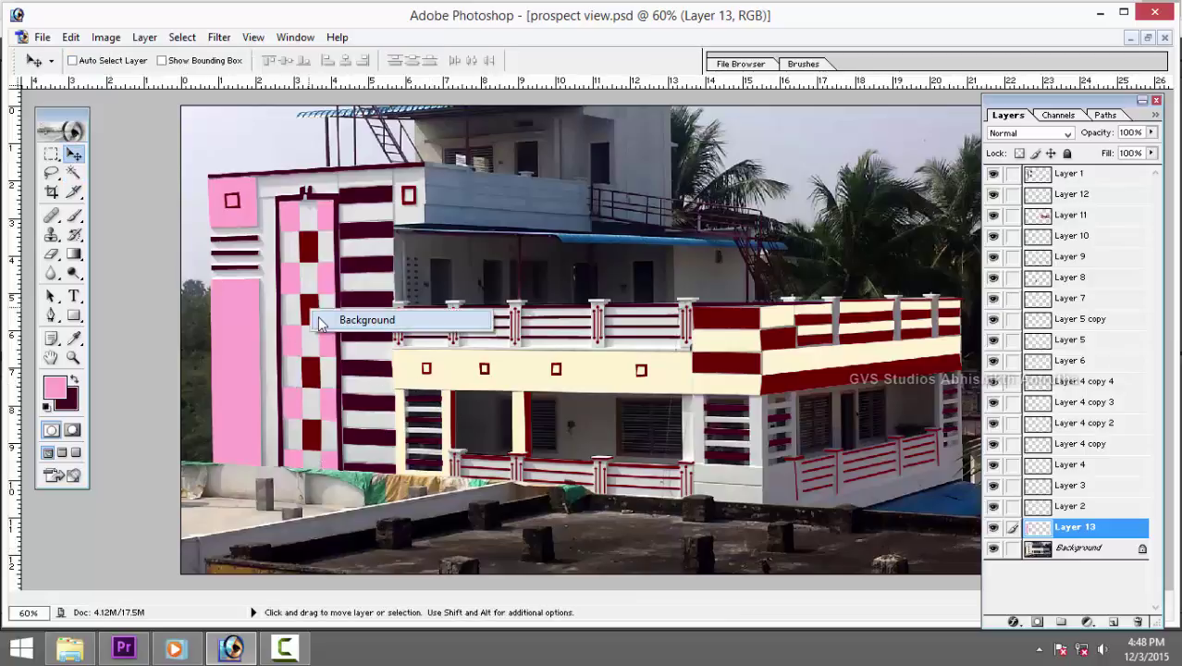
click(328, 321)
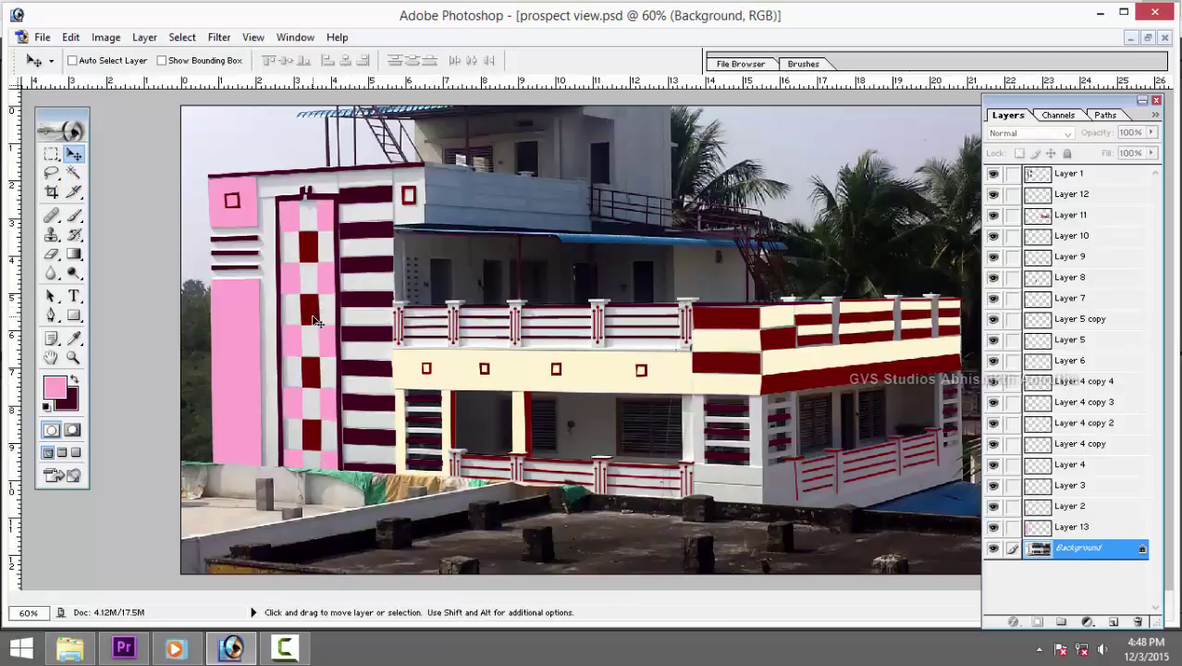
key(w)
click(313, 317)
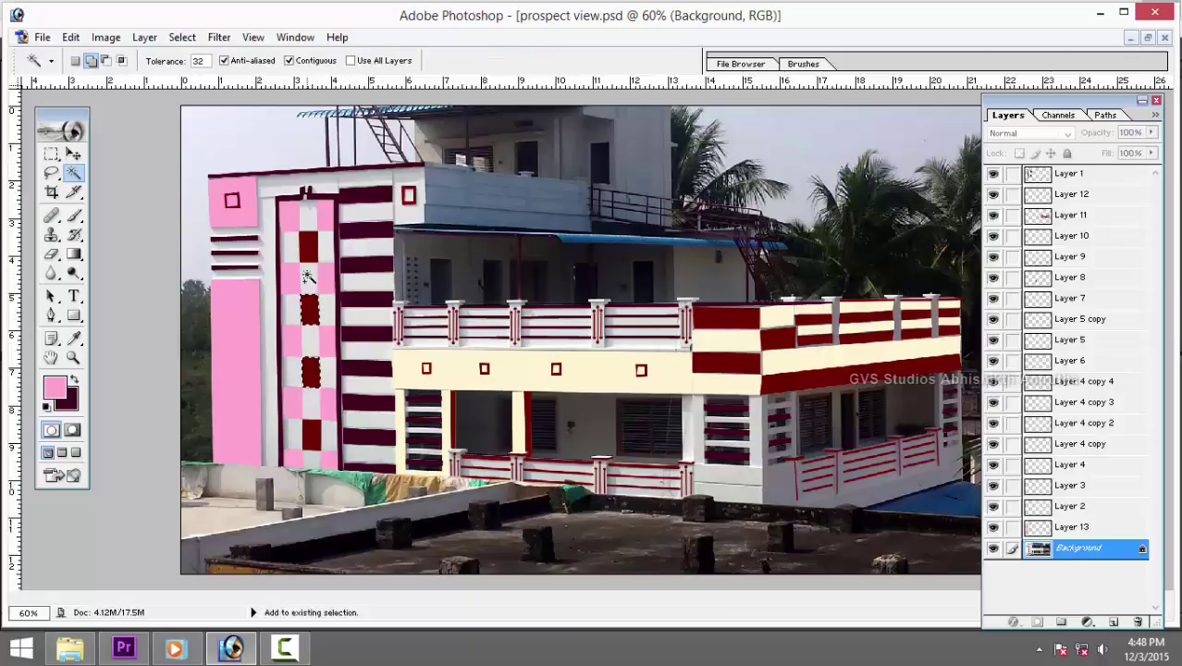
shift+click(311, 432)
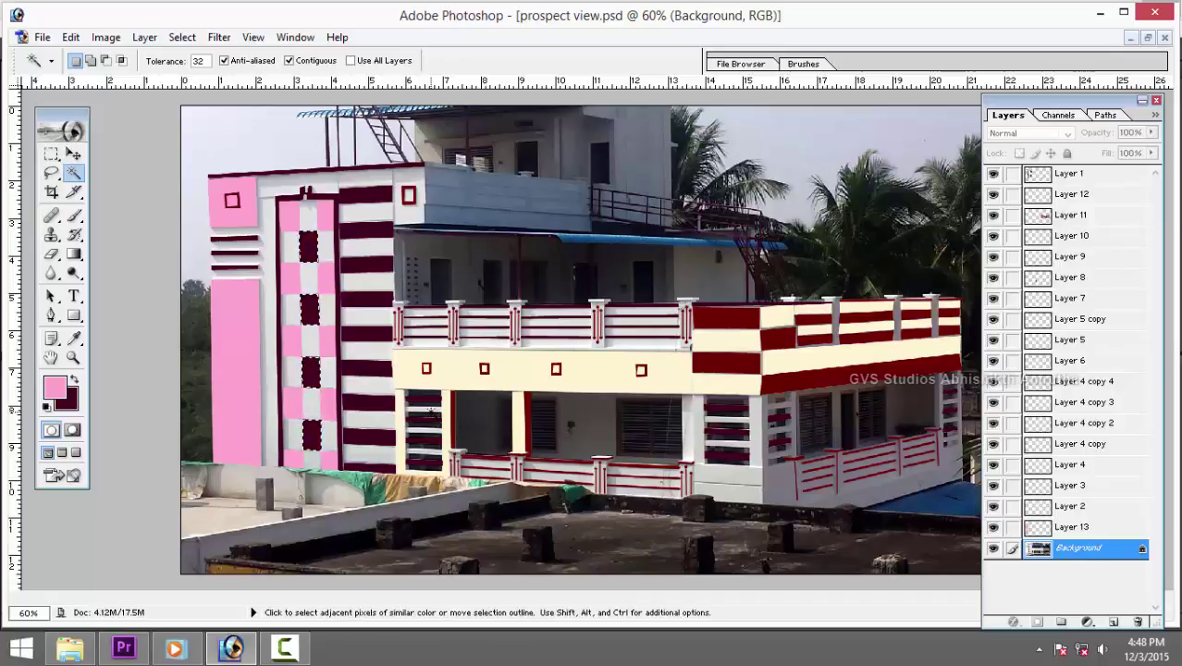
key(ctrl)
Load Layer 6's cream band with square frames and fill it pink.
key(v)
right_click(461, 383)
click(474, 389)
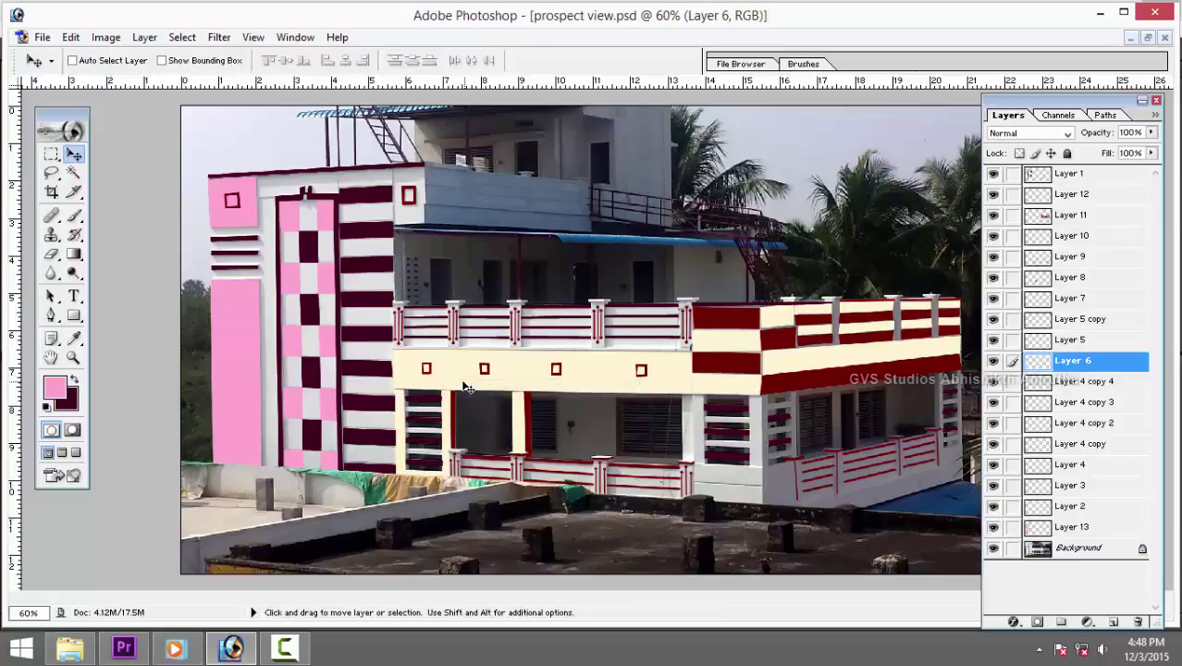
click(994, 362)
click(993, 363)
ctrl+click(1036, 367)
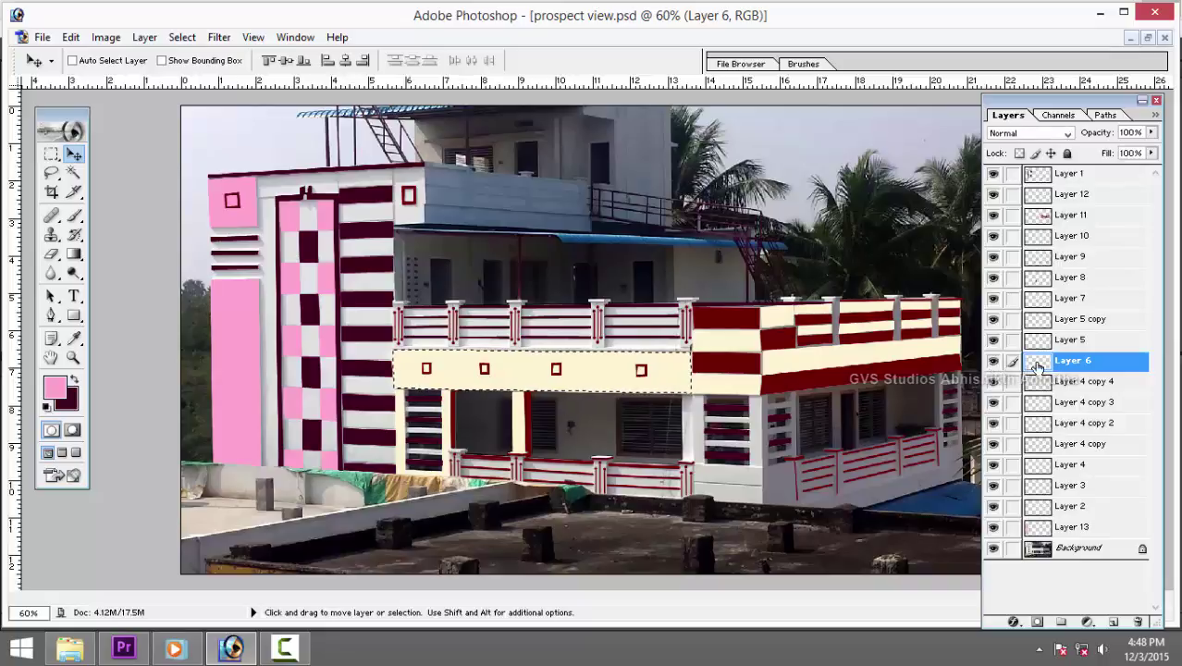
key(alt+BackSpace)
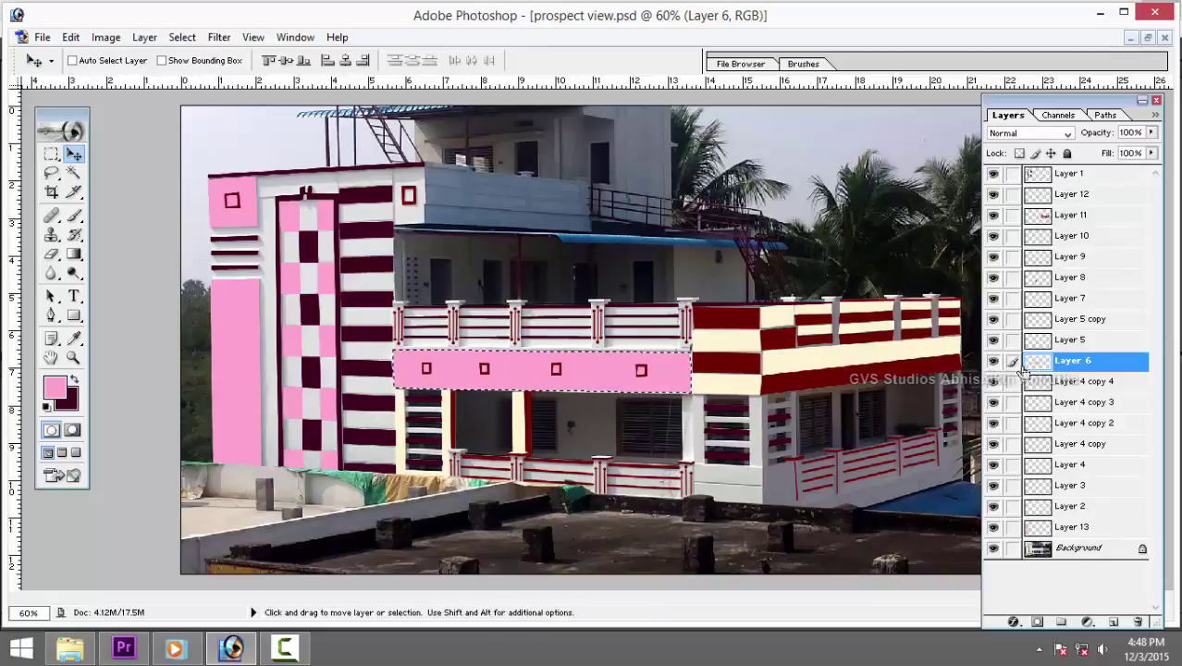
key(ctrl+d)
Zoom in slightly and make Layer 5 copy the active layer.
key(ctrl+plus)
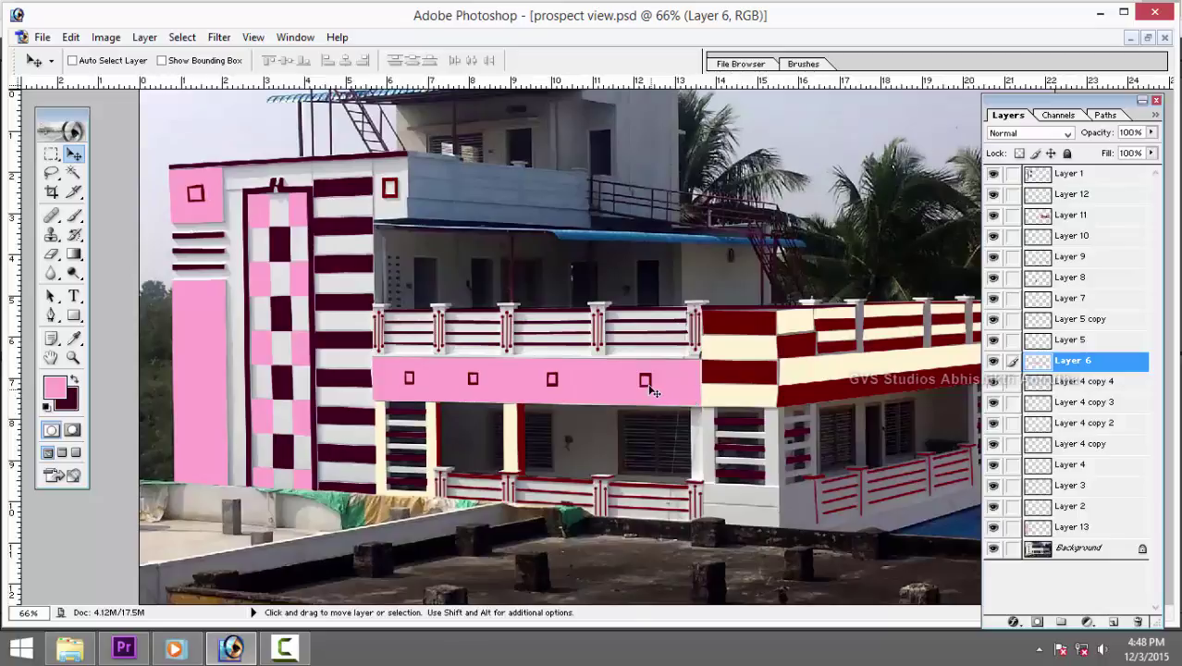
right_click(647, 380)
click(685, 384)
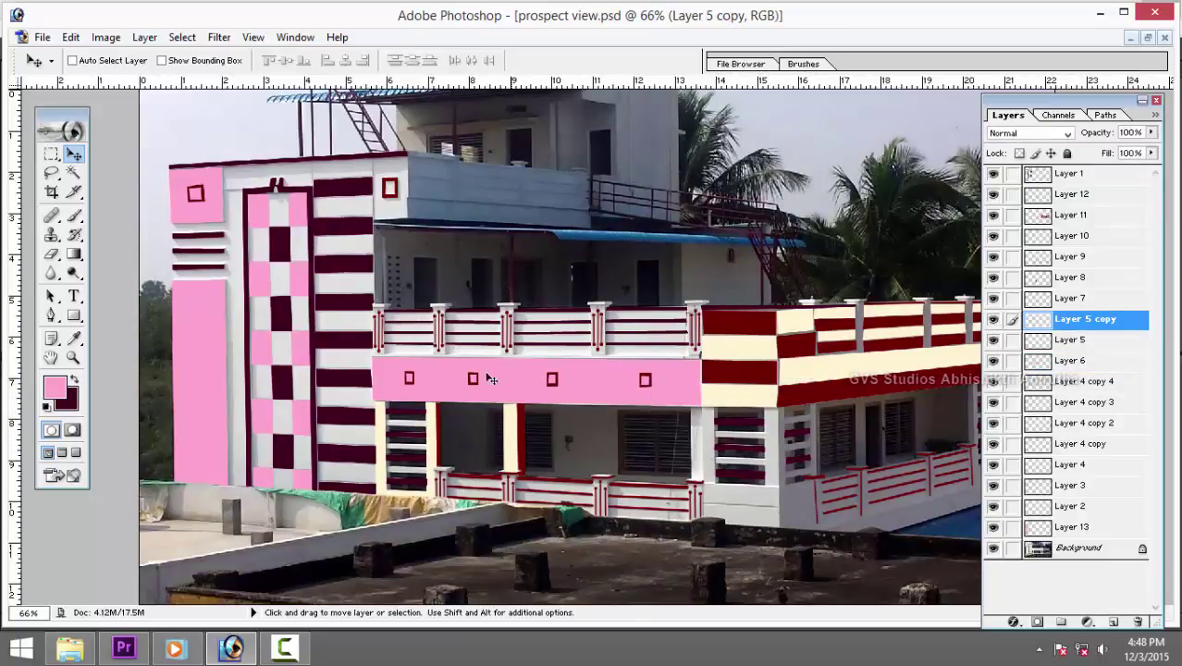
Inspect Layers 8 and 9 by toggling visibility and make railing Layer 9 active.
scroll(490, 379, up, 1)
scroll(583, 417, up, 3)
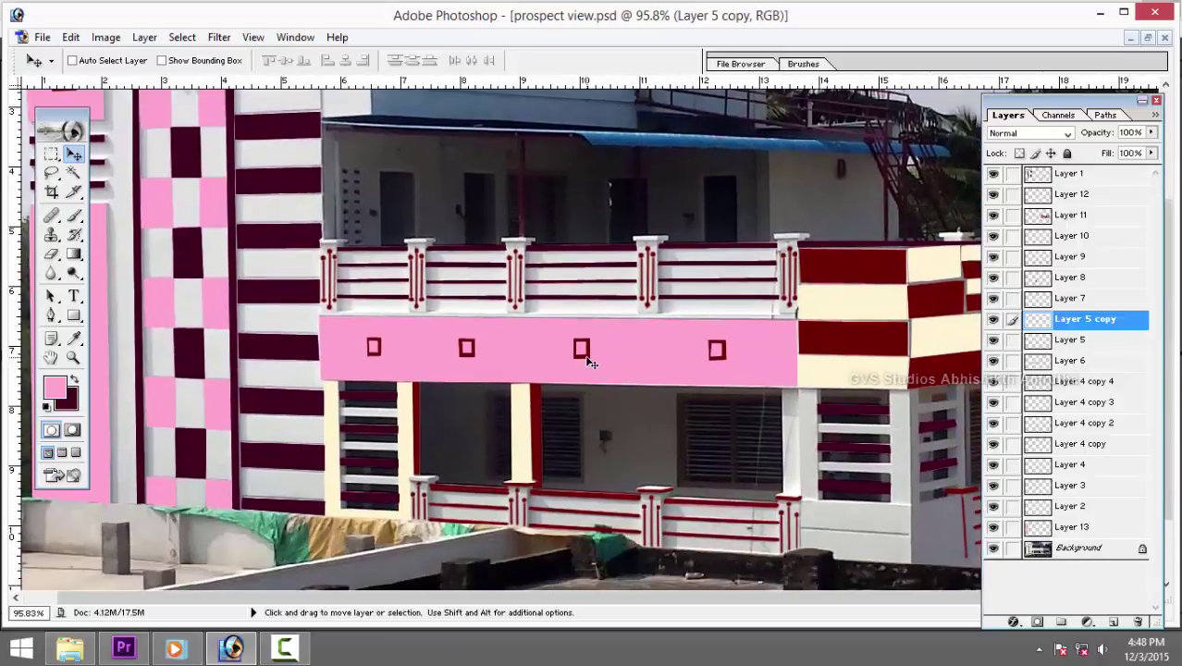
right_click(588, 361)
click(648, 371)
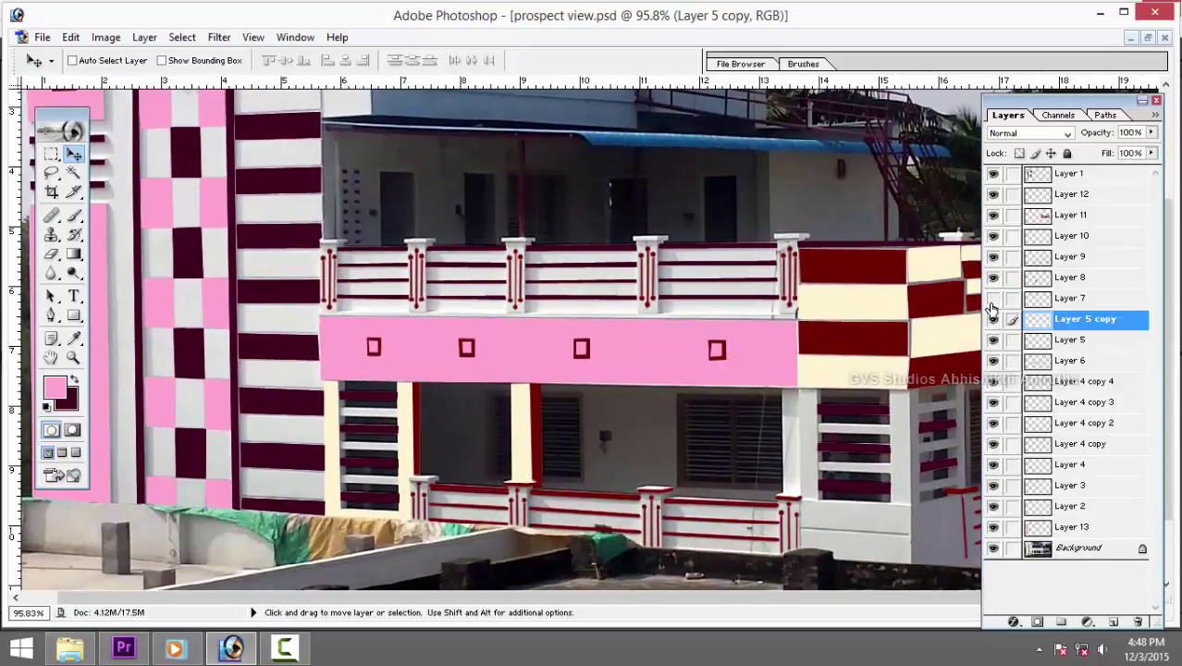
click(994, 277)
click(993, 277)
click(994, 278)
click(994, 278)
click(994, 259)
click(994, 259)
click(994, 259)
click(993, 259)
click(1084, 265)
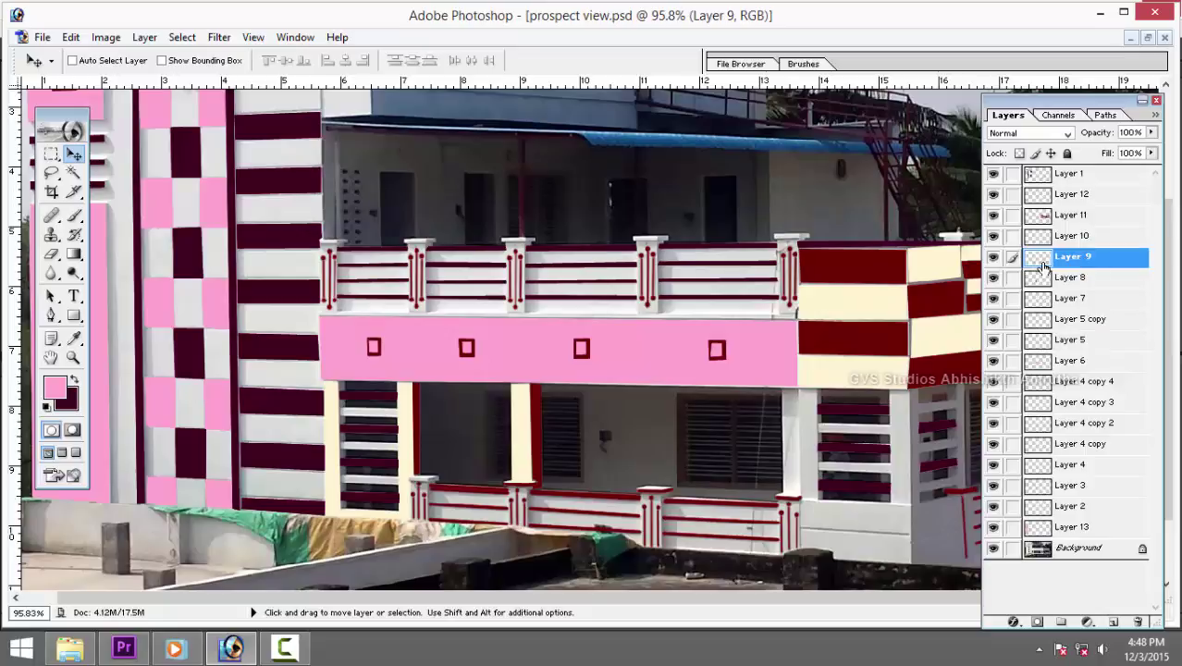
Load and clear Layer 9's railing selection, then select Layer 11's red bands.
key(ctrl+minus)
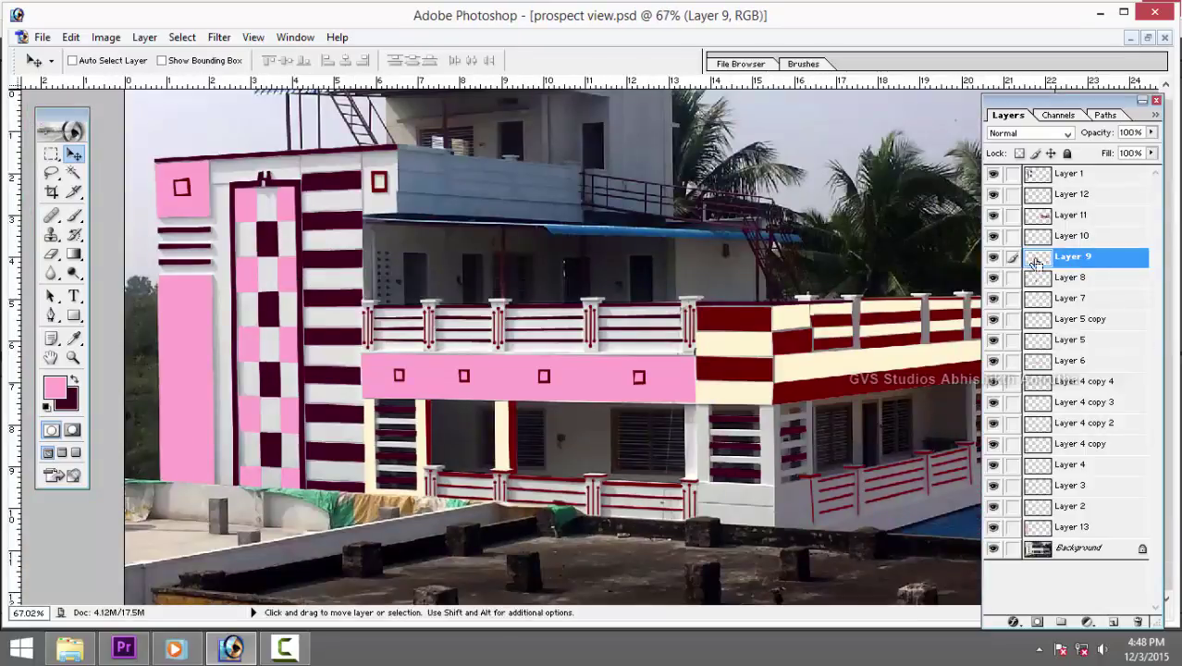
ctrl+click(1037, 265)
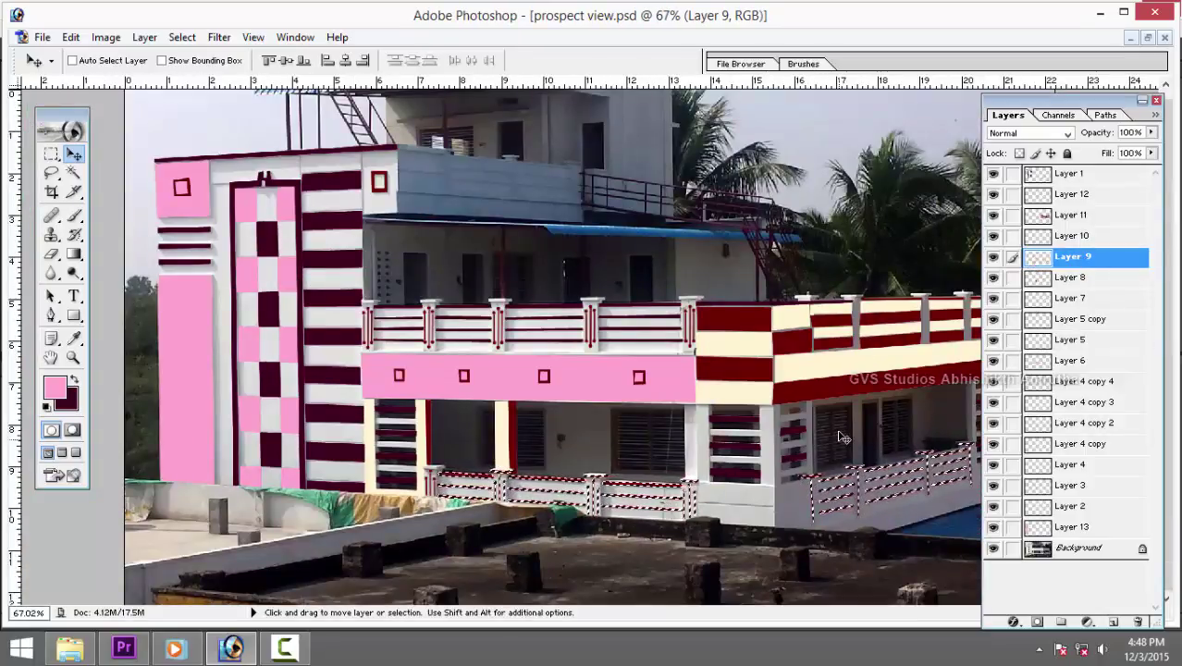
key(ctrl+d)
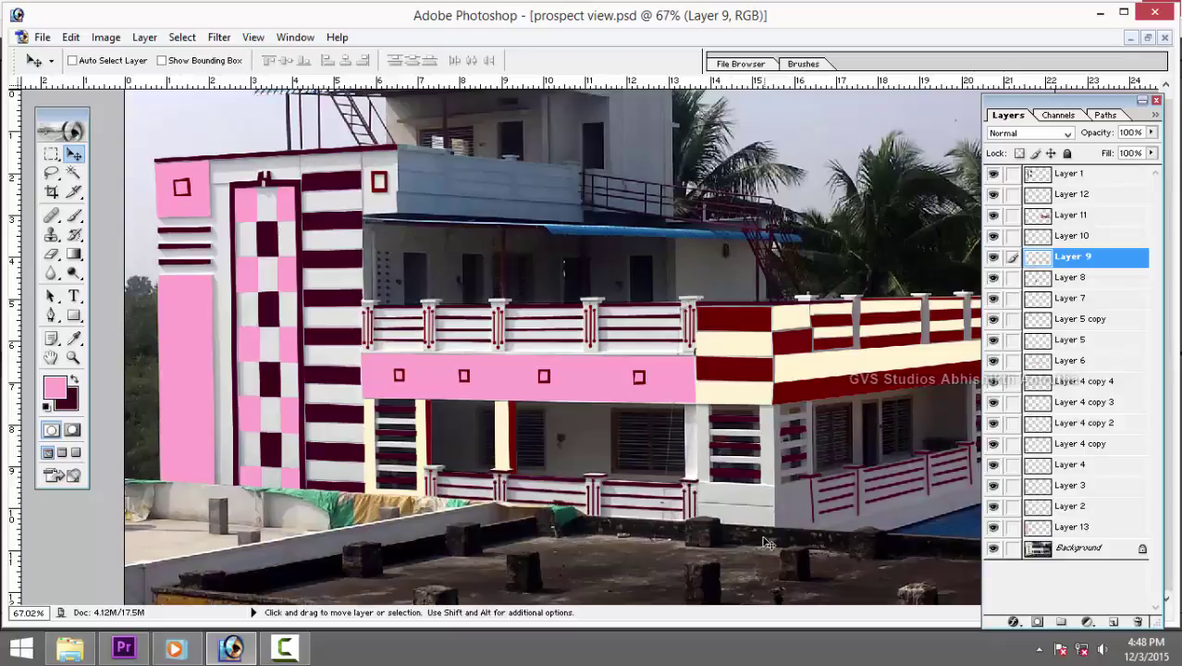
right_click(746, 324)
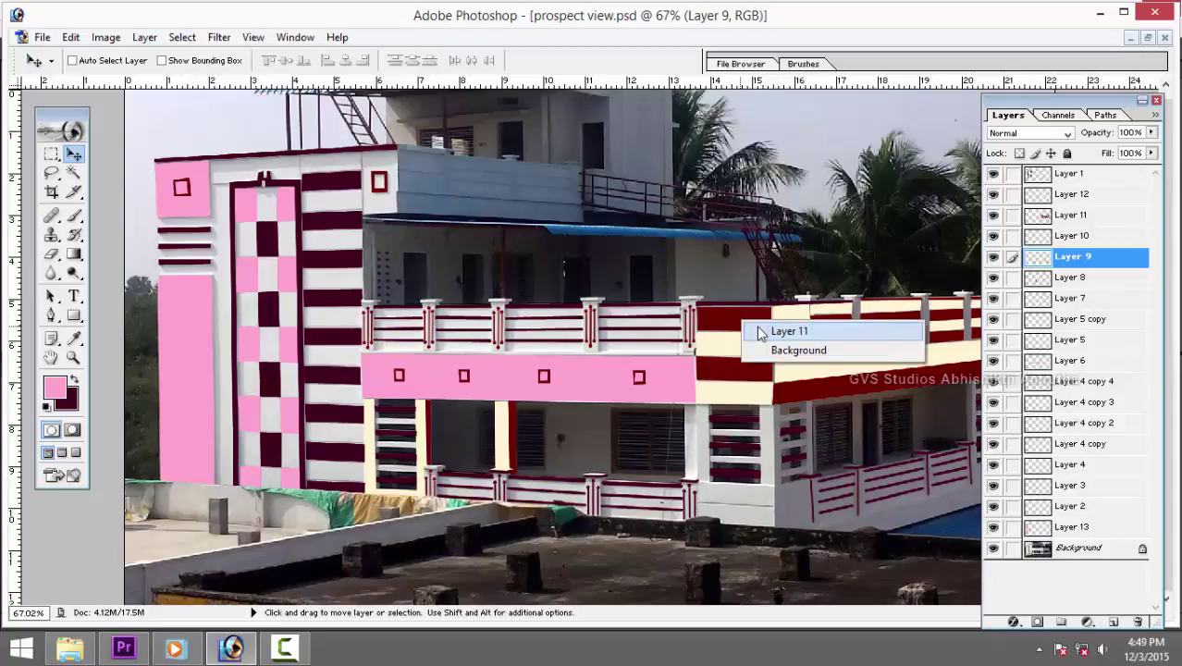
click(772, 329)
click(994, 214)
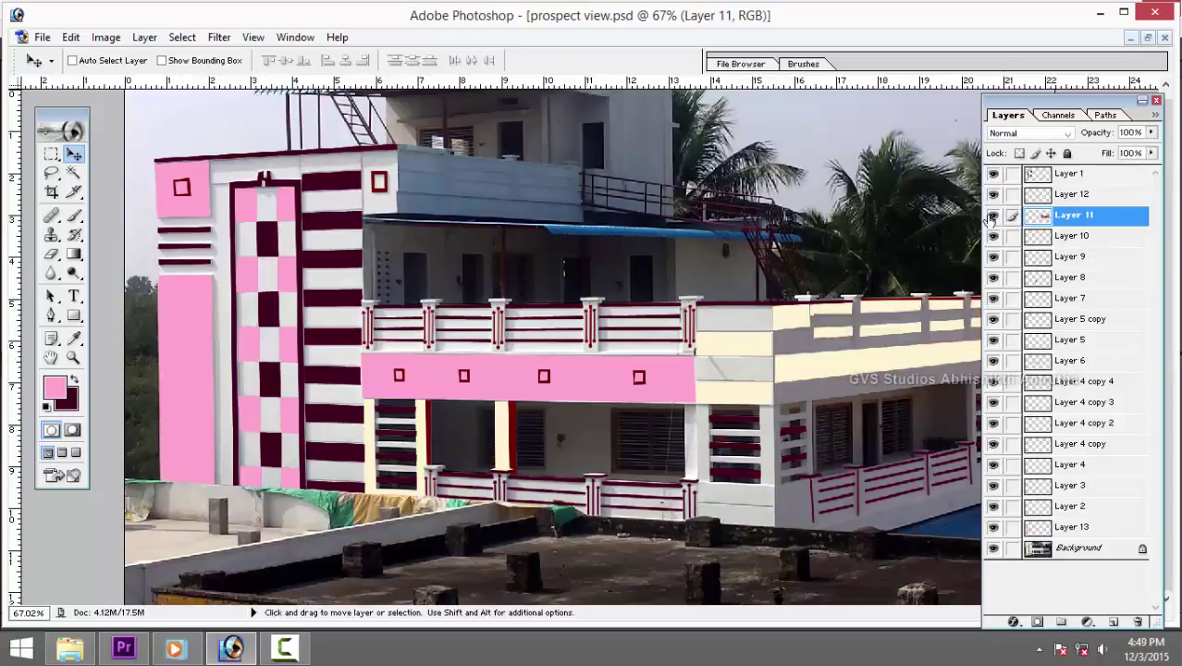
click(994, 214)
ctrl+click(1038, 215)
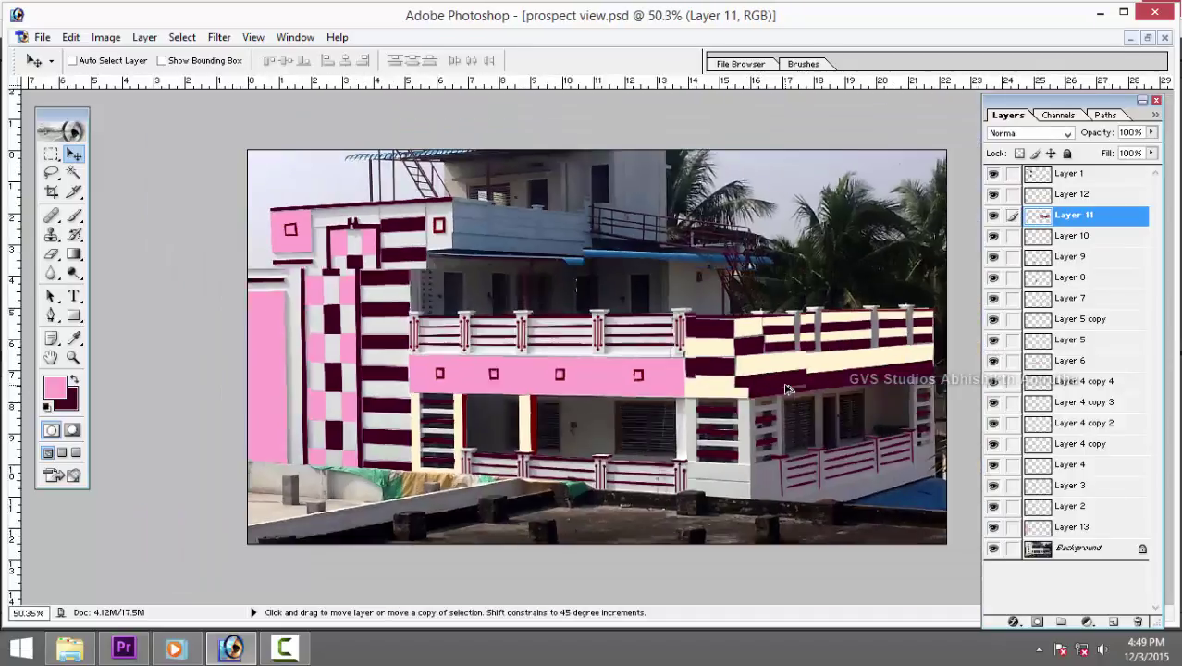
Fill Layer 12's cream balcony stripes pink and pan to the pillars below.
scroll(786, 397, down, 1)
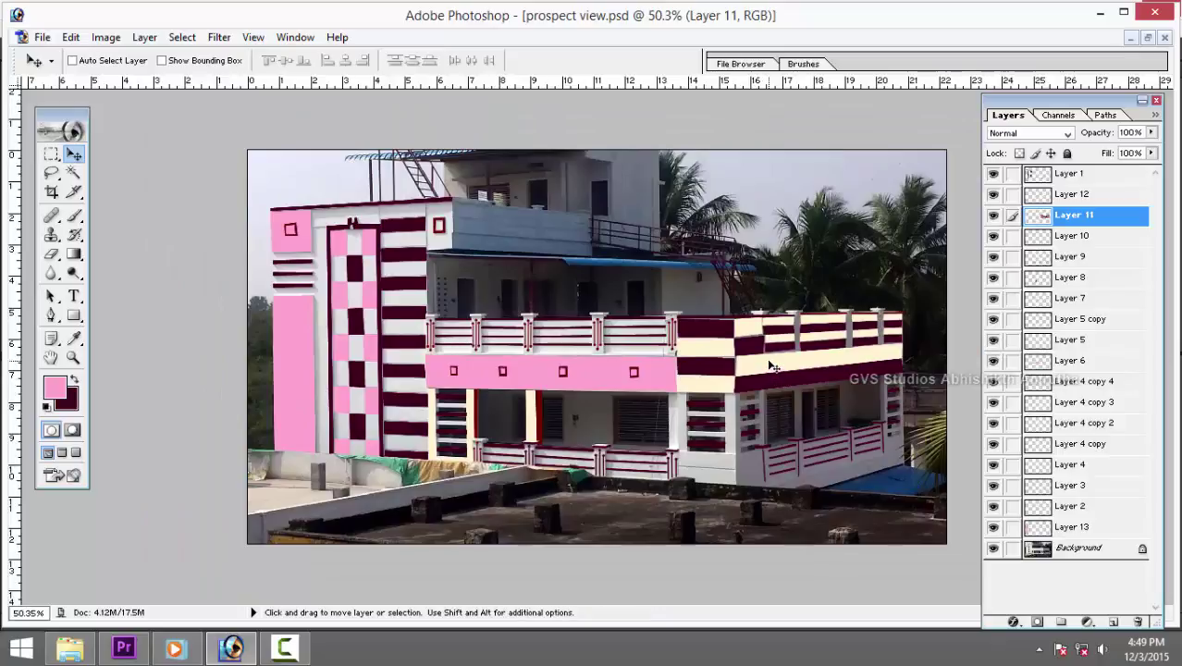
right_click(769, 359)
click(793, 370)
ctrl+click(1035, 200)
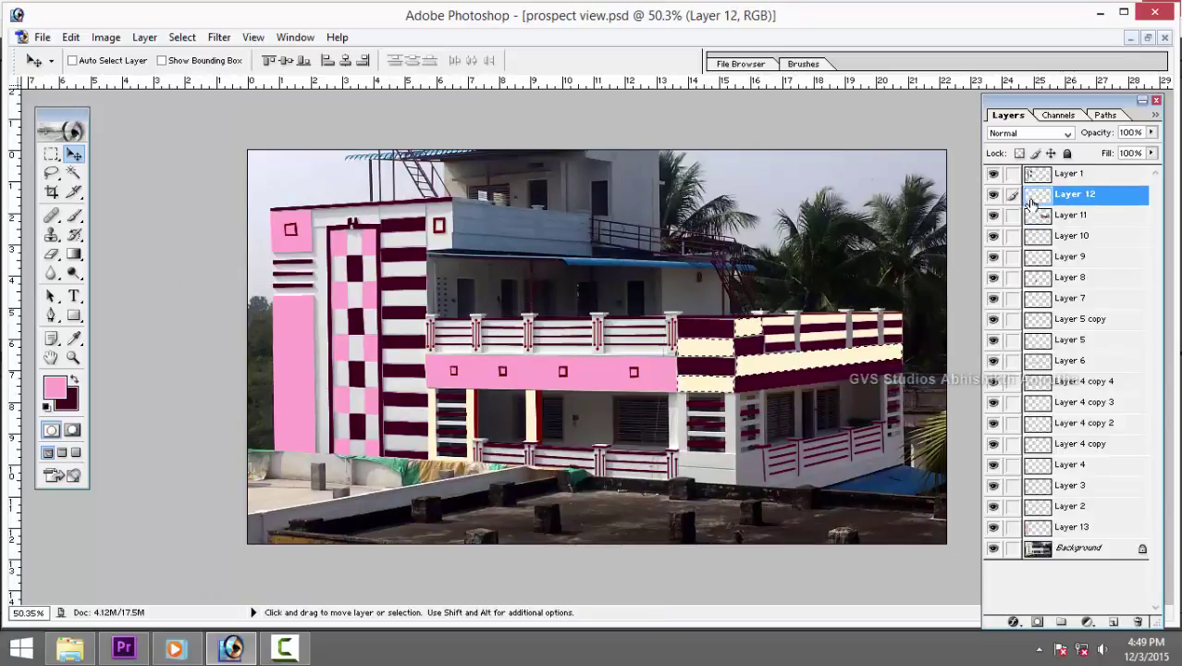
key(alt+BackSpace)
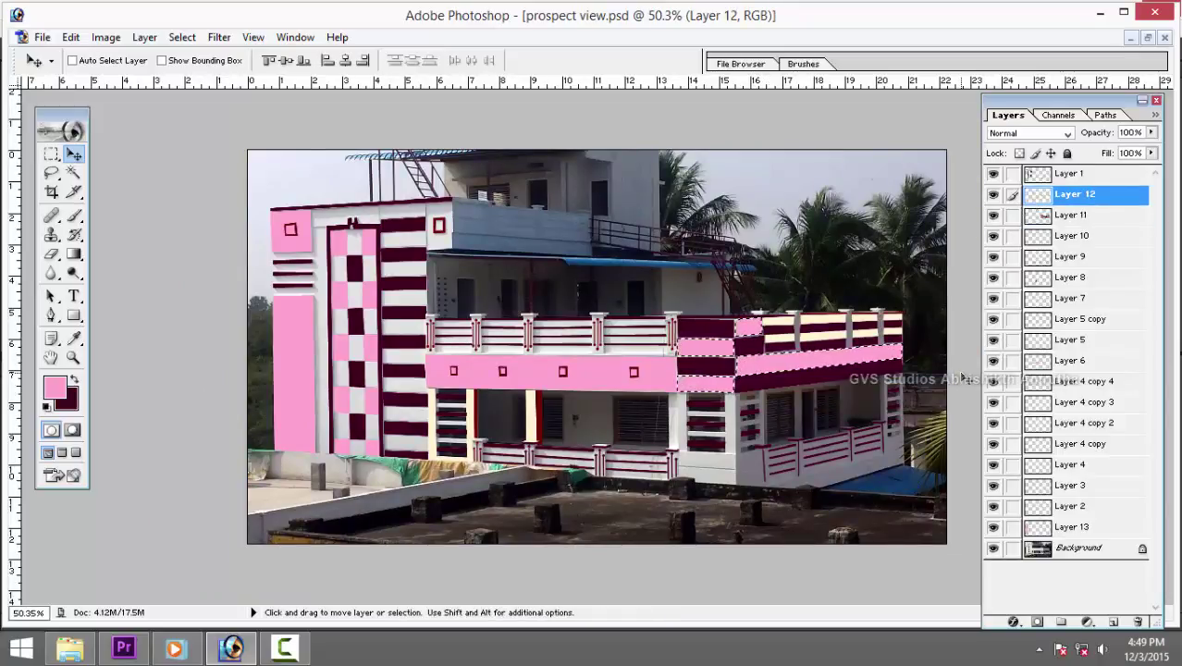
key(ctrl+d)
key(space)
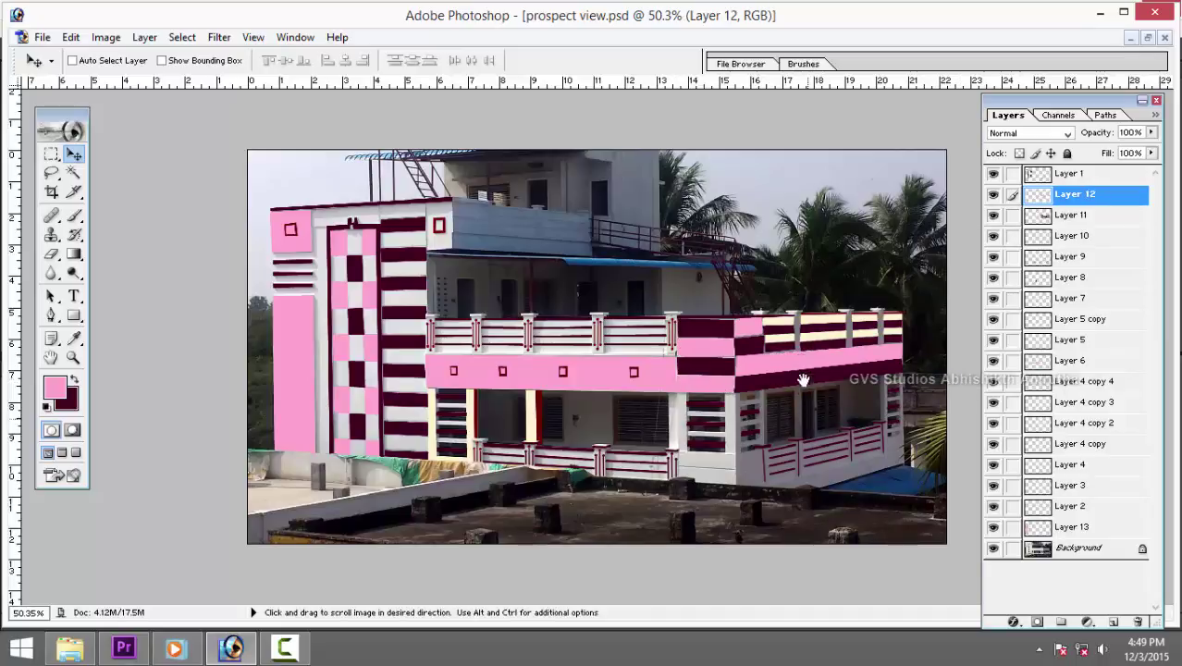
drag(426, 306, 907, 500)
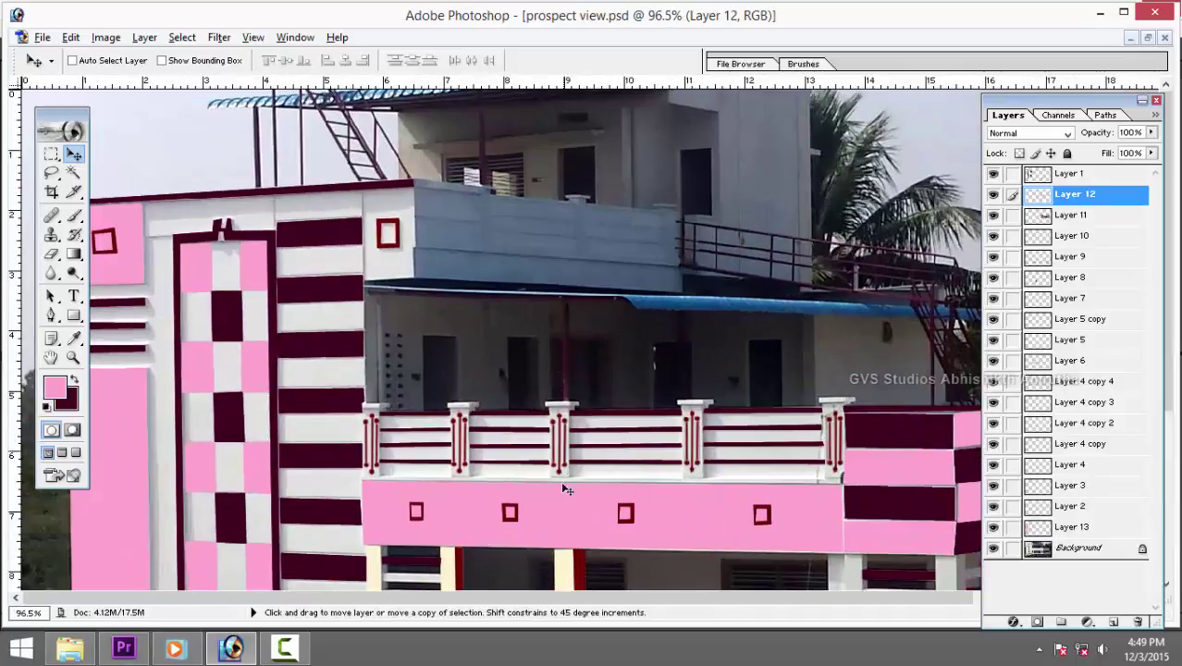
drag(560, 481, 577, 290)
On Layer 8, magic-wand the two cream pillars and fill them pink.
right_click(567, 417)
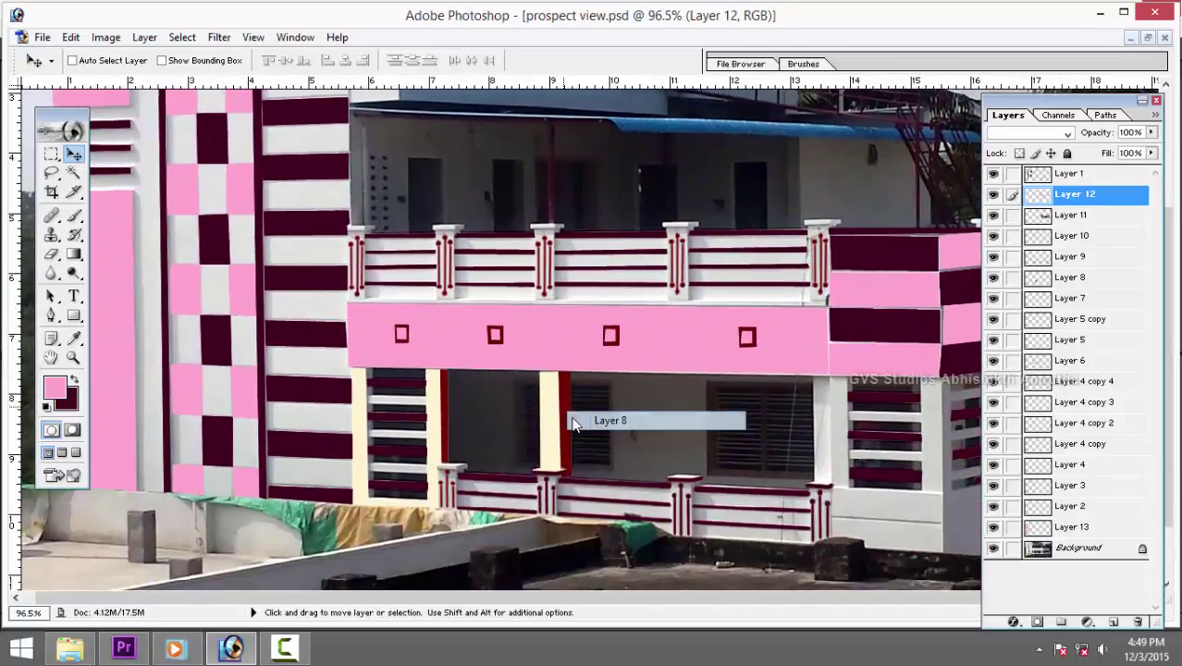
click(601, 422)
click(993, 277)
click(993, 277)
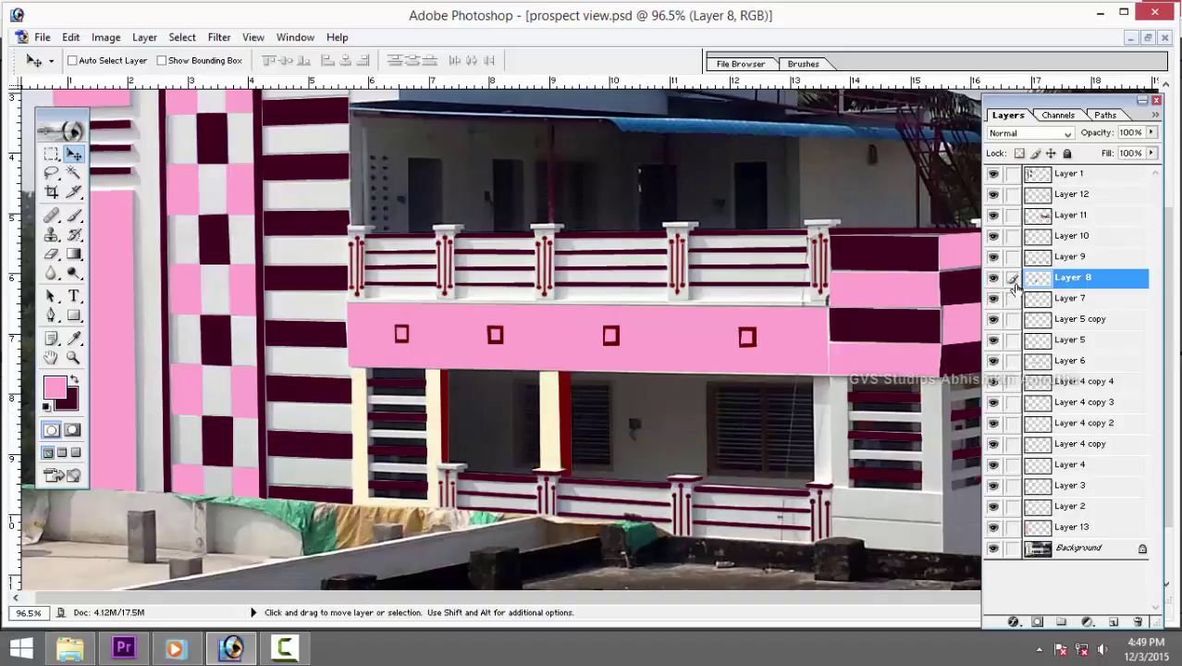
right_click(570, 432)
key(Escape)
key(w)
click(551, 434)
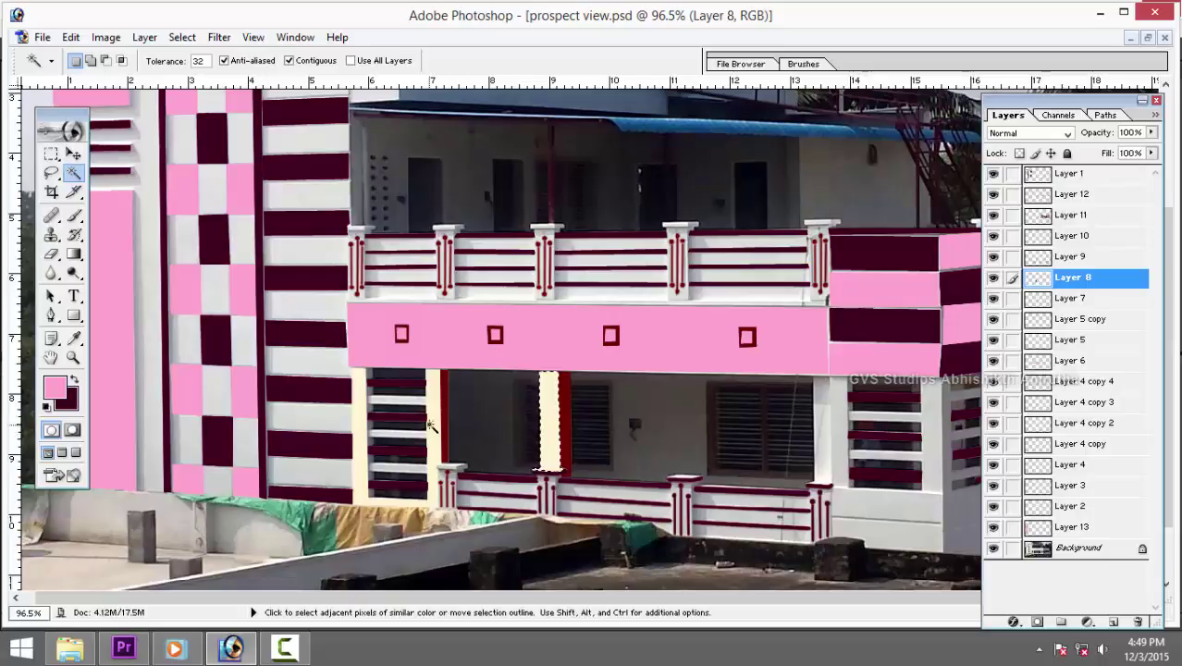
shift+click(433, 424)
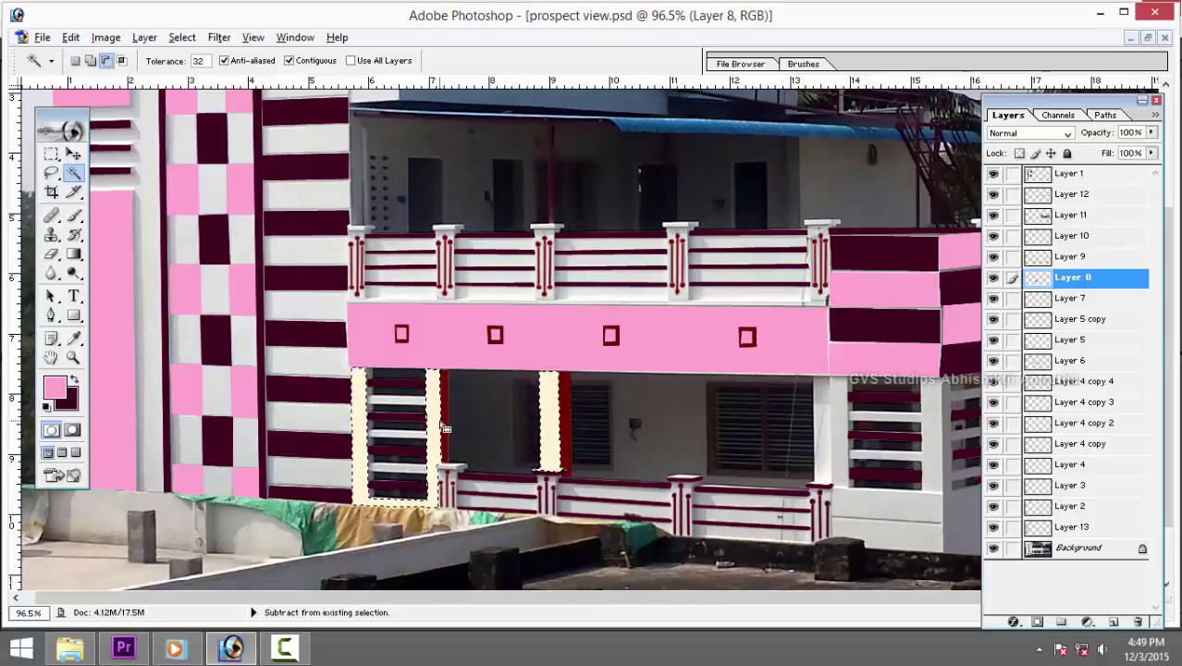
key(alt+BackSpace)
key(ctrl+d)
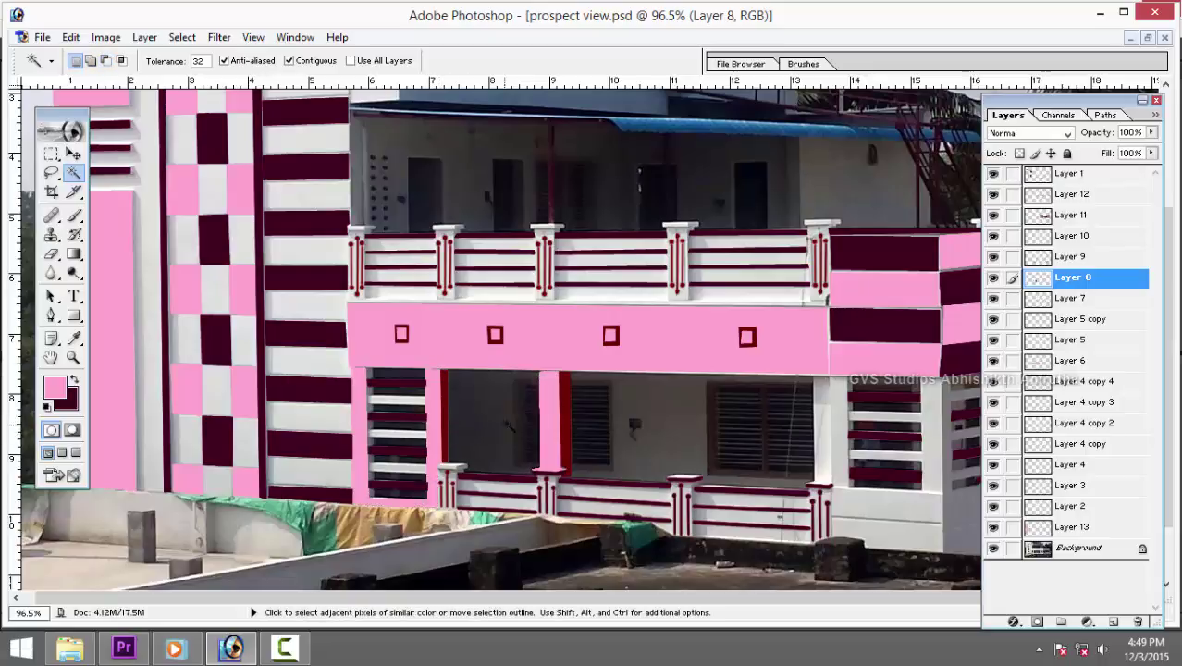
Select the red strip beside the pillar, deselect, and pan to the upper-left facade.
shift+click(447, 421)
key(ctrl)
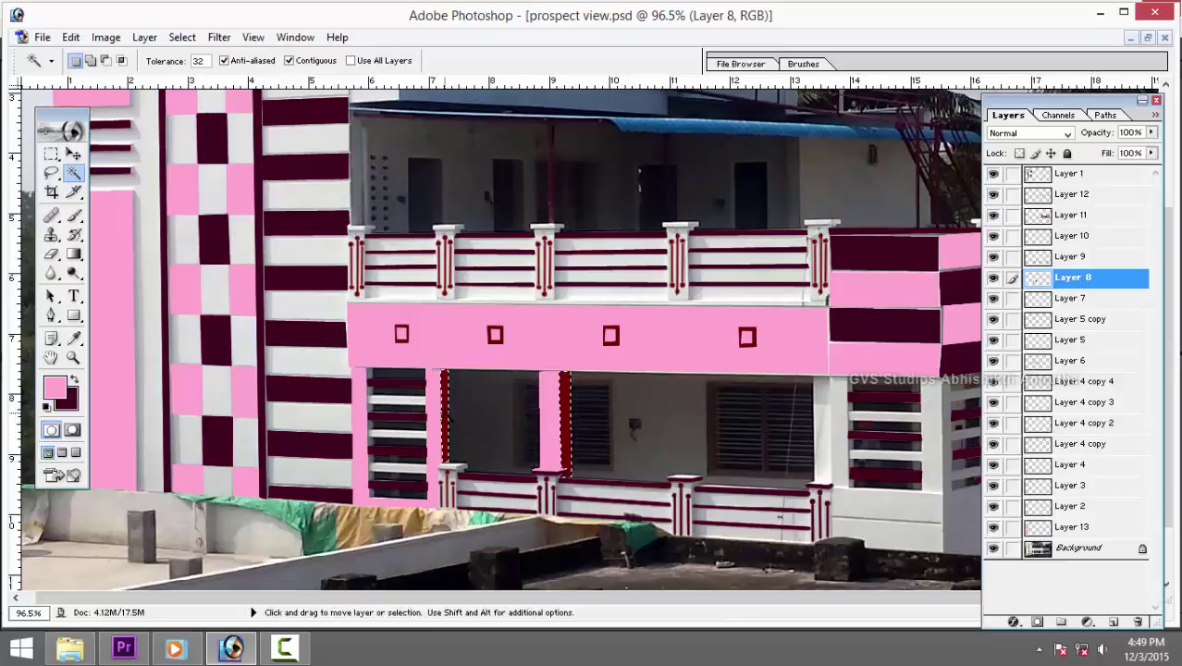
key(ctrl+d)
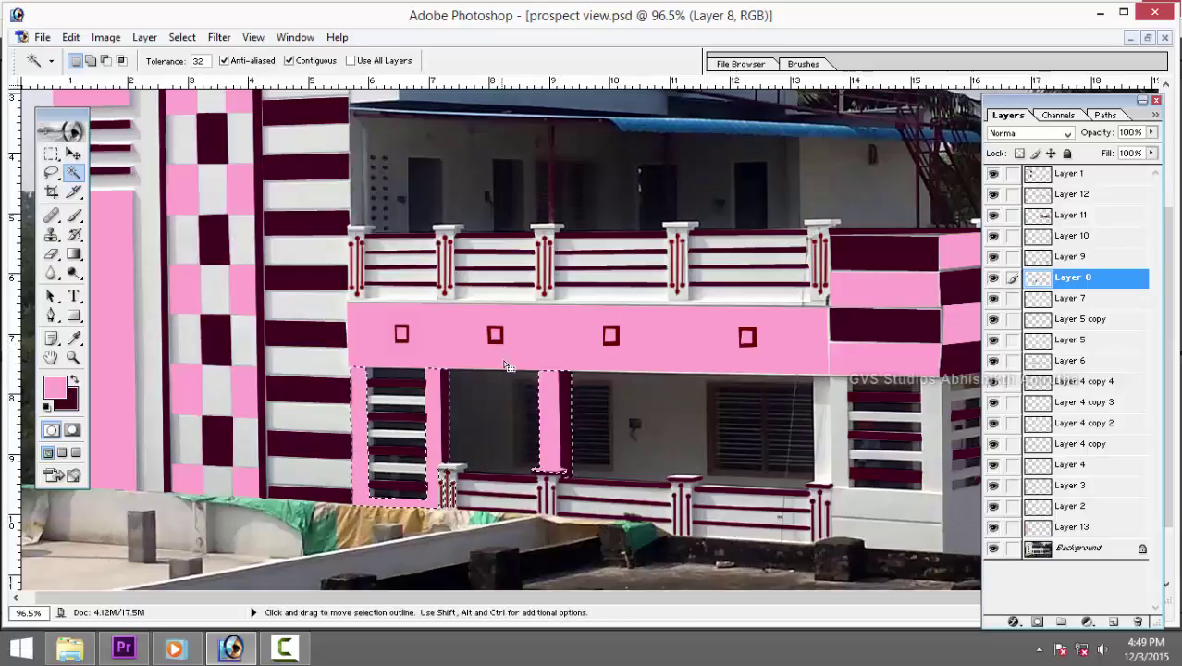
mouse_move(676, 311)
mouse_down()
mouse_move(629, 447)
mouse_move(438, 232)
mouse_move(581, 494)
mouse_up()
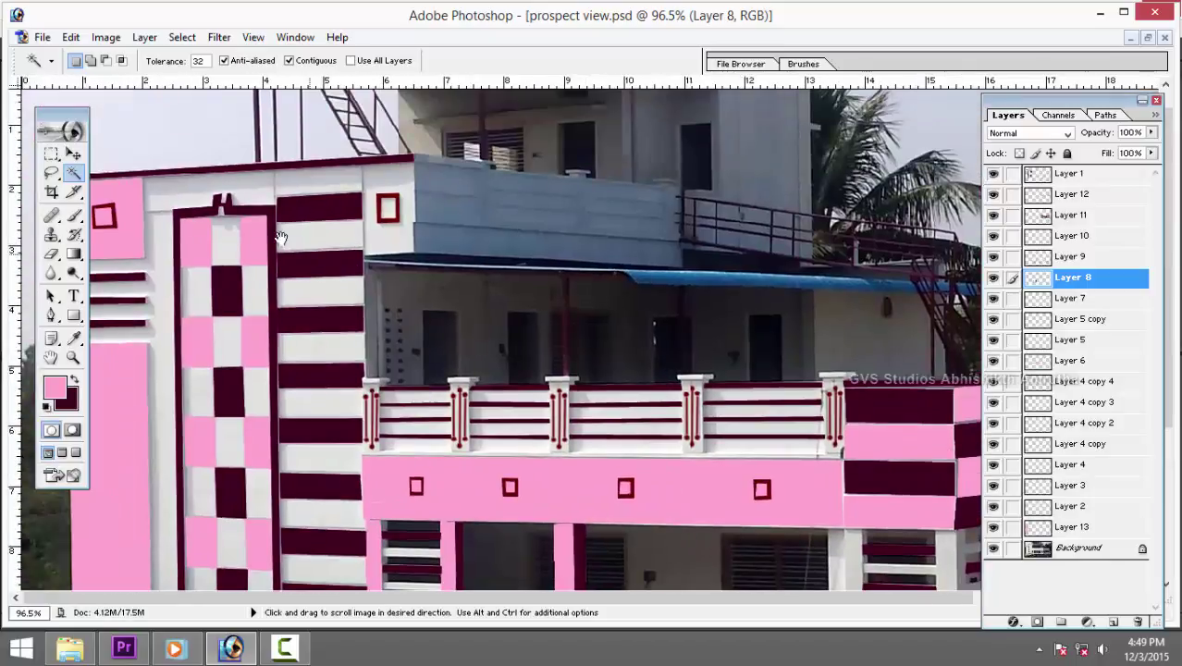
Pick Layer 2's square frame, then make Layer 3 with the red frames active.
scroll(390, 389, up, 2)
scroll(397, 407, up, 2)
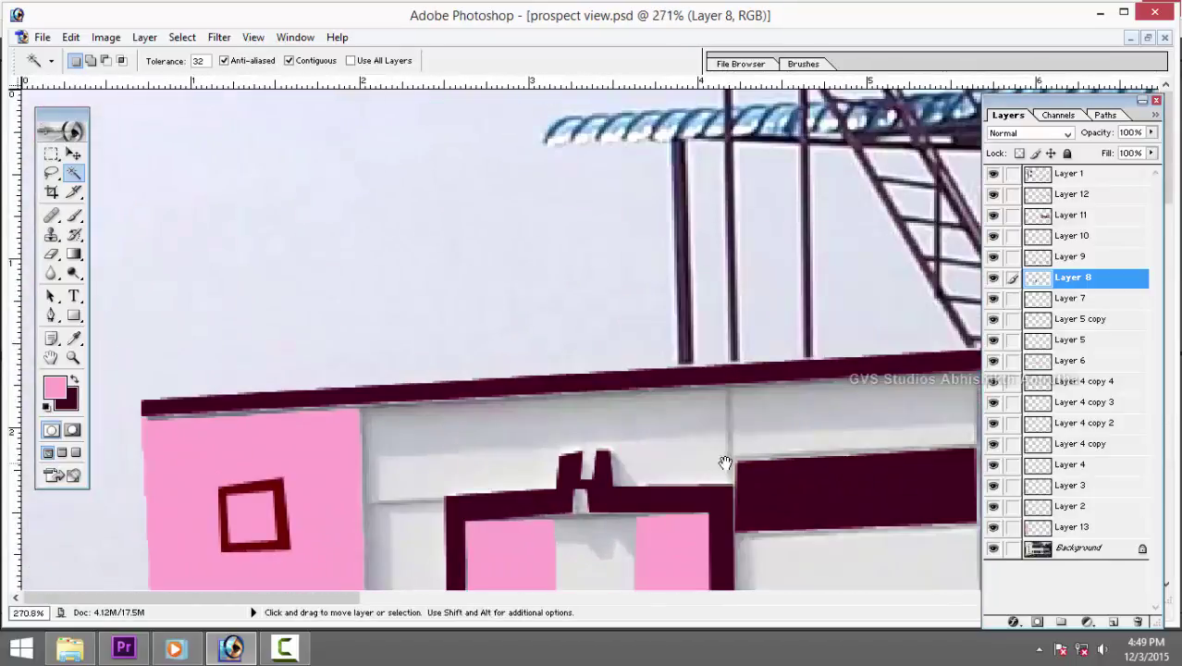
key(v)
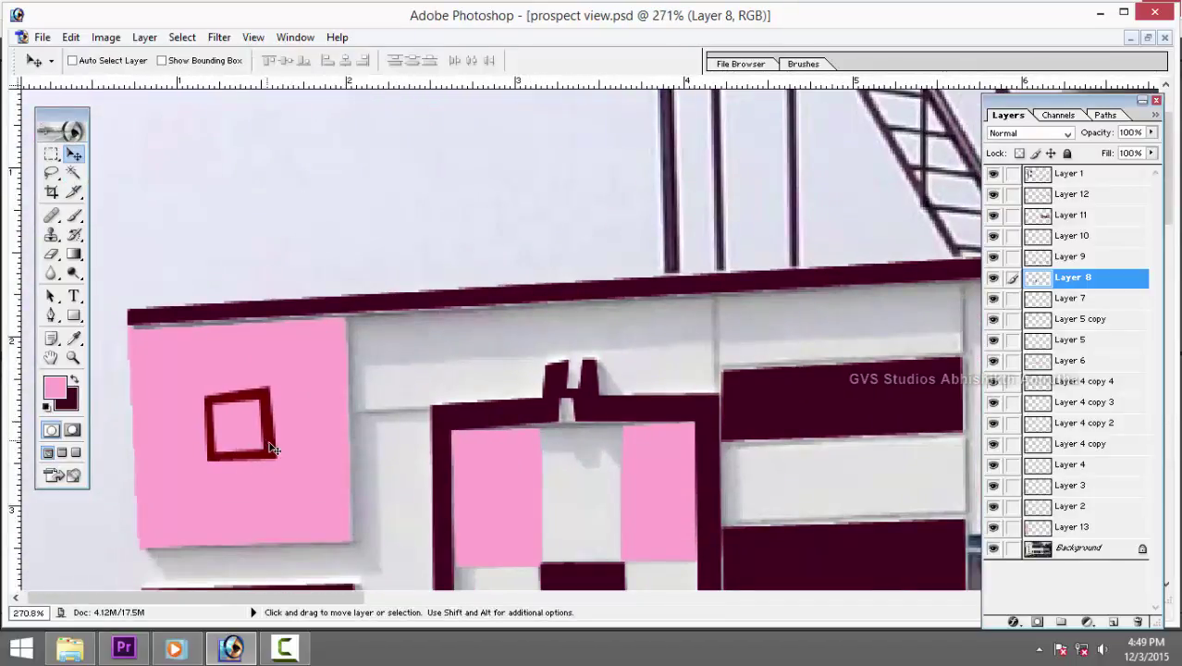
right_click(273, 449)
click(300, 461)
drag(975, 481, 575, 403)
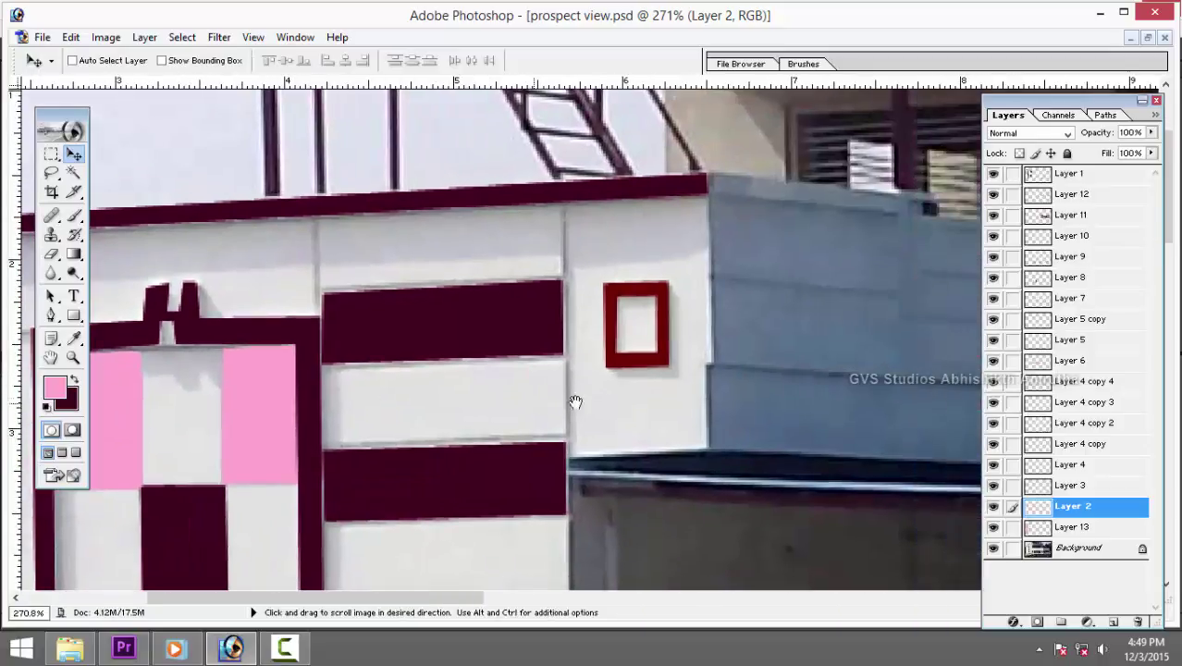
right_click(640, 360)
click(659, 369)
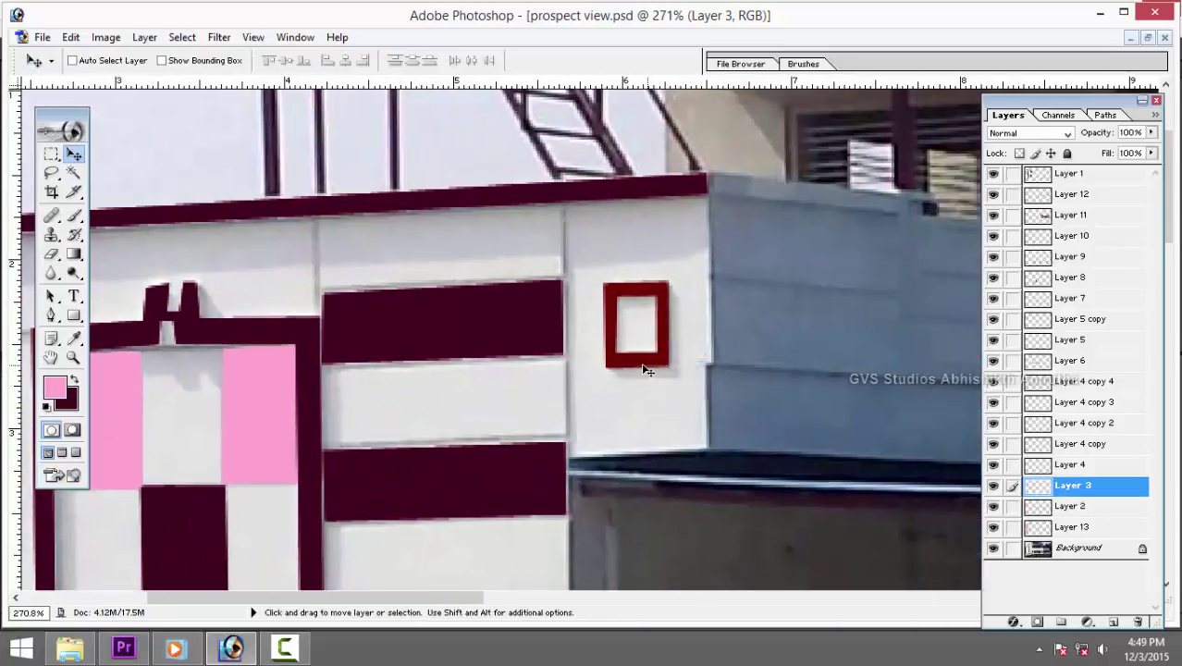
Link Layer 2 to Layer 3, merge them, and load Layer 3's selection.
click(1012, 508)
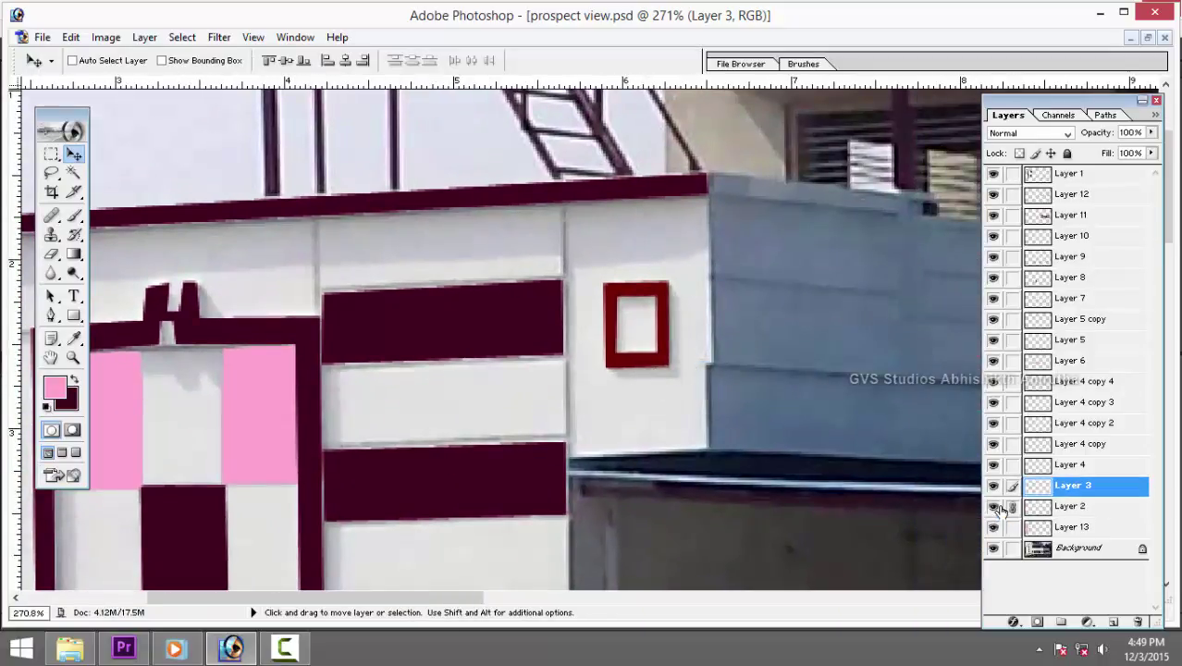
key(ctrl+e)
drag(583, 498, 866, 487)
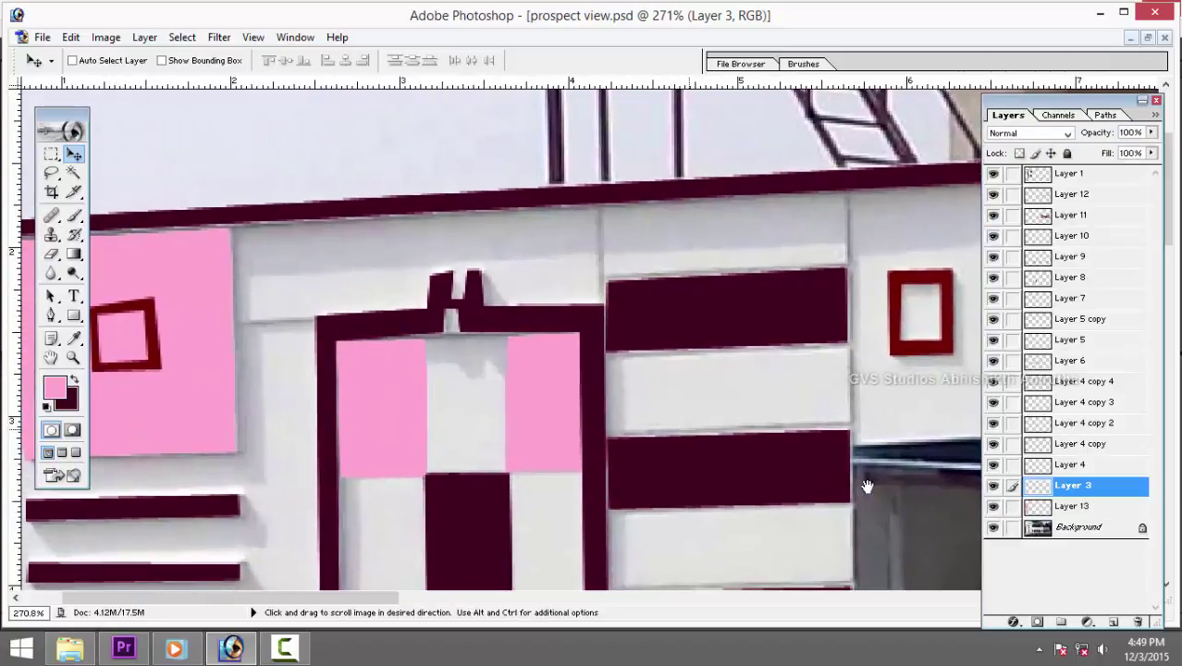
click(993, 487)
click(993, 486)
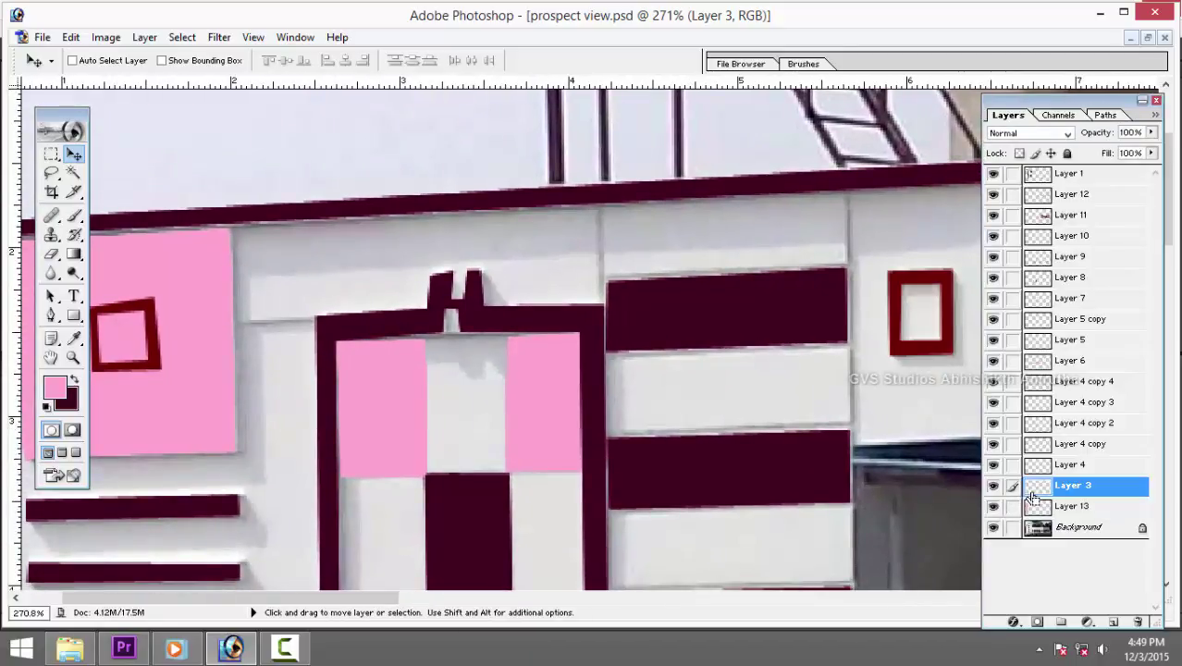
ctrl+click(1038, 493)
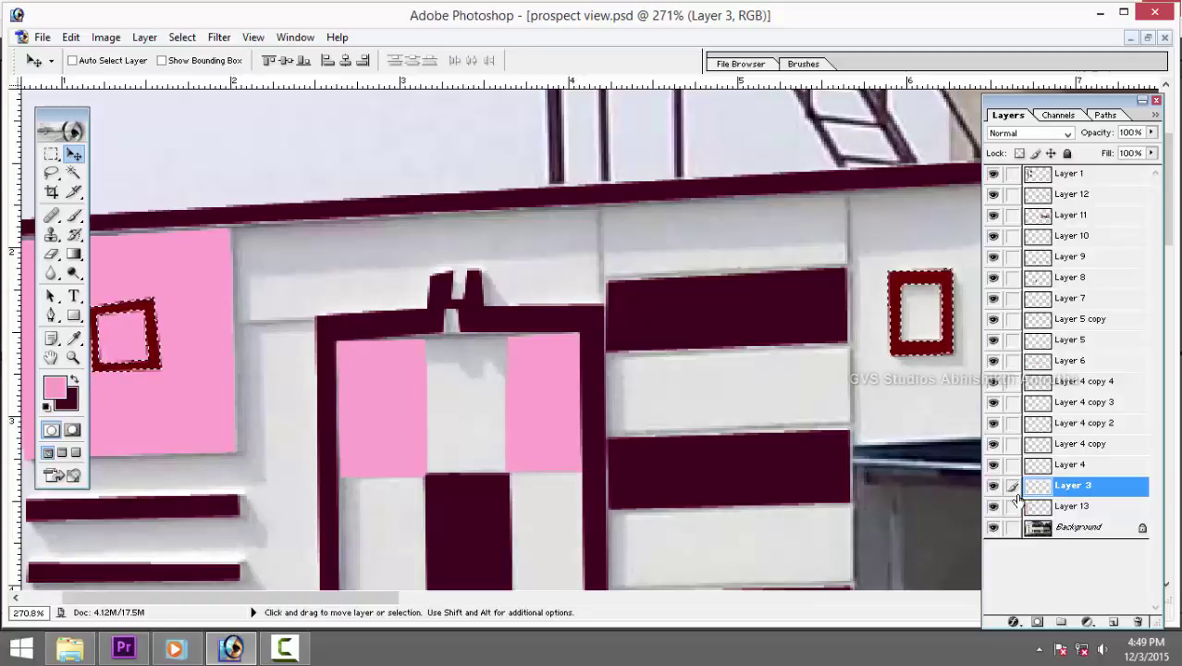
scroll(449, 330, down, 1)
Zoom and pan to bring the right-hand upper parapet into view.
scroll(427, 327, down, 2)
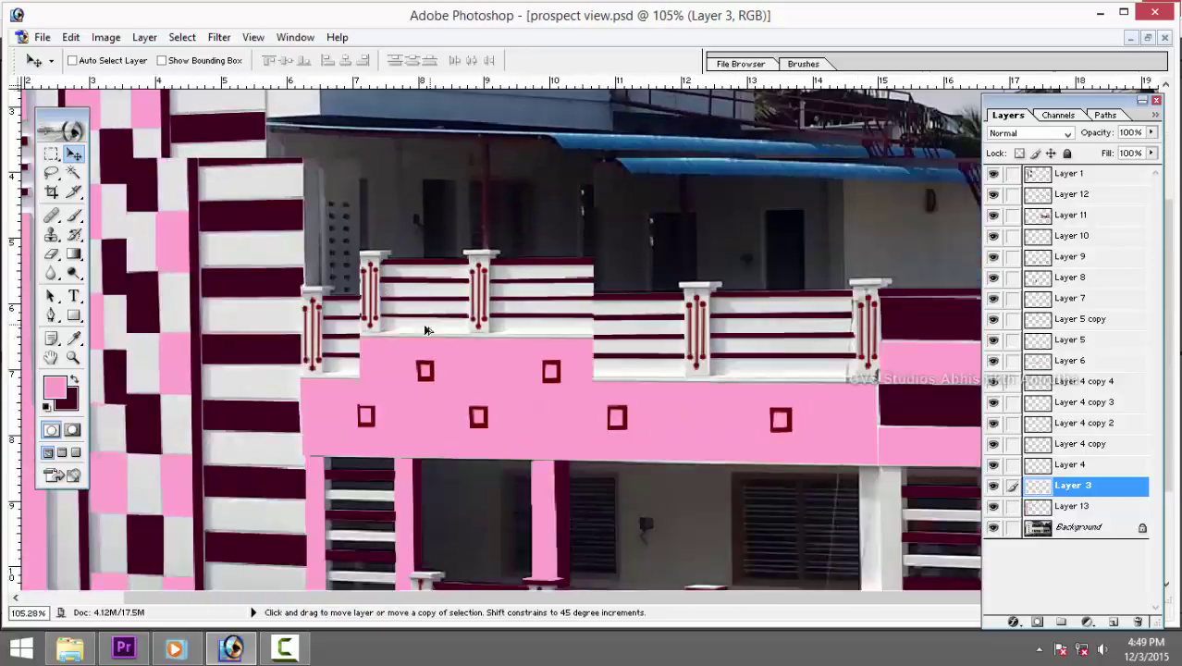
scroll(395, 345, down, 1)
scroll(395, 345, down, 1)
scroll(421, 361, down, 1)
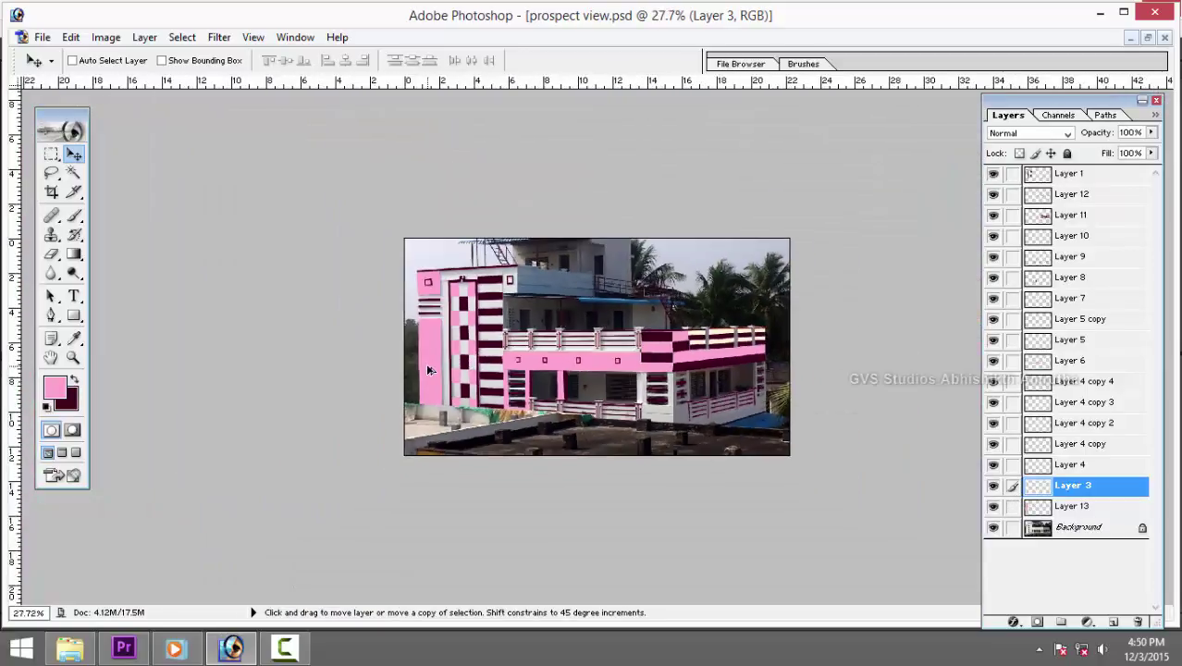
scroll(427, 363, up, 1)
scroll(430, 370, up, 1)
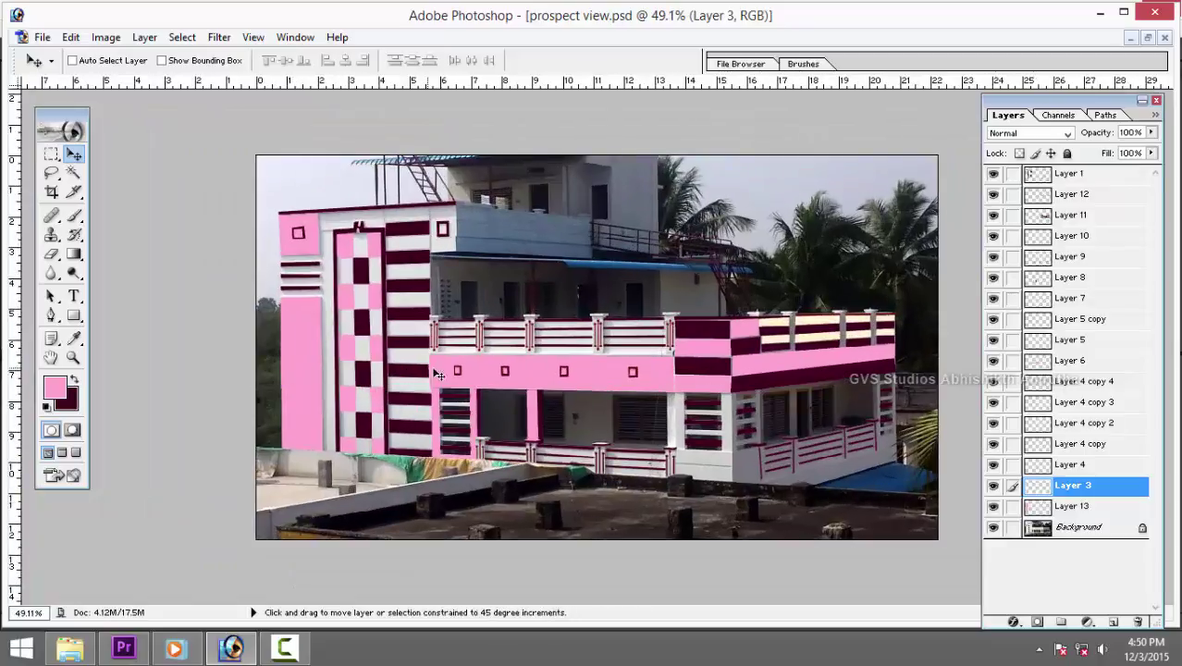
scroll(395, 284, up, 1)
scroll(396, 296, up, 1)
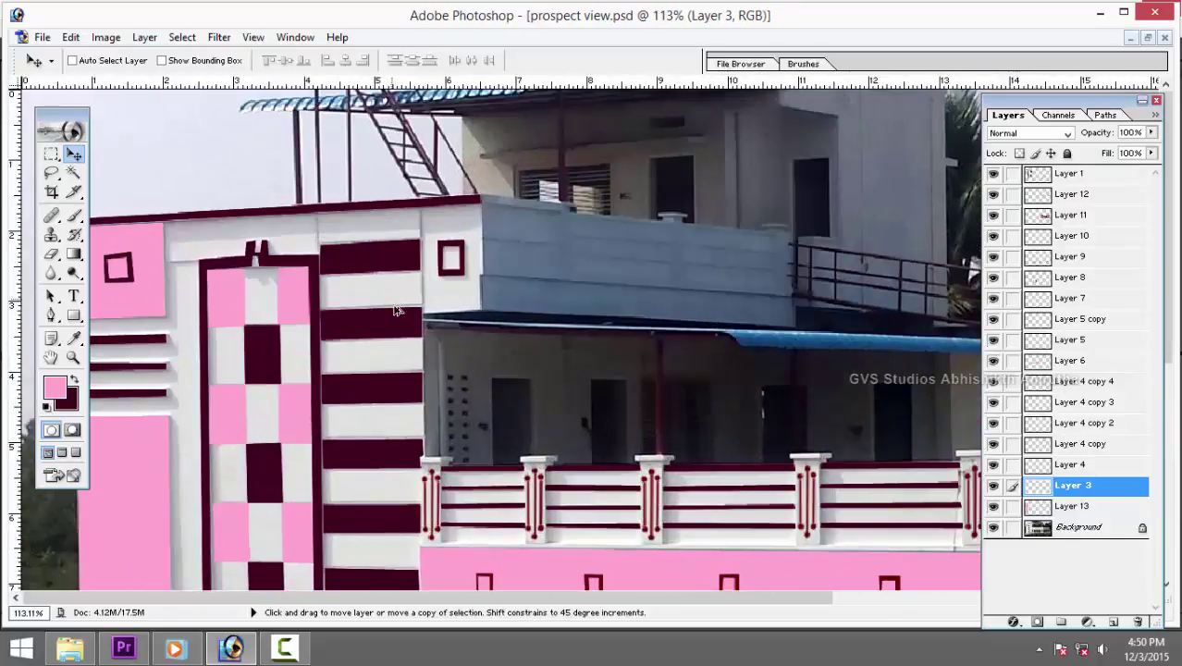
scroll(424, 512, down, 1)
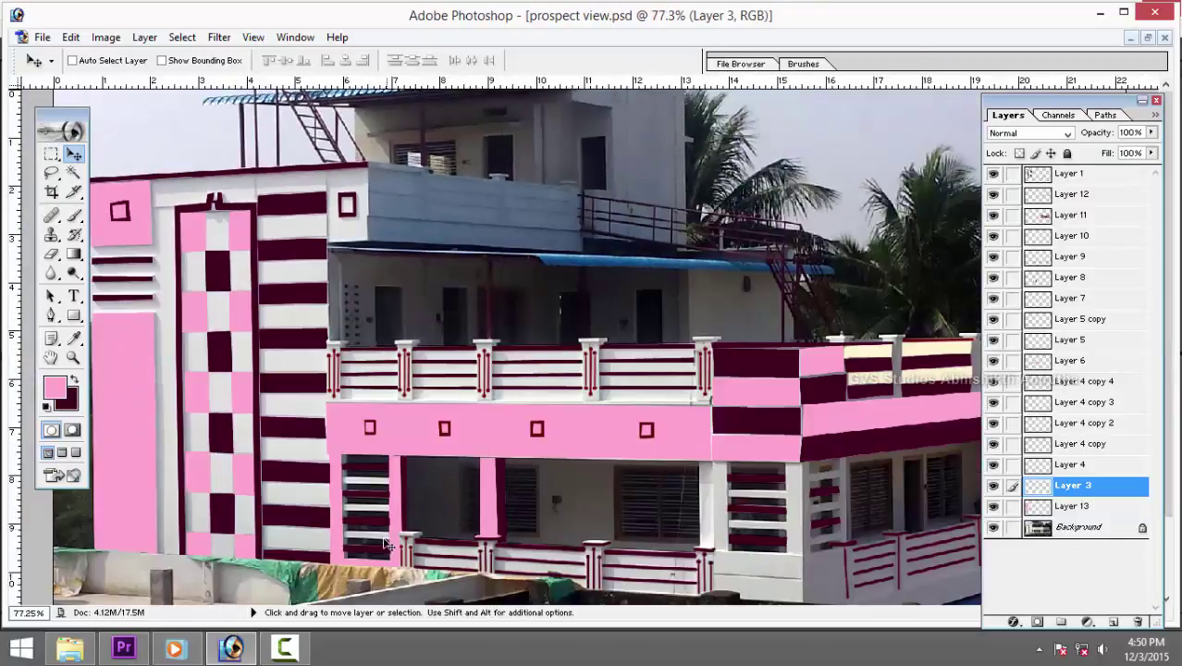
drag(481, 481, 664, 393)
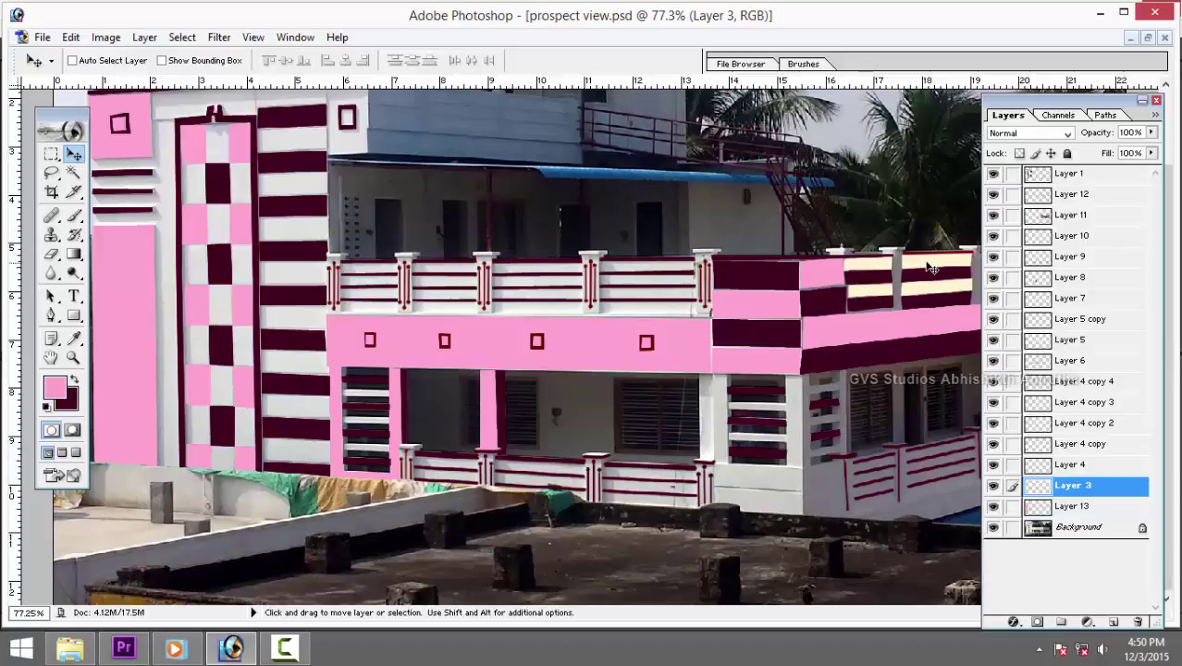
Load Layer 10's cream parapet stripes and fill them pink.
right_click(930, 268)
click(952, 275)
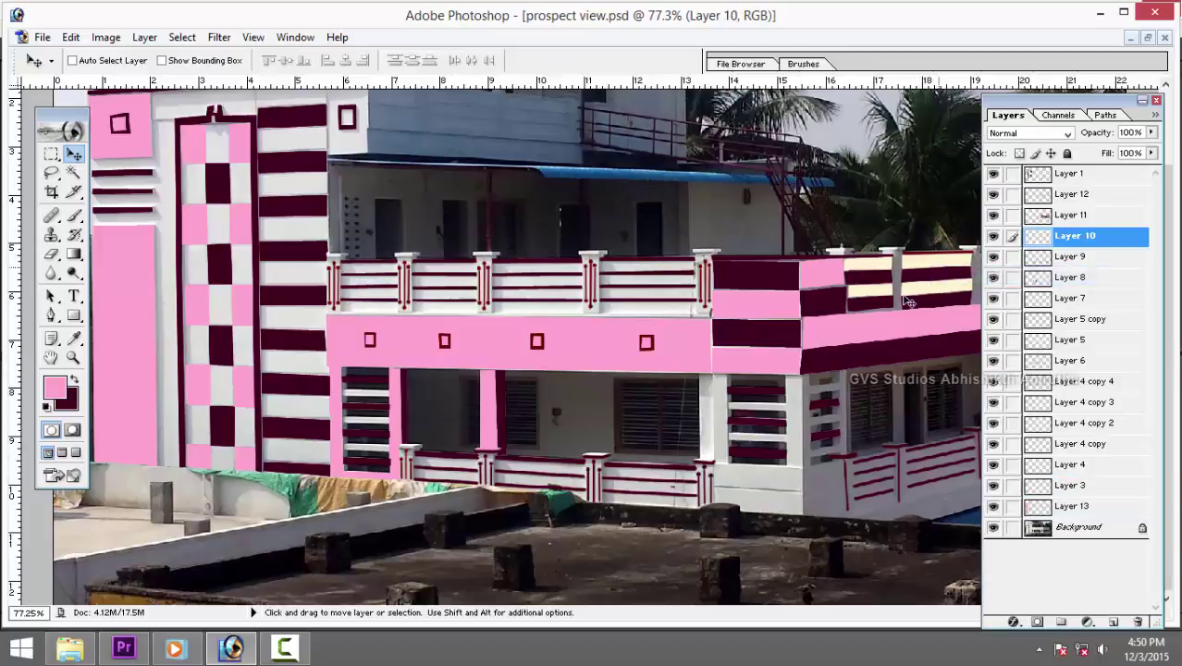
click(992, 238)
click(993, 237)
ctrl+click(1043, 239)
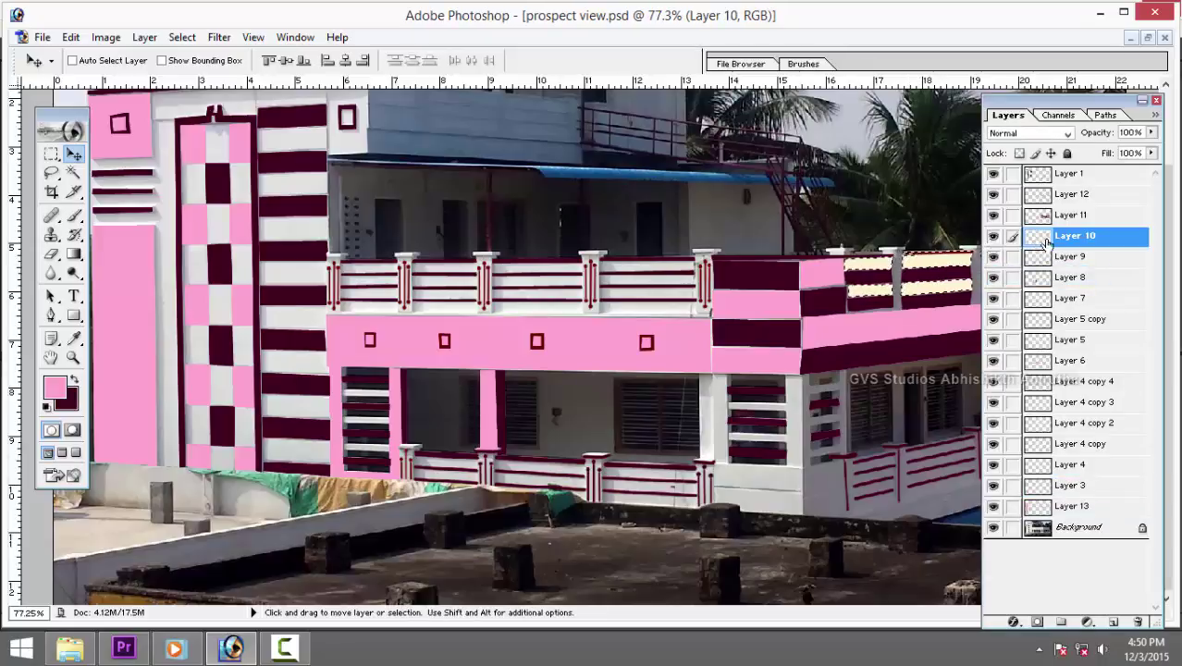
key(alt+BackSpace)
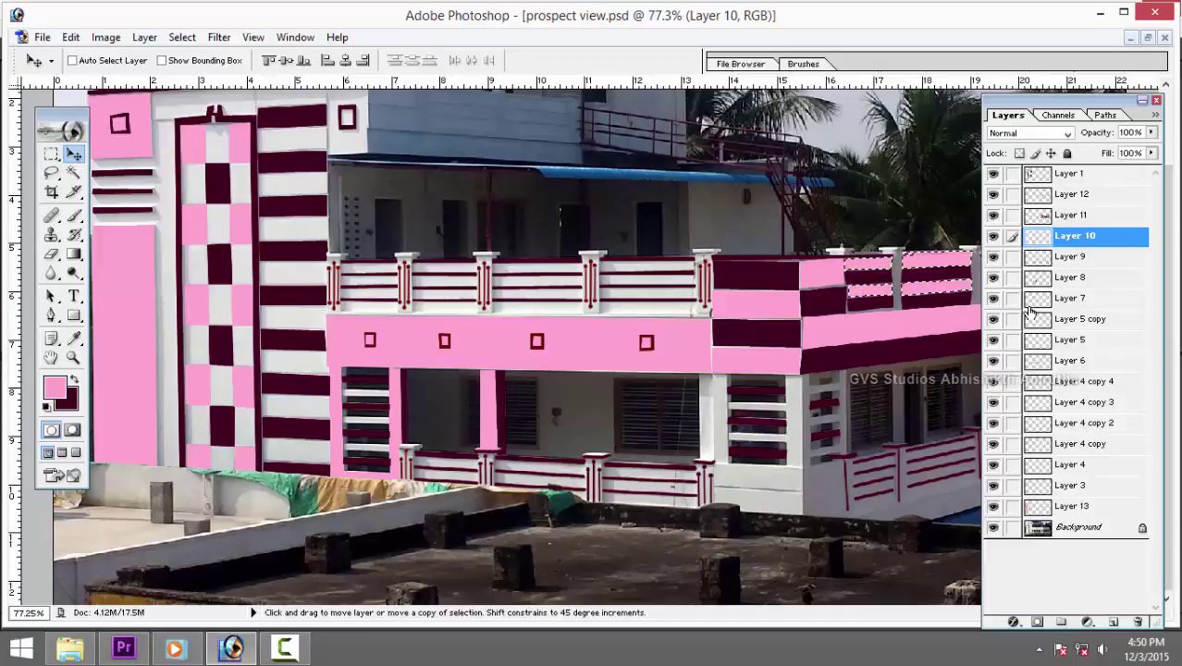
key(ctrl+d)
Fit the whole image in the window and fine-tune the zoom.
key(ctrl+0)
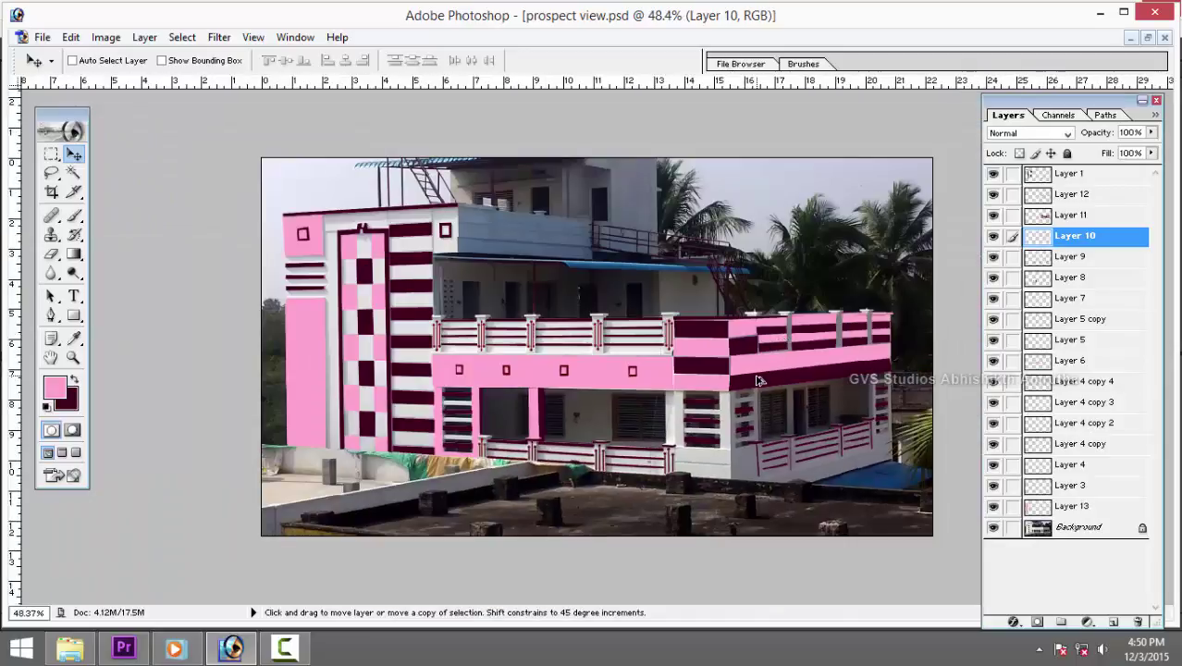
key(ctrl+minus)
key(ctrl+minus)
key(ctrl+minus)
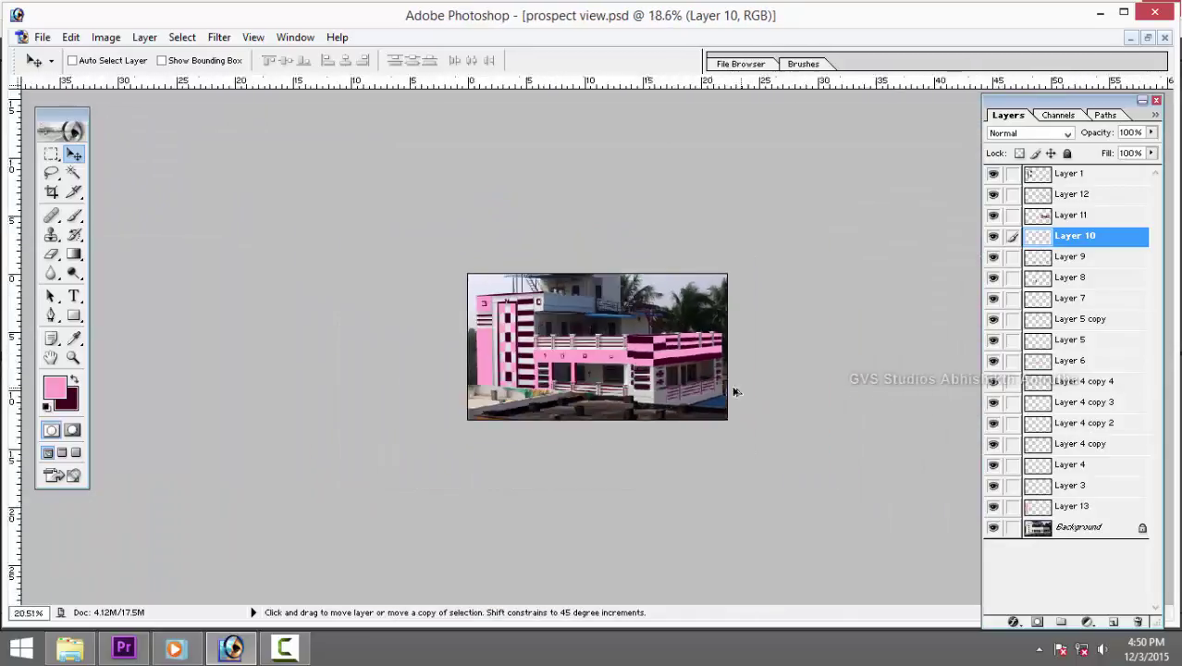
key(ctrl+minus)
key(ctrl+plus)
key(ctrl+plus)
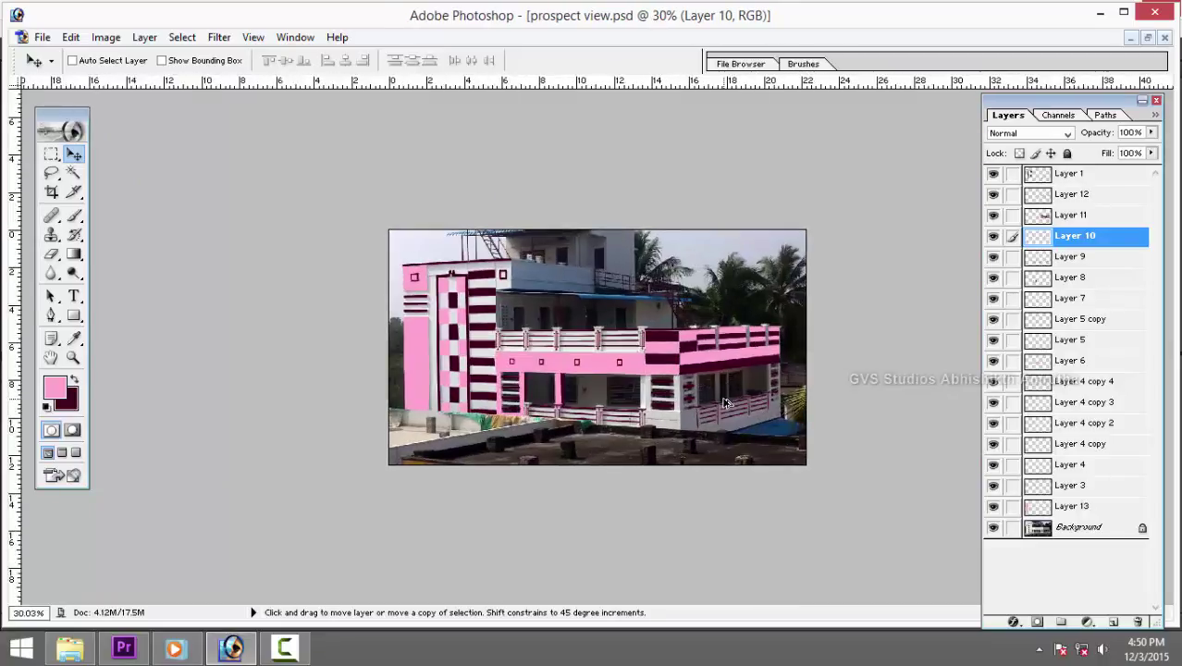
key(ctrl+plus)
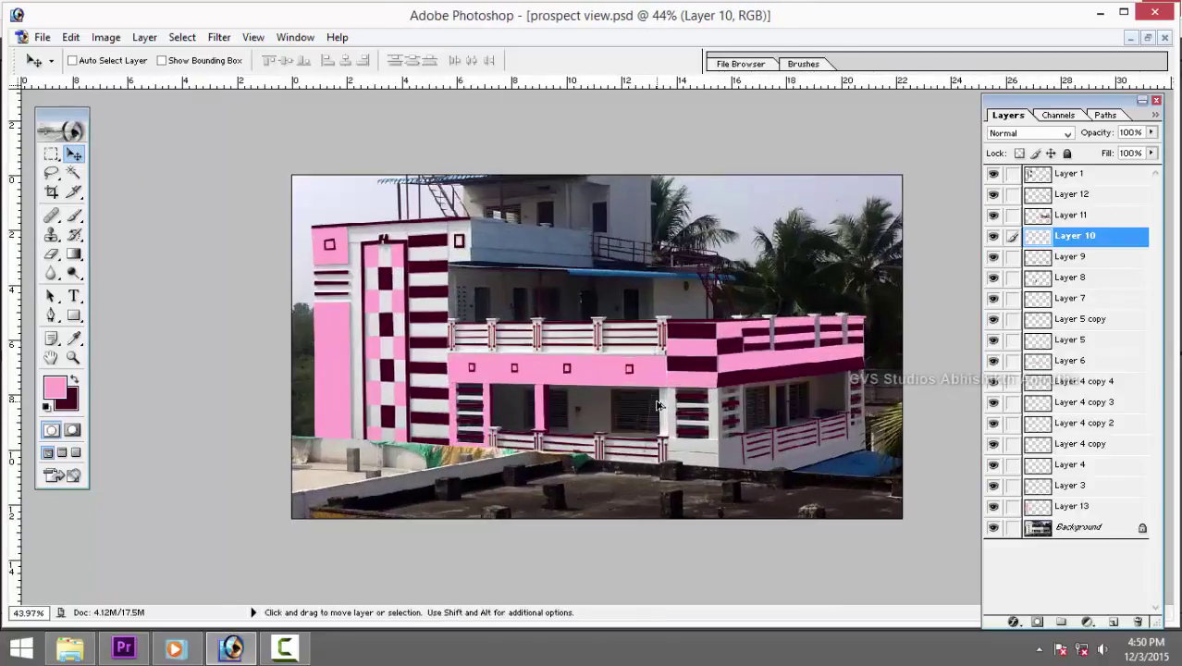
Save a JPEG copy named prospect view 2, accepting the default quality options.
key(ctrl+shift+s)
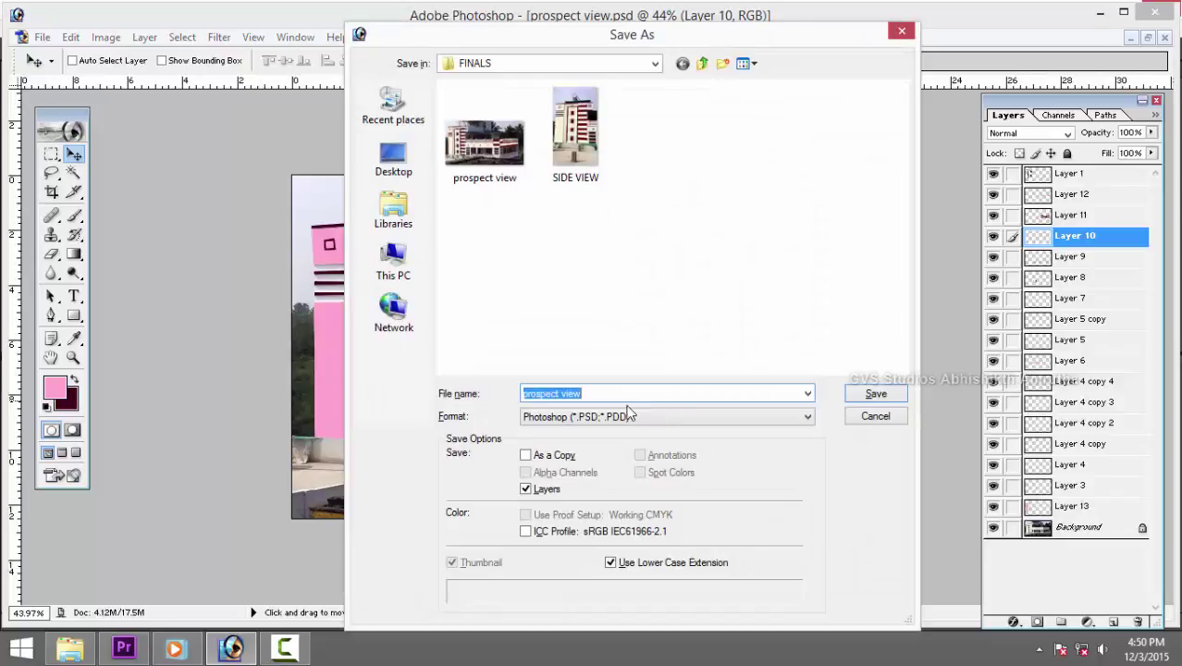
click(613, 419)
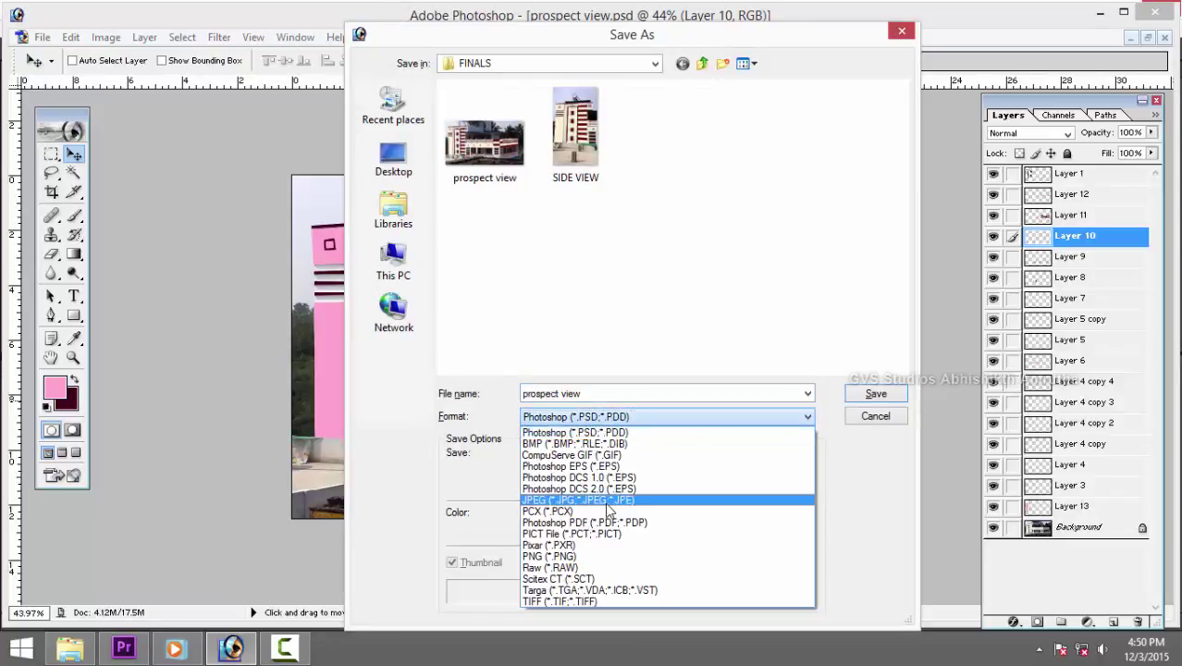
click(610, 500)
double_click(630, 396)
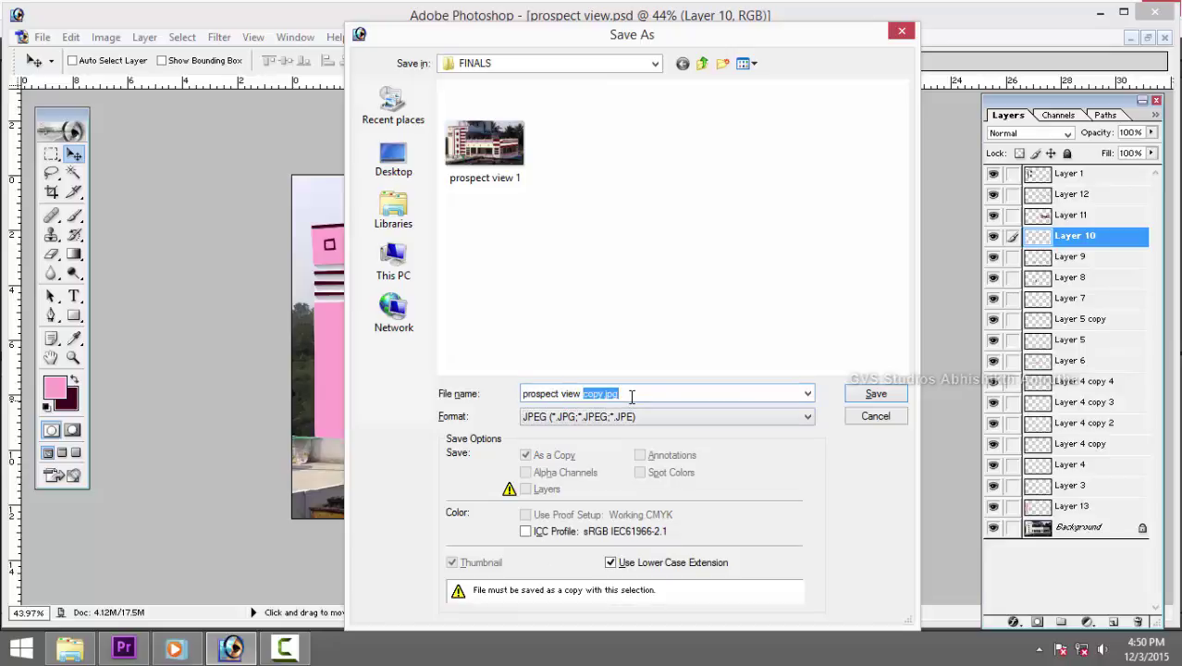
key(BackSpace)
text(2)
key(Return)
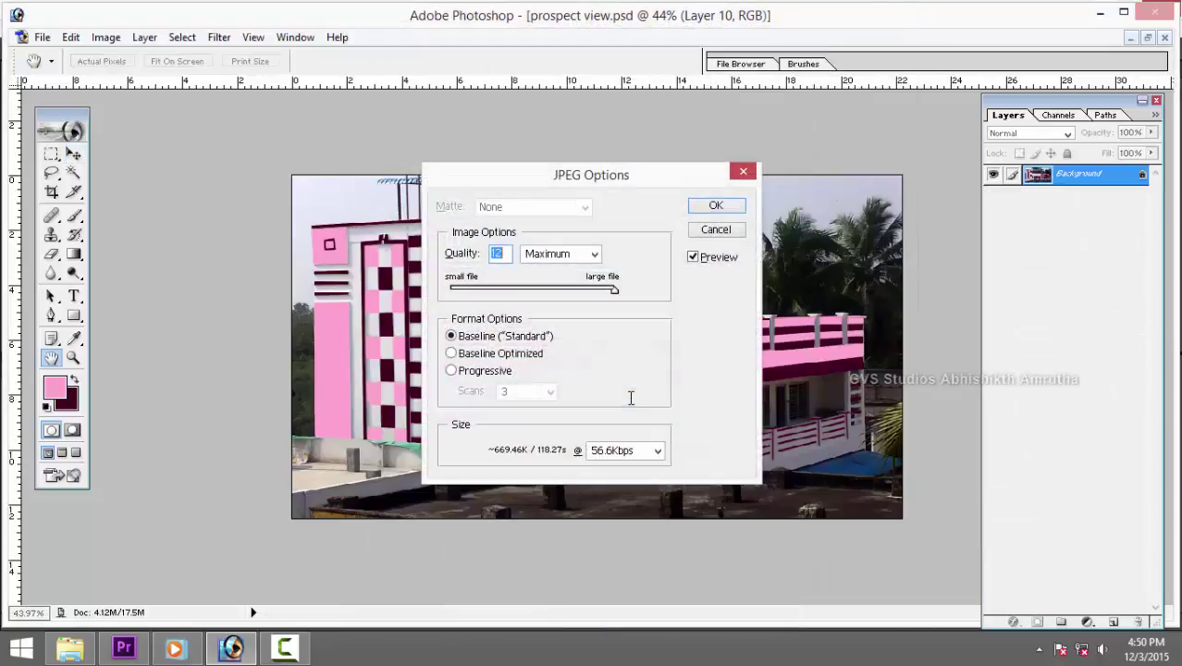
click(718, 207)
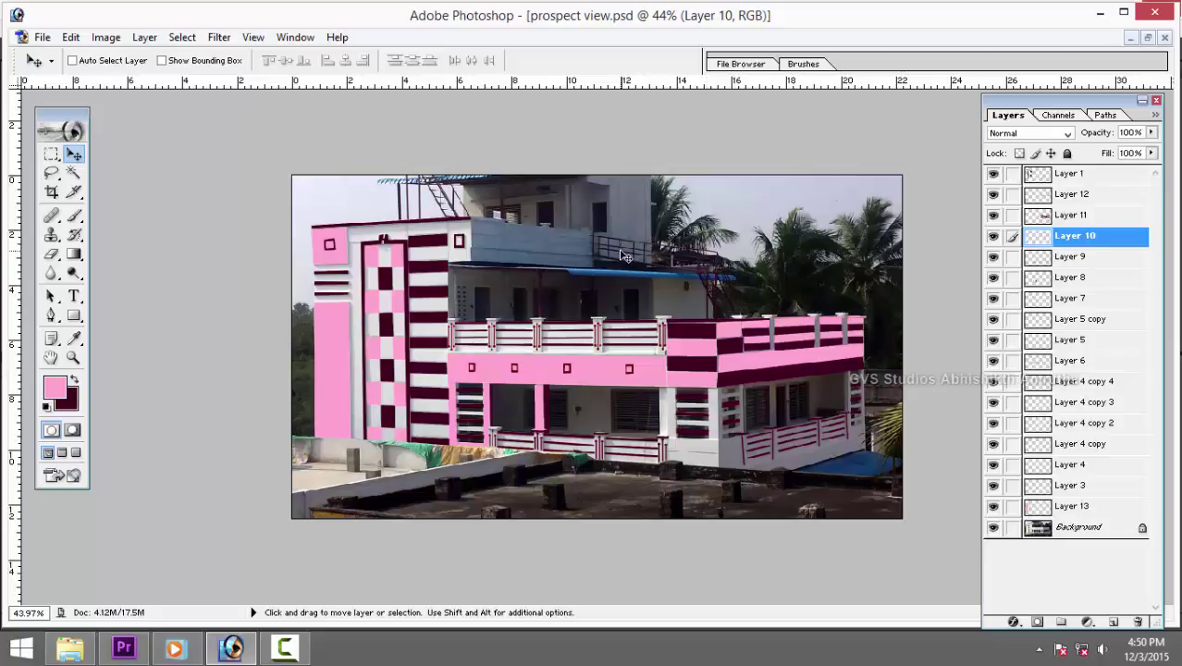
Cancel closing the document and start another Save As, selecting 'view' in the name.
key(ctrl+w)
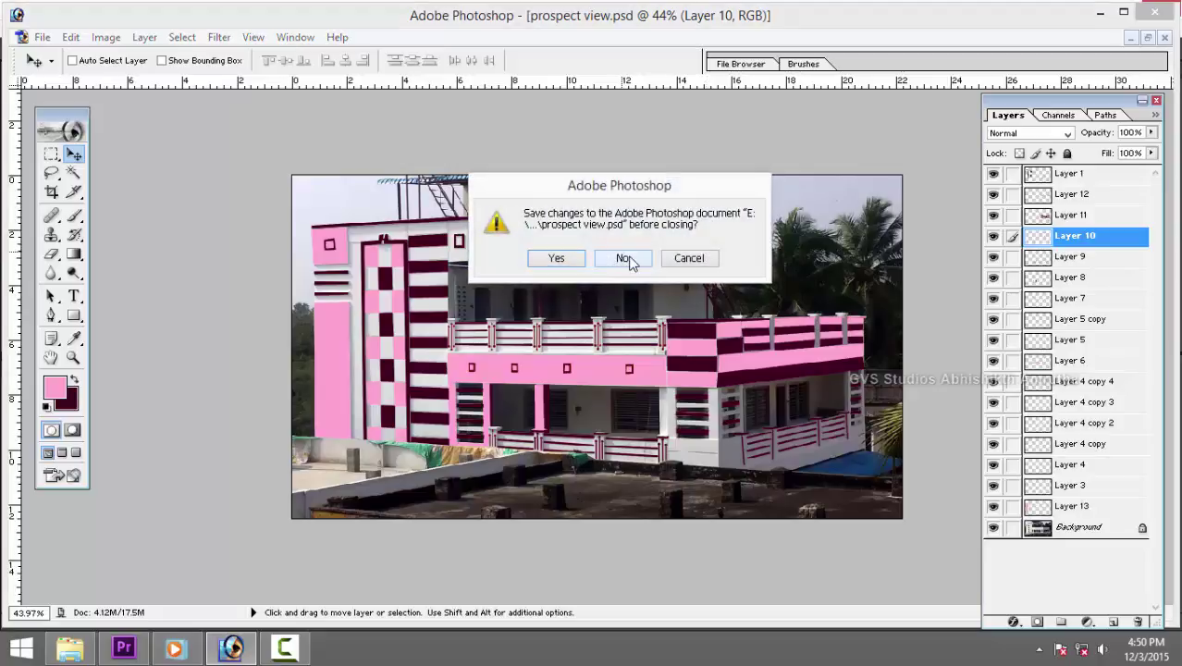
click(687, 259)
key(ctrl+shift+s)
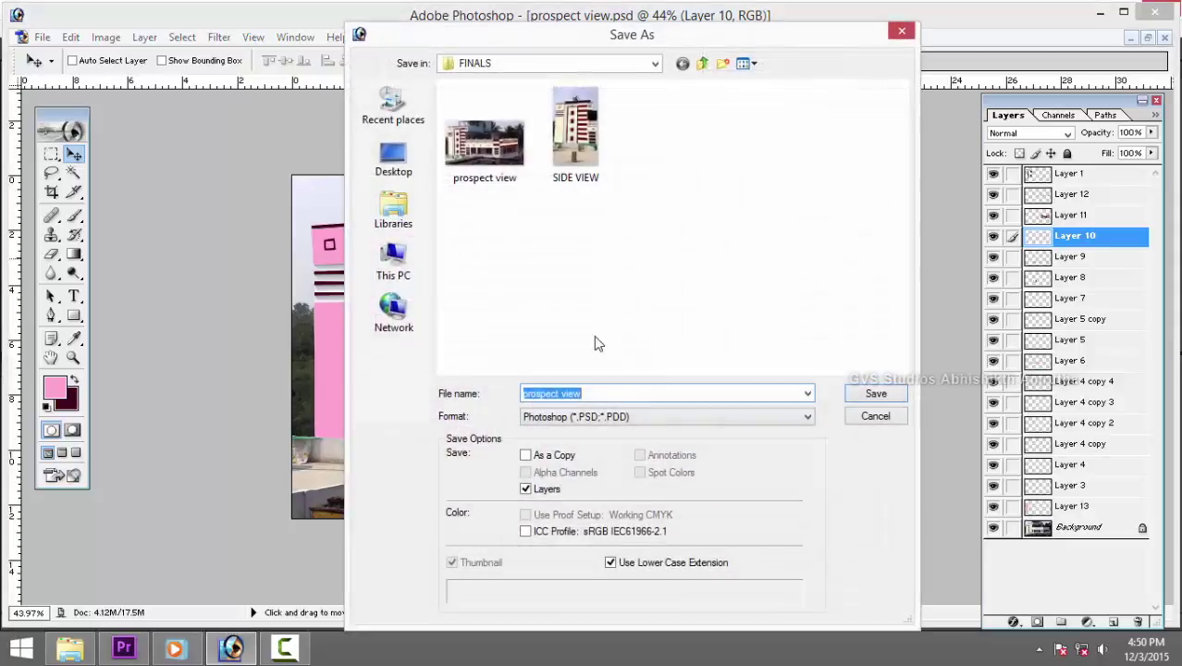
double_click(610, 395)
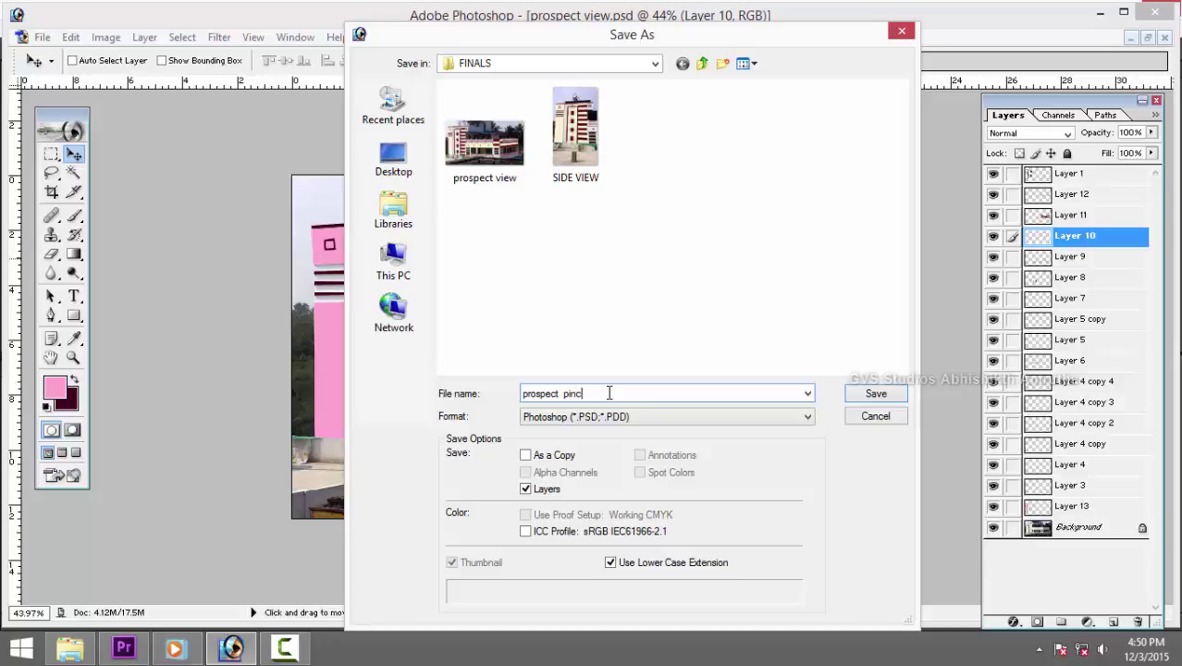
Save the pink facade as prospect pinc.psd, then open SIDE VIEW from the FINALS folder.
key(Return)
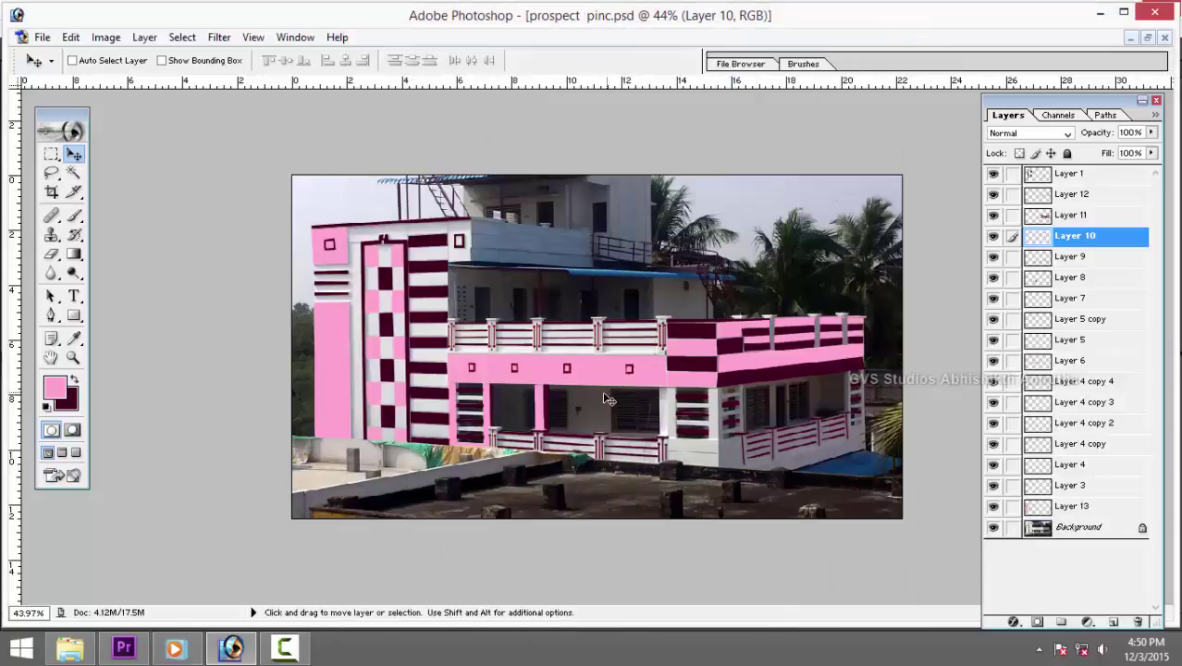
key(ctrl+w)
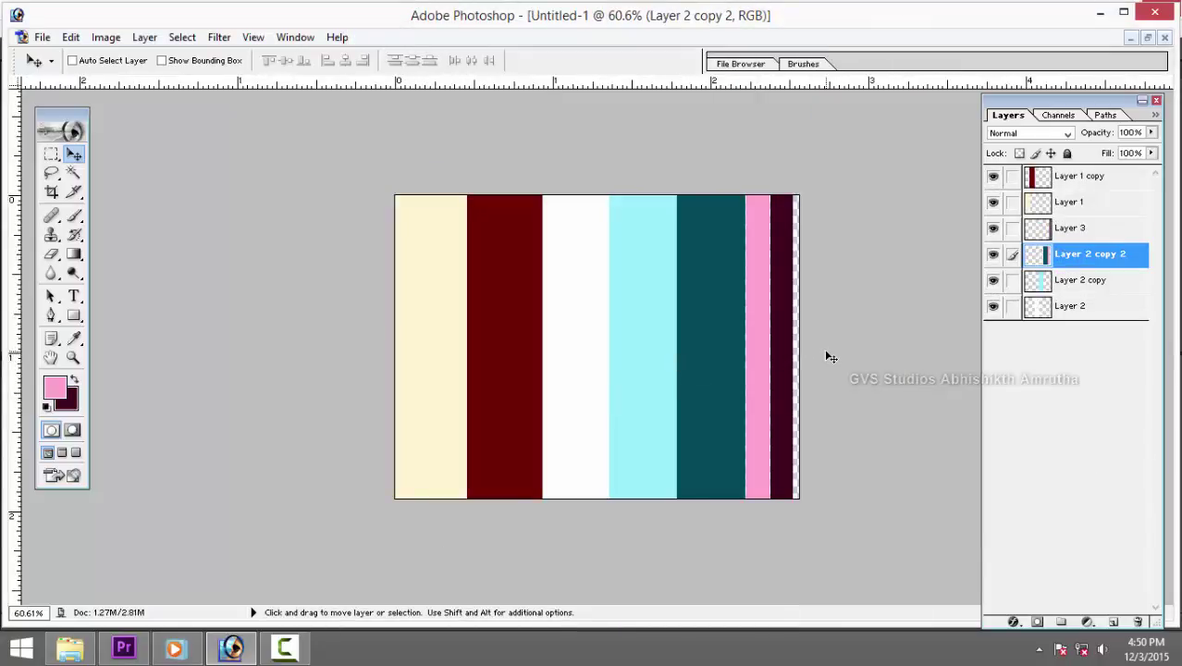
key(ctrl+o)
click(488, 294)
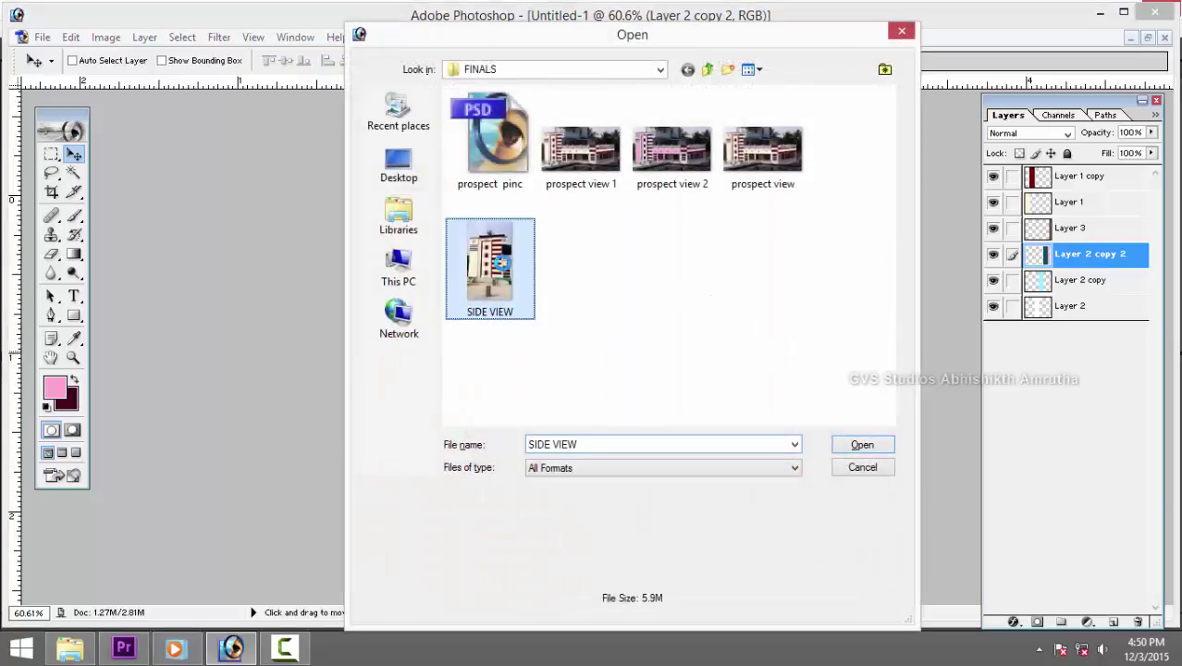
double_click(530, 295)
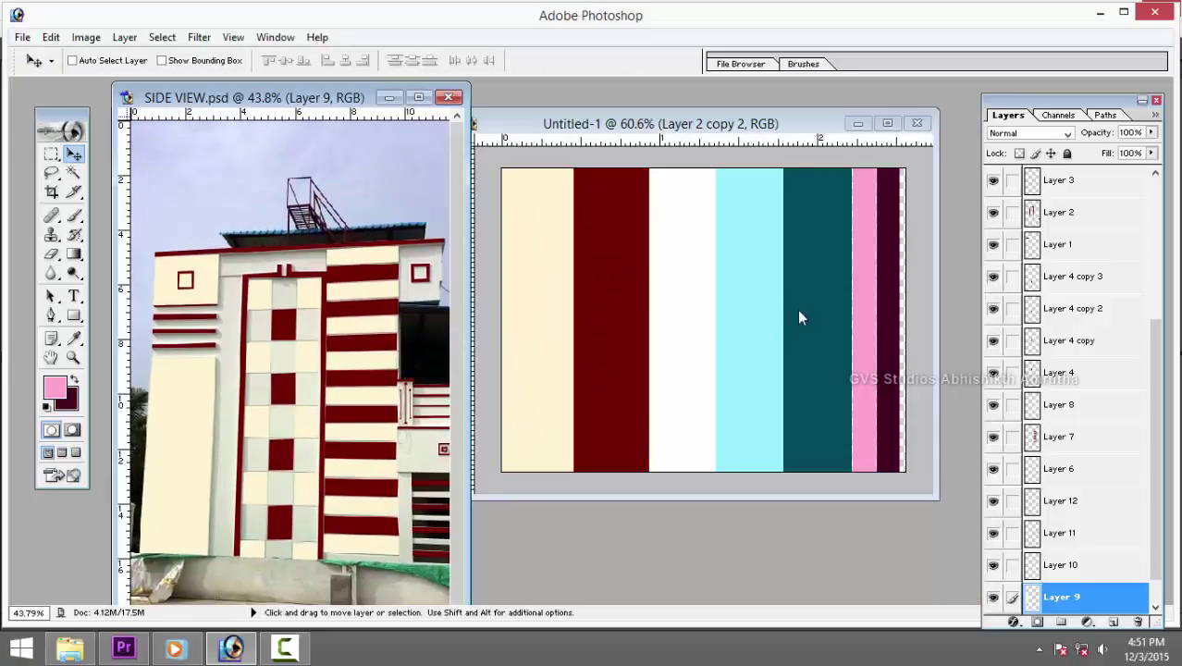
Sample light cyan as foreground and teal as background from the Untitled-1 swatch sheet.
click(768, 324)
right_click(761, 326)
click(782, 330)
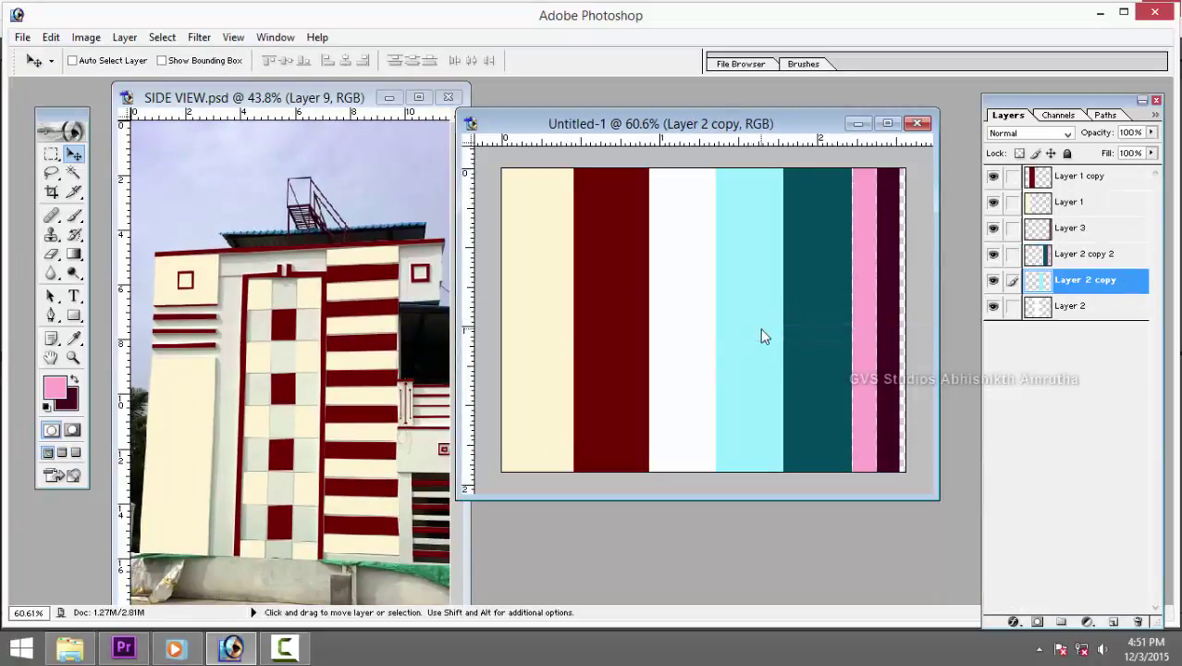
key(i)
click(763, 316)
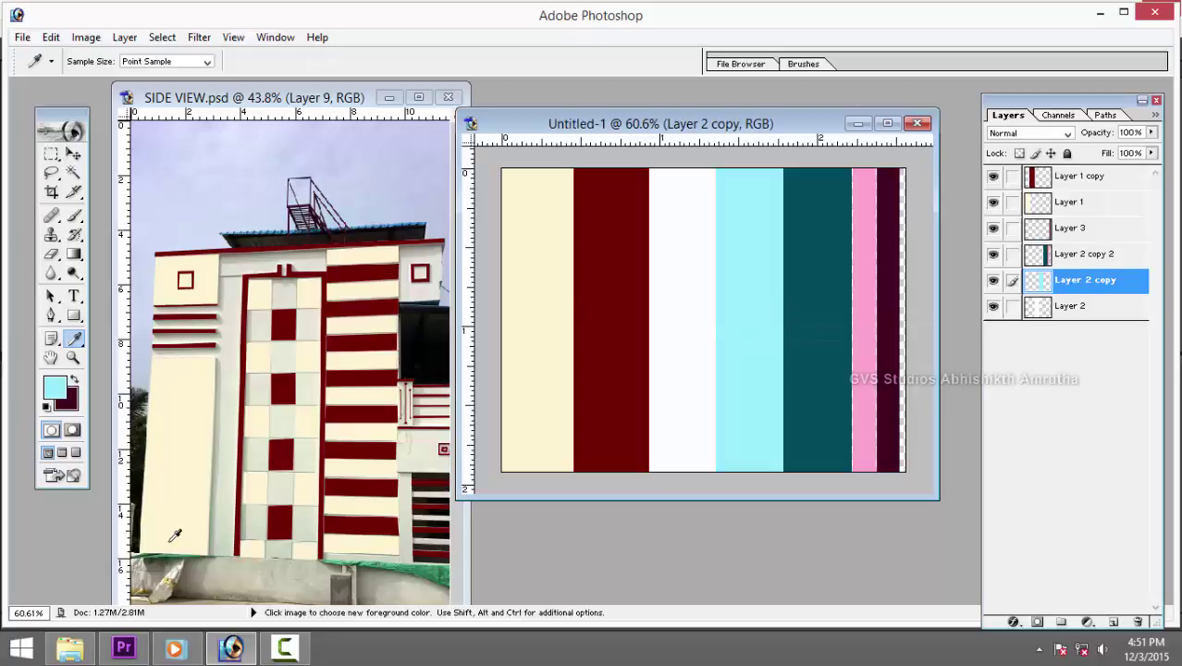
click(68, 402)
click(845, 457)
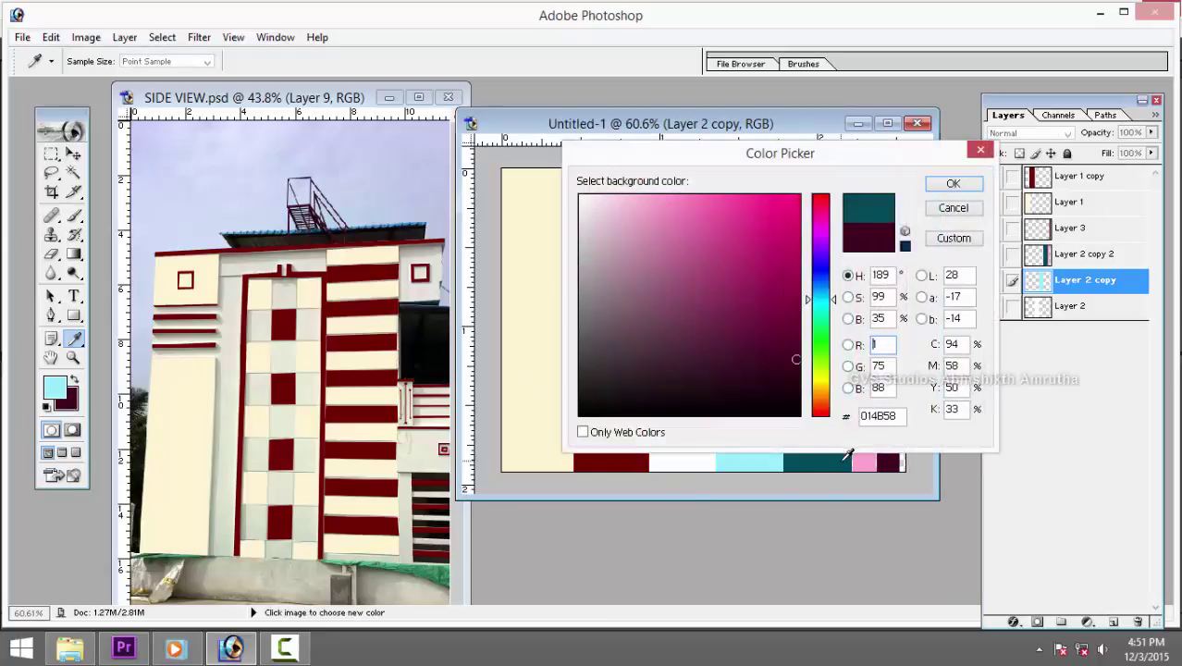
click(954, 184)
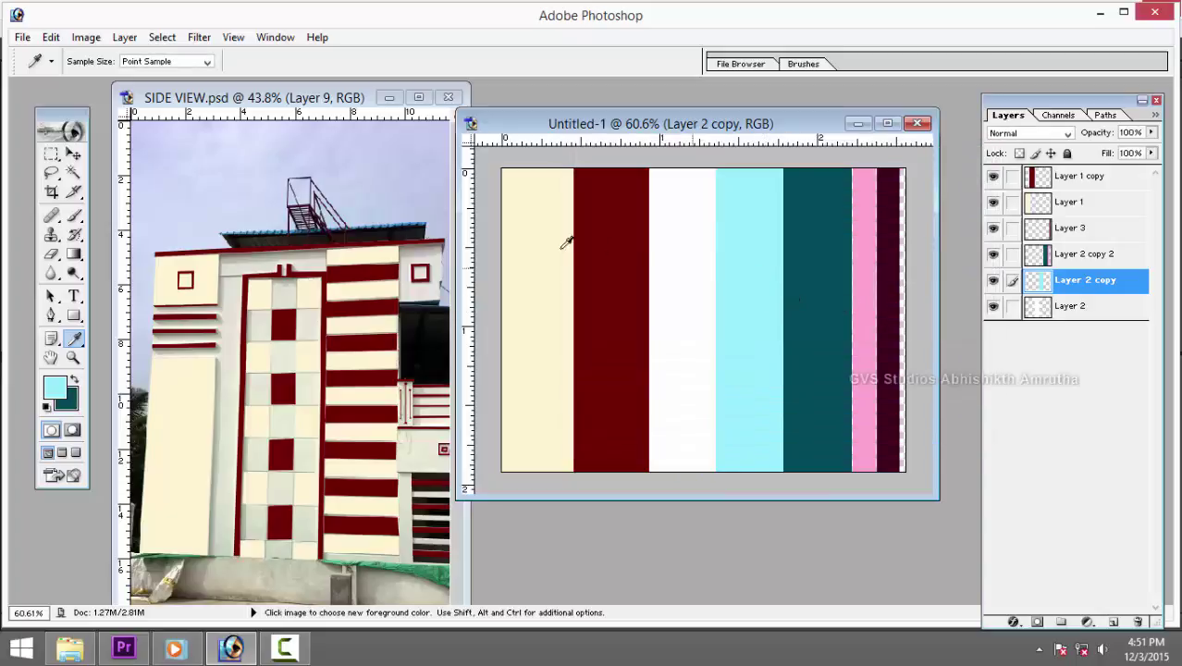
Fill the red stripes on Layer 7 of the side view with teal.
click(400, 125)
click(418, 97)
key(ctrl+0)
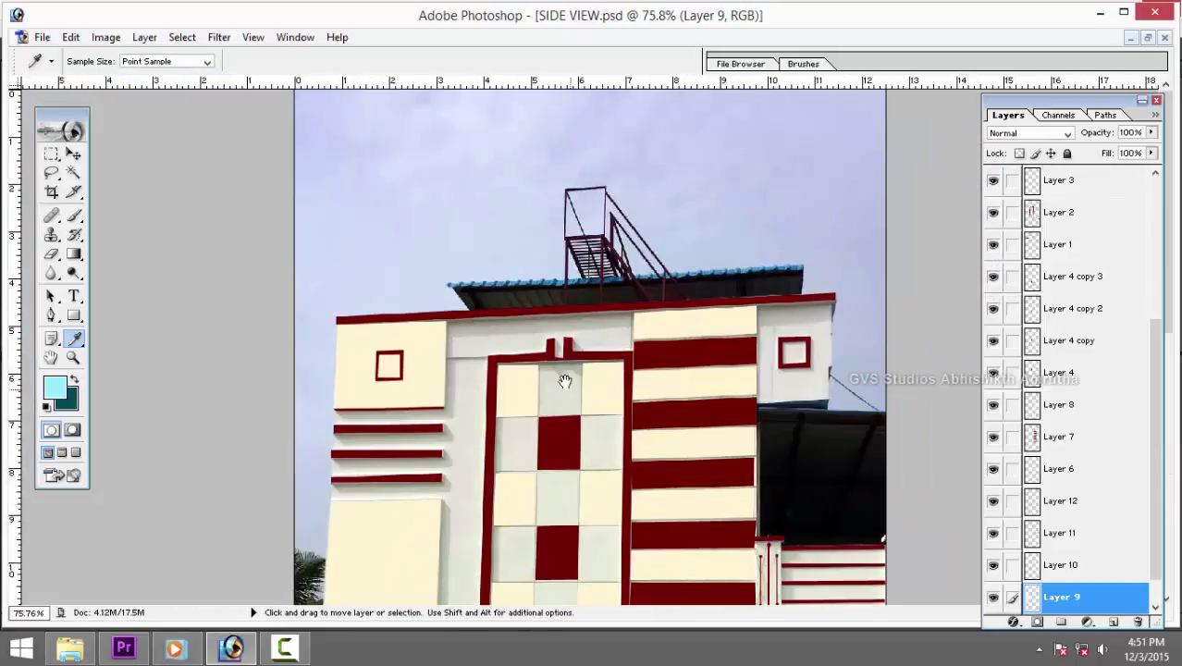
drag(562, 378, 640, 231)
key(v)
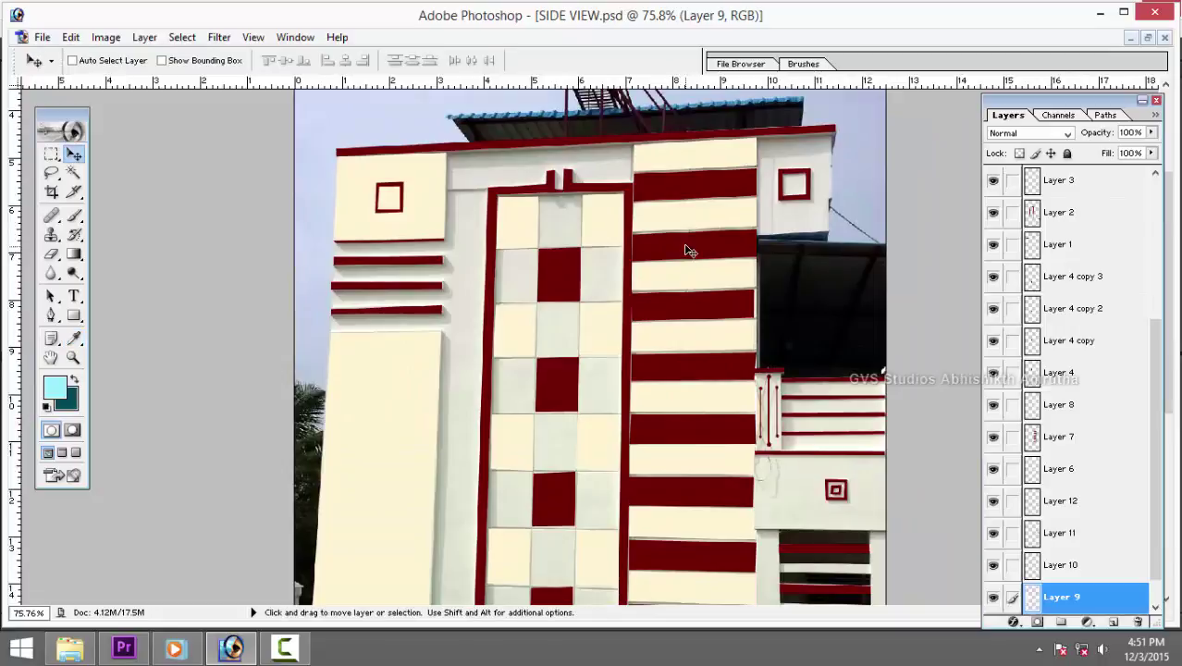
right_click(699, 259)
click(700, 260)
ctrl+click(1033, 442)
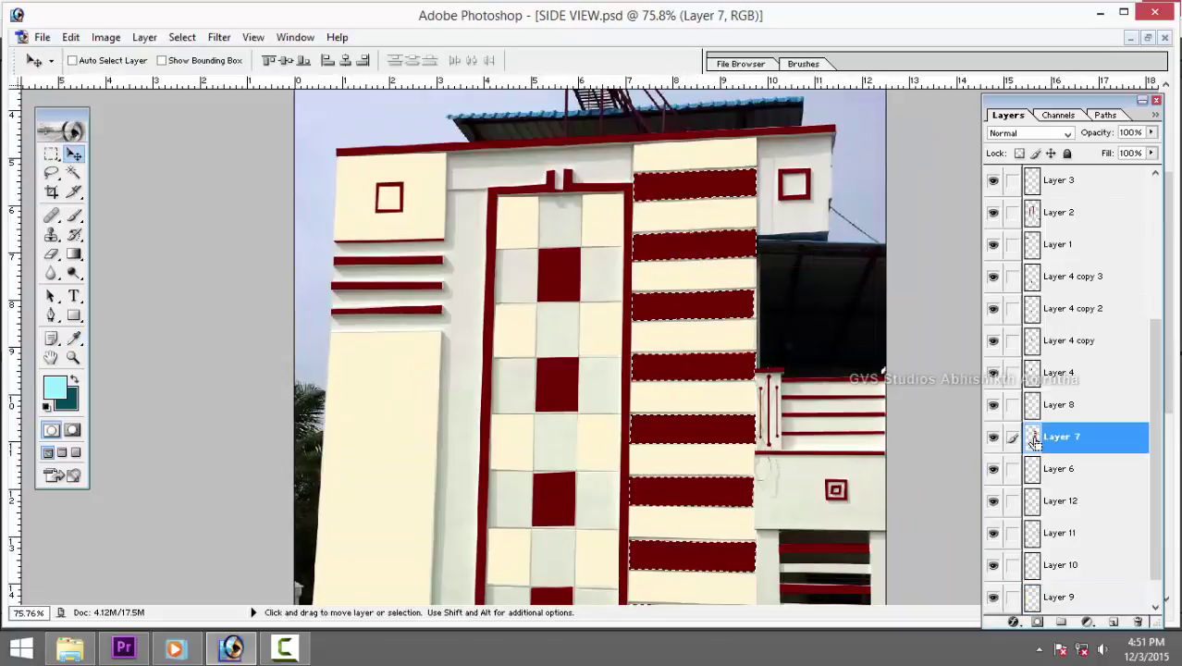
key(ctrl+BackSpace)
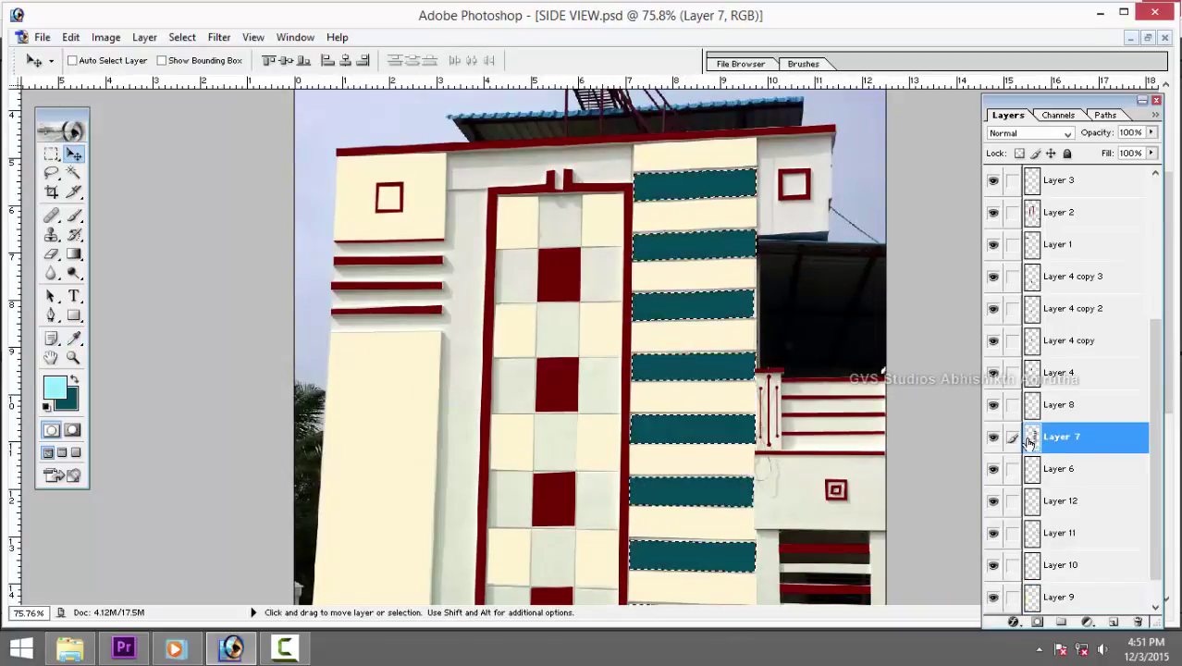
key(ctrl+d)
Fill the cream stripes on Layer 8 with light cyan.
right_click(702, 274)
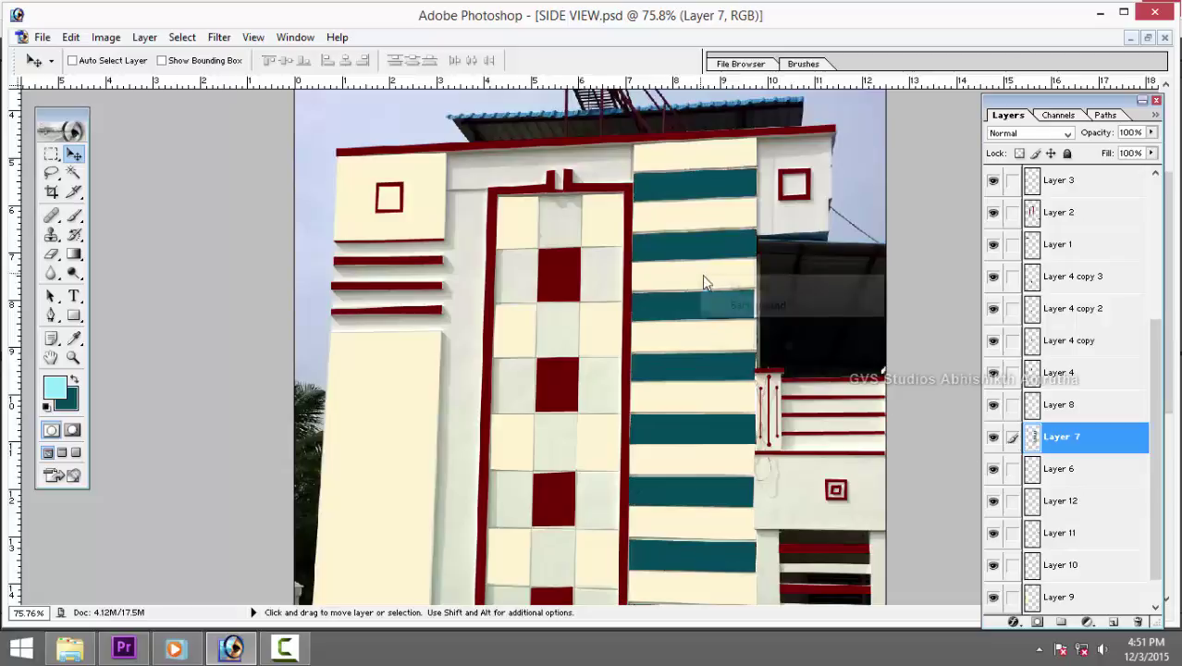
click(721, 286)
ctrl+click(1031, 413)
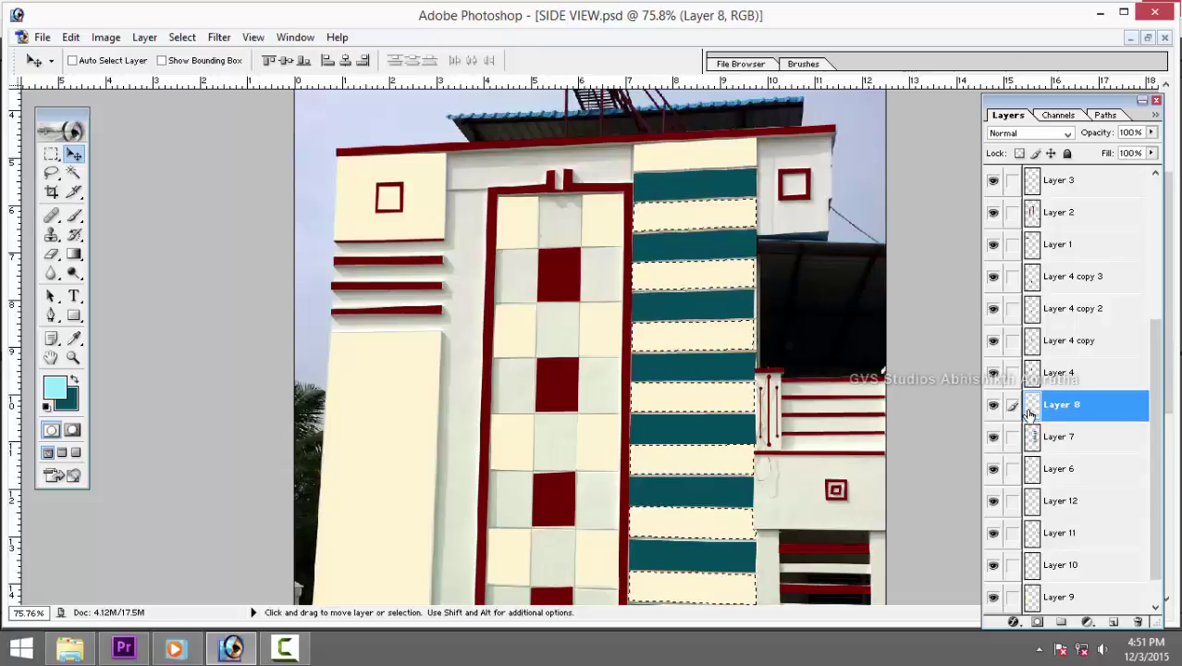
key(alt+BackSpace)
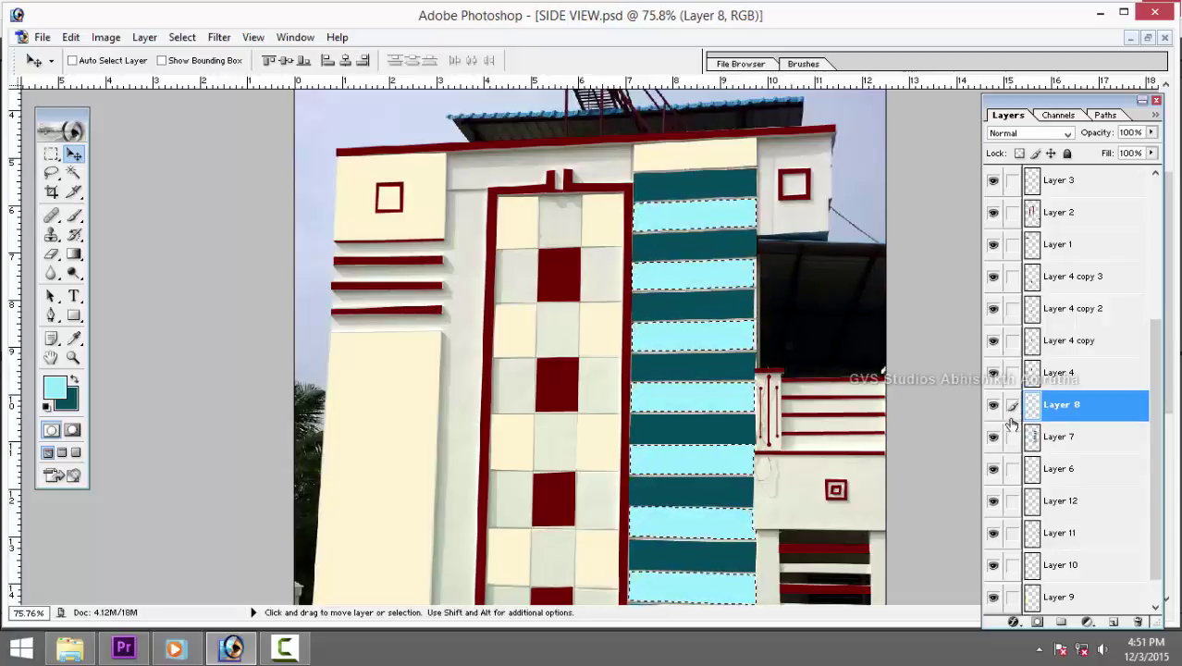
key(ctrl+d)
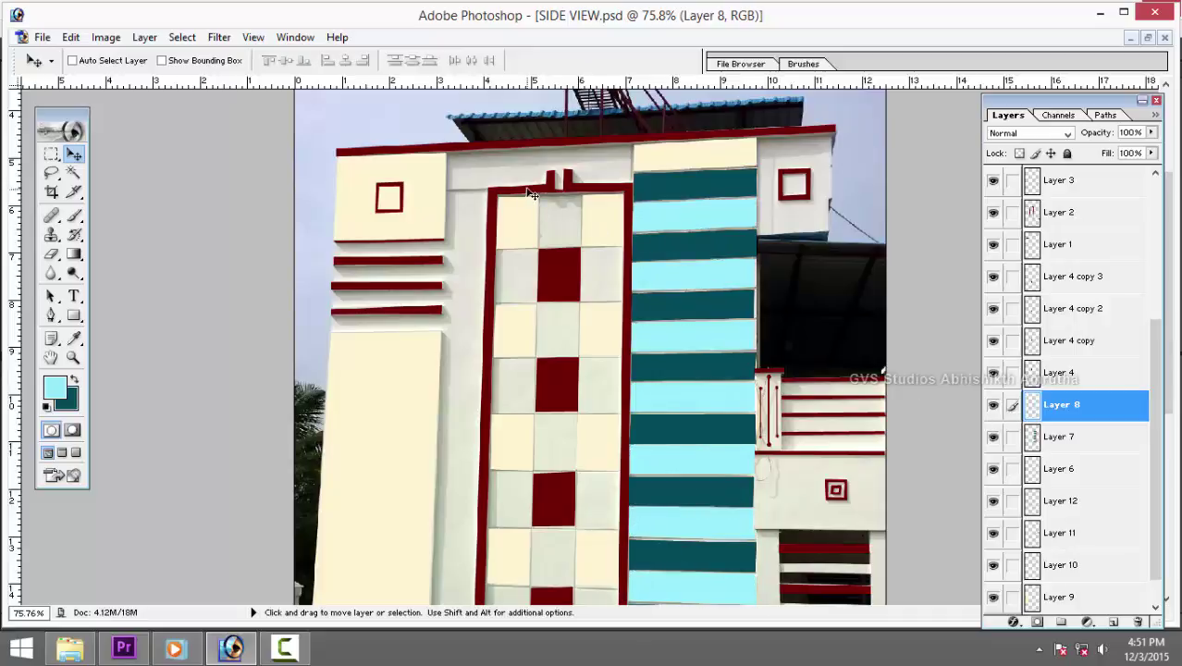
Fill the dark red trim on Layer 2 with teal.
right_click(531, 194)
click(551, 201)
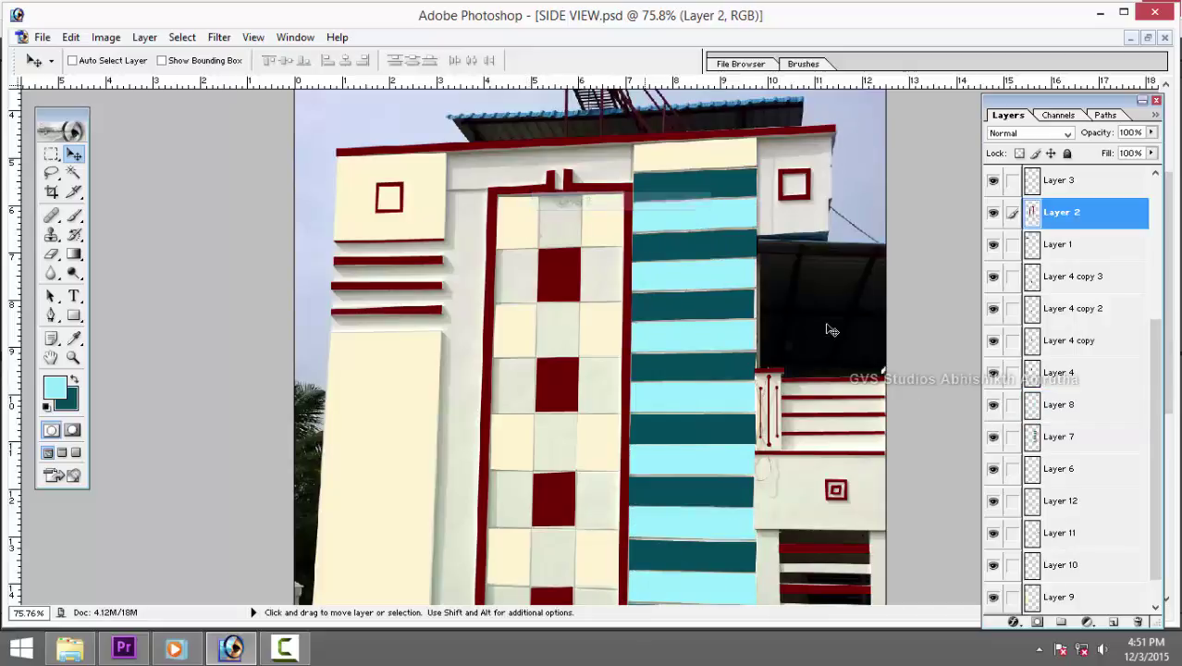
click(995, 214)
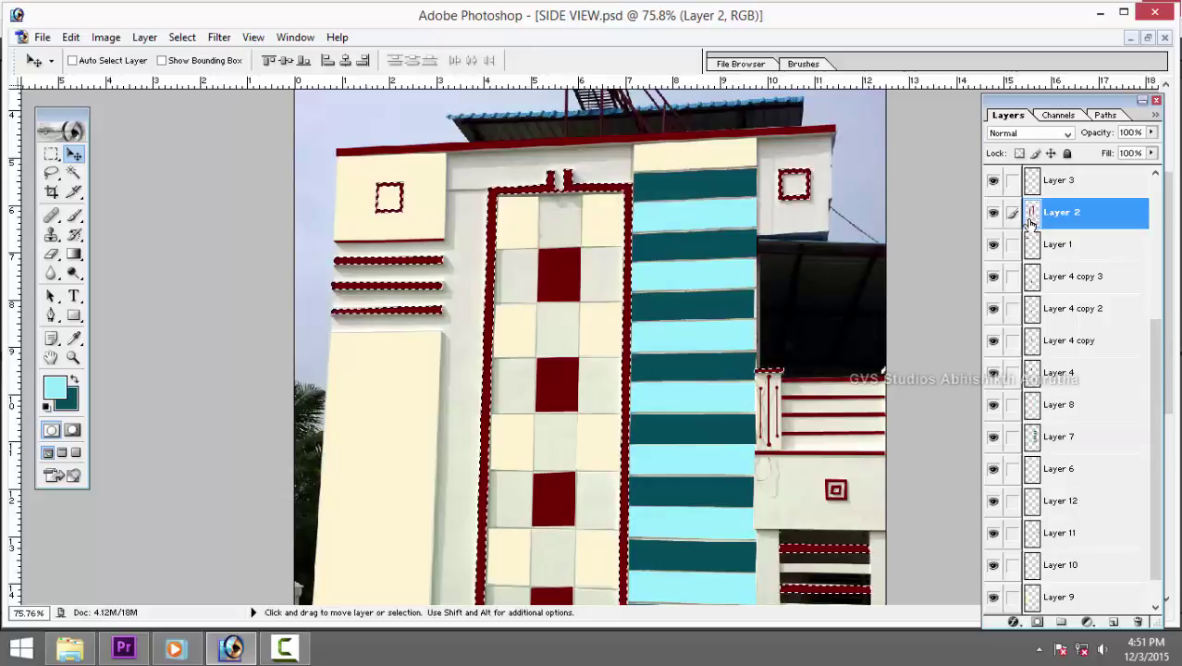
key(ctrl+BackSpace)
key(ctrl+d)
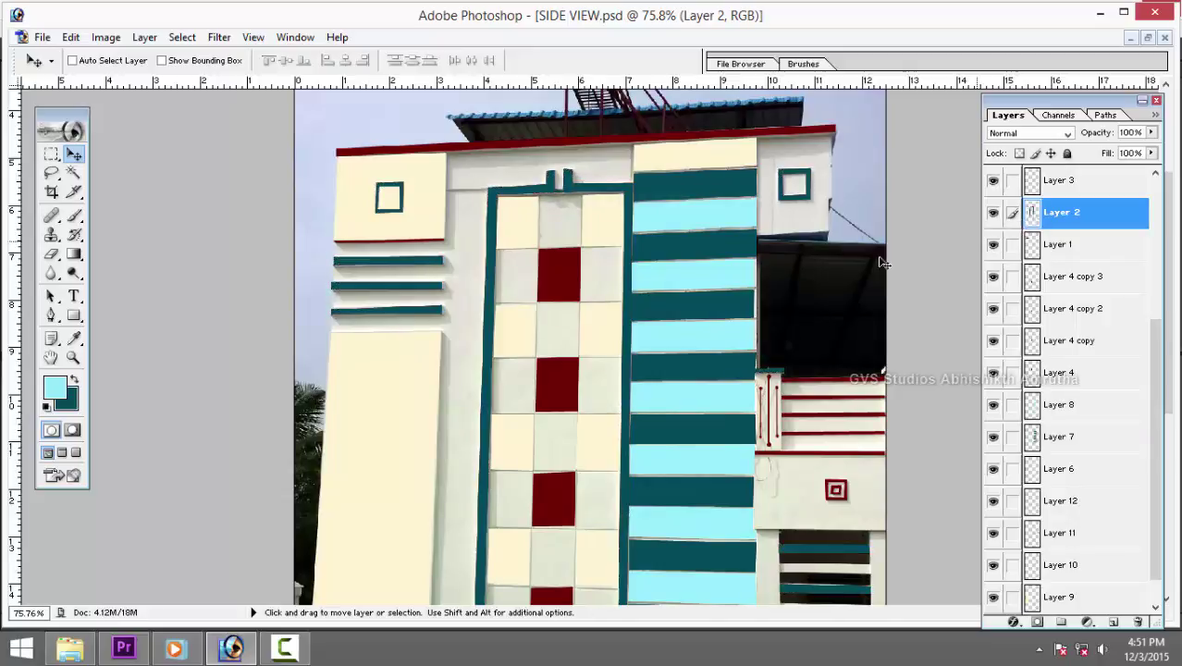
click(1036, 181)
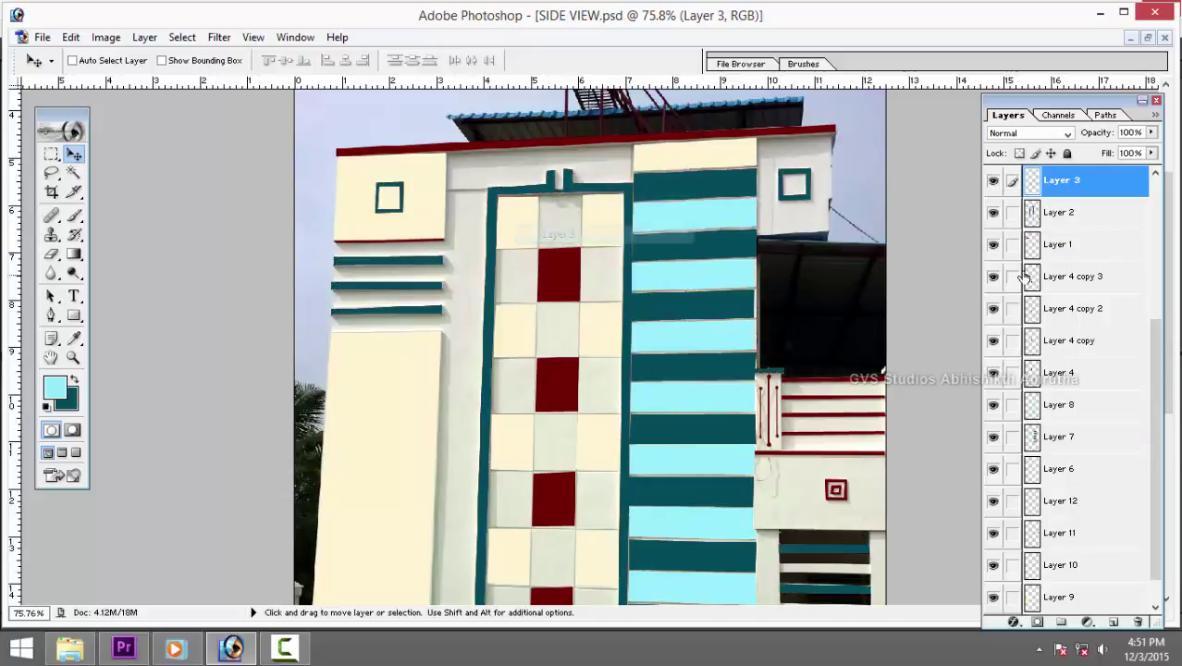
Fill the top and third-row tile squares on Layer 3 and its copy with light cyan.
ctrl+click(1029, 186)
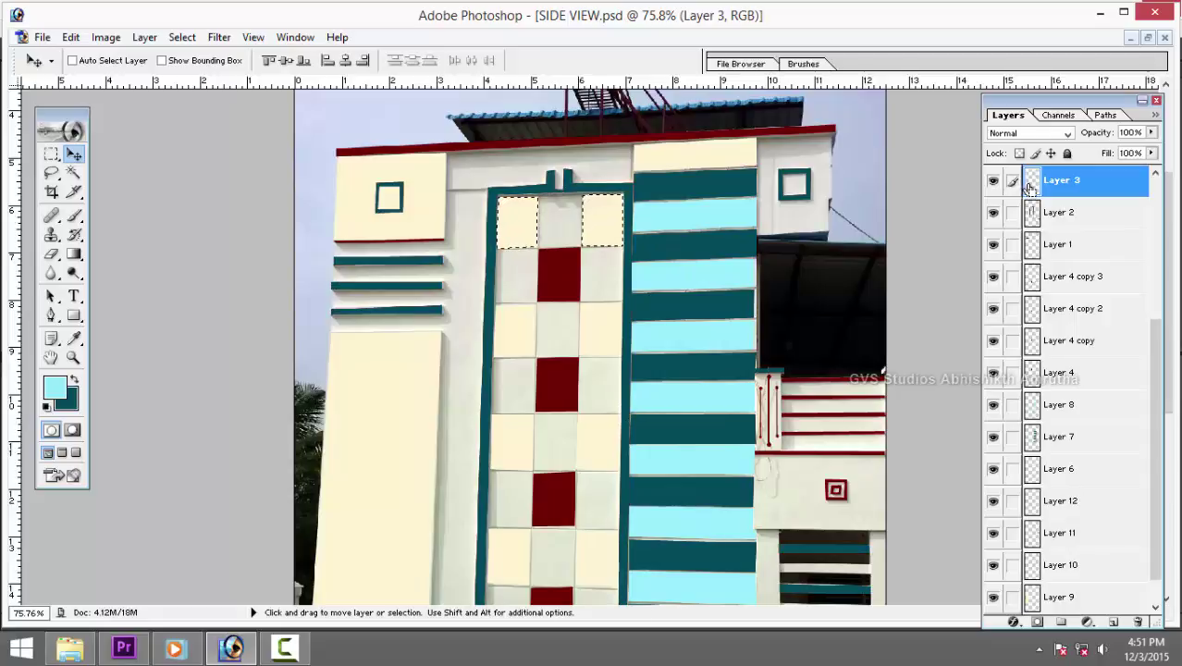
key(alt+BackSpace)
key(ctrl+d)
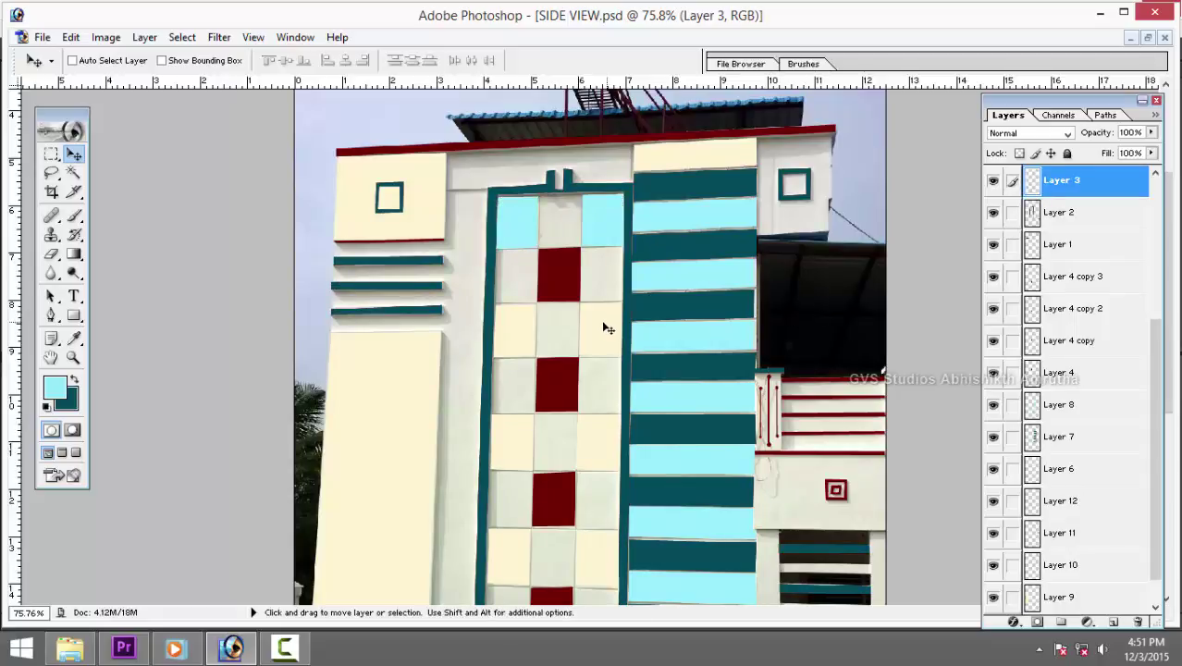
key(ctrl+j)
right_click(604, 328)
click(617, 343)
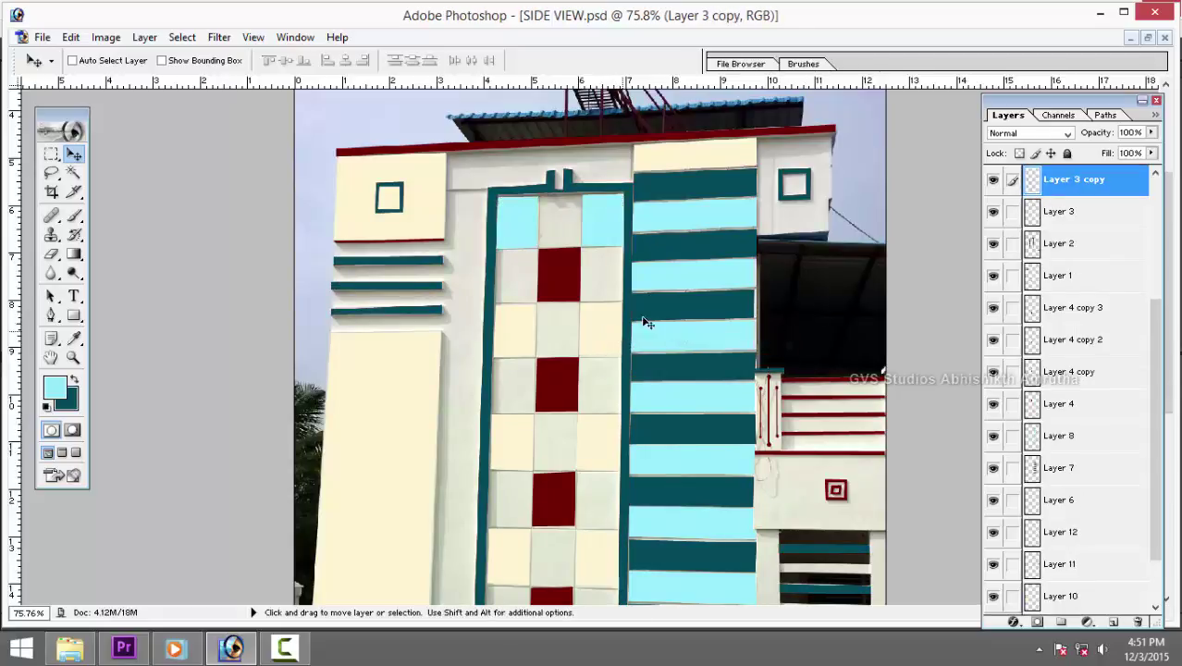
ctrl+click(1033, 182)
key(alt+BackSpace)
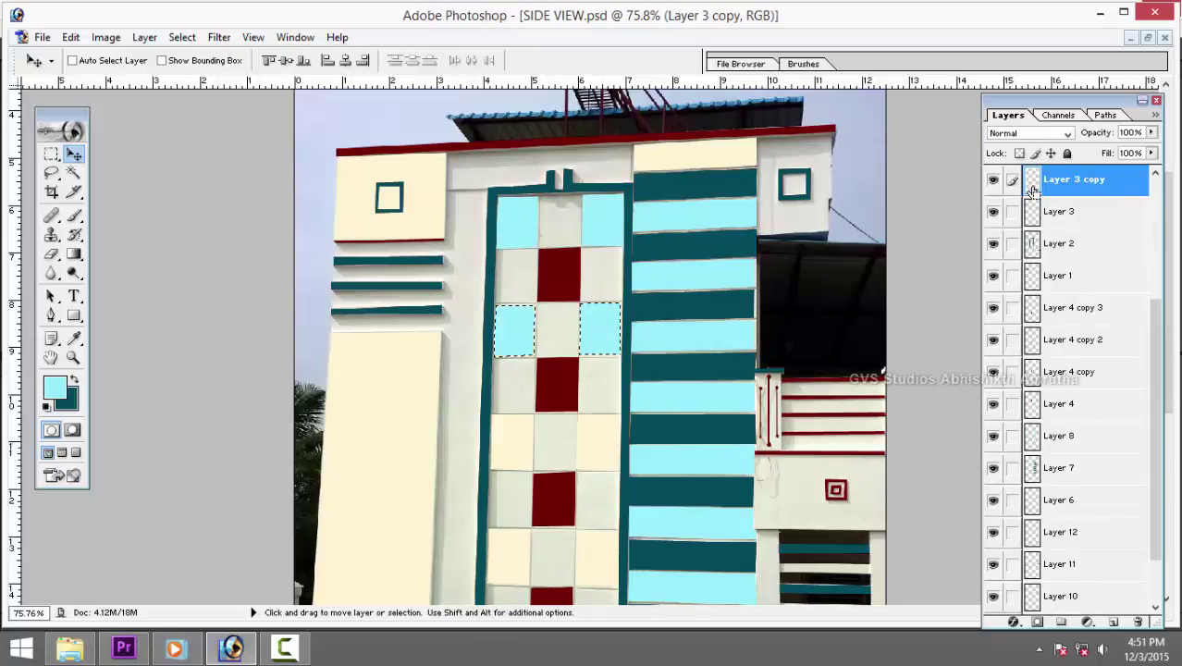
key(ctrl+d)
Fill the cream squares on Layer 5 copy and Layer 5 copy 3 with cyan.
scroll(591, 297, down, 3)
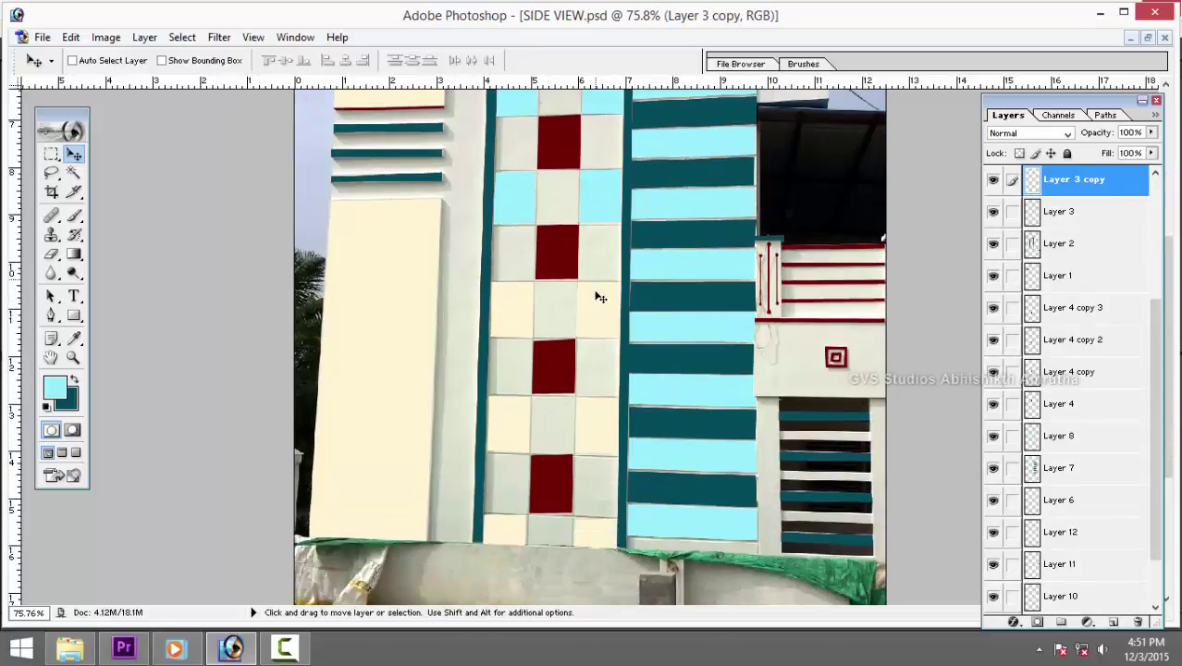
right_click(602, 306)
click(656, 315)
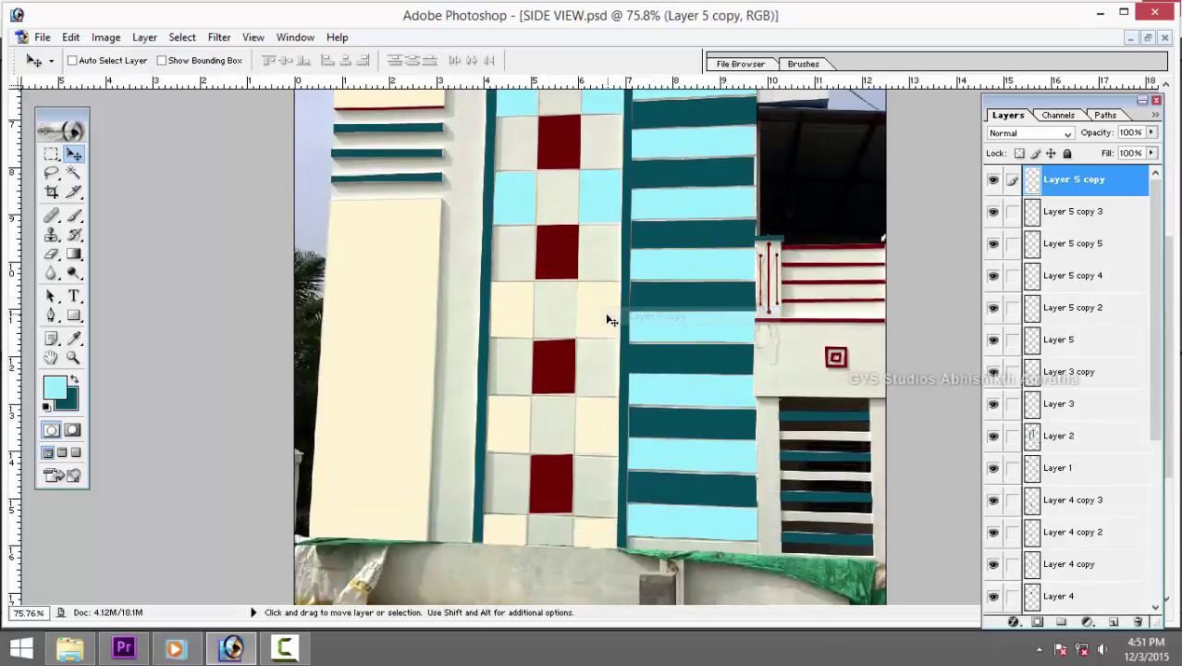
ctrl+click(1033, 183)
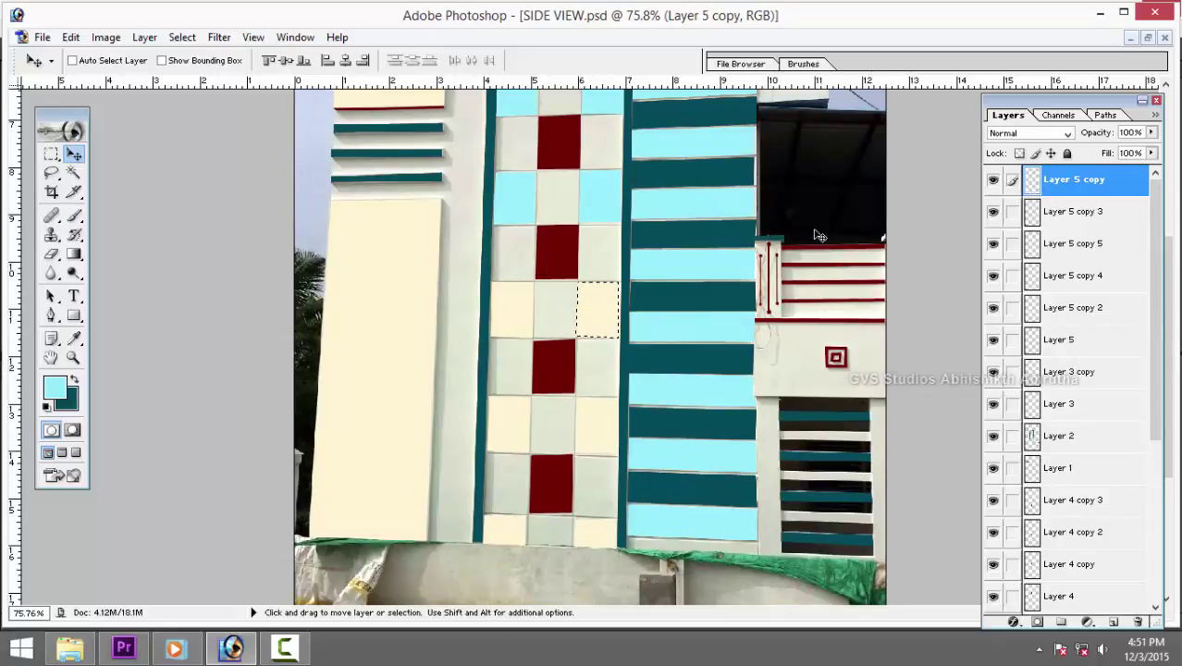
key(alt+BackSpace)
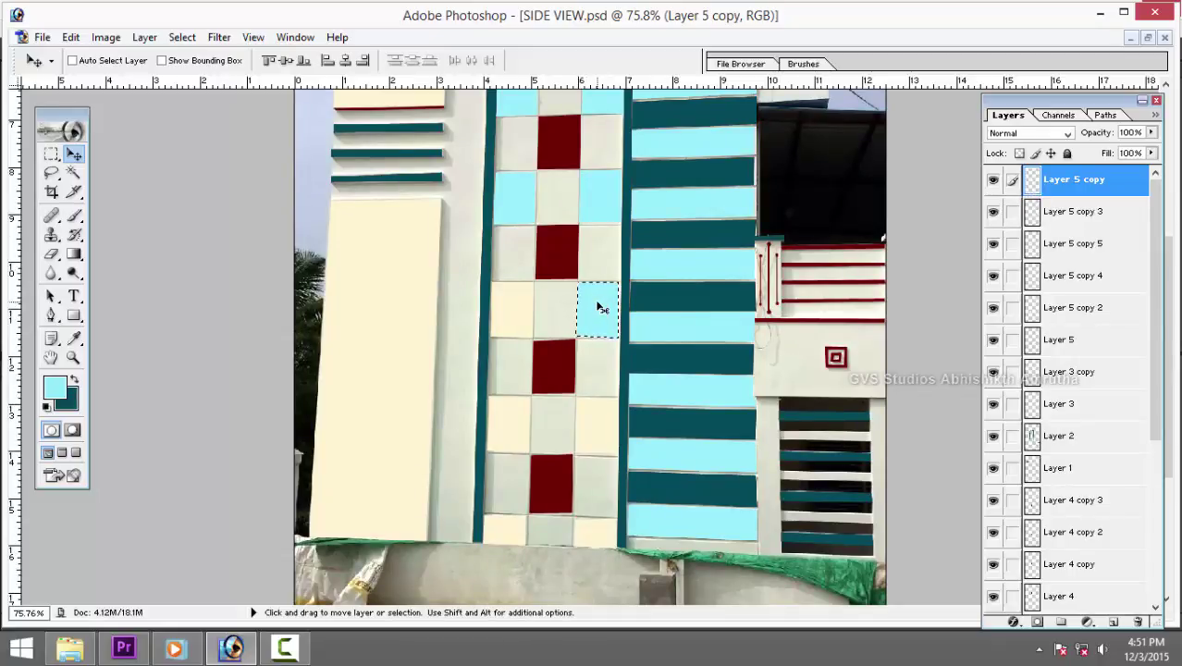
key(ctrl+d)
right_click(587, 441)
click(638, 441)
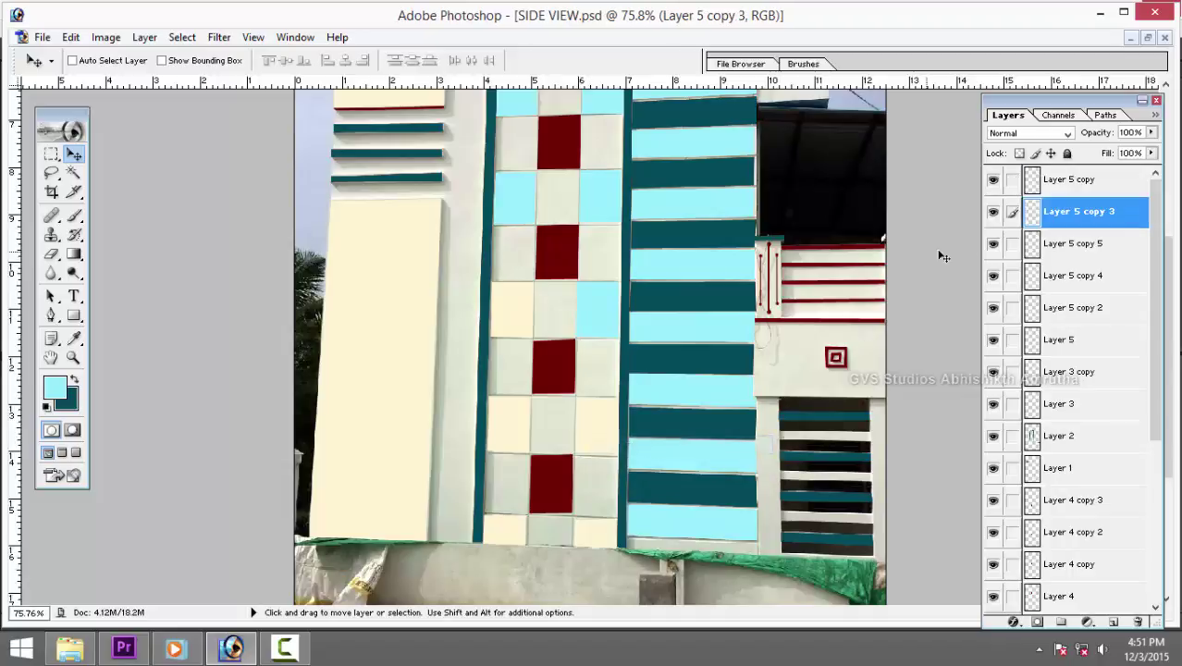
ctrl+click(1032, 213)
key(alt)
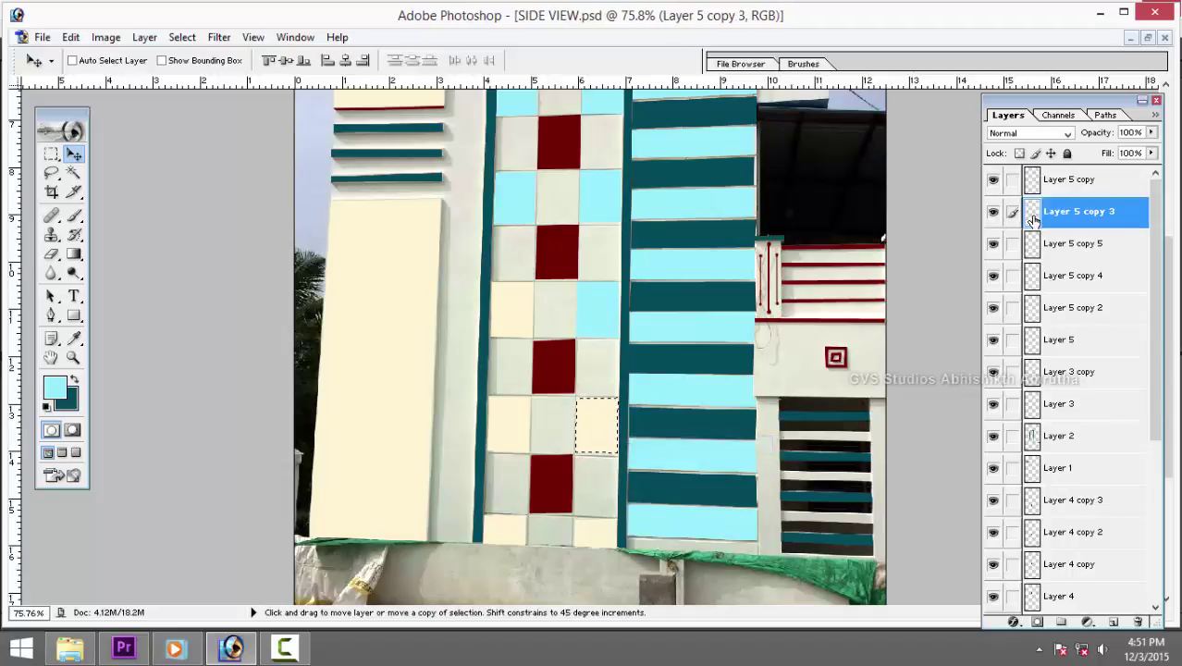
key(alt+BackSpace)
Fill the cream squares on Layer 5 copy 2 and Layer 5 with cyan.
right_click(506, 416)
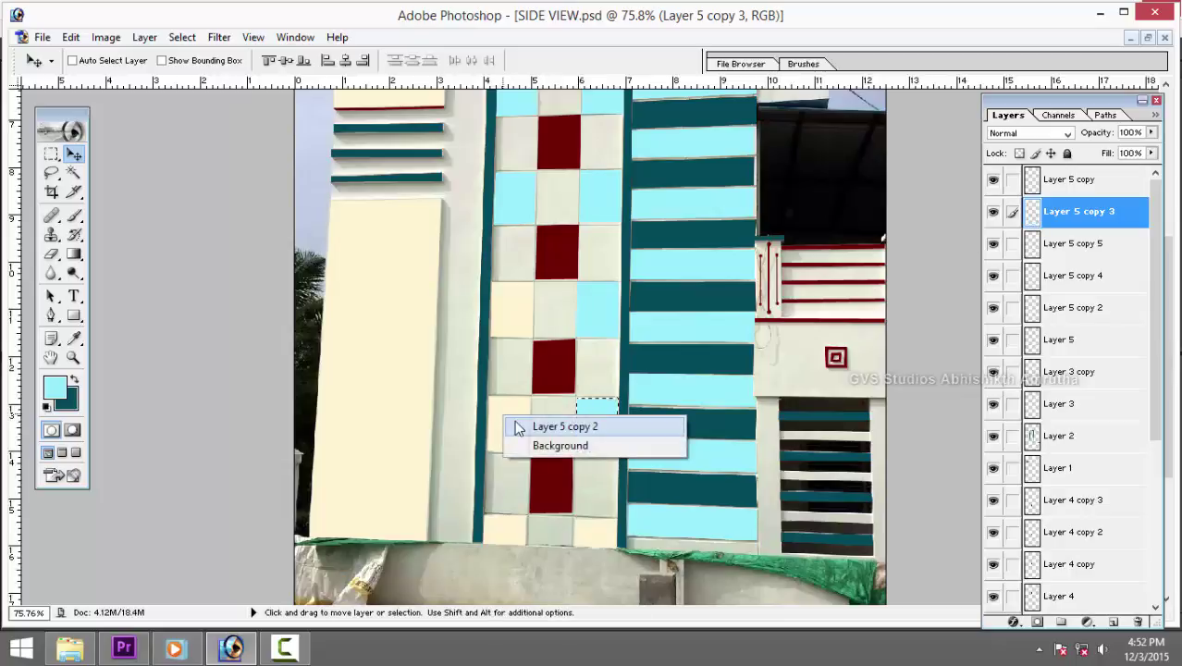
click(523, 424)
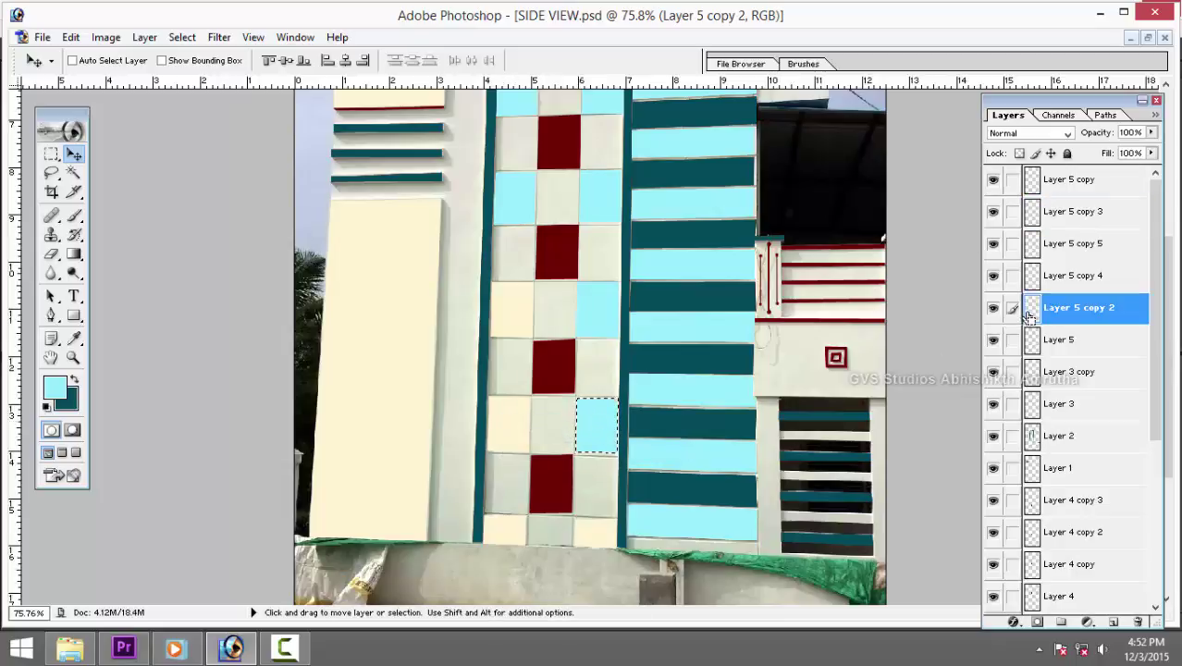
key(alt+BackSpace)
key(ctrl+d)
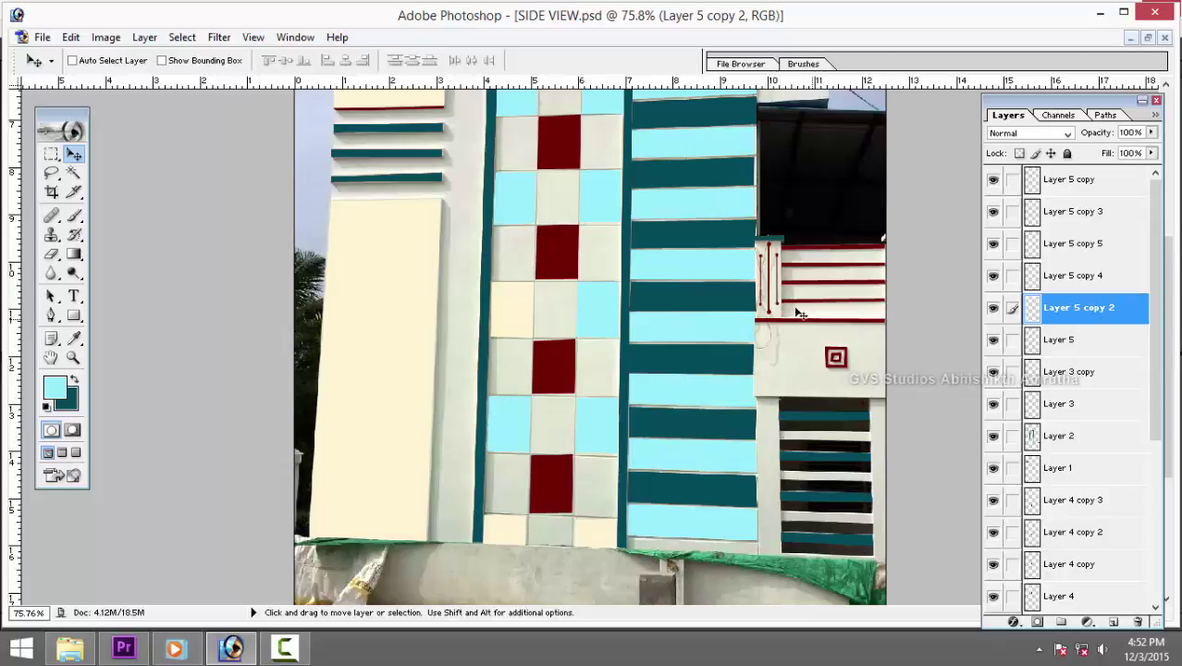
right_click(506, 322)
click(523, 328)
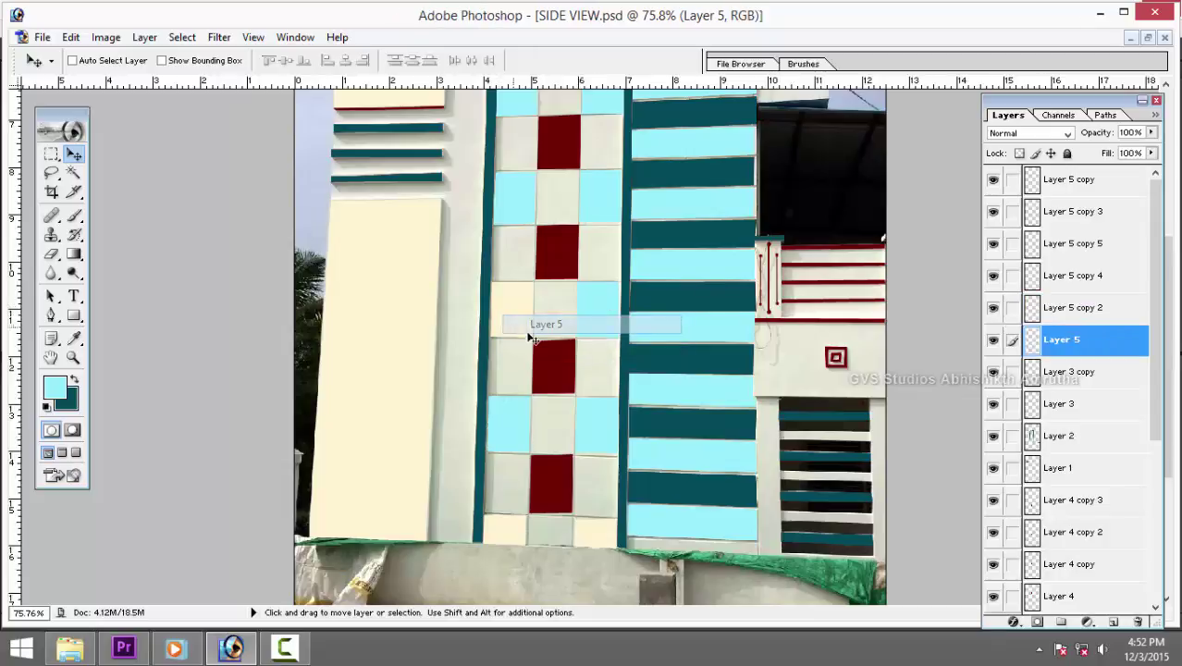
ctrl+click(1034, 344)
key(alt+BackSpace)
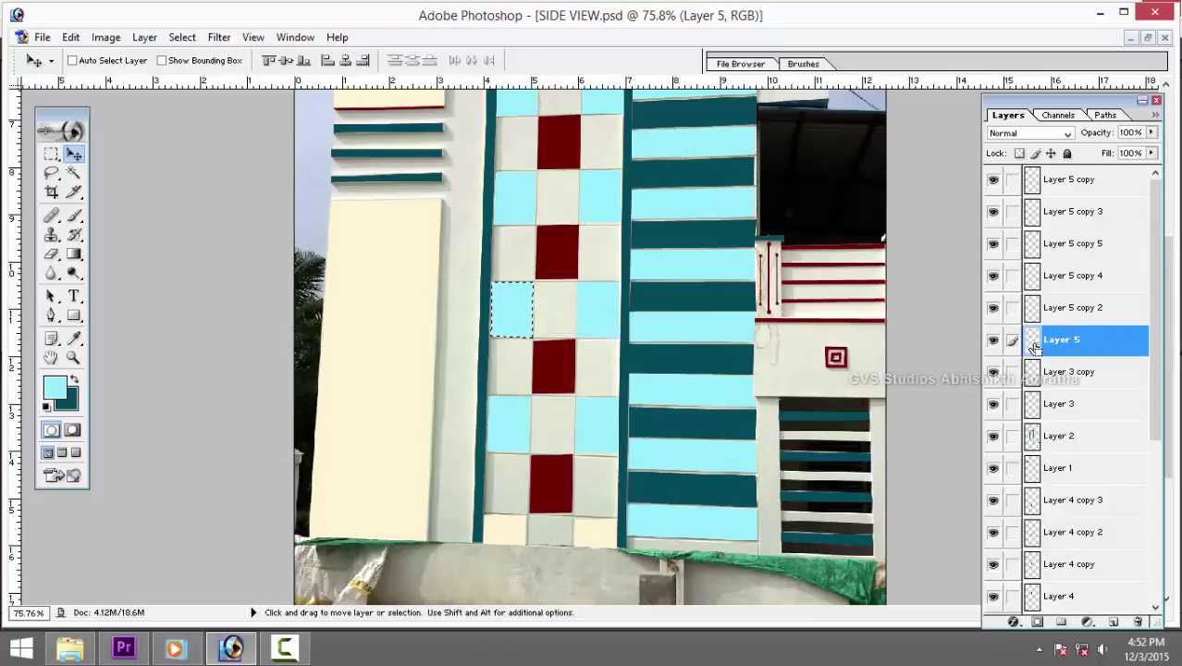
key(ctrl+d)
Fill the bottom cream squares on Layer 5 copy 4 and copy 5 with cyan.
drag(847, 457, 847, 346)
right_click(505, 424)
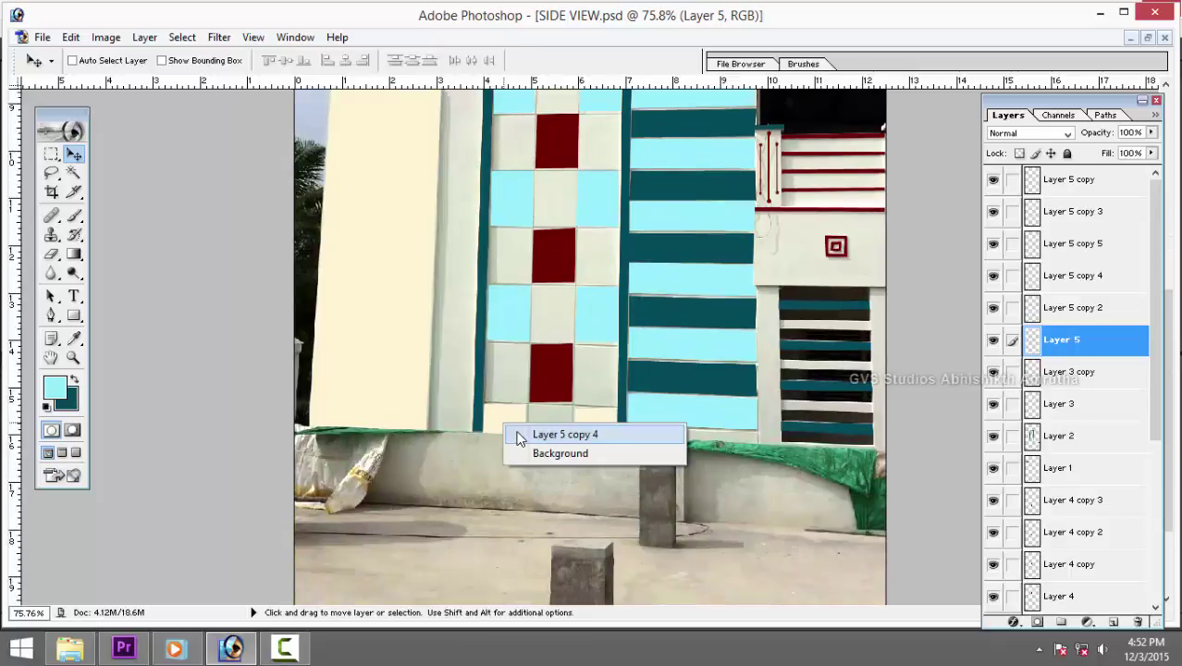
click(555, 428)
ctrl+click(1034, 280)
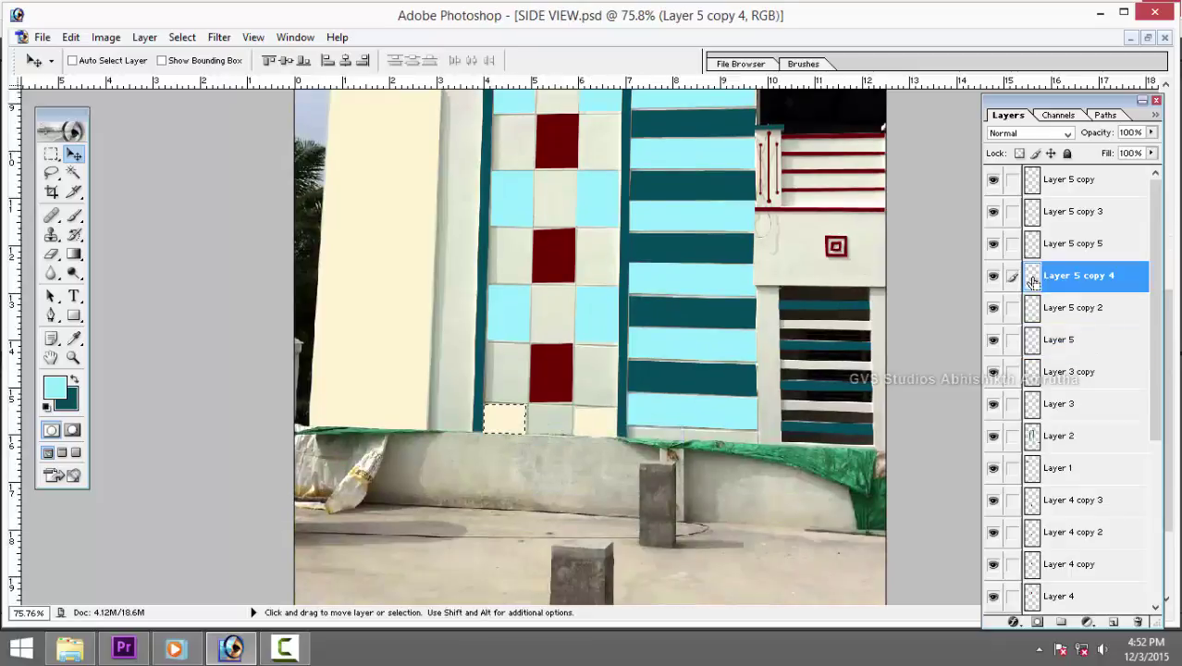
key(alt+BackSpace)
key(ctrl+d)
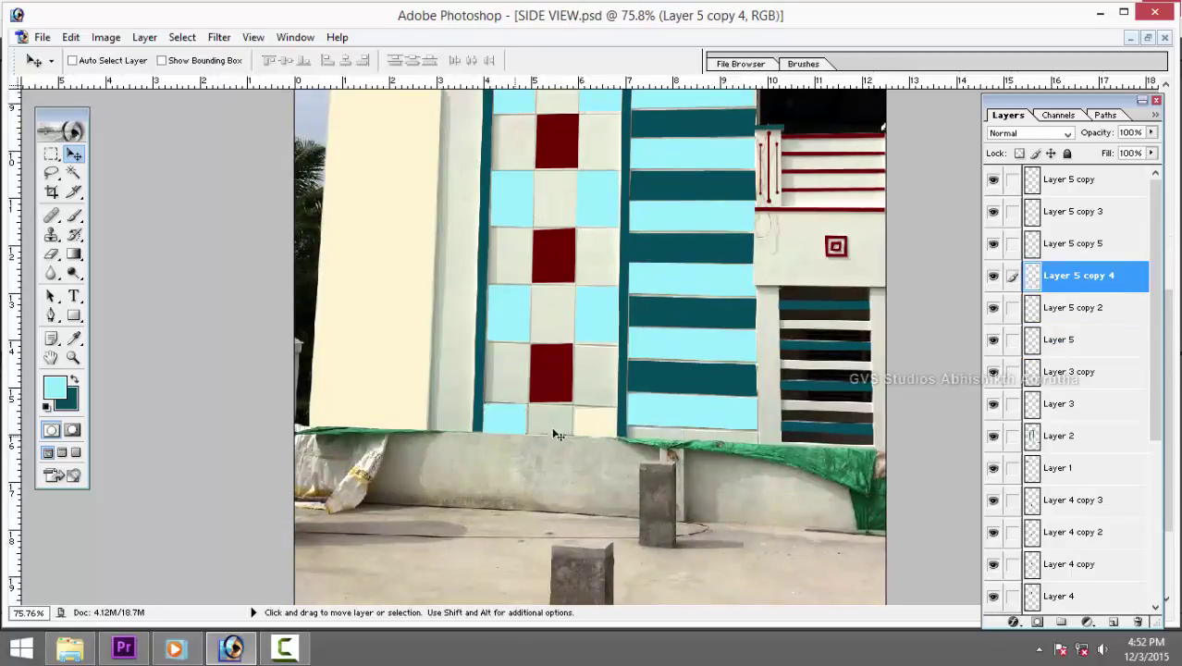
right_click(593, 425)
click(629, 433)
ctrl+click(1032, 250)
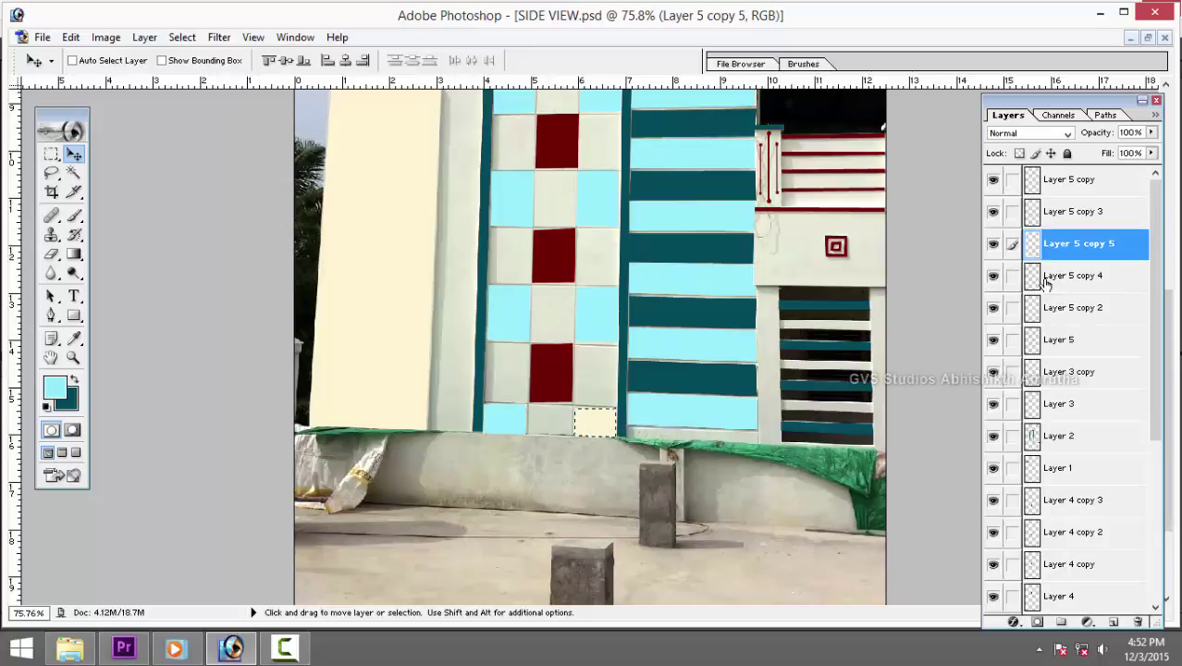
key(alt+BackSpace)
Merge the red square copies into Layer 4 and fill those squares dark teal.
scroll(527, 312, up, 5)
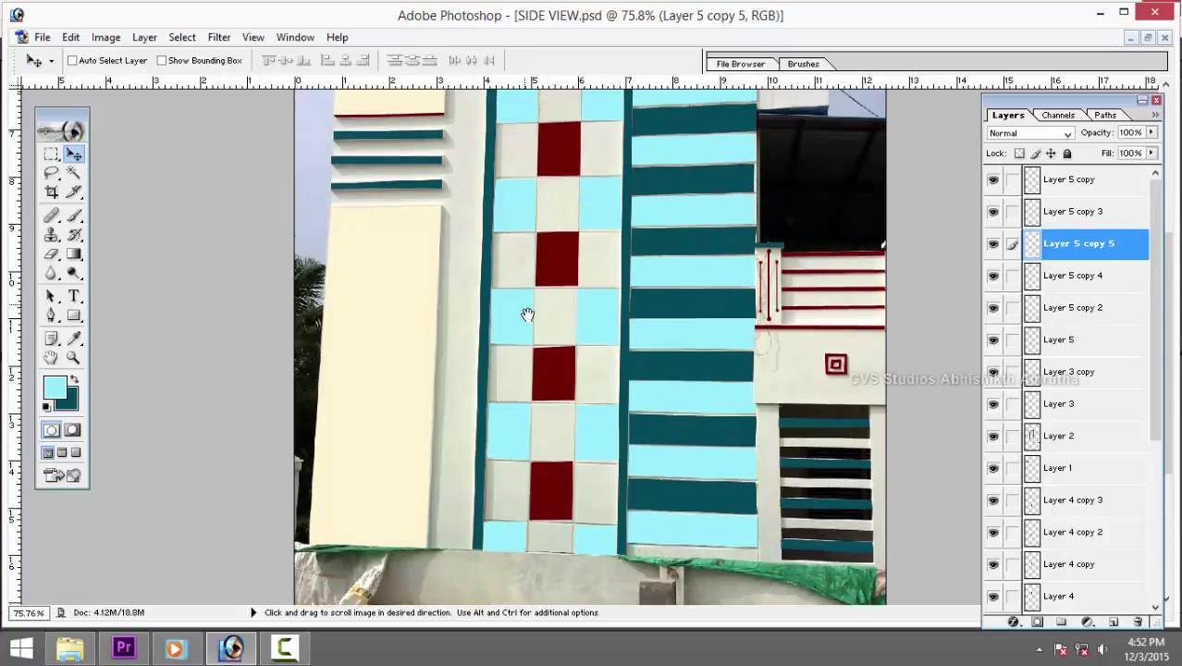
right_click(566, 162)
click(597, 174)
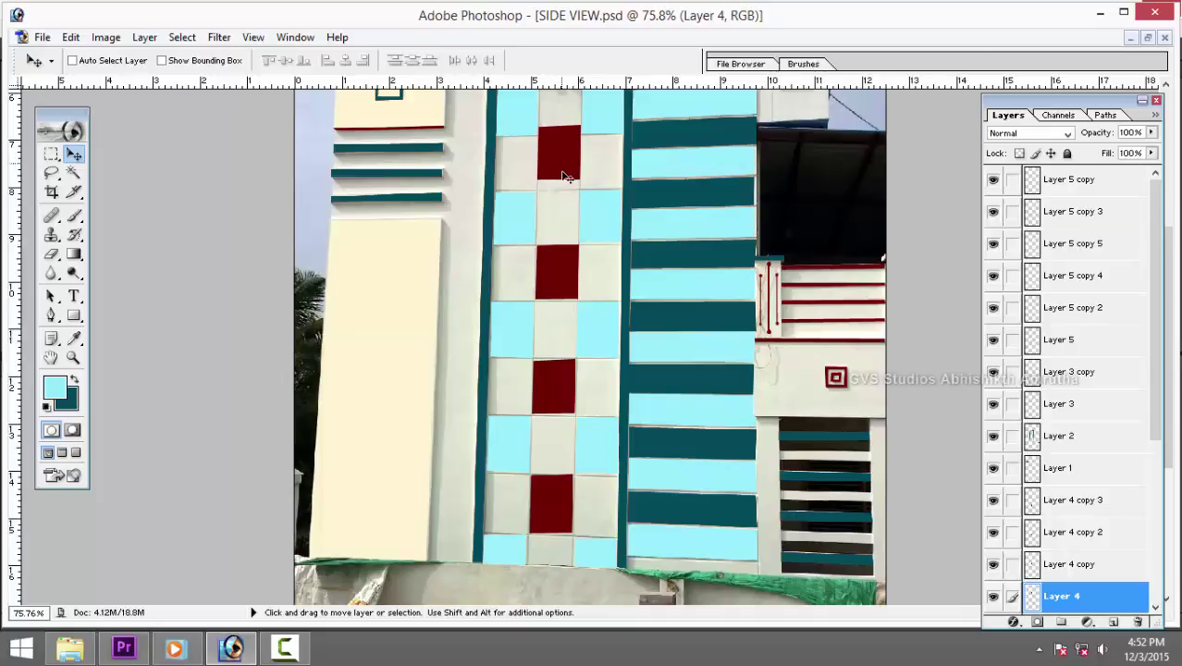
scroll(566, 176, down, 2)
scroll(569, 180, down, 2)
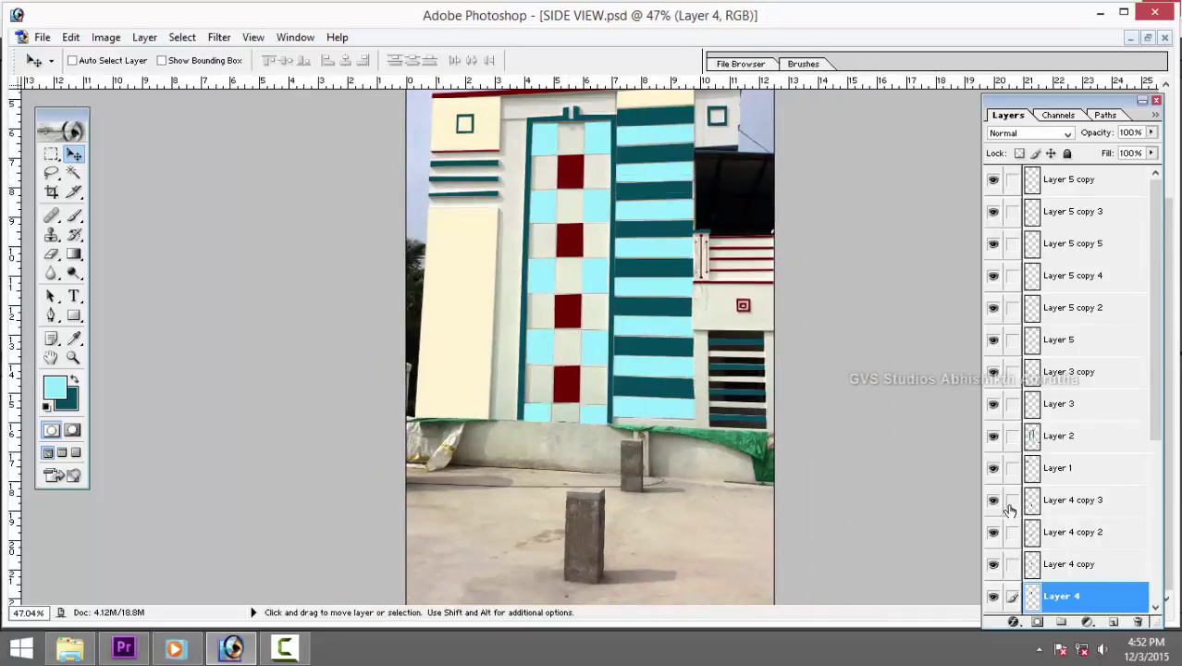
key(ctrl+e)
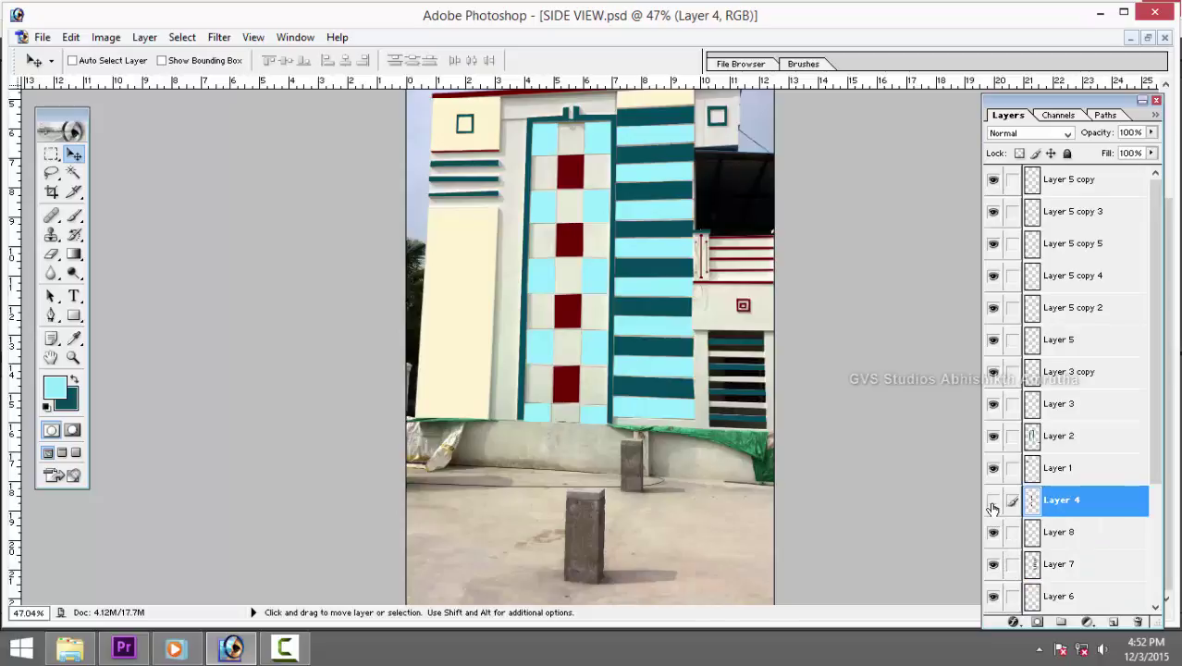
click(992, 508)
click(992, 508)
ctrl+click(1033, 501)
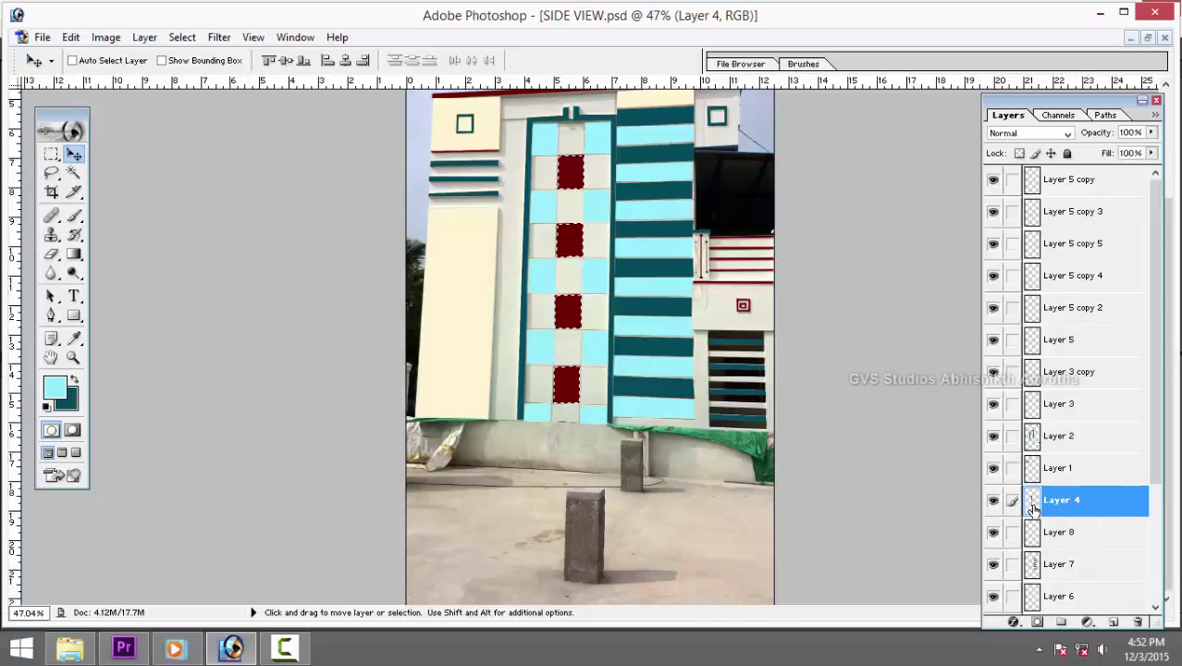
key(ctrl+BackSpace)
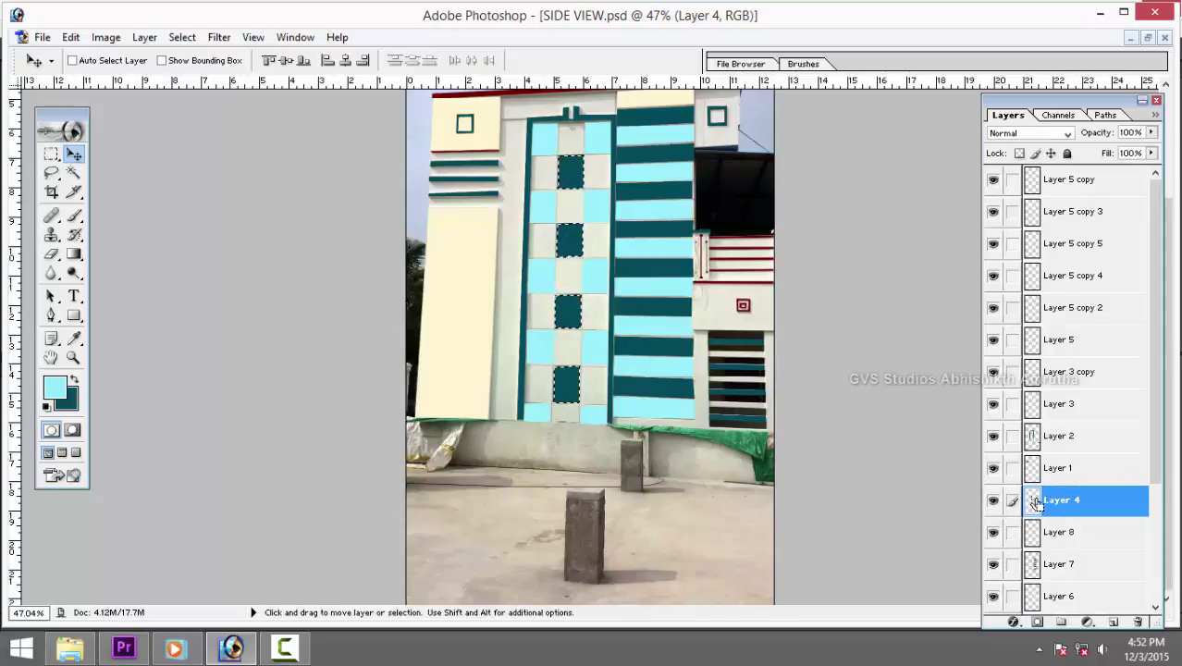
key(ctrl+d)
scroll(647, 370, down, 1)
scroll(469, 398, up, 1)
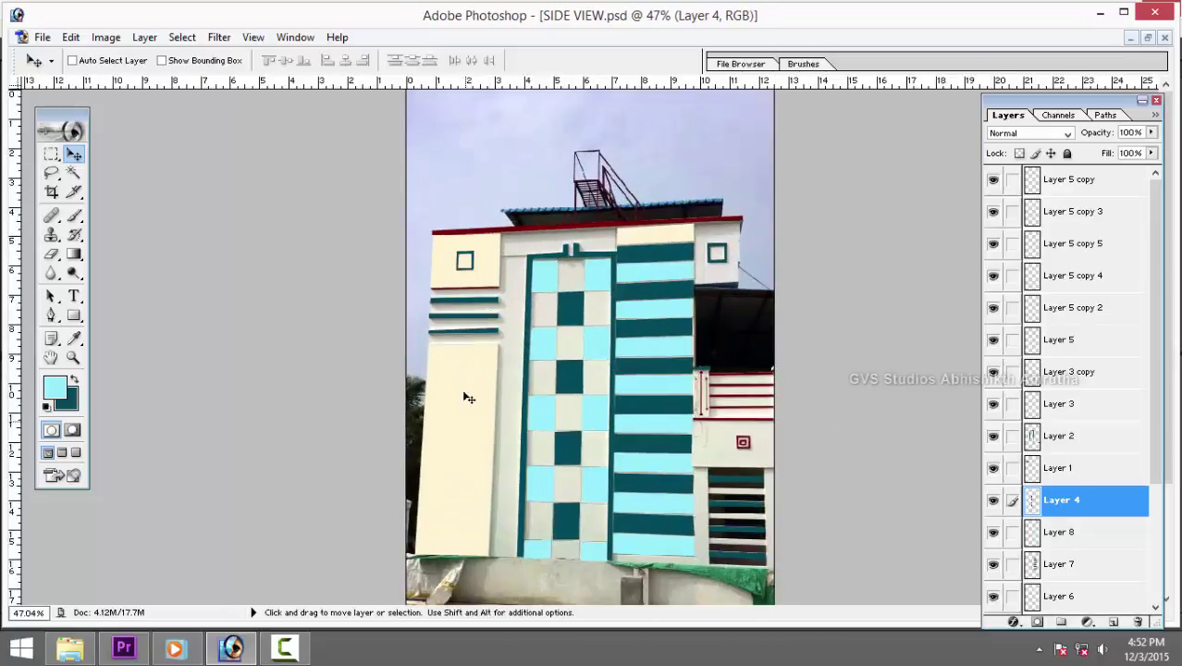
Try light cyan on the Layer 9 left pillar, then undo it back to cream.
right_click(464, 395)
click(477, 400)
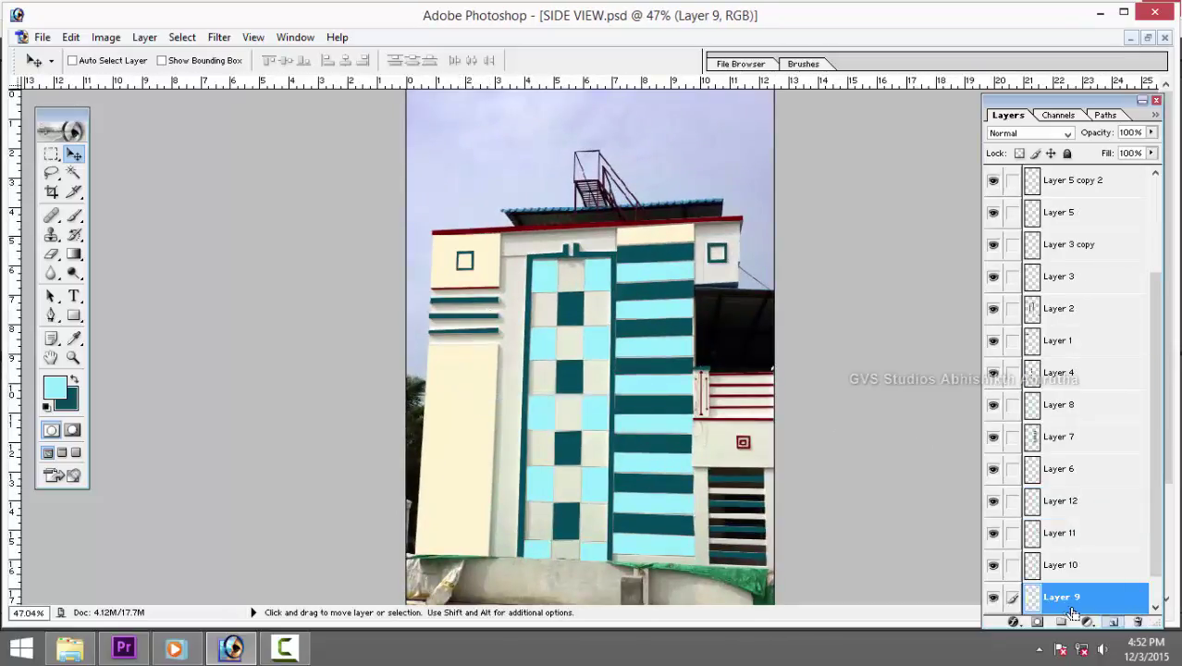
ctrl+click(1034, 606)
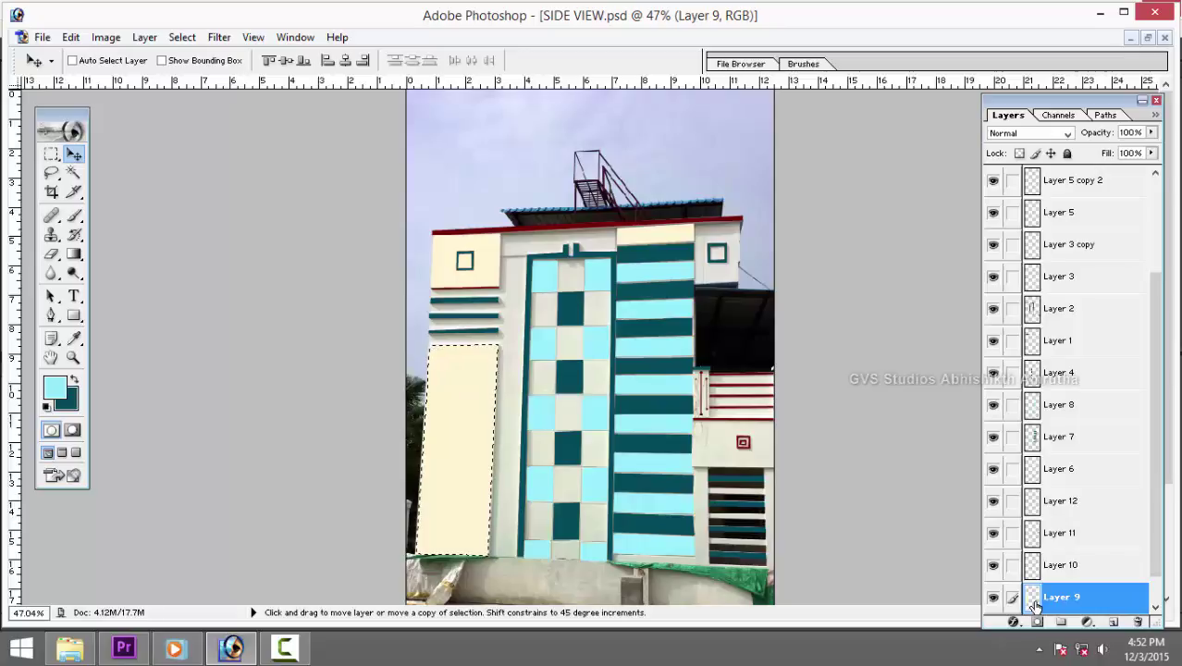
key(alt+BackSpace)
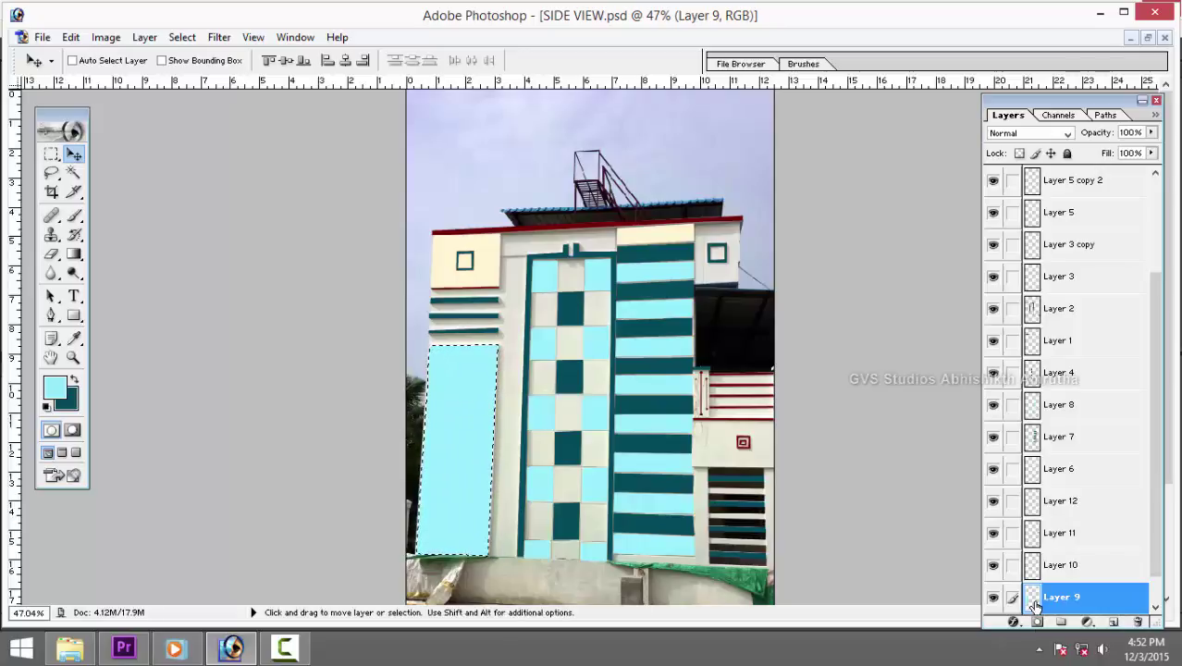
key(ctrl+d)
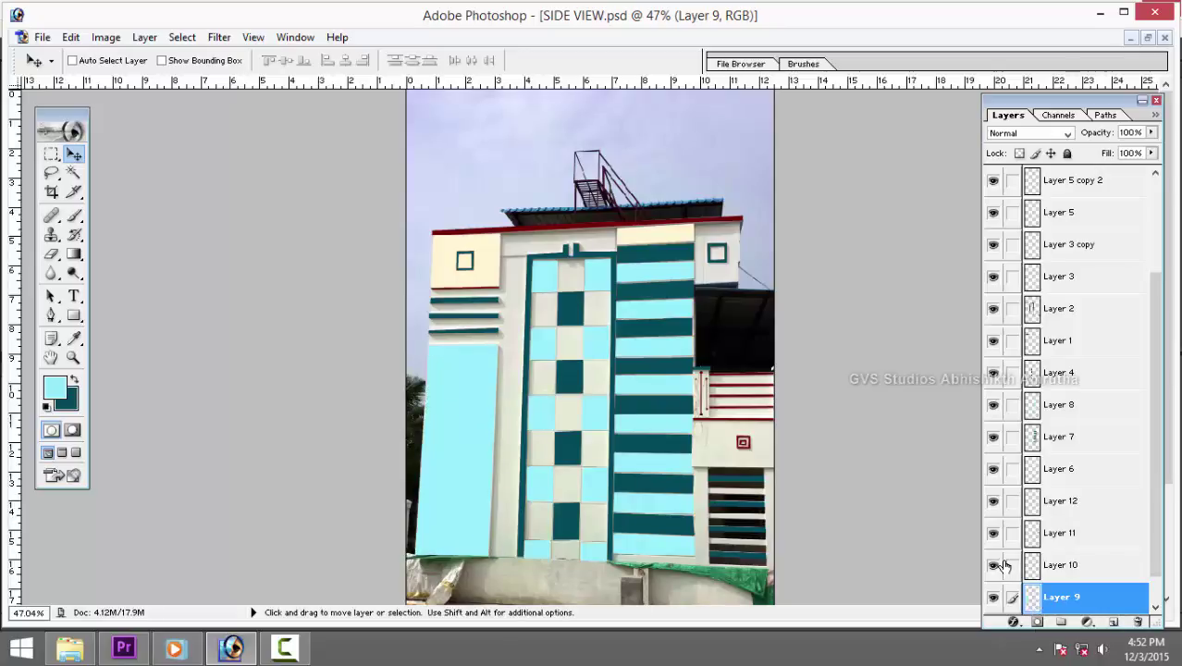
key(ctrl+alt+z)
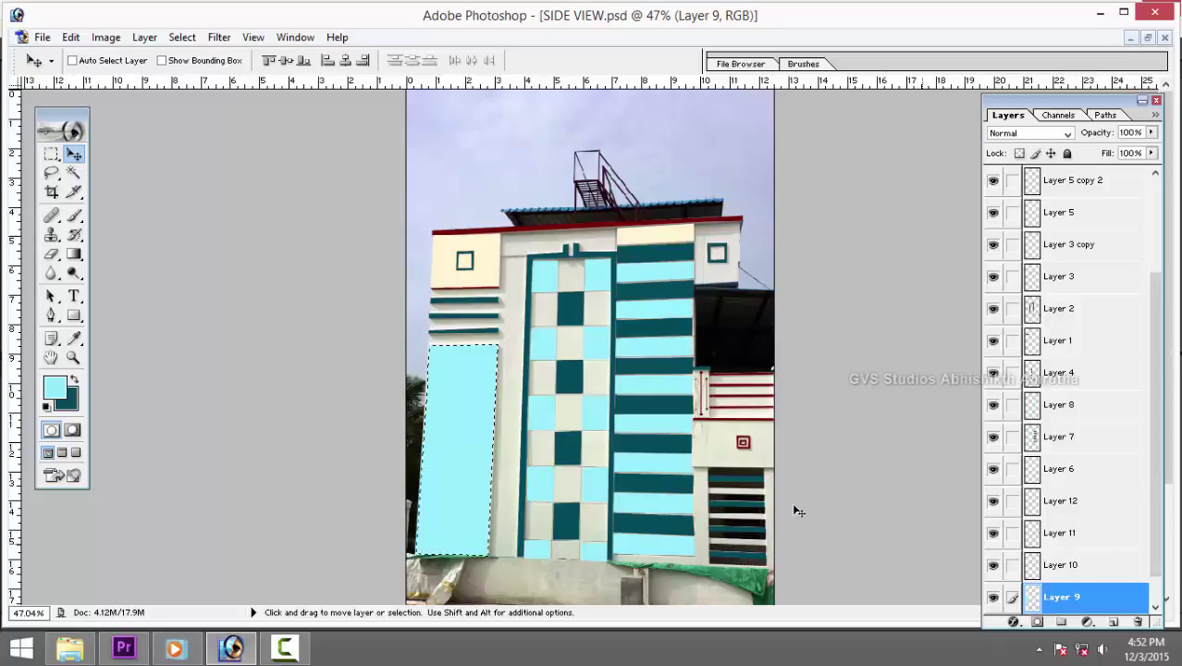
key(ctrl+alt+z)
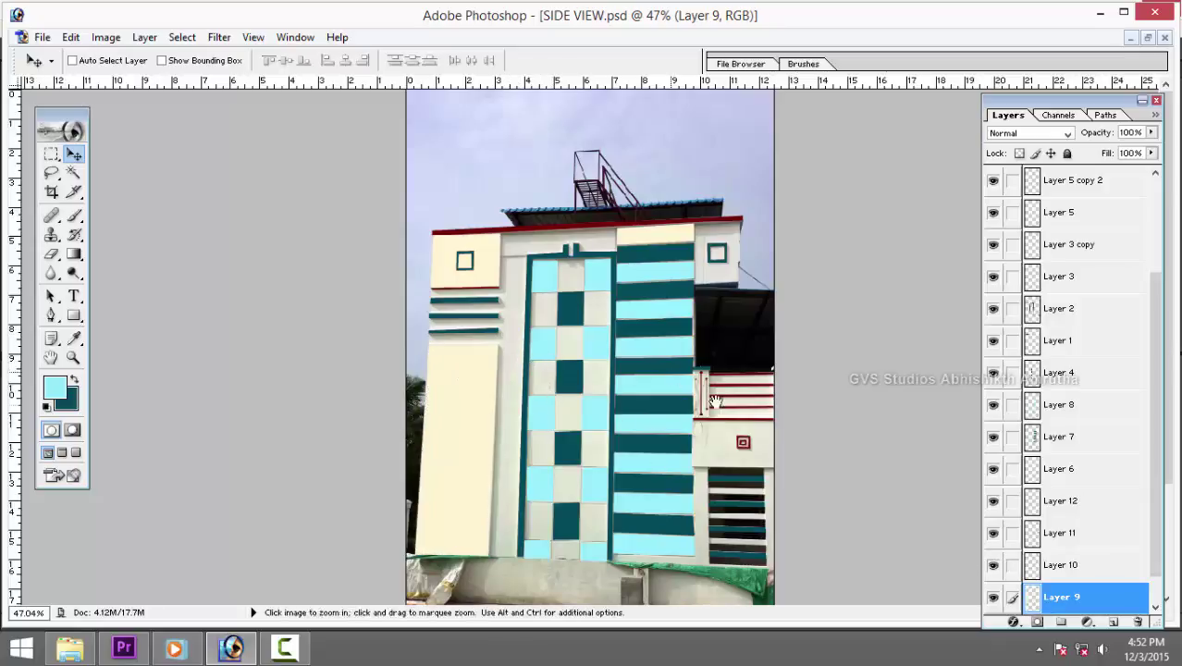
Zoom in on the red balcony stripes and move the Layers palette out of the way.
key(ctrl+plus)
scroll(823, 521, down, 3)
key(ctrl+plus)
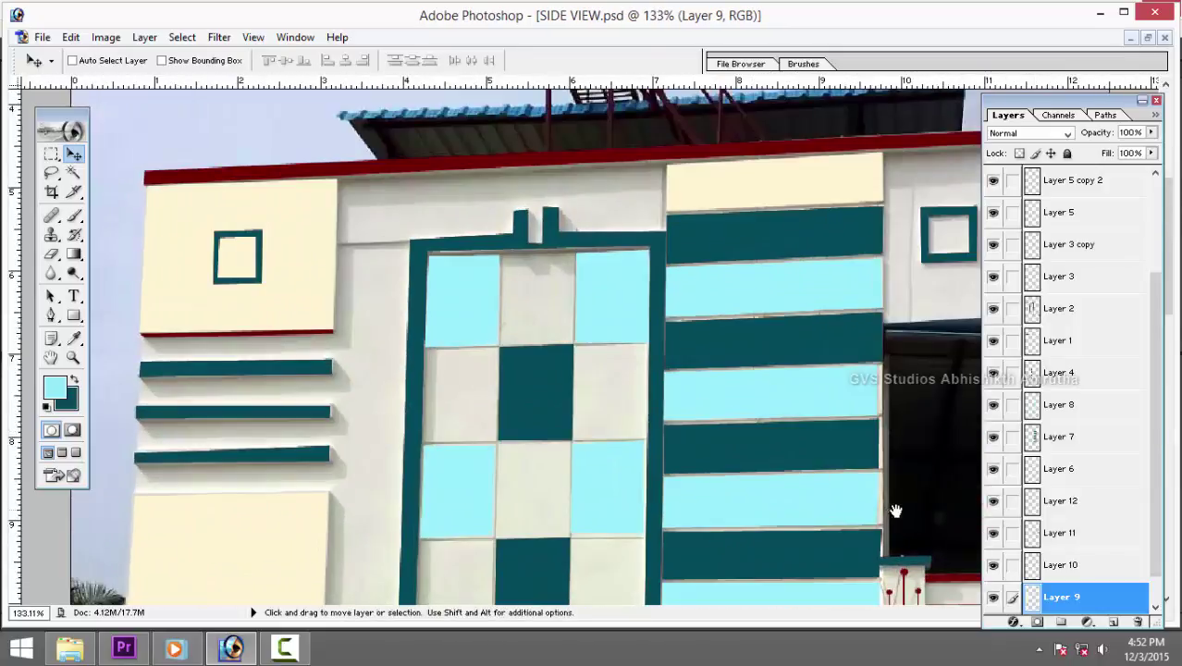
scroll(888, 509, down, 3)
scroll(837, 437, down, 2)
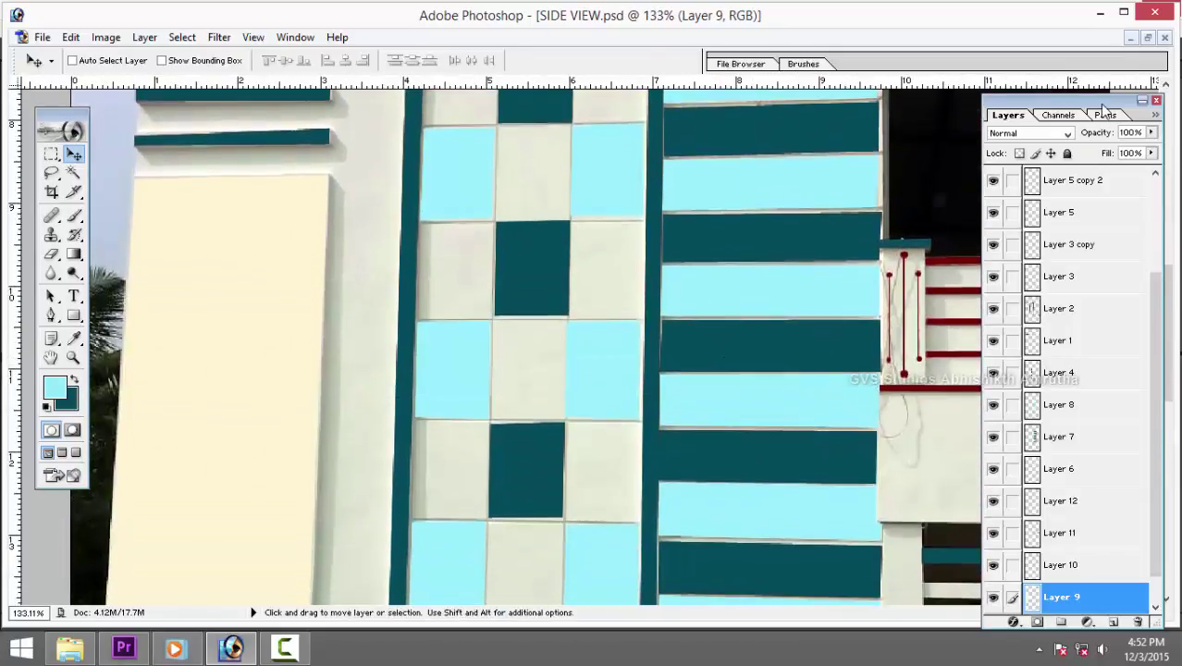
drag(1103, 109, 627, 148)
Fill Layer 11's red balcony stripes and small square with teal.
right_click(1045, 265)
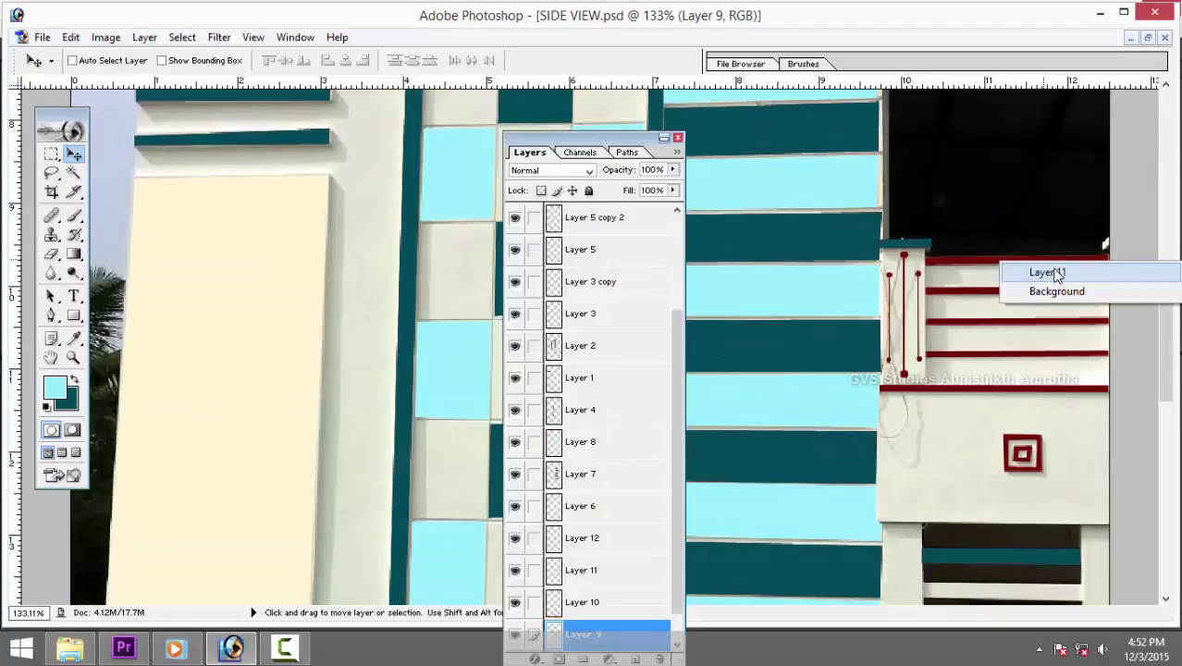
click(1055, 269)
click(514, 570)
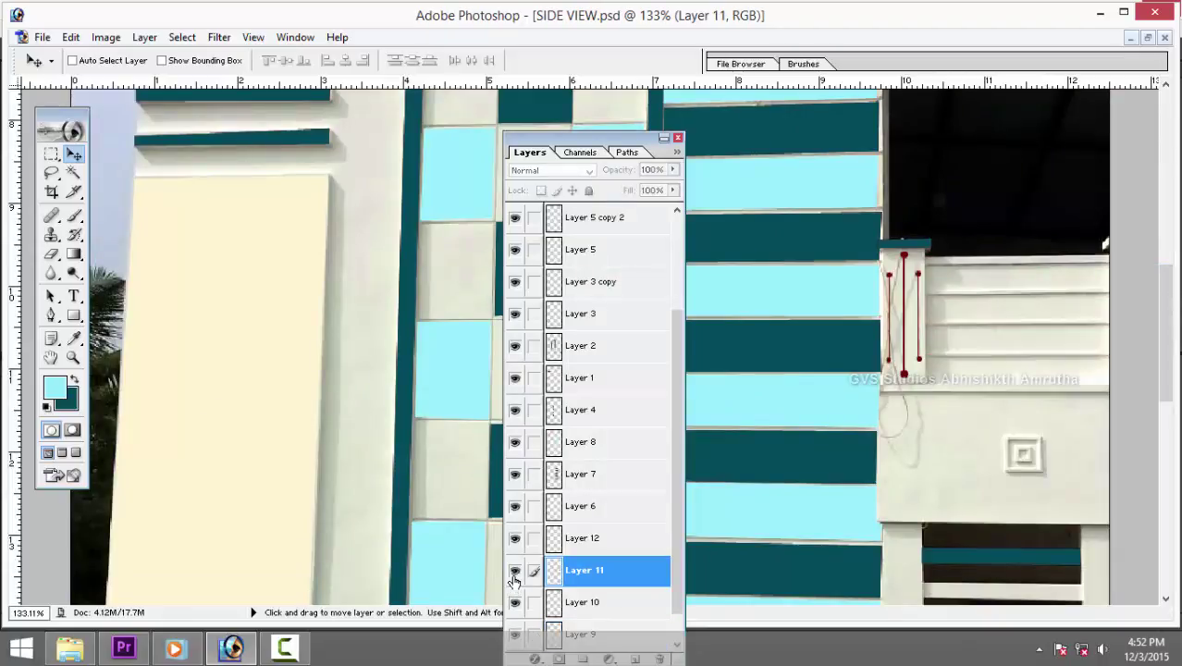
click(515, 569)
ctrl+click(552, 577)
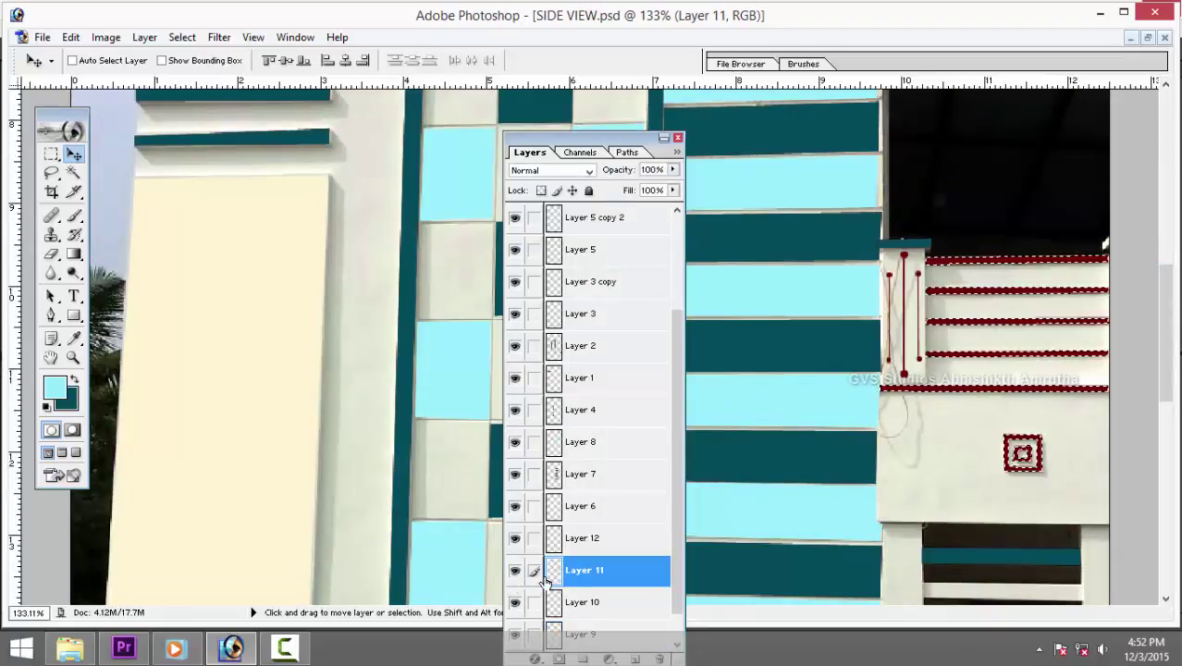
key(ctrl+BackSpace)
key(ctrl+d)
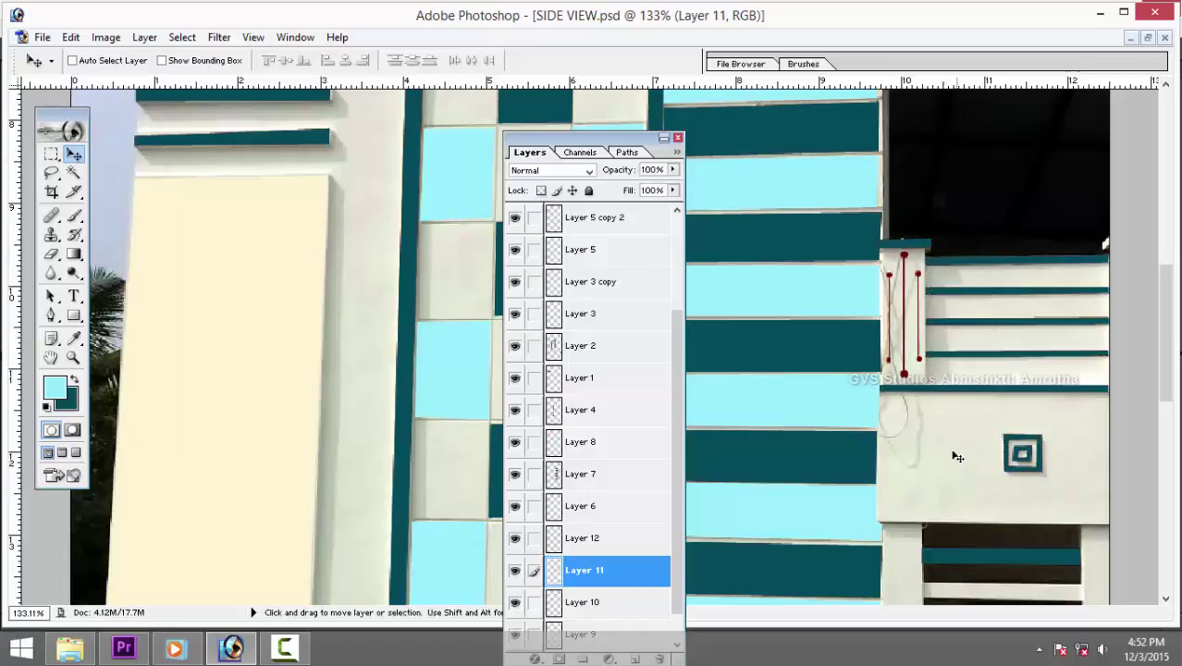
Recolour Layer 12's thin vertical lines dark teal and zoom out to the whole facade.
right_click(907, 263)
click(879, 267)
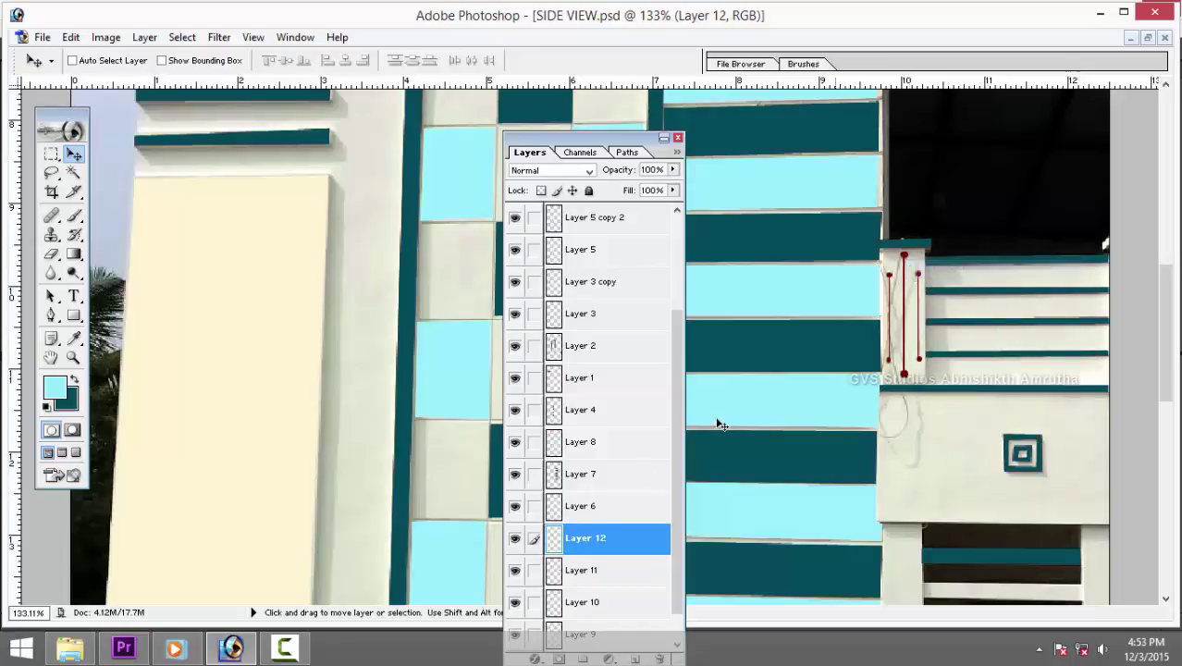
ctrl+click(553, 543)
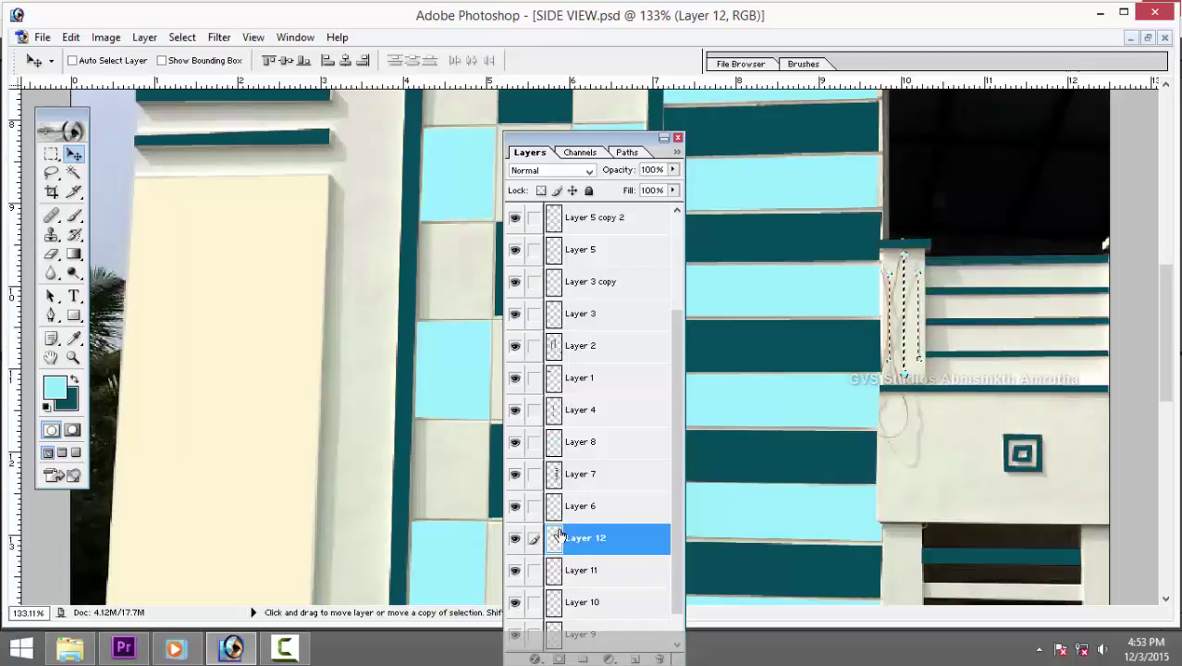
key(ctrl+d)
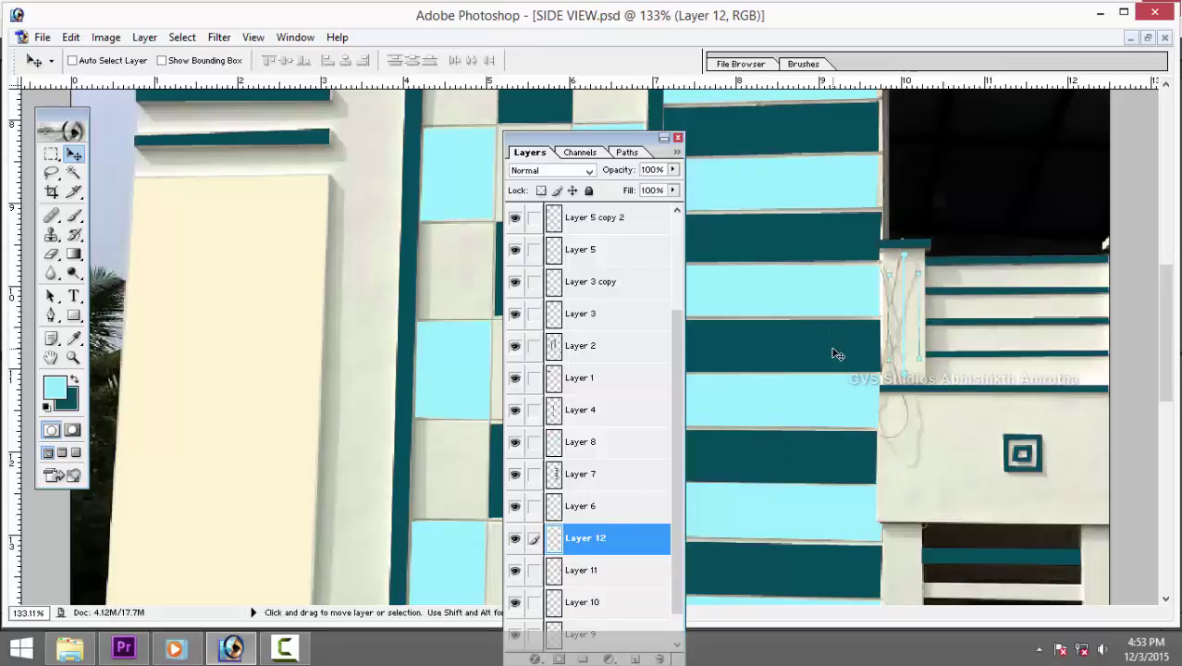
ctrl+click(559, 538)
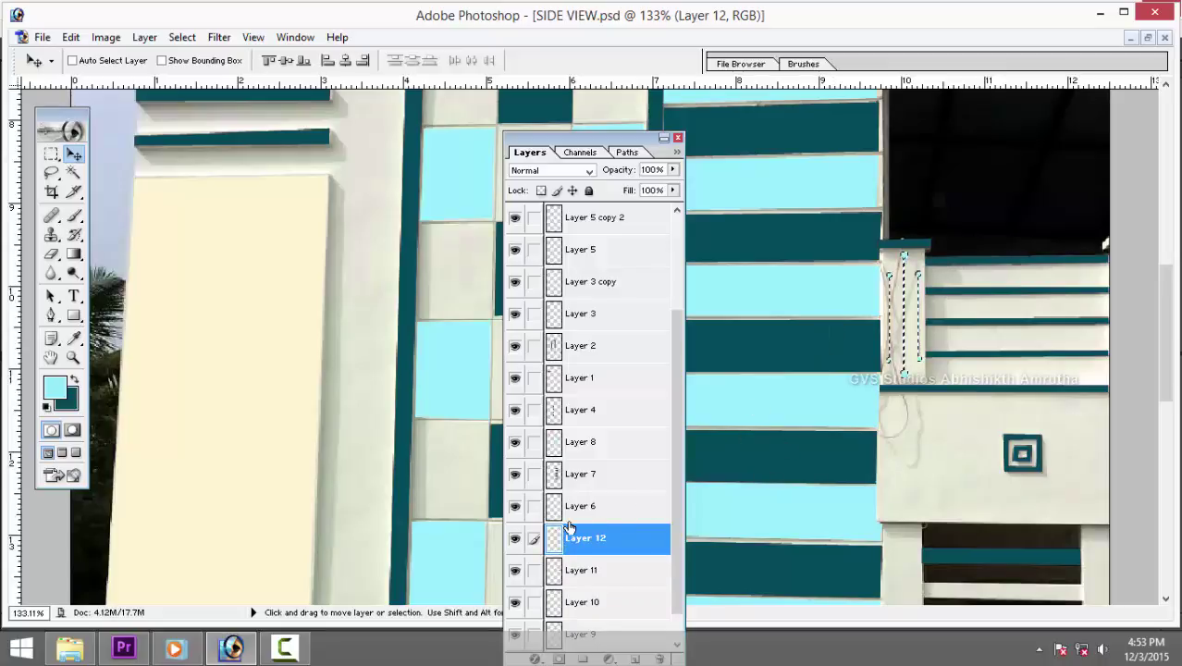
key(ctrl+d)
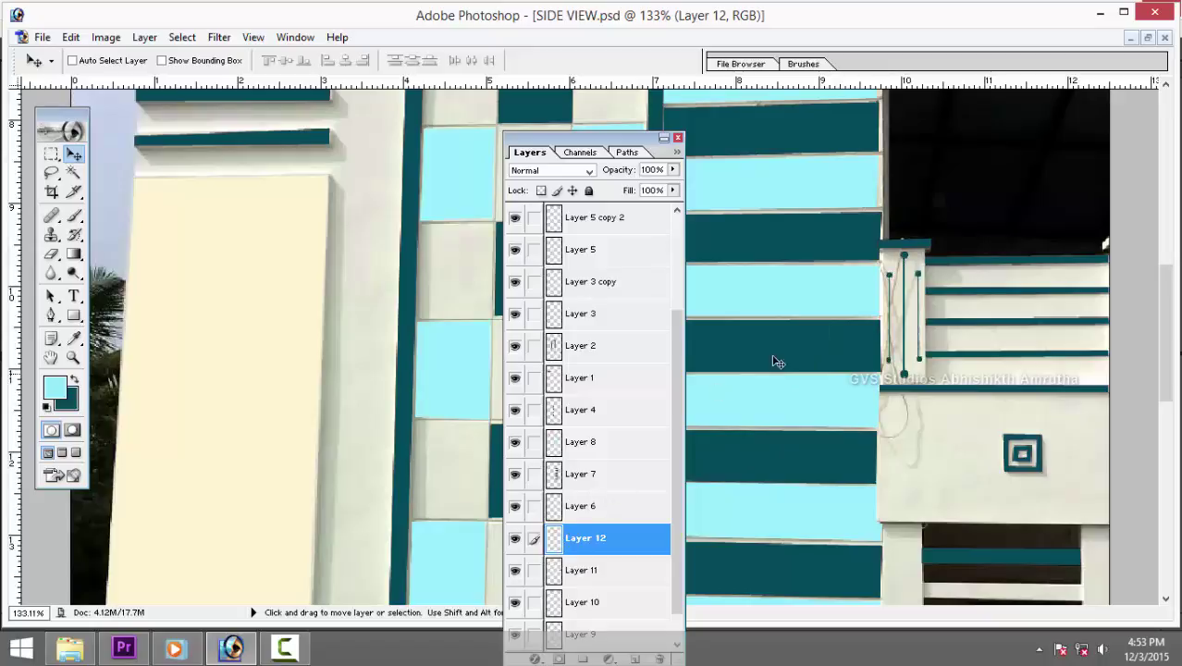
drag(586, 148, 965, 170)
scroll(491, 342, down, 3)
scroll(491, 343, down, 2)
scroll(491, 343, down, 2)
scroll(491, 343, up, 2)
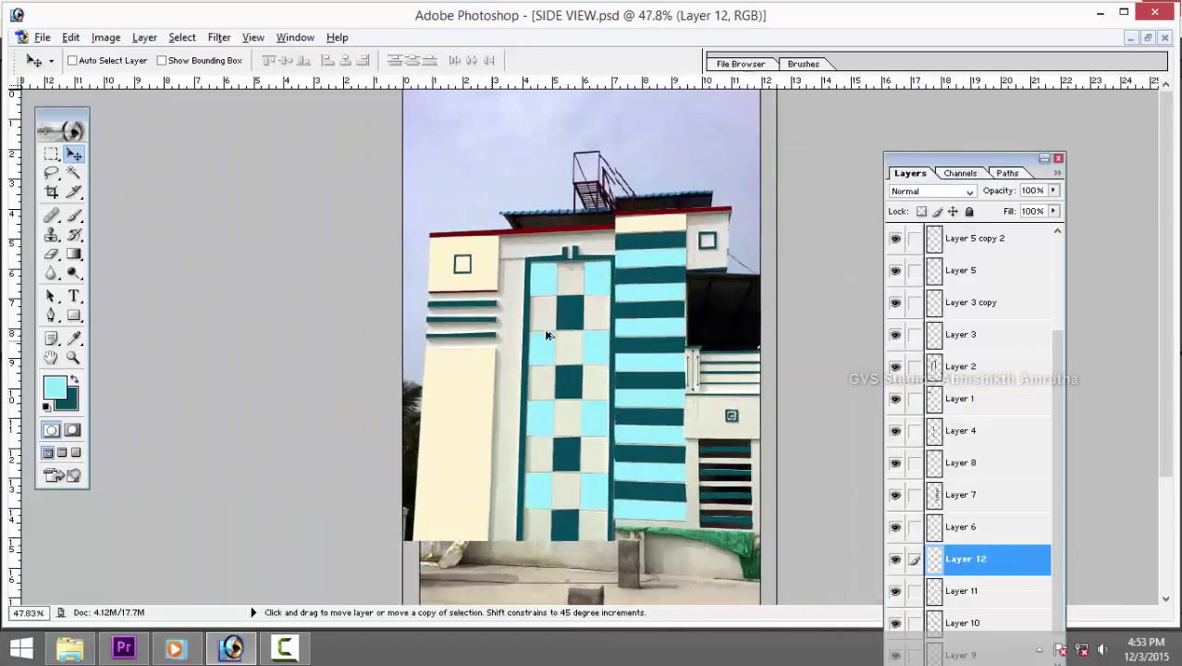
scroll(536, 309, up, 2)
Make Layer 1 active and fill its dark-red roof trim with teal.
right_click(546, 309)
click(546, 308)
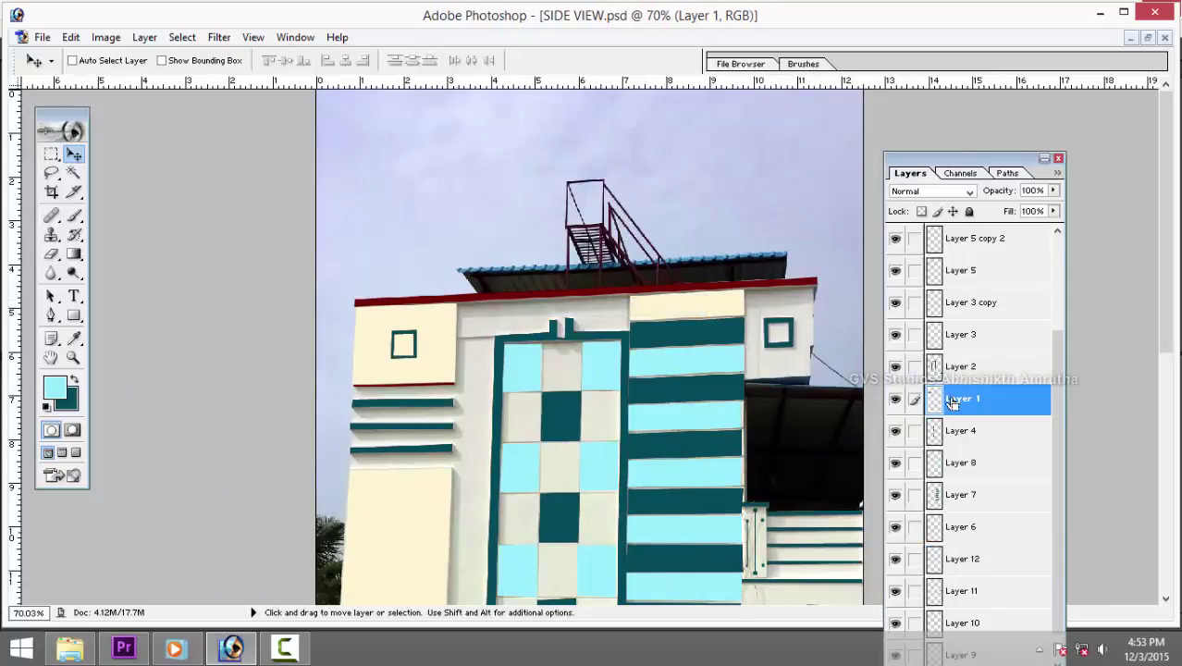
key(ctrl+BackSpace)
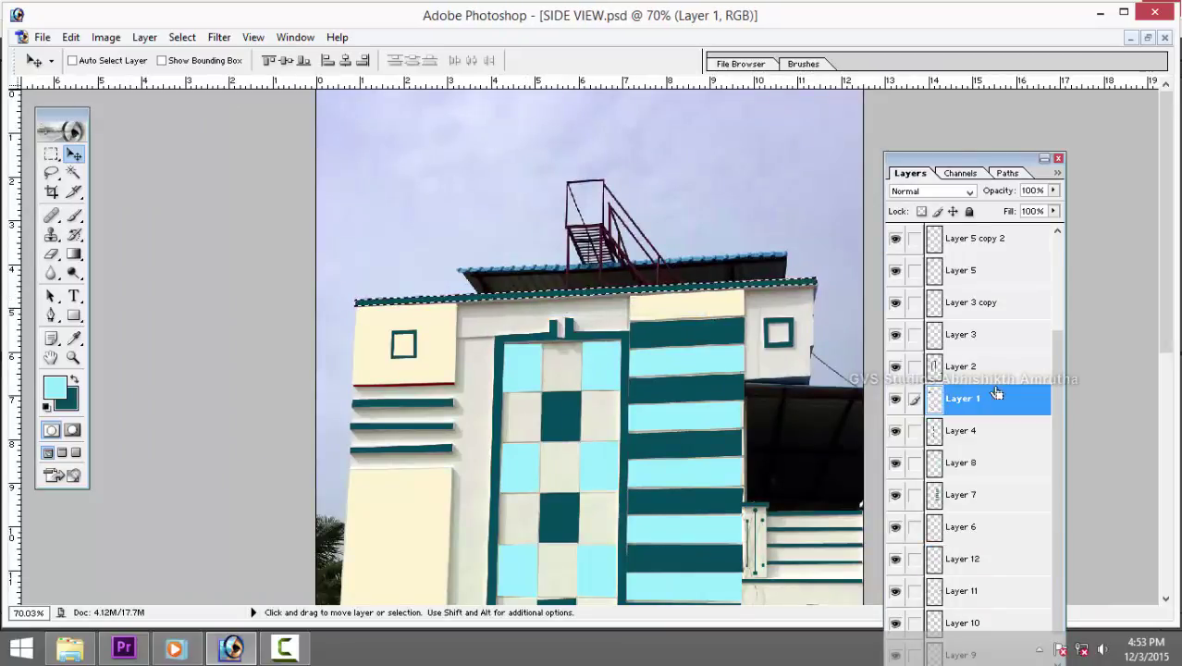
scroll(648, 425, down, 2)
scroll(592, 407, down, 1)
scroll(563, 393, down, 1)
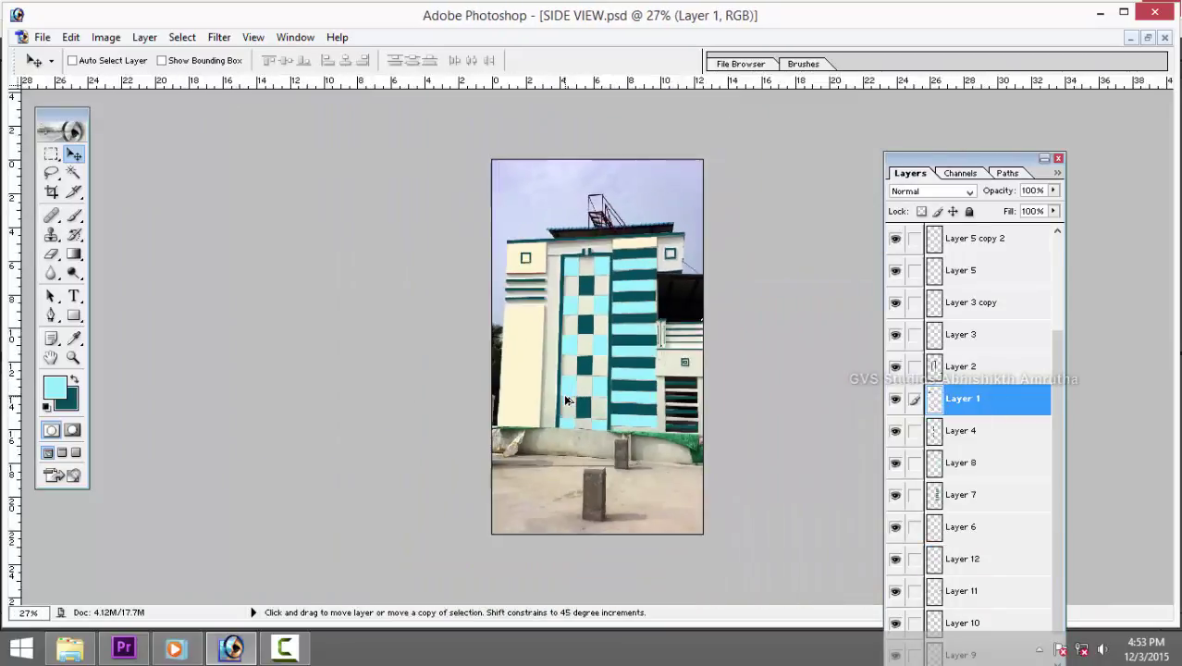
scroll(516, 386, up, 2)
scroll(517, 387, up, 2)
scroll(370, 370, up, 2)
scroll(185, 361, down, 4)
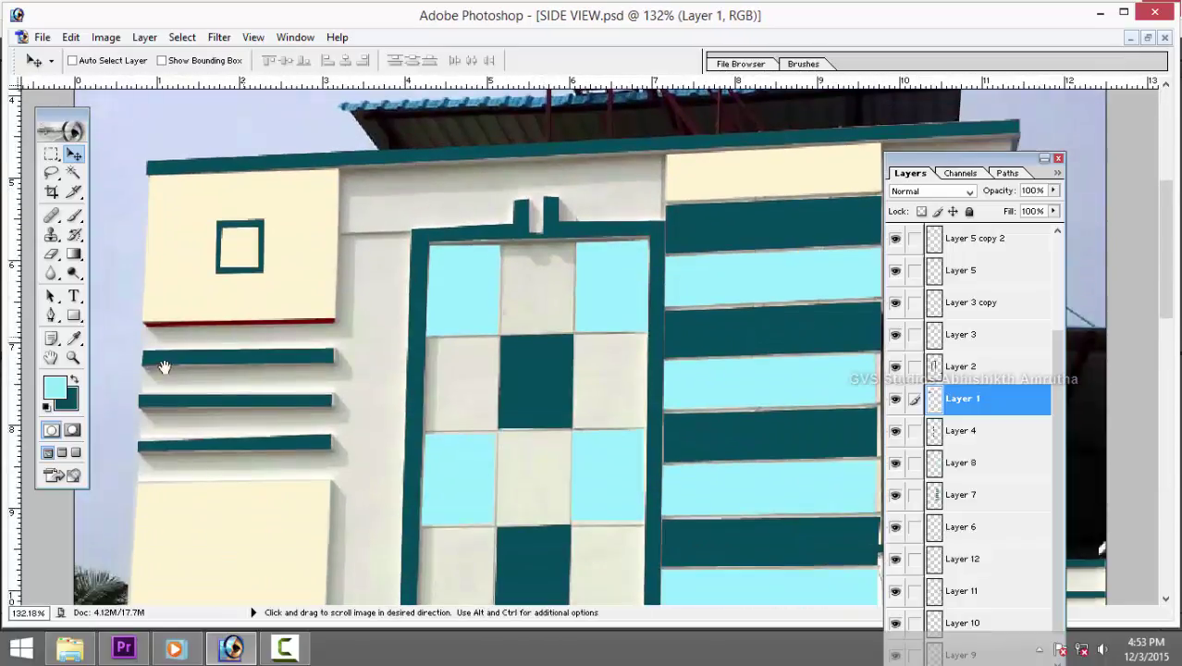
Try filling the top-left cream panel on Layer 10 teal, then undo and deselect.
right_click(185, 325)
click(232, 337)
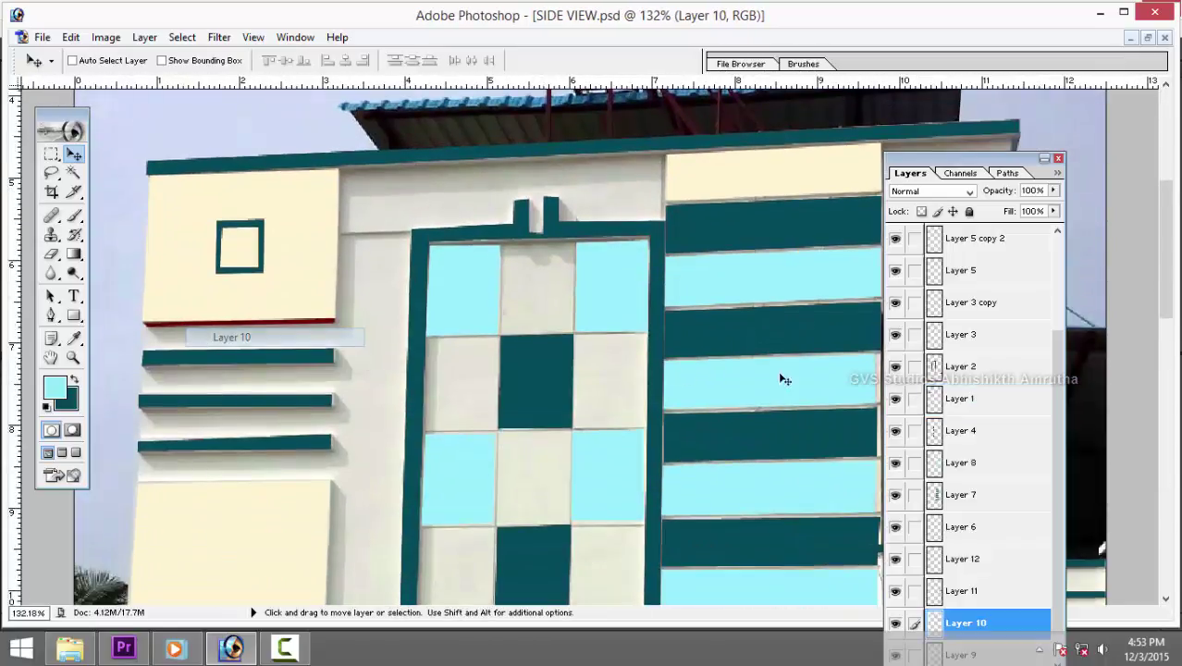
ctrl+click(937, 622)
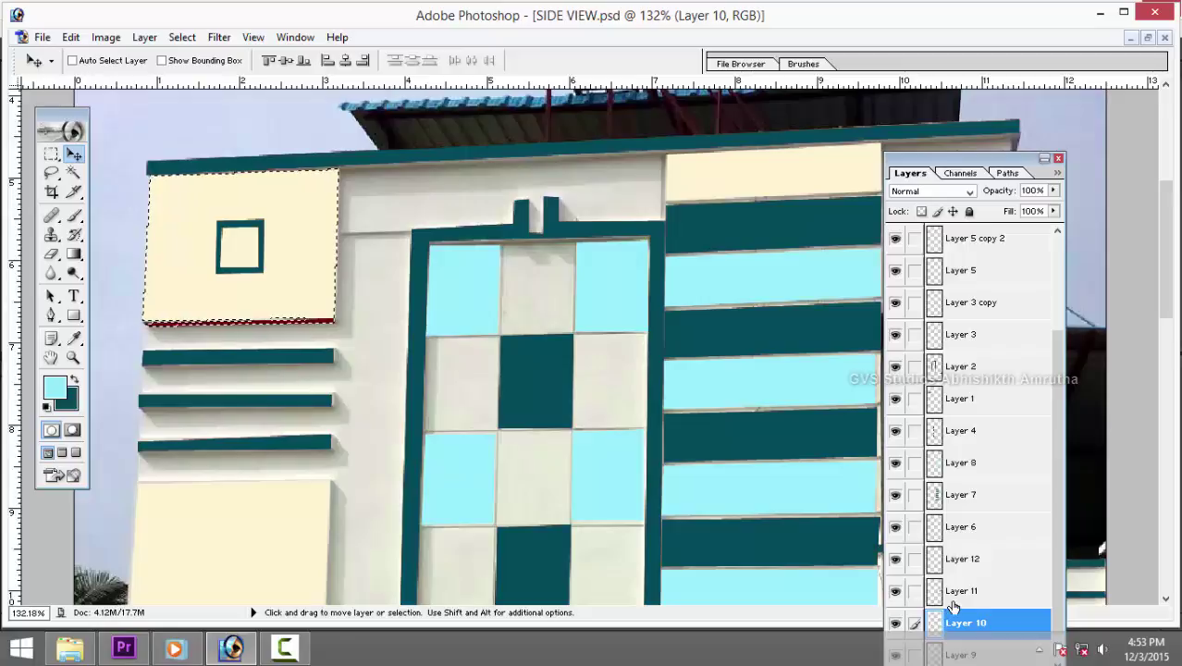
key(ctrl+BackSpace)
key(ctrl+z)
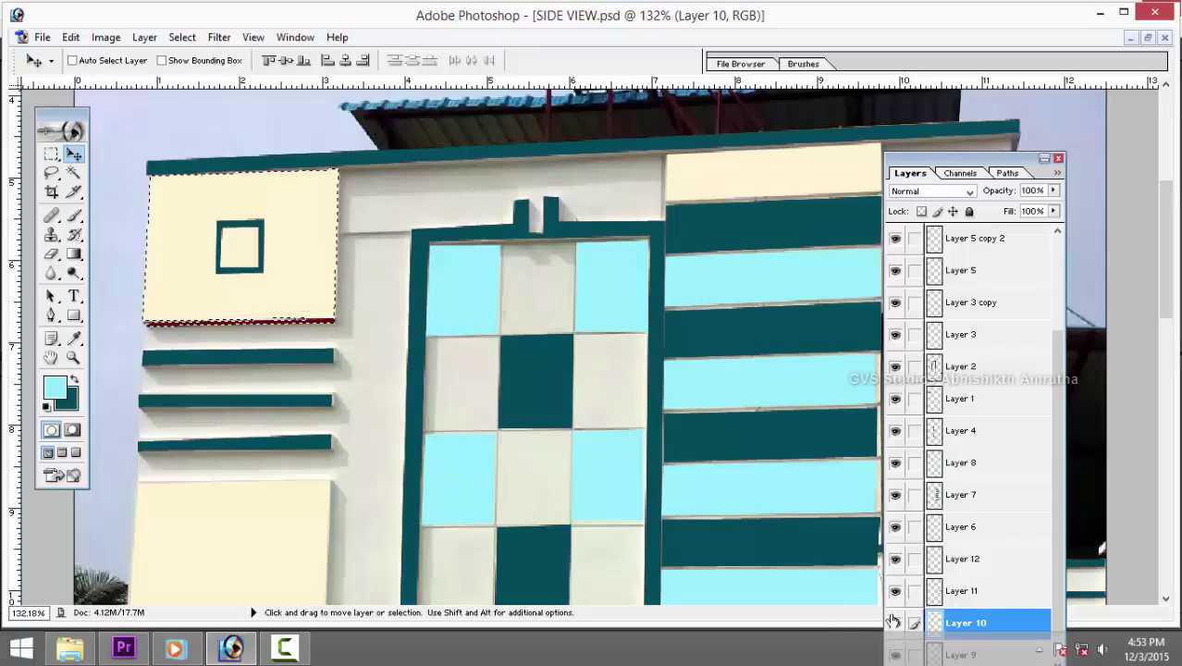
key(ctrl+d)
right_click(291, 289)
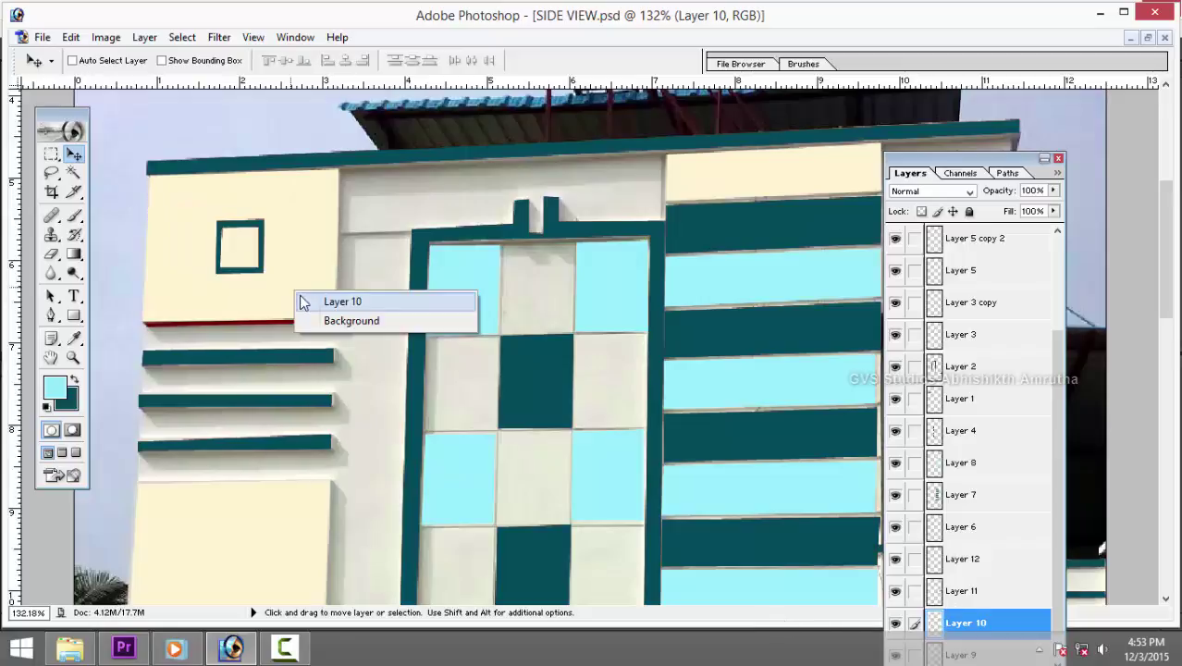
click(307, 301)
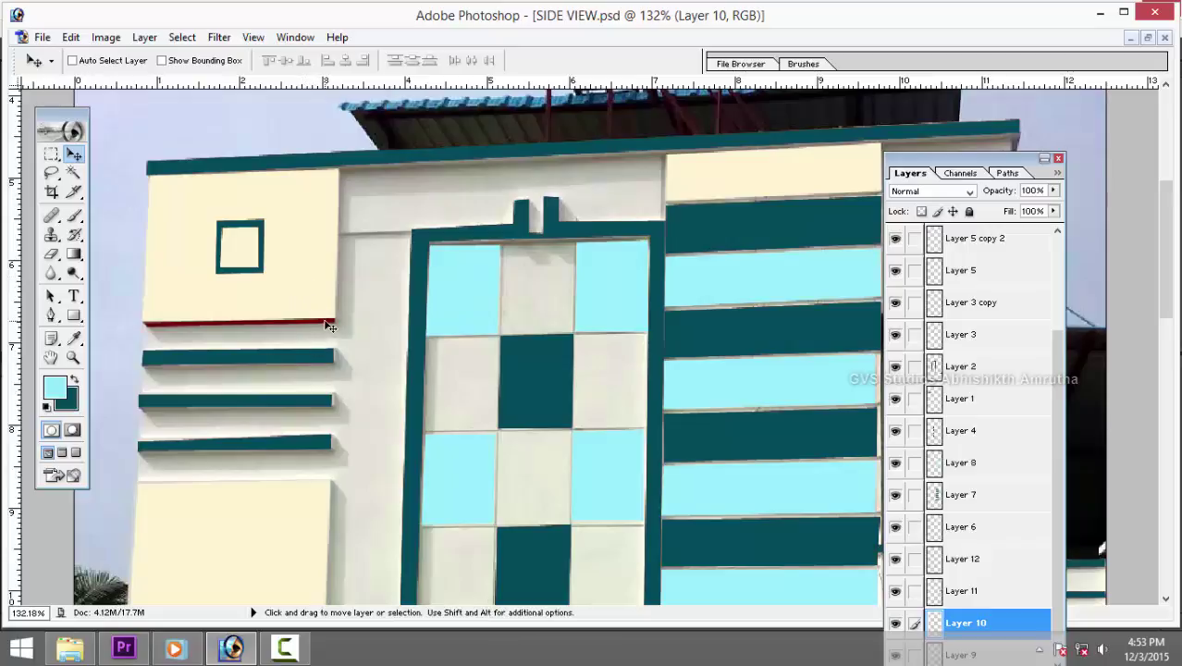
On Layer 10, Magic Wand the red strip under the top-left panel and fill it teal.
right_click(331, 326)
click(331, 326)
key(ctrl+plus)
drag(372, 447, 482, 148)
drag(485, 473, 485, 263)
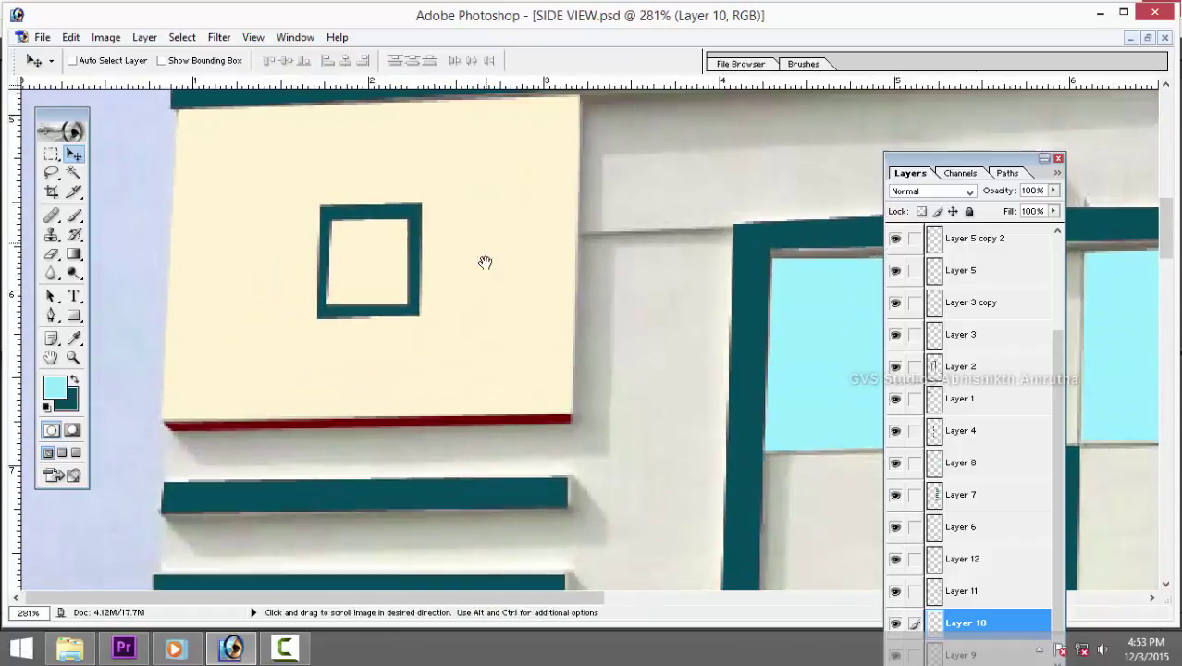
key(w)
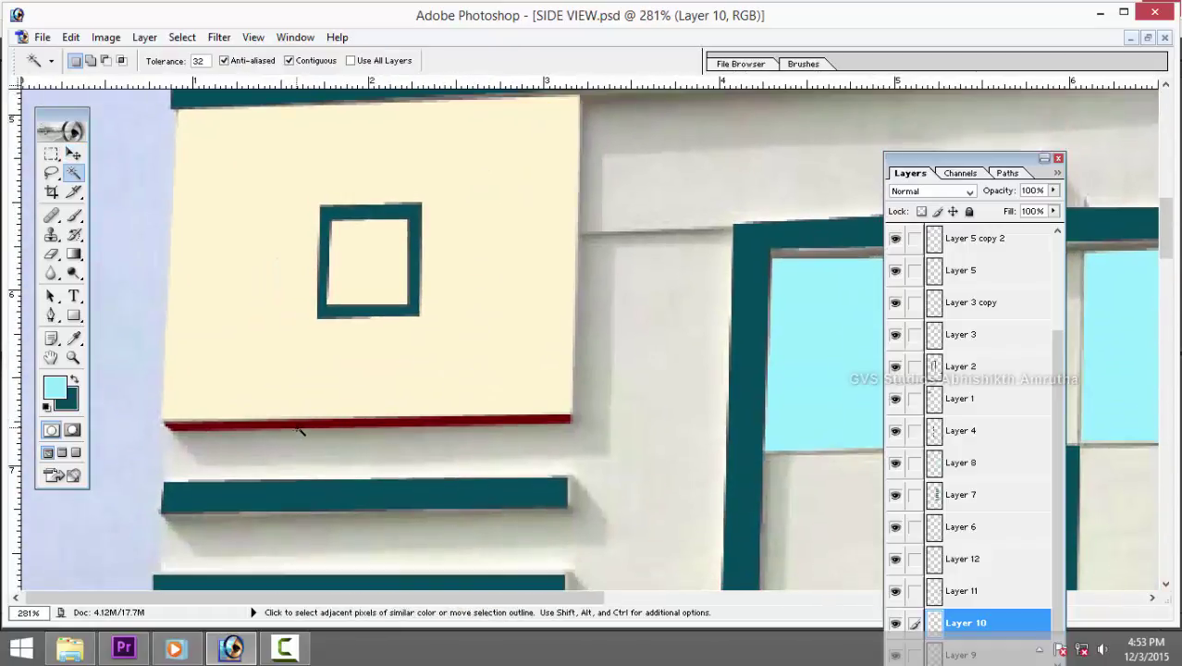
click(298, 426)
key(ctrl+BackSpace)
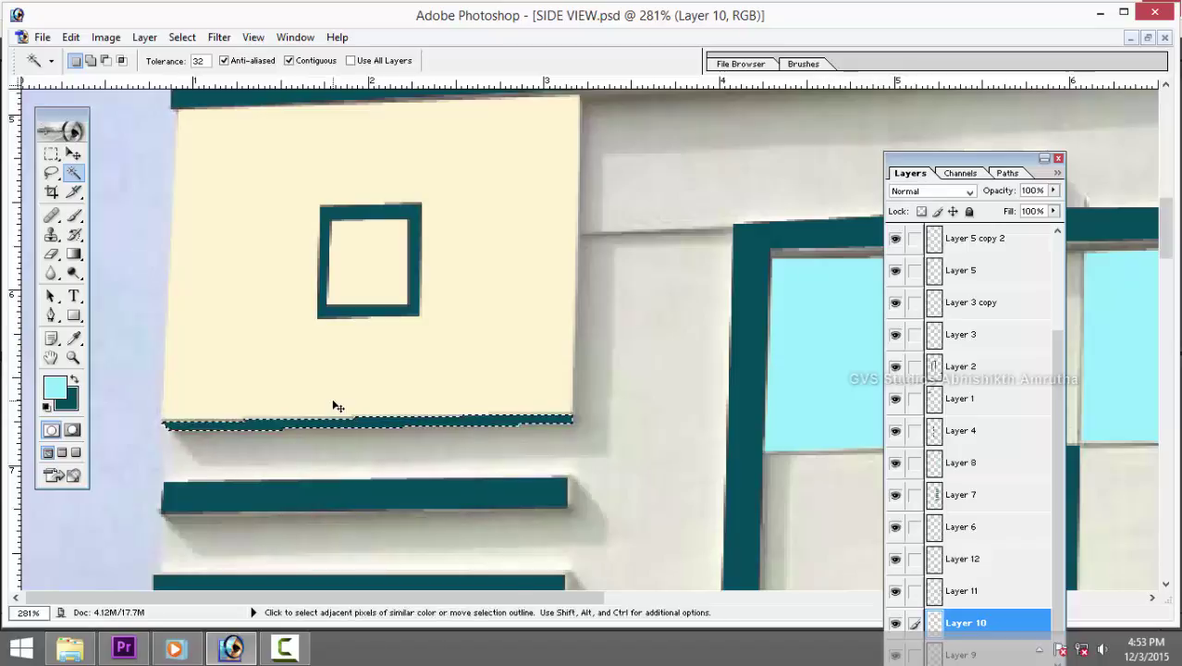
scroll(398, 387, down, 3)
scroll(384, 371, down, 3)
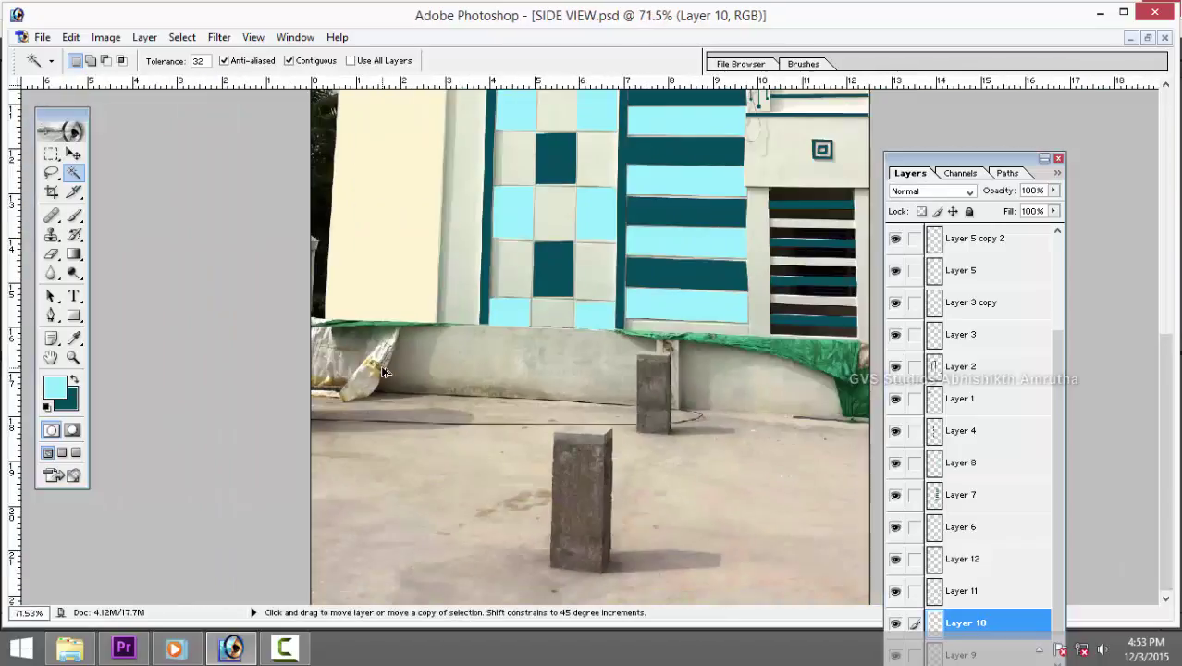
scroll(575, 343, down, 2)
scroll(589, 347, down, 2)
scroll(589, 347, up, 2)
scroll(589, 347, up, 1)
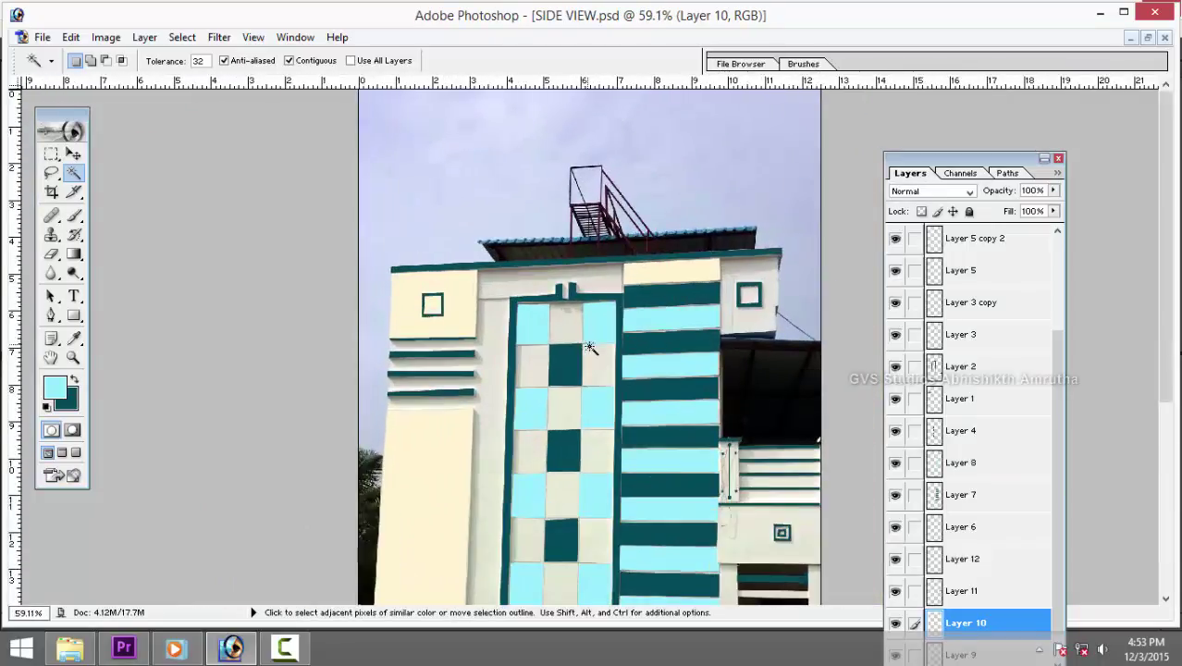
scroll(597, 349, down, 1)
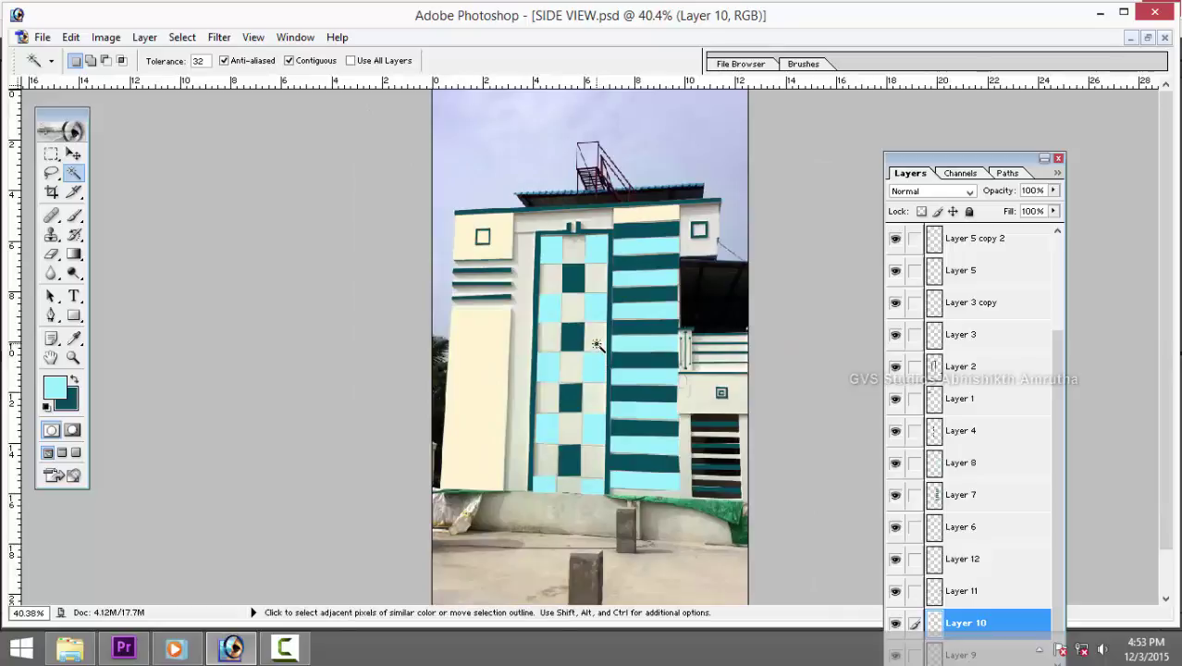
Save the current version as SIDE VIEW 2.
key(ctrl+shift+s)
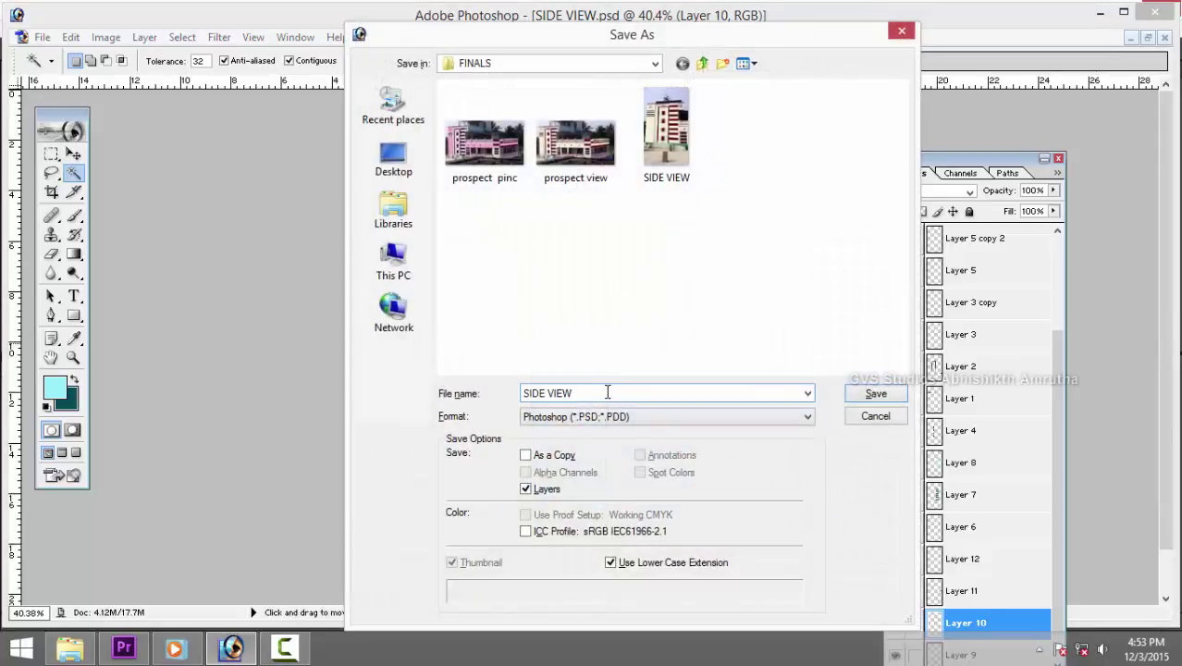
text(2)
key(Return)
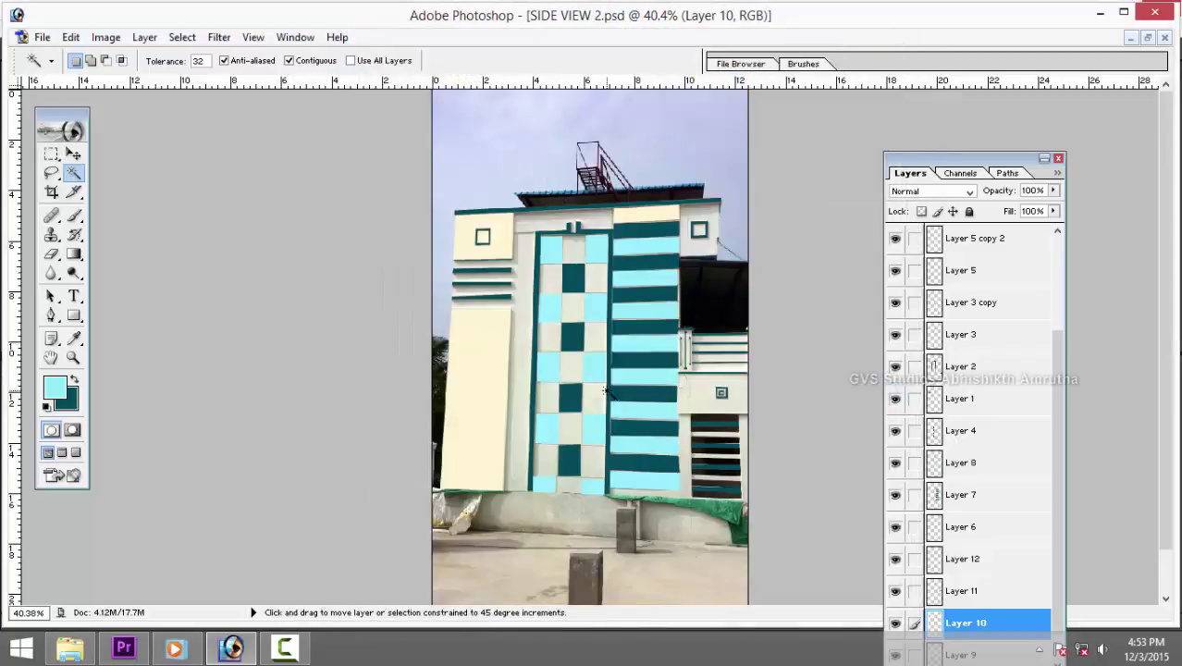
Save a JPEG copy with a shortened file name at the default quality.
key(ctrl+shift+s)
click(660, 416)
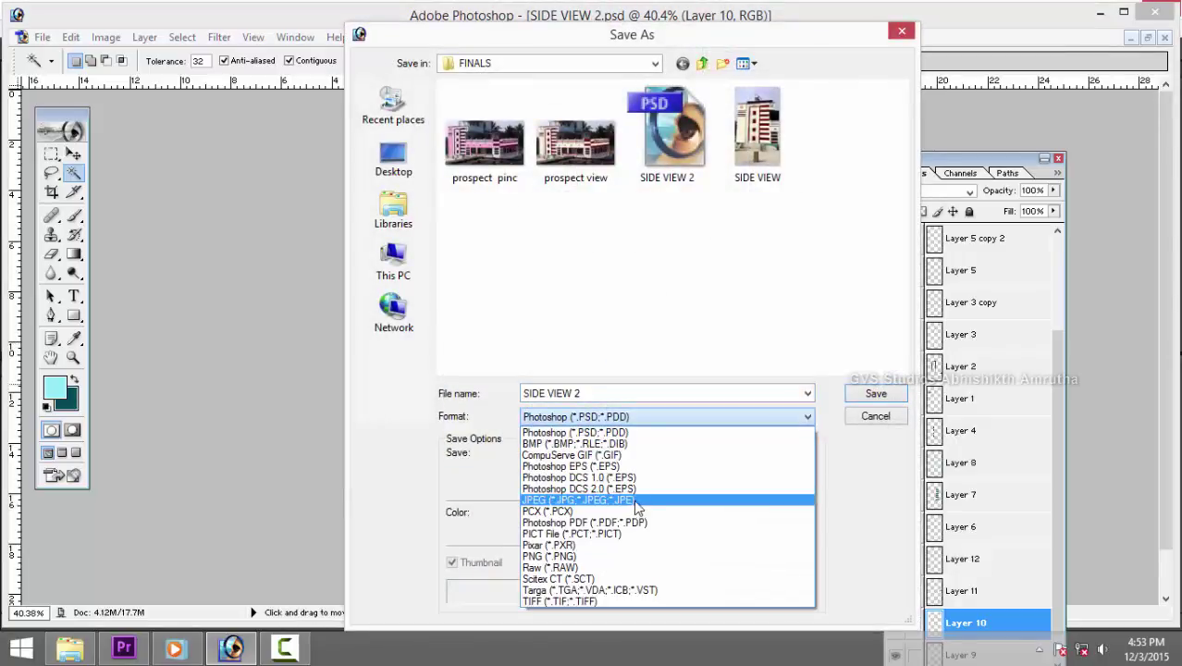
click(634, 500)
triple_click(628, 395)
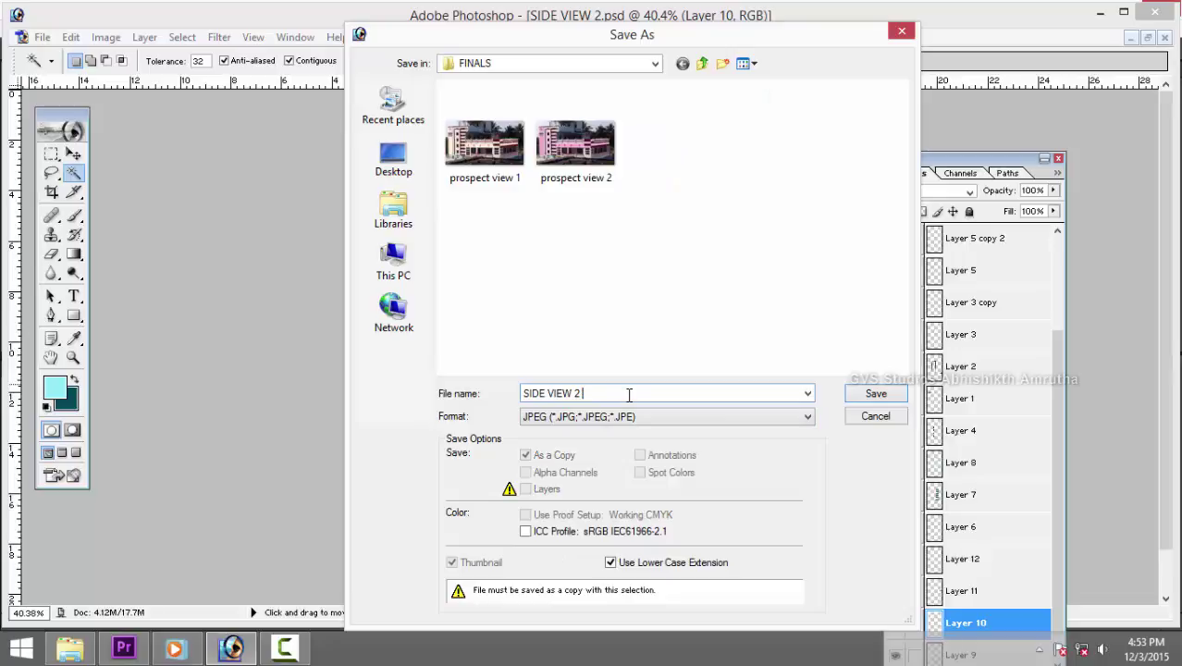
key(BackSpace)
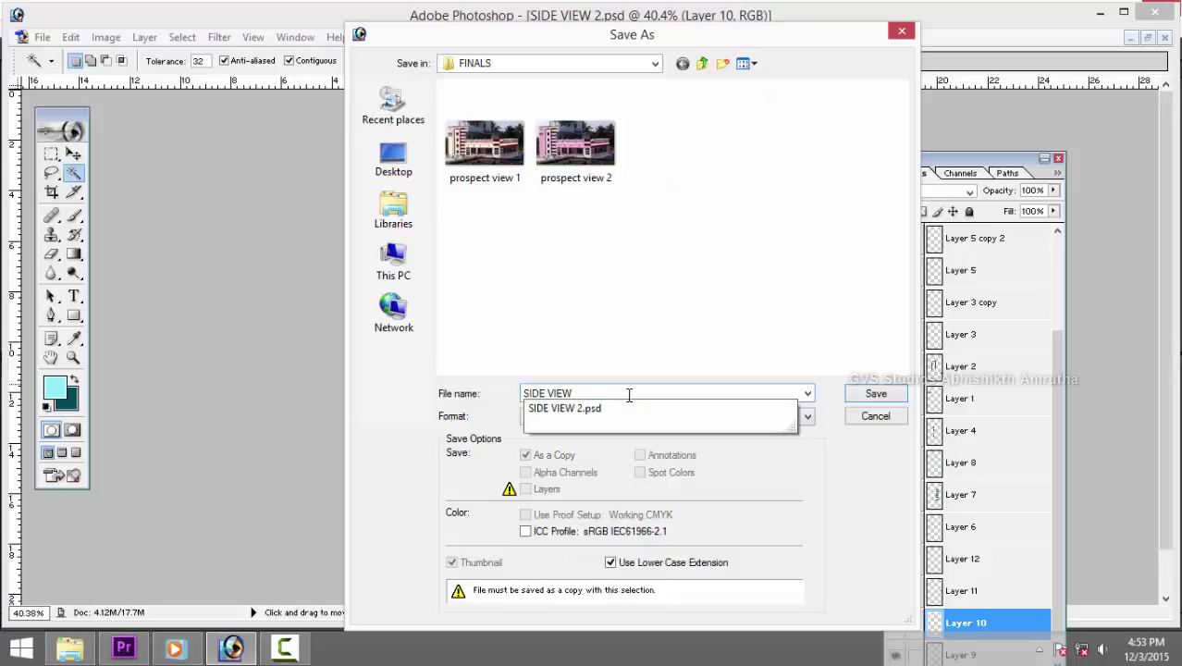
click(733, 265)
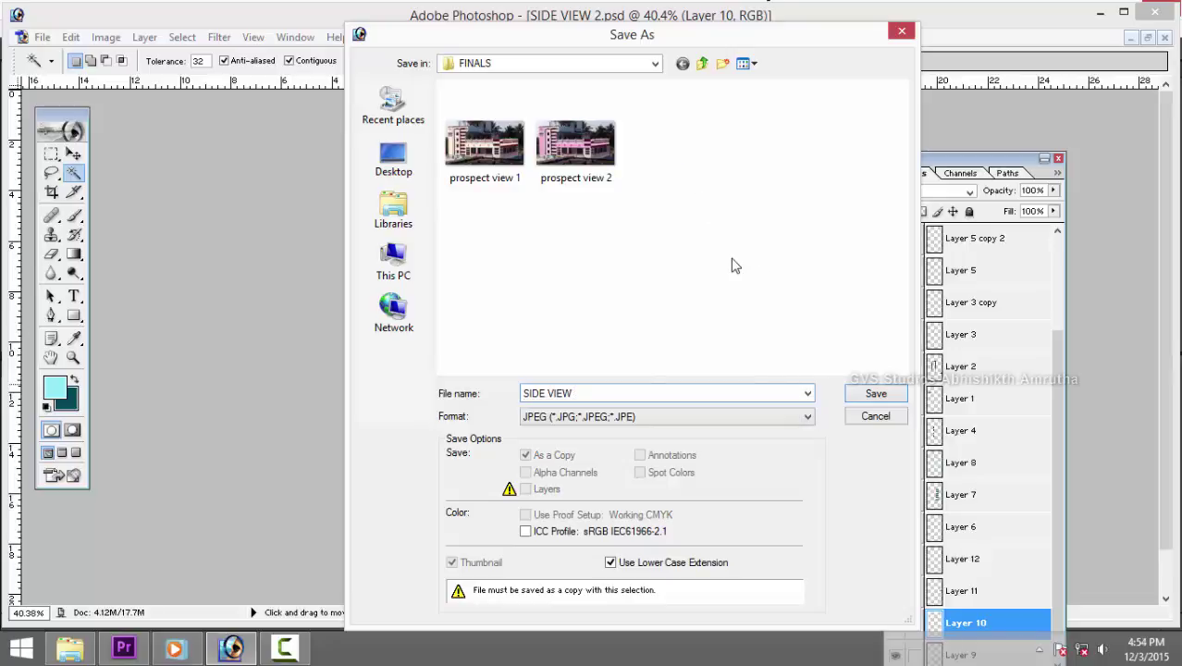
click(878, 398)
click(708, 209)
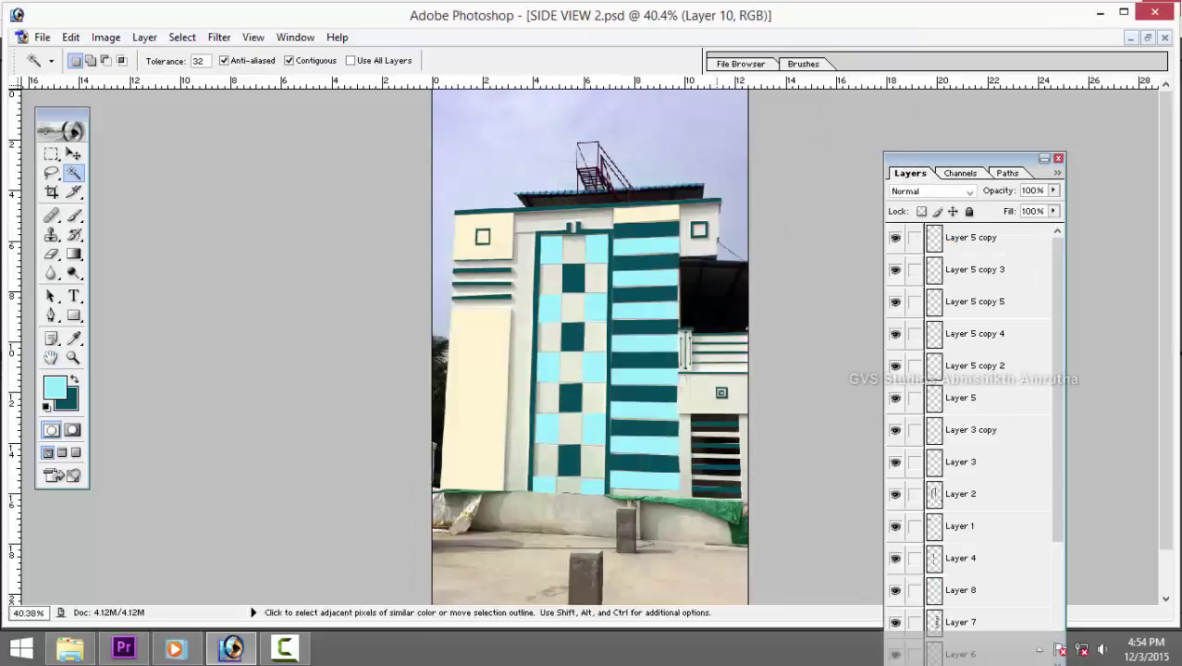
Close the document, dismiss the print preview, and open SIDE VIEW.psd from FINALS.
key(ctrl+w)
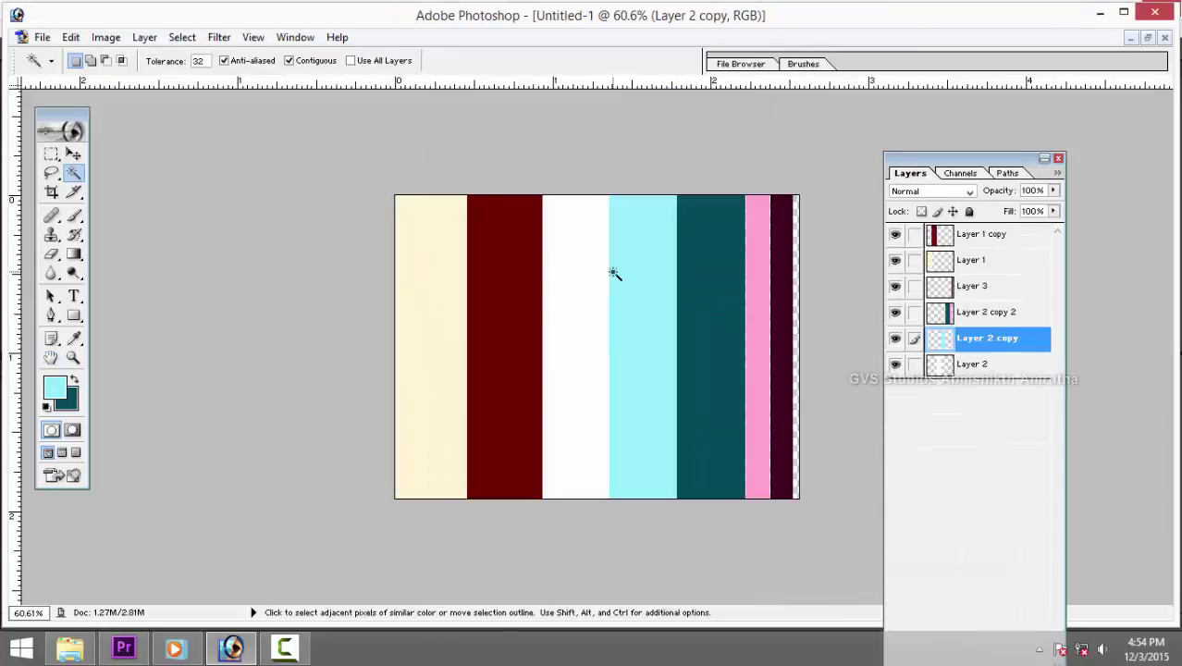
key(ctrl)
key(ctrl+p)
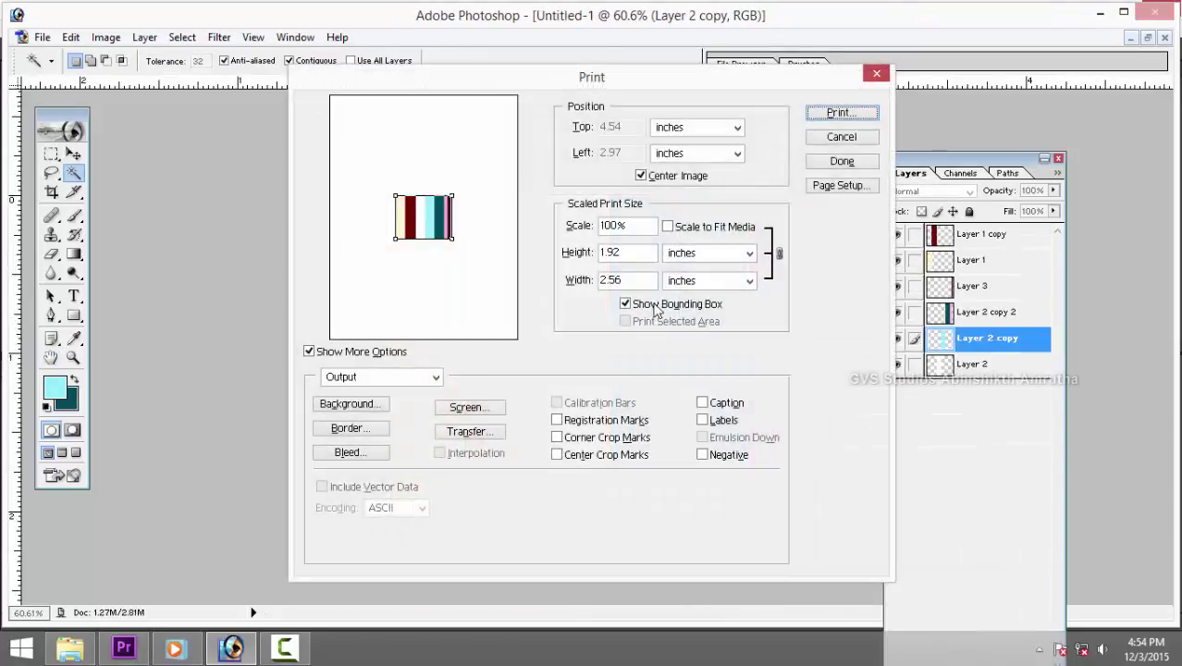
click(832, 141)
key(ctrl+o)
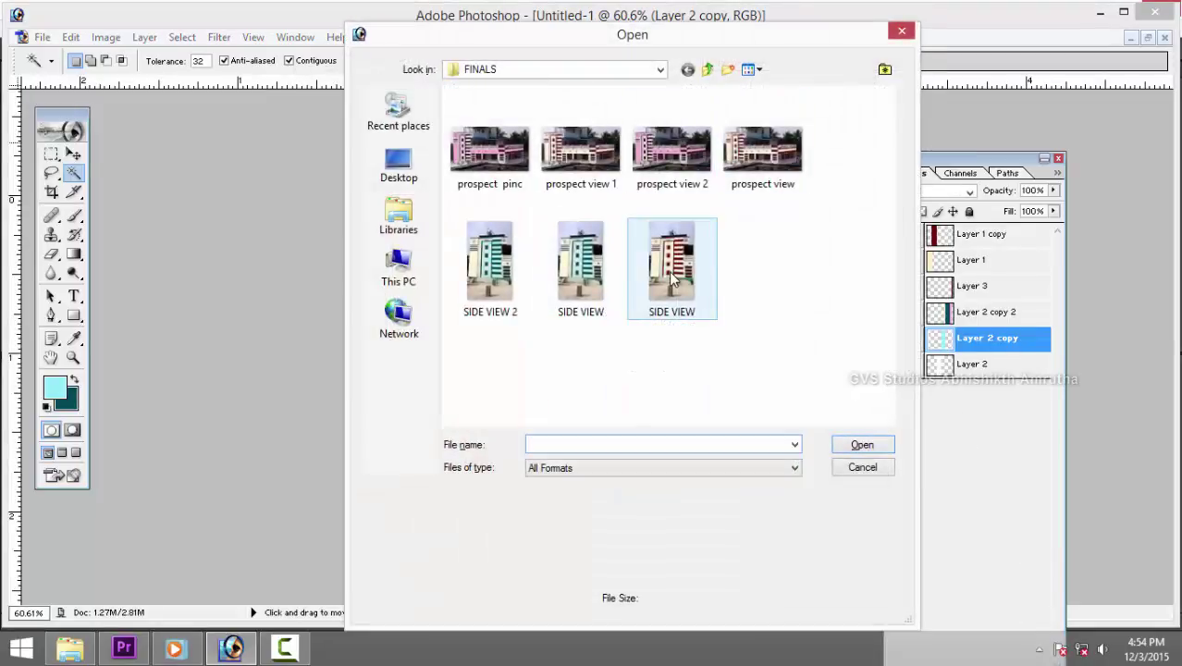
double_click(669, 273)
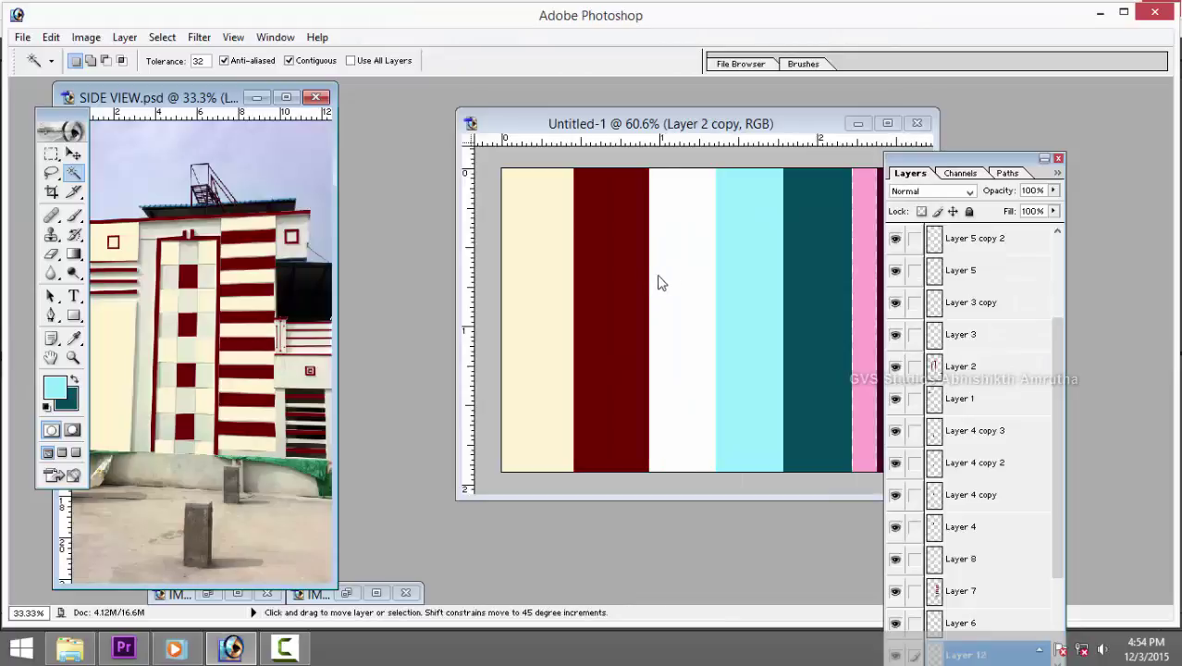
Save SIDE VIEW.psd as a maximum-quality JPEG named SIDE VIEW.
key(ctrl+shift+s)
click(583, 417)
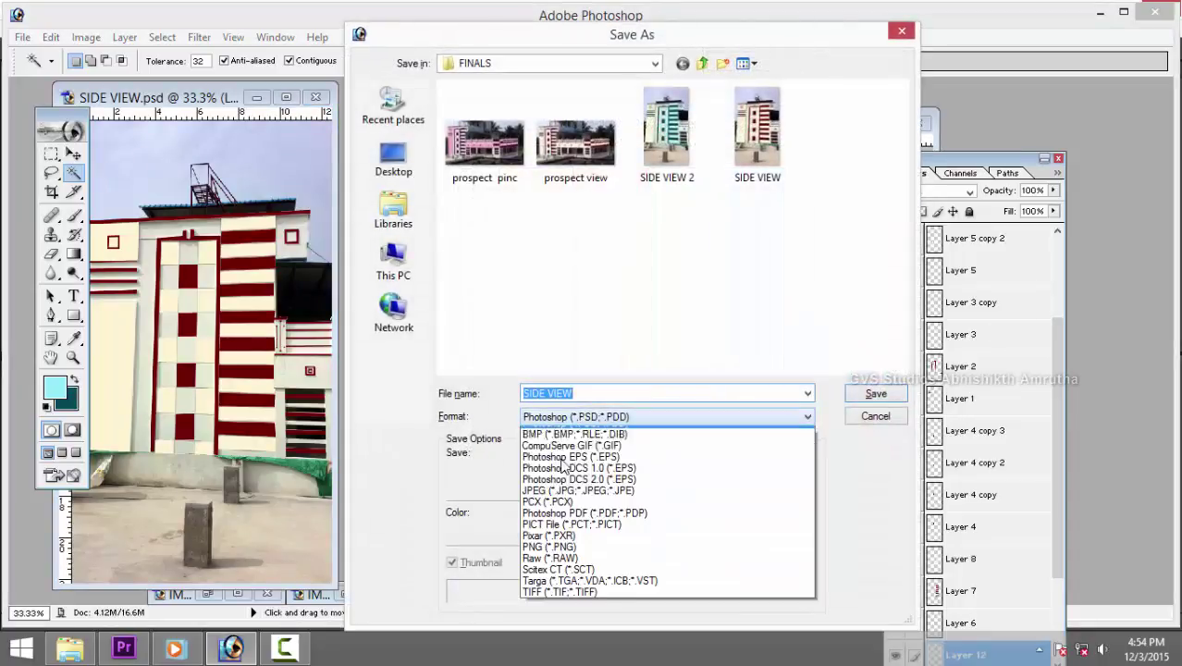
click(555, 500)
double_click(655, 393)
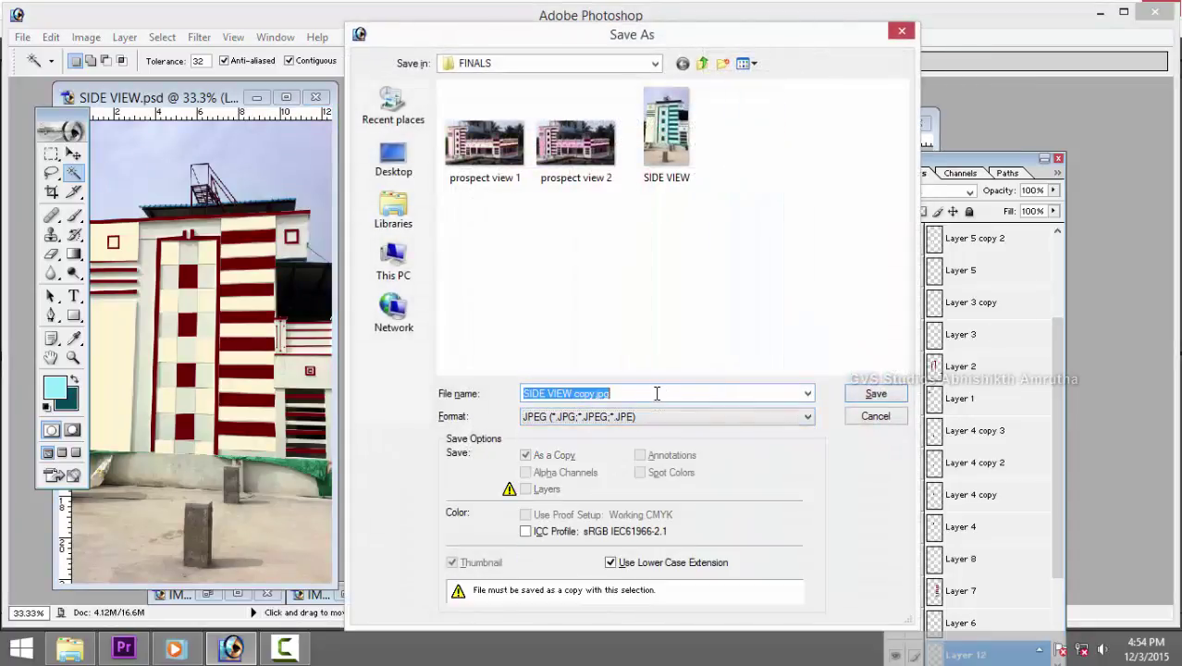
key(BackSpace)
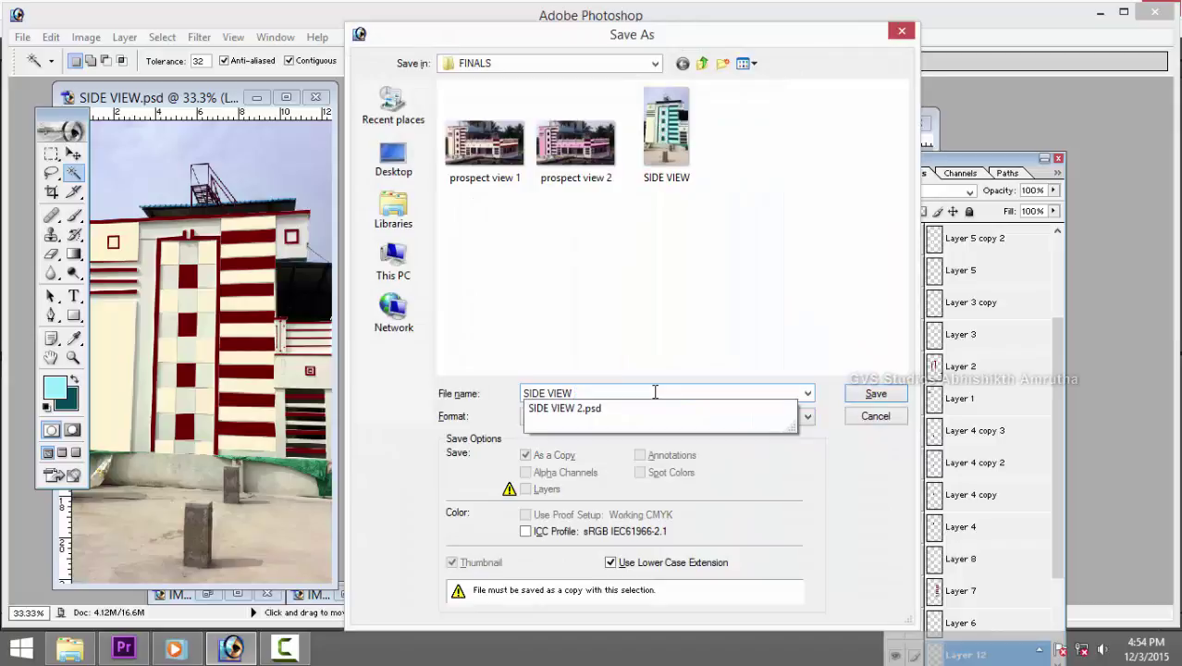
click(604, 317)
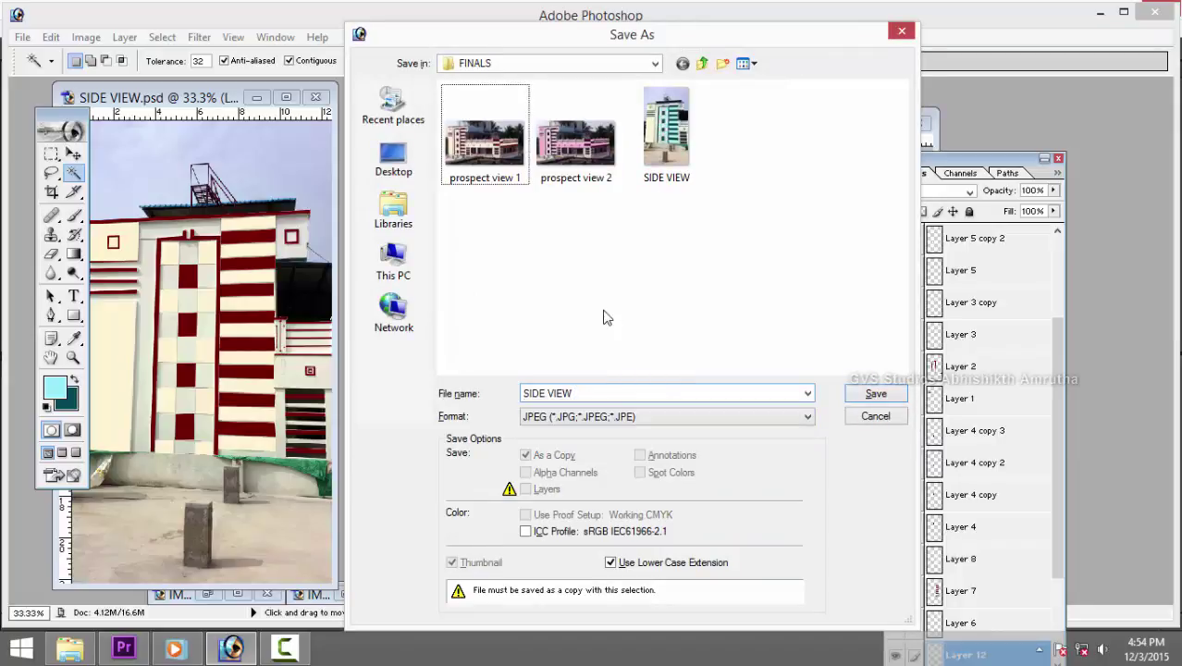
click(597, 393)
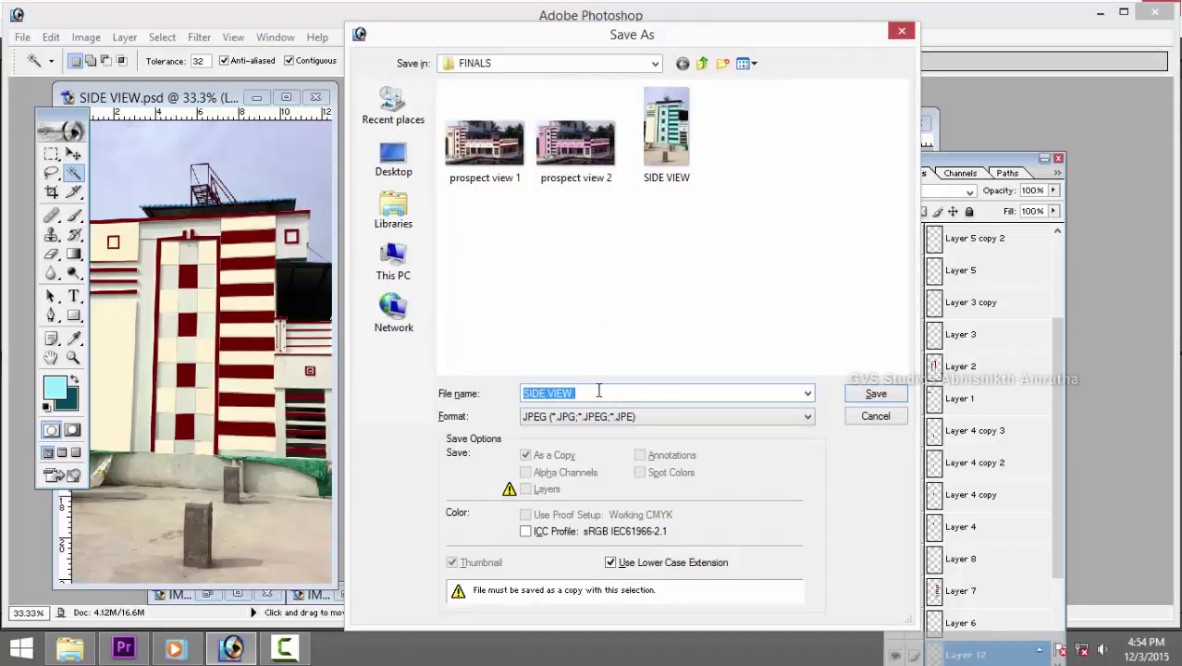
click(599, 392)
key(Return)
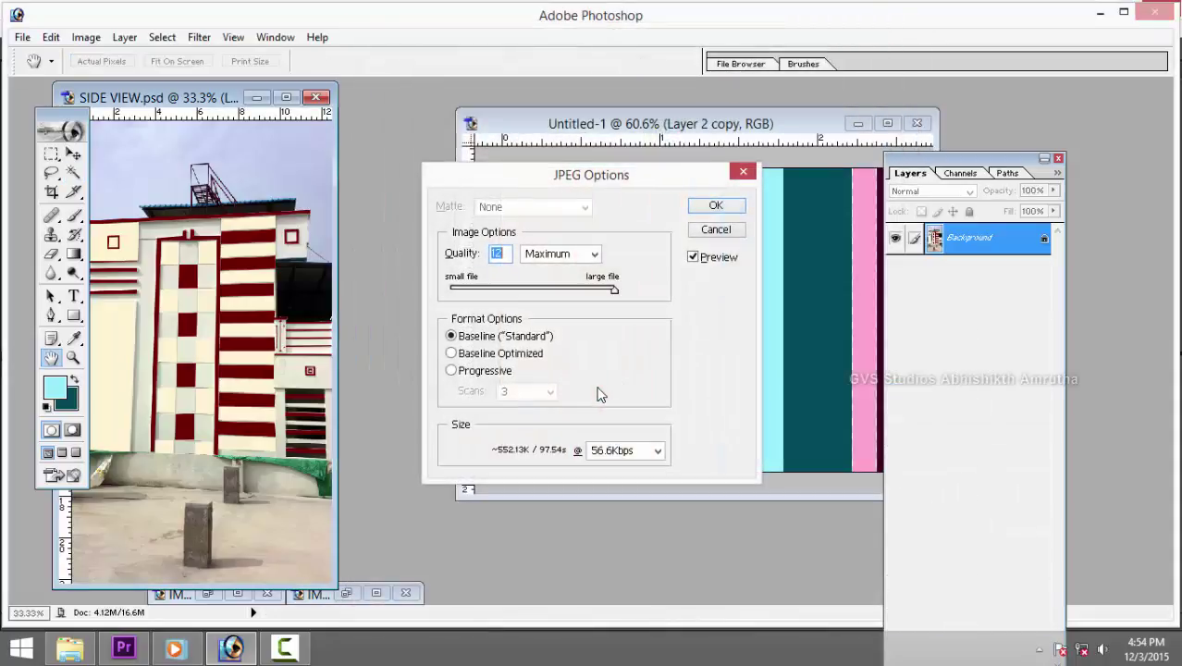
key(Return)
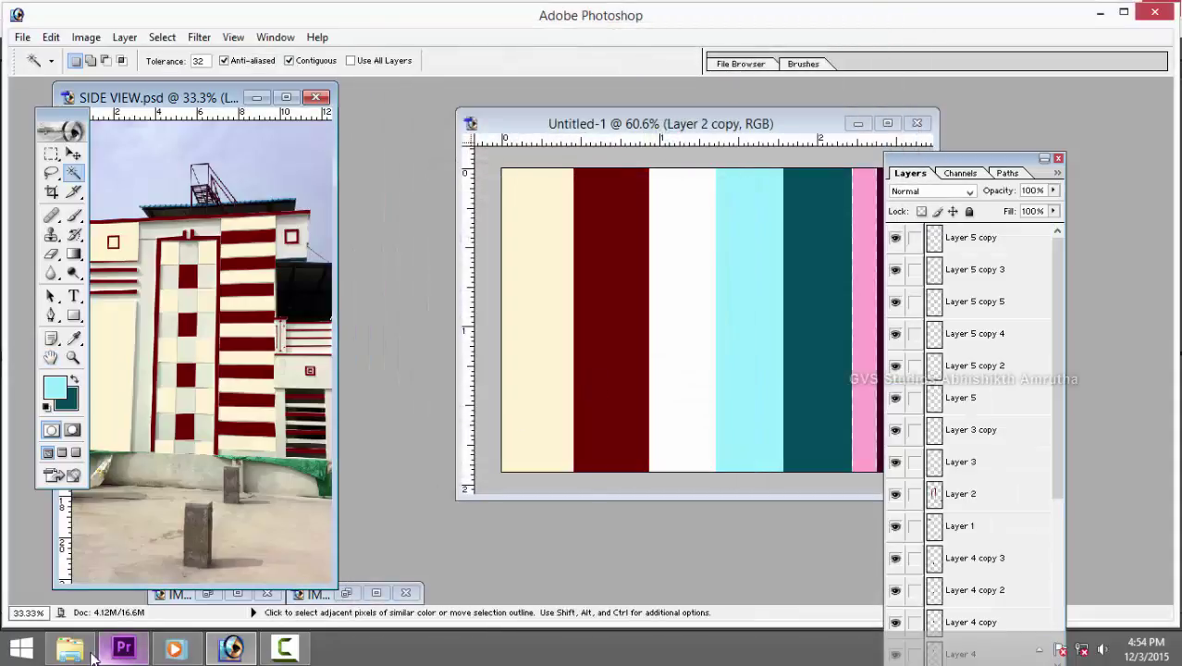
click(70, 648)
Open FINALS in File Explorer and preview SIDE VIEW 2 from its context menu.
double_click(217, 231)
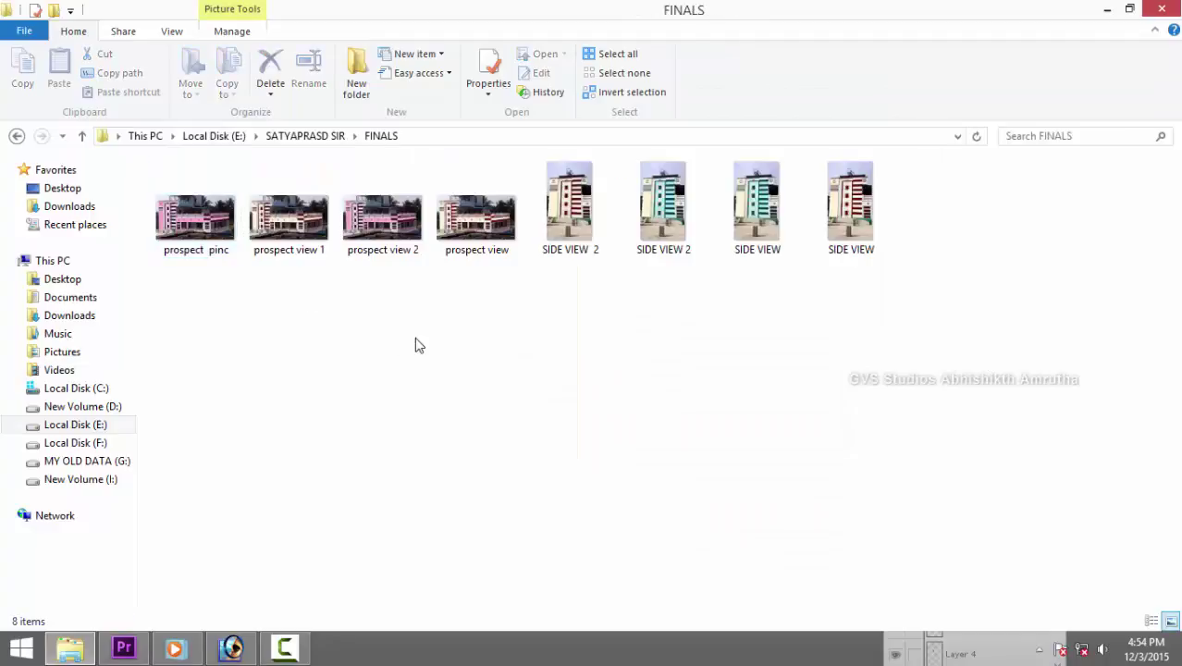
right_click(591, 222)
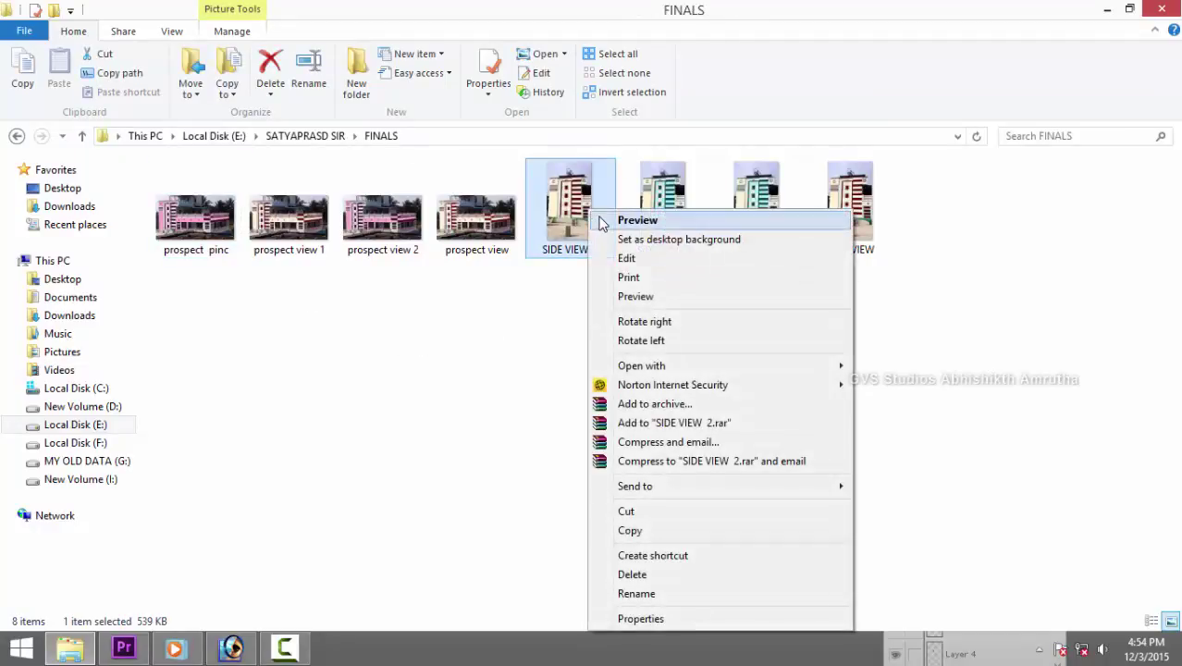
click(603, 222)
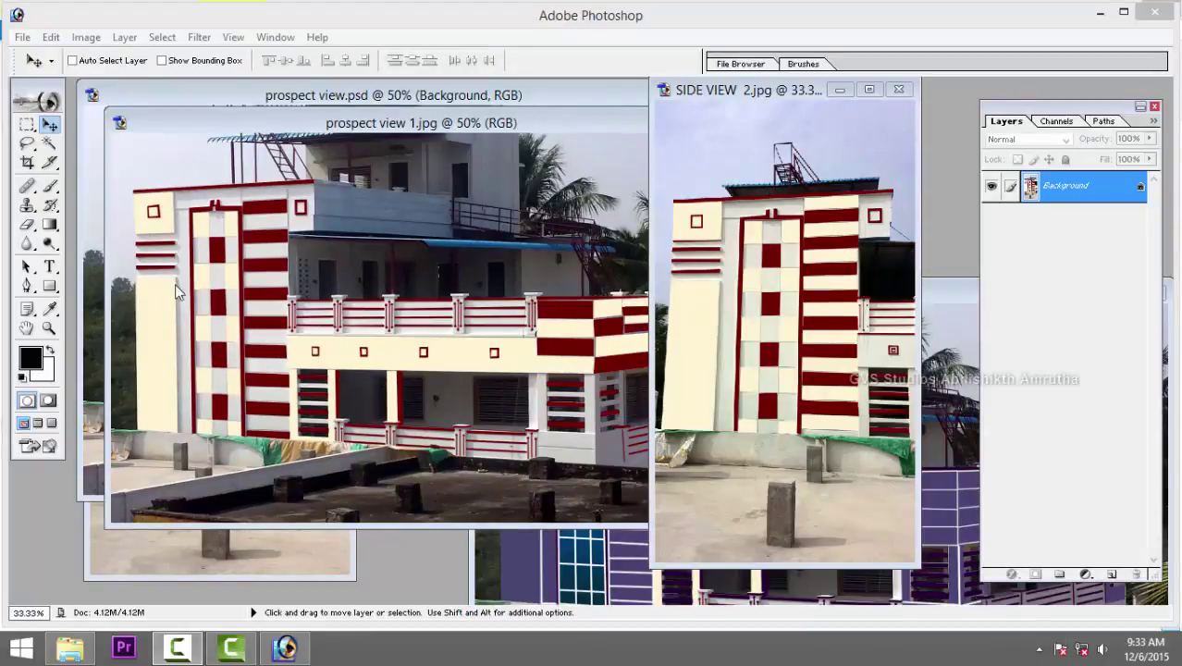
Arrange prospect view 1, SIDE VIEW 2, prospect view 4 and SIDE VIEW.psd windows, centring SIDE VIEW.psd.
click(174, 220)
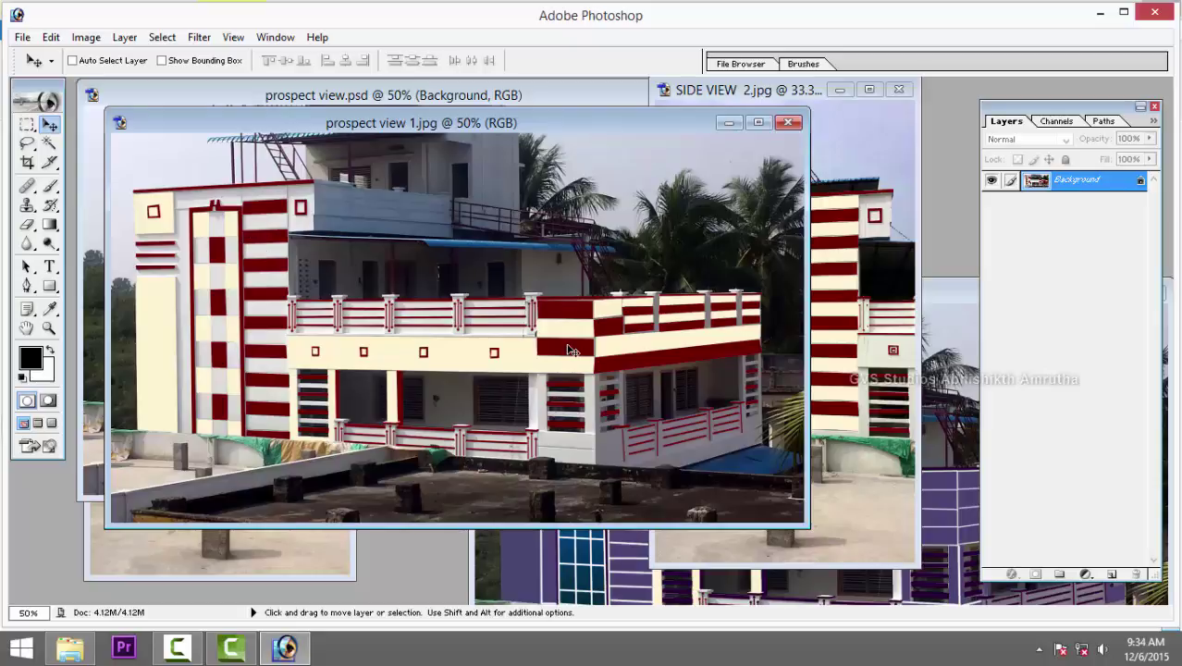
click(895, 322)
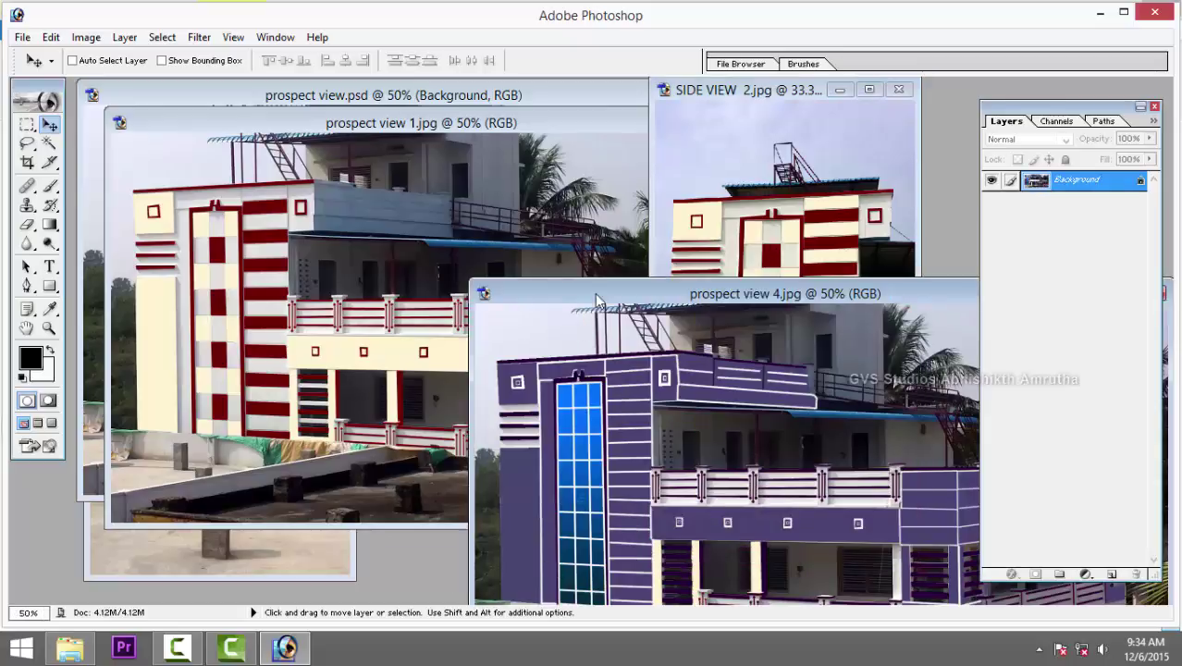
drag(597, 301, 298, 109)
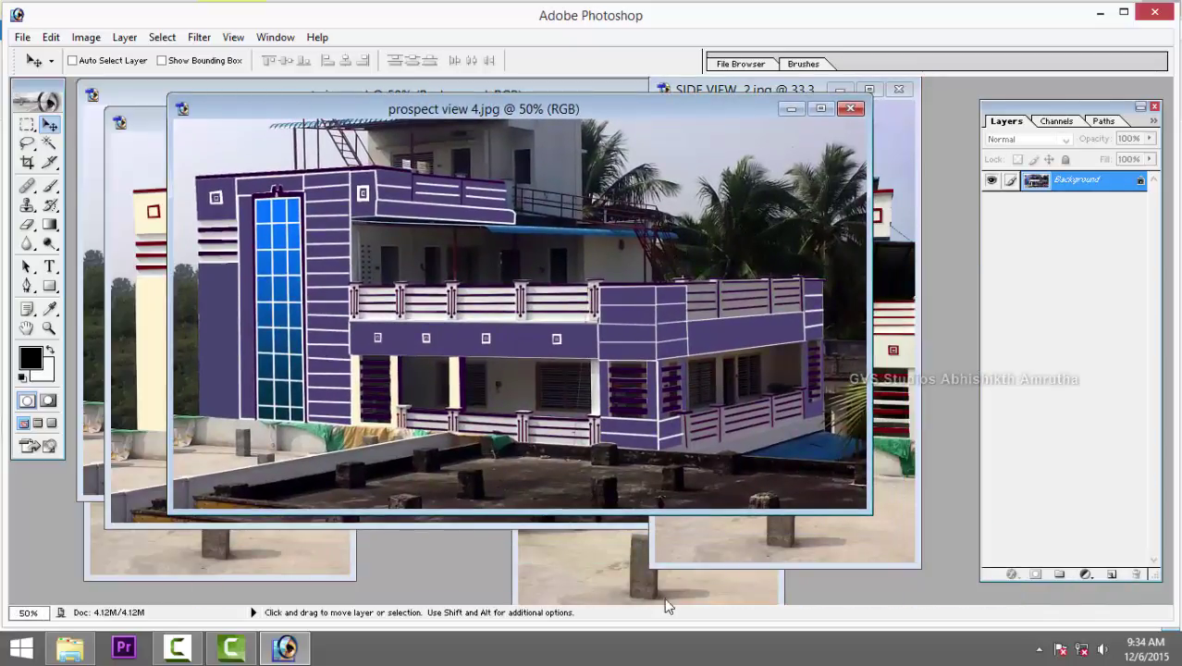
click(281, 546)
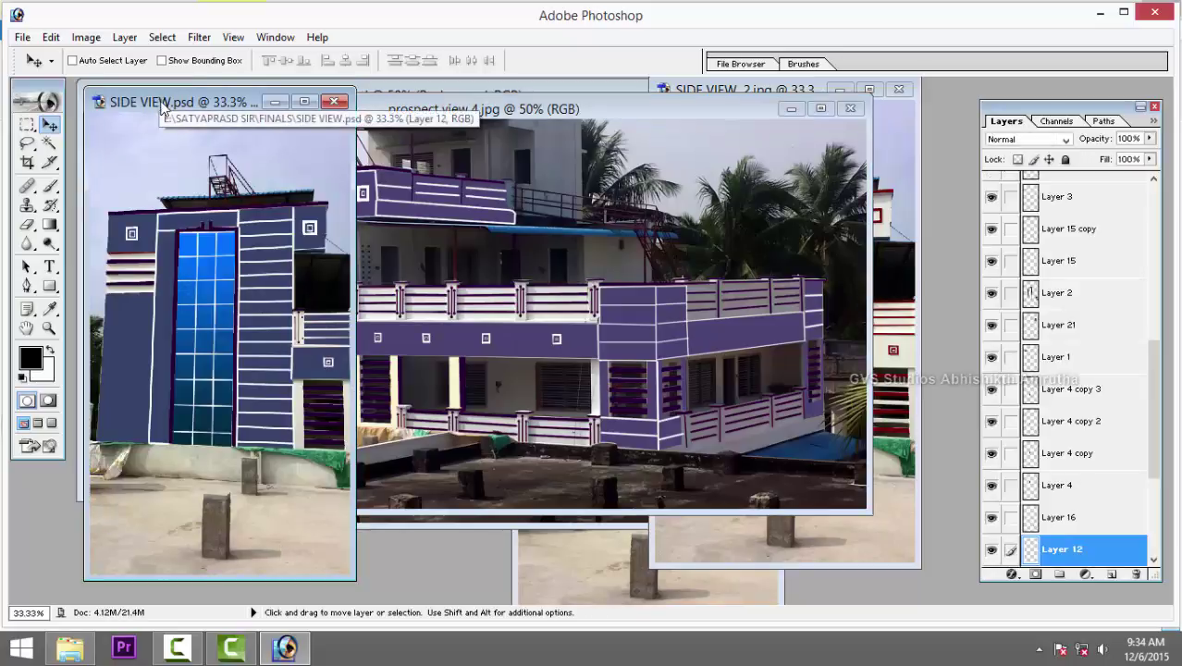
drag(160, 102, 518, 87)
click(659, 82)
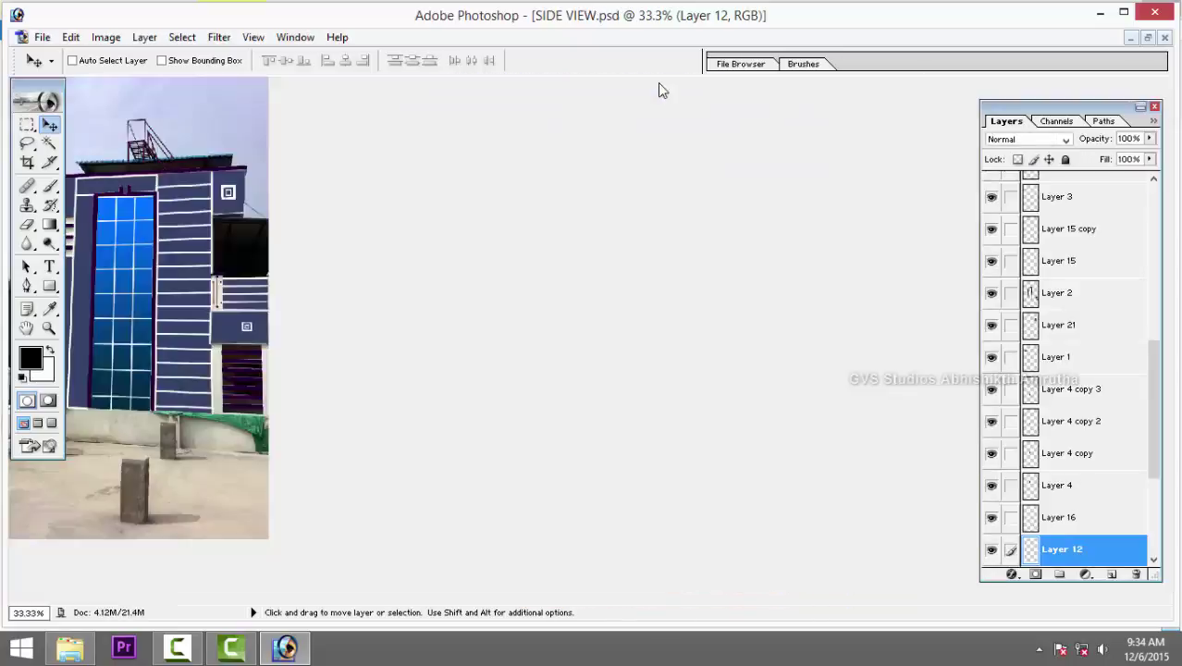
click(1147, 37)
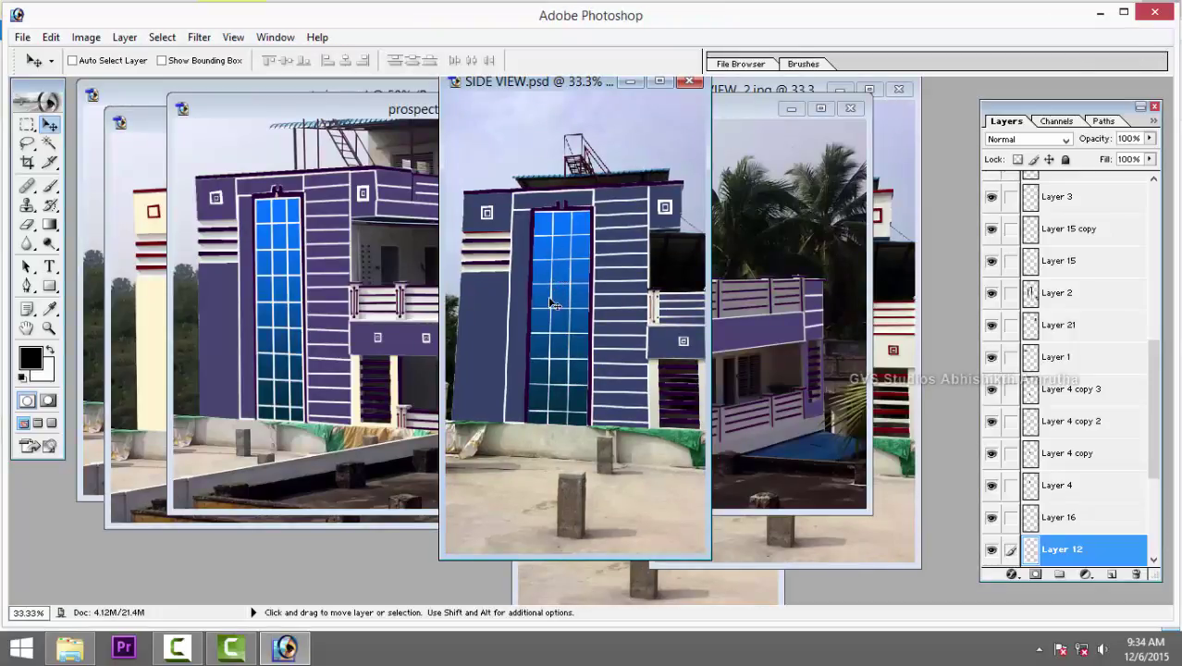
Maximize SIDE VIEW.psd, make Layer 14 active and switch to the Pen tool.
click(658, 81)
scroll(578, 180, up, 3)
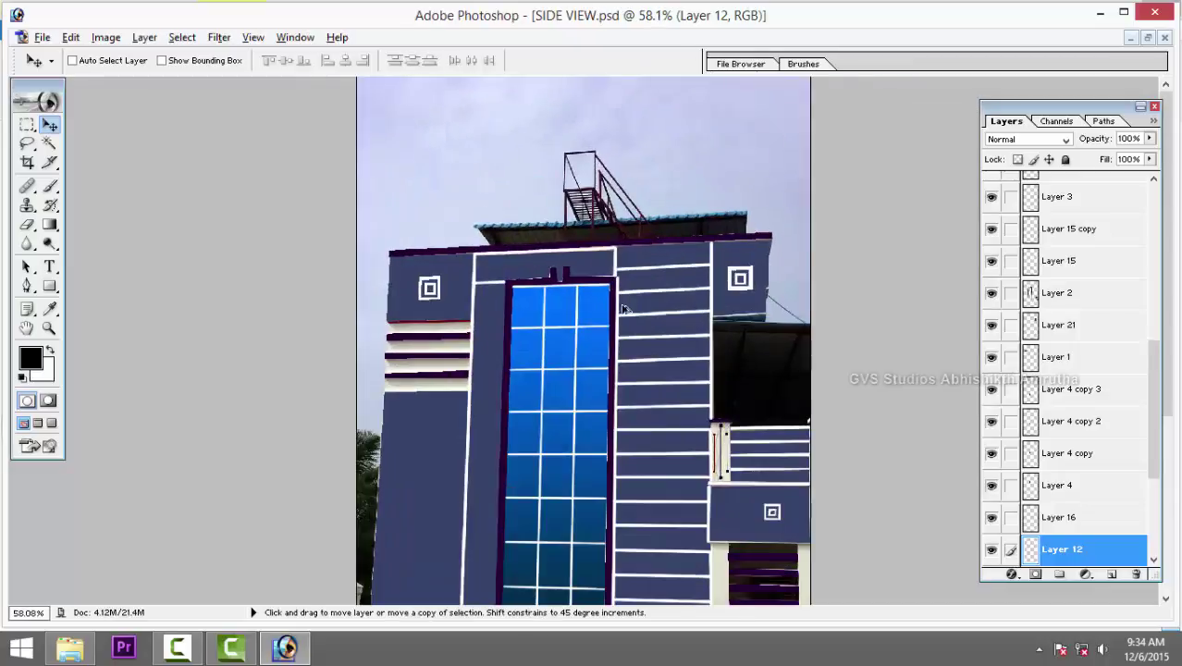
scroll(578, 180, up, 3)
scroll(578, 180, up, 2)
scroll(555, 272, down, 3)
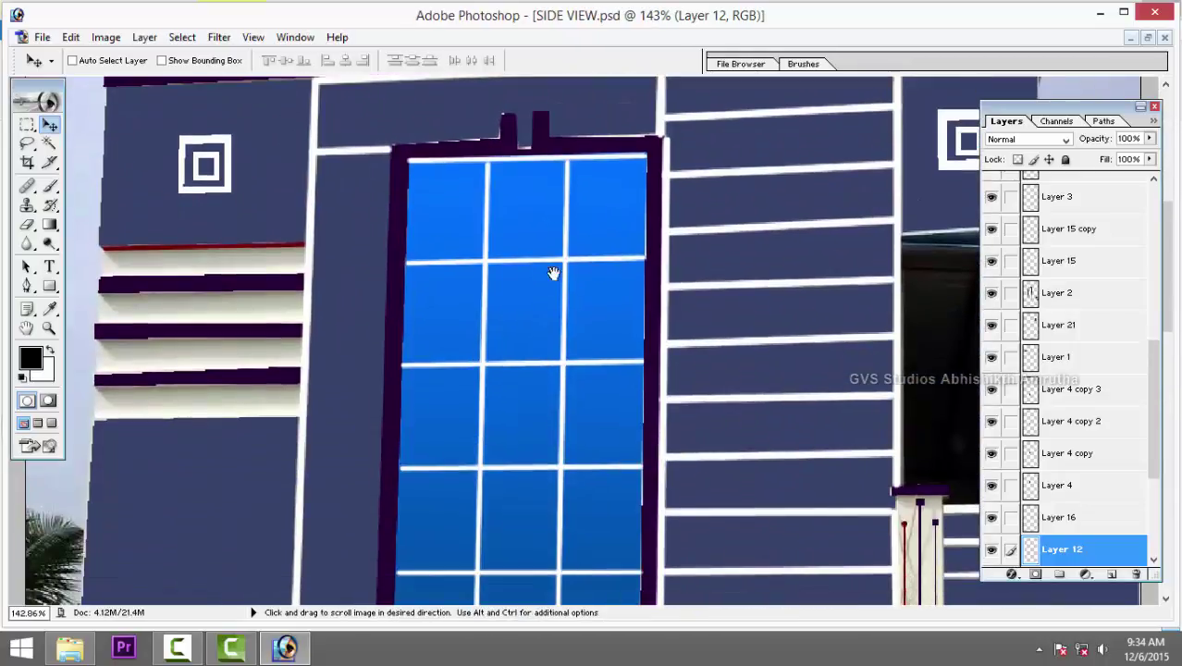
right_click(604, 211)
click(638, 219)
scroll(601, 294, down, 2)
key(p)
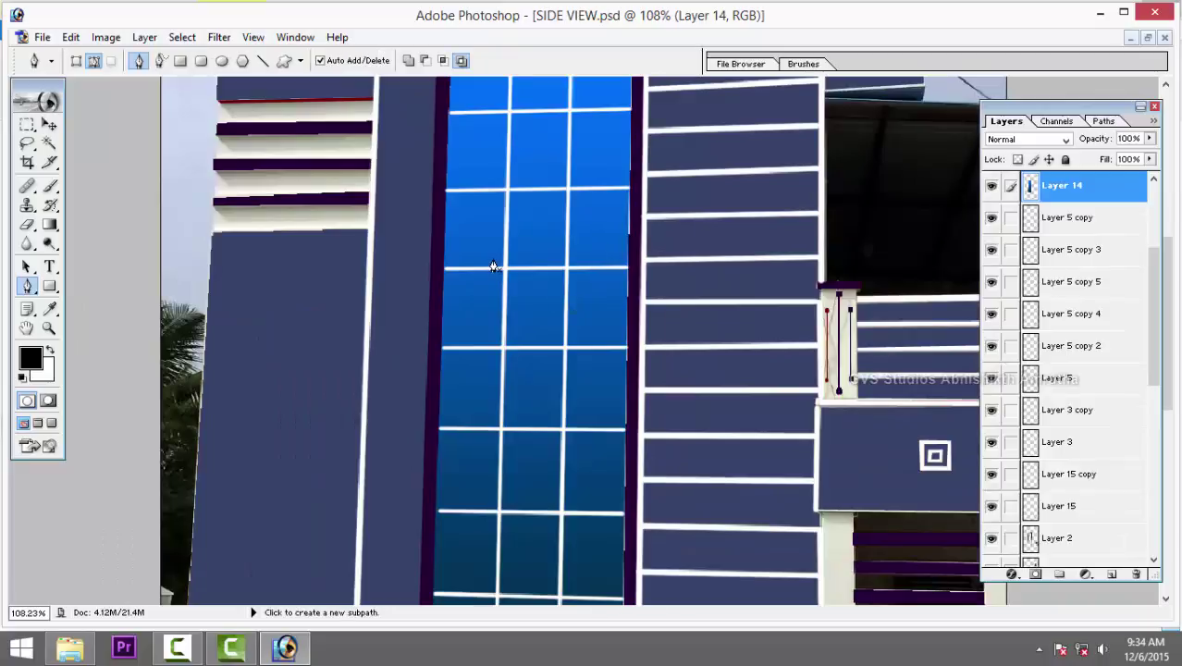
scroll(523, 420, down, 1)
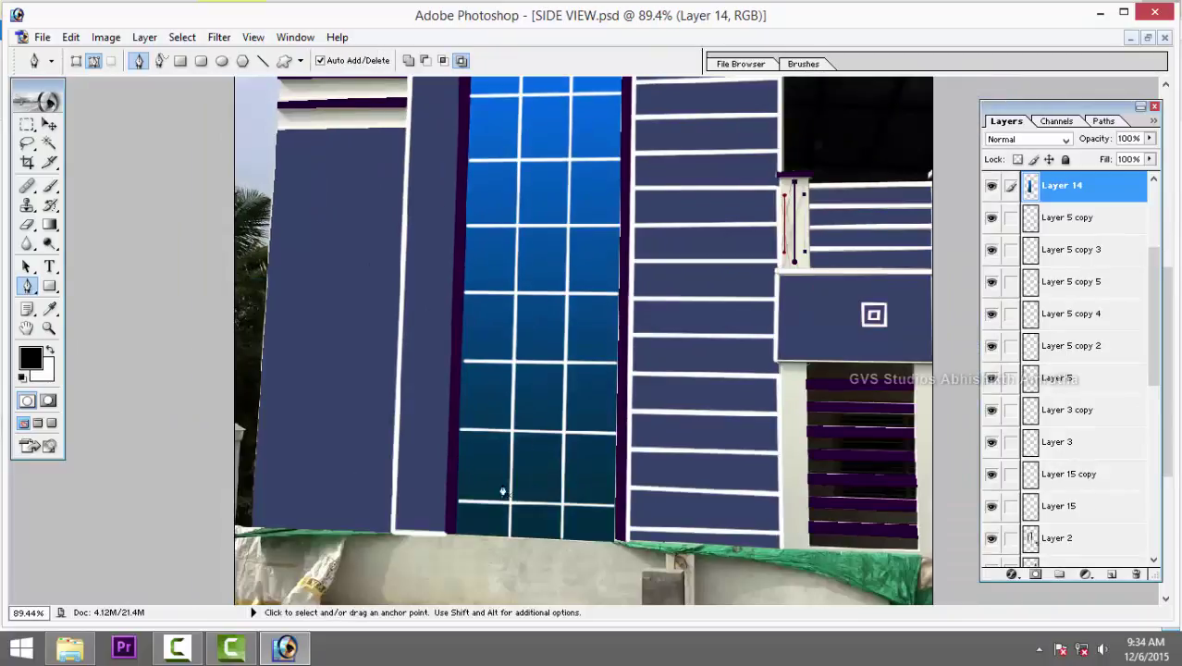
scroll(528, 427, up, 3)
scroll(529, 428, up, 2)
drag(528, 483, 496, 390)
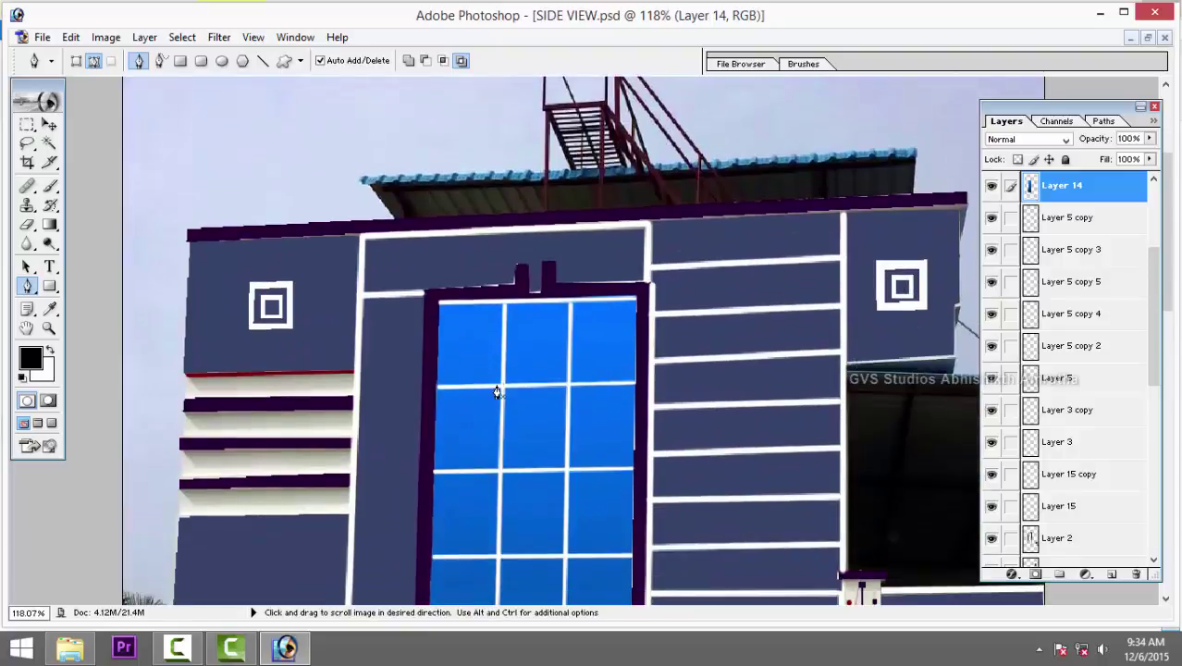
scroll(496, 391, up, 2)
drag(589, 583, 589, 292)
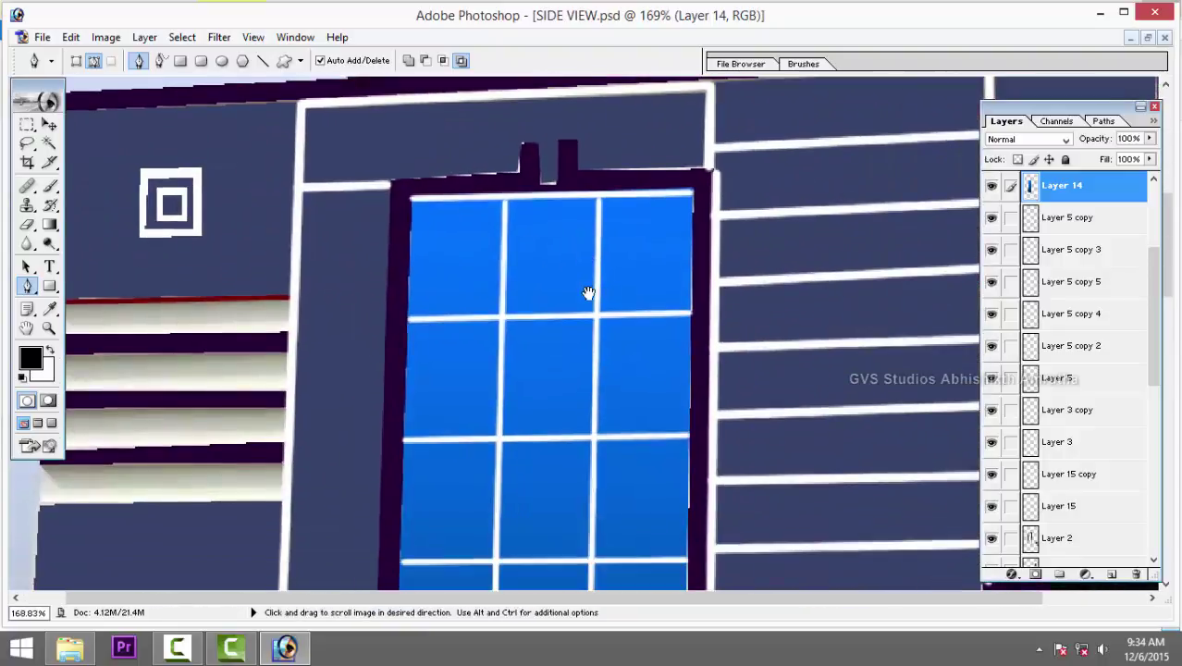
Trace a closed path around the glass window, load it as a selection, add a layer.
click(412, 197)
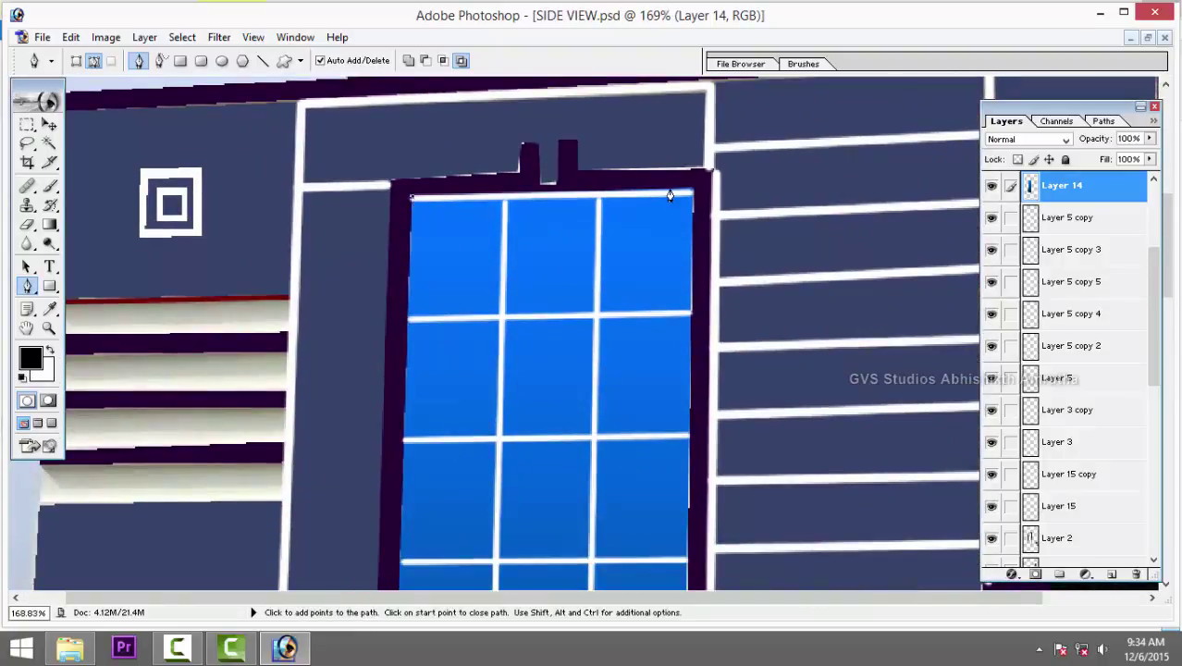
click(690, 196)
drag(696, 589, 651, 438)
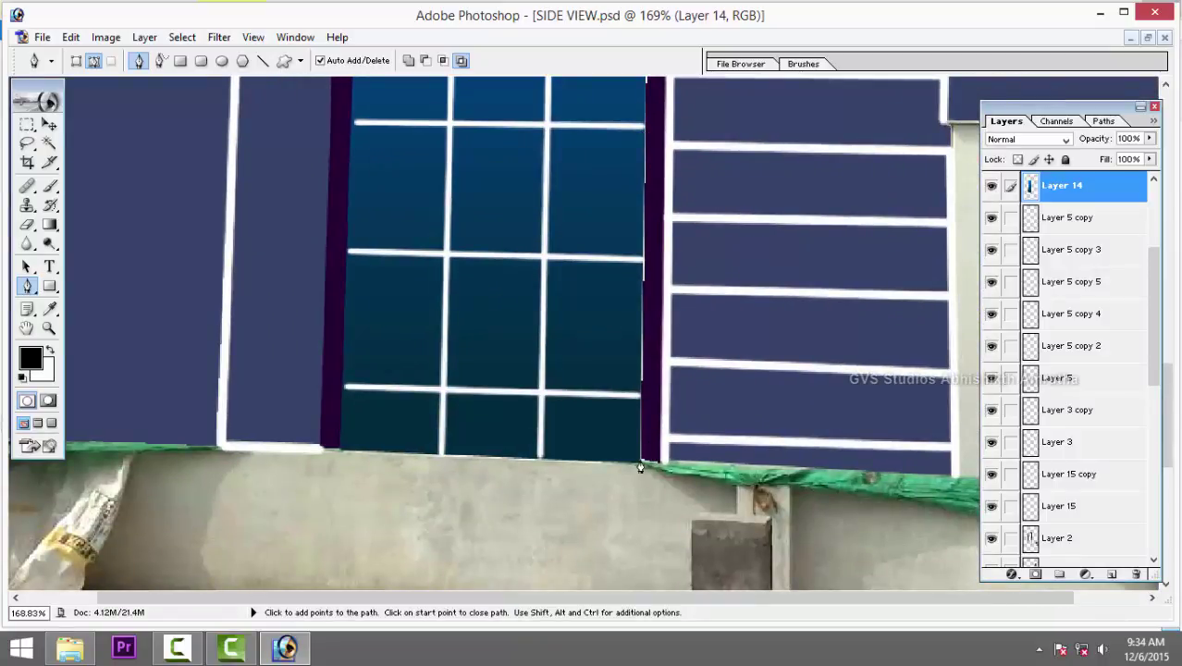
click(640, 466)
click(337, 454)
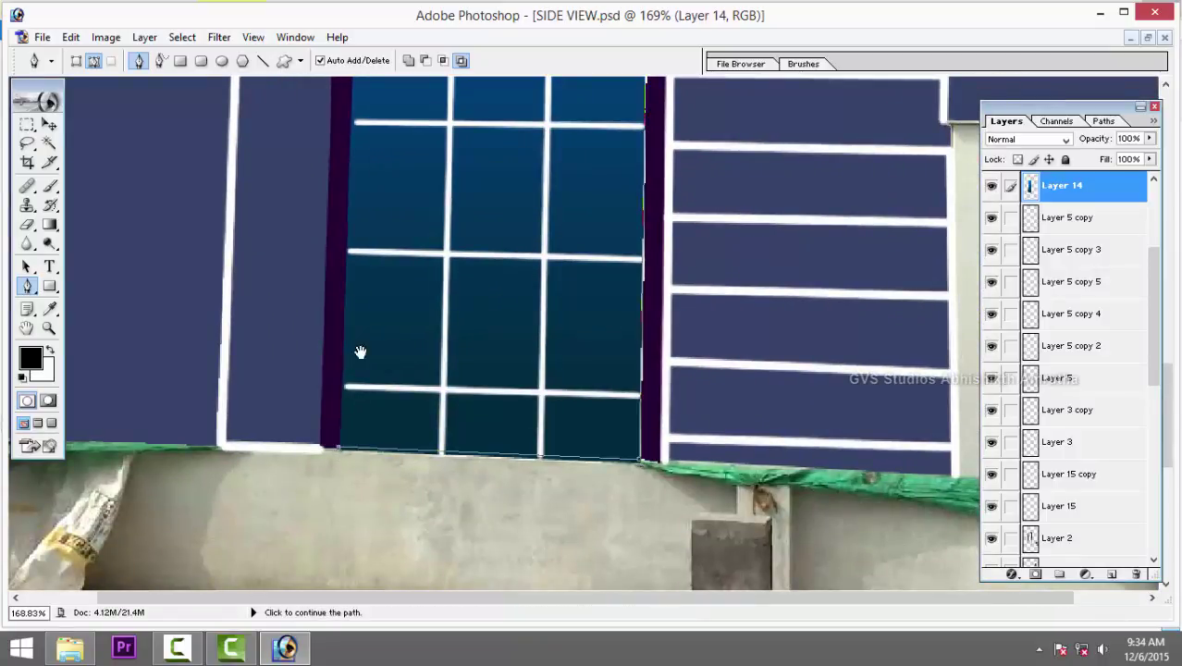
scroll(350, 370, up, 5)
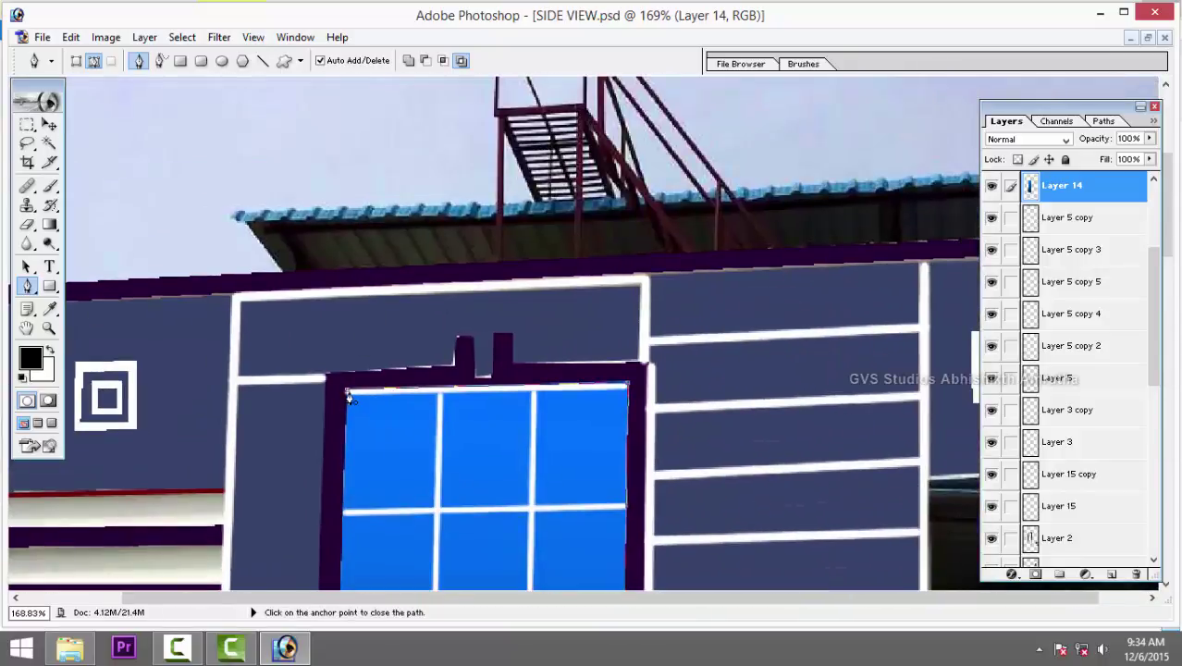
click(347, 395)
drag(462, 497, 492, 325)
key(ctrl+Return)
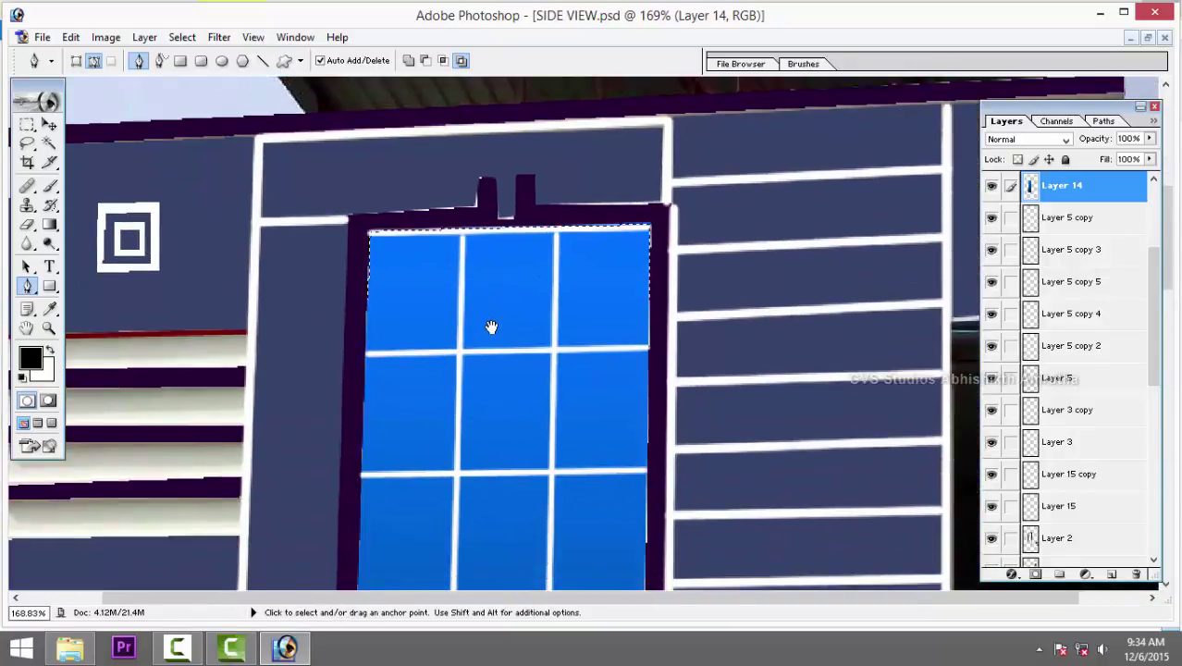
key(ctrl+shift+n)
Confirm Layer 24, try a foreground-to-background gradient on the glass, then undo it.
key(Return)
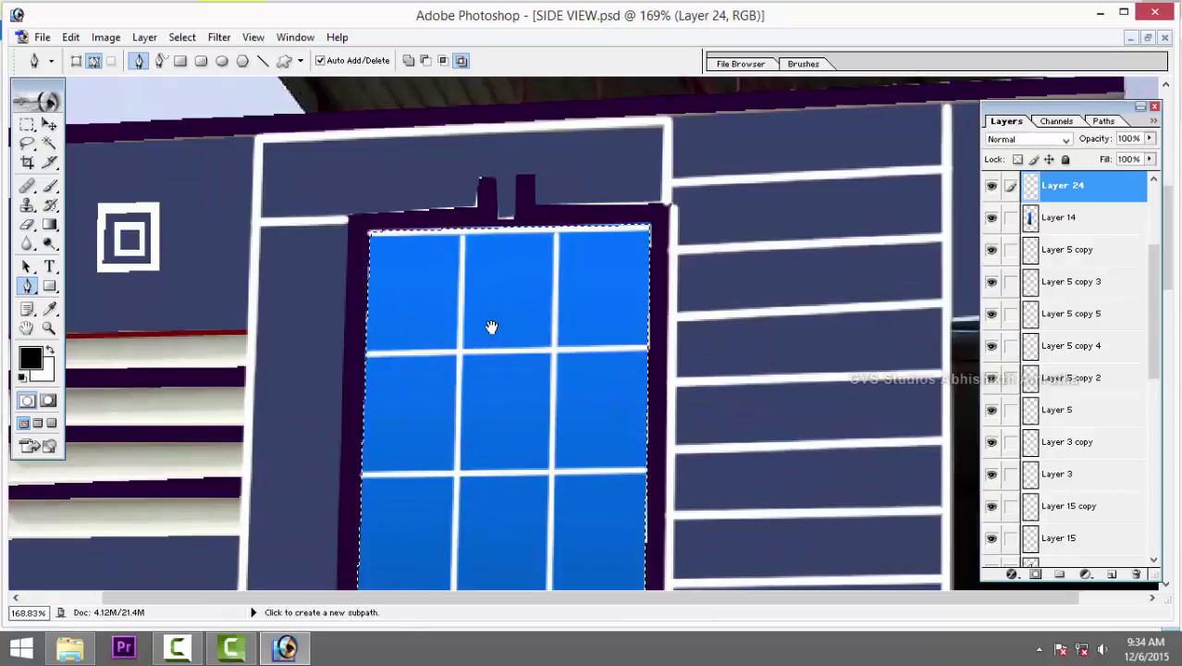
click(50, 225)
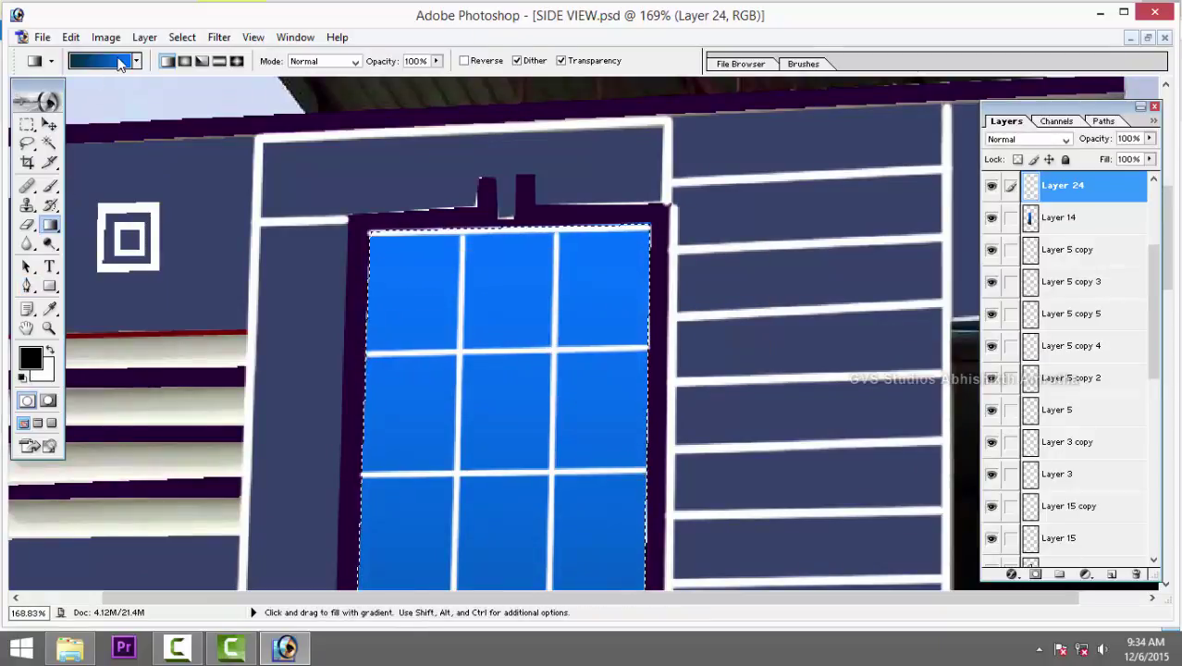
click(88, 61)
click(658, 209)
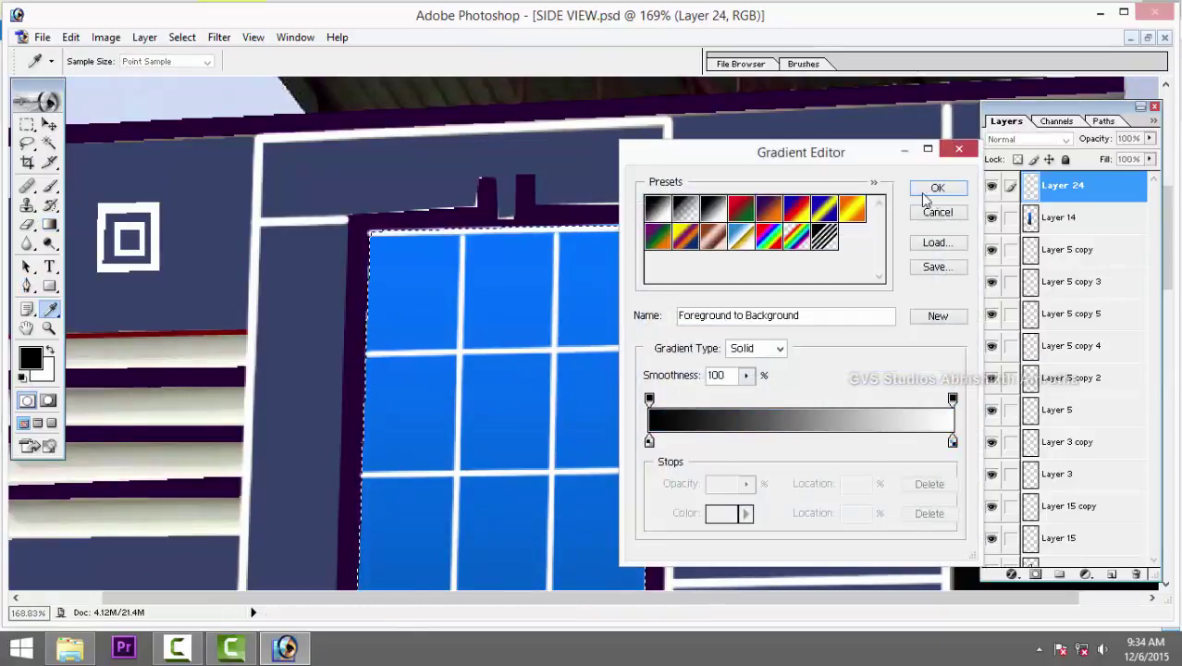
click(937, 188)
drag(578, 324, 579, 518)
key(ctrl+minus)
key(ctrl+minus)
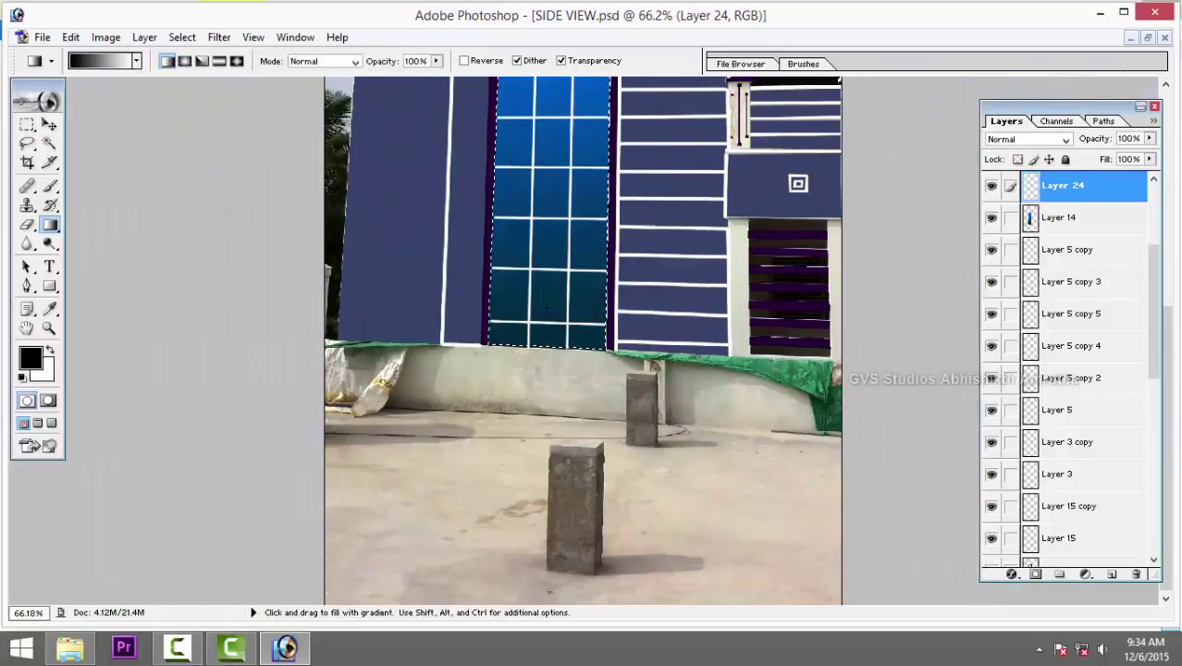
key(ctrl+0)
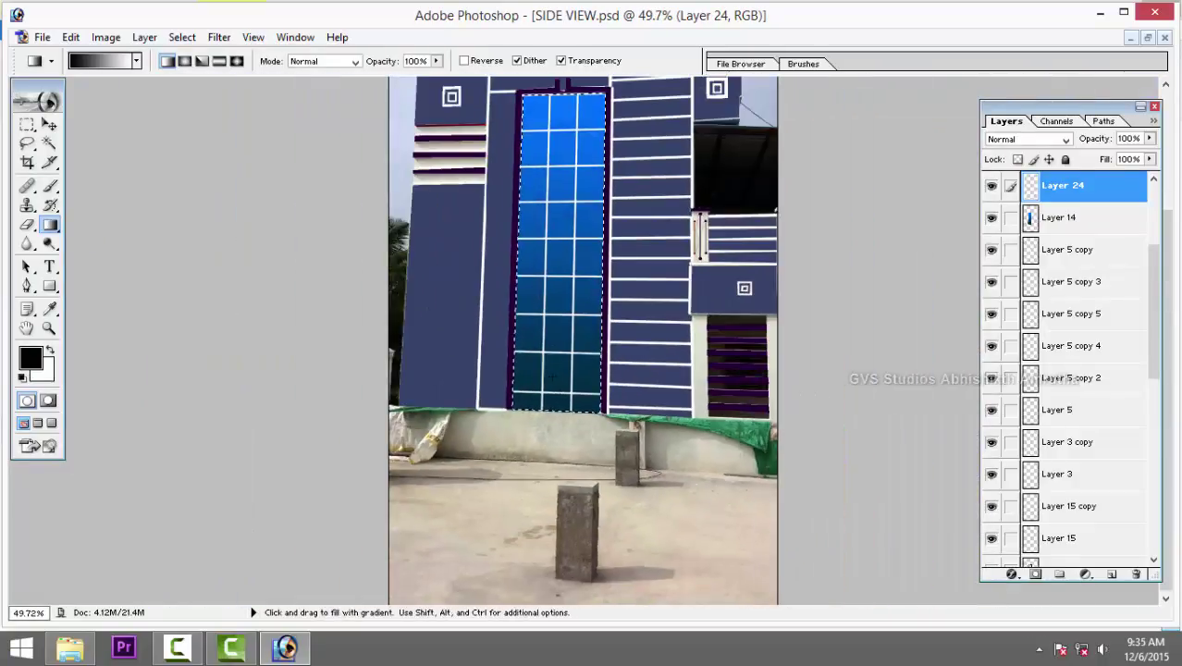
drag(560, 137, 561, 393)
scroll(561, 393, up, 3)
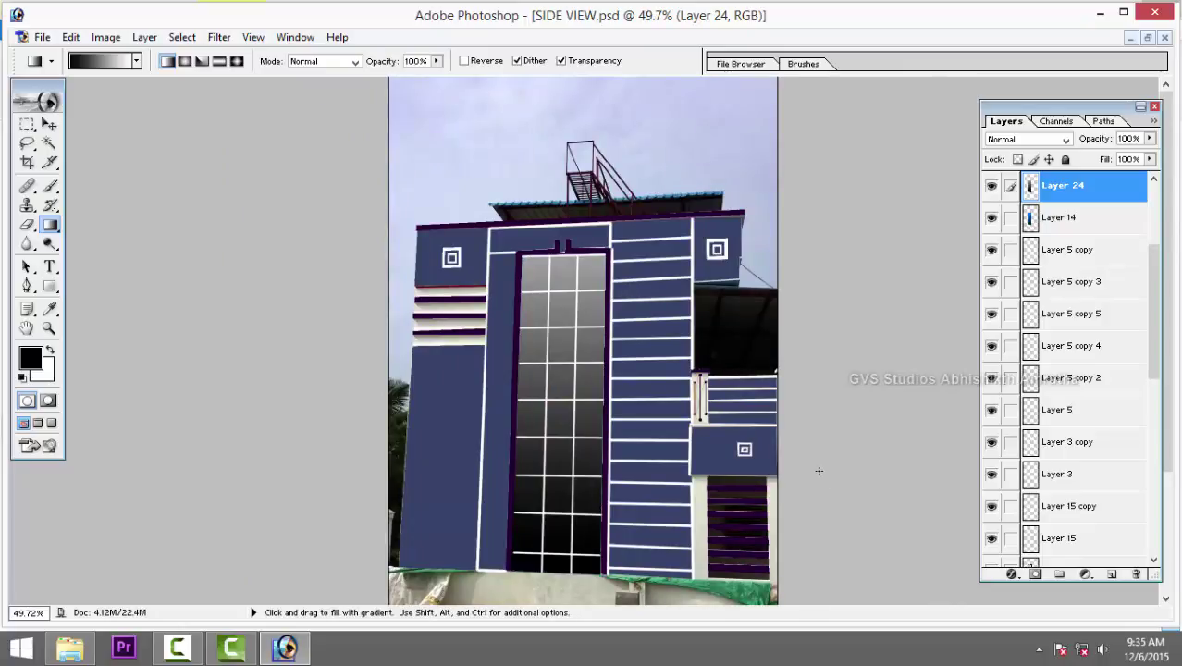
key(ctrl)
key(ctrl+z)
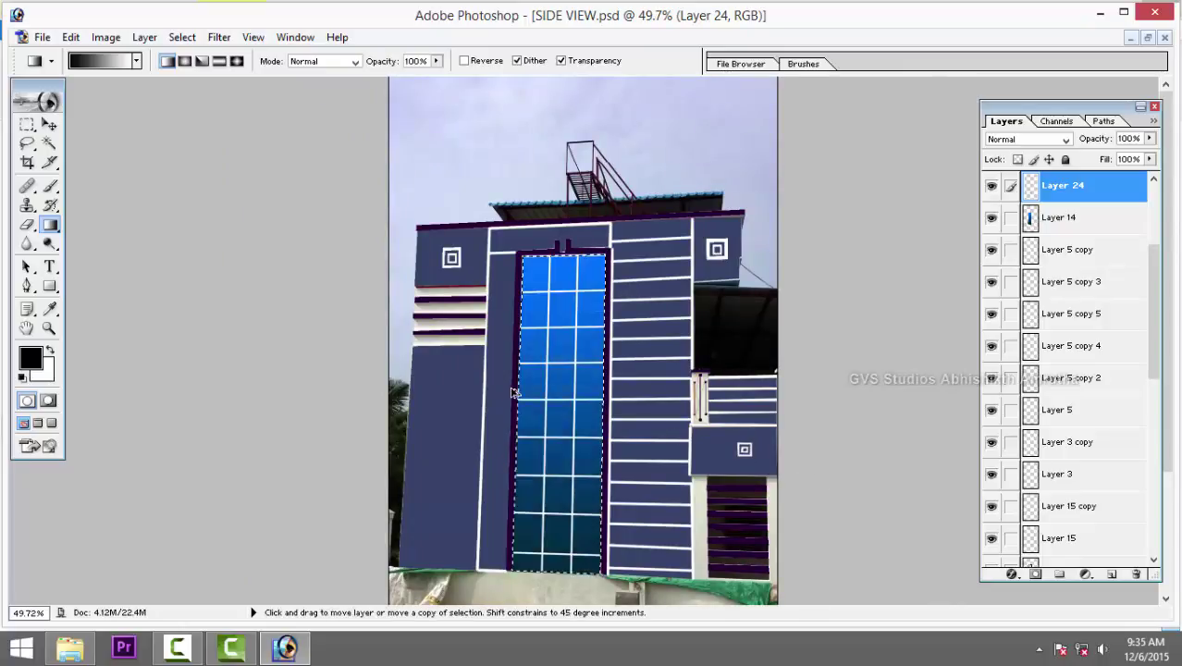
Edit the Blue, Red, Yellow preset into blue-to-white by removing red and making the end white.
click(99, 61)
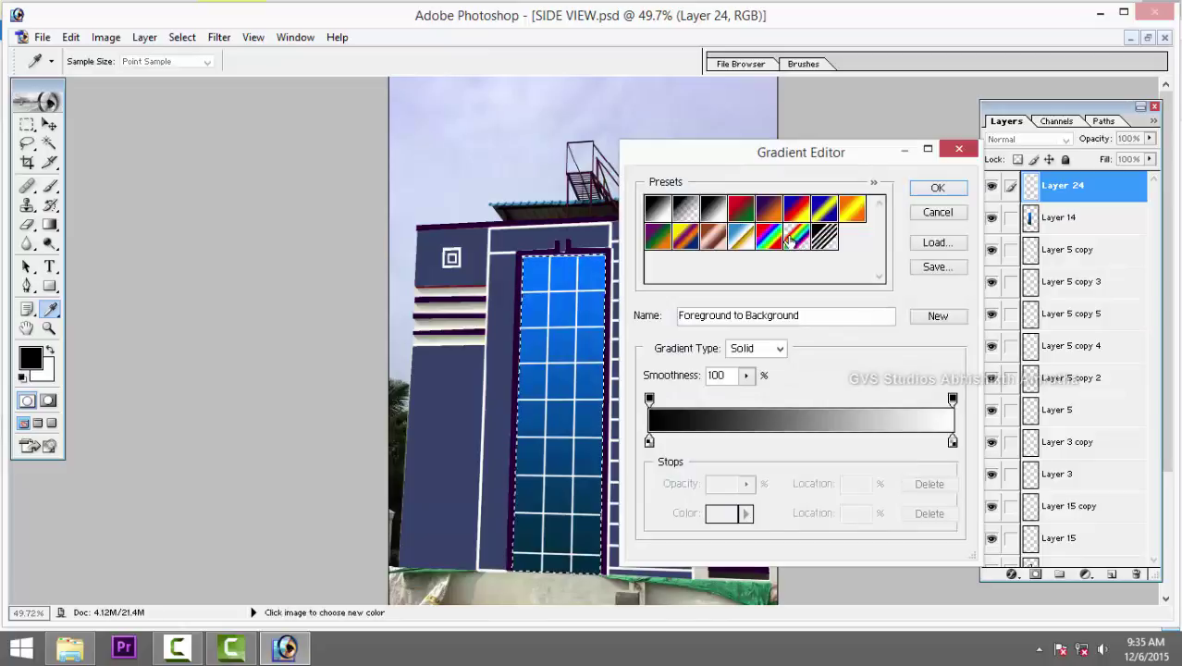
click(796, 214)
click(814, 442)
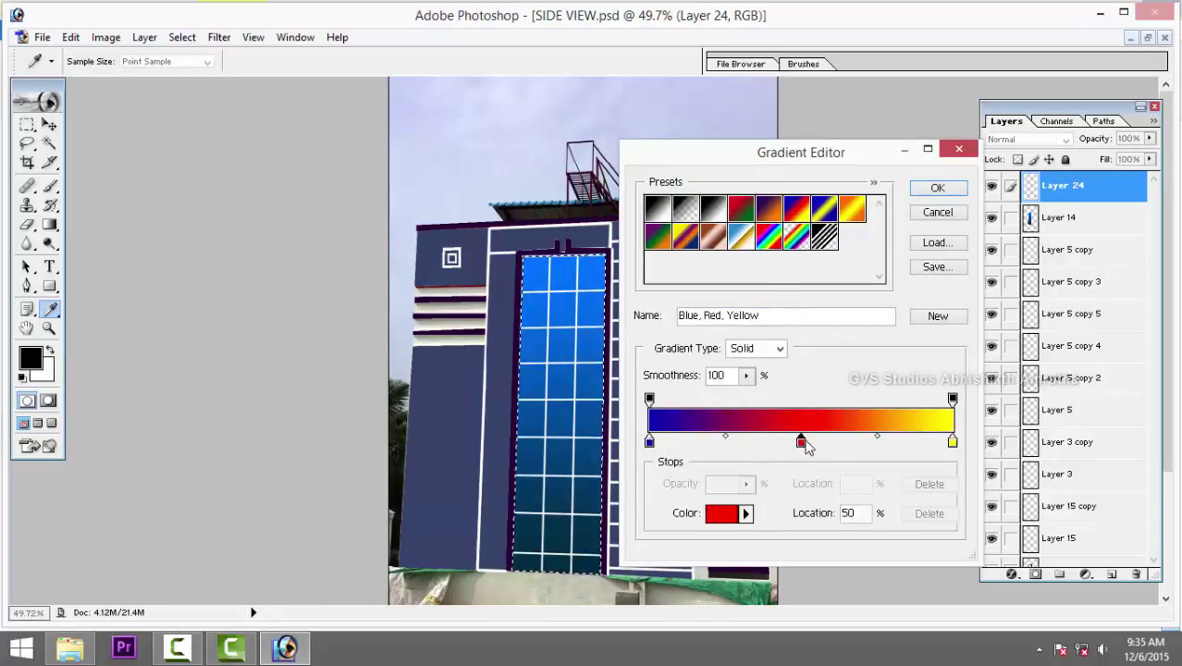
click(930, 514)
click(952, 442)
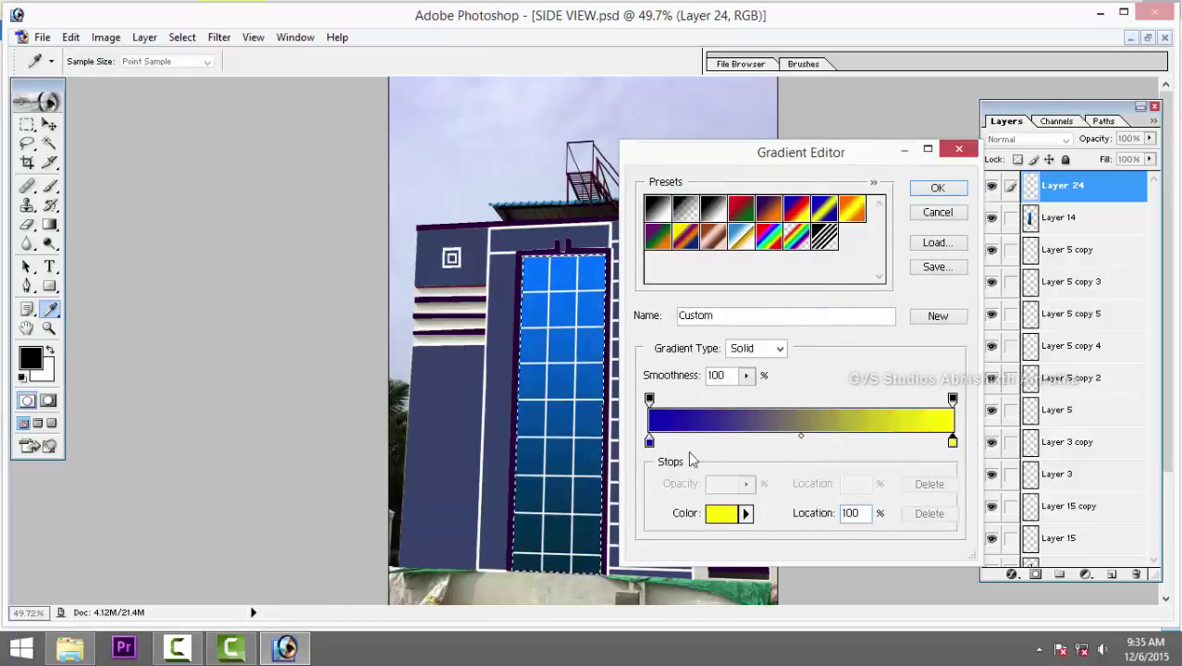
click(729, 513)
click(581, 197)
click(945, 187)
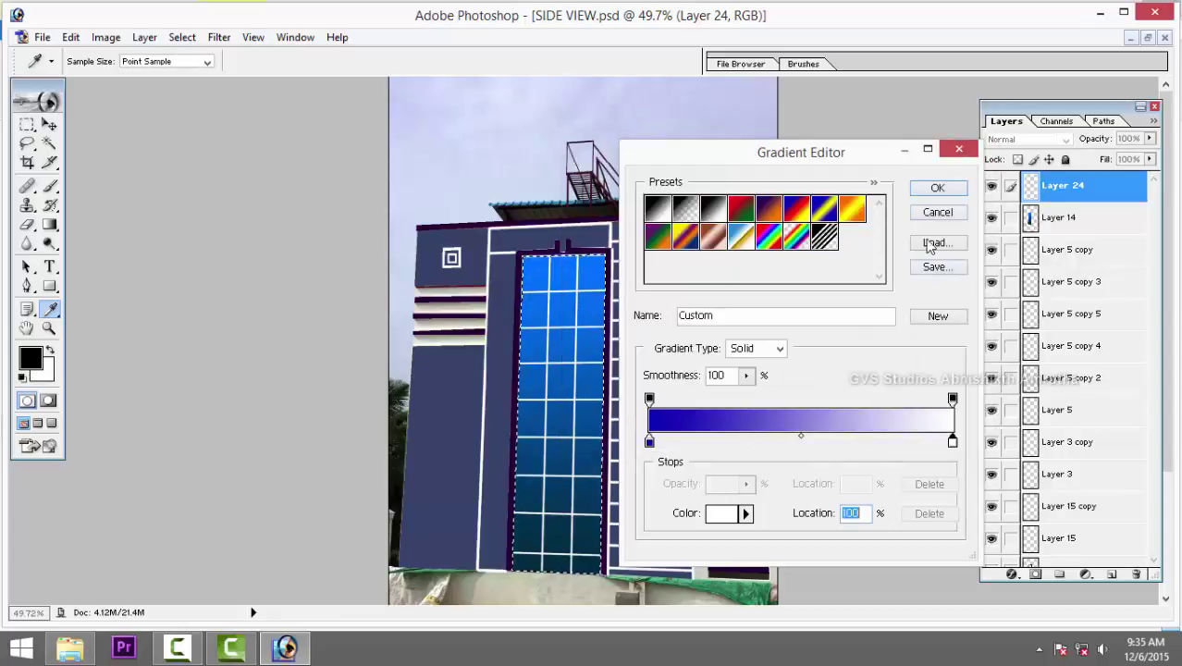
click(932, 188)
Fill the glass selection with the blue-to-white gradient, deselect, and hide Layer 24.
drag(560, 551, 590, 211)
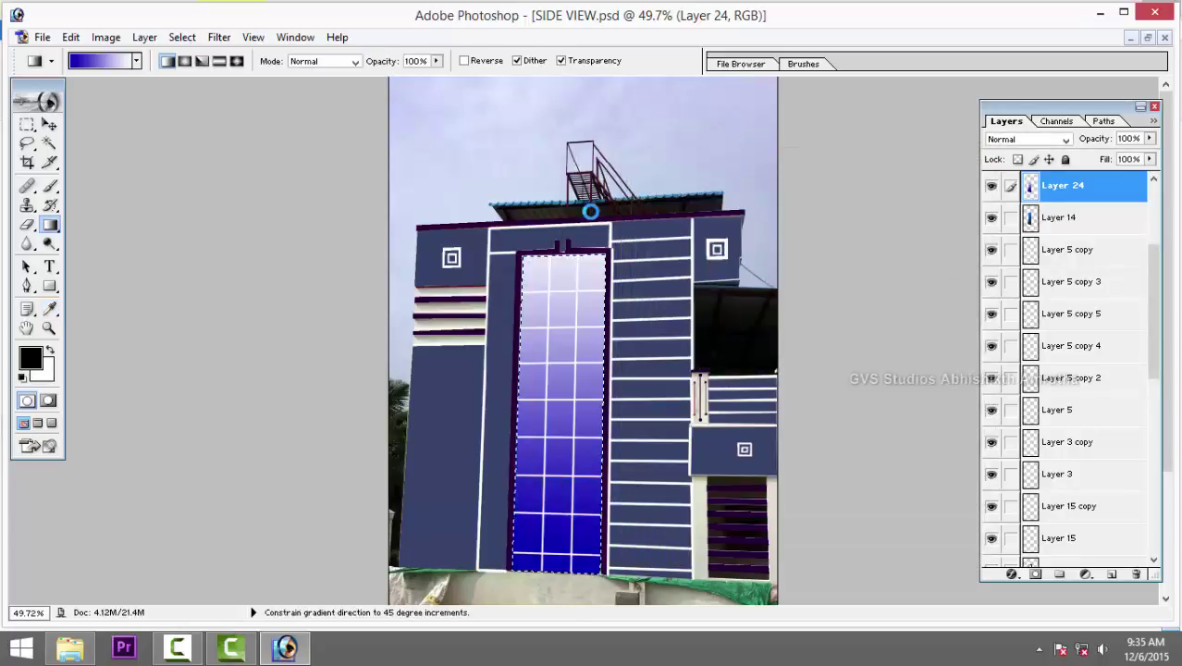
drag(559, 518, 543, 397)
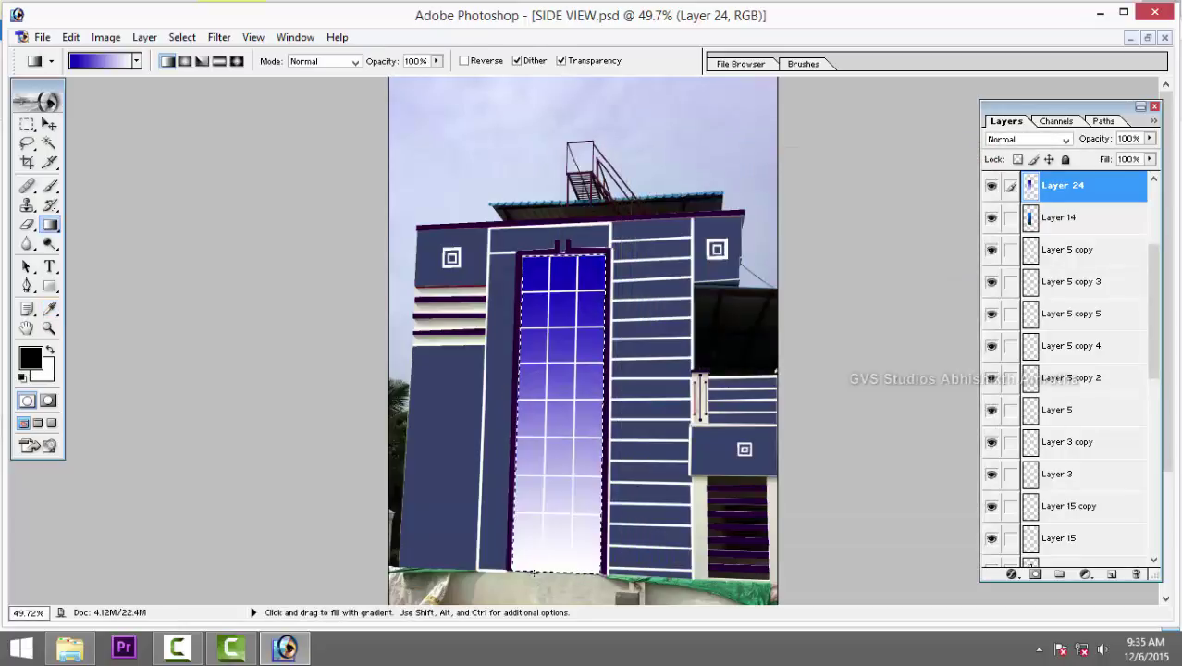
drag(555, 463, 574, 259)
drag(560, 333, 523, 484)
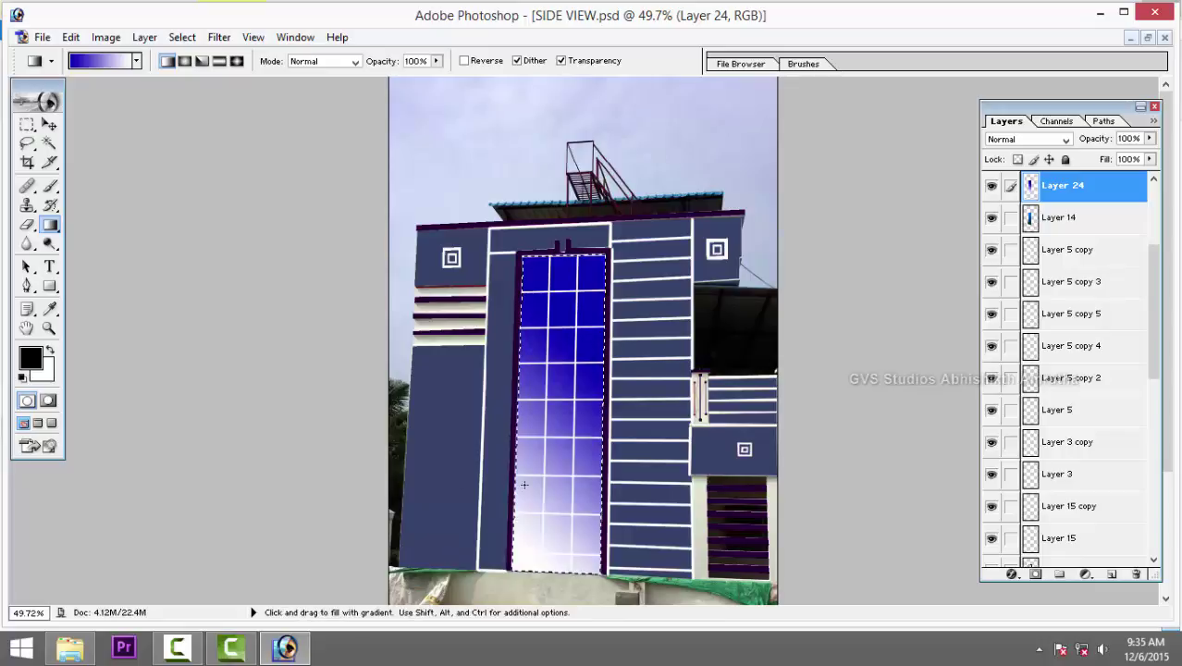
key(ctrl+d)
key(v)
click(991, 185)
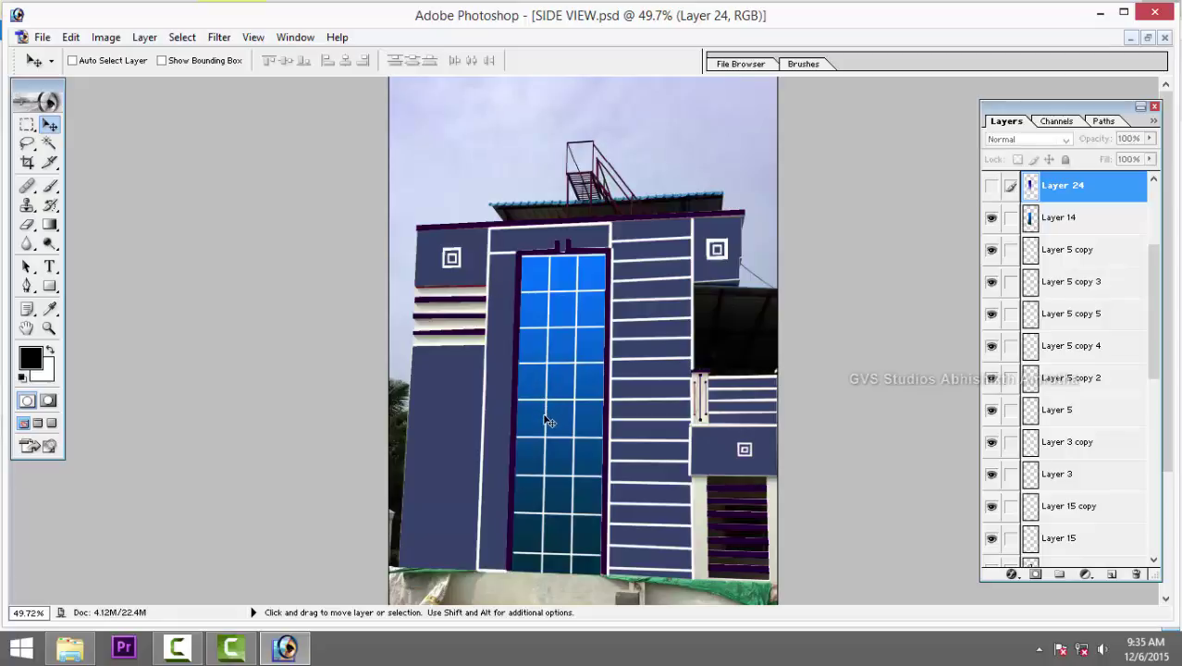
Bring prospect view.psd to the front and pick a layer under the facade.
key(ctrl+Tab)
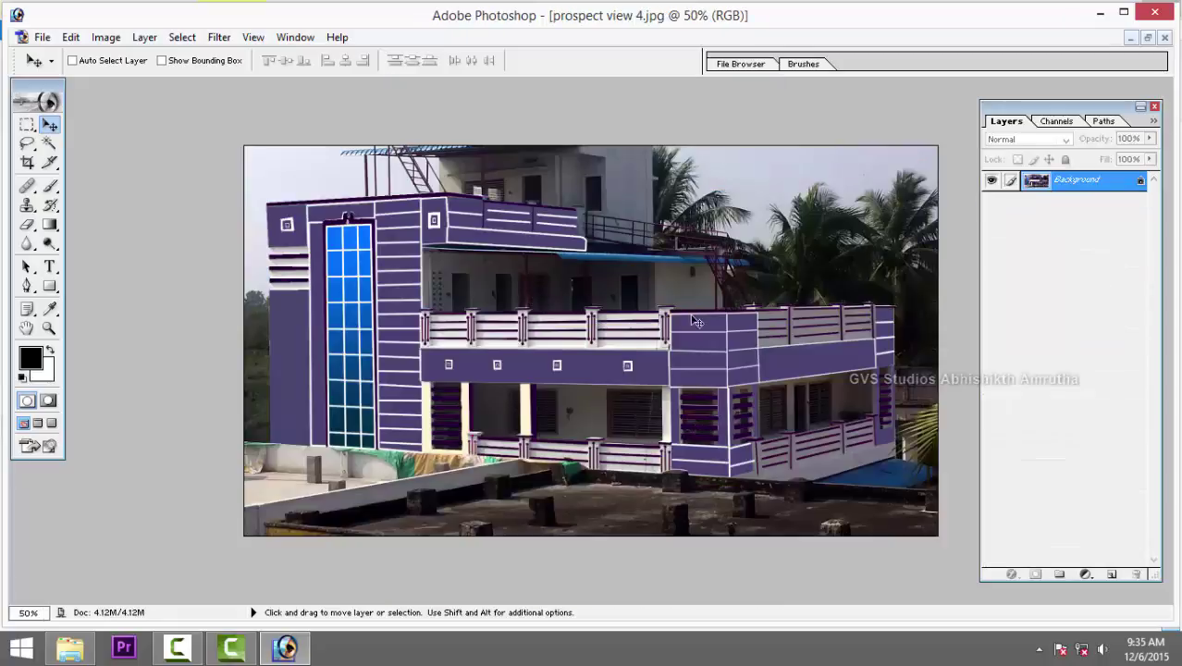
key(ctrl+Tab)
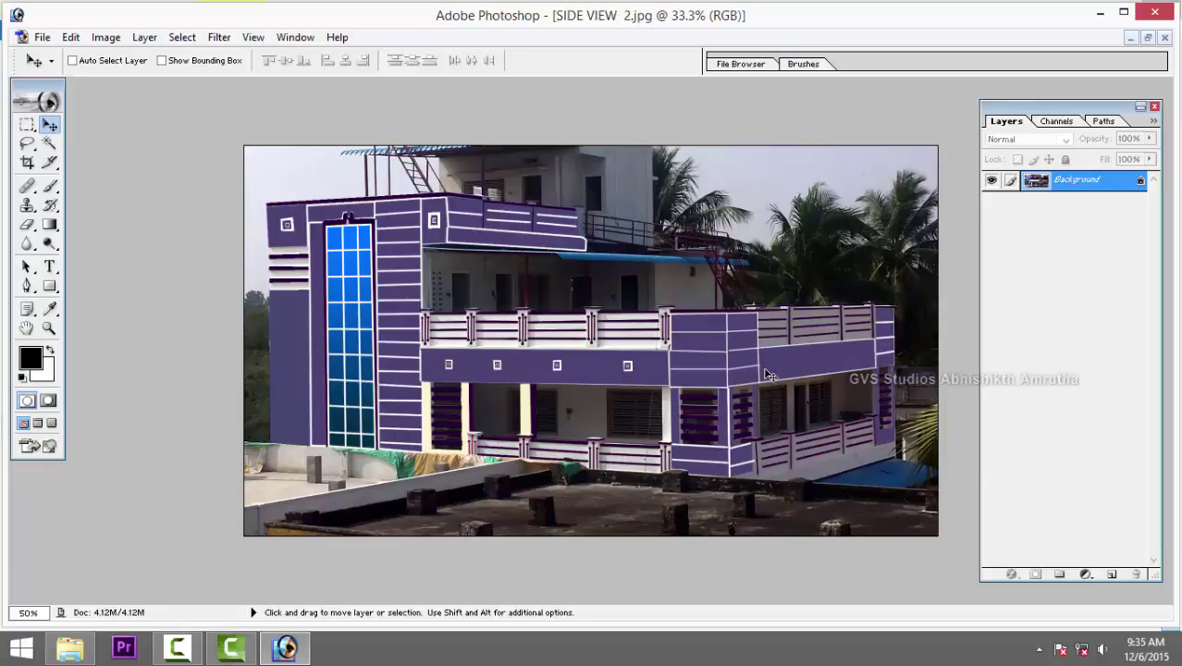
key(ctrl+Tab)
key(ctrl+Tab)
key(ctrl+Tab)
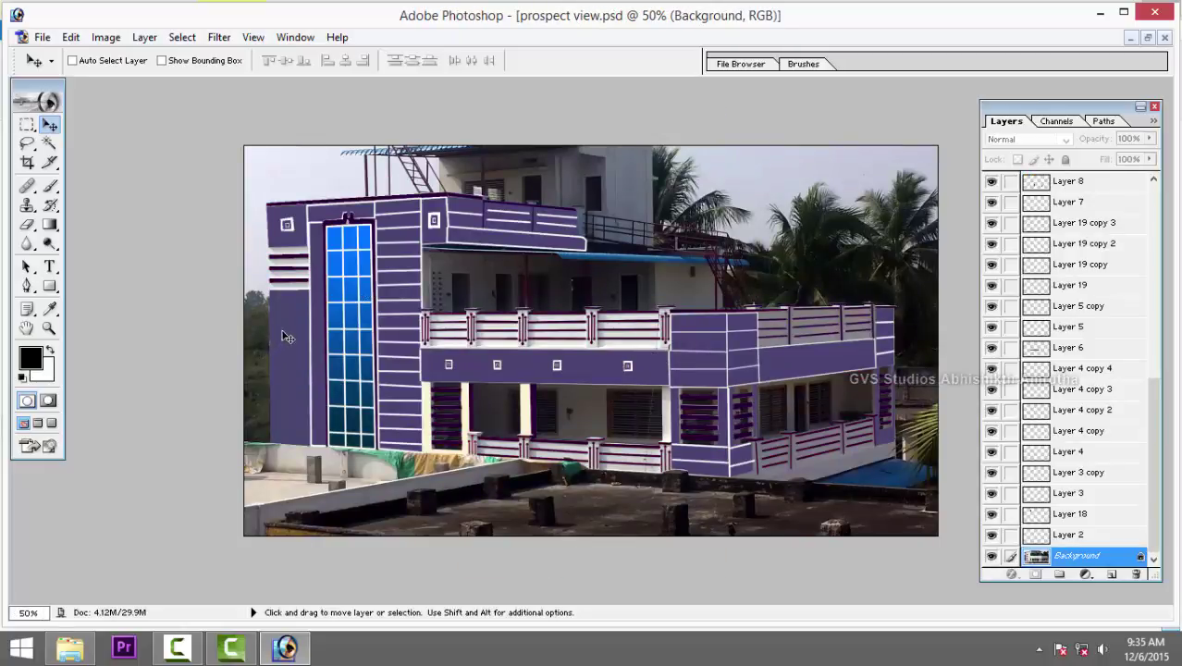
right_click(288, 338)
click(296, 343)
Reposition Layer 6's purple band, then nudge Layer 23's wall panel up into alignment.
drag(463, 371, 482, 389)
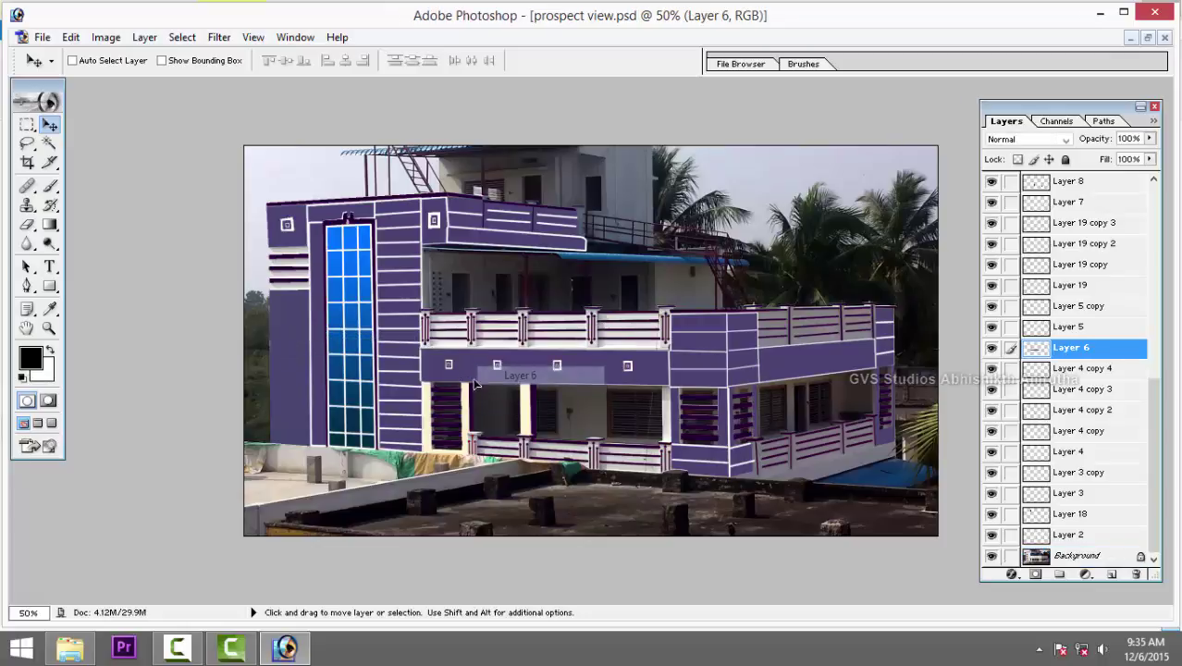
drag(777, 377, 782, 358)
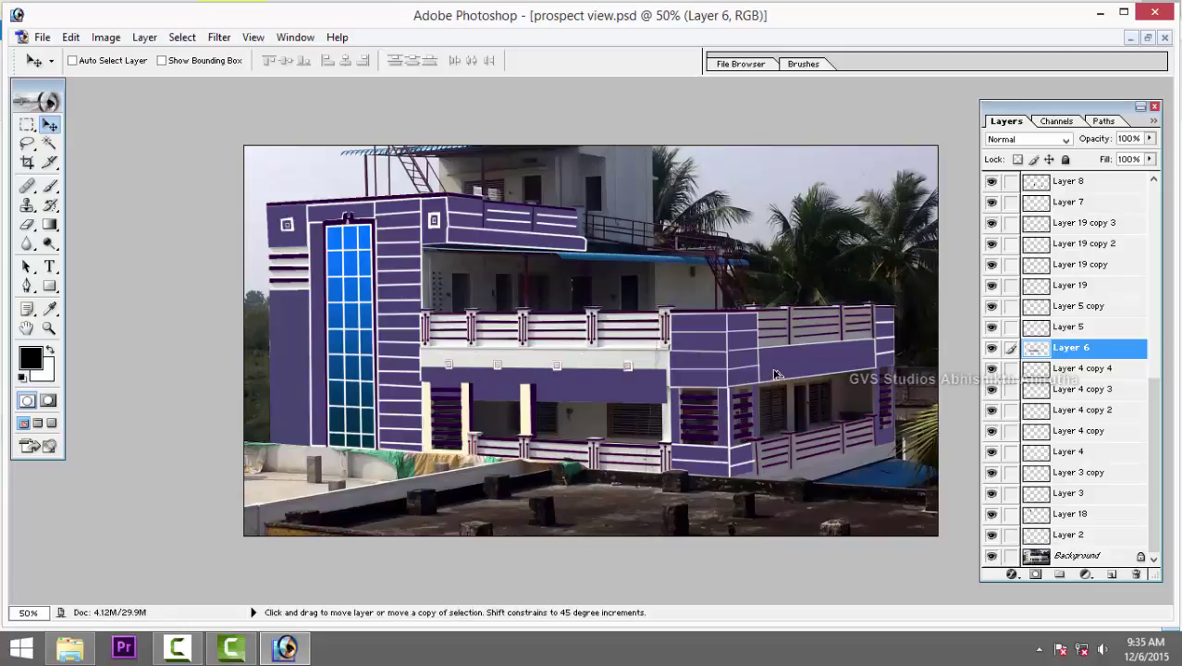
right_click(810, 359)
click(842, 371)
key(shift+Up)
key(shift+Up)
key(shift+Up)
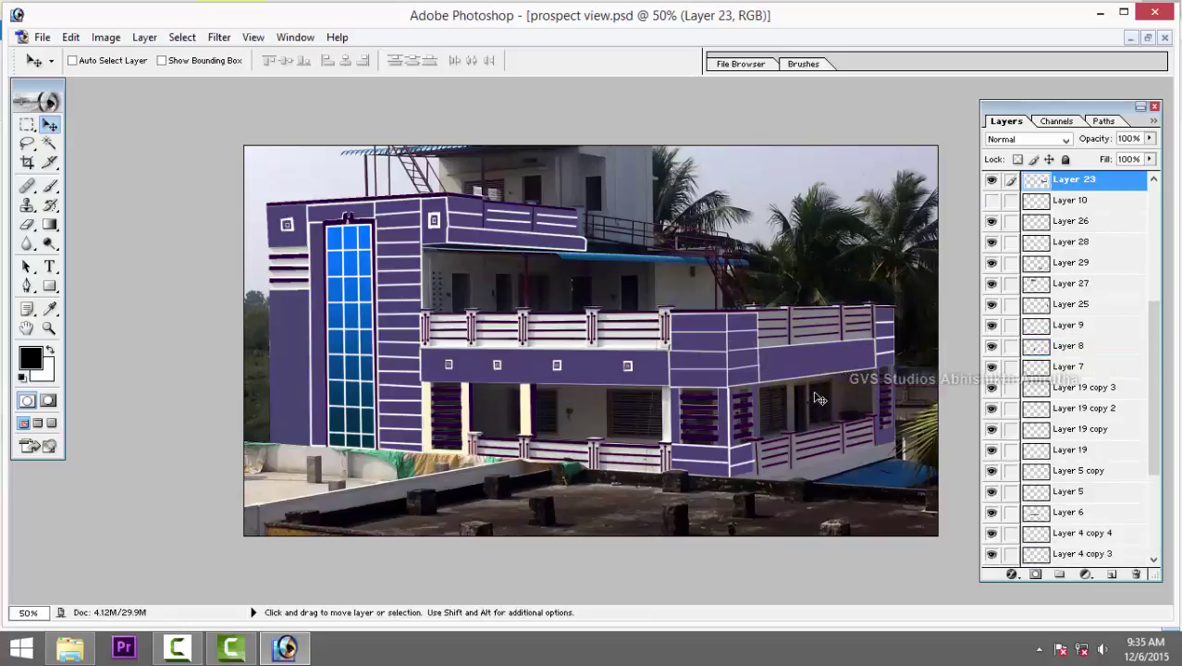
Select Layer 29 and toggle the house photo's visibility to compare the overlays.
right_click(721, 457)
click(744, 466)
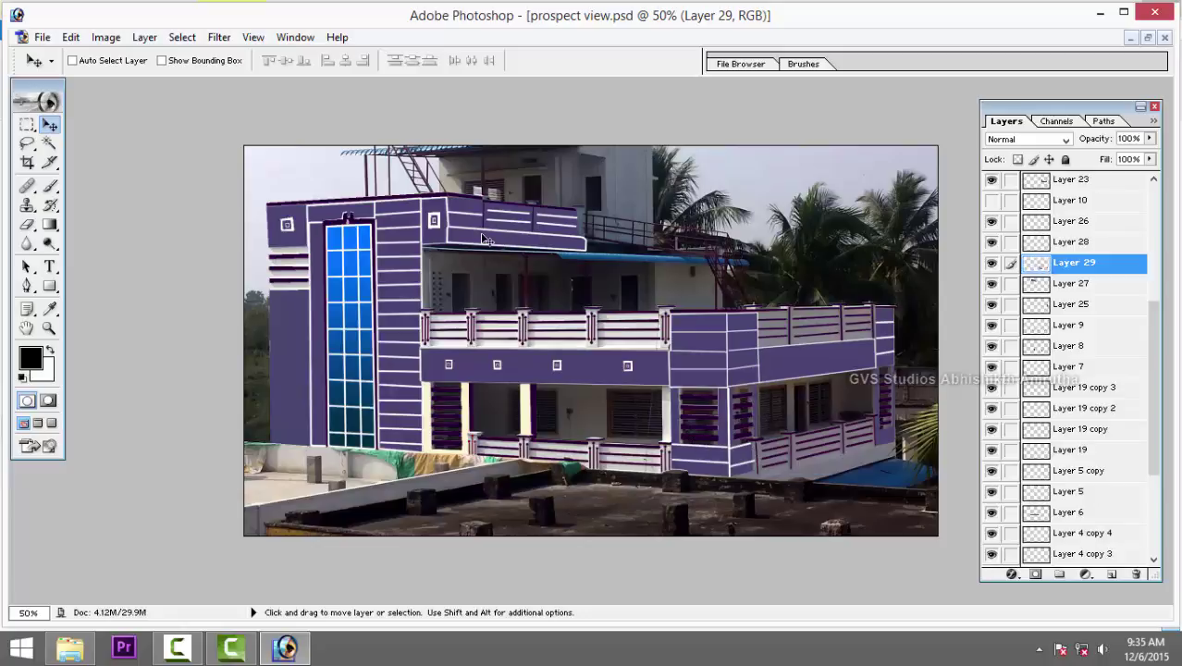
scroll(1048, 470, down, 3)
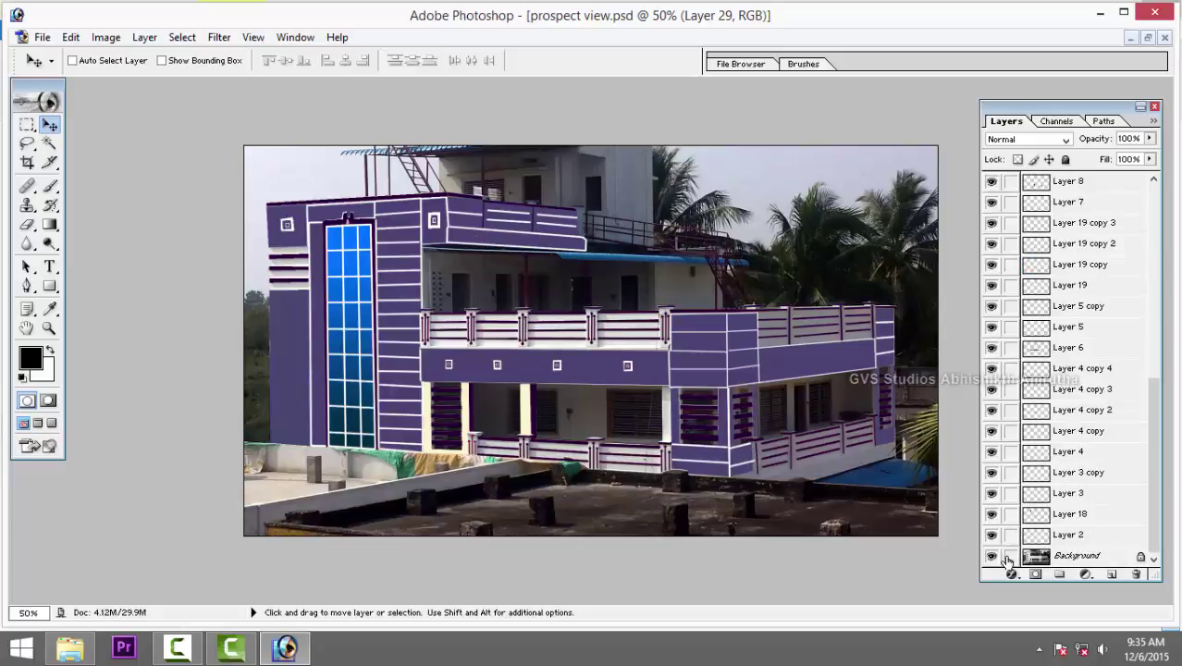
click(991, 557)
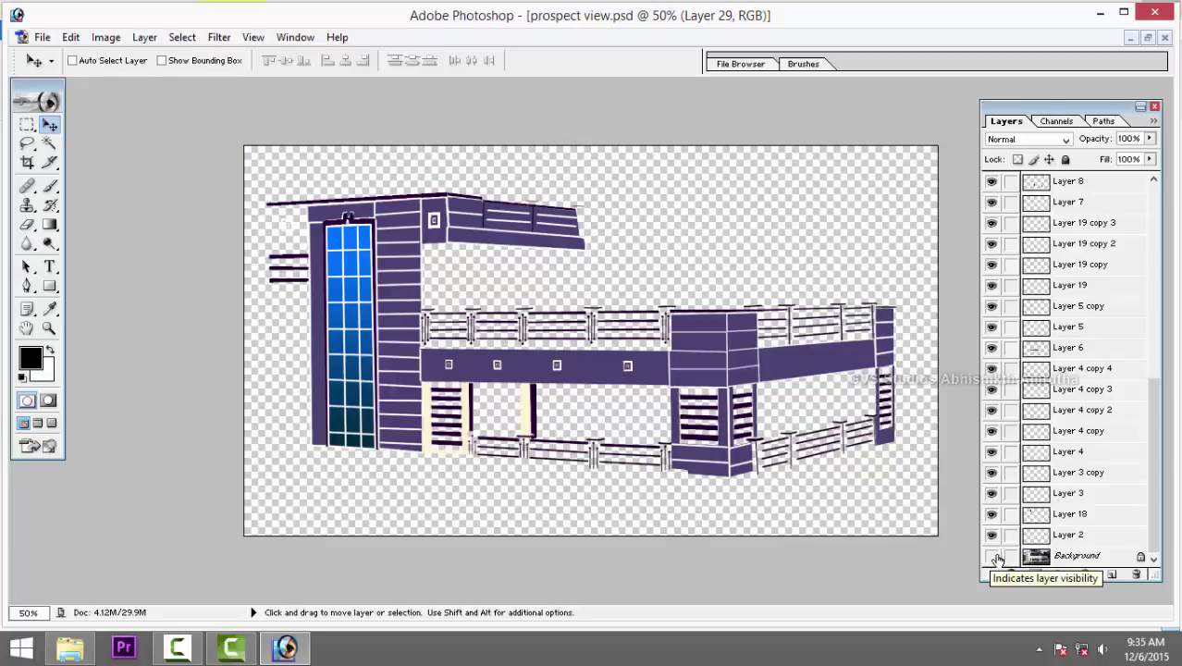
click(993, 557)
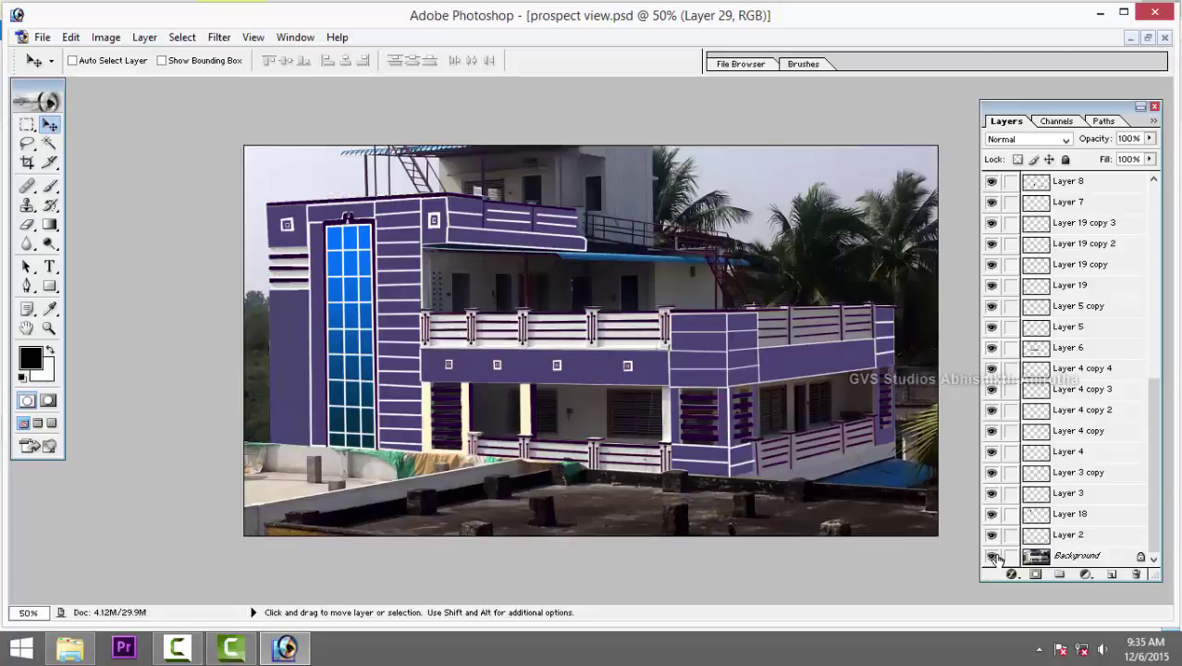
click(992, 557)
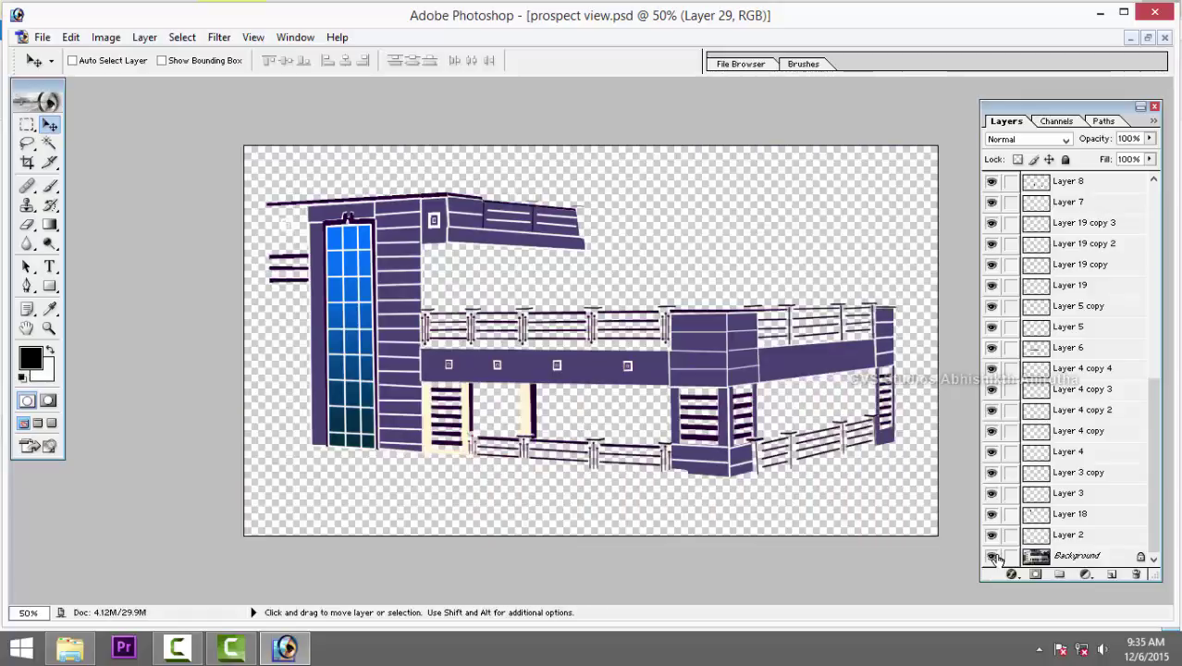
click(993, 557)
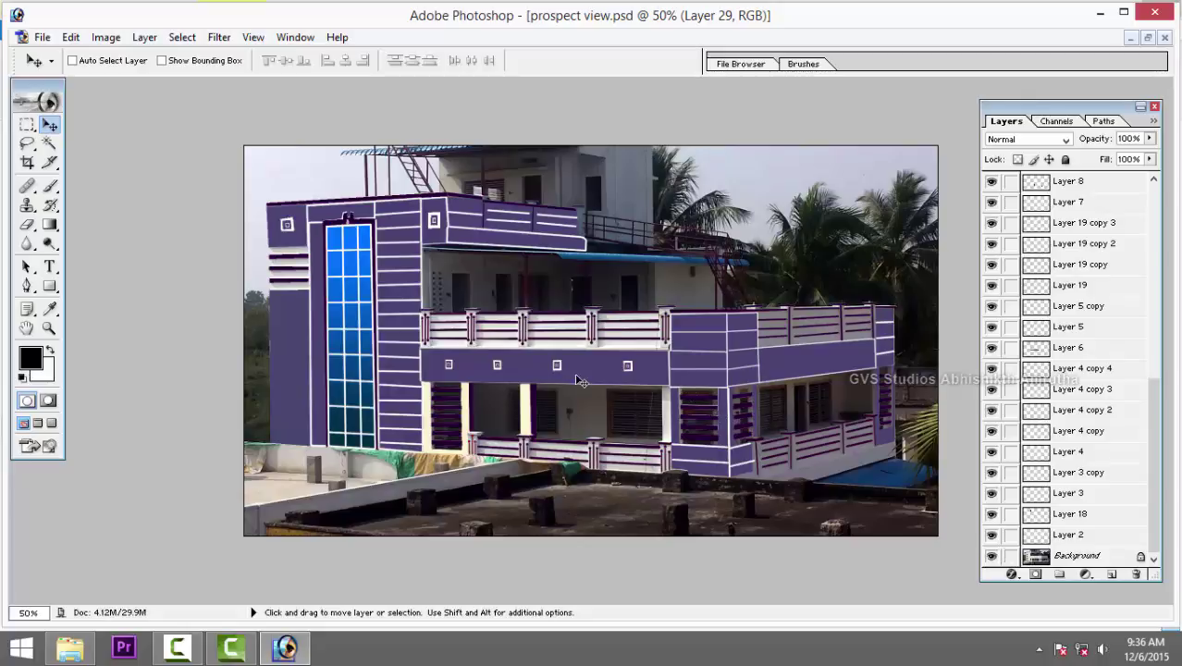
Zoom around SIDE VIEW 4.jpg to inspect the finished facade, then return to SIDE VIEW.psd.
key(ctrl+Tab)
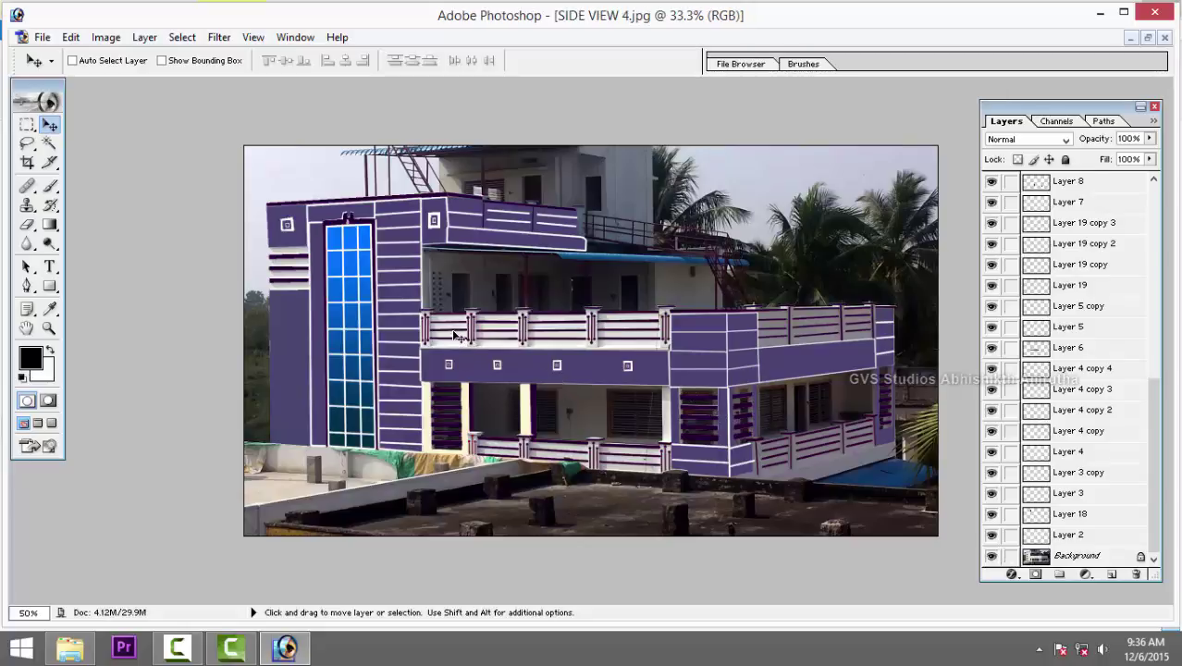
scroll(545, 347, up, 1)
scroll(550, 380, up, 1)
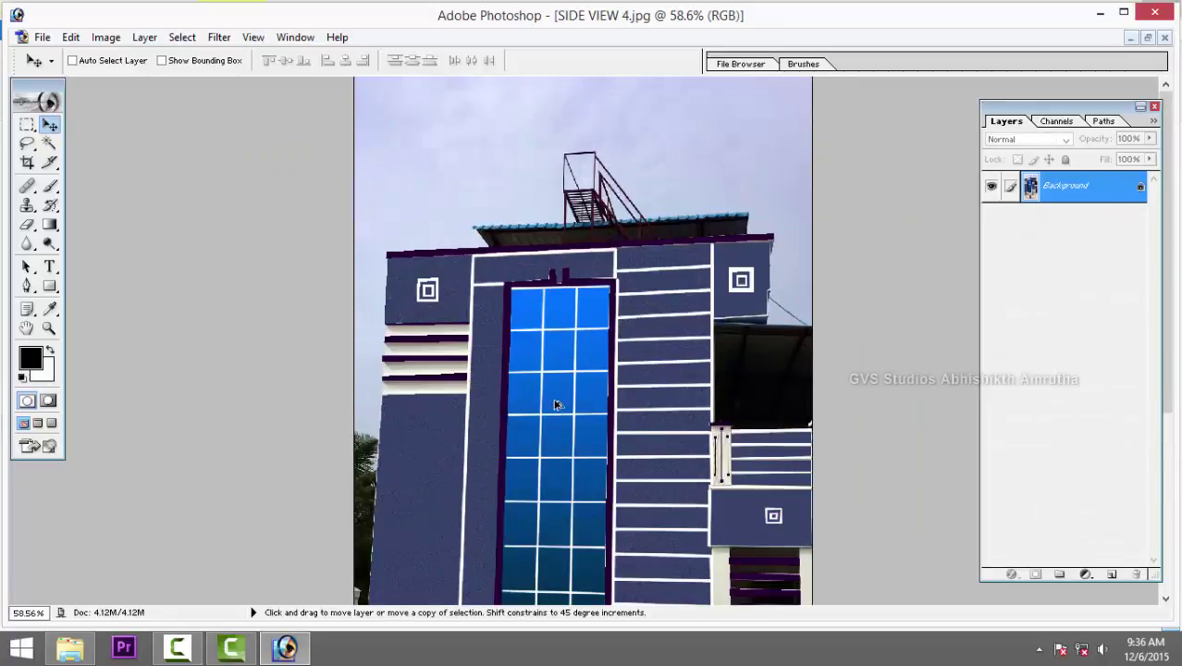
scroll(557, 407, up, 1)
scroll(560, 435, up, 1)
scroll(716, 404, down, 3)
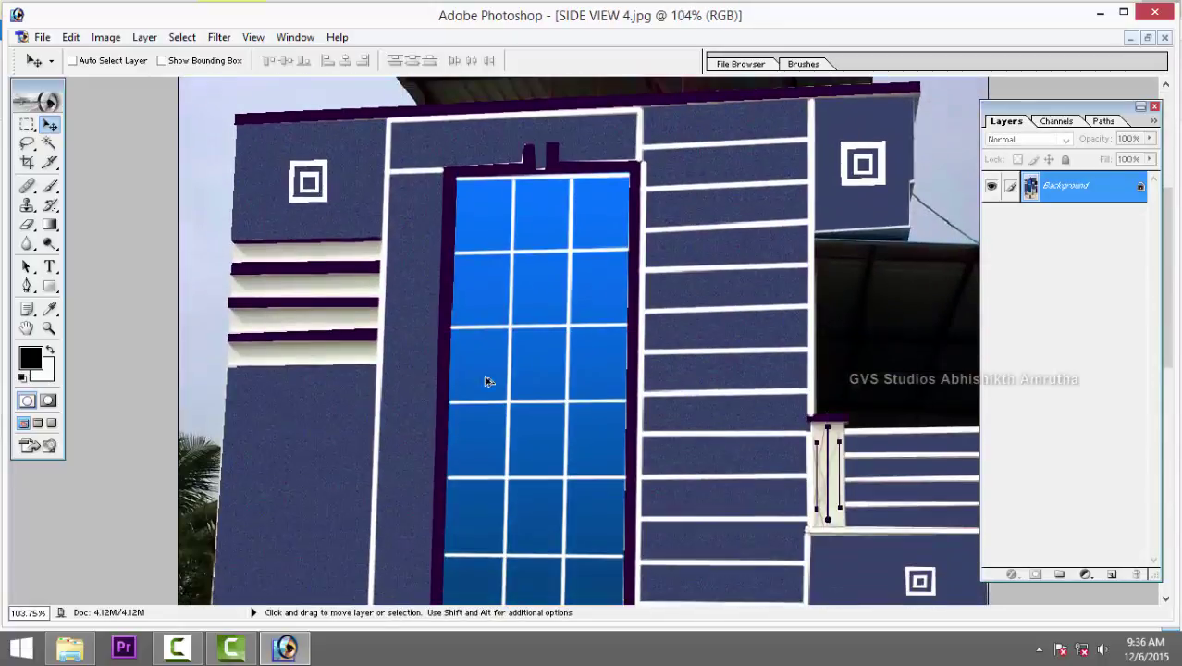
scroll(488, 382, up, 2)
scroll(480, 413, down, 1)
scroll(511, 187, down, 5)
scroll(434, 176, down, 2)
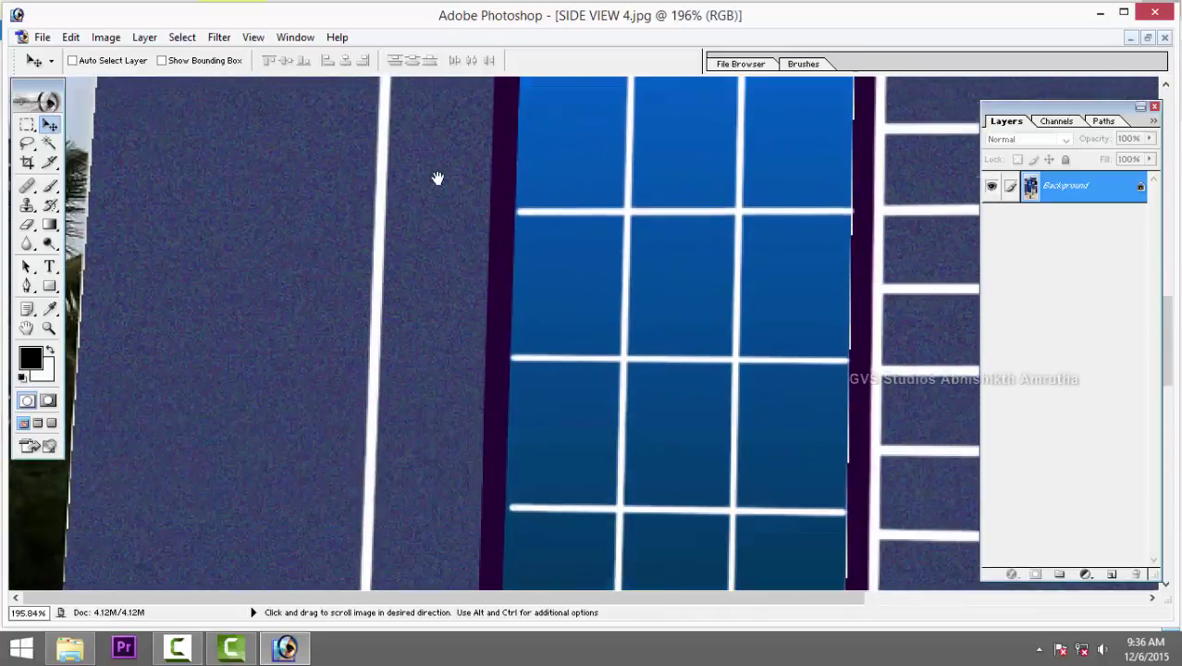
scroll(438, 180, down, 3)
scroll(438, 392, down, 4)
scroll(435, 388, up, 2)
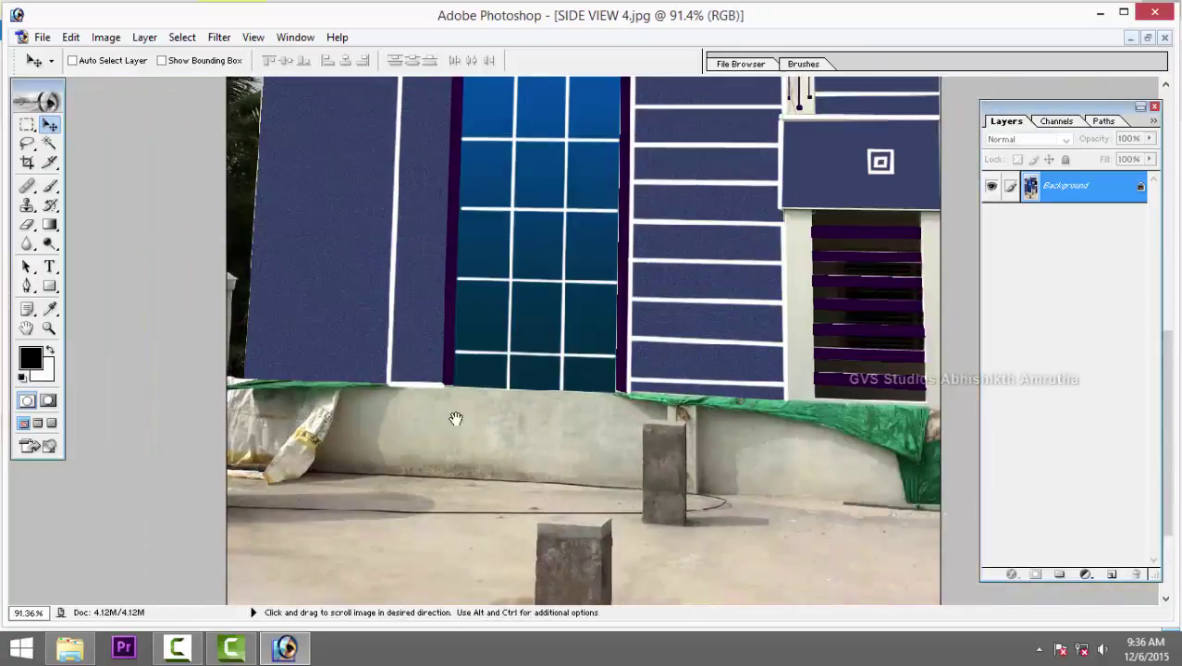
scroll(454, 417, down, 1)
scroll(461, 401, down, 1)
scroll(544, 368, down, 1)
scroll(729, 314, up, 2)
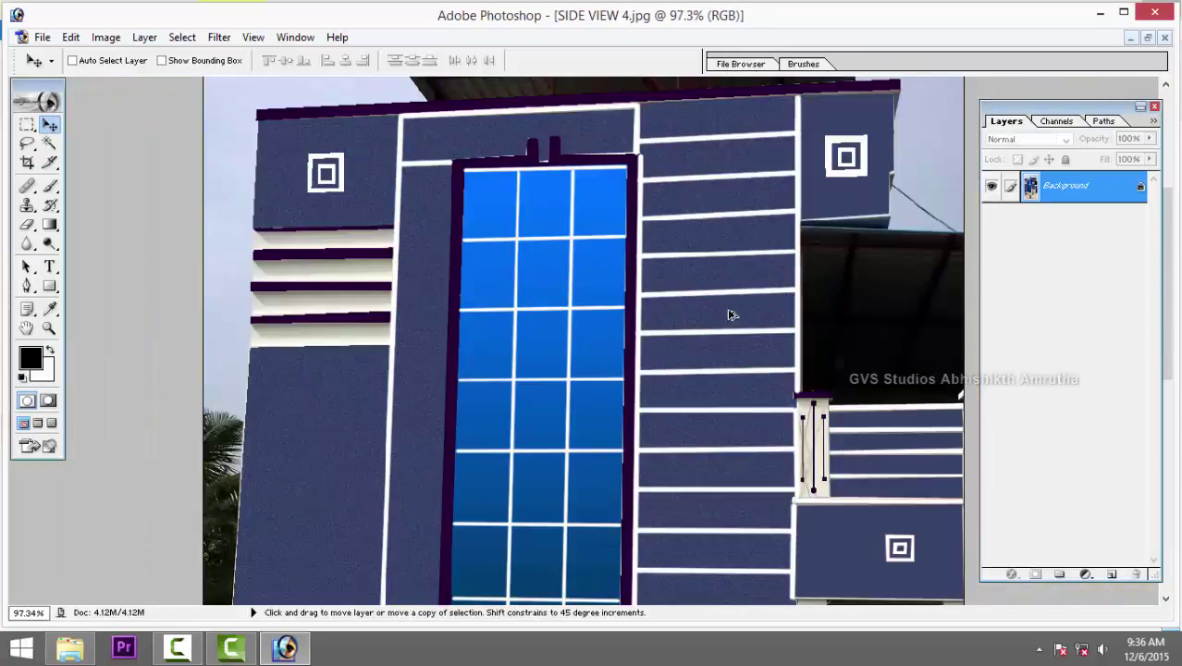
scroll(785, 441, up, 1)
scroll(822, 390, down, 2)
scroll(577, 200, down, 1)
scroll(914, 529, down, 5)
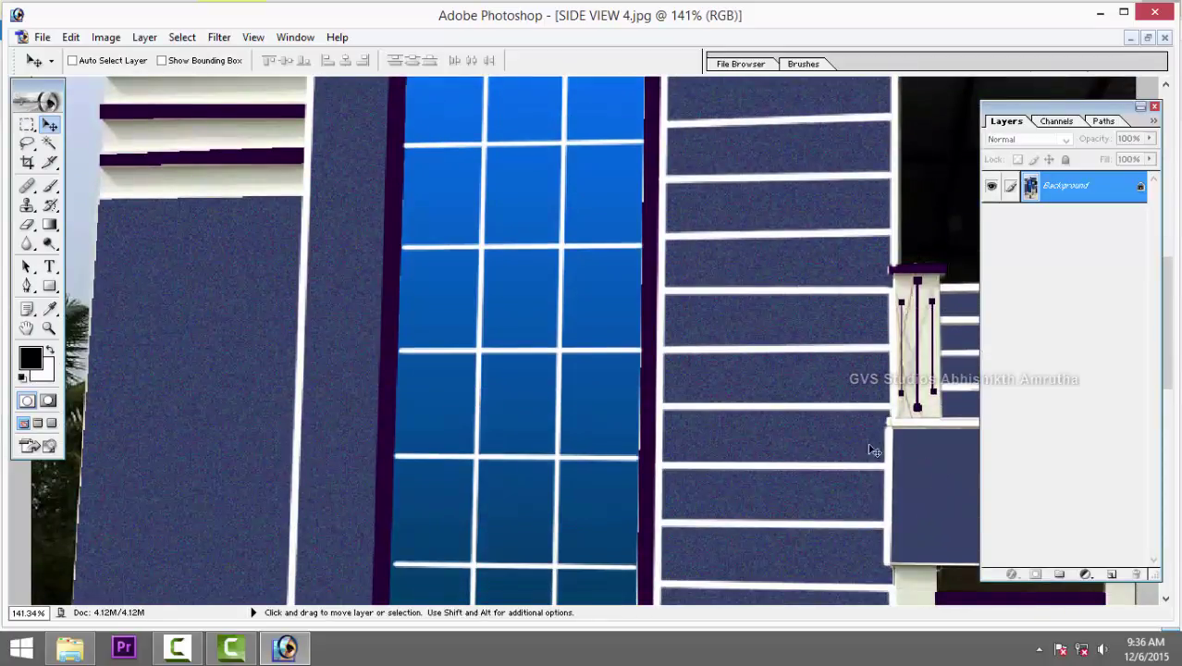
key(ctrl+Tab)
Make Layer 10 active and nudge the left wall panel slightly down and left.
scroll(726, 446, up, 1)
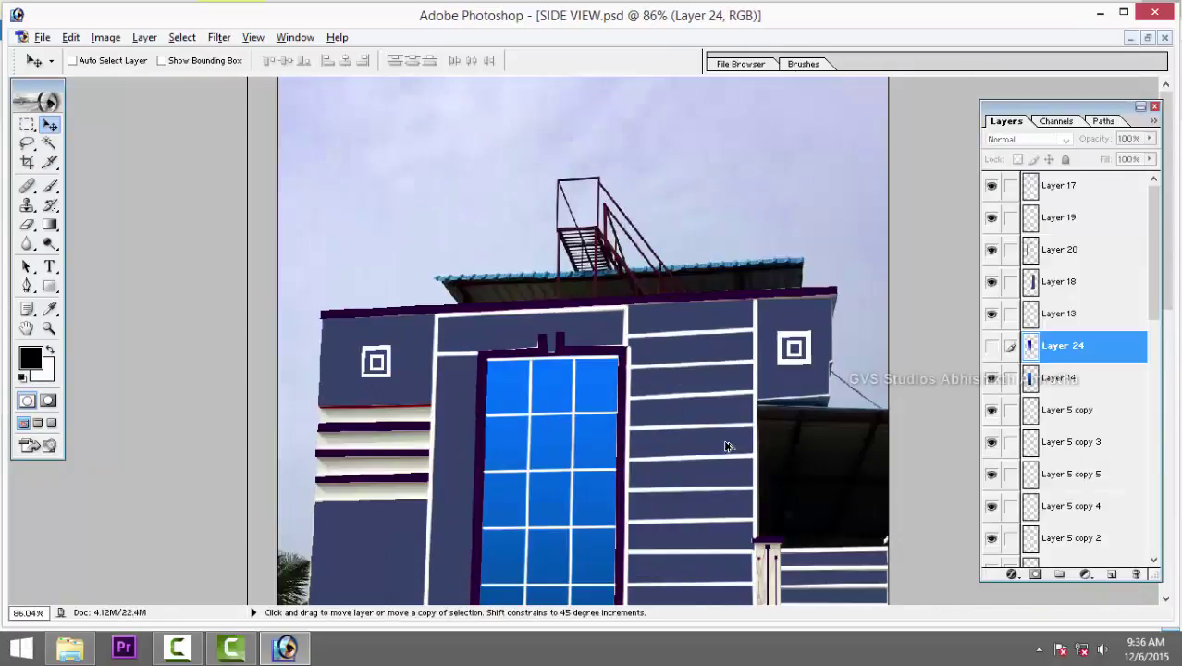
scroll(726, 447, up, 1)
scroll(824, 465, down, 3)
right_click(270, 321)
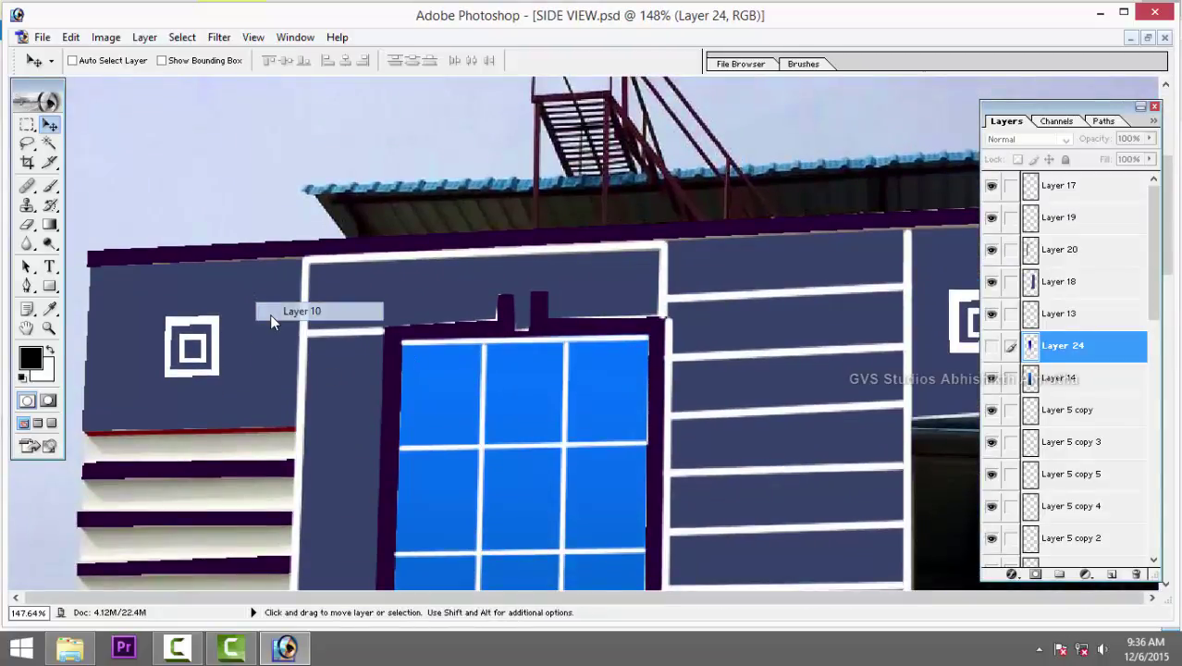
click(273, 312)
drag(270, 317, 273, 320)
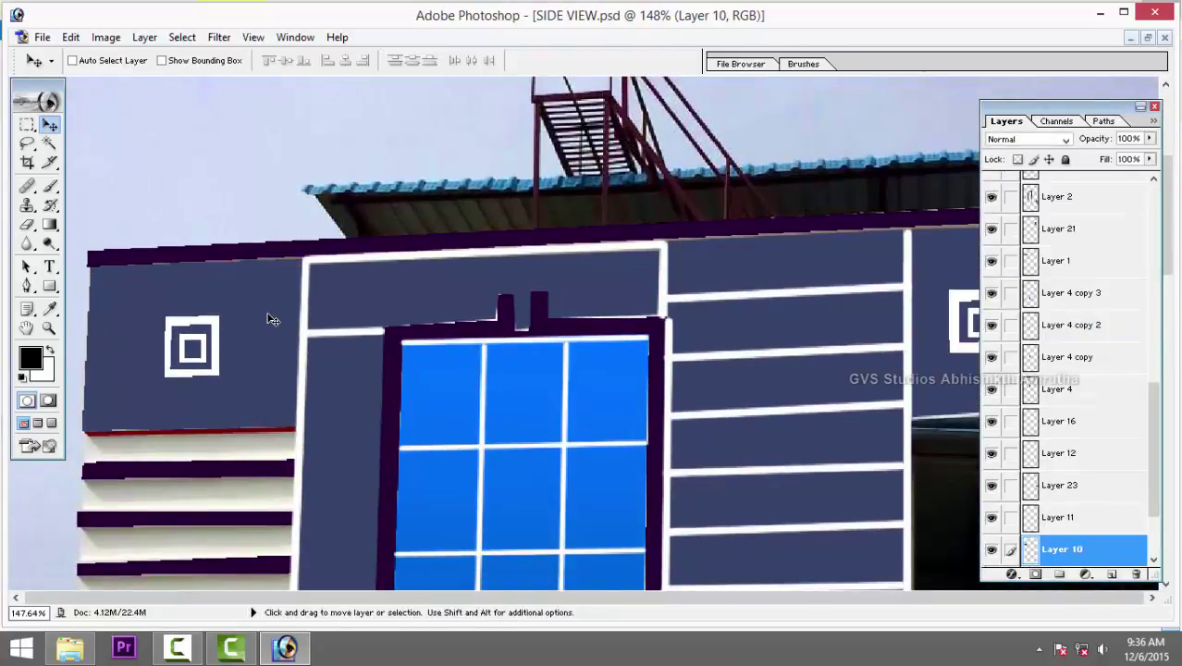
Apply Add Noise to Layer 10's wall panel and fit the image in the window.
click(219, 37)
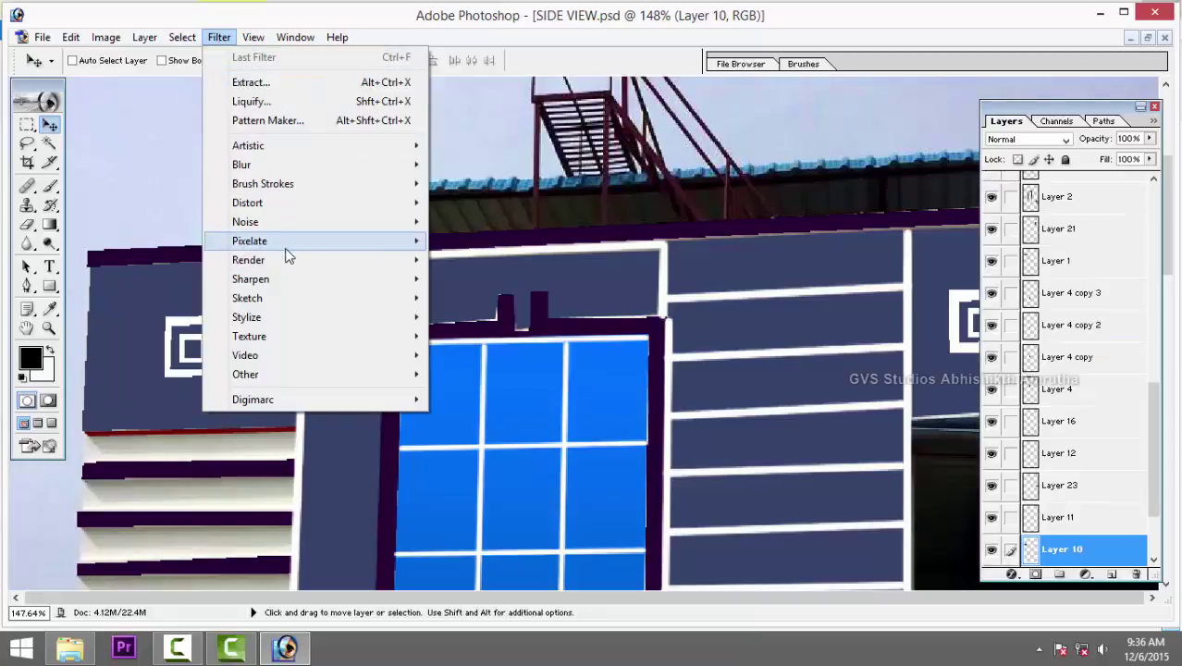
mouse_move(245, 222)
click(481, 222)
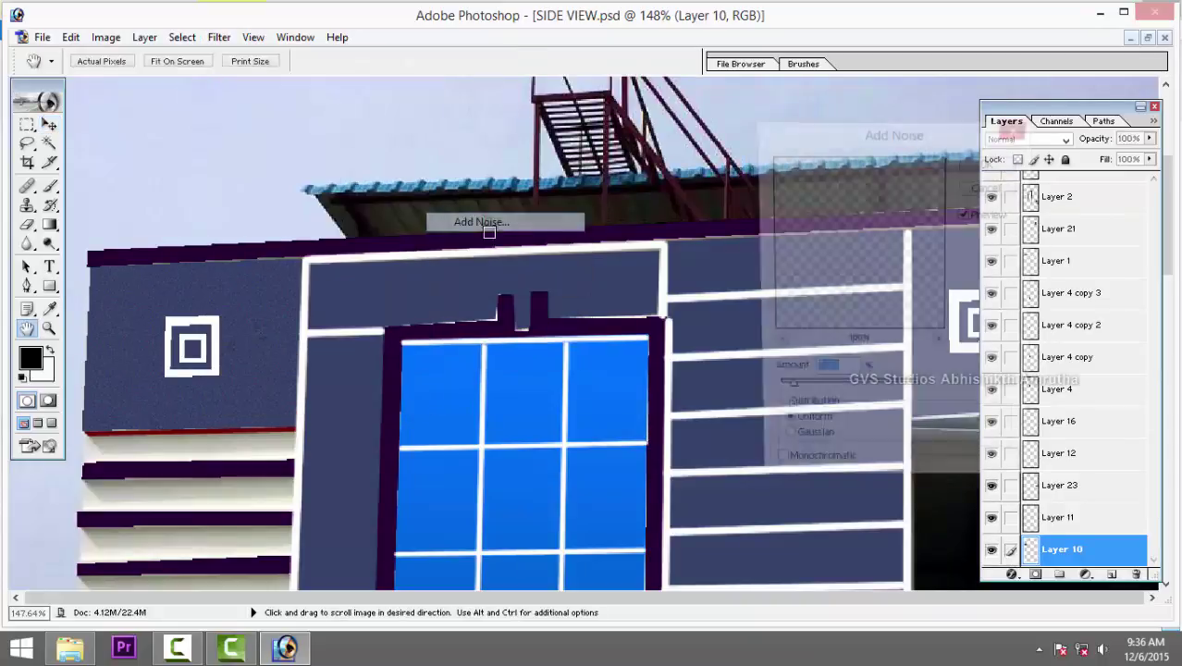
click(990, 163)
key(v)
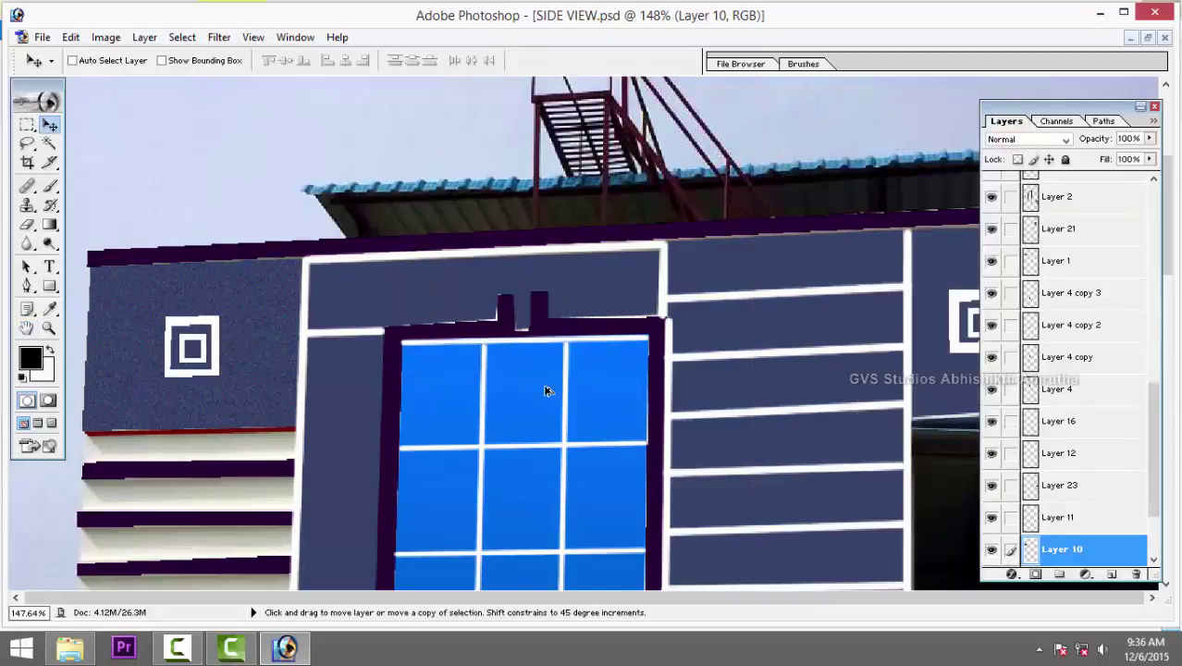
key(ctrl+0)
key(ctrl+0)
Work through wall panel Layers 9, 18, 20, 22 and 21 to give each the noise texture.
key(ctrl+plus)
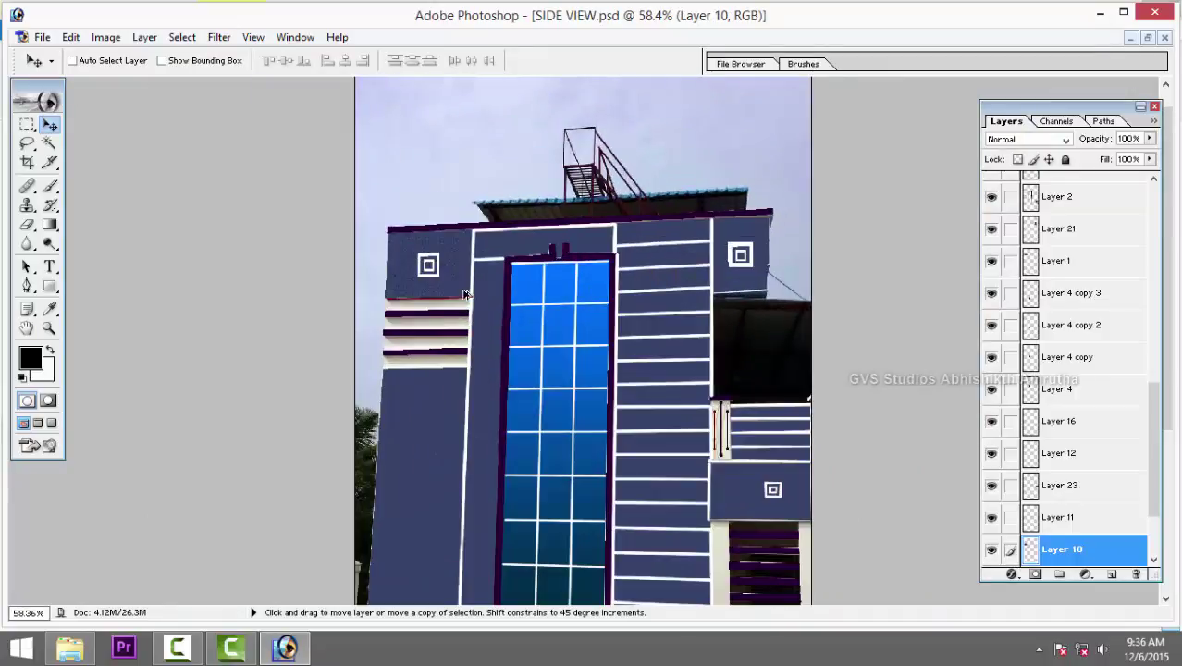
right_click(441, 472)
click(445, 479)
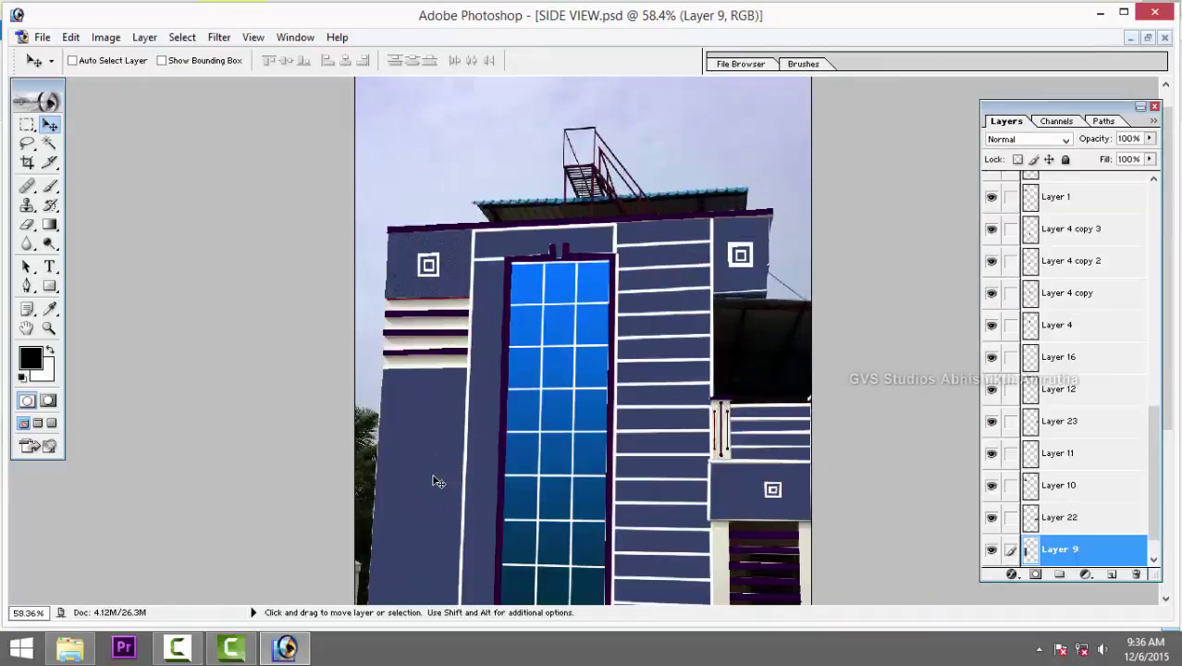
right_click(664, 248)
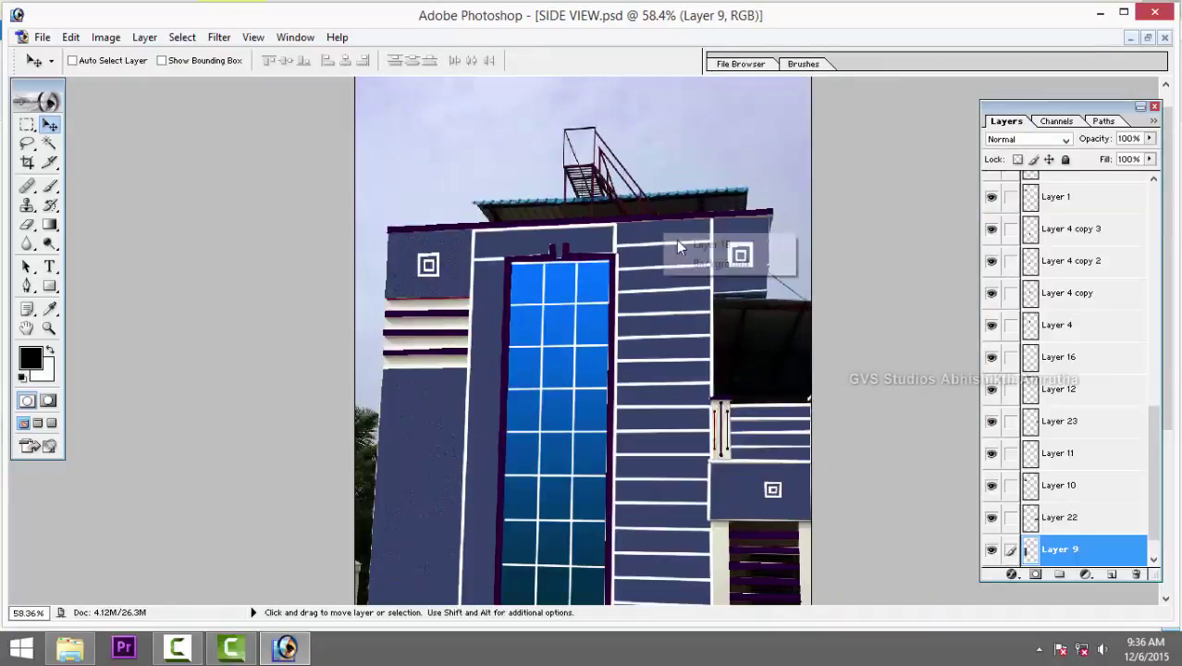
click(680, 242)
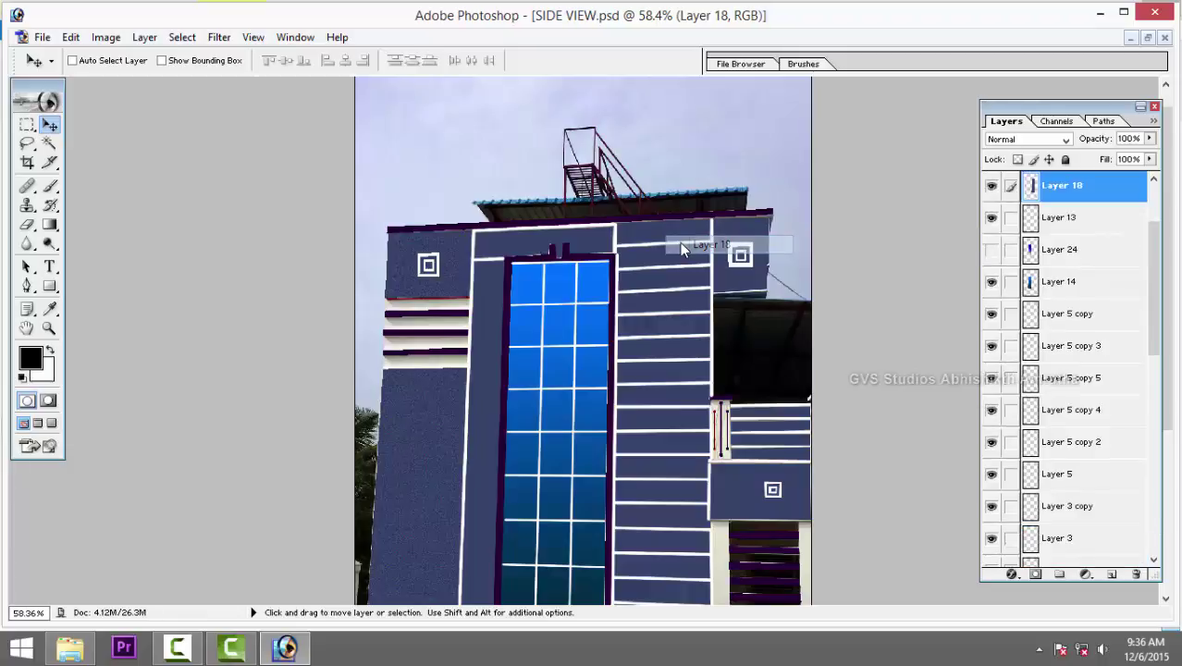
right_click(490, 392)
click(504, 399)
right_click(747, 492)
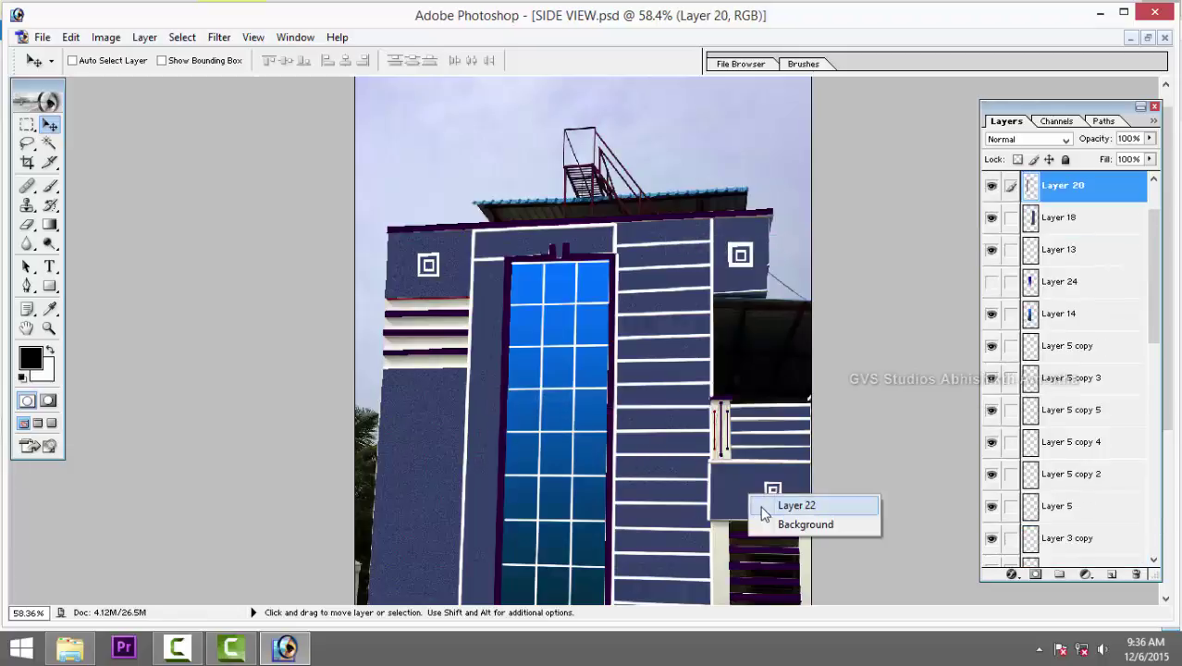
click(768, 501)
right_click(740, 235)
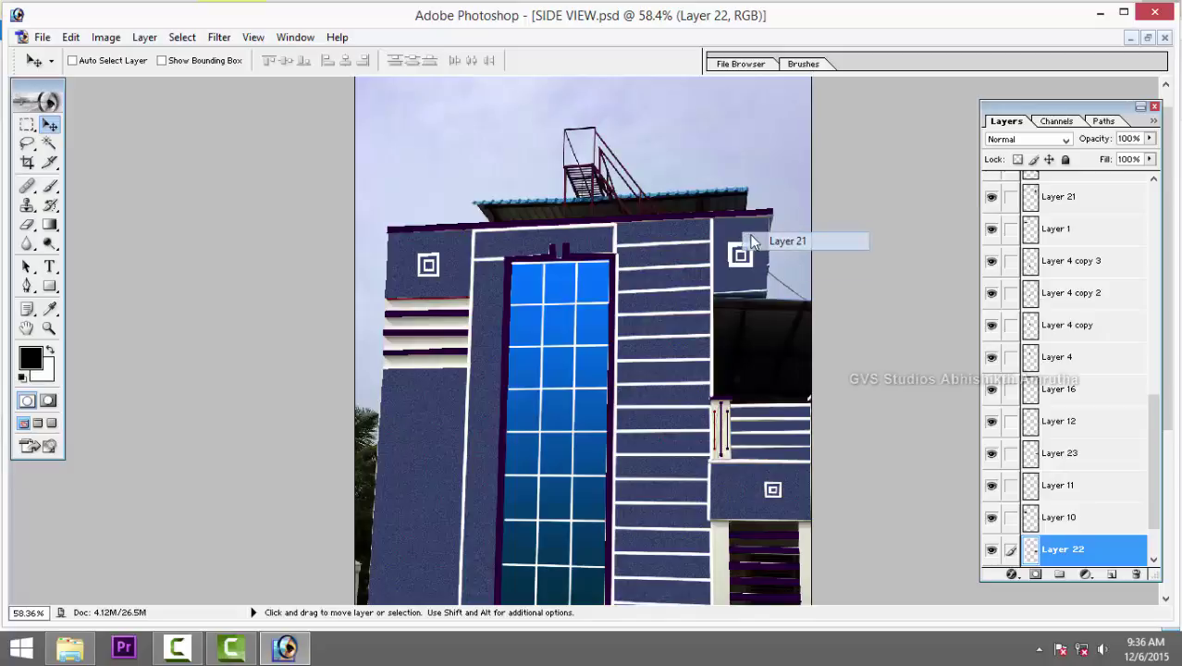
click(754, 243)
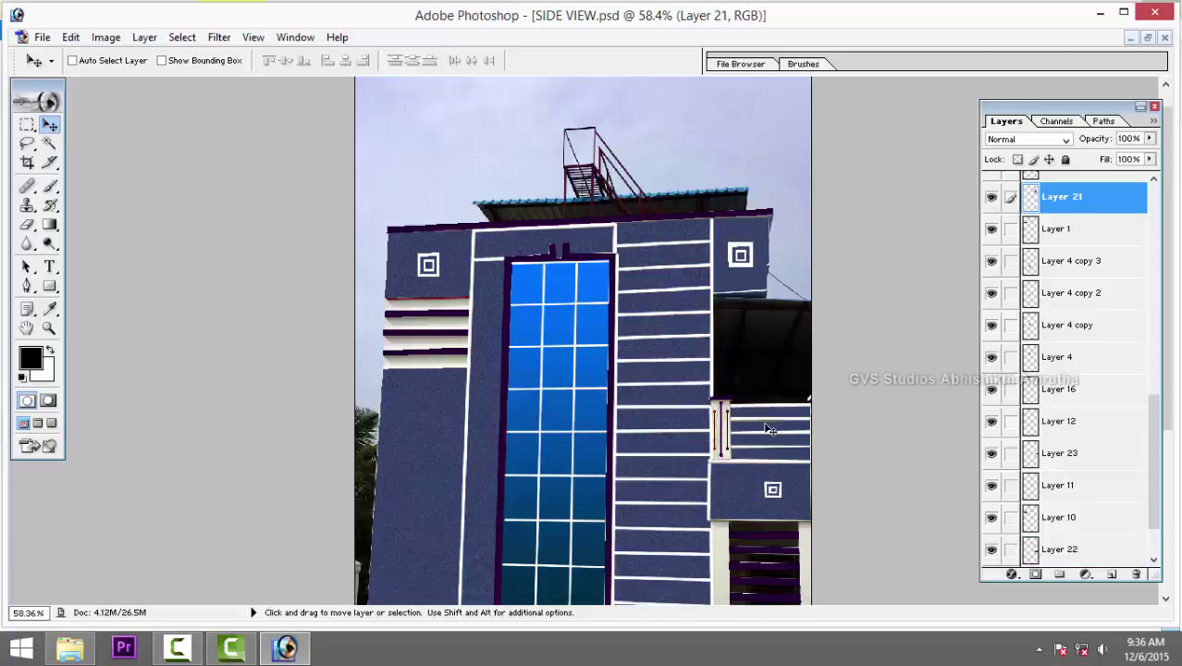
Zoom and pan to inspect the grainy panels around the lower blue glass window.
alt+scroll(647, 416, down, 5)
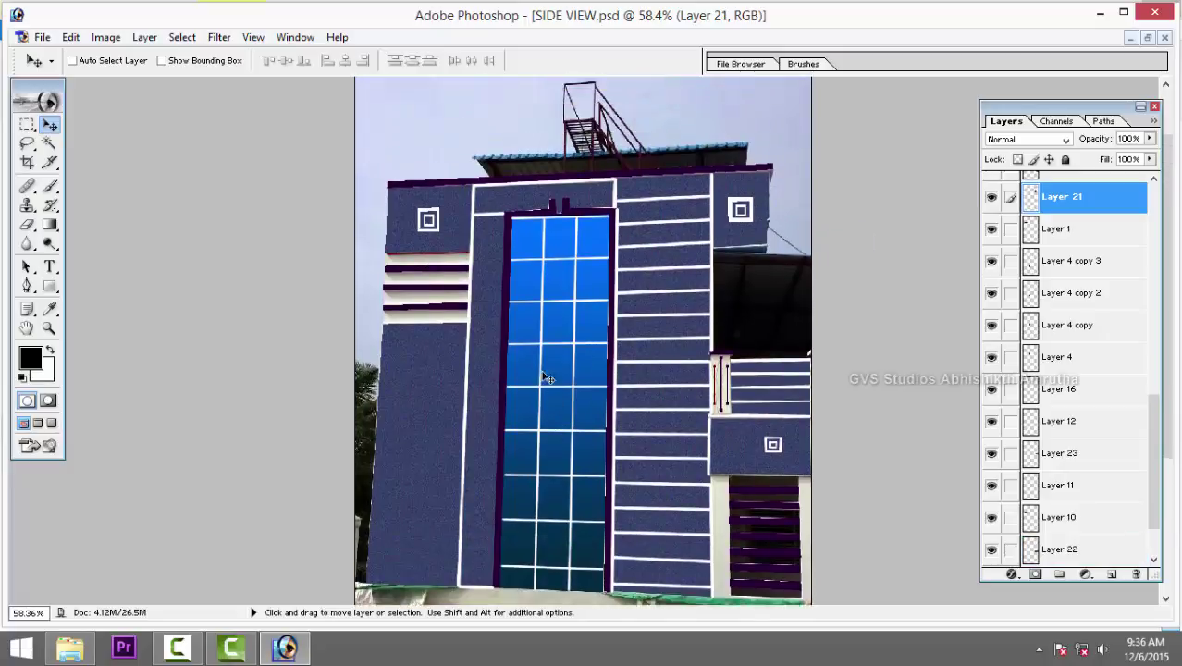
alt+scroll(544, 375, up, 2)
alt+scroll(544, 375, up, 2)
alt+scroll(541, 407, up, 2)
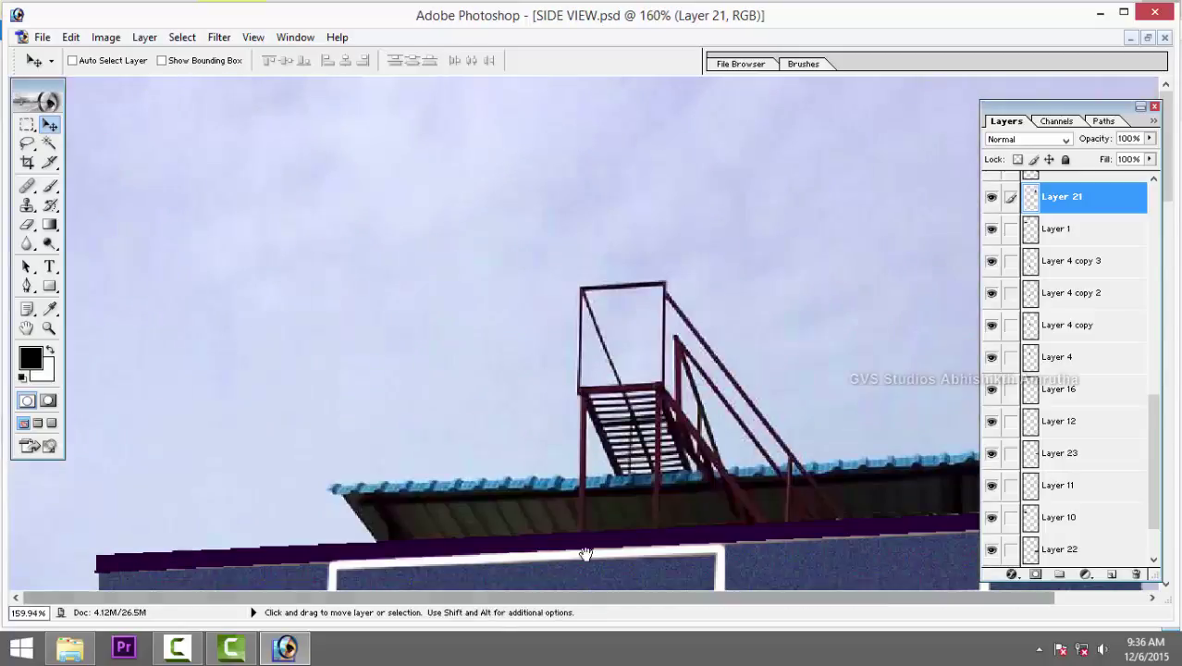
mouse_move(537, 448)
mouse_down()
mouse_move(541, 267)
mouse_move(520, 240)
mouse_move(550, 254)
mouse_move(541, 163)
mouse_up()
alt+scroll(541, 318, down, 3)
alt+scroll(536, 309, down, 3)
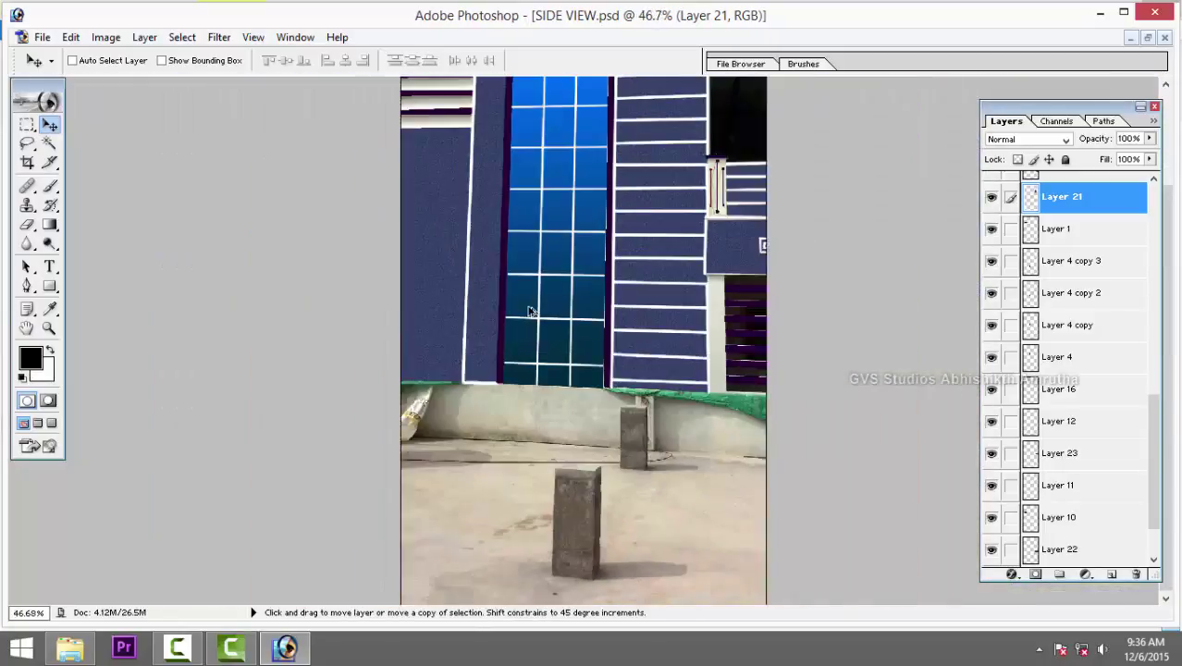
alt+scroll(455, 407, down, 2)
Return to standard screen mode, fit the view, and cycle documents to SIDE VIEW 4.jpg.
key(f)
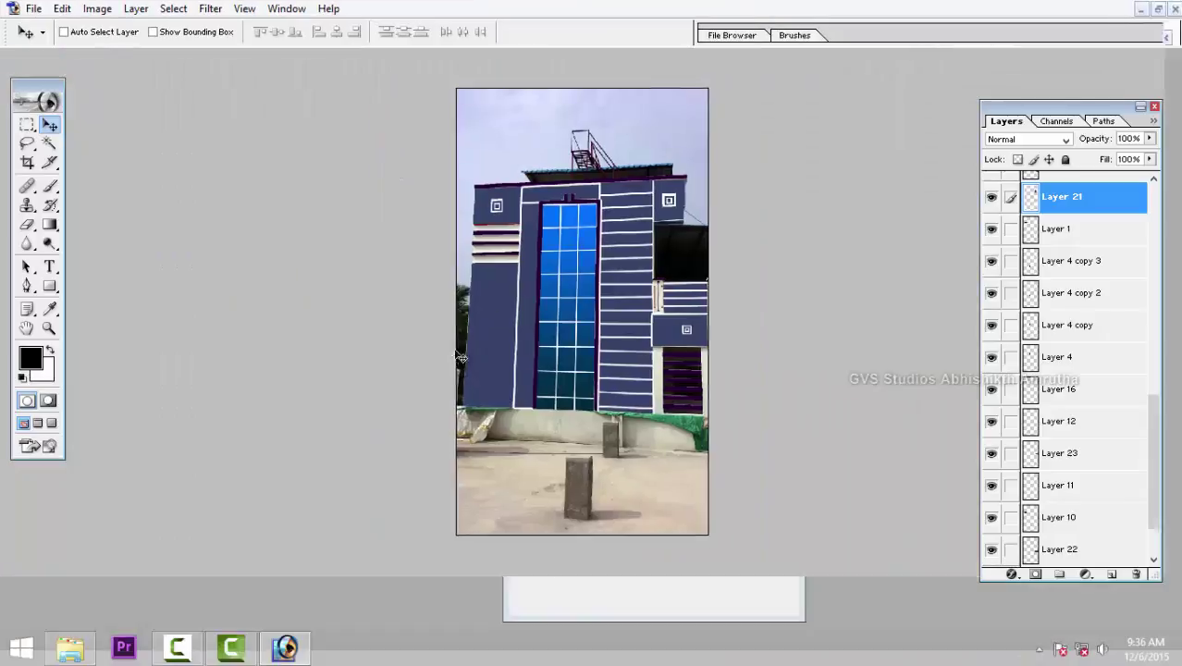
key(f)
key(f)
key(ctrl+0)
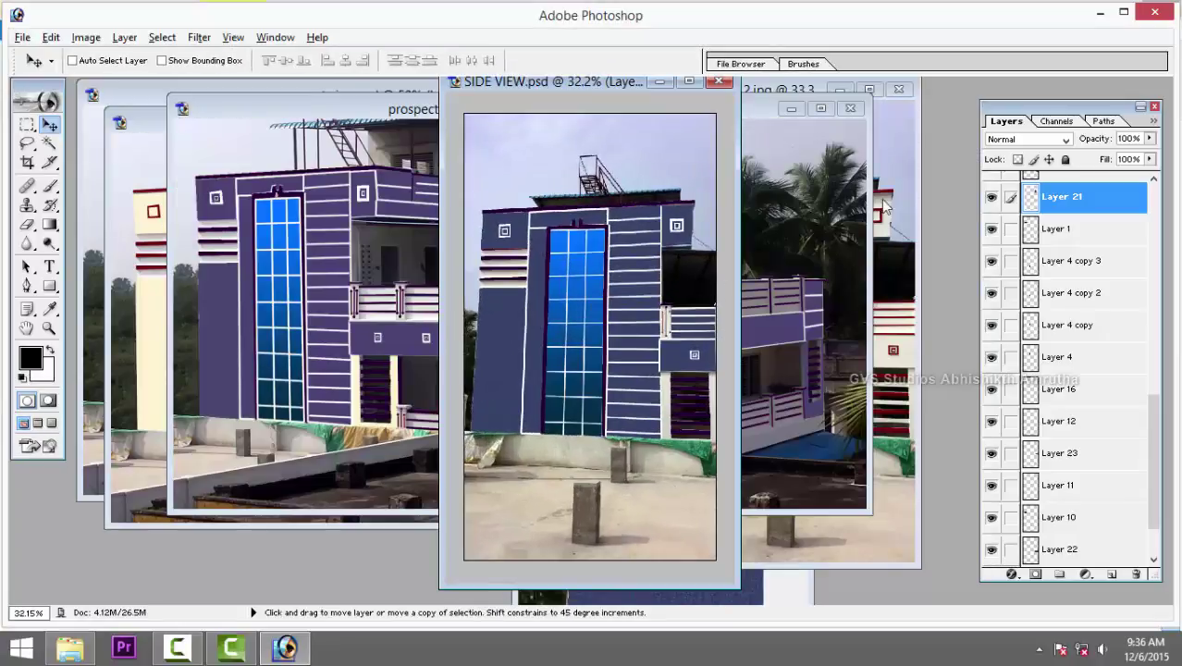
key(ctrl+Tab)
key(ctrl+Tab)
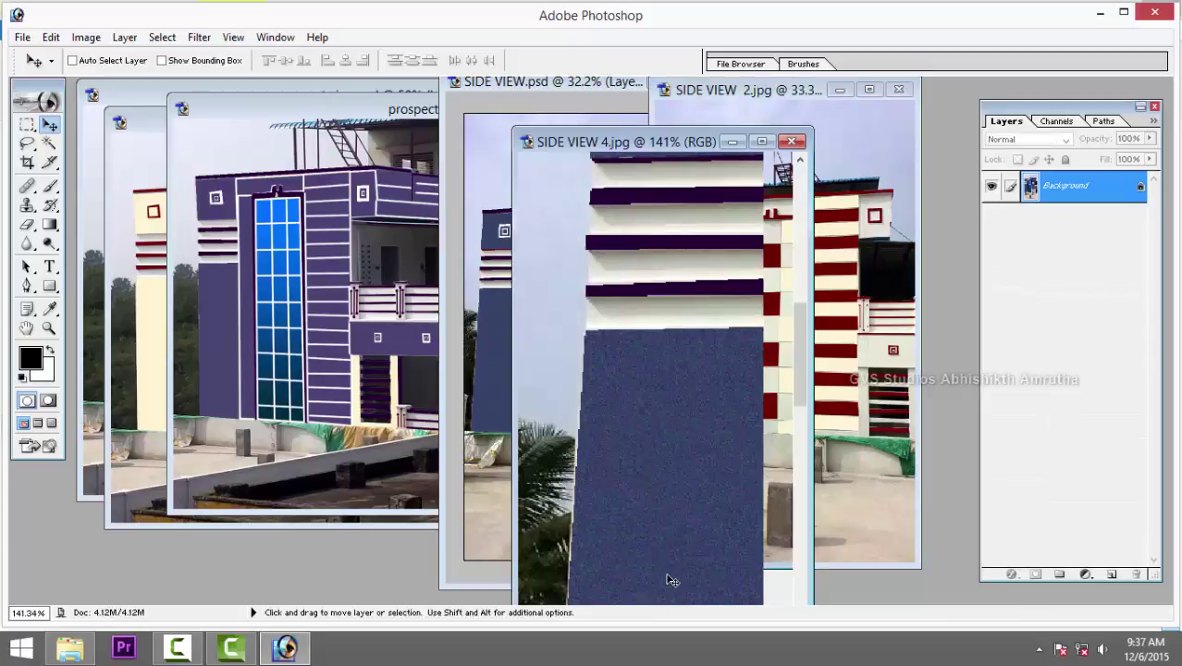
key(ctrl+Tab)
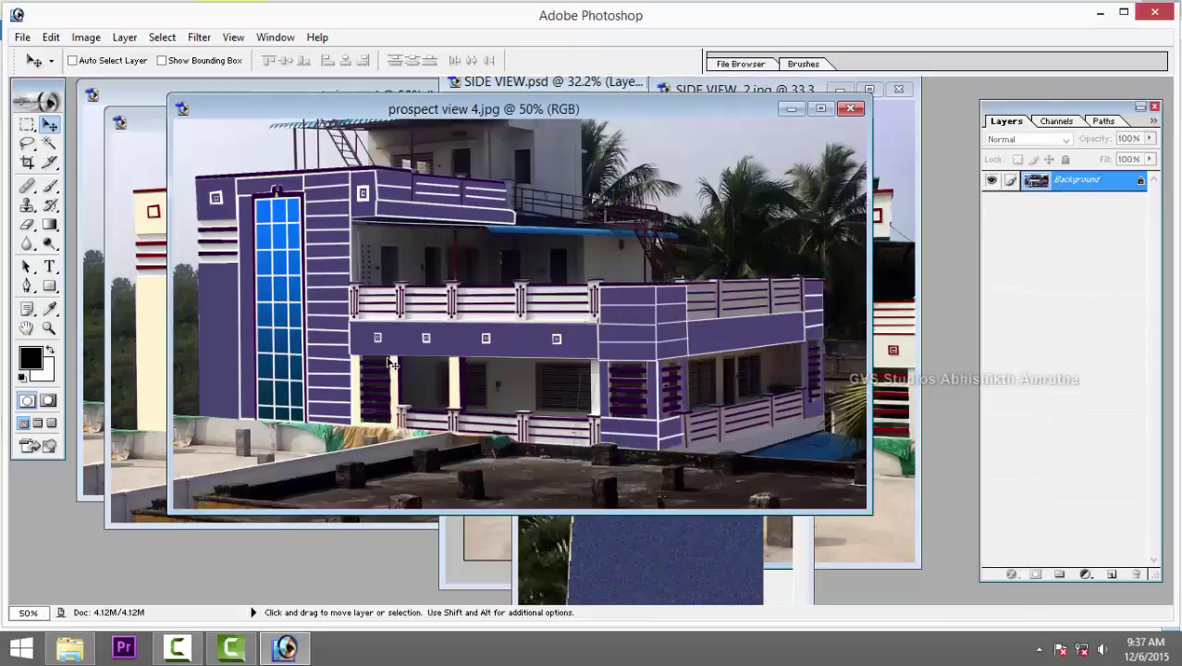